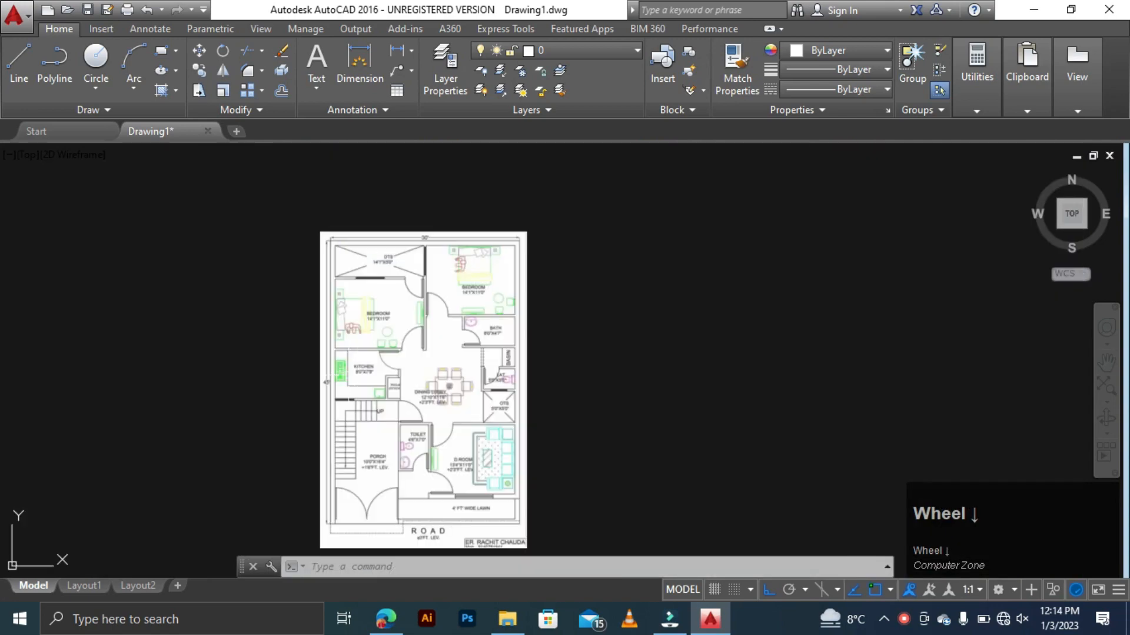
- Examine the reference floor plan's overall layout, its 30' plot width, and the OTS, bedrooms, bath and kitchen
scroll(346, 374, "up", 3)
scroll(330, 362, "down", 2)
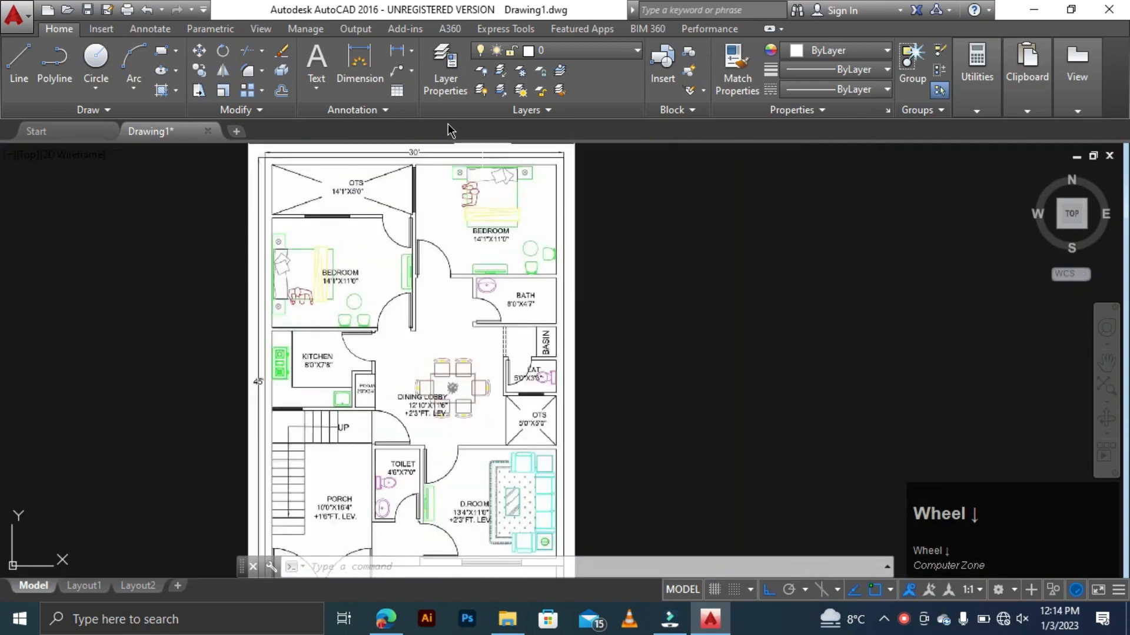
scroll(417, 183, "up", 4)
scroll(330, 283, "down", 3)
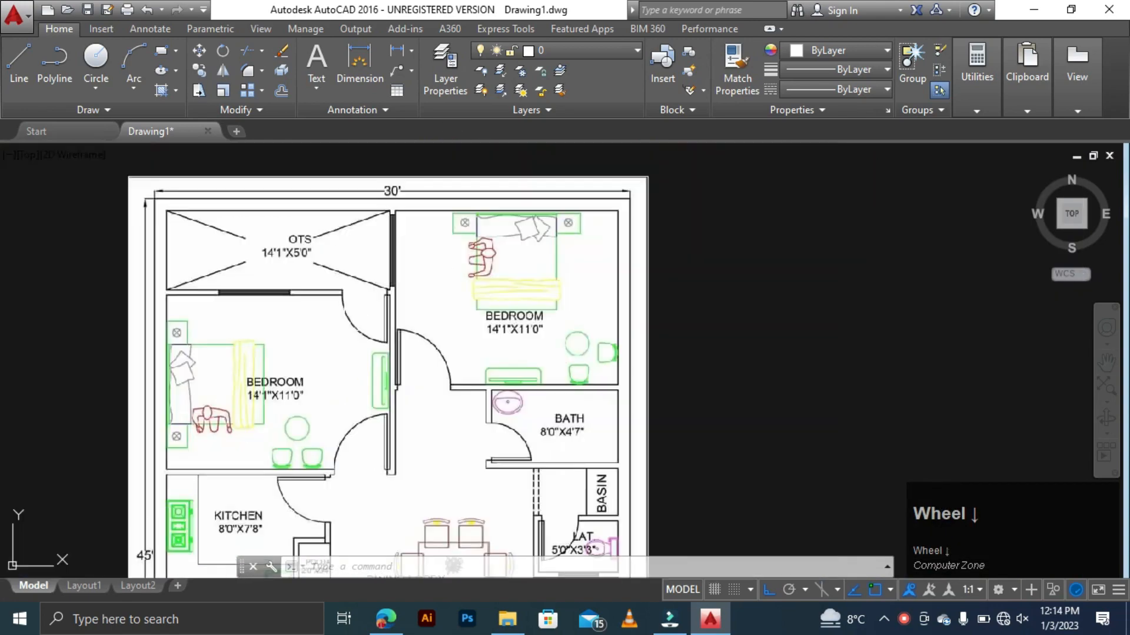
scroll(177, 247, "up", 4)
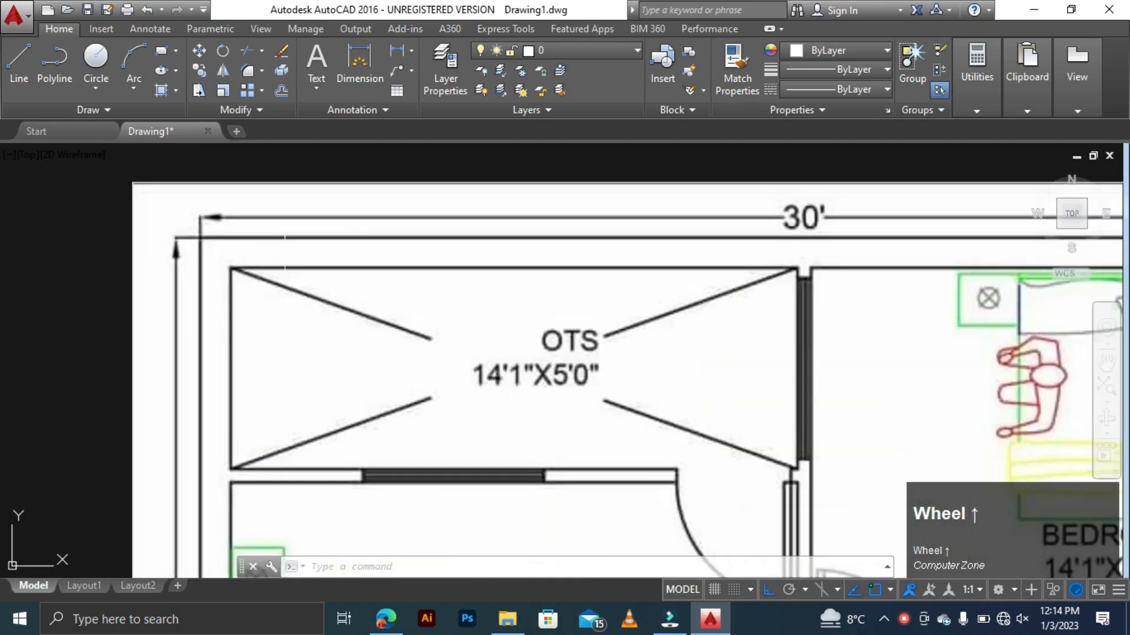
scroll(285, 253, "down", 5)
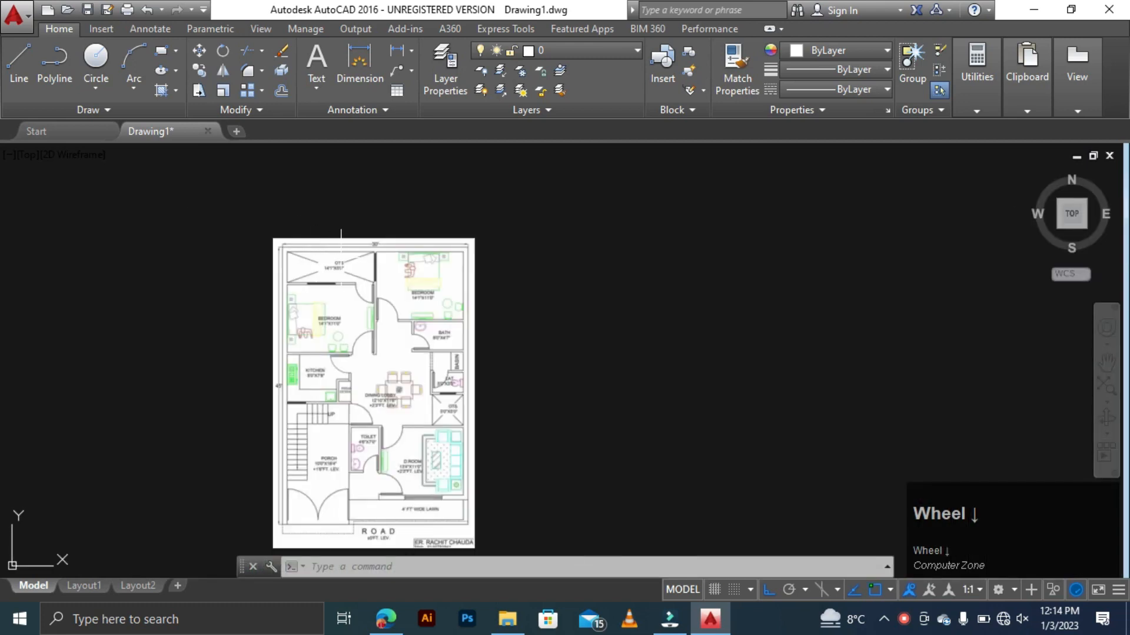
scroll(344, 242, "down", 4)
scroll(361, 266, "up", 6)
scroll(218, 208, "up", 4)
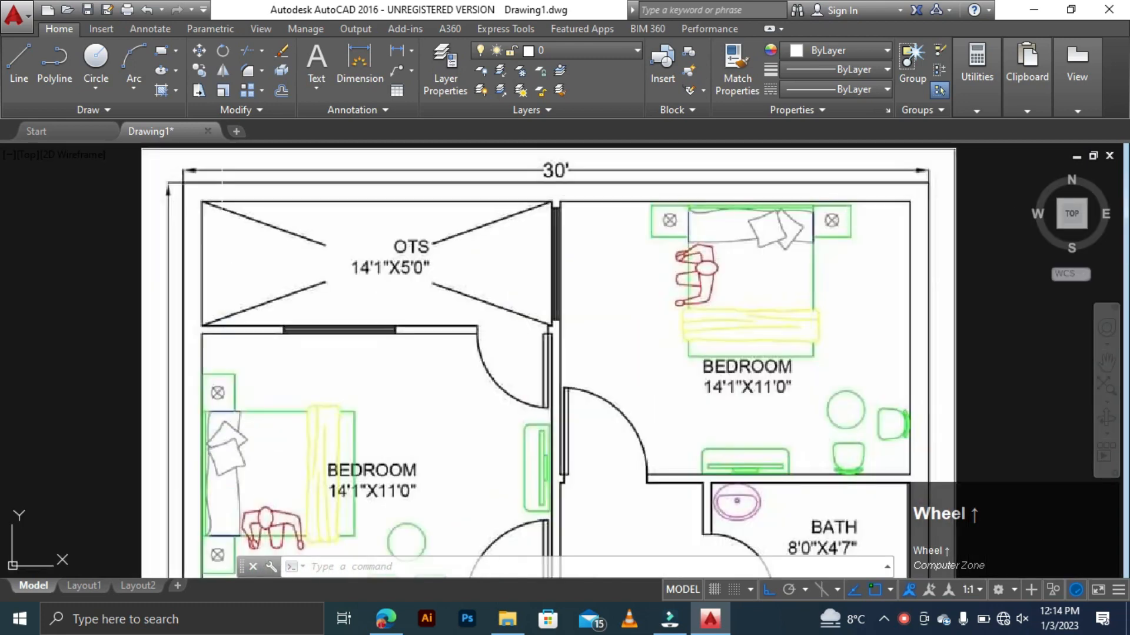
scroll(499, 203, "down", 5)
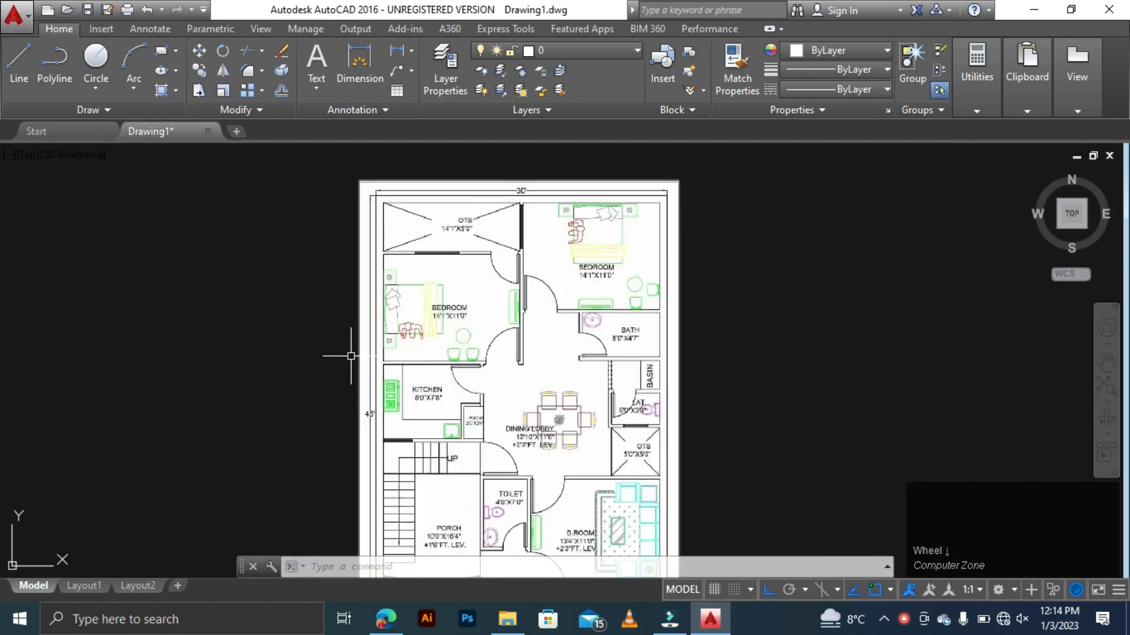
scroll(547, 223, "down", 2)
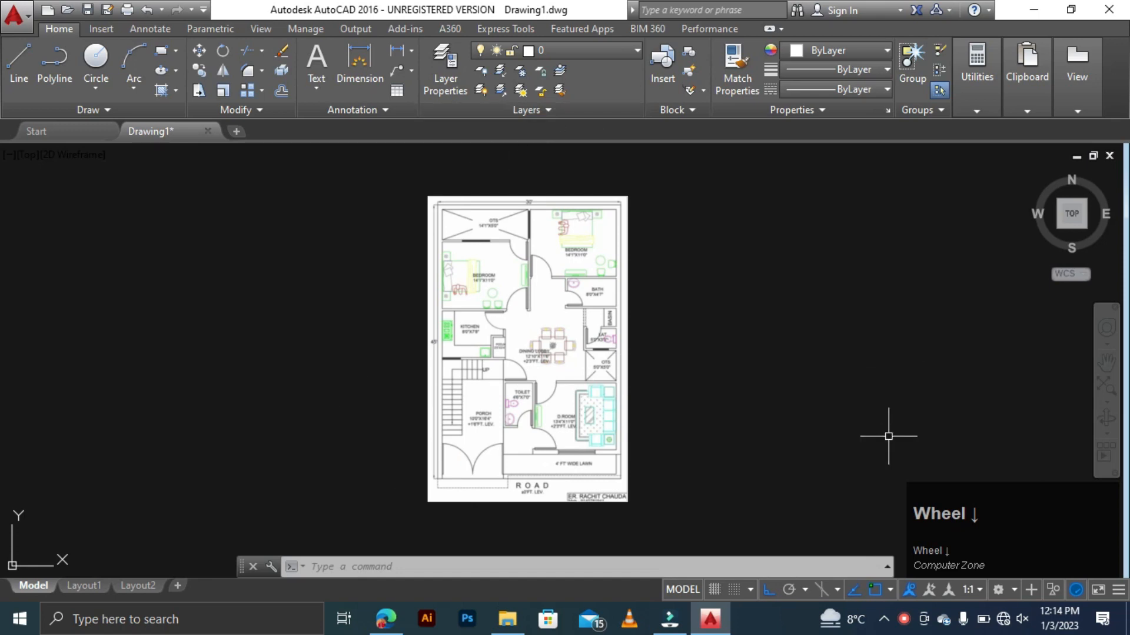
scroll(536, 247, "up", 6)
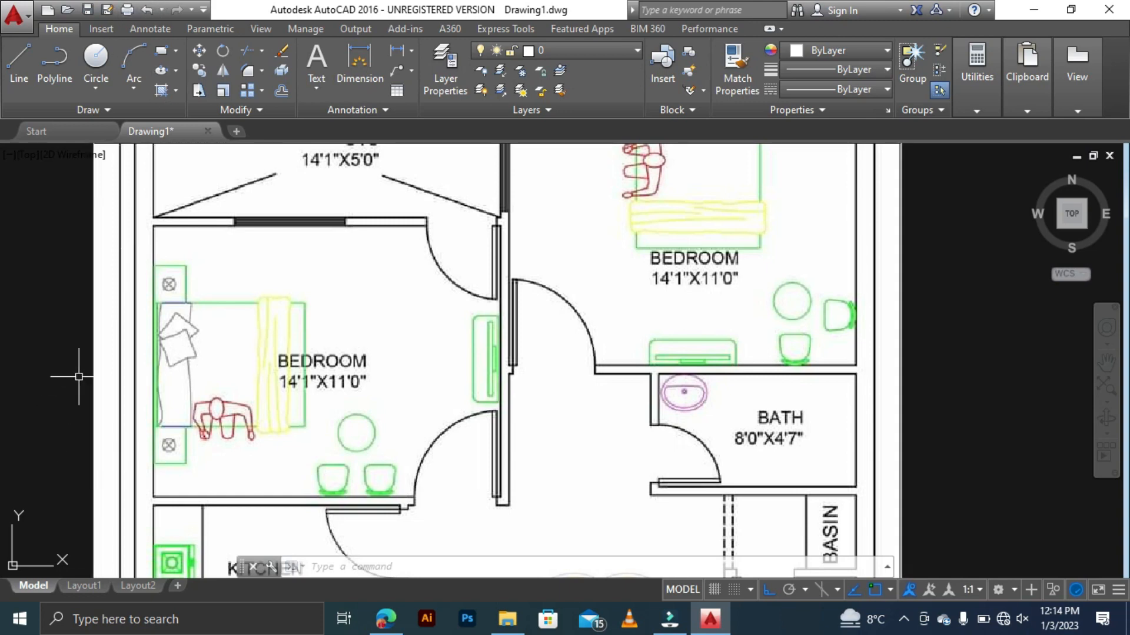
scroll(3, 274, "down", 4)
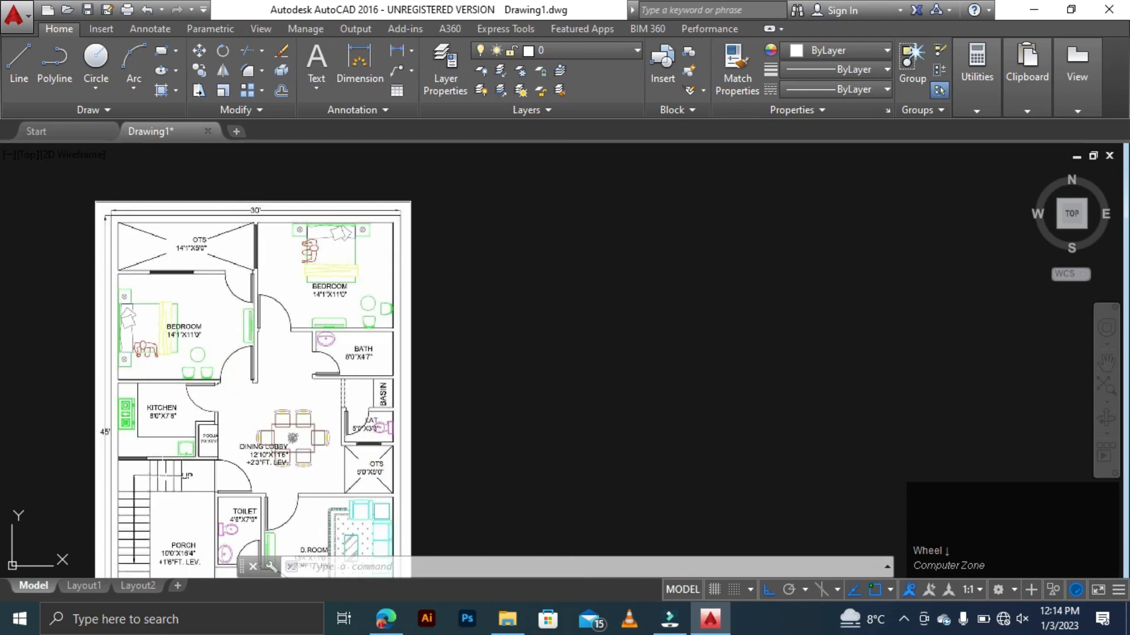
scroll(160, 461, "up", 4)
scroll(335, 434, "down", 4)
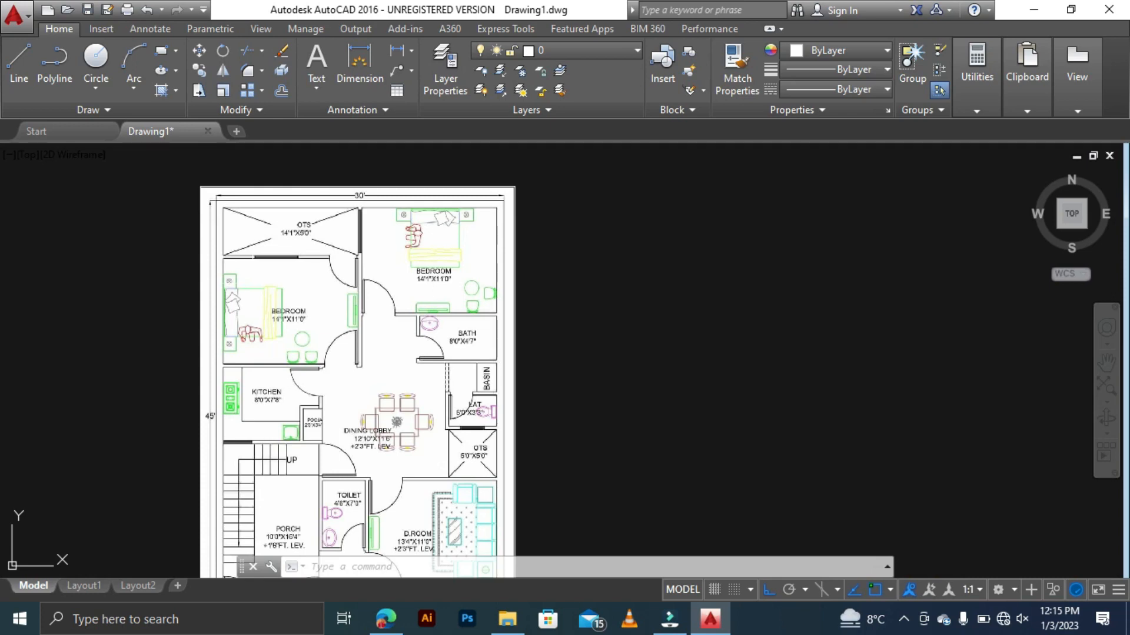
scroll(250, 285, "up", 2)
scroll(477, 267, "down", 2)
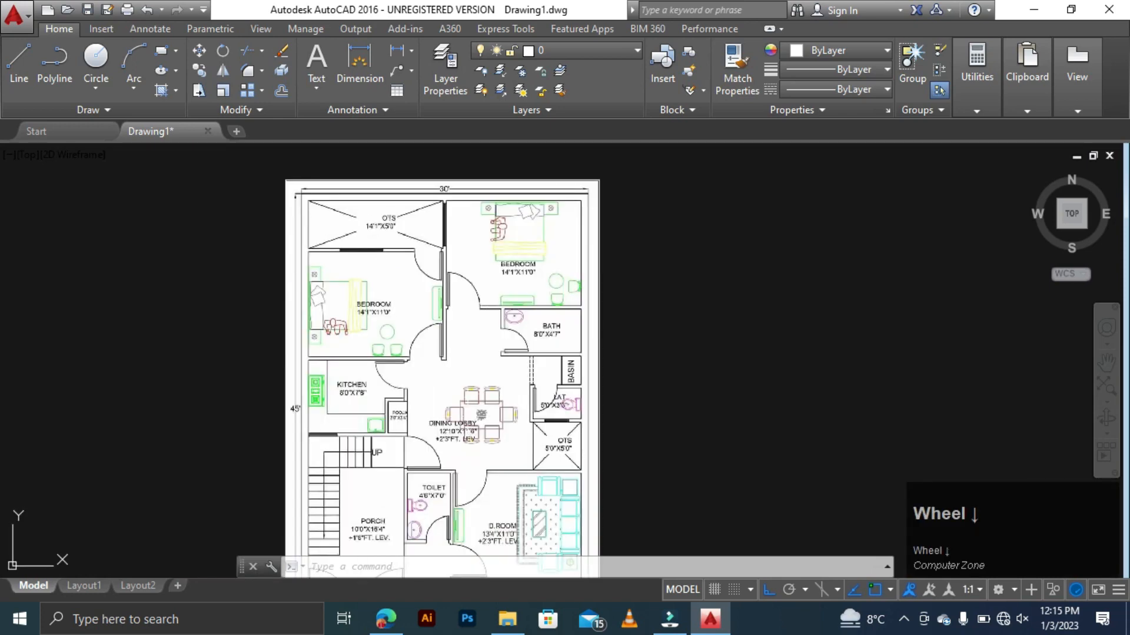
scroll(334, 423, "up", 2)
scroll(488, 465, "down", 2)
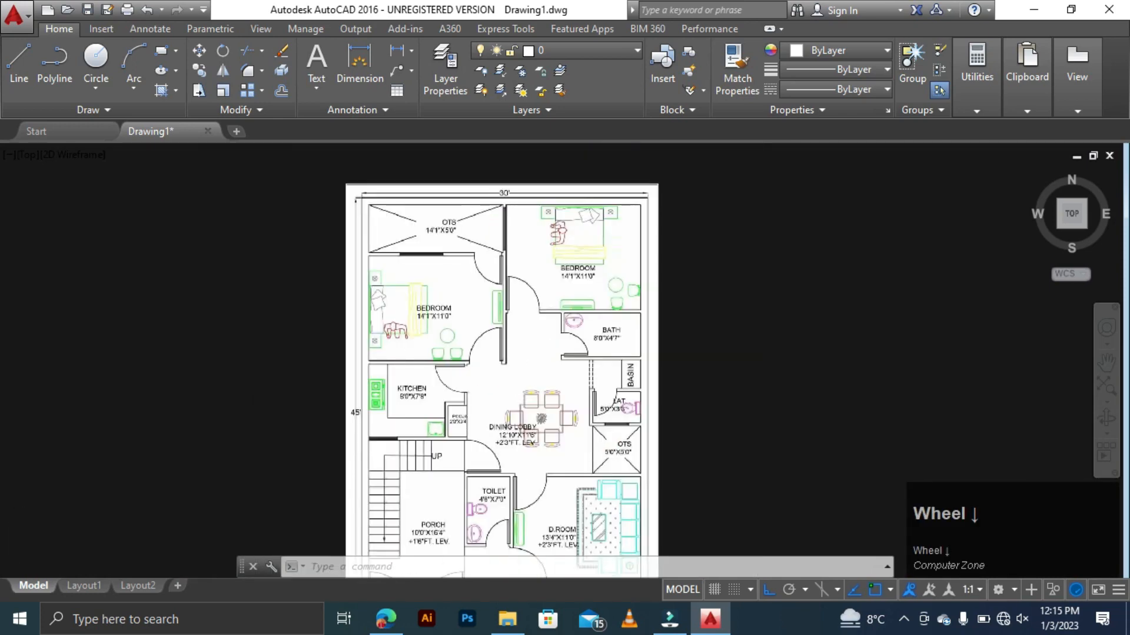
- Examine the reference plan's dining lobby, toilet, porch, drawing room and lawn, plus its outer plot dimensions
scroll(492, 480, "up", 4)
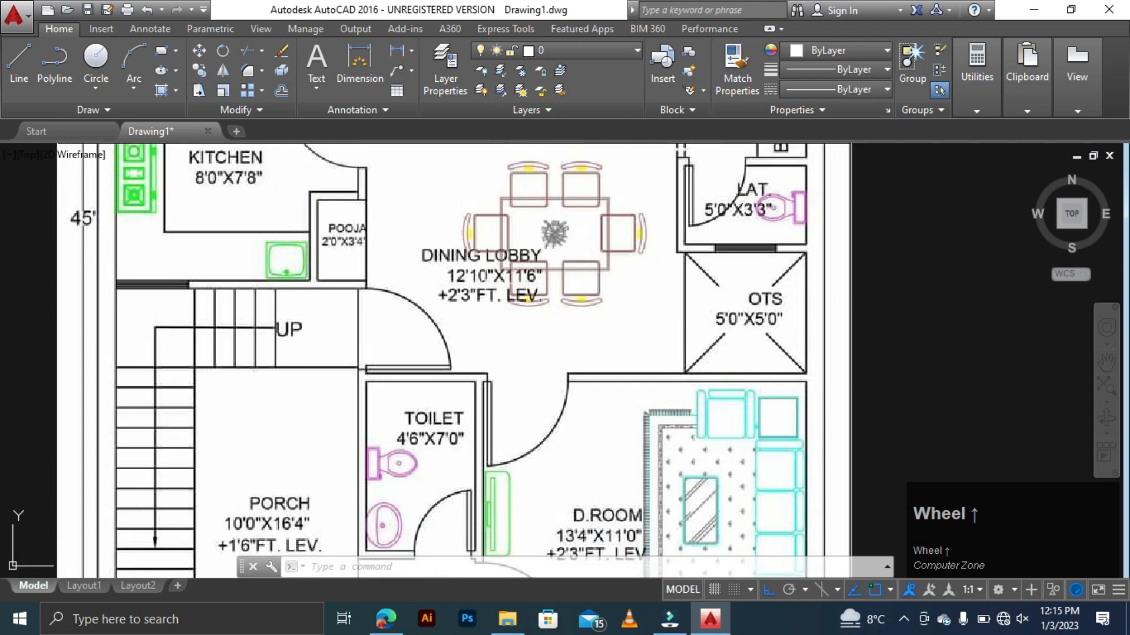
scroll(486, 287, "down", 4)
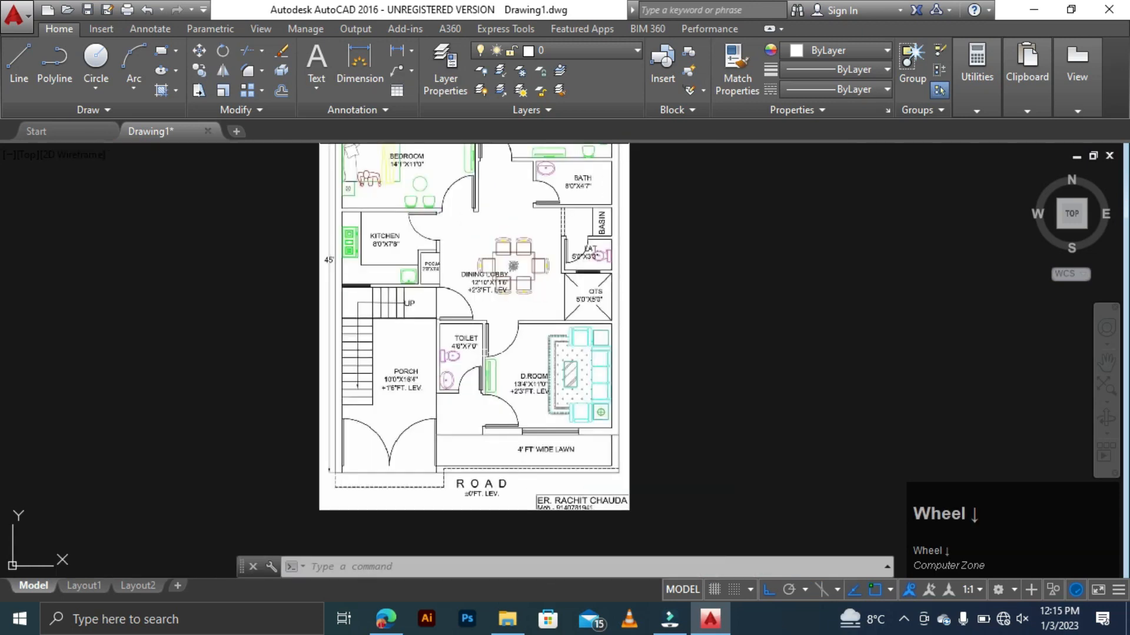
scroll(485, 288, "up", 4)
scroll(485, 288, "down", 4)
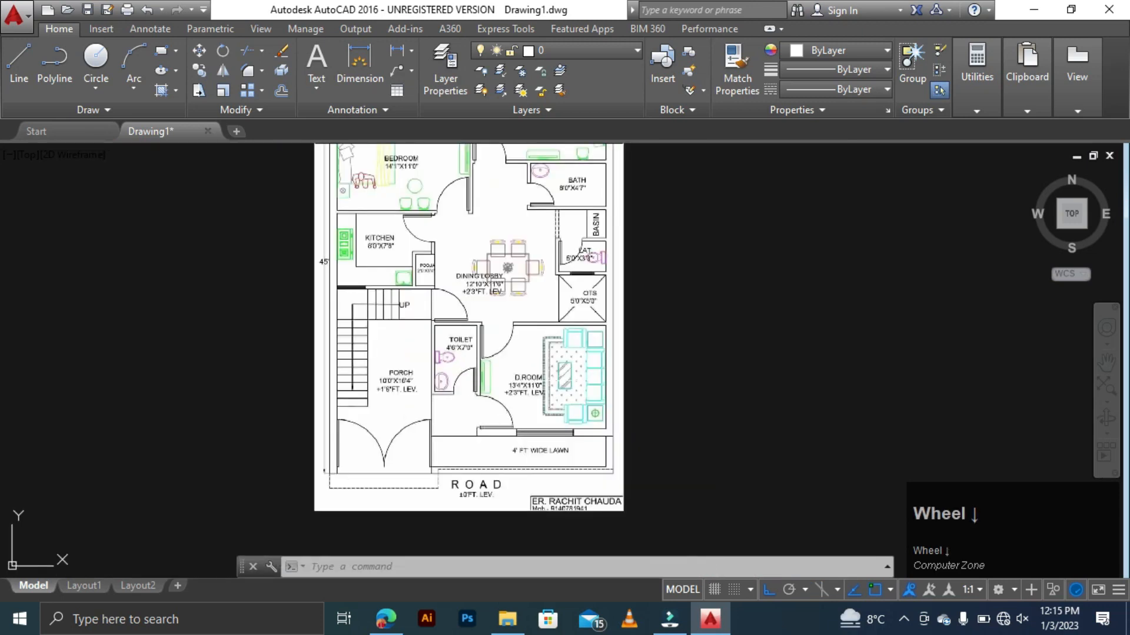
scroll(568, 318, "down", 2)
scroll(568, 251, "down", 2)
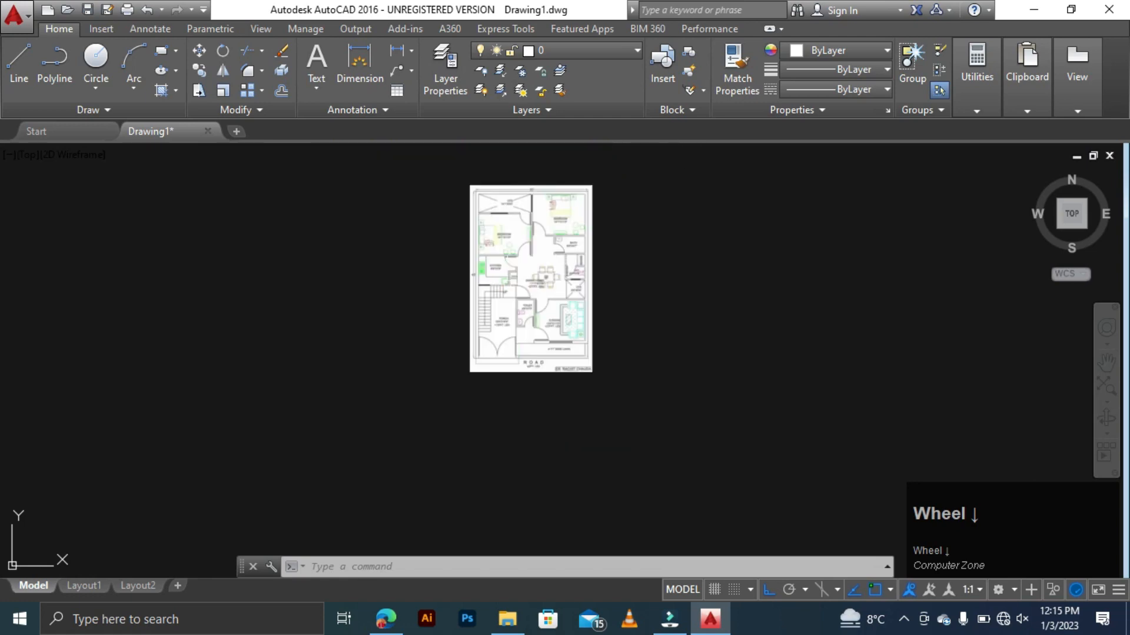
scroll(530, 206, "up", 8)
scroll(323, 252, "down", 6)
scroll(365, 220, "up", 6)
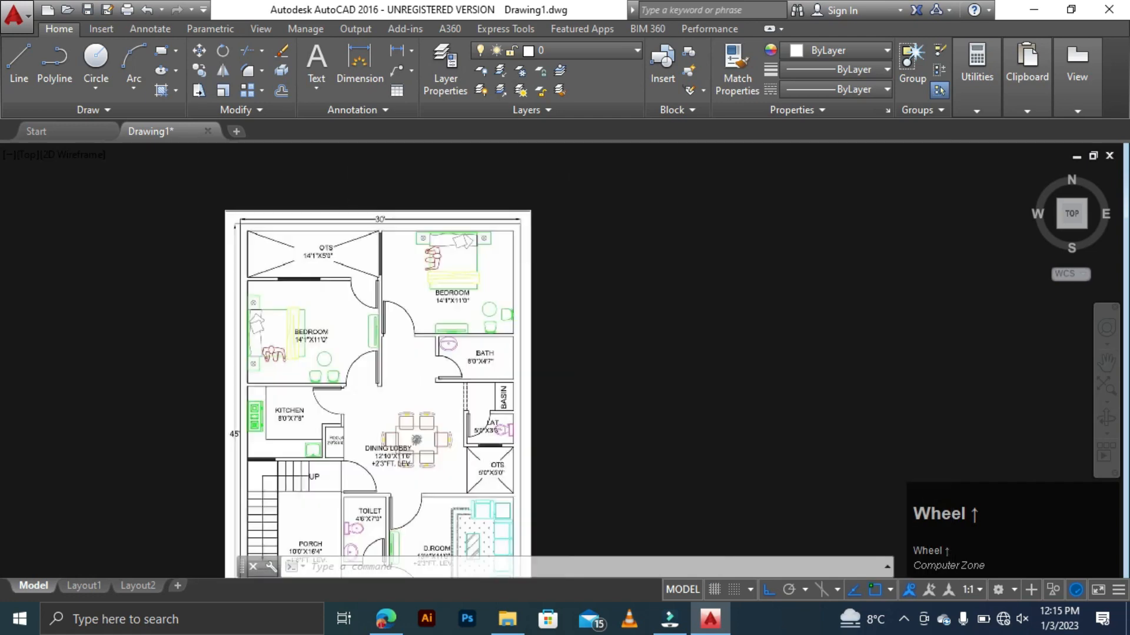
scroll(100, 277, "down", 6)
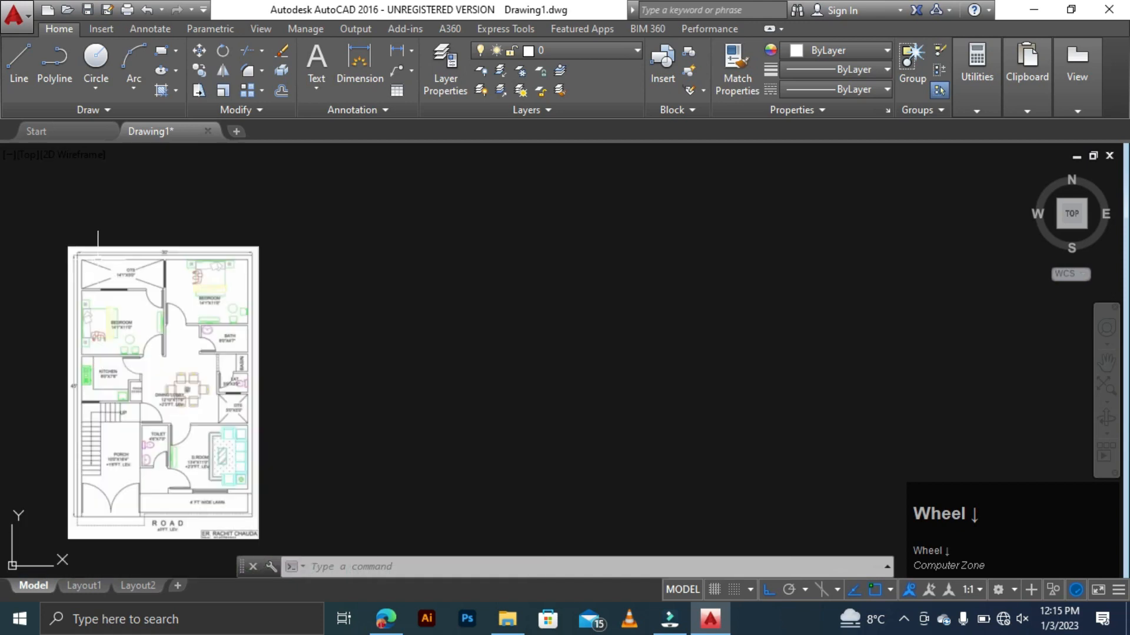
scroll(112, 276, "up", 4)
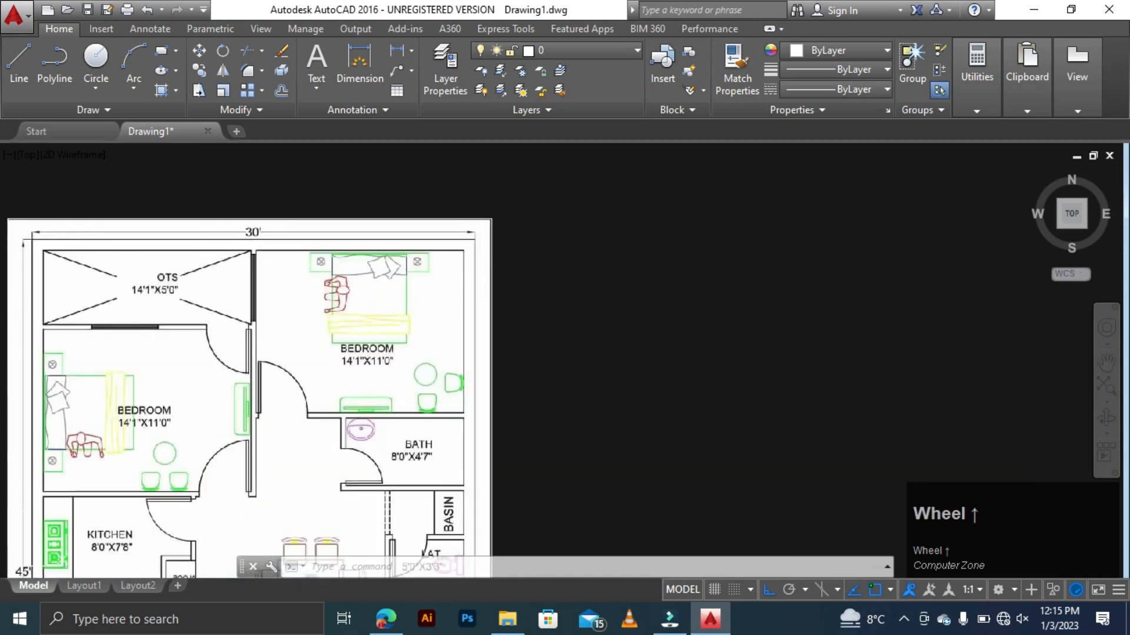
scroll(350, 330, "down", 4)
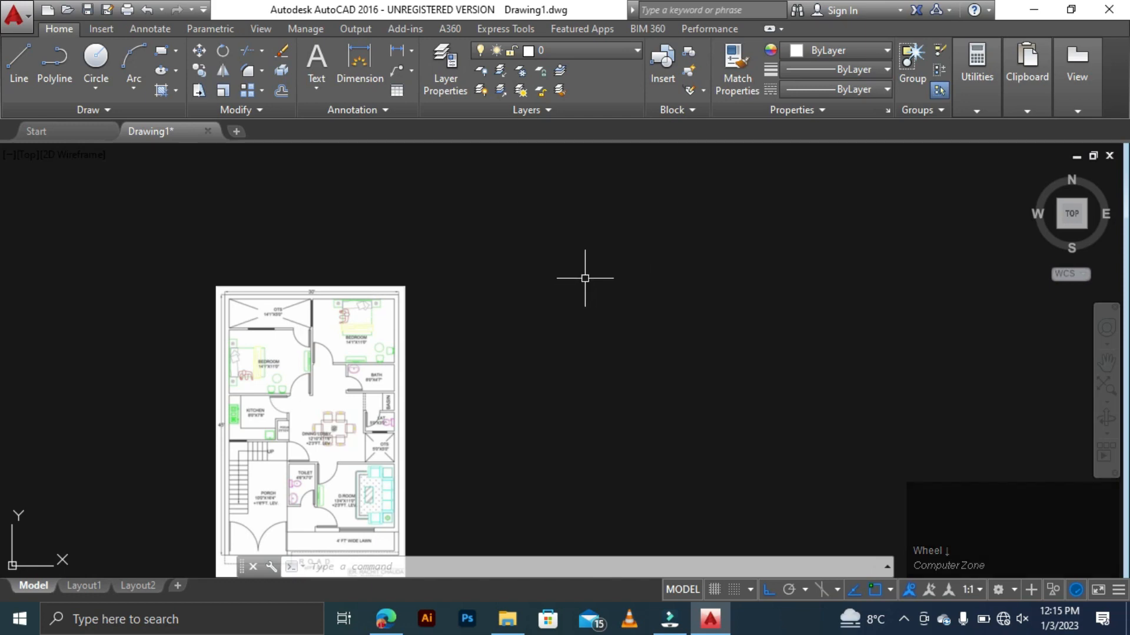
- Draw a rectangle beside the reference plan with its opposite corner at relative coordinates 30,45'
type("RE")
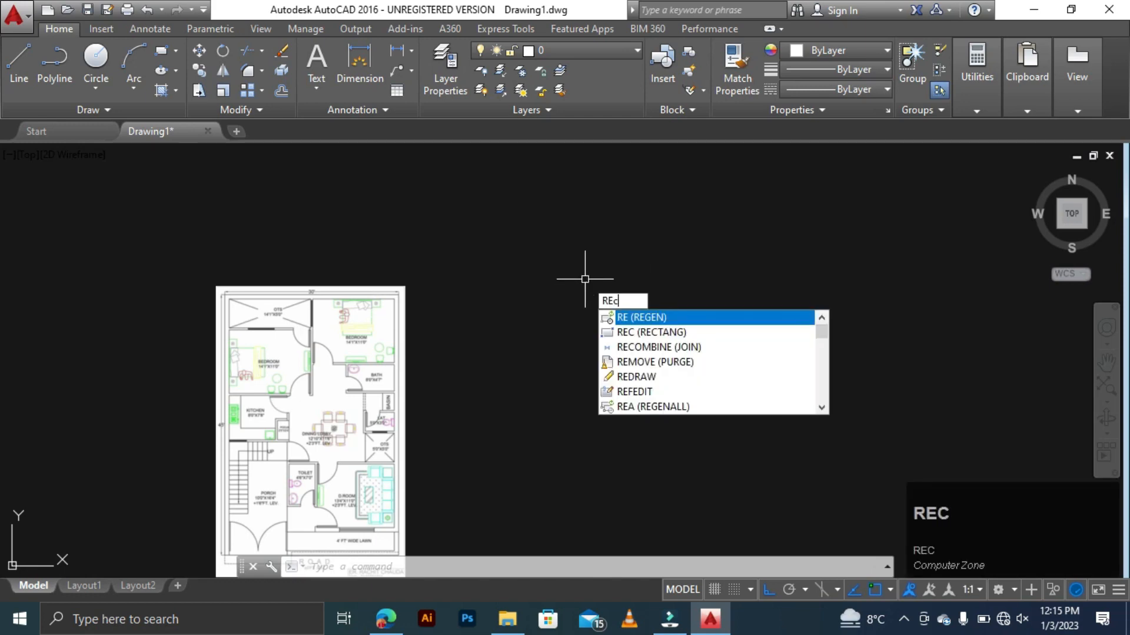
type("c")
key("space")
left_click(556, 260)
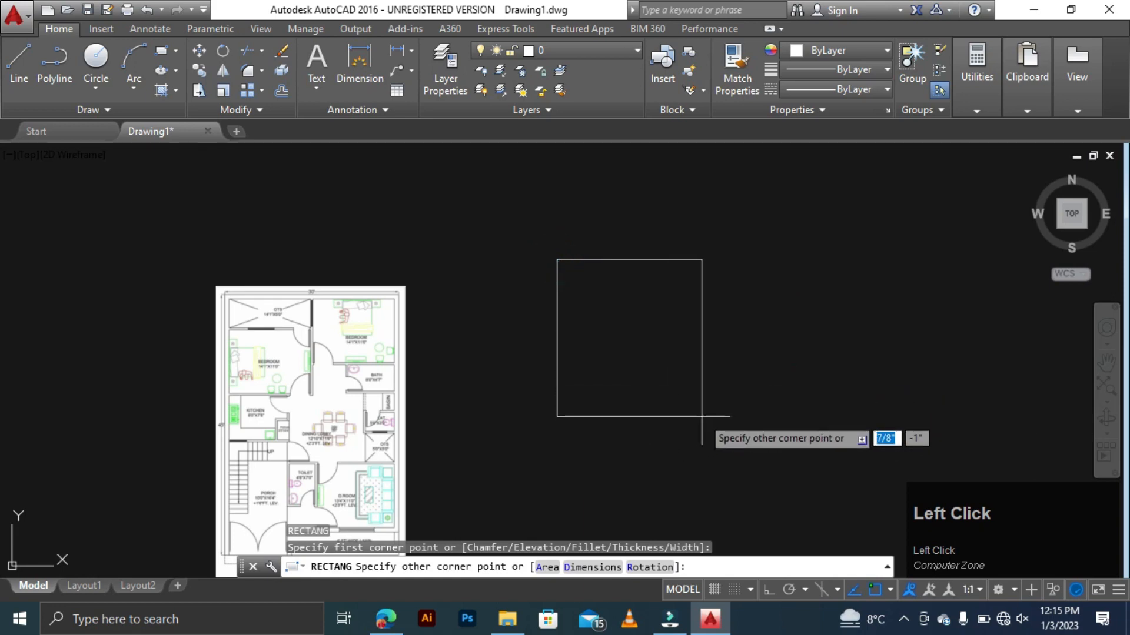
type("30")
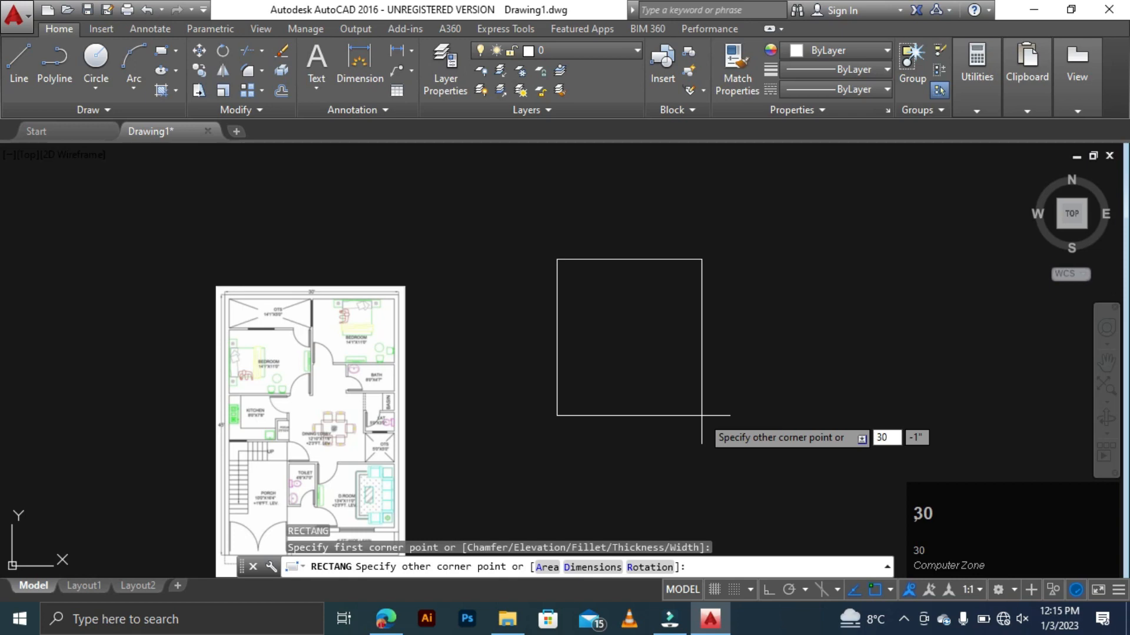
key("comma")
type("45")
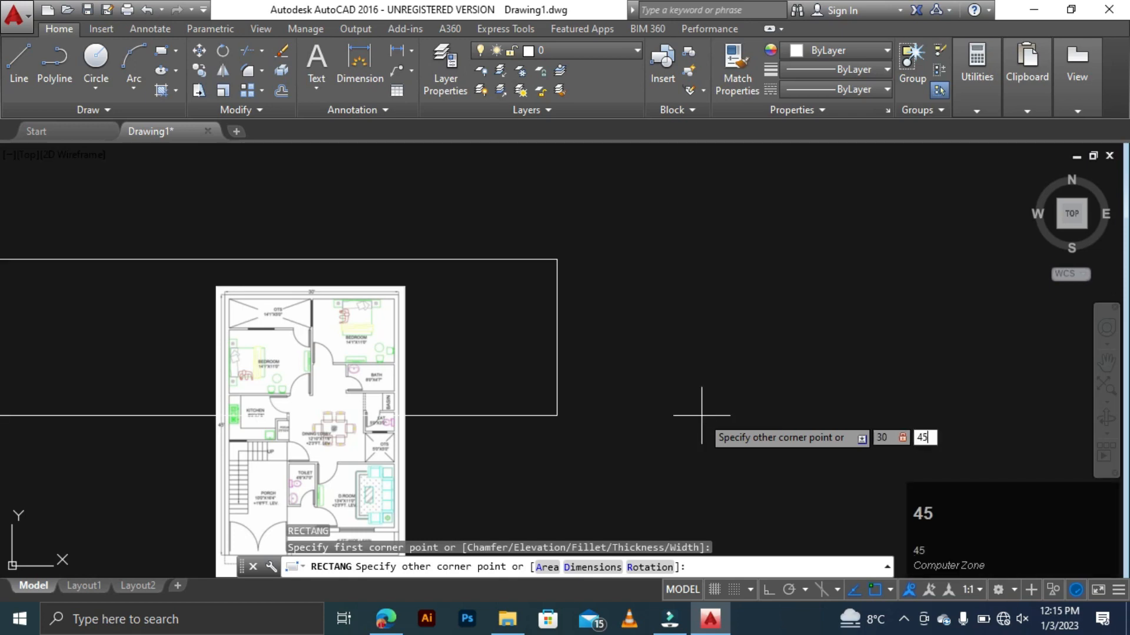
key("space")
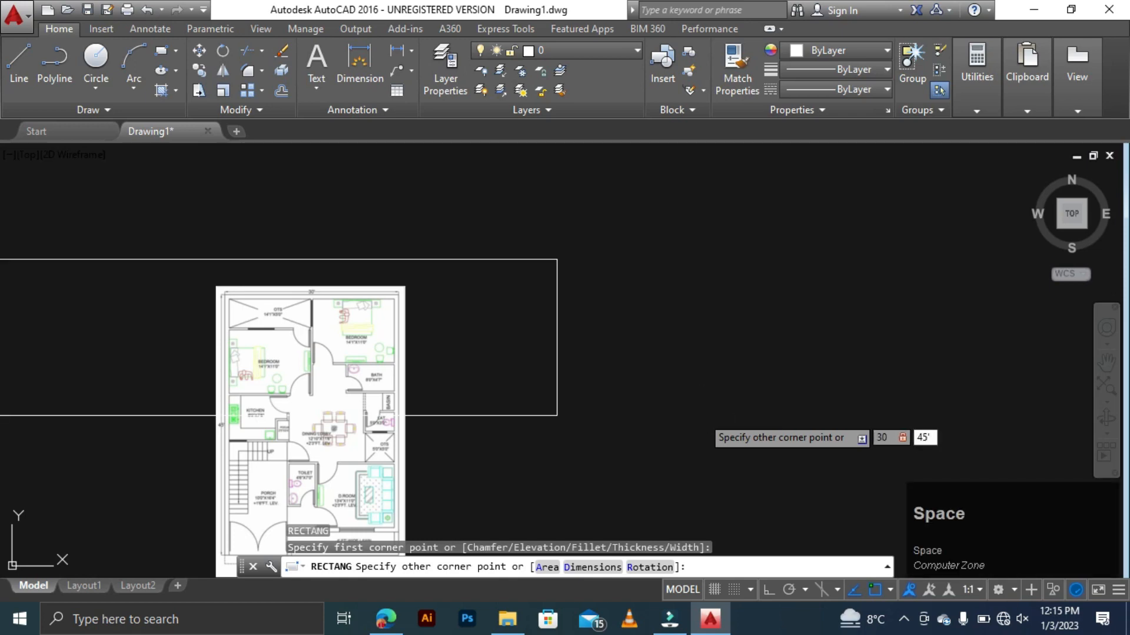
- Delete the narrow rectangle drawn beside the reference plan
scroll(694, 395, "down", 4)
scroll(756, 371, "down", 2)
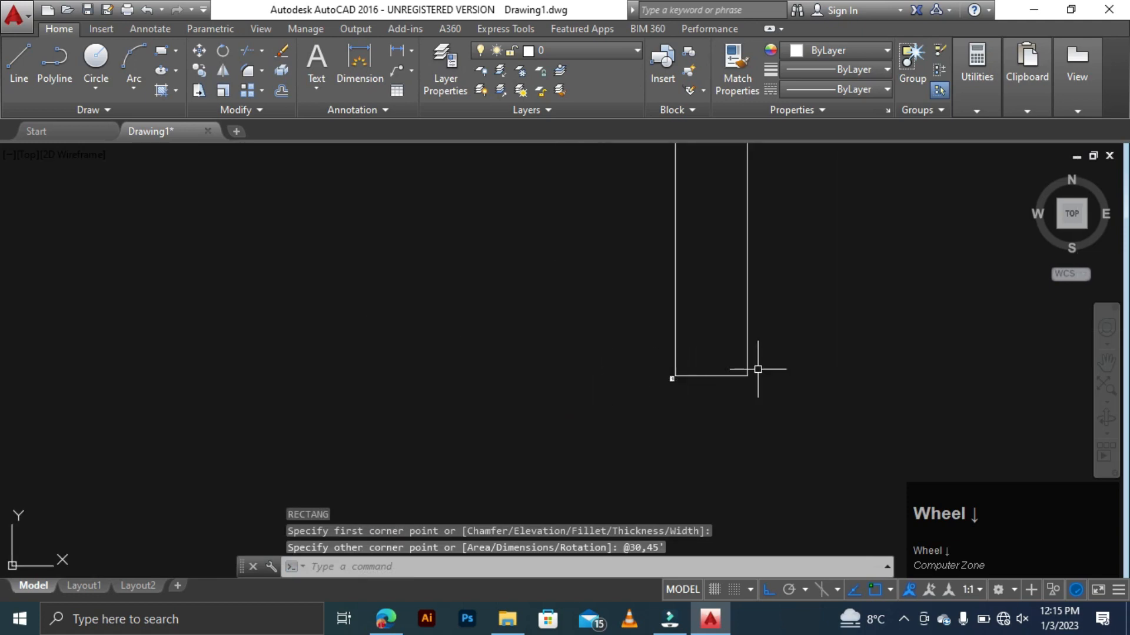
scroll(782, 361, "up", 2)
left_click(767, 344)
left_click(554, 449)
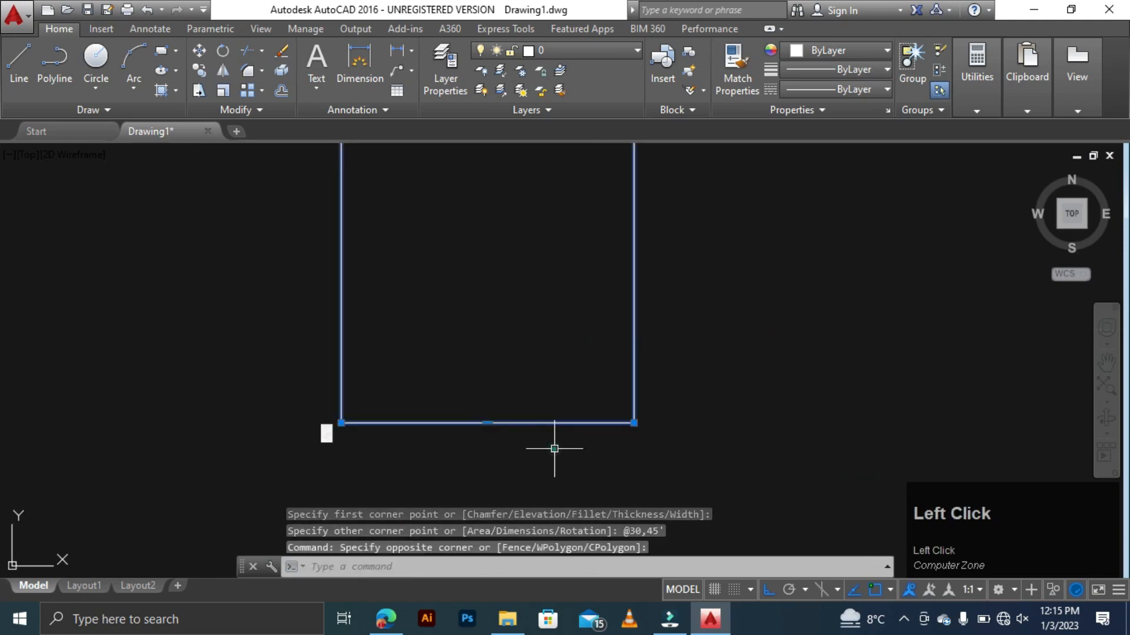
key("Delete")
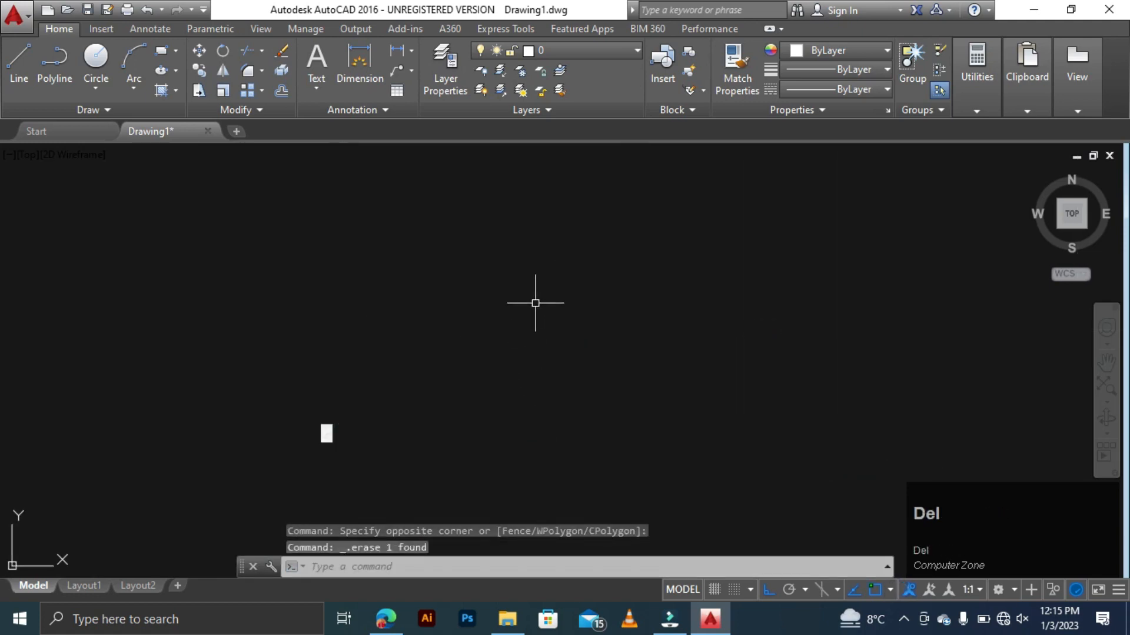
type("RR")
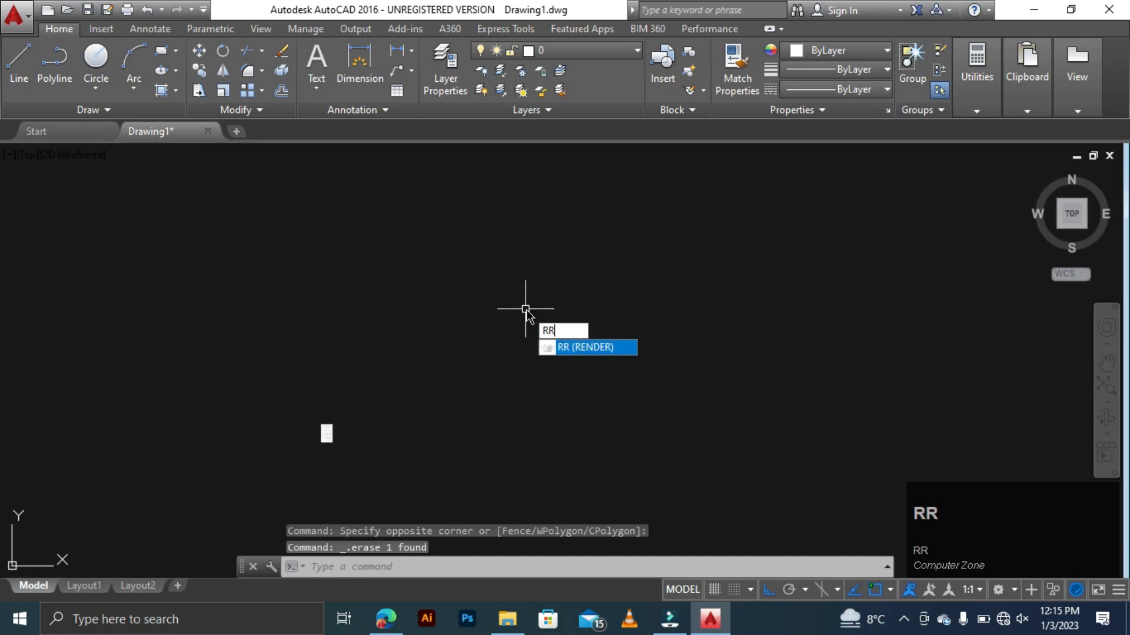
key("Escape")
key("Escape")
- Draw the plot outline's top edge as a 30' line and its right edge as a 45' line downward
key("space")
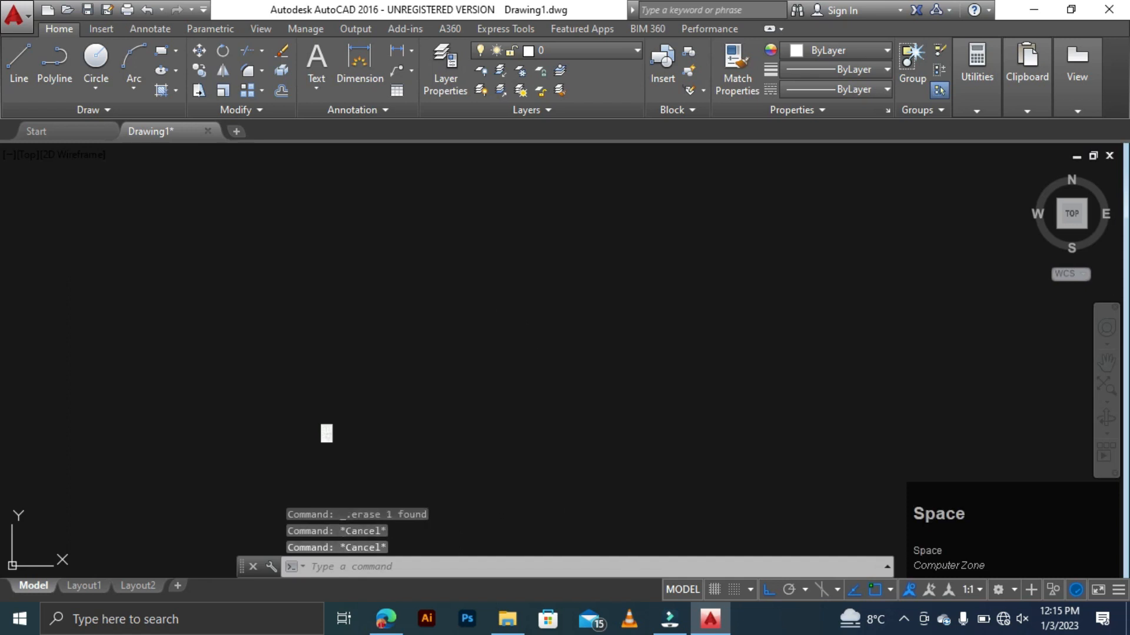
left_click(468, 252)
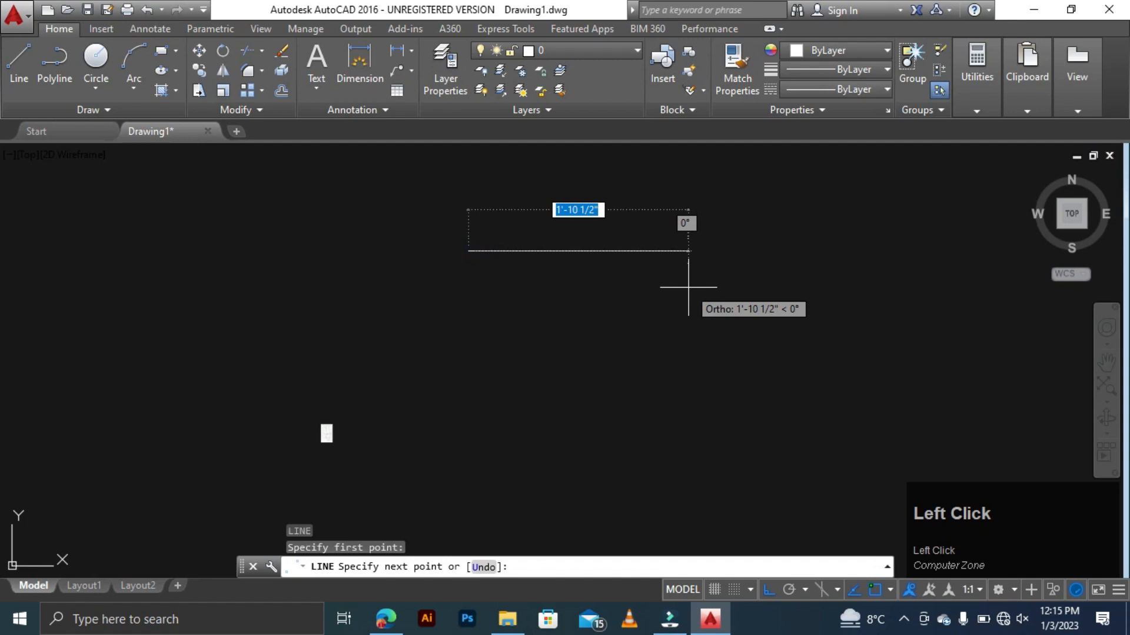
type("30")
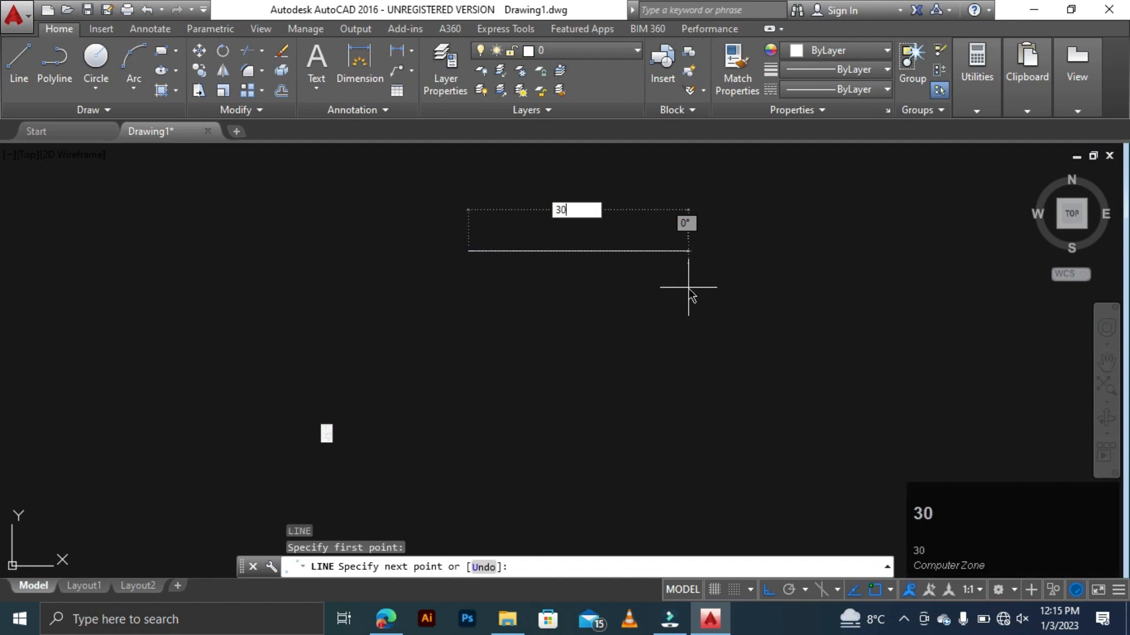
key("space")
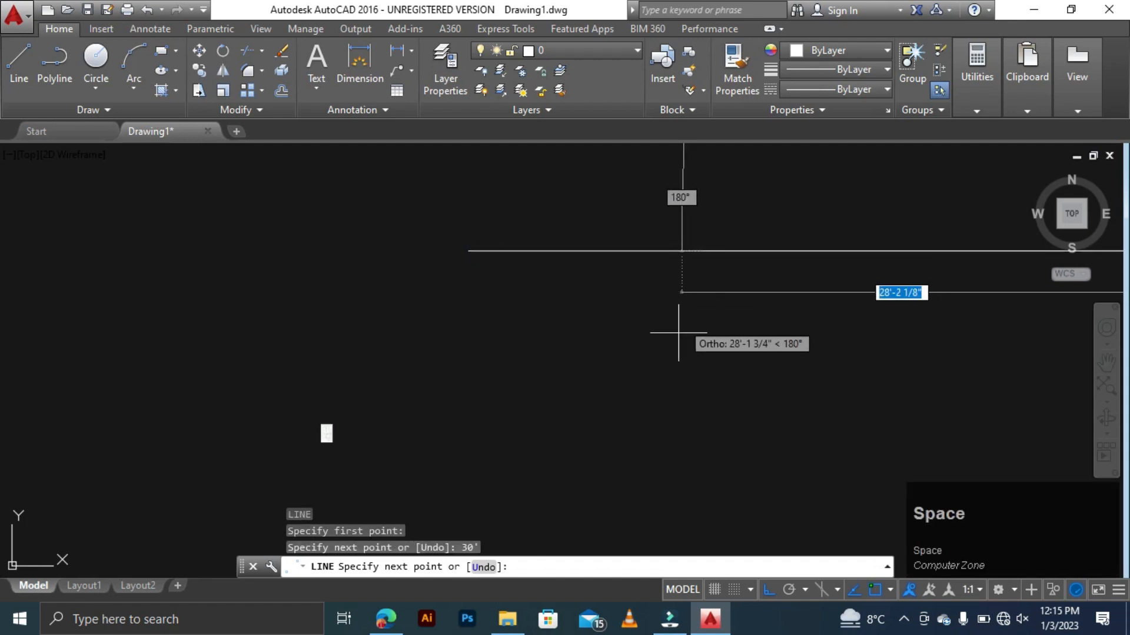
scroll(586, 409, "down", 10)
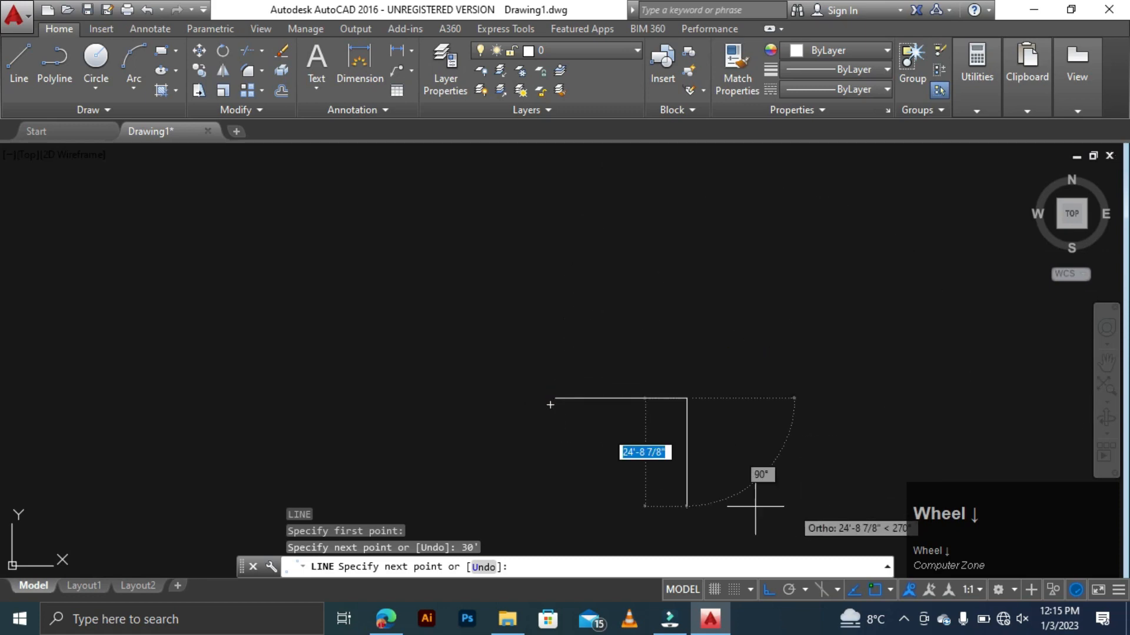
type("45;")
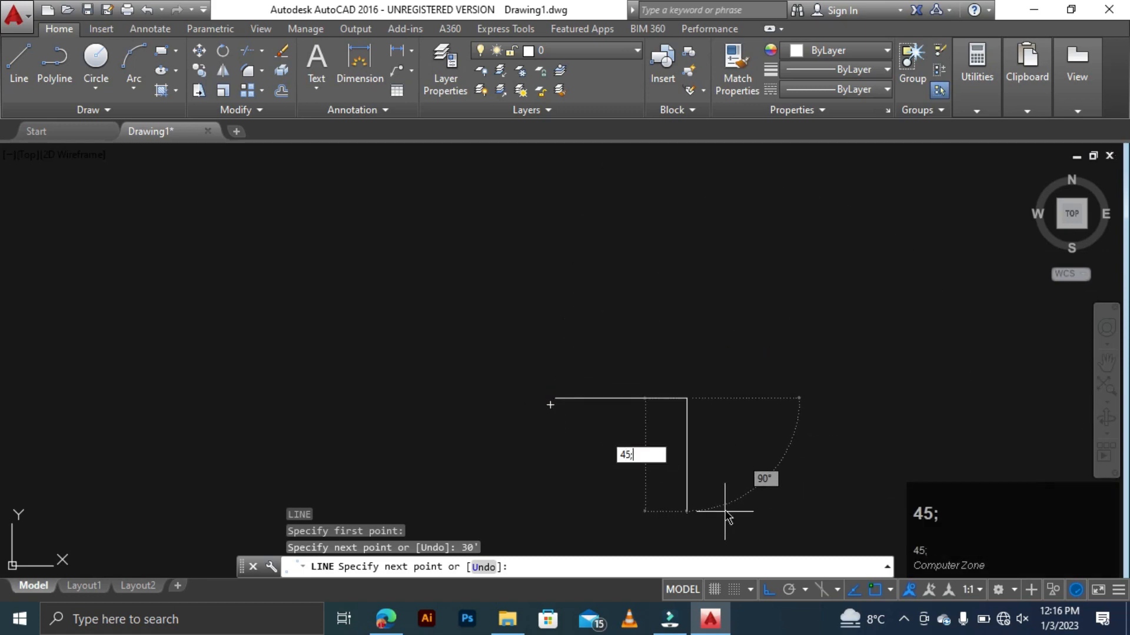
key("BackSpace")
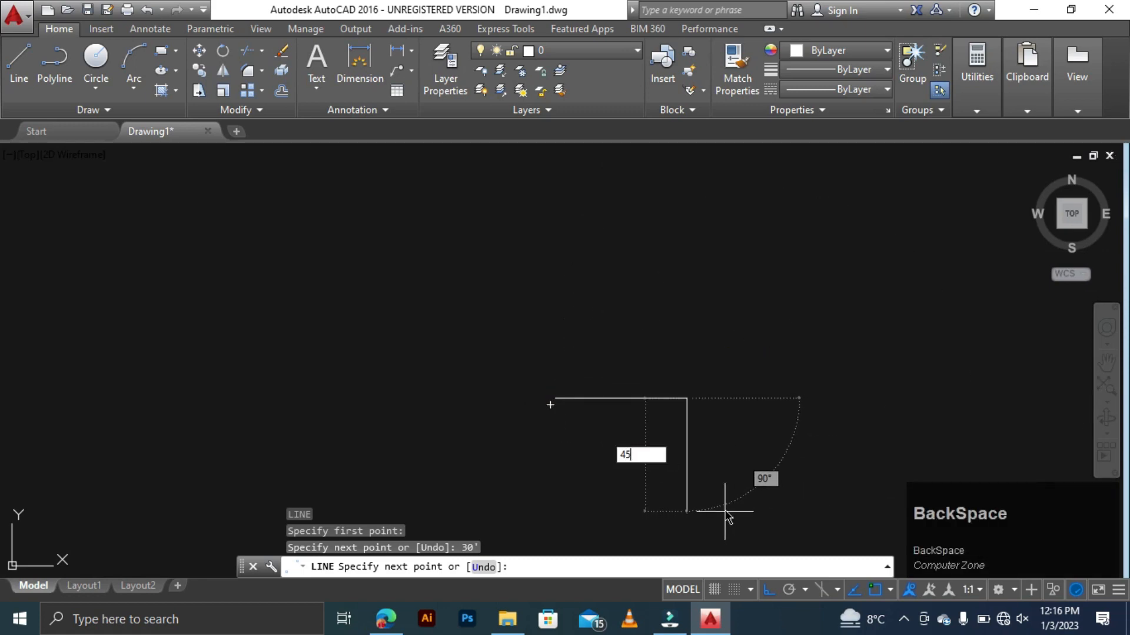
key("space")
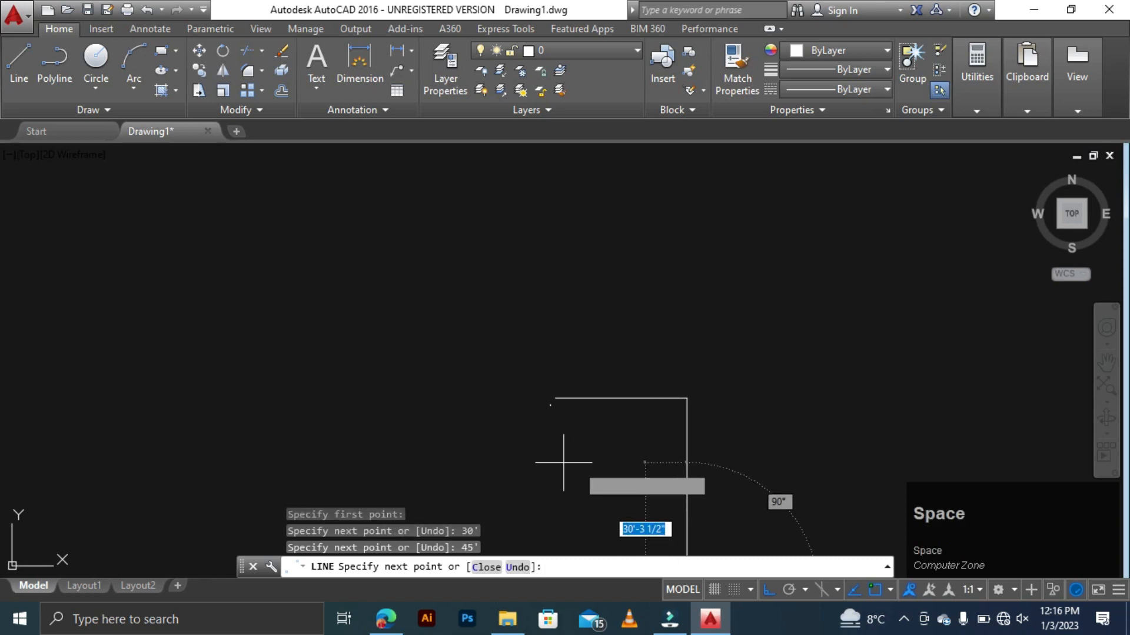
- Complete the plot outline with a 30' bottom edge toward the left and a 45' left edge upward
scroll(531, 475, "down", 3)
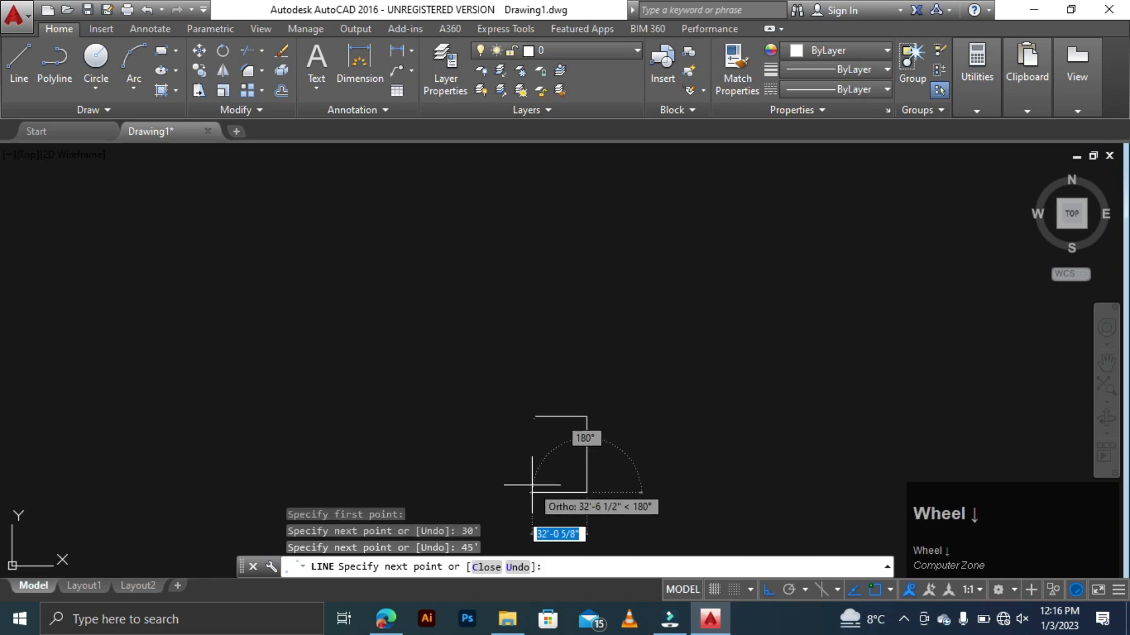
type("30")
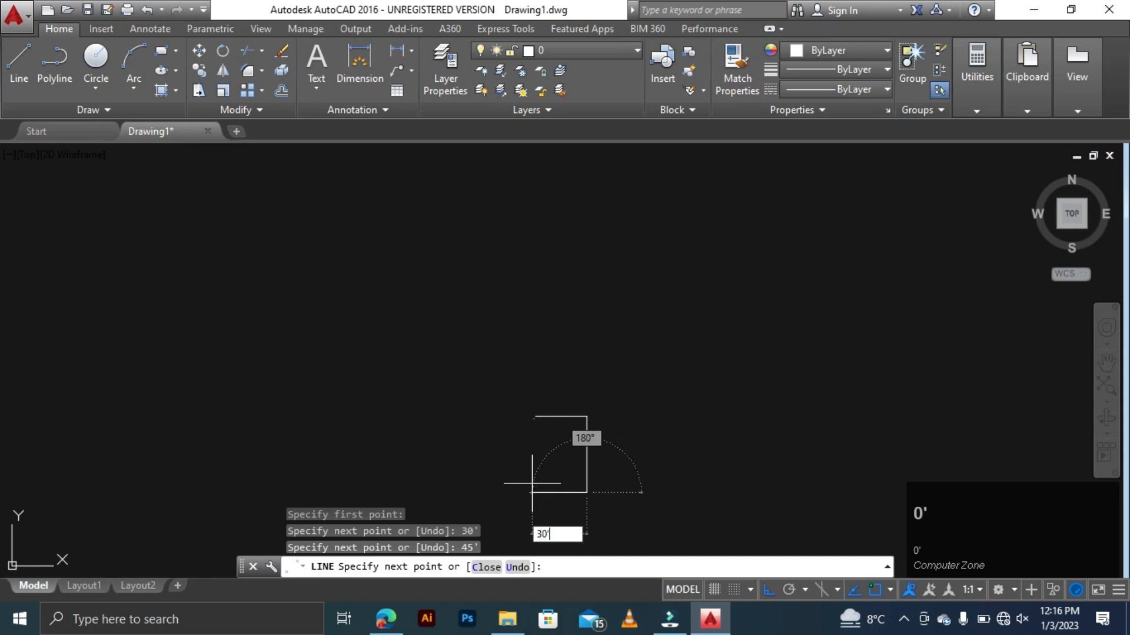
key("space")
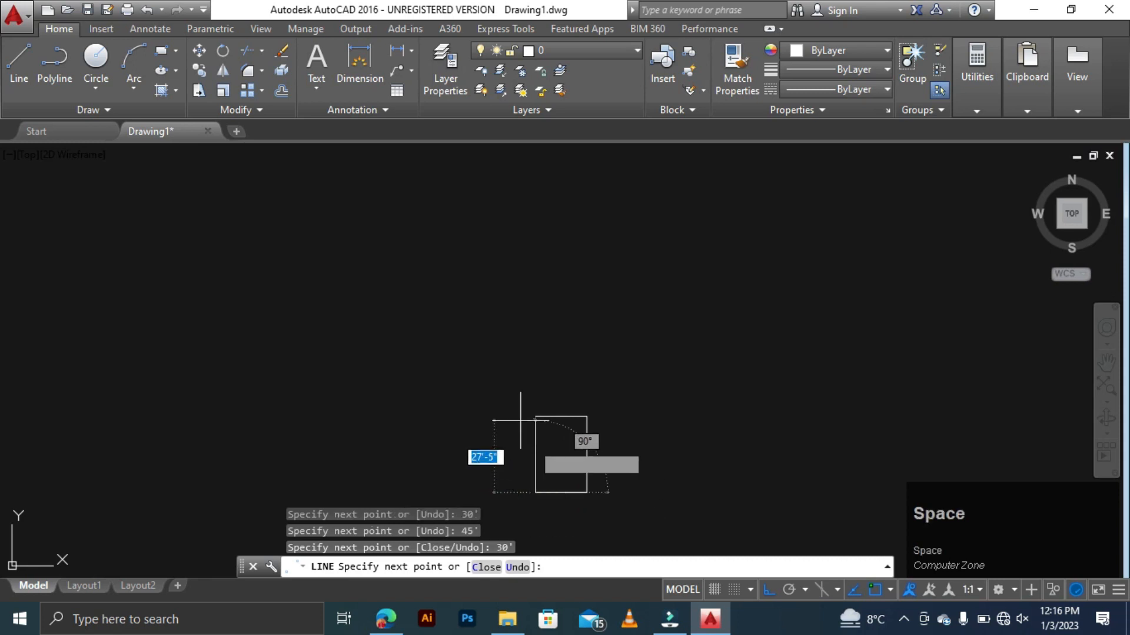
type("45")
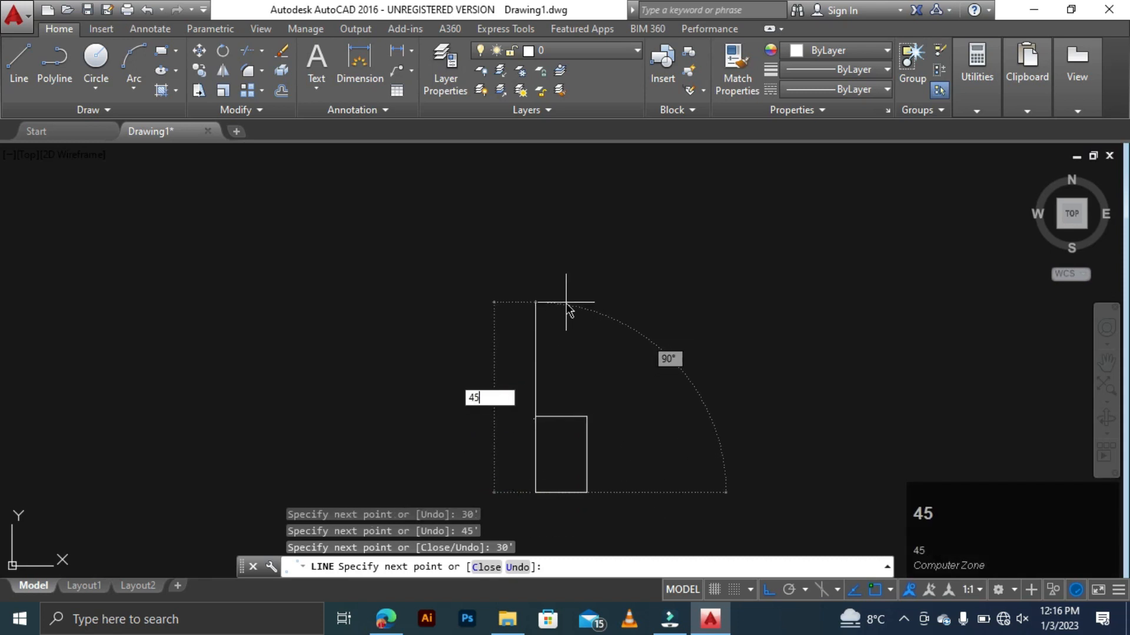
key("space")
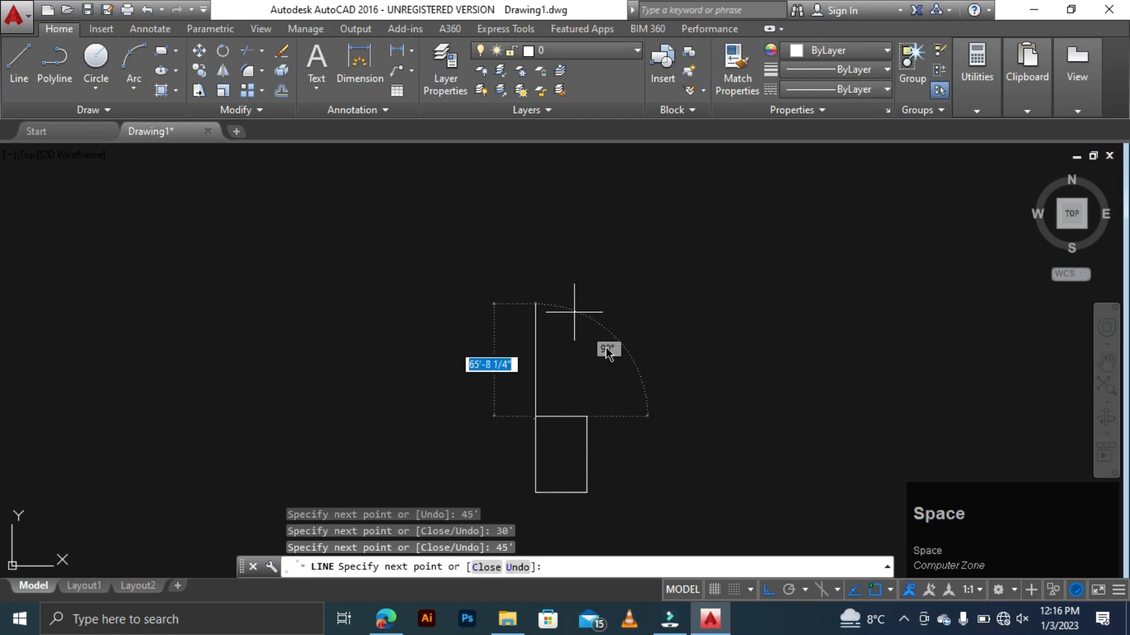
key("Escape")
- Delete the tiny reference floor plan image located away from the plot outline
scroll(555, 417, "up", 6)
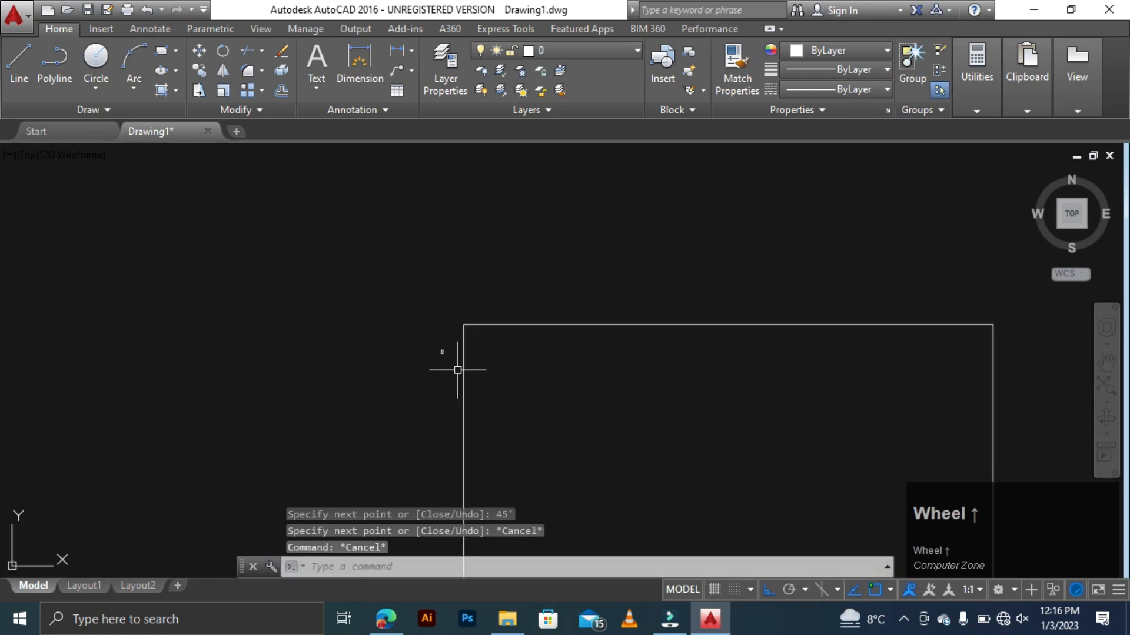
scroll(454, 328, "down", 2)
scroll(449, 353, "up", 2)
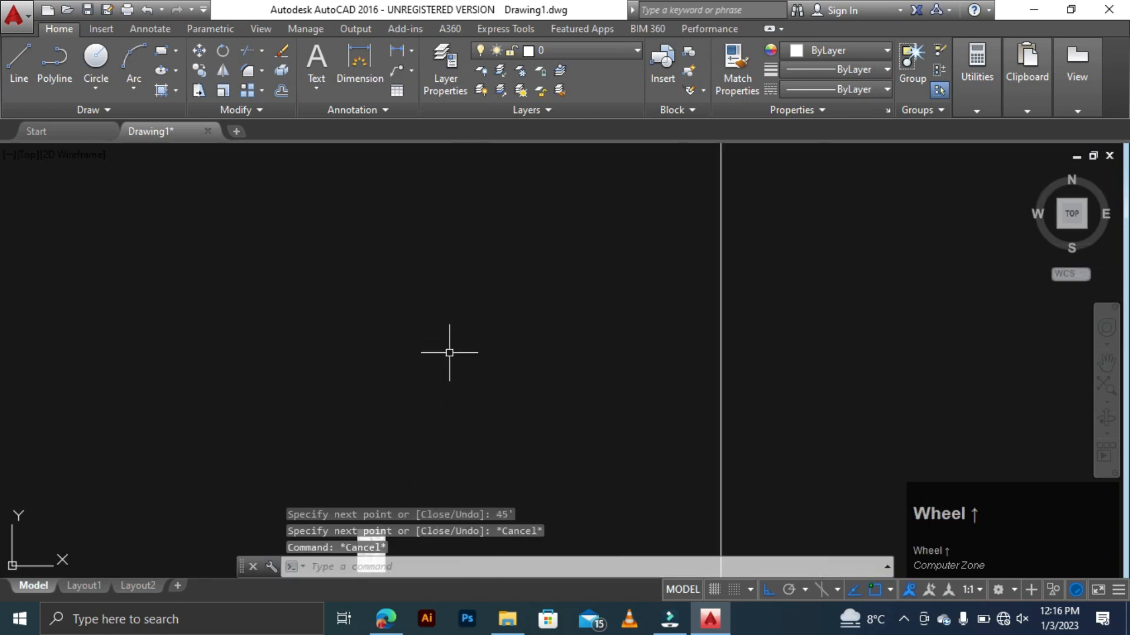
scroll(464, 321, "down", 2)
scroll(429, 374, "up", 8)
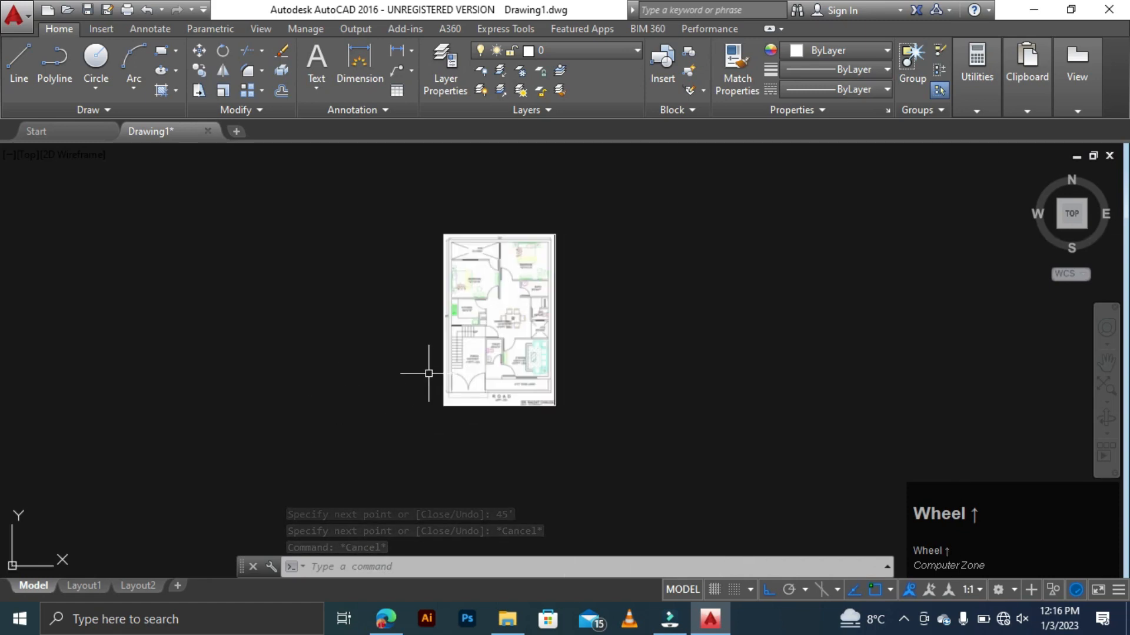
scroll(461, 338, "down", 6)
scroll(461, 337, "up", 4)
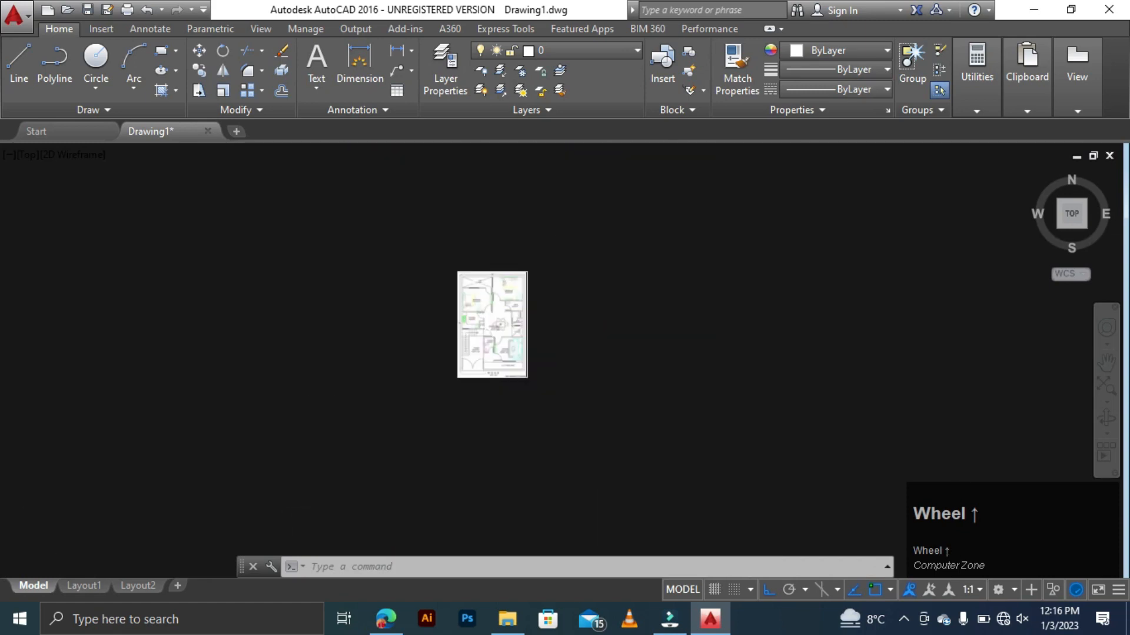
scroll(505, 300, "down", 4)
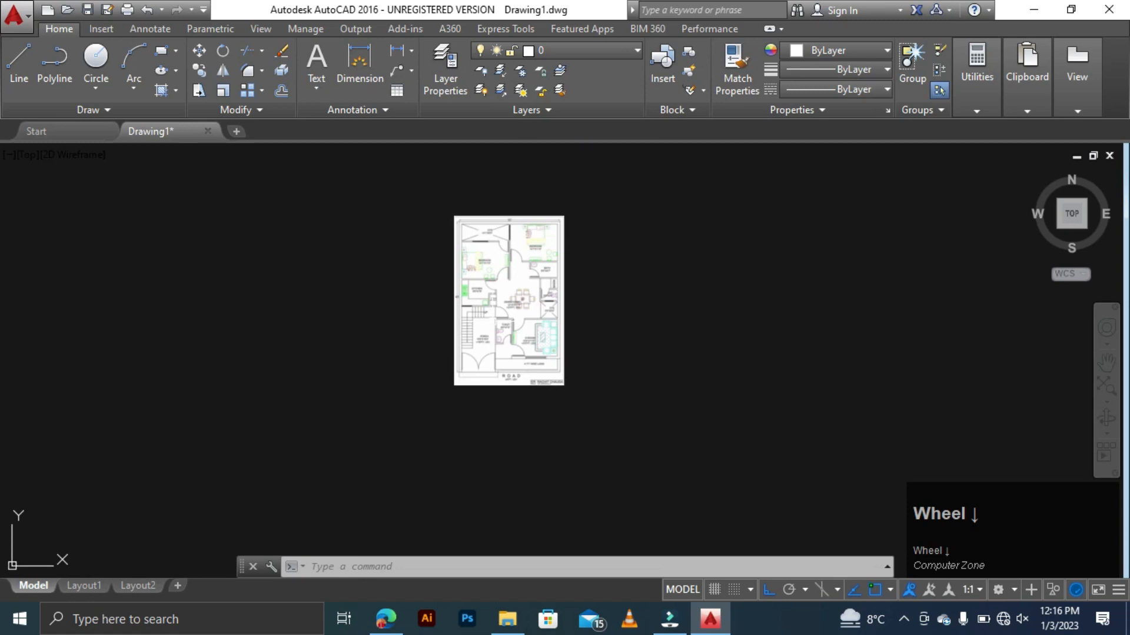
key("Escape")
key("Escape")
left_click(626, 176)
left_click(415, 415)
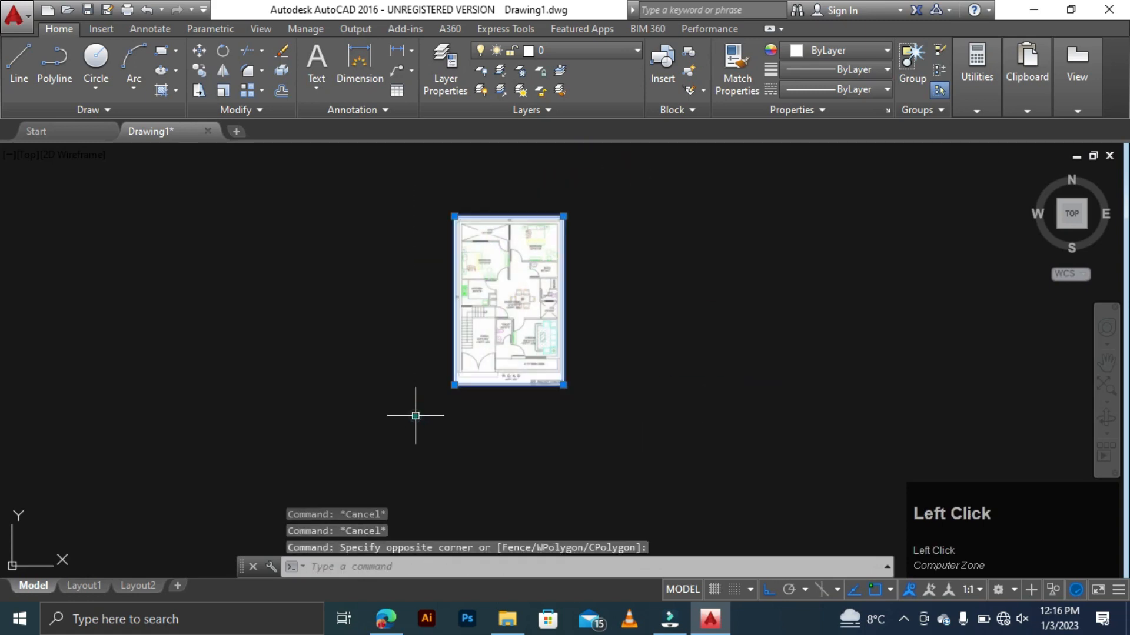
key("Delete")
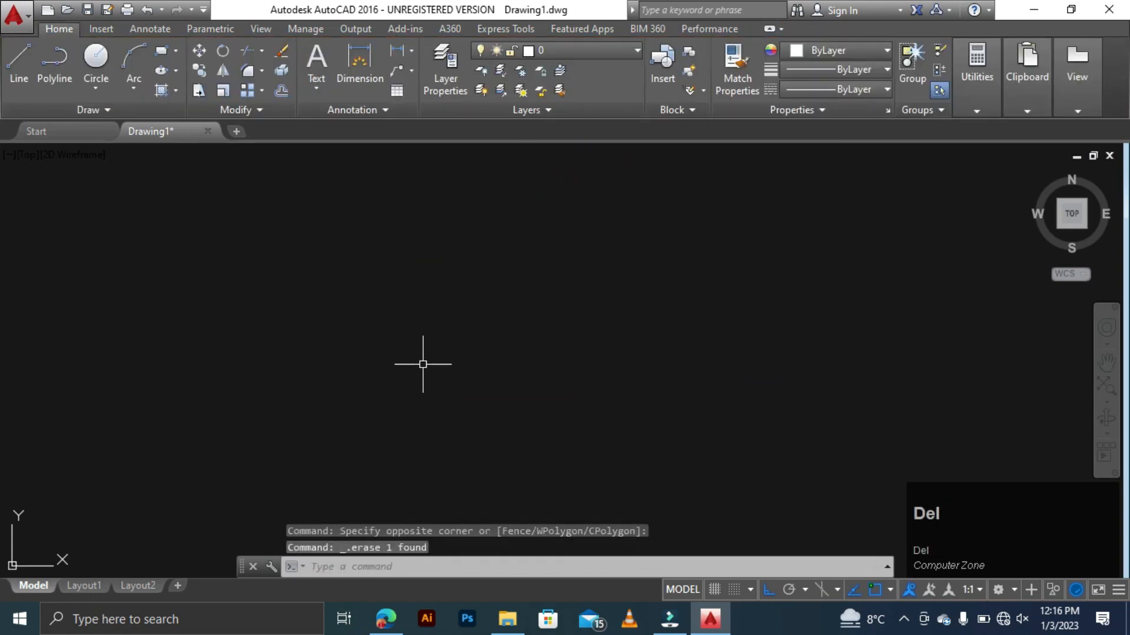
- Open WhatsApp Image 2023-01-03 at 10.49.49 AM.jpeg from the Downloads folder in File Explorer and copy the floor plan image
left_click(1033, 10)
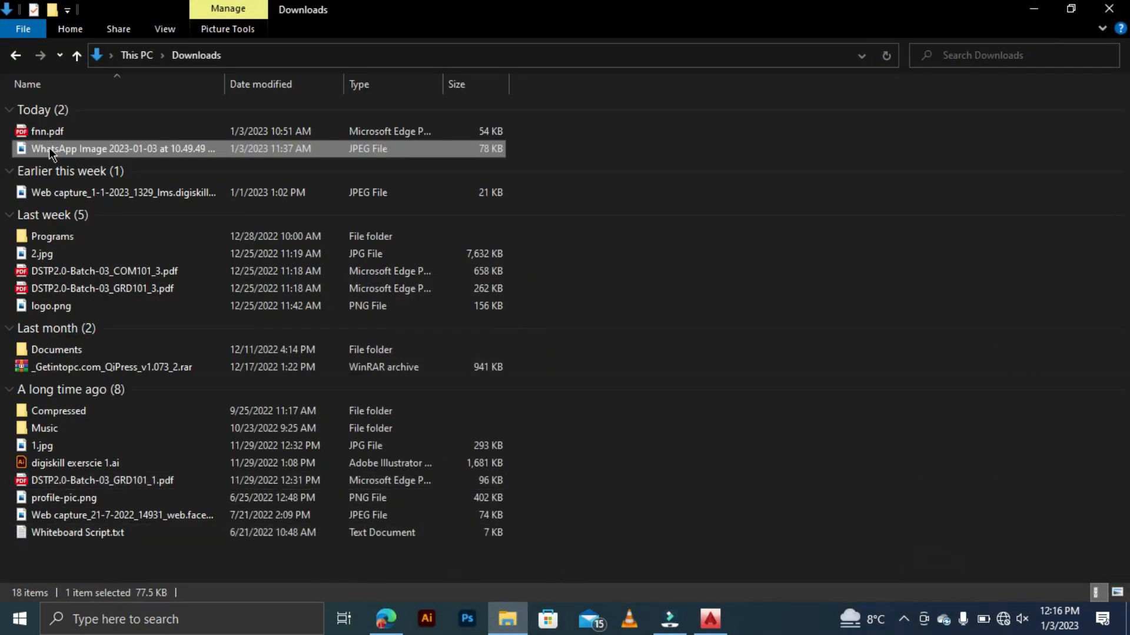
double_click(109, 149)
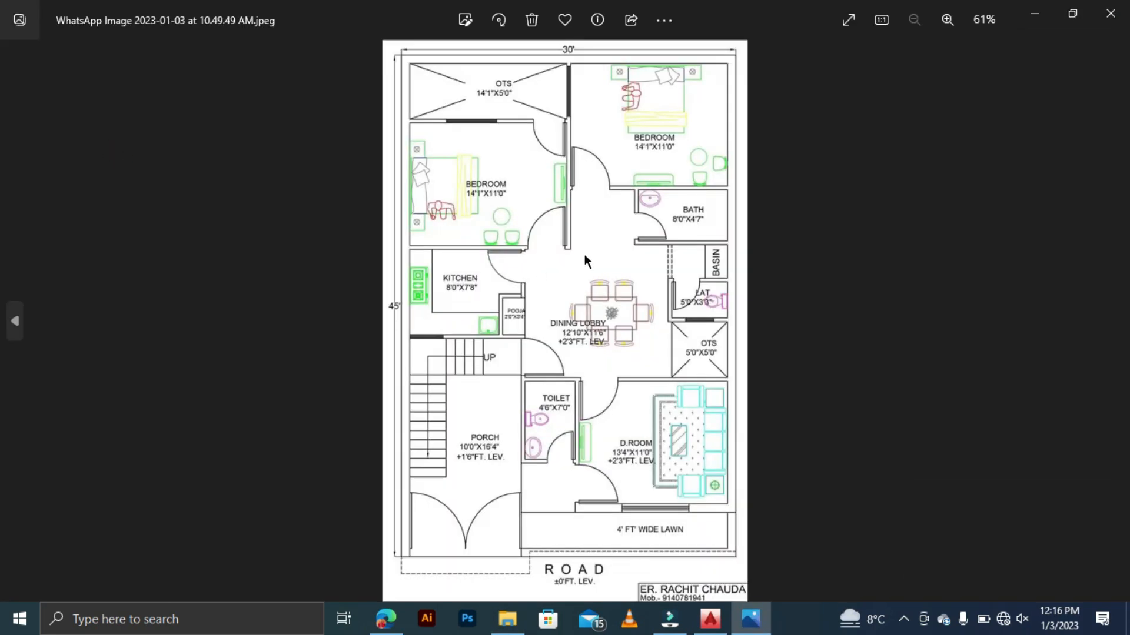
right_click(550, 230)
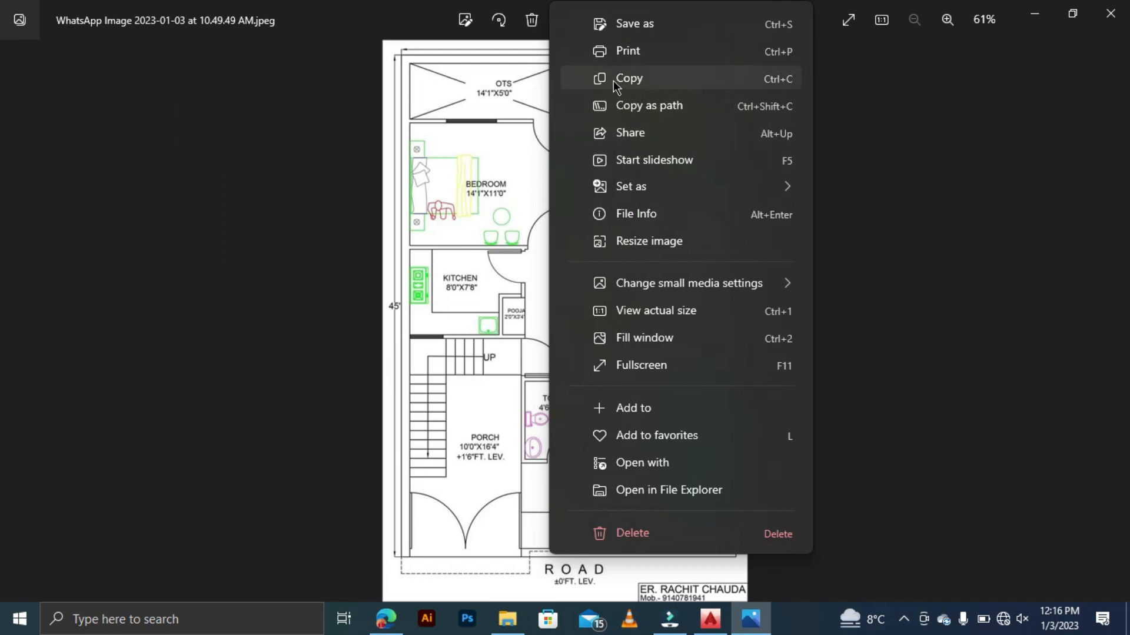
left_click(640, 83)
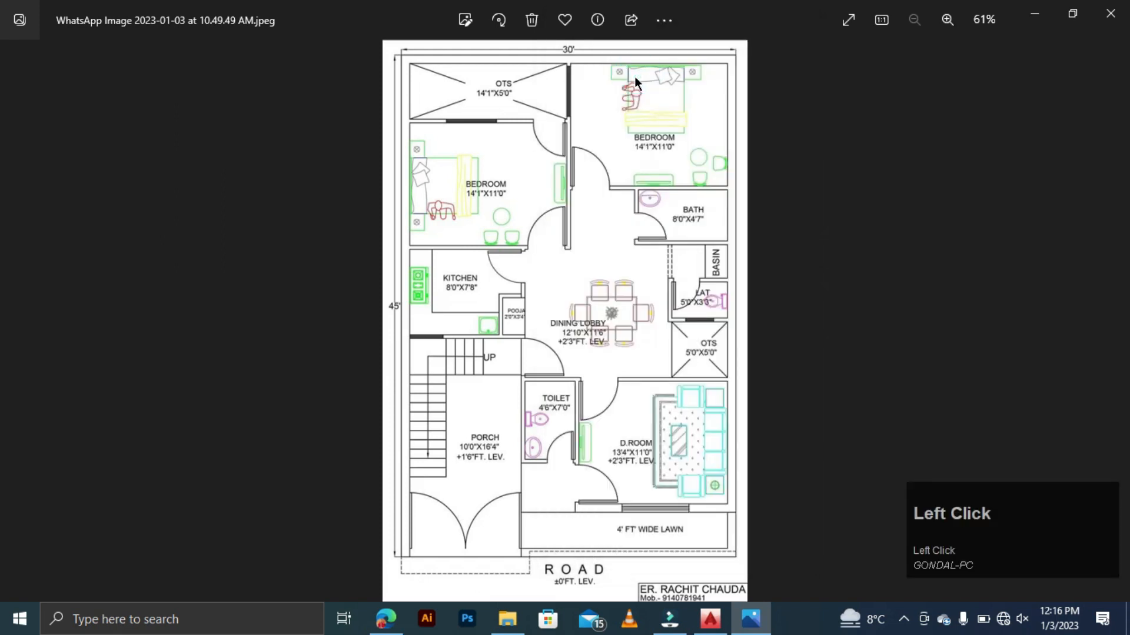
left_click(1033, 13)
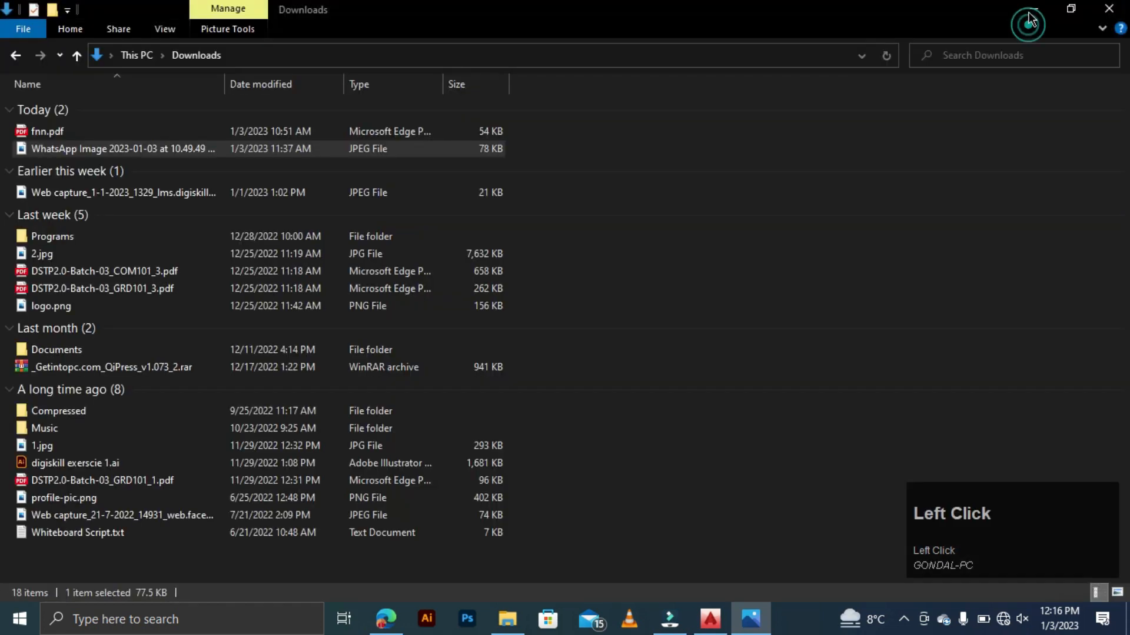
- Switch back to AutoCAD and paste the floor plan image near the outline's upper-left corner, about 7' wide with 0 rotation
left_click(708, 622)
scroll(538, 312, "down", 4)
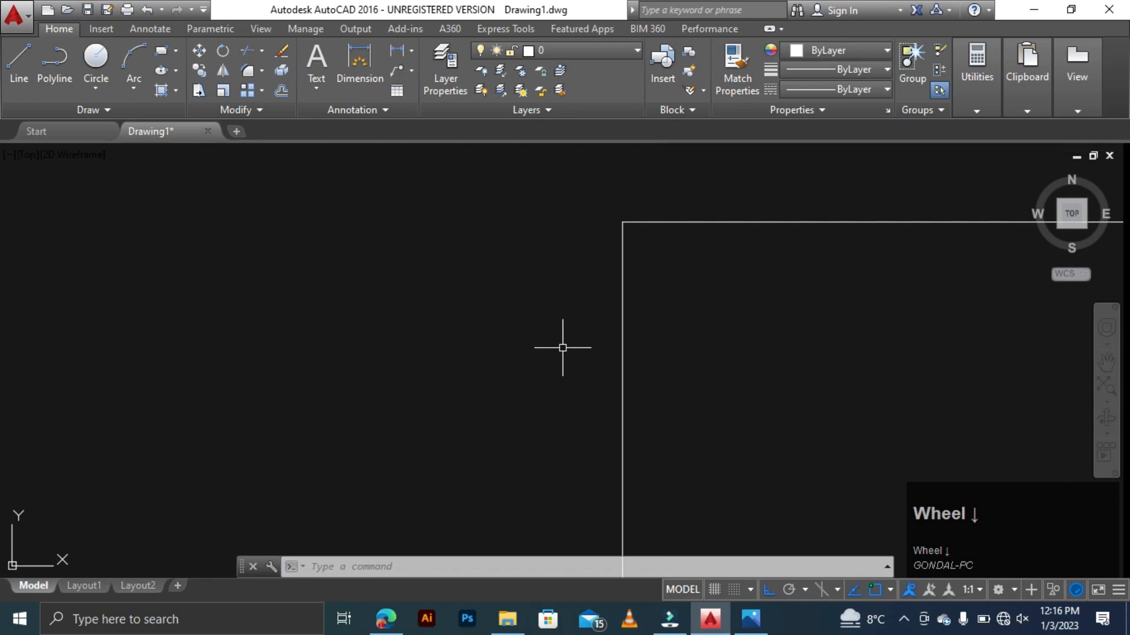
scroll(624, 353, "up", 1)
scroll(686, 360, "down", 1)
scroll(682, 385, "down", 3)
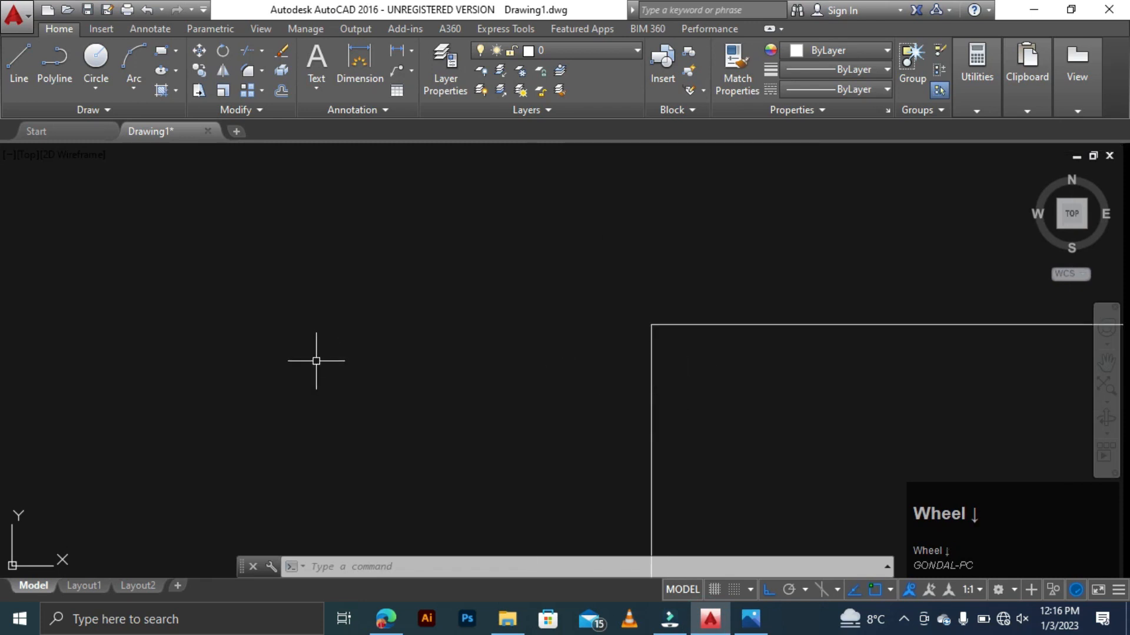
key("ctrl+v")
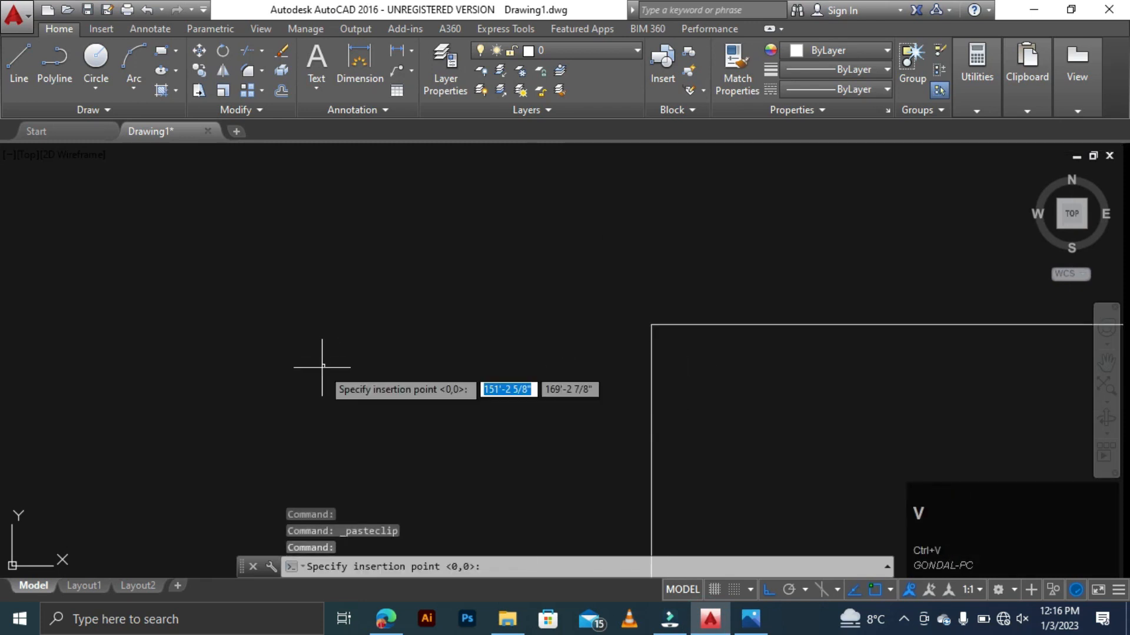
left_click(371, 384)
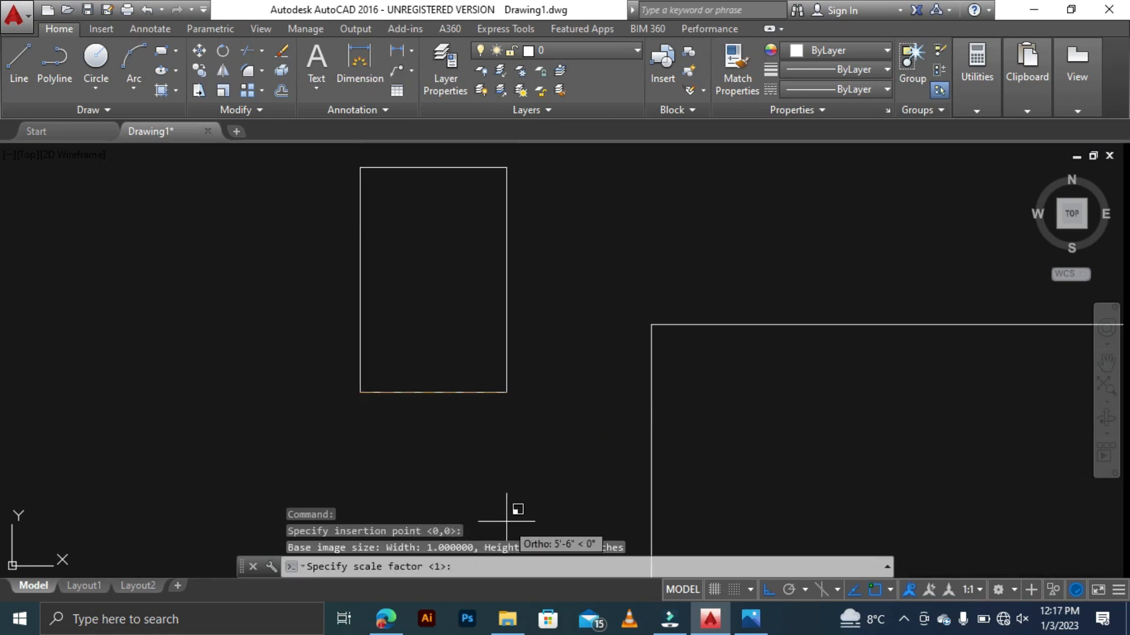
scroll(514, 500, "down", 4)
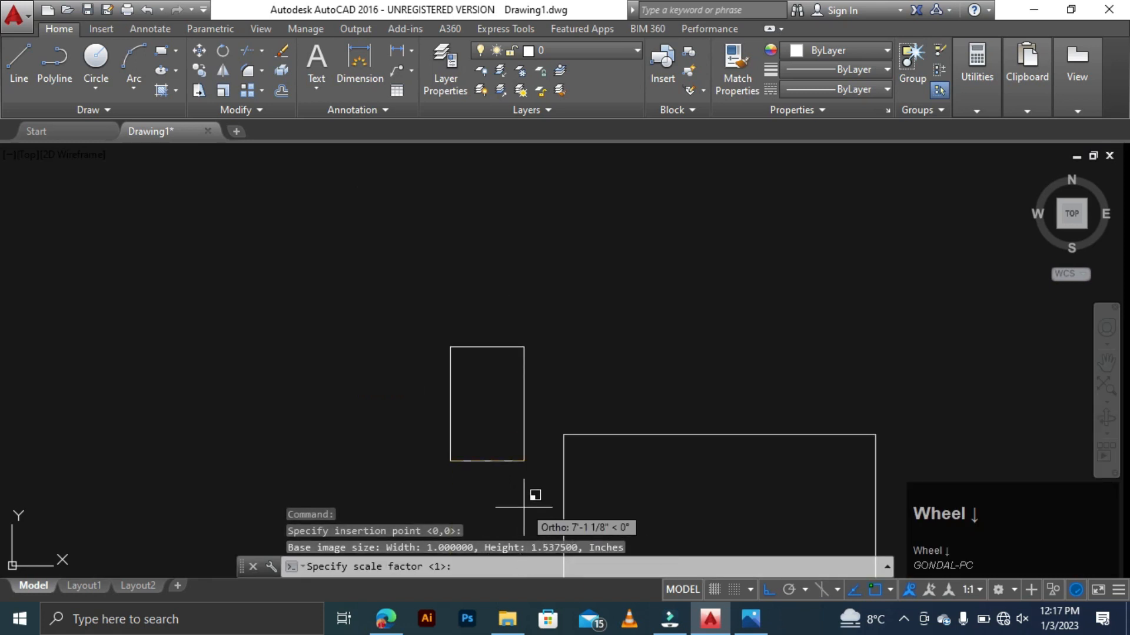
left_click(523, 519)
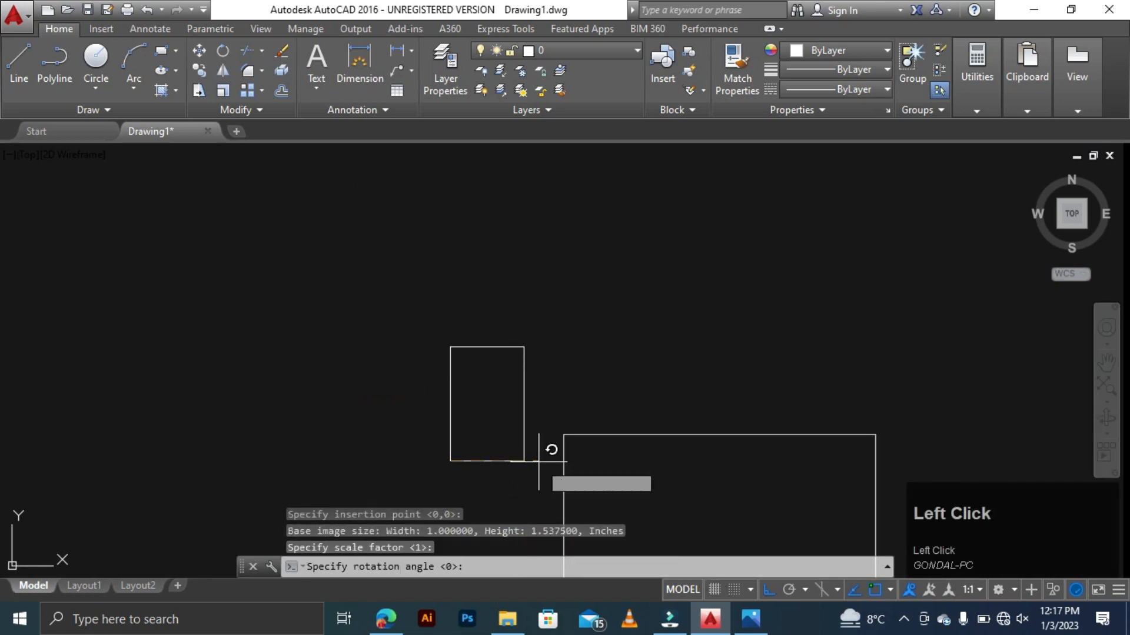
key("space")
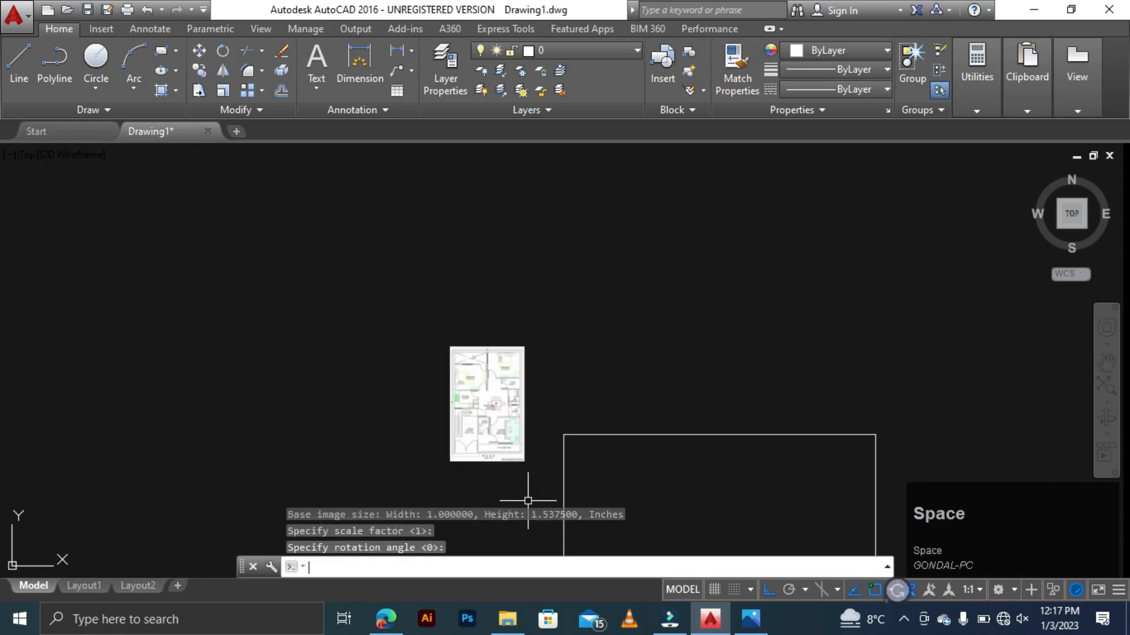
scroll(493, 398, "up", 2)
key("Escape")
key("Escape")
key("Escape")
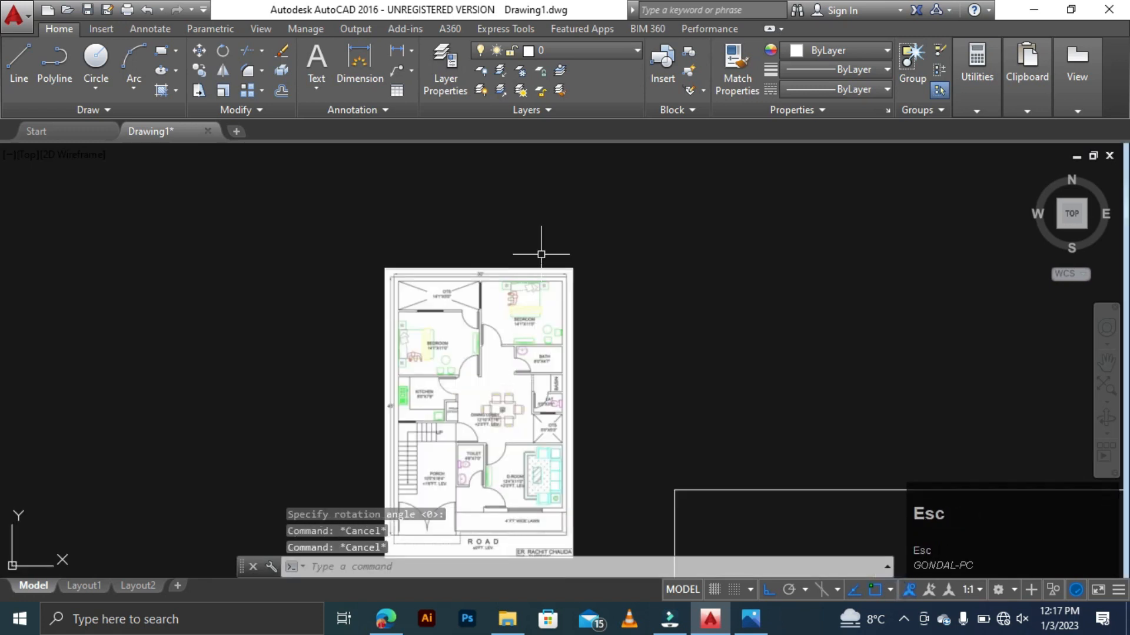
scroll(567, 231, "down", 2)
scroll(471, 245, "down", 3)
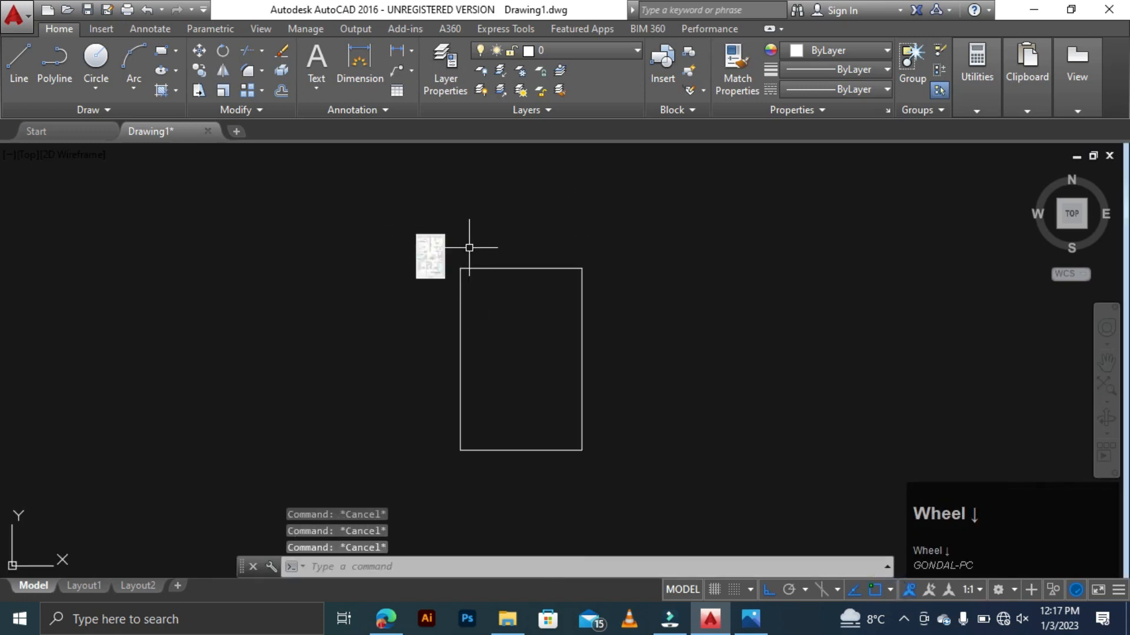
scroll(471, 246, "up", 3)
scroll(523, 267, "down", 3)
scroll(606, 291, "up", 2)
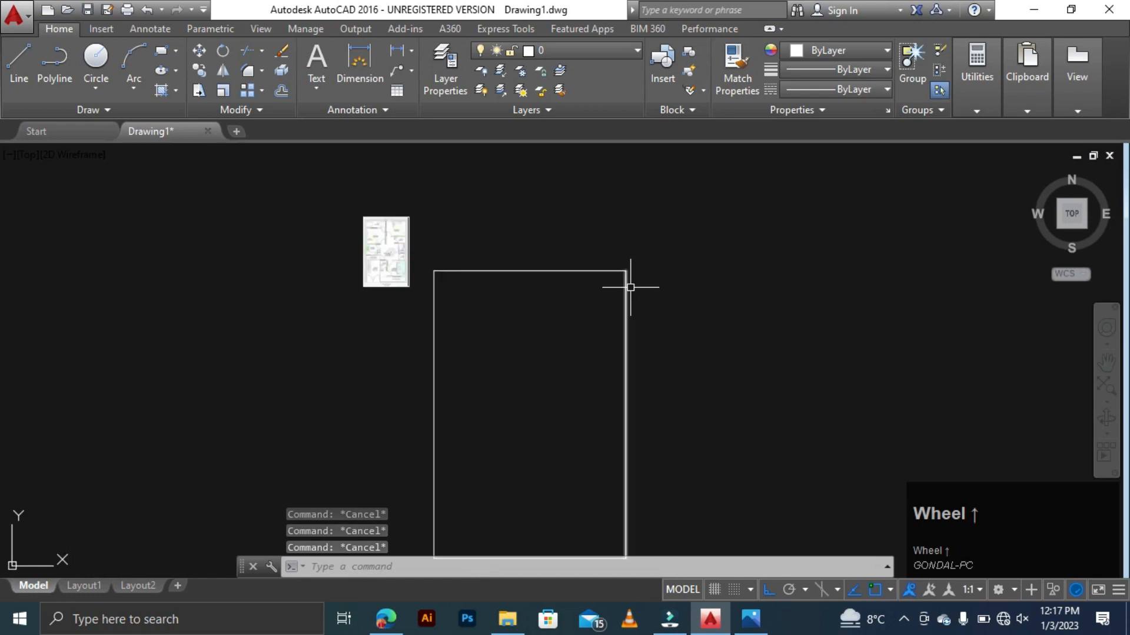
- Examine the reference floor plan's overall layout and its upper rooms against the plot outline
key("Escape")
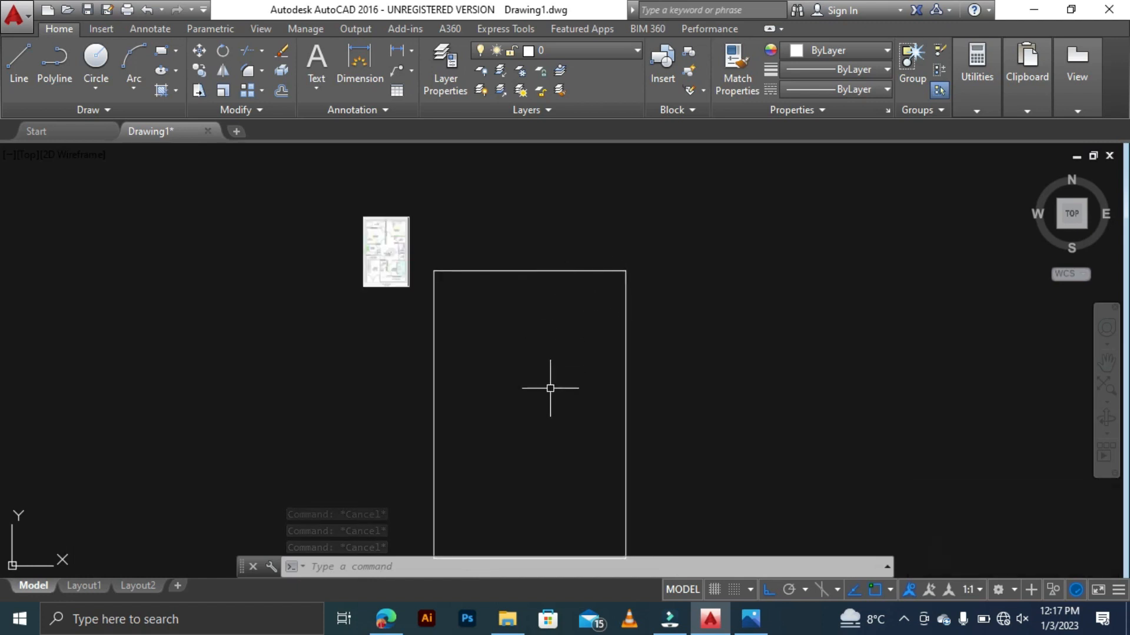
scroll(384, 218, "up", 5)
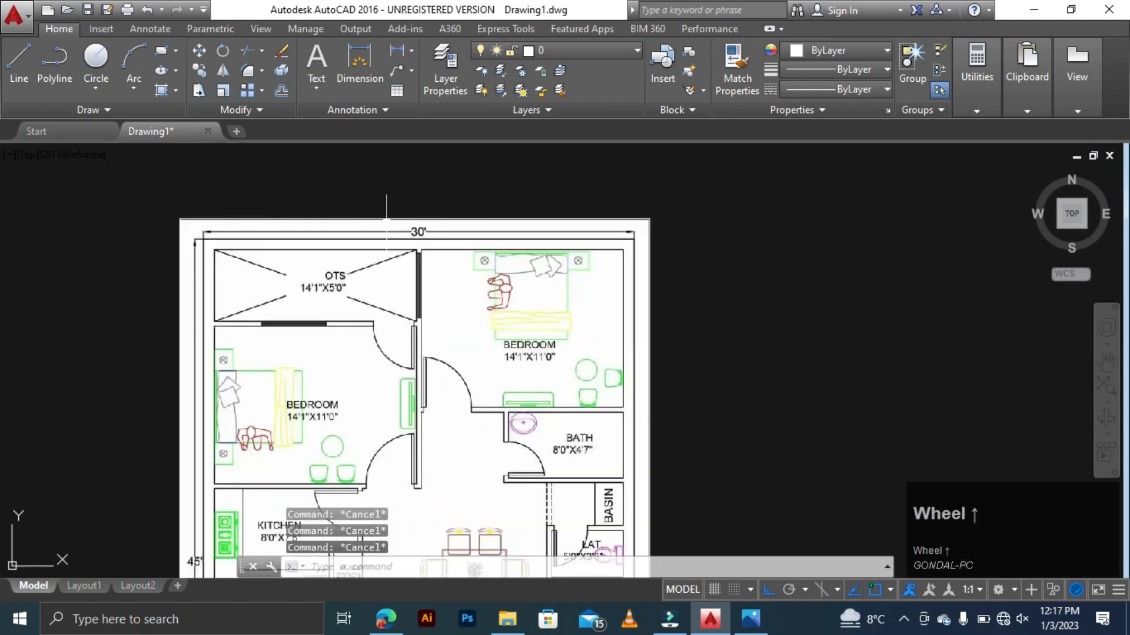
scroll(371, 233, "down", 4)
scroll(376, 217, "up", 8)
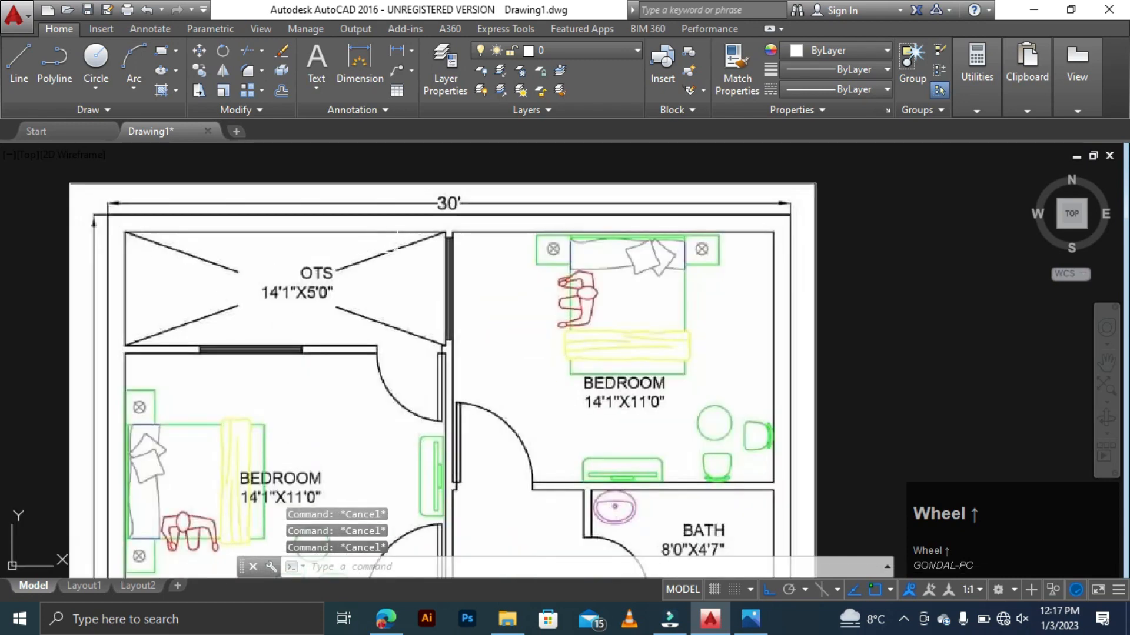
scroll(536, 223, "down", 5)
scroll(412, 471, "down", 4)
scroll(371, 470, "up", 5)
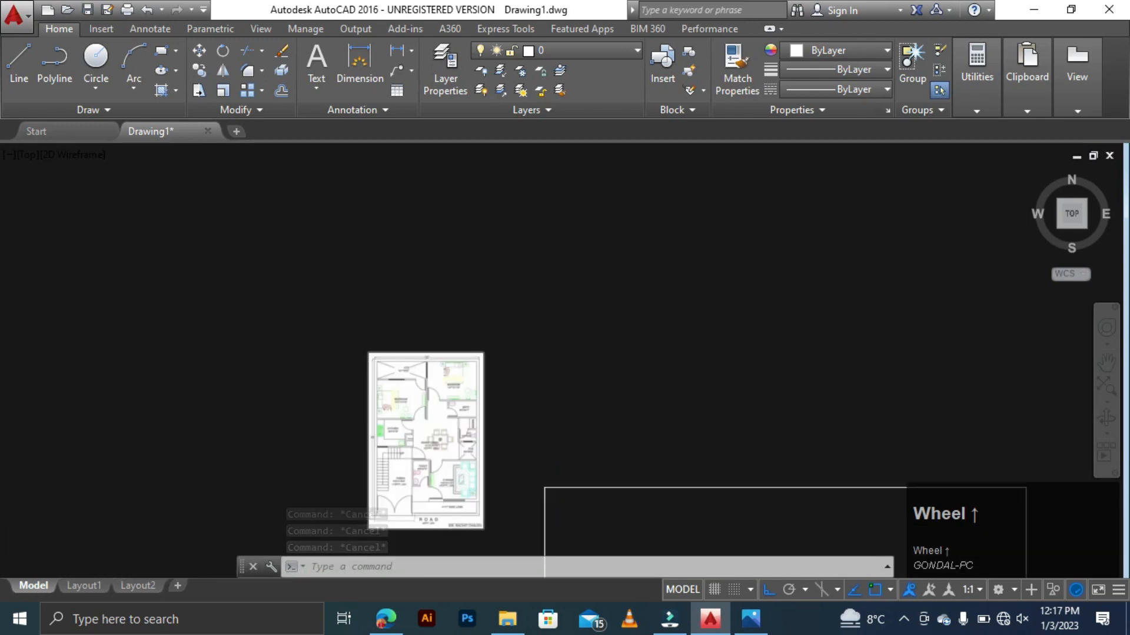
scroll(365, 471, "down", 4)
scroll(668, 353, "down", 6)
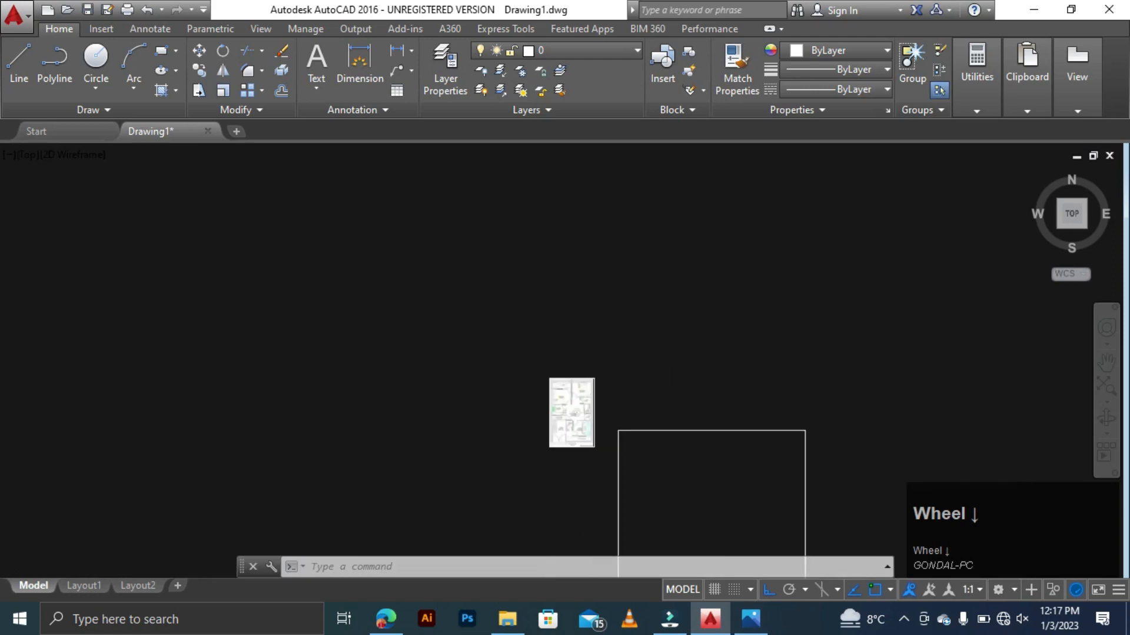
- Offset all four edges of the plot outline 9" inward to form the outer walls
scroll(706, 430, "up", 3)
key("Escape")
key("Escape")
key("Escape")
type("o")
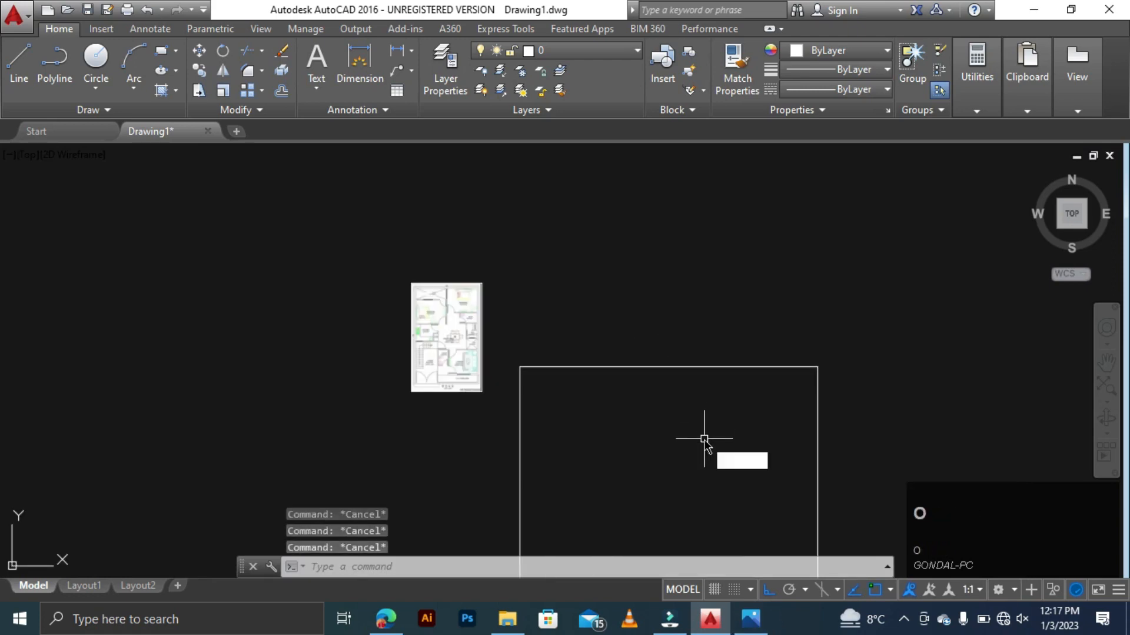
key("space")
type("9")
key("space")
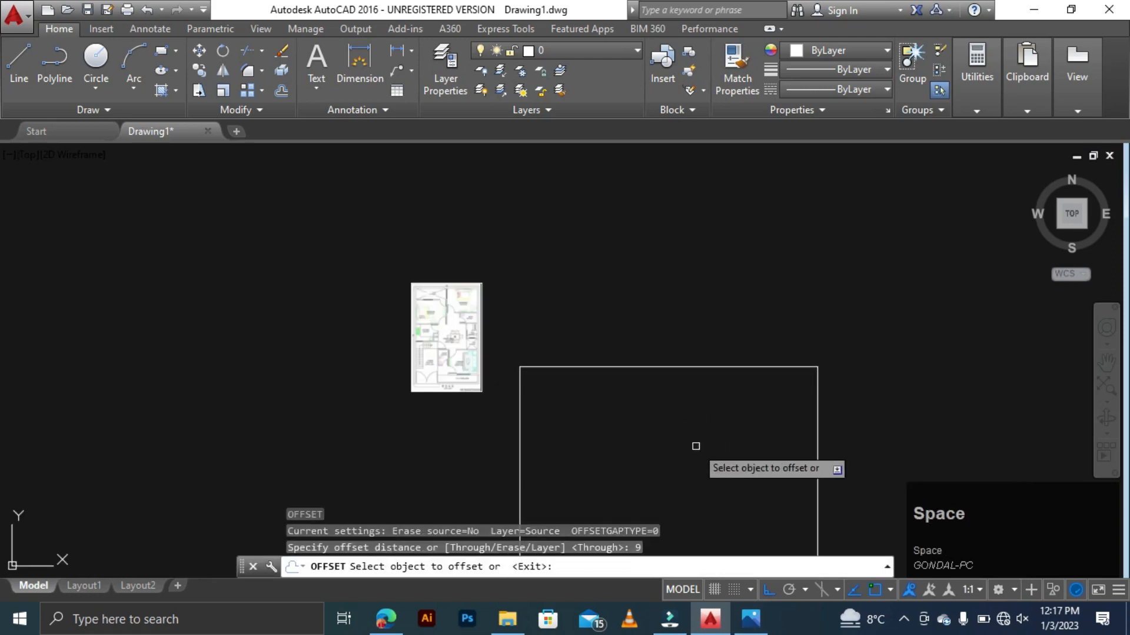
left_click(674, 369)
left_click(681, 432)
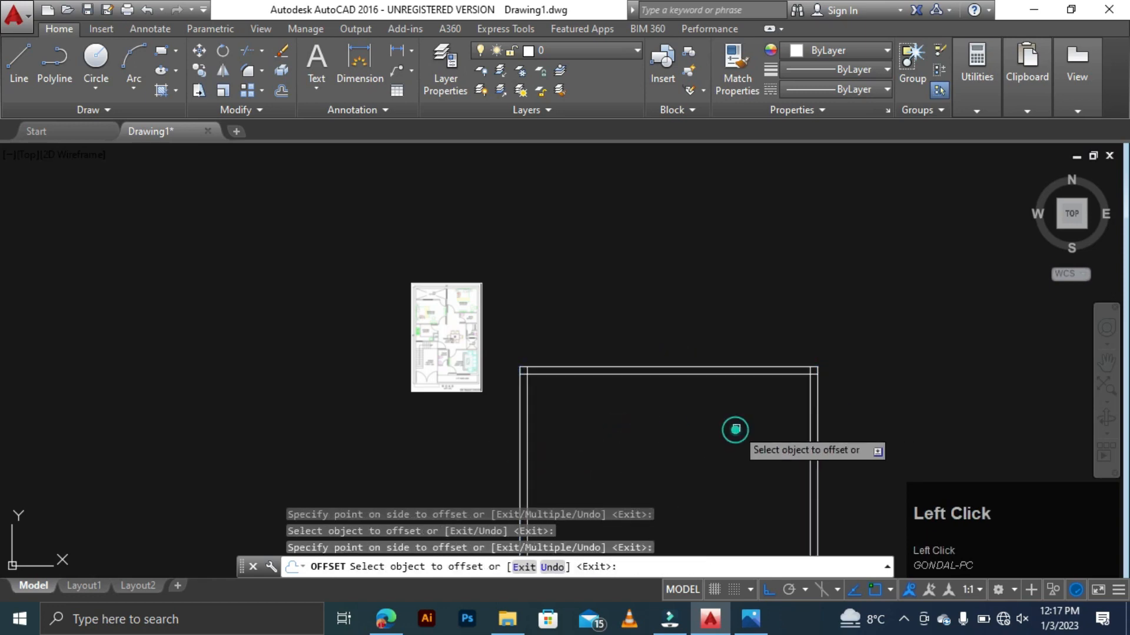
scroll(746, 354, "down", 2)
left_click(717, 534)
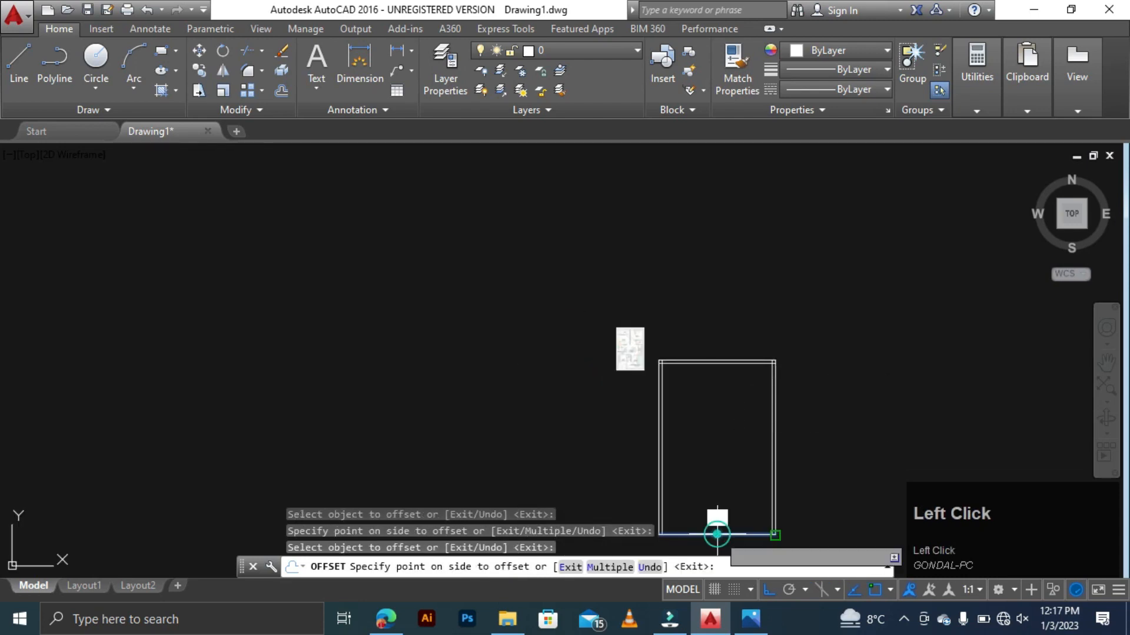
left_click(700, 461)
- Leave the Offset command and examine the OTS room's dimensions and surrounding walls in the reference plan
scroll(702, 368, "up", 4)
scroll(373, 276, "up", 6)
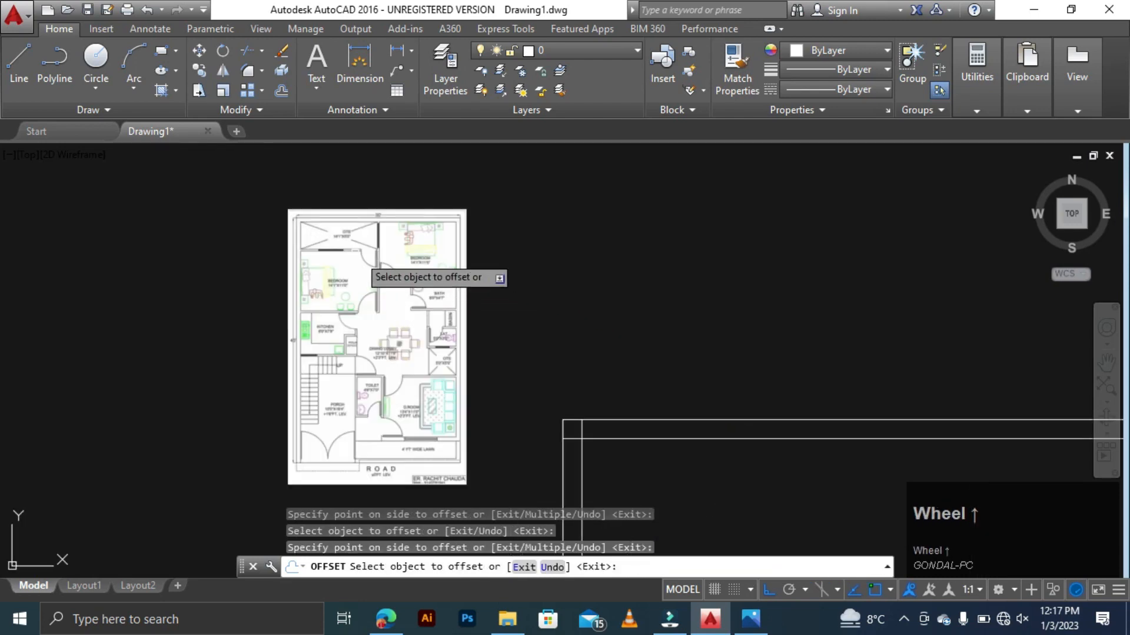
scroll(364, 263, "down", 1)
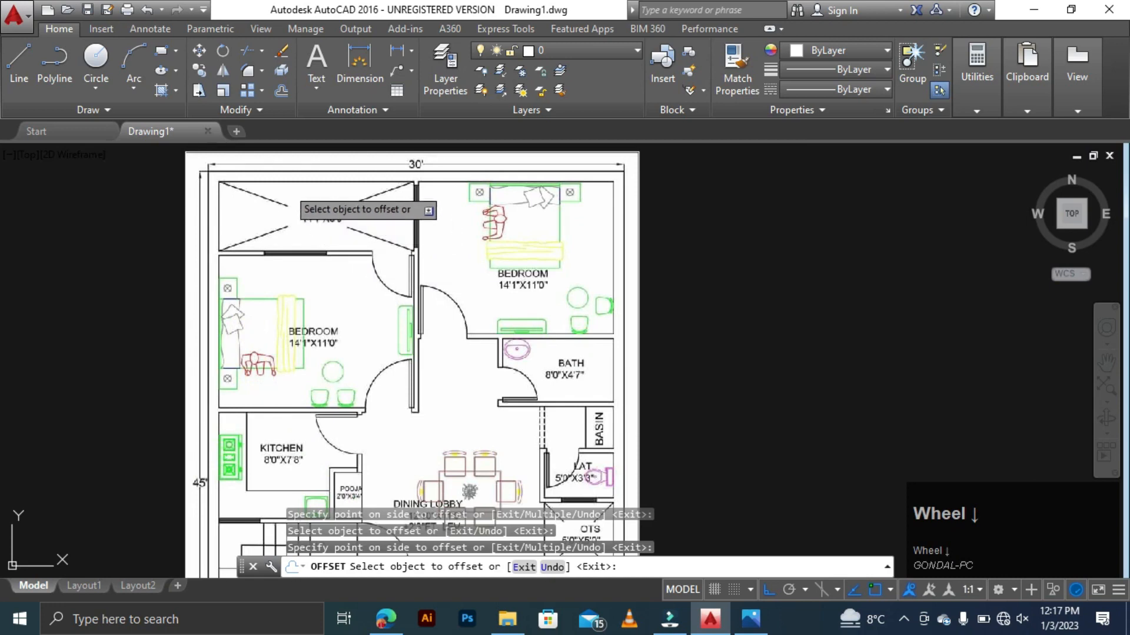
scroll(296, 195, "up", 2)
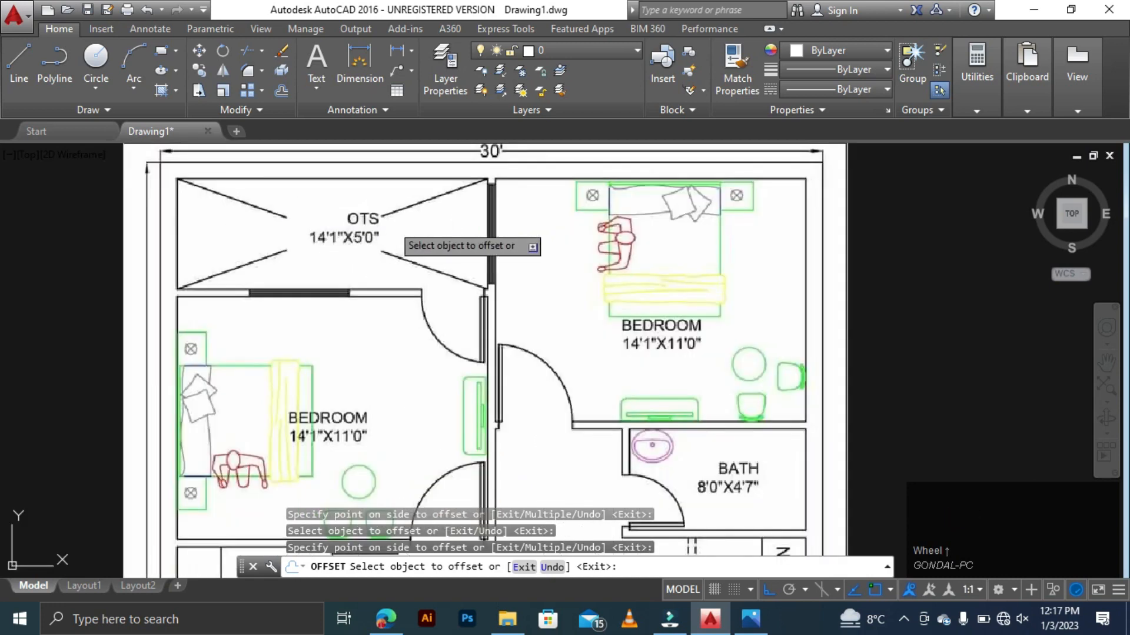
key("Escape")
key("Escape")
key("Escape")
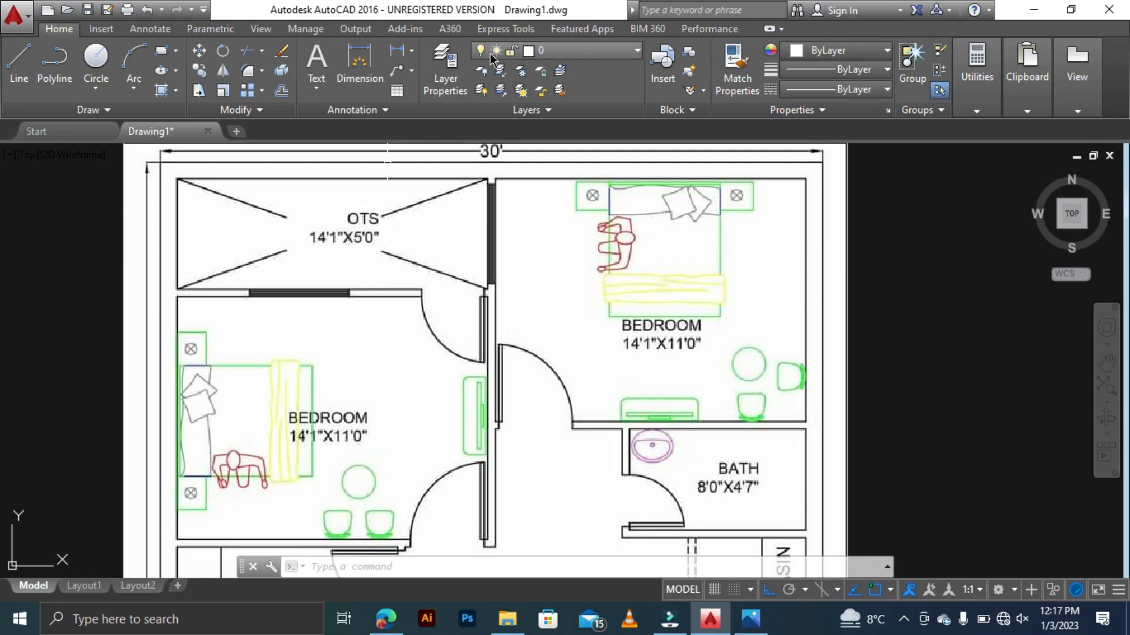
scroll(293, 221, "down", 2)
scroll(295, 224, "up", 6)
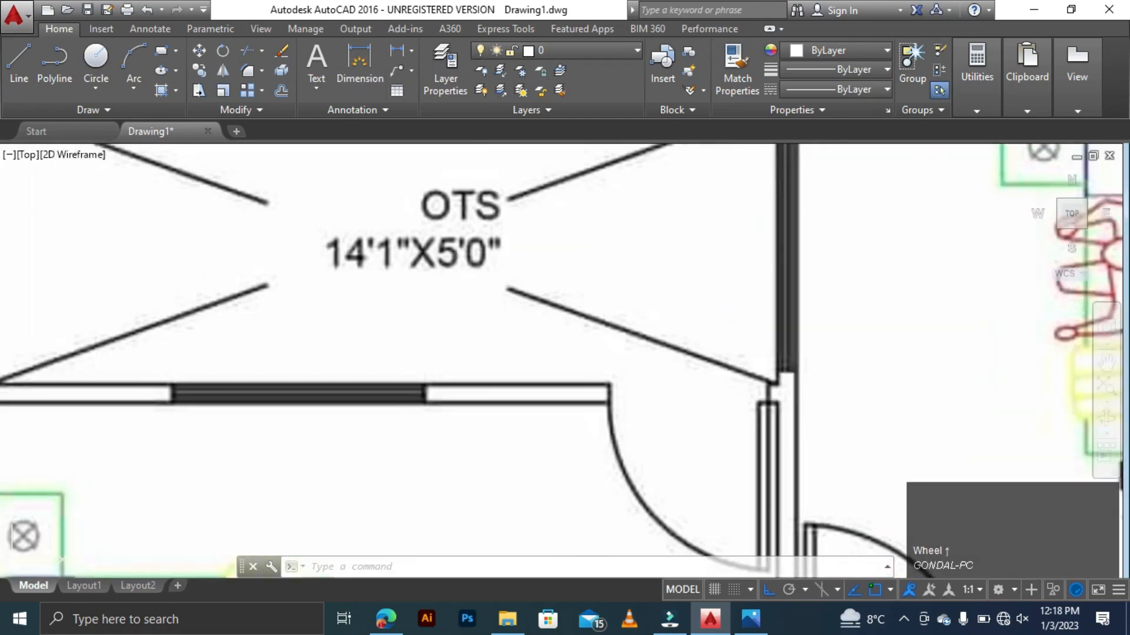
scroll(475, 278, "down", 6)
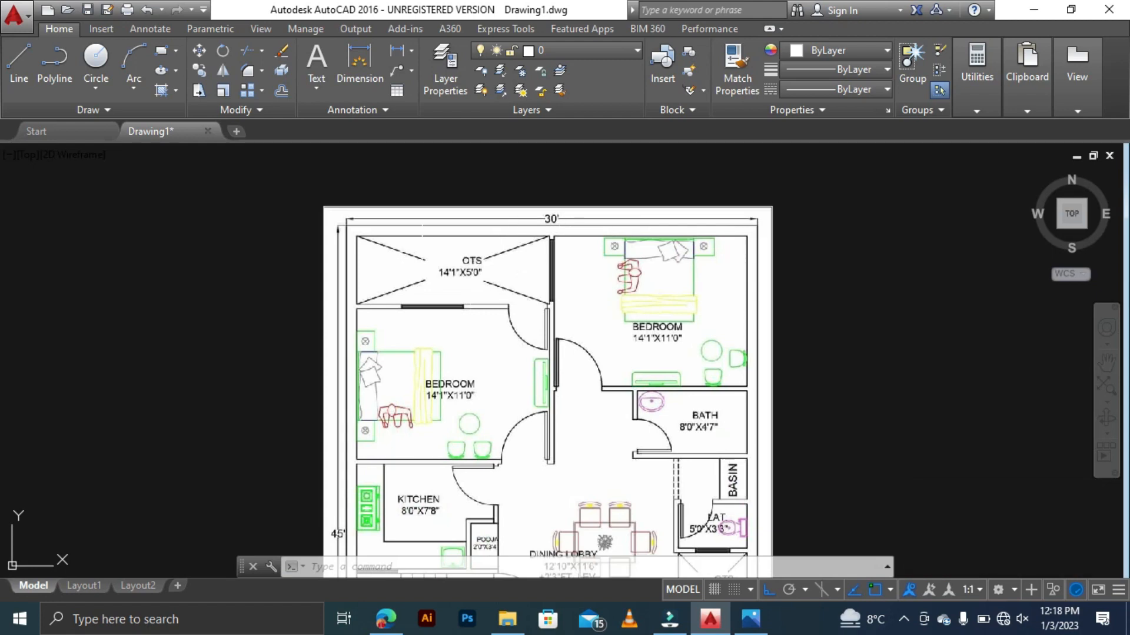
scroll(423, 269, "up", 4)
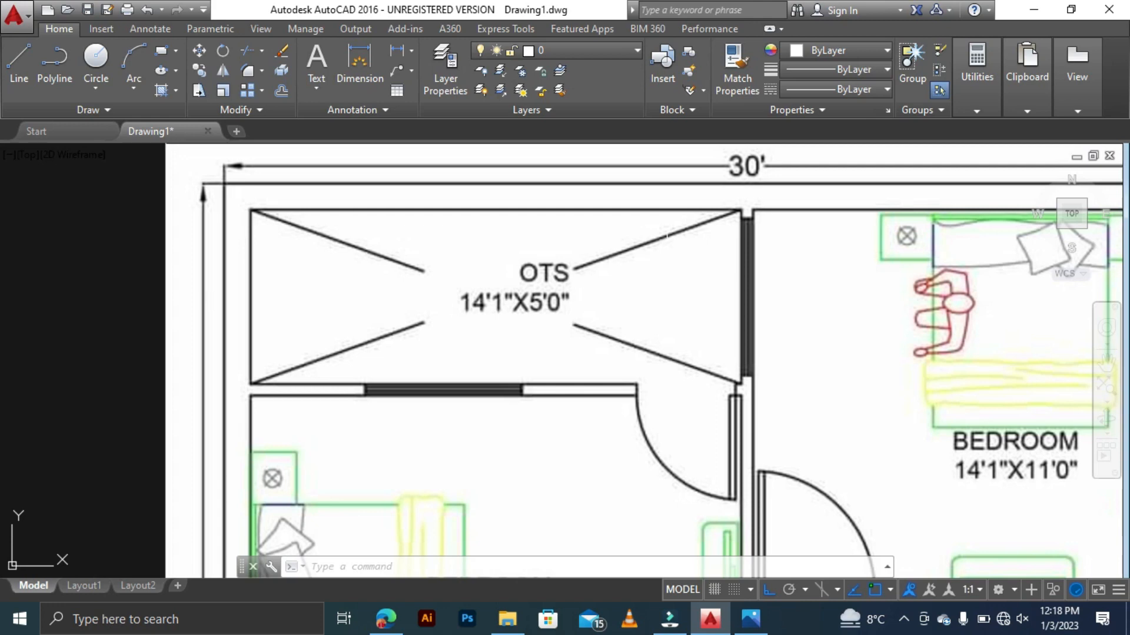
scroll(559, 267, "down", 4)
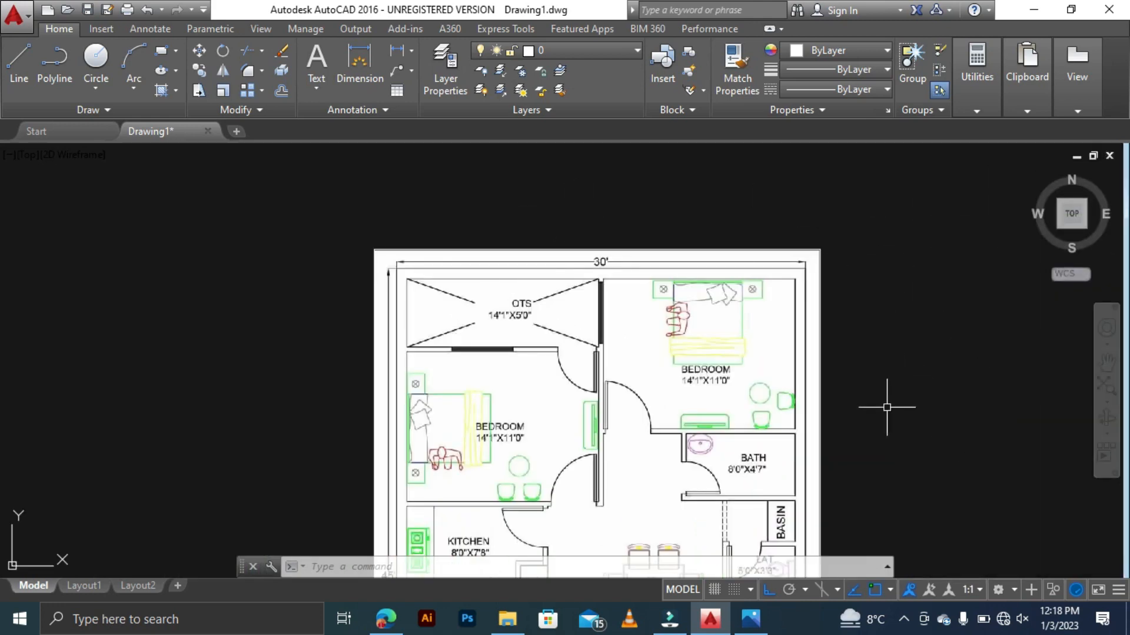
- Offset the inner line of the top outer wall 5' downward to set the depth of the OTS
scroll(672, 259, "down", 3)
scroll(783, 382, "up", 2)
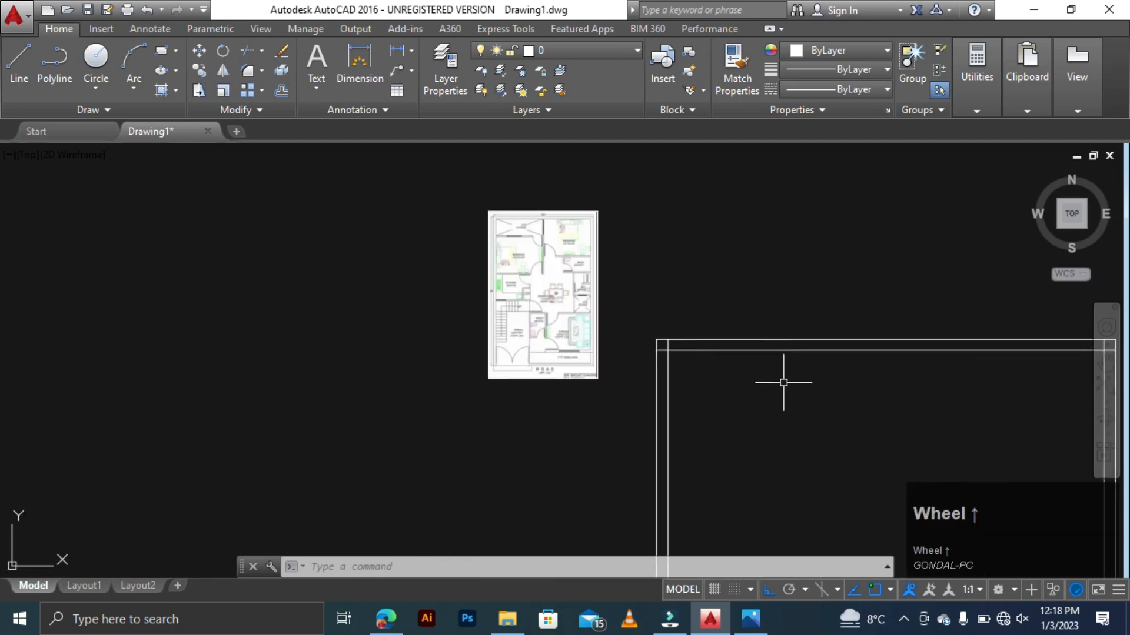
key("Escape")
key("Escape")
key("Escape")
type("o")
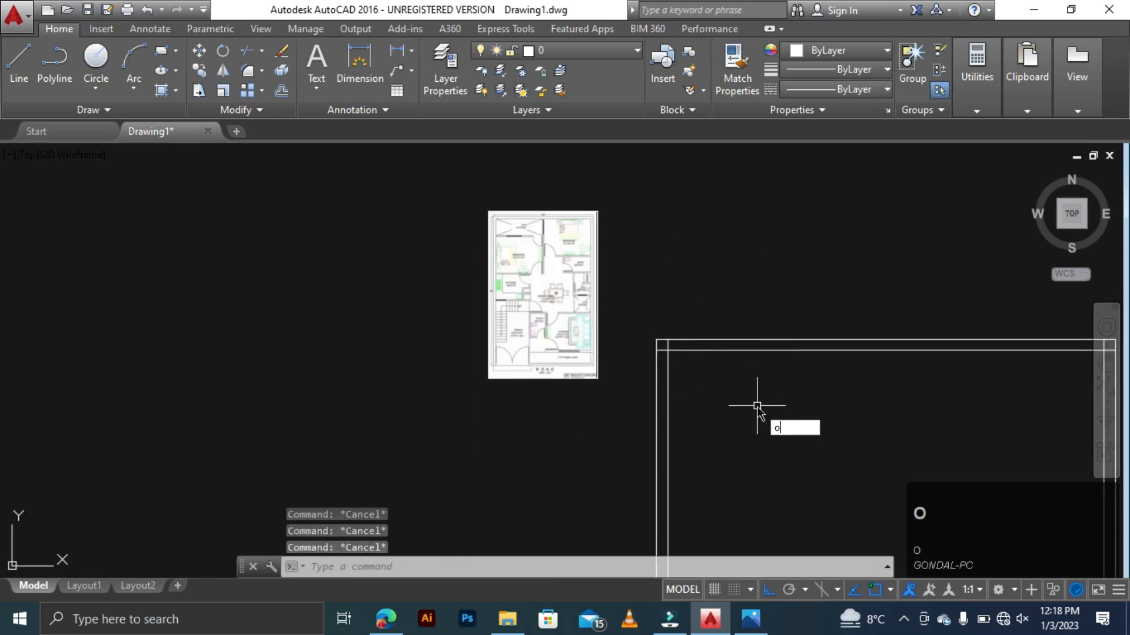
key("space")
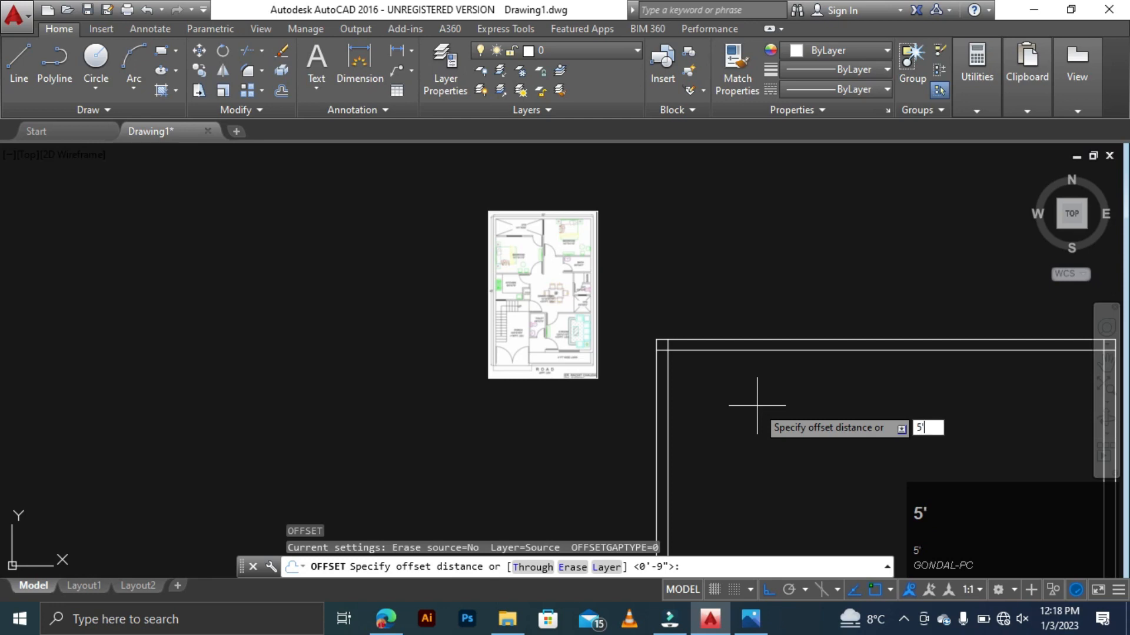
type("5'")
key("space")
left_click(766, 347)
left_click(769, 411)
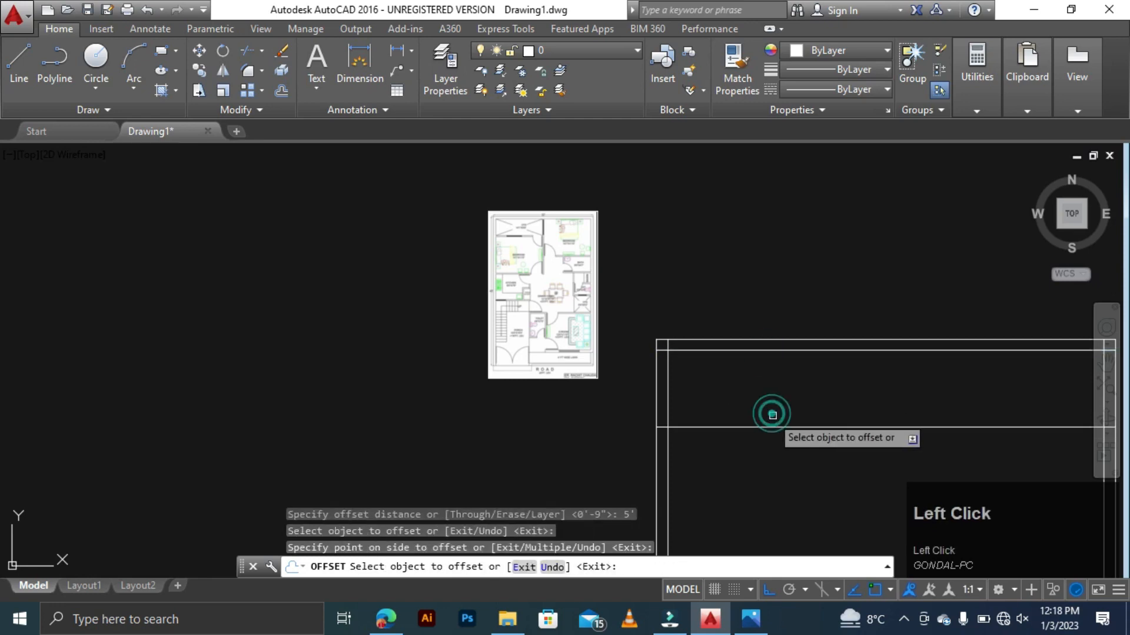
scroll(706, 384, "down", 1)
scroll(551, 290, "up", 6)
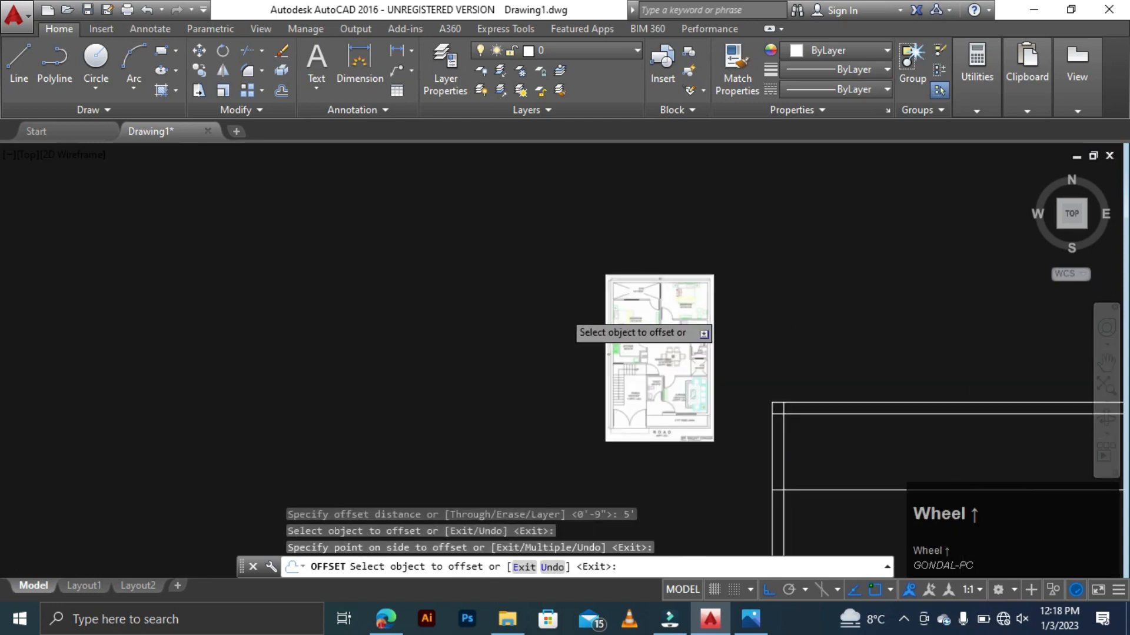
scroll(664, 295, "up", 5)
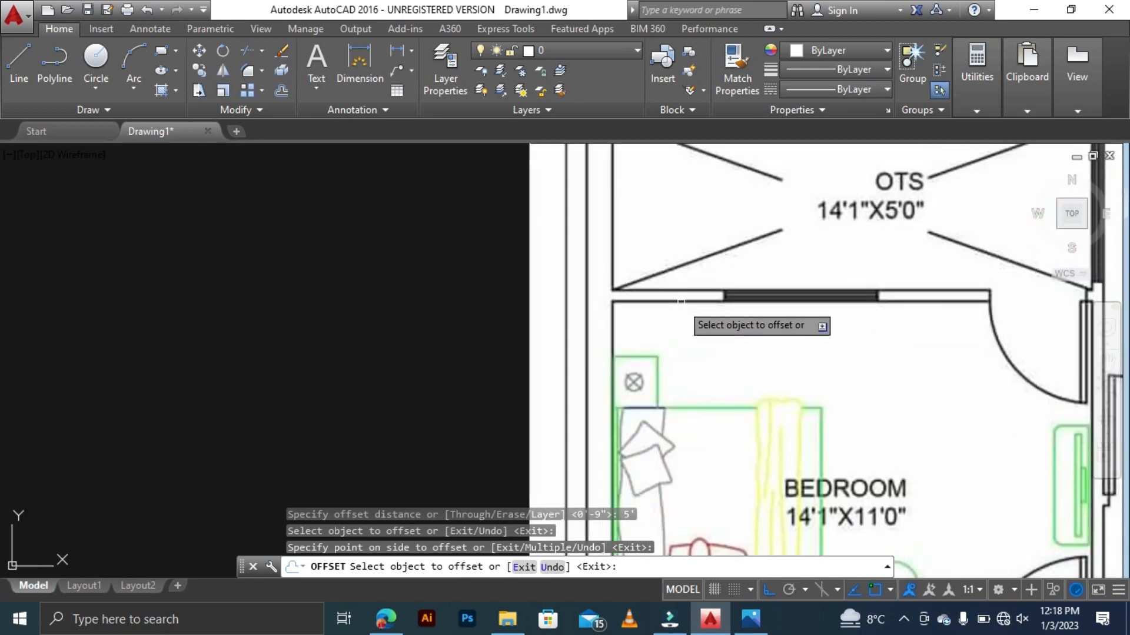
key("Escape")
- Offset the line at the bottom of the OTS 4.5" downward to give the partition wall its thickness
scroll(682, 300, "down", 8)
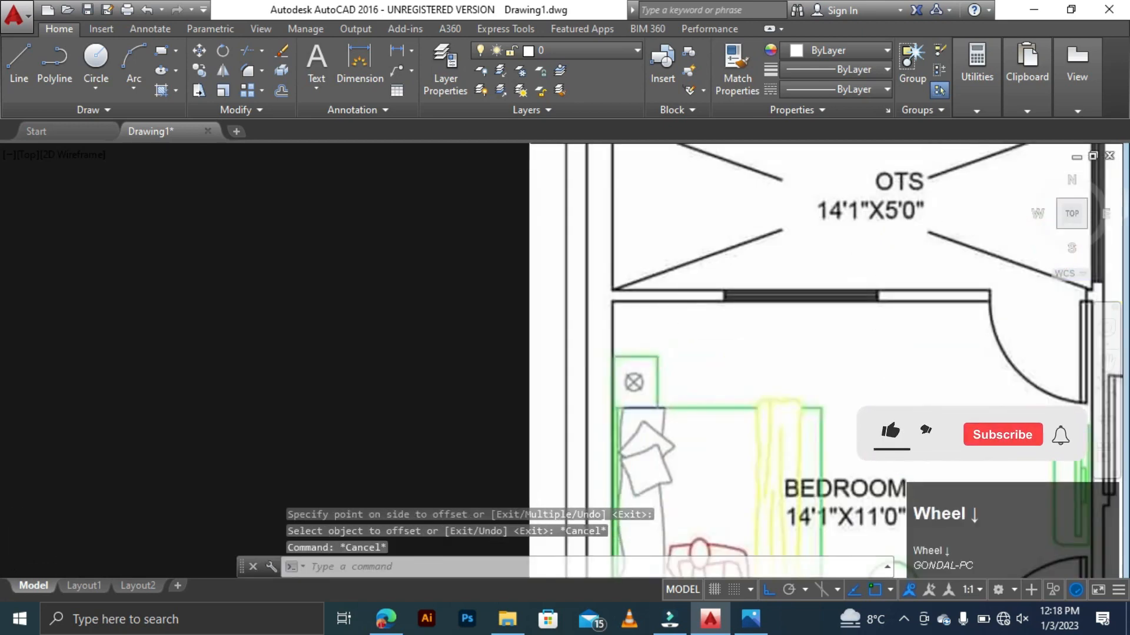
scroll(848, 419, "up", 1)
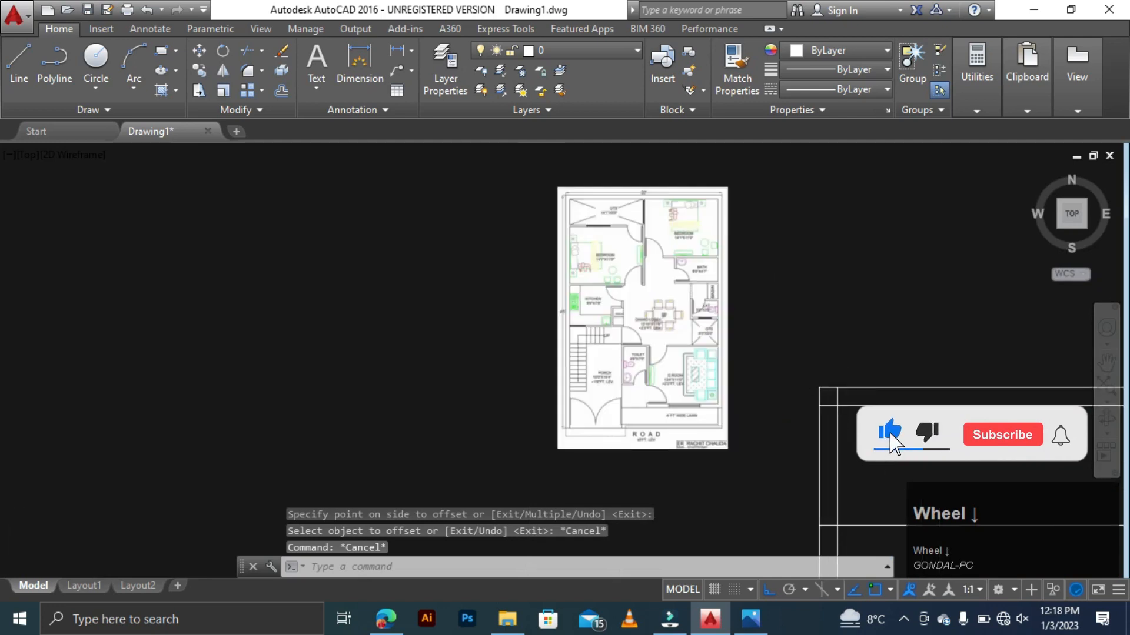
scroll(830, 377, "down", 5)
scroll(846, 353, "up", 3)
key("Escape")
key("Escape")
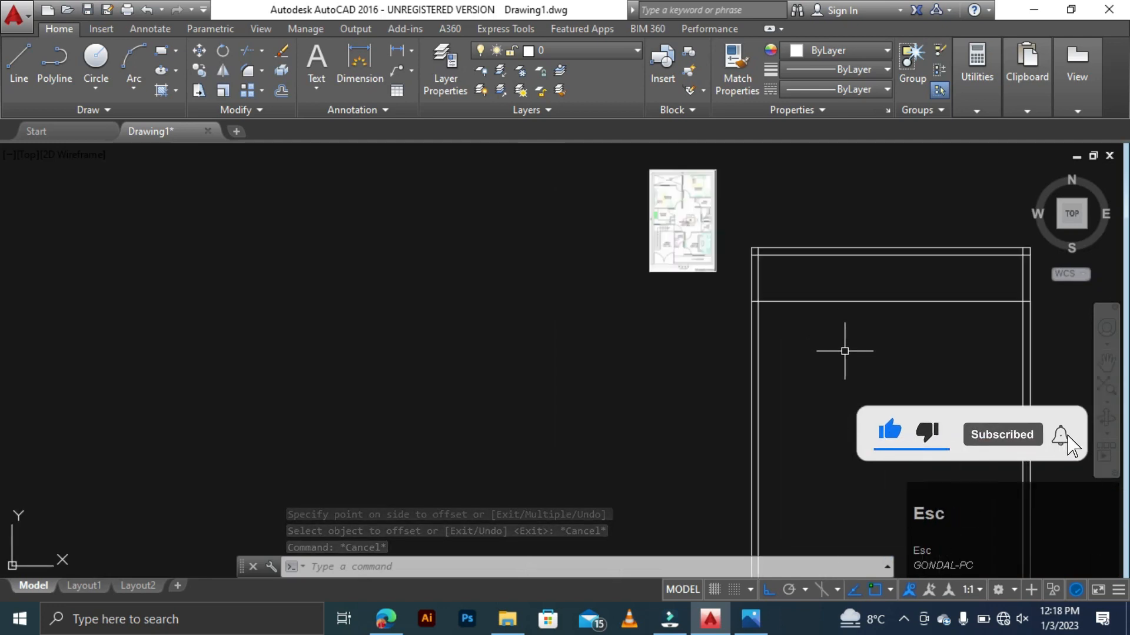
type("o")
key("space")
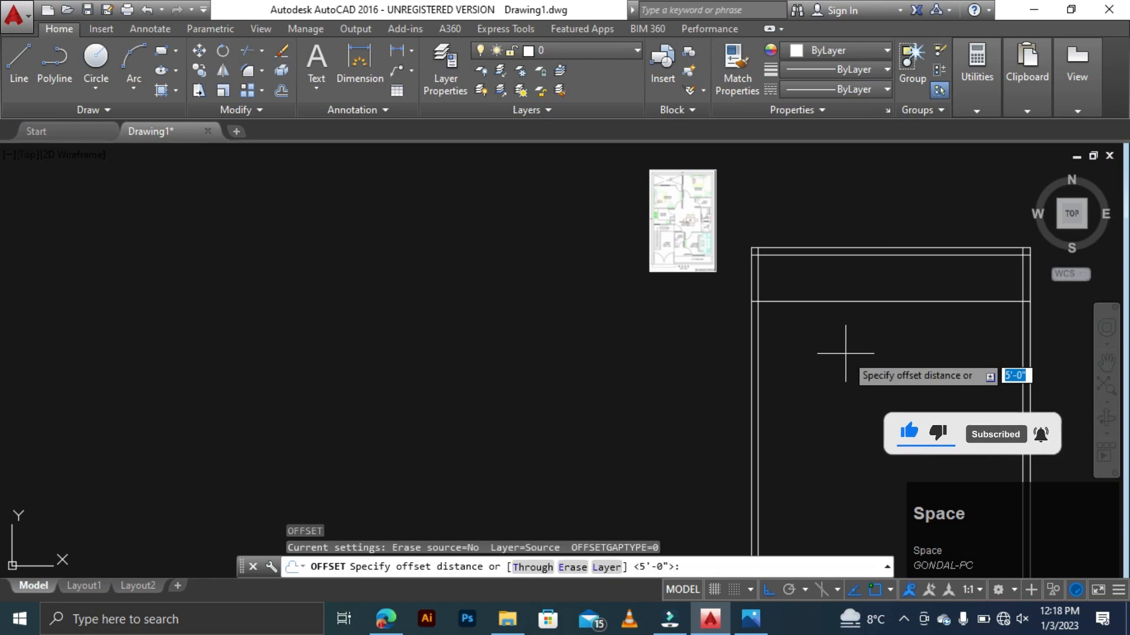
type("4.5")
key("space")
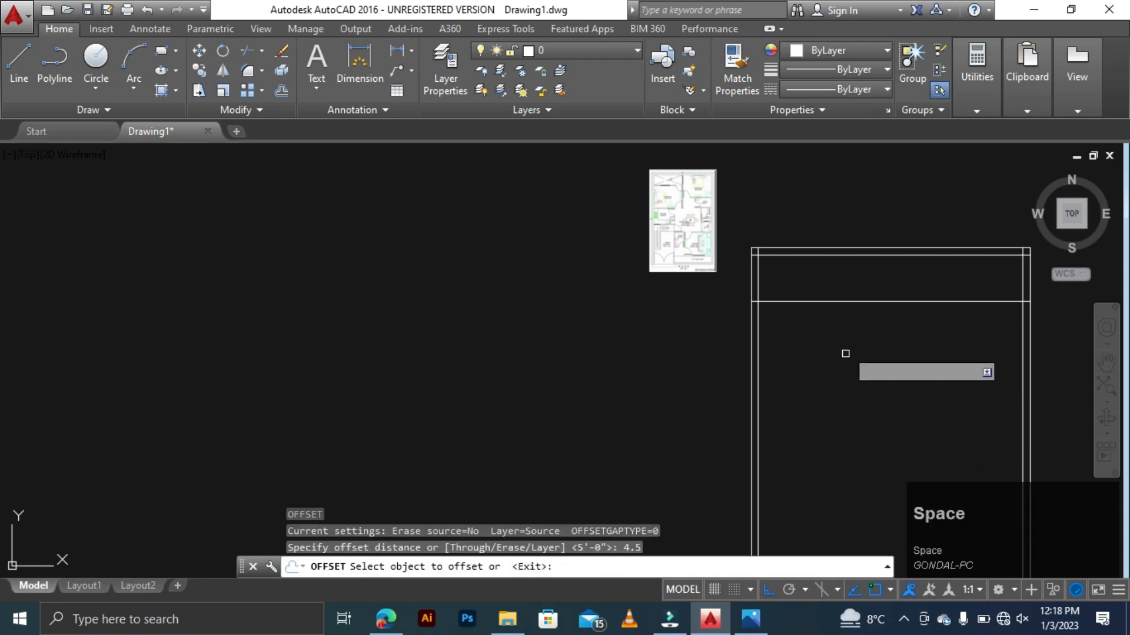
left_click(848, 301)
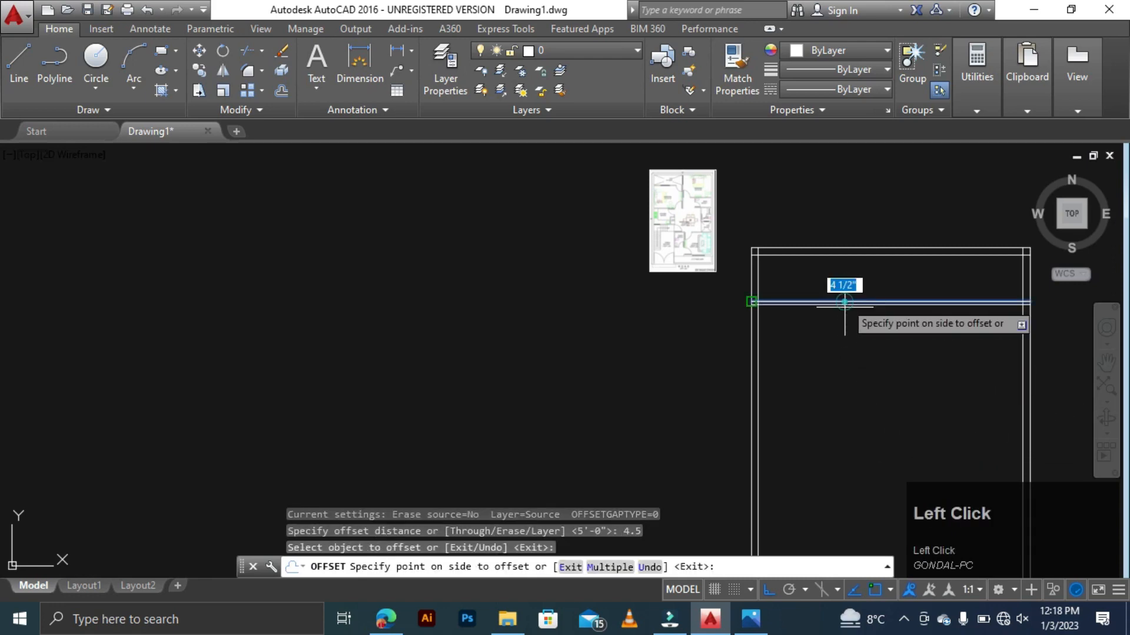
left_click(845, 335)
key("Escape")
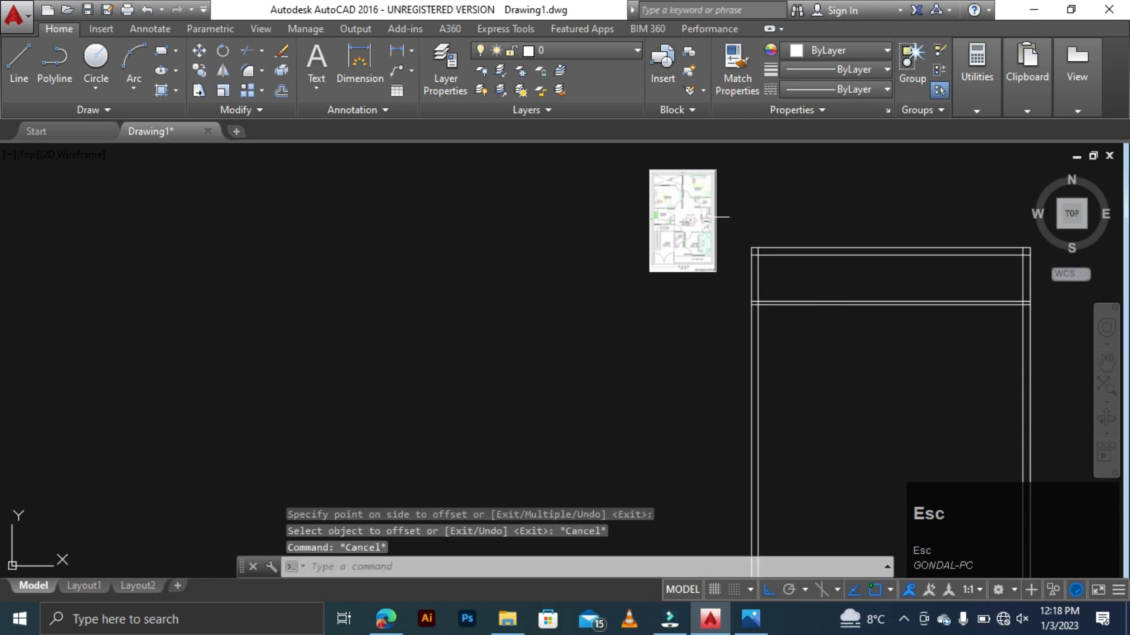
- Offset the inner line of the left outer wall 14'1" to the right to set the width of the OTS and bedroom
scroll(692, 186, "up", 8)
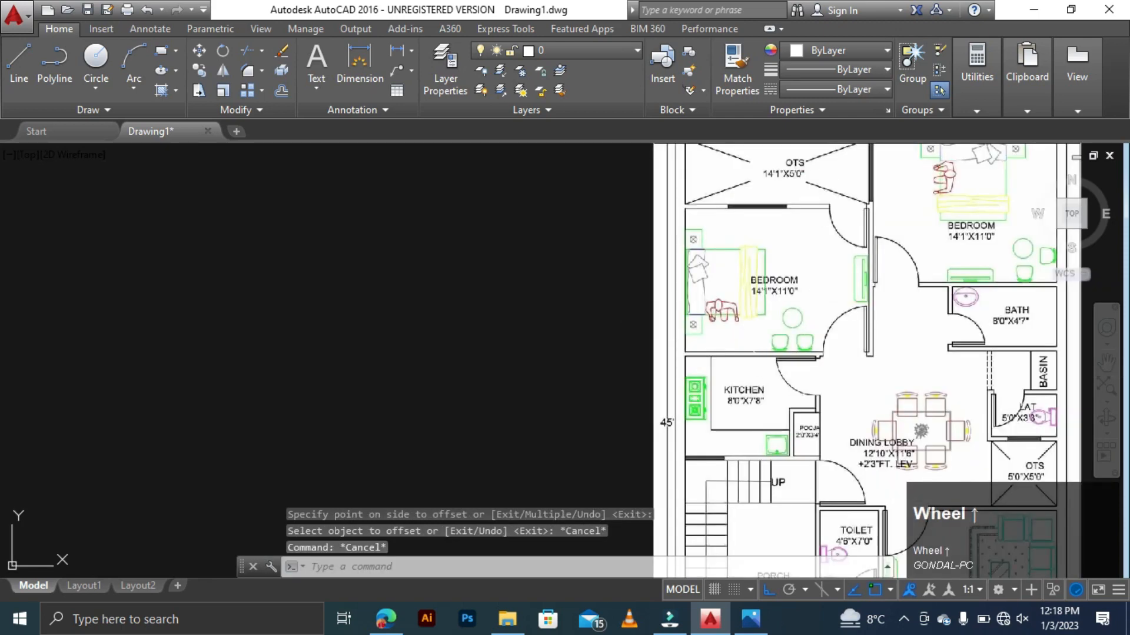
scroll(759, 307, "up", 4)
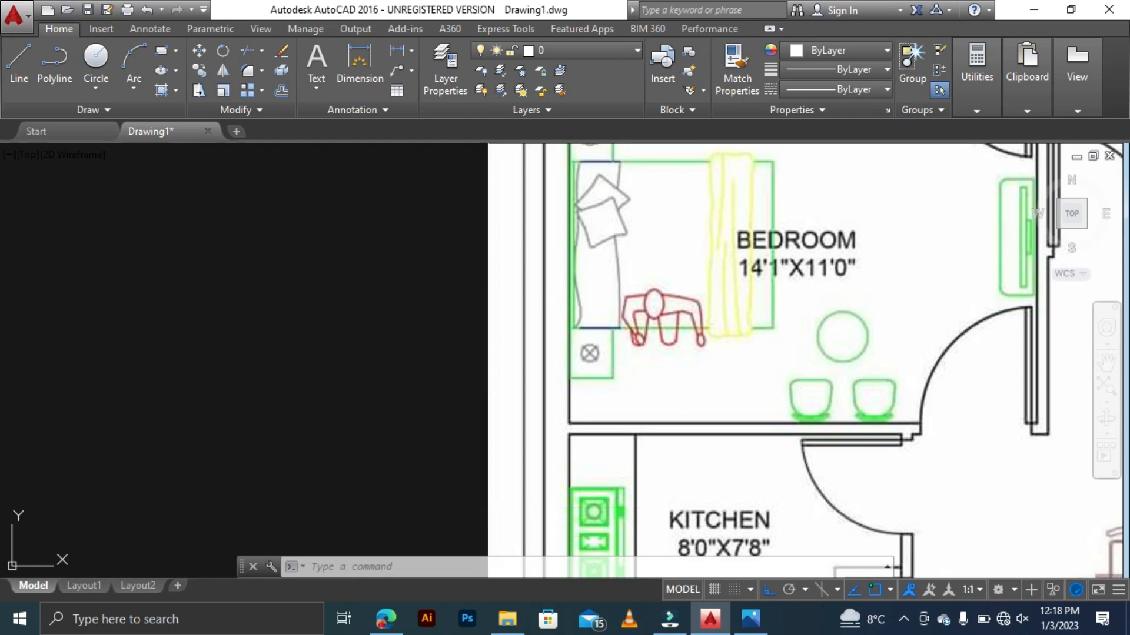
scroll(553, 283, "down", 8)
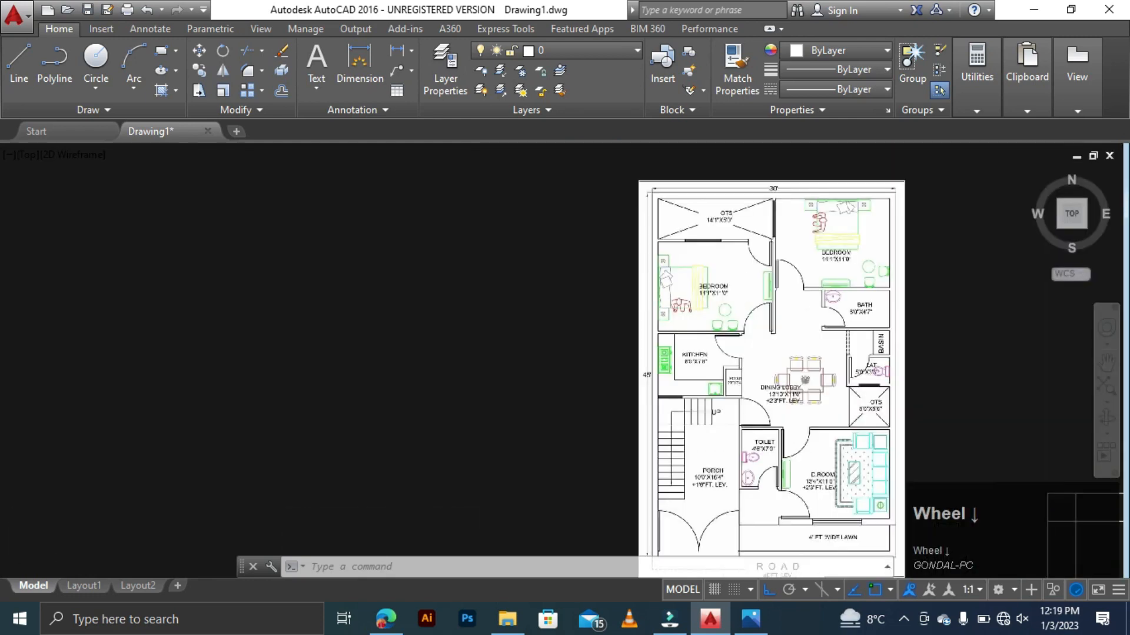
scroll(744, 419, "up", 2)
scroll(683, 371, "up", 1)
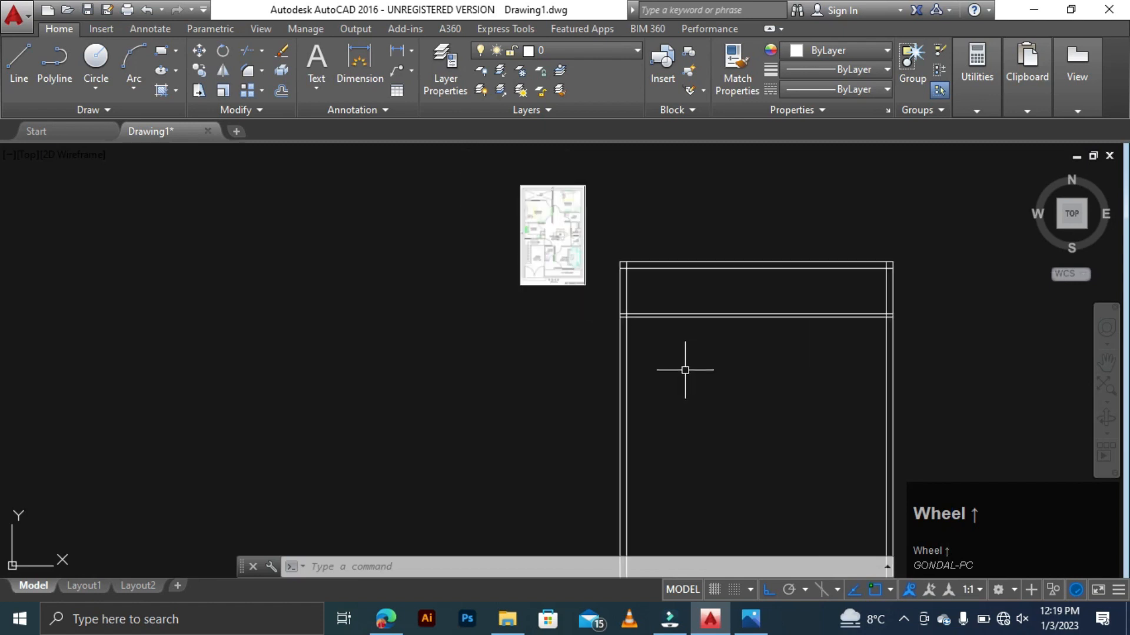
key("Escape")
key("Escape")
key("Escape")
type("o")
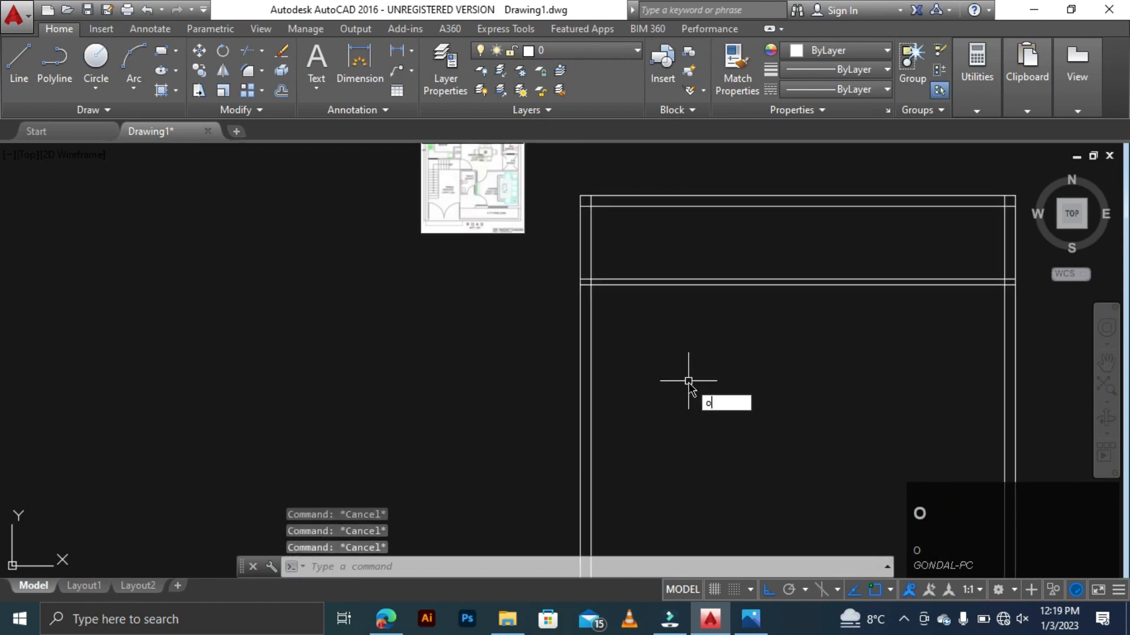
key("space")
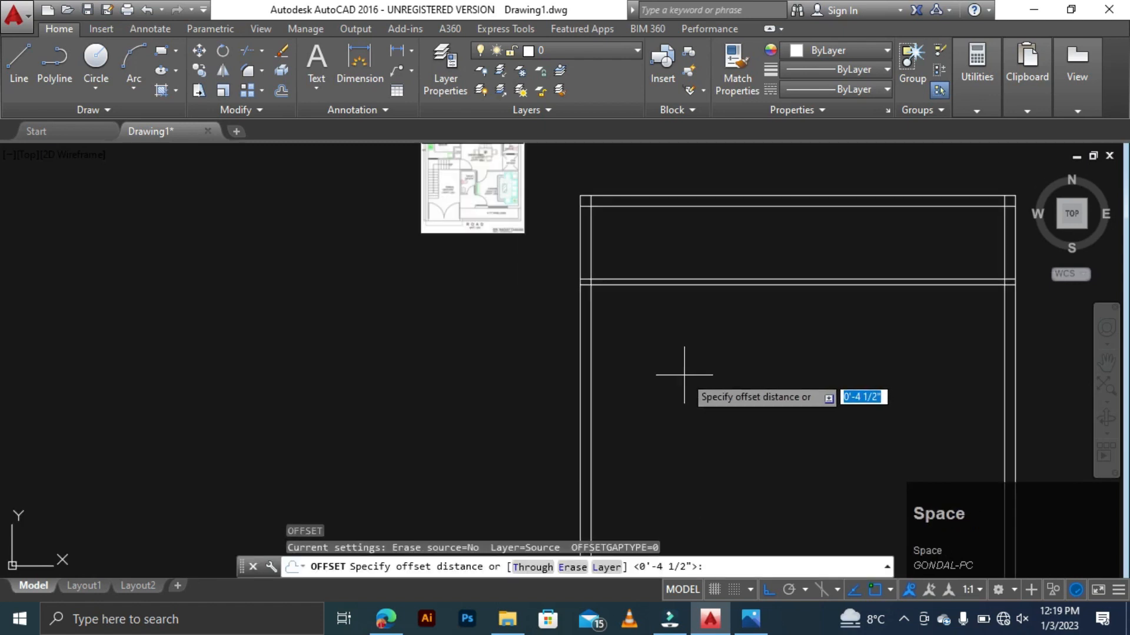
type("14")
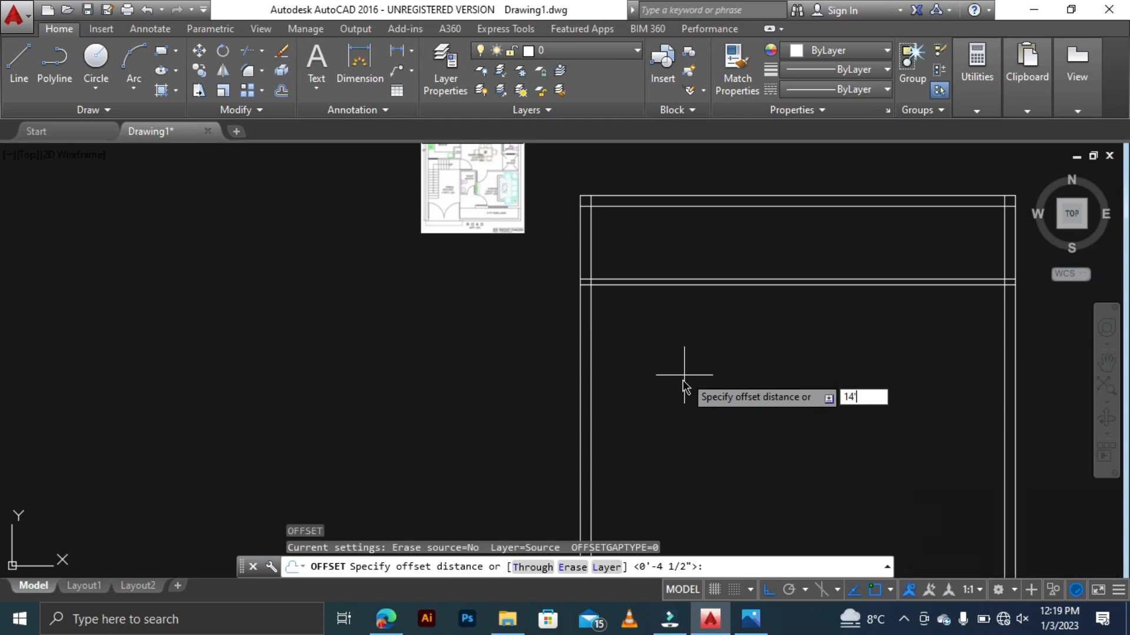
type("'1")
key("space")
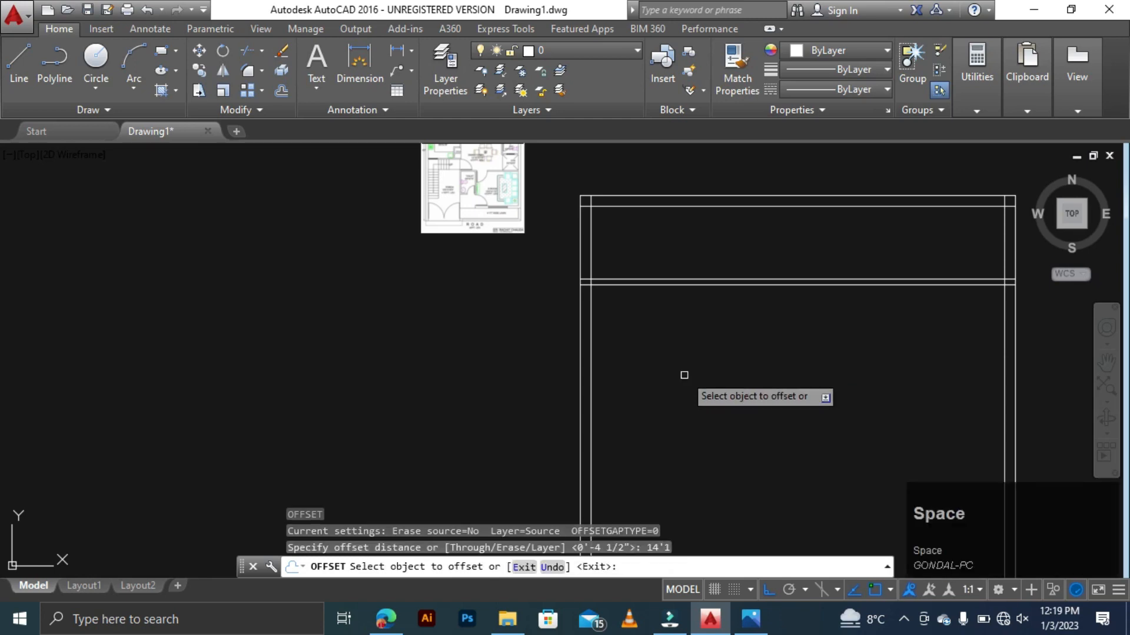
left_click(591, 356)
left_click(749, 374)
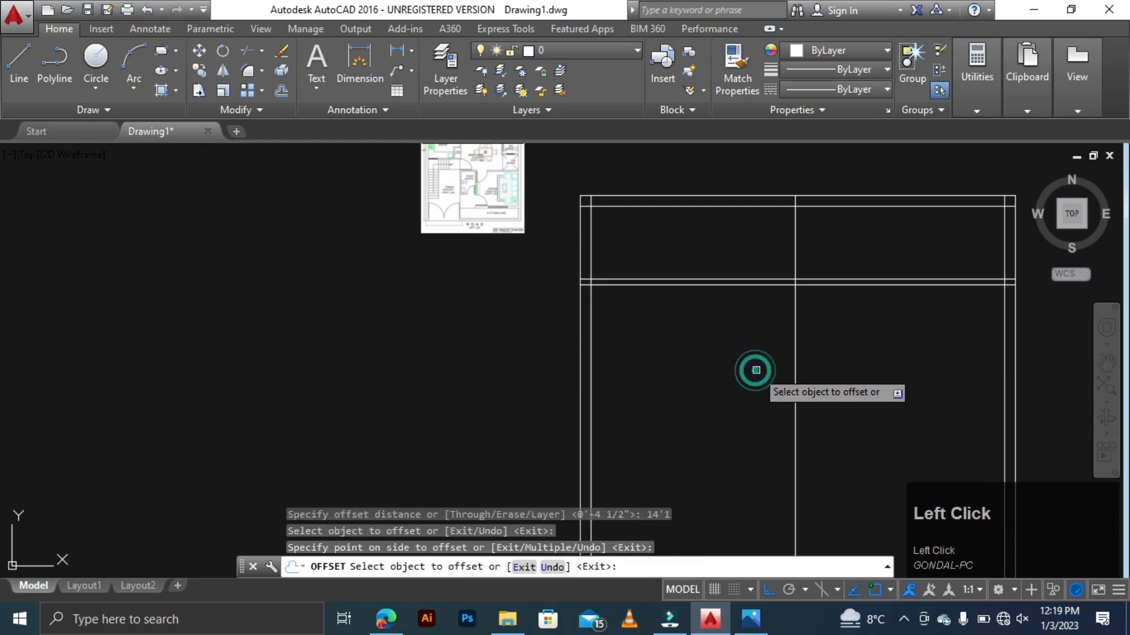
key("Escape")
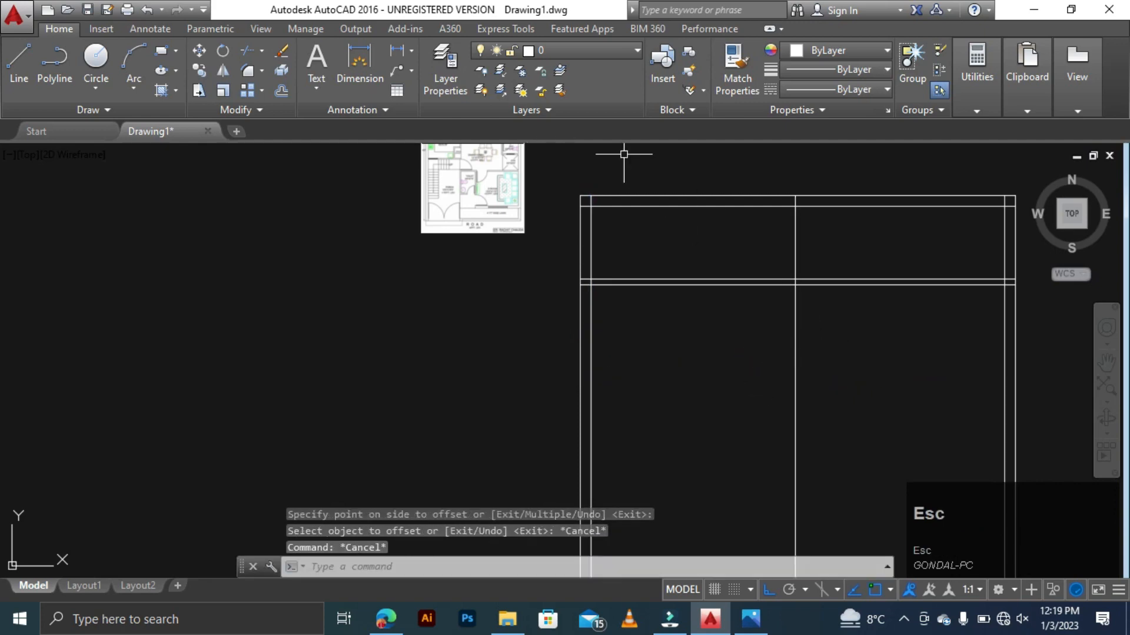
- Offset the new vertical line 4.5" to the right to give the partition between the bedrooms its thickness
scroll(522, 240, "down", 3)
scroll(522, 239, "up", 5)
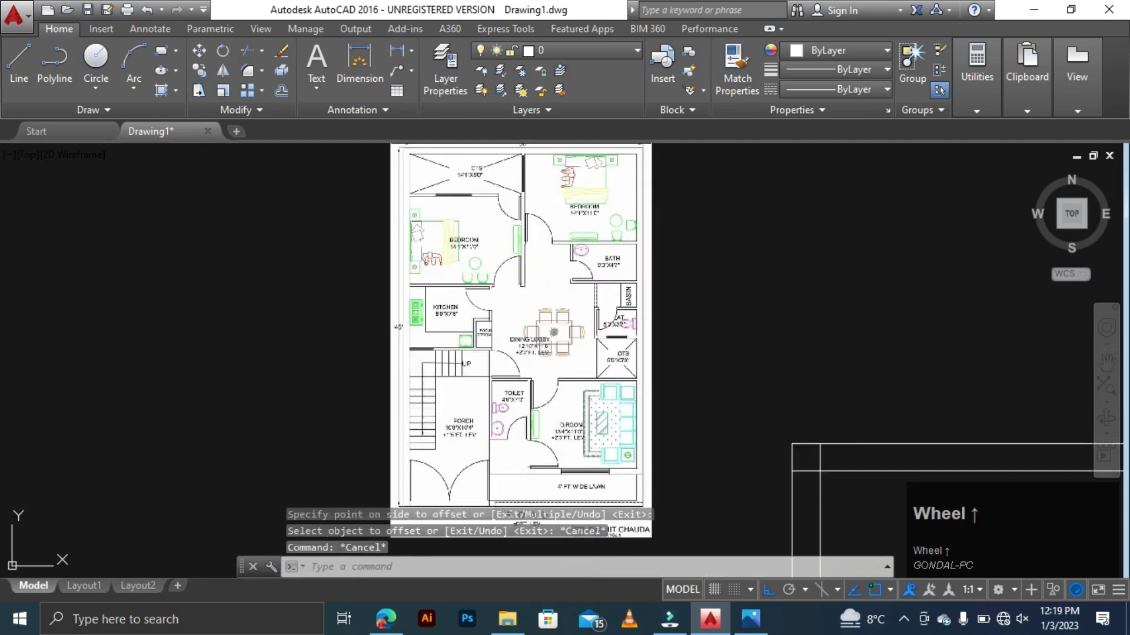
scroll(541, 246, "up", 4)
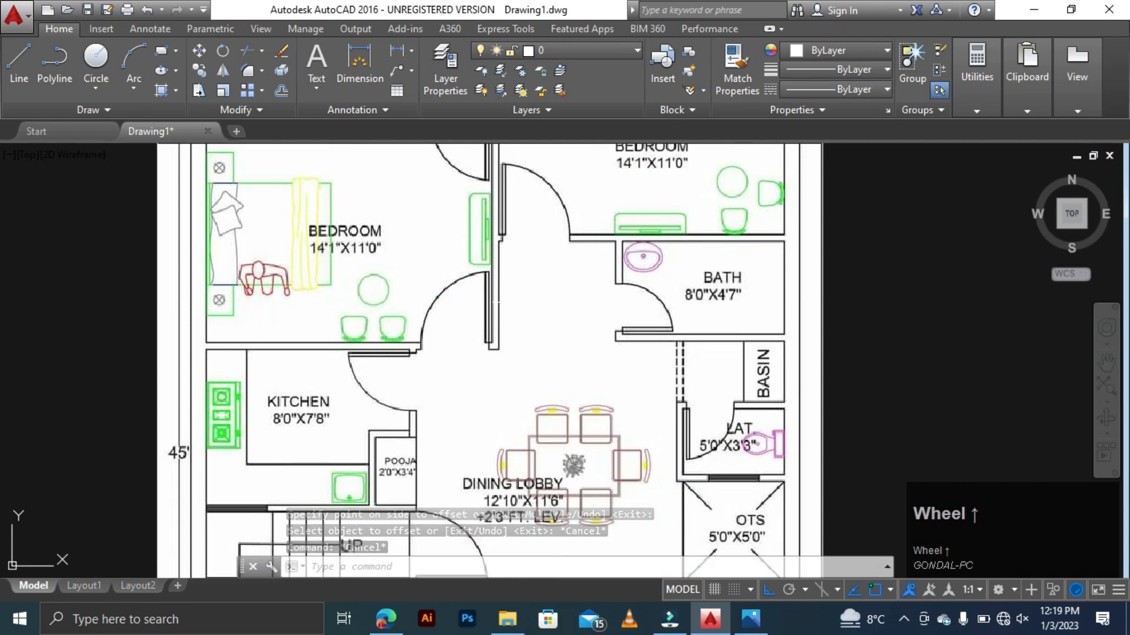
scroll(579, 245, "down", 3)
scroll(579, 245, "down", 2)
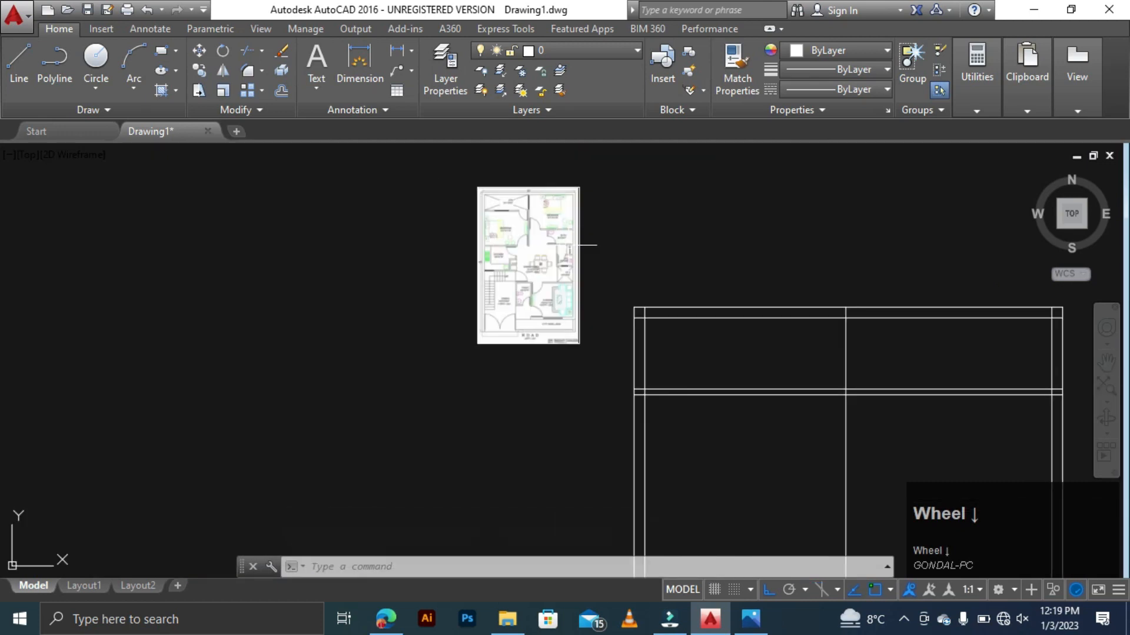
scroll(569, 245, "down", 2)
key("Escape")
key("Escape")
key("Escape")
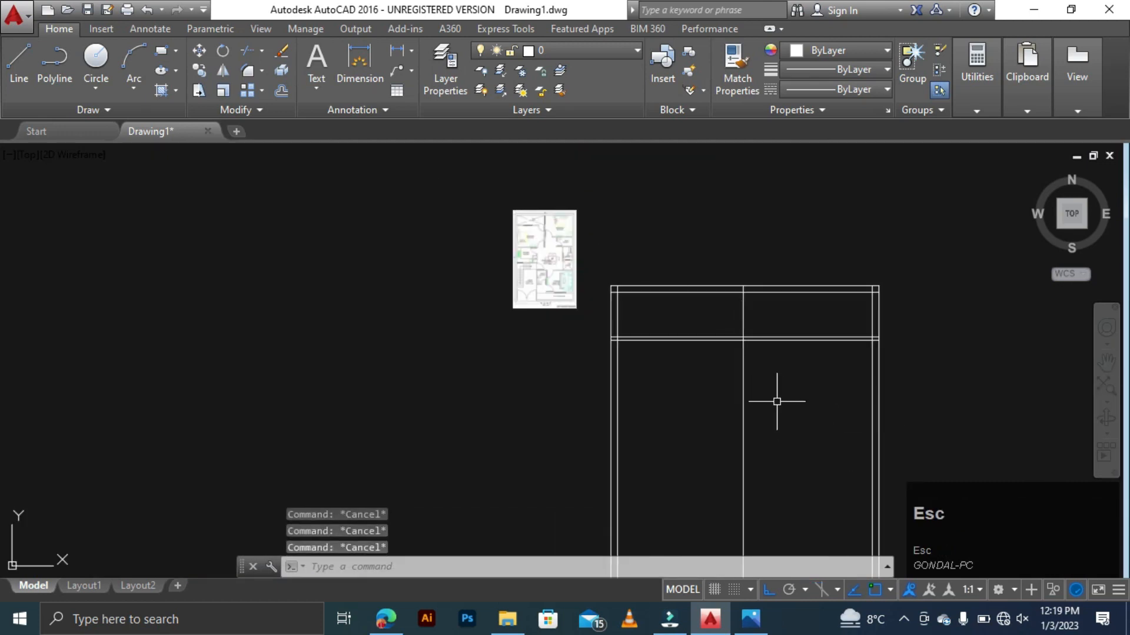
type("o")
key("space")
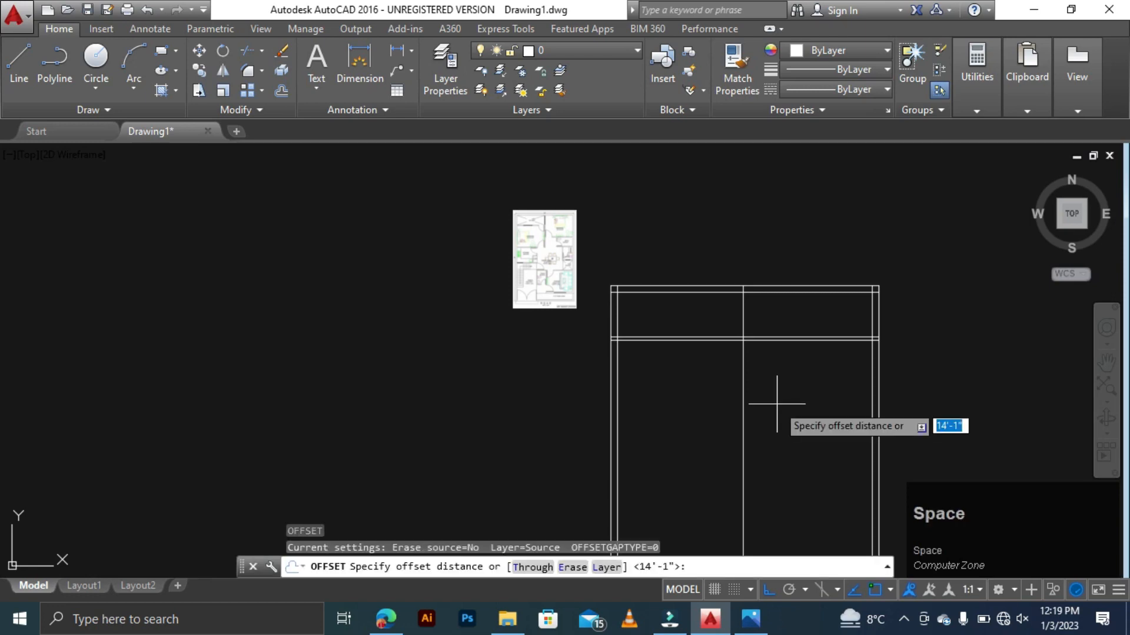
type("4.5")
key("space")
left_click(744, 411)
left_click(837, 414)
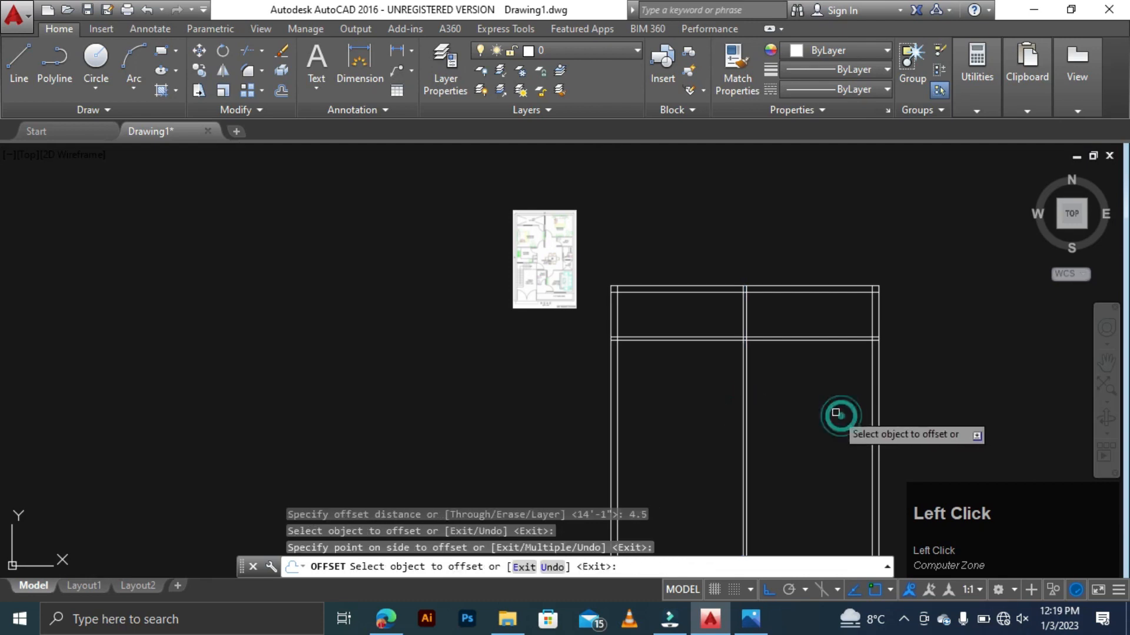
key("Escape")
- Offset the lower line of the OTS partition wall 11' downward to set the bedroom's depth
scroll(528, 229, "up", 8)
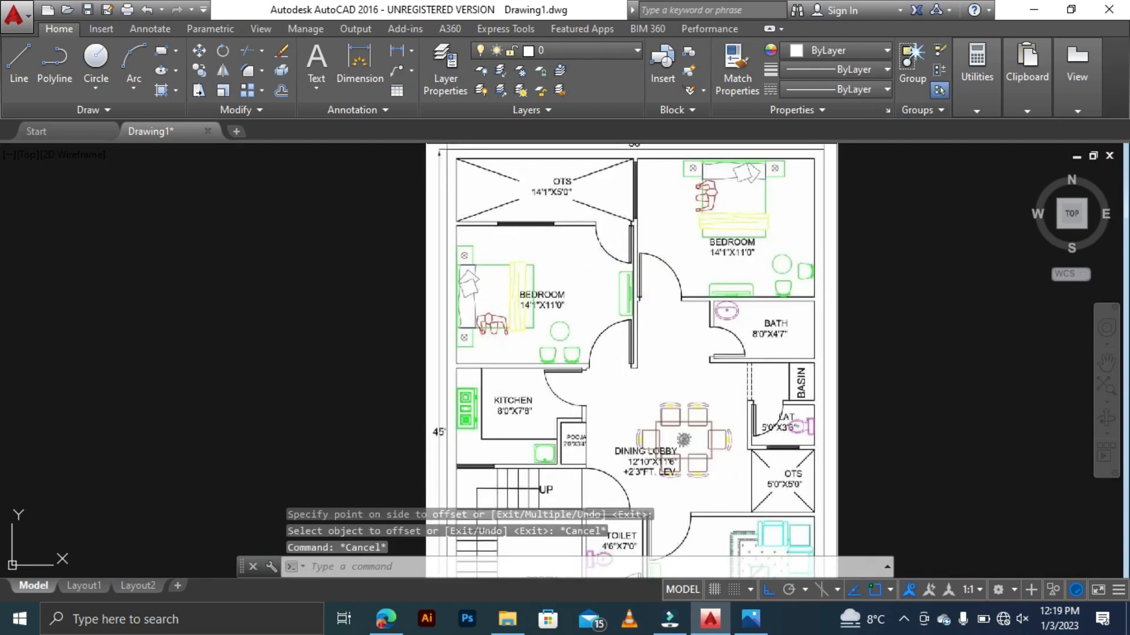
scroll(533, 231, "down", 8)
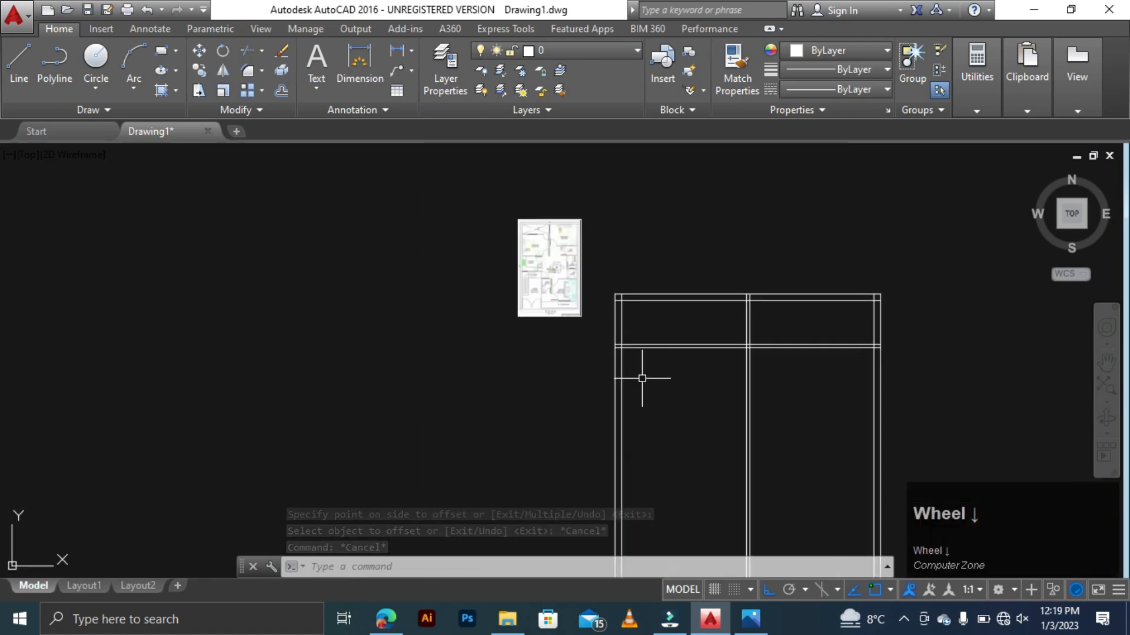
key("Escape")
key("Escape")
key("space")
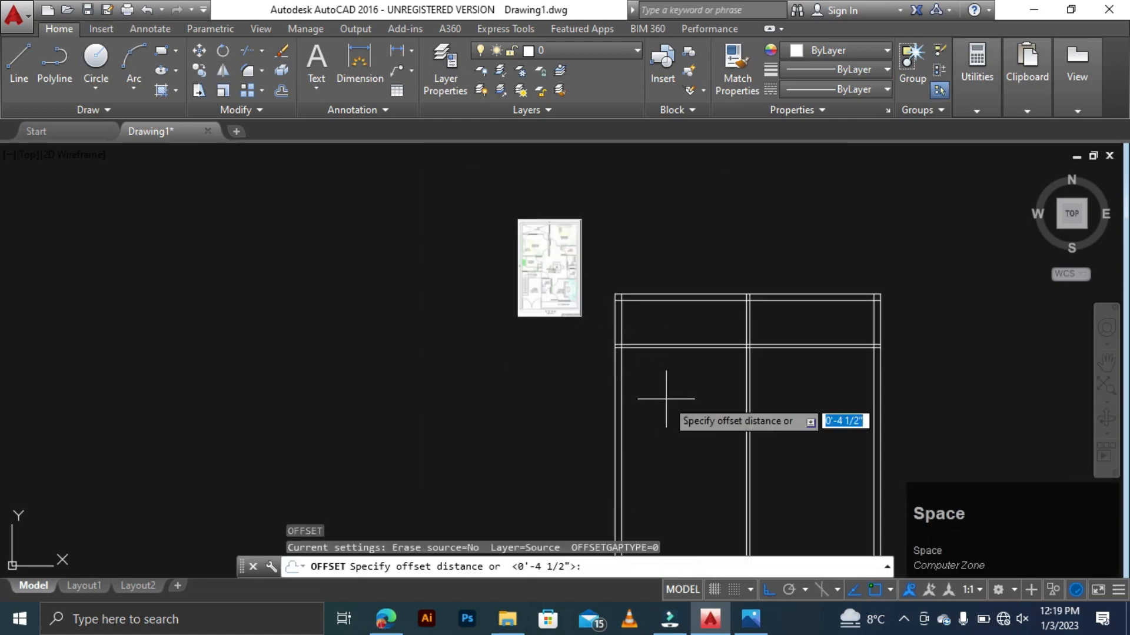
type("11")
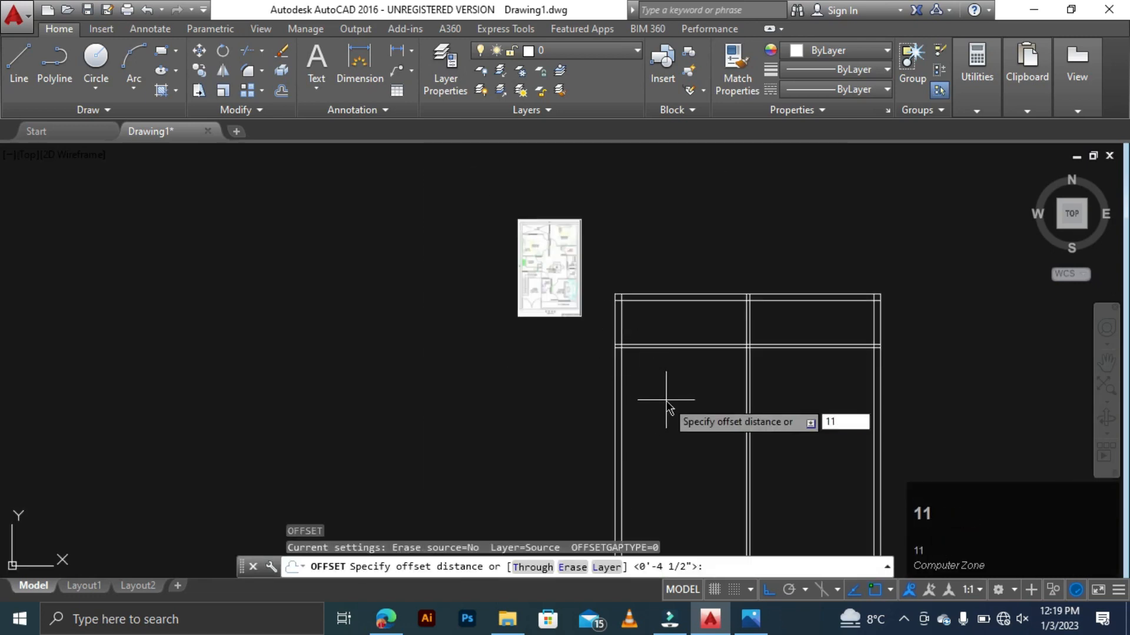
key("space")
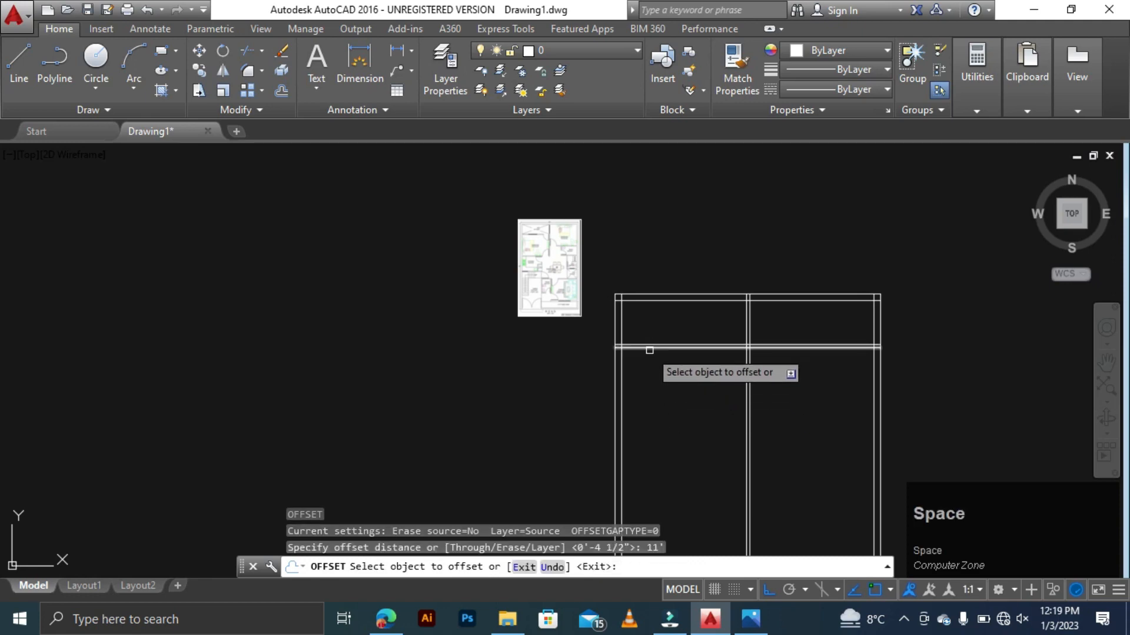
scroll(648, 350, "up", 1)
scroll(646, 348, "up", 2)
left_click(645, 346)
scroll(656, 365, "down", 3)
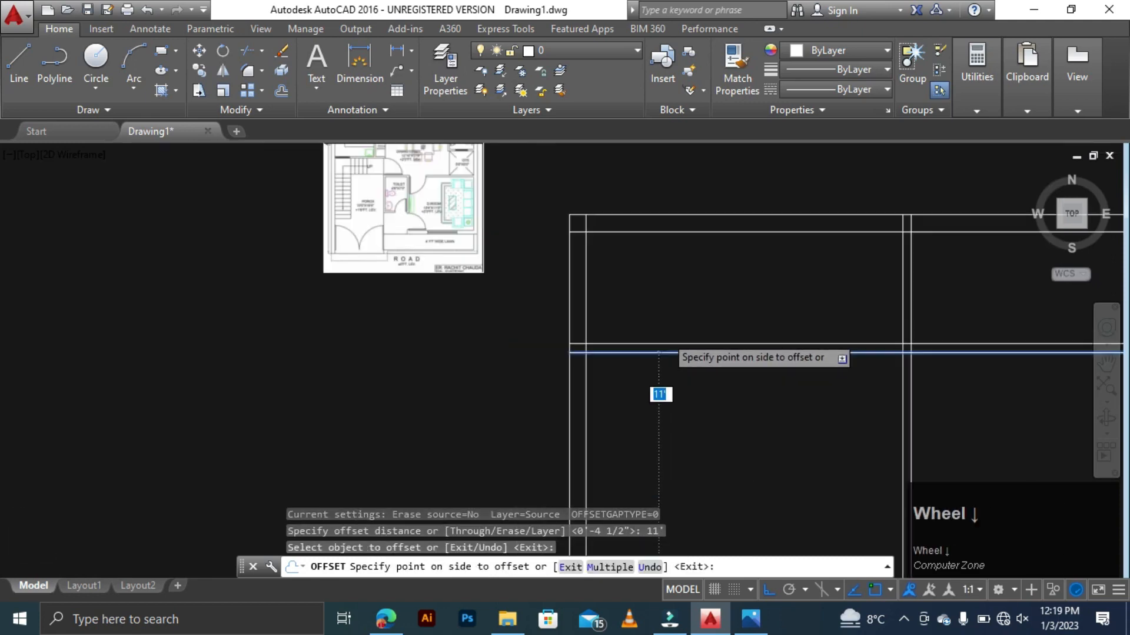
left_click(689, 424)
key("Escape")
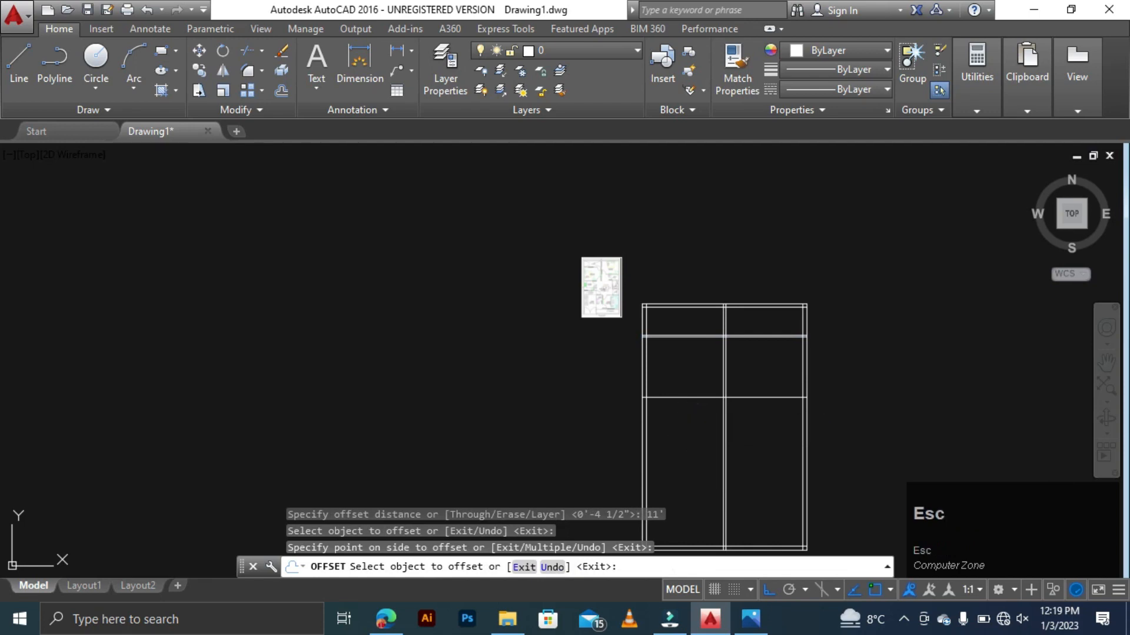
- Offset the line at the bottom of the bedroom 4.5" downward to form the wall above the kitchen
scroll(593, 272, "up", 5)
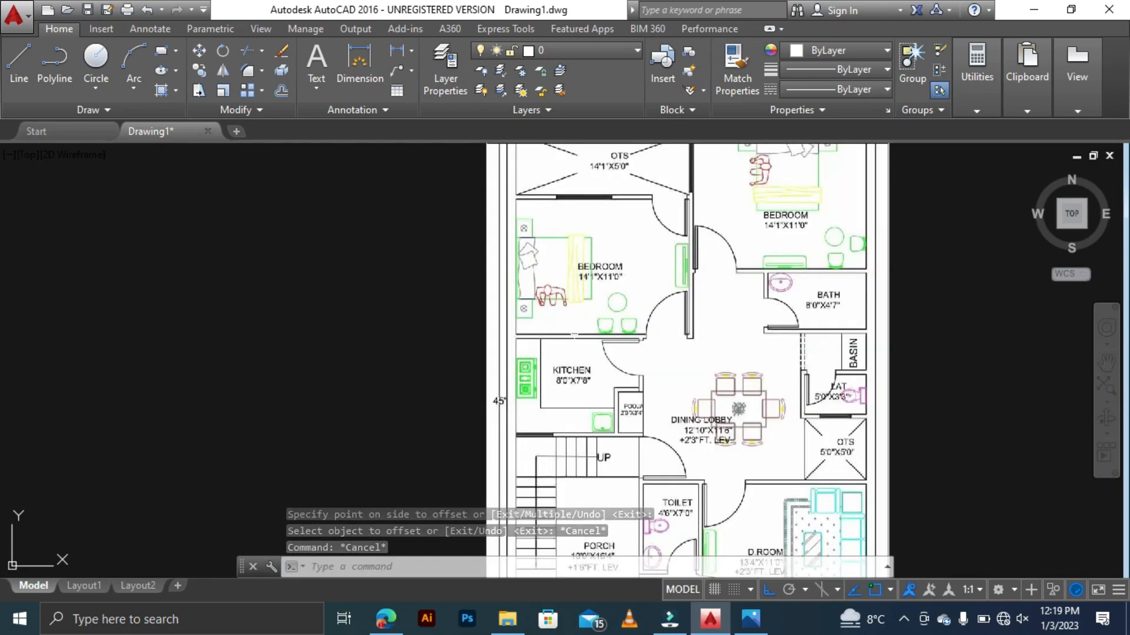
scroll(574, 336, "down", 4)
scroll(709, 412, "down", 4)
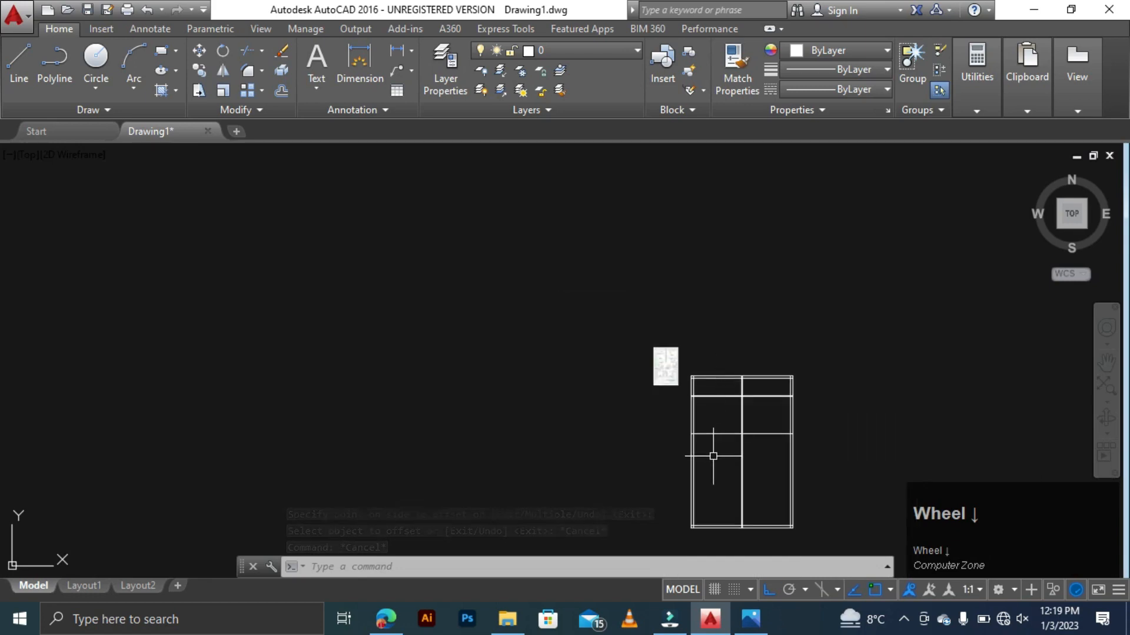
scroll(715, 454, "up", 4)
key("Escape")
key("Escape")
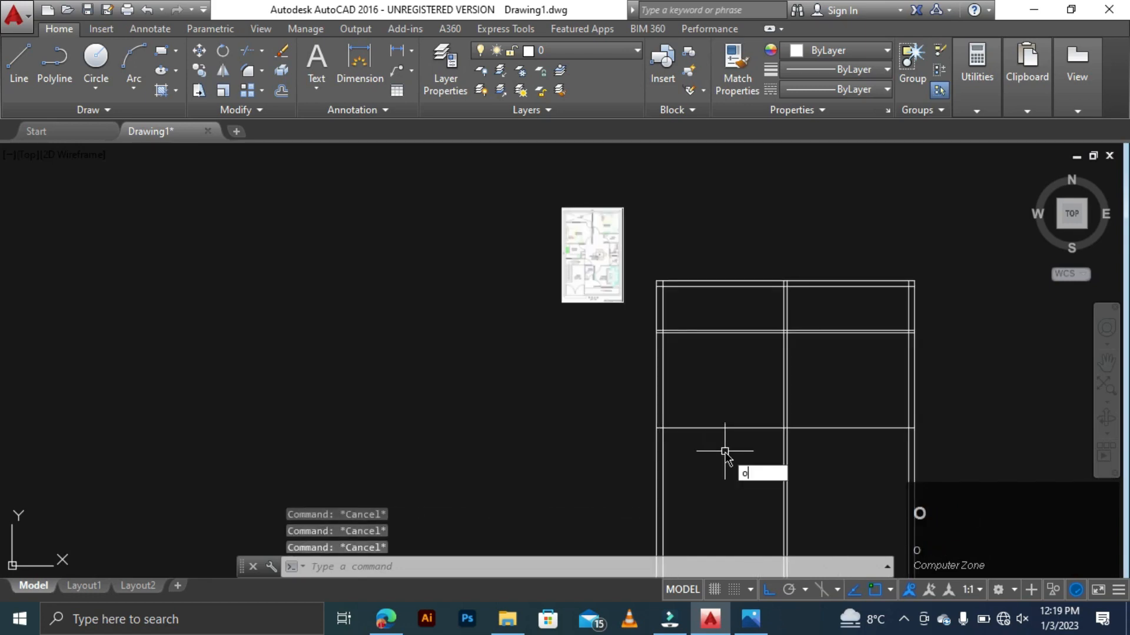
key("space")
type("4.5")
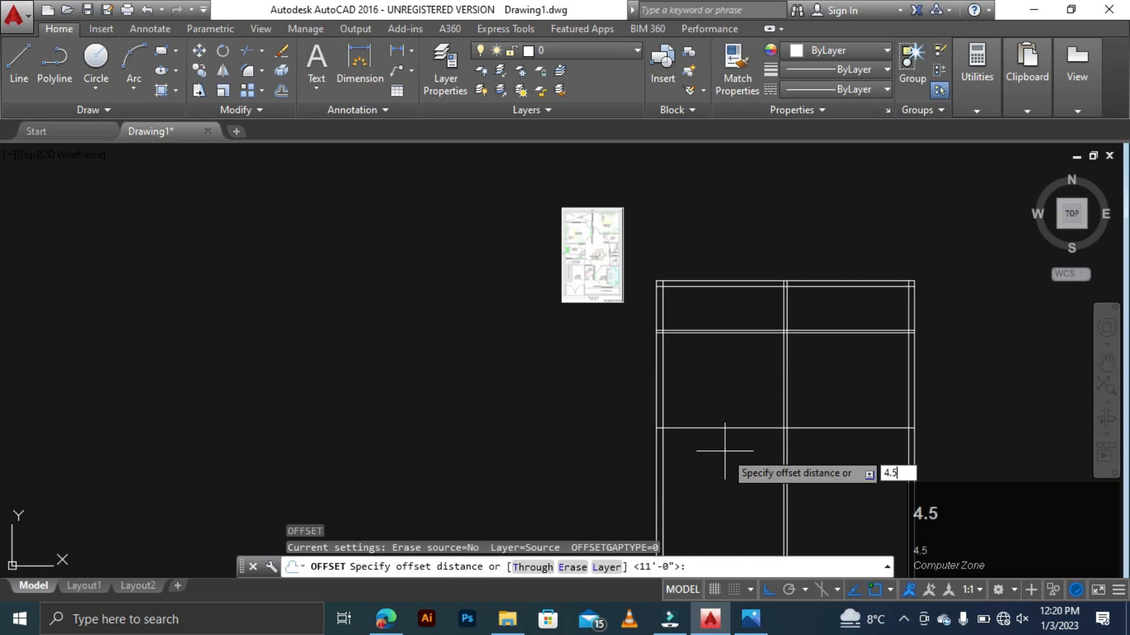
key("space")
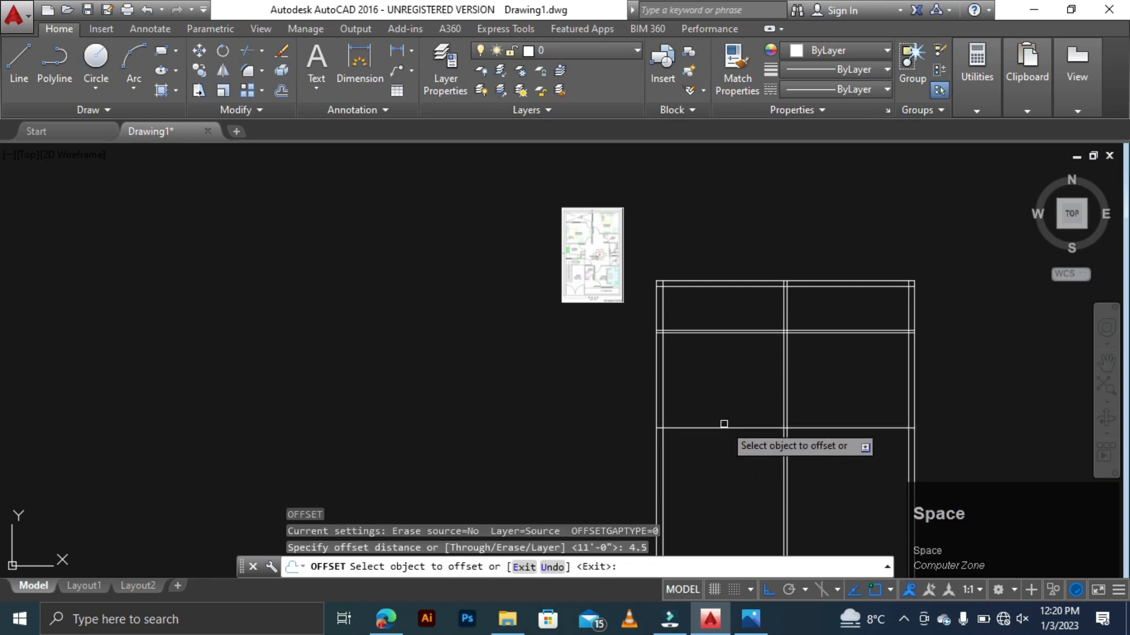
left_click(712, 428)
left_click(716, 453)
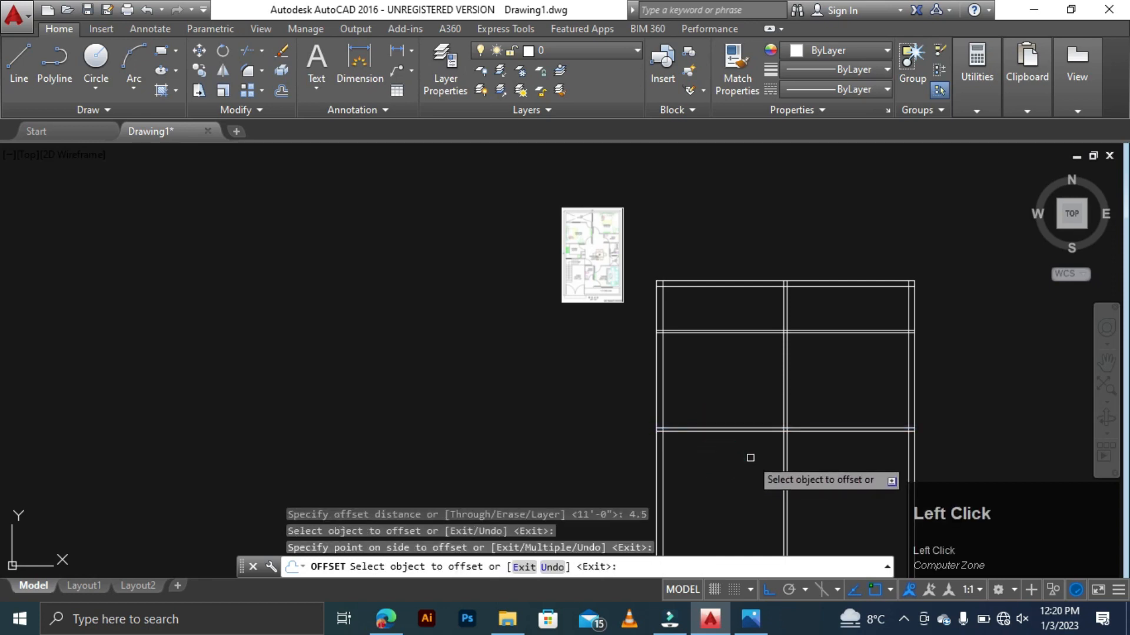
key("Escape")
key("Escape")
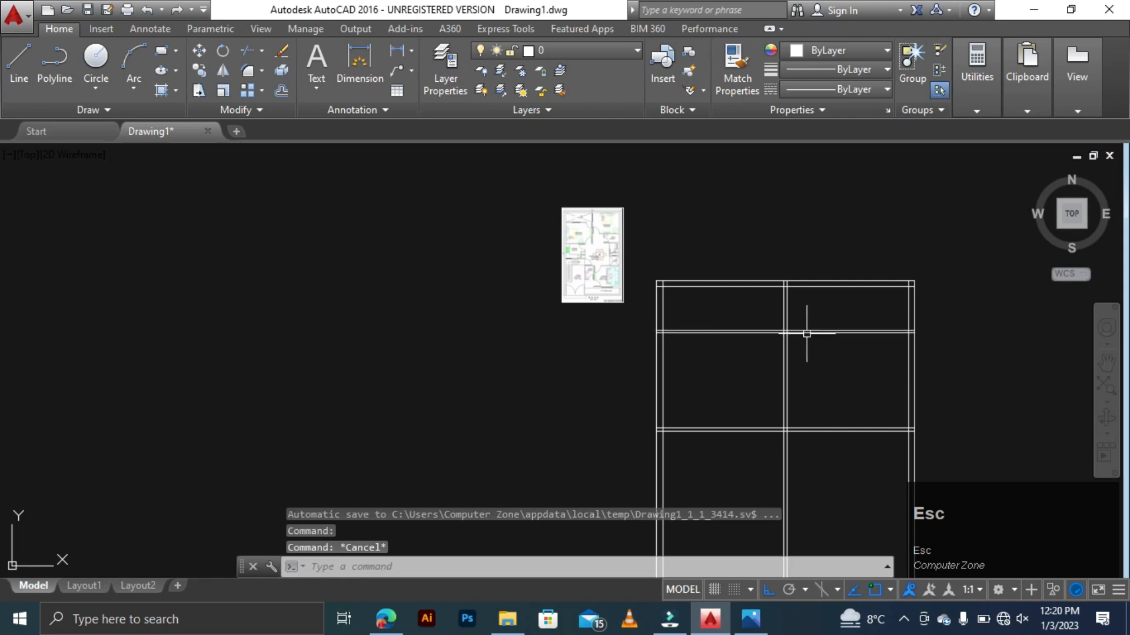
- Trim both vertical partition lines below the bedroom's bottom wall, using all objects as cutting edges
scroll(795, 326, "up", 4)
key("Escape")
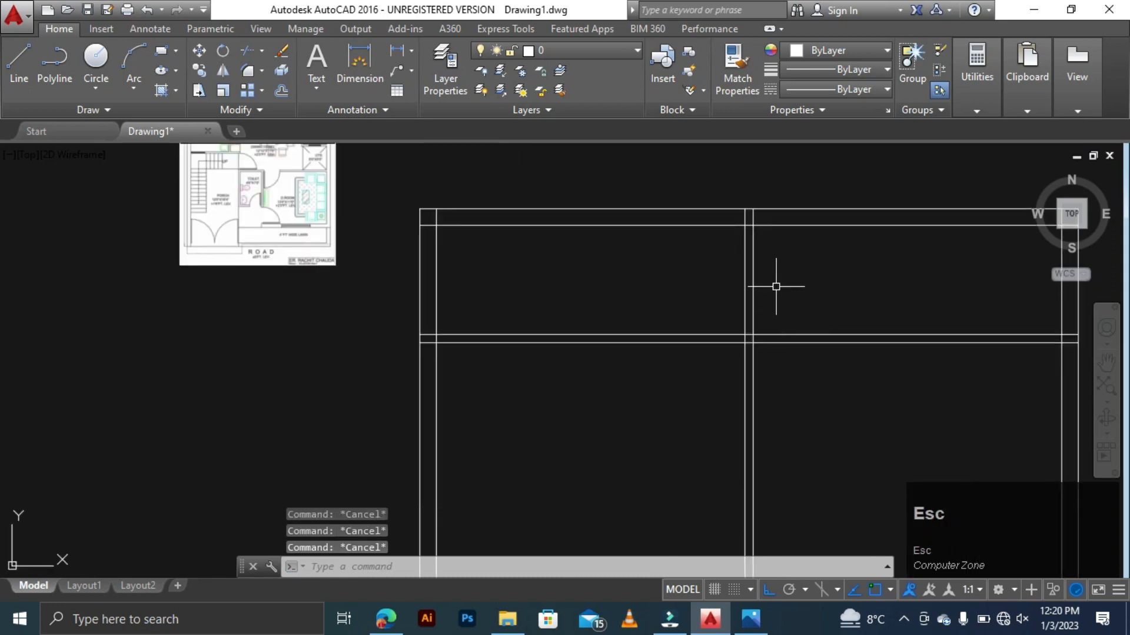
scroll(783, 291, "down", 4)
key("Escape")
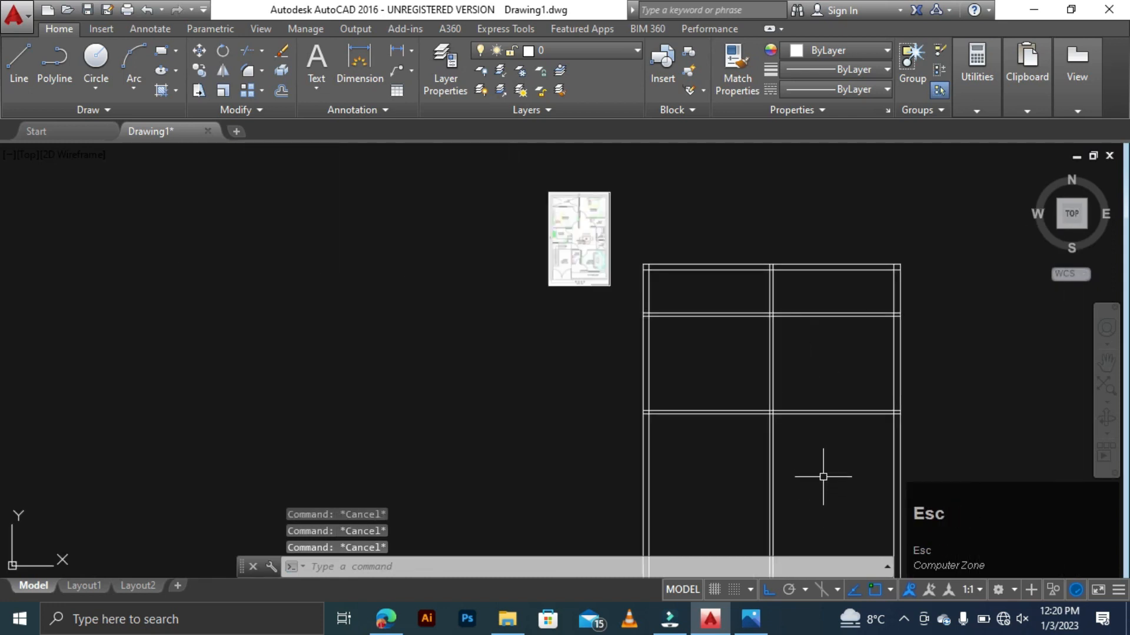
type("TR")
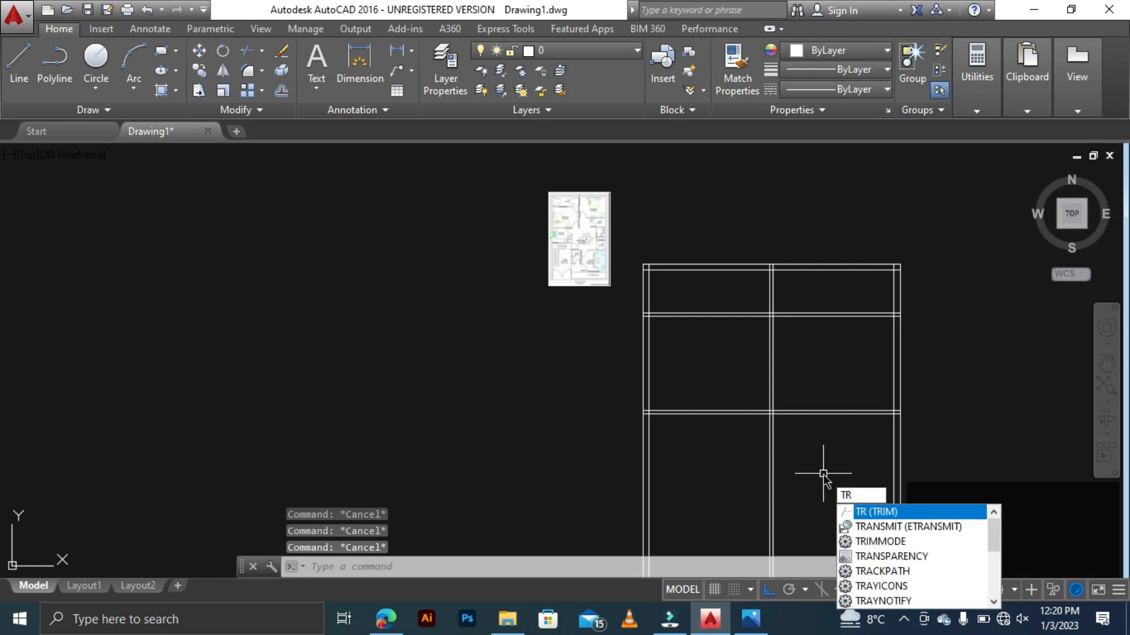
key("space")
key("space")
left_click(818, 455)
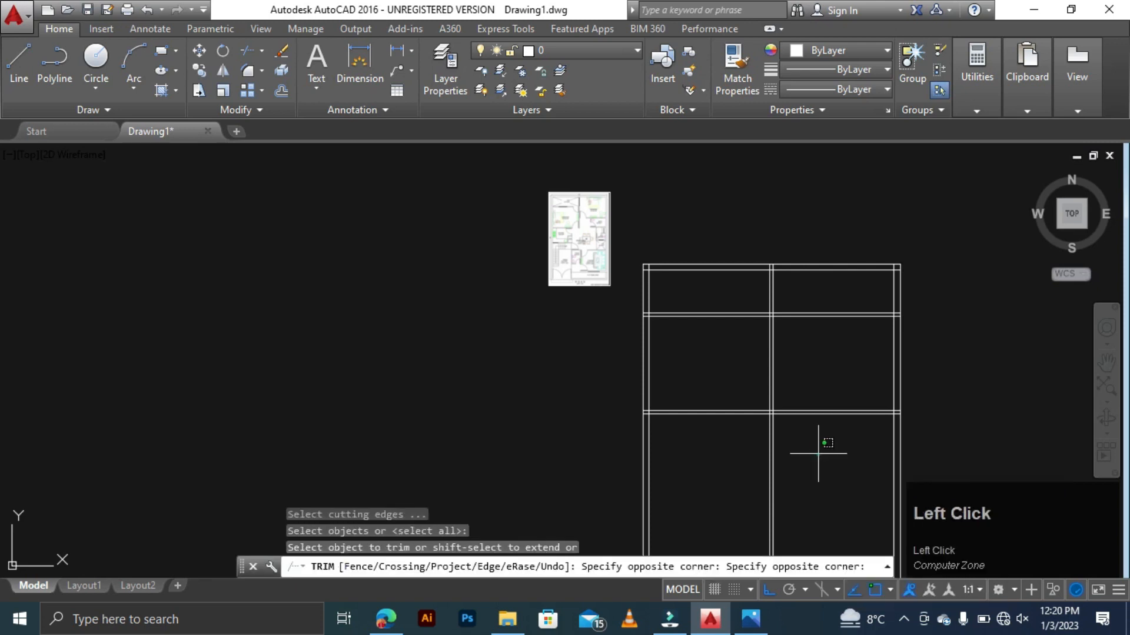
left_click(728, 481)
key("Escape")
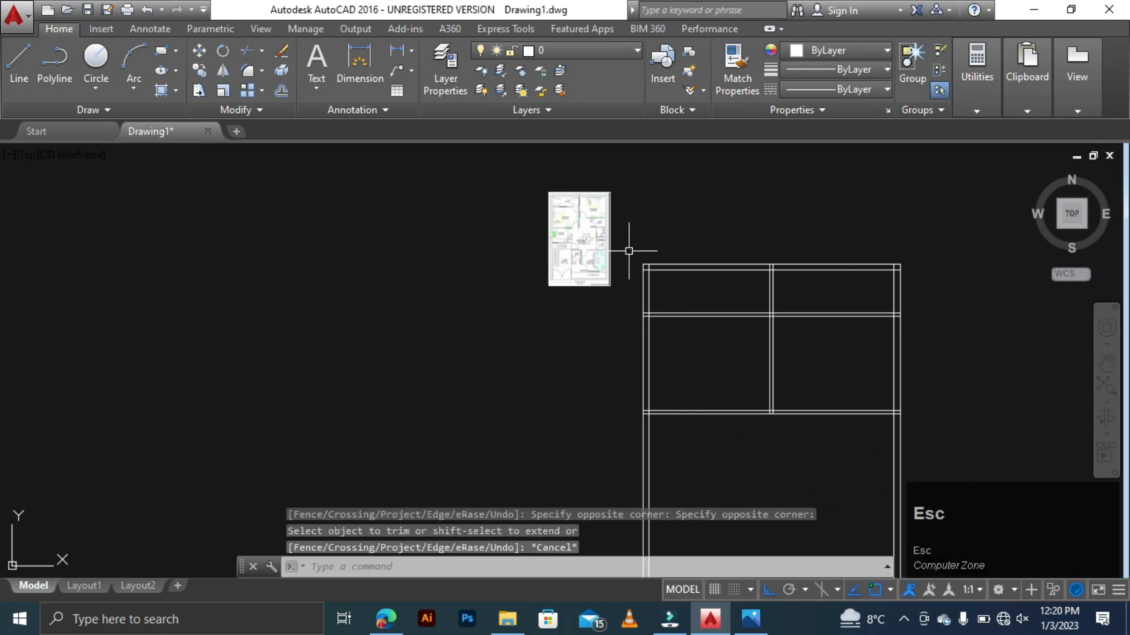
- Trim the two horizontal lines of the OTS partition wall where they cross the right-hand bedroom, using all objects as cutting edges
scroll(606, 235, "up", 8)
scroll(589, 306, "down", 4)
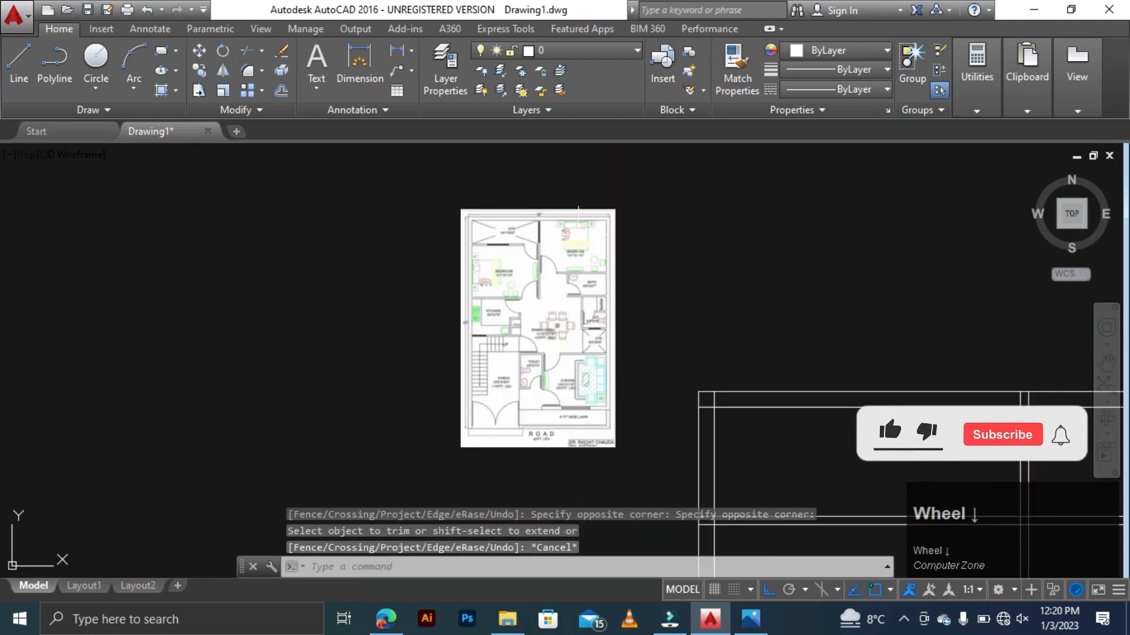
scroll(578, 229, "up", 6)
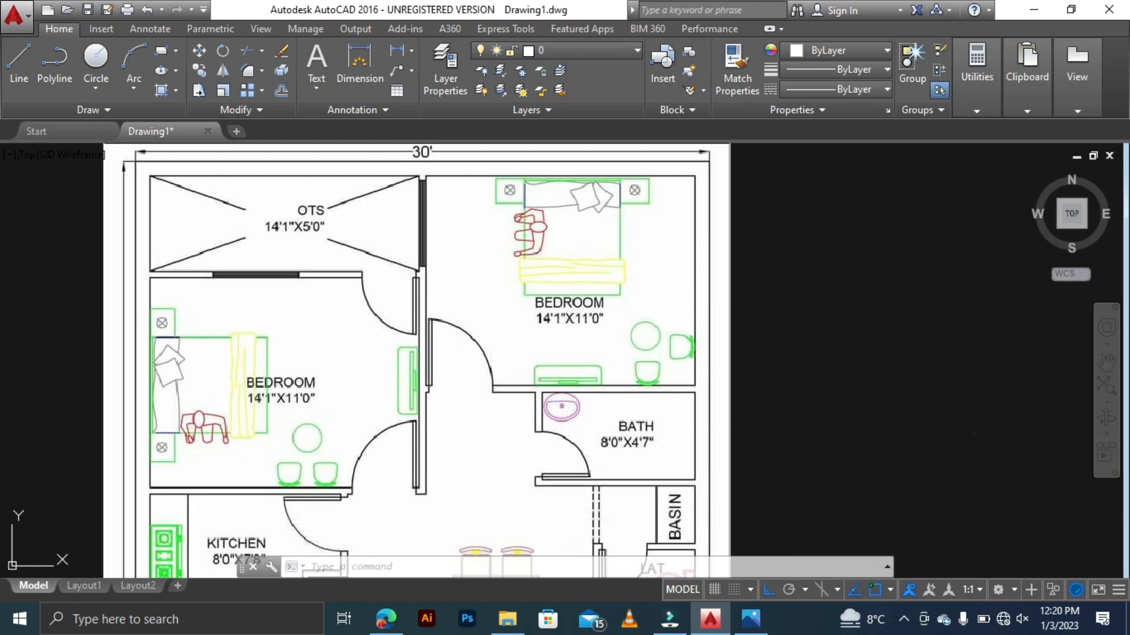
scroll(582, 315, "down", 8)
scroll(774, 394, "up", 2)
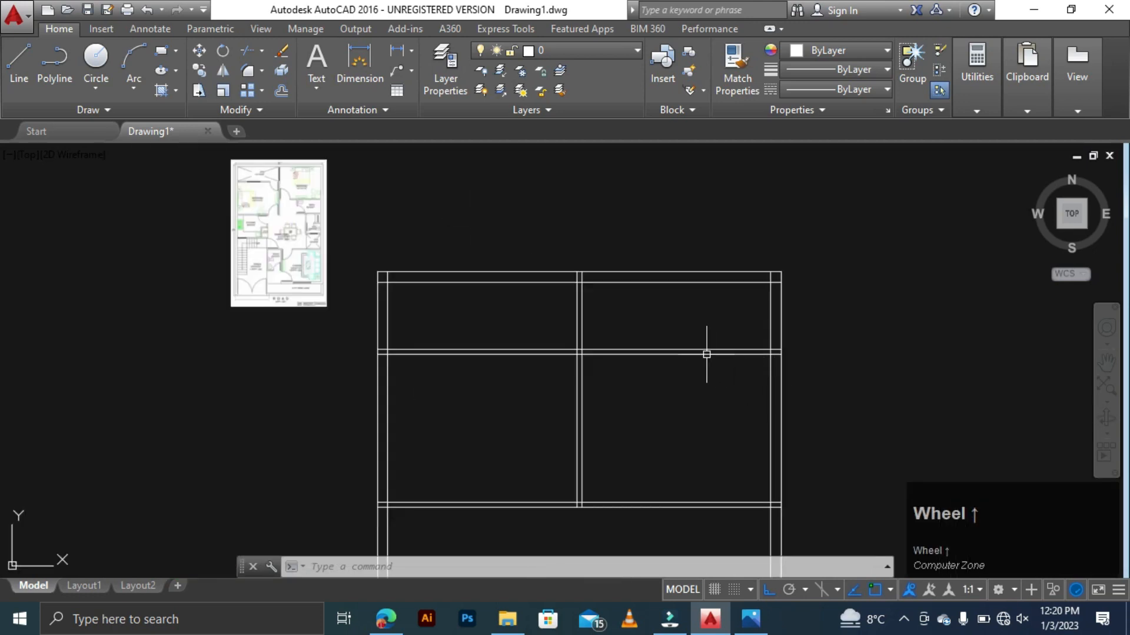
key("Escape")
key("Escape")
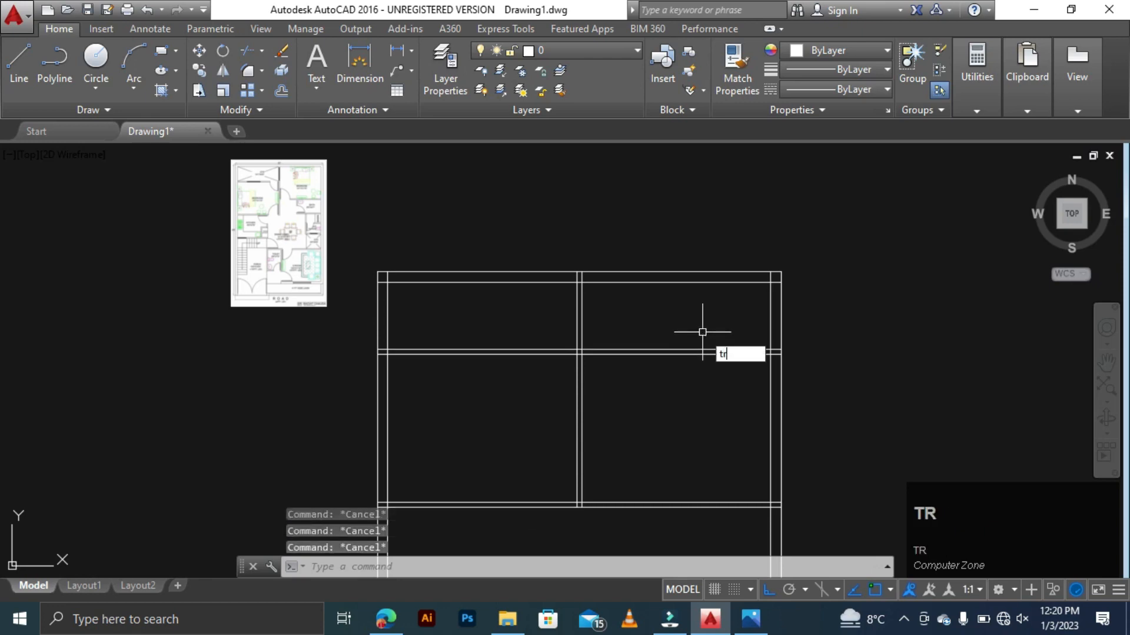
key("space")
key("space")
left_click(721, 330)
left_click(664, 389)
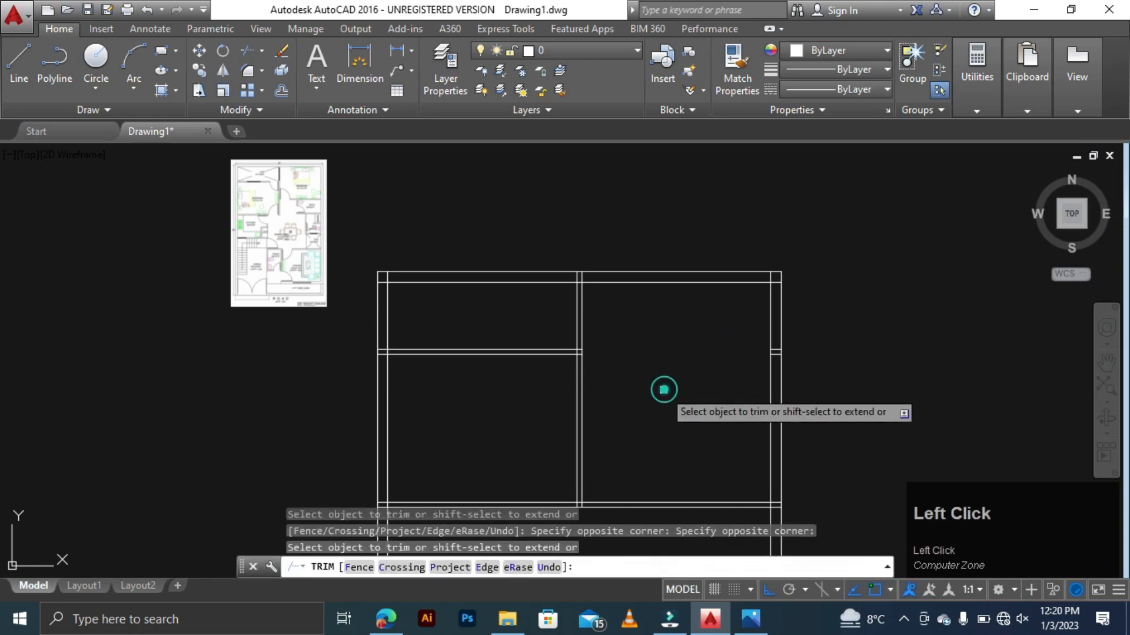
- Trim the two lines of the left bedroom's bottom wall where they continue to the right of the central partition
left_click(706, 456)
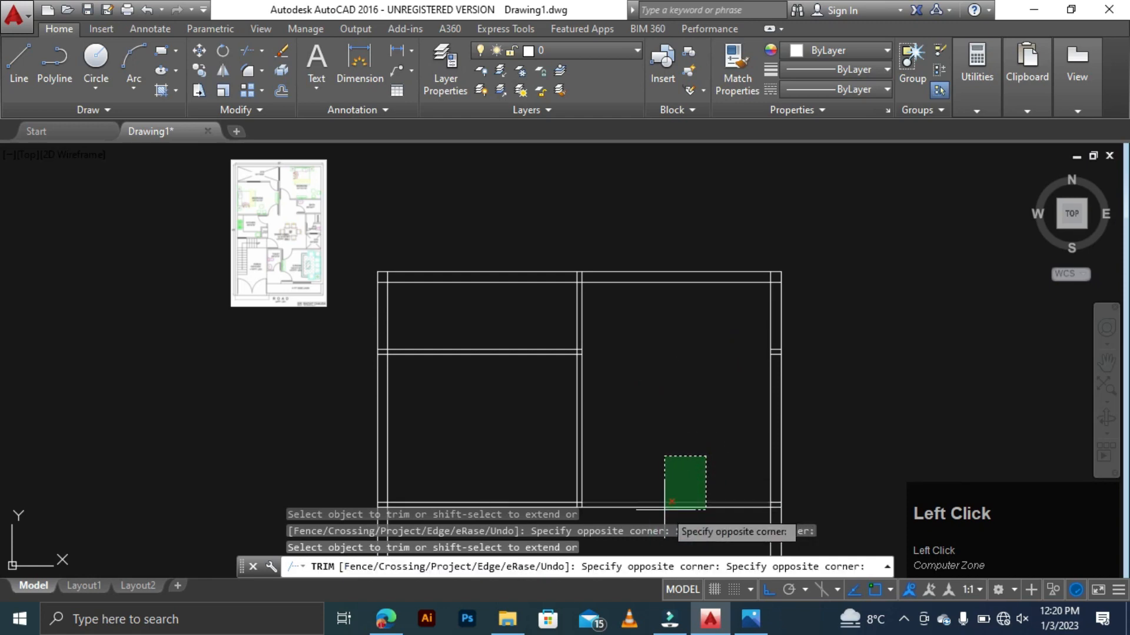
left_click(666, 525)
key("Escape")
key("Escape")
key("Escape")
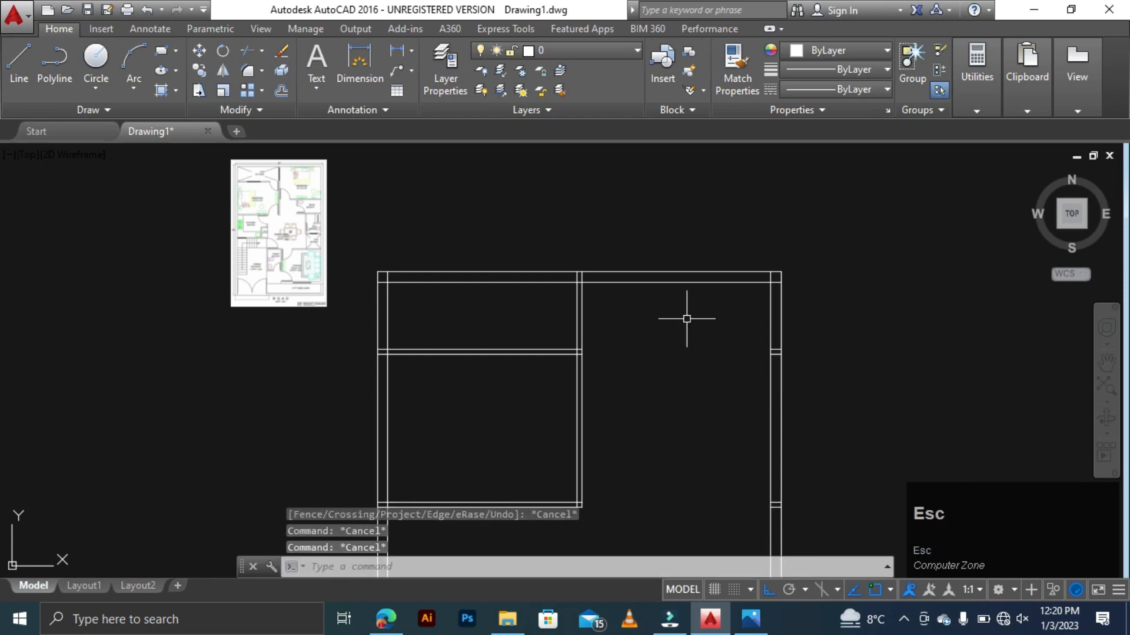
- Offset the inner line of the top outer wall 11' downward to set the right-hand bedroom's depth
type("o")
key("space")
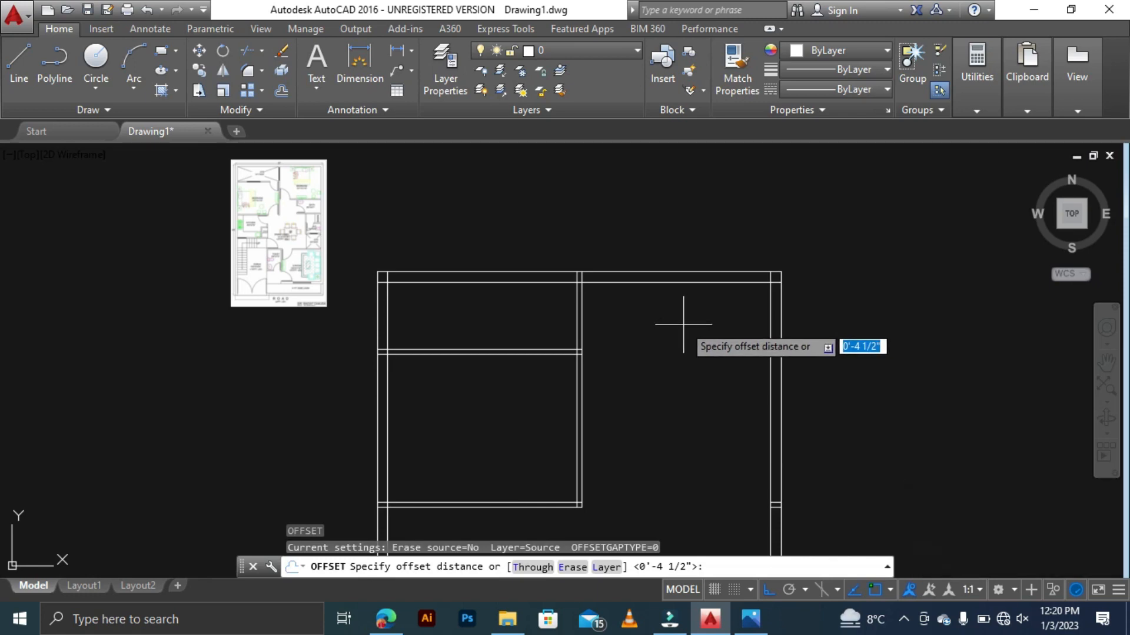
type("11")
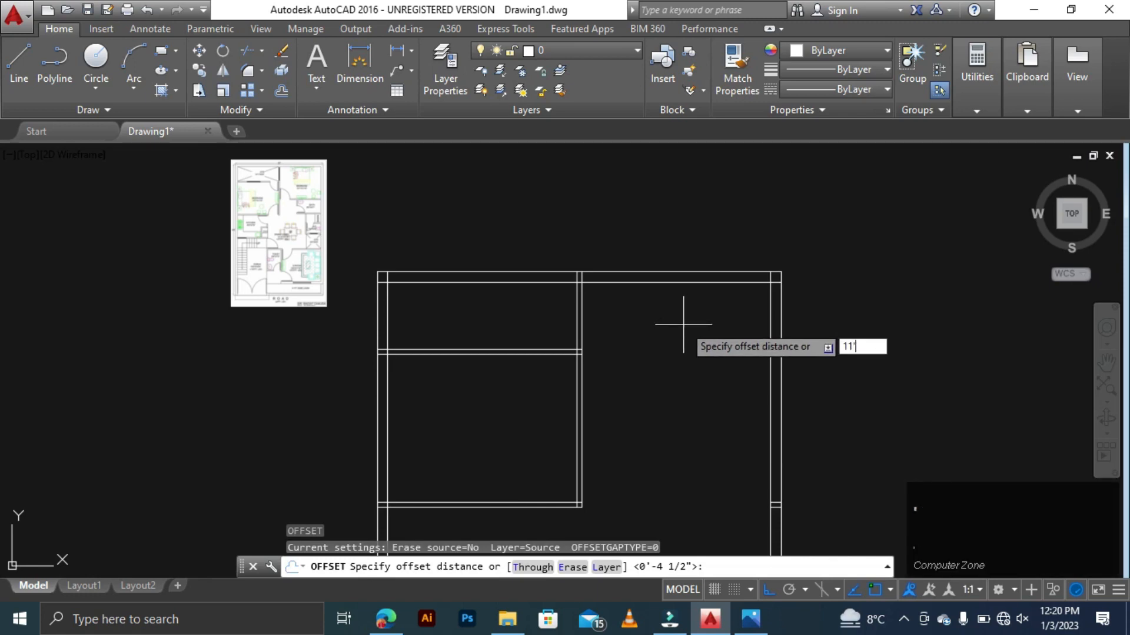
key("space")
left_click(694, 282)
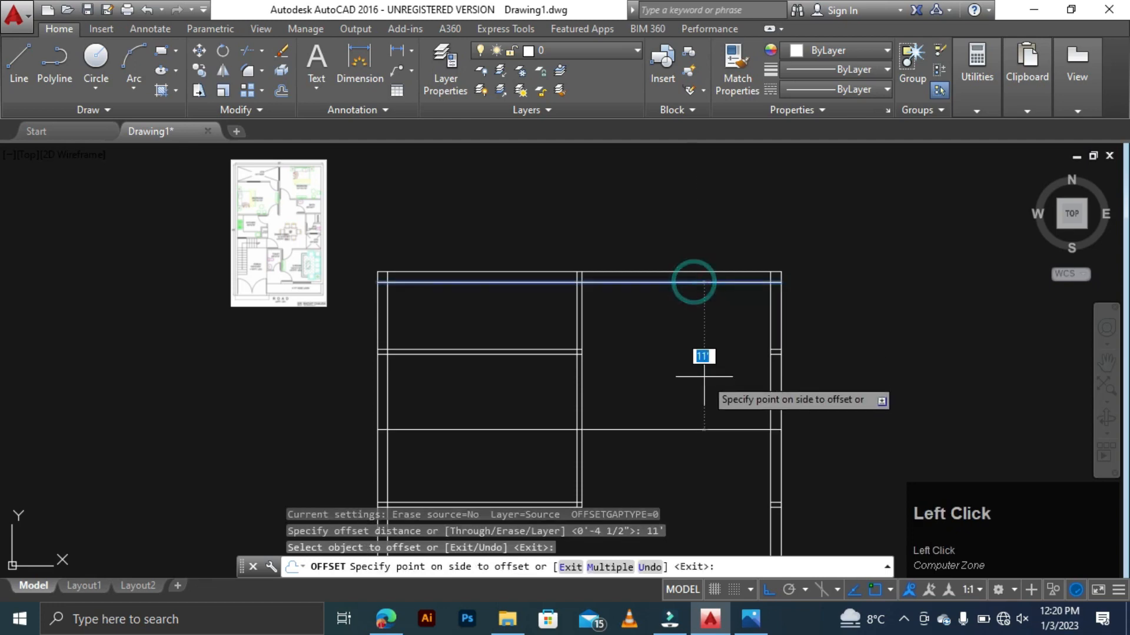
left_click(703, 377)
scroll(703, 415, "down", 4)
scroll(680, 434, "up", 6)
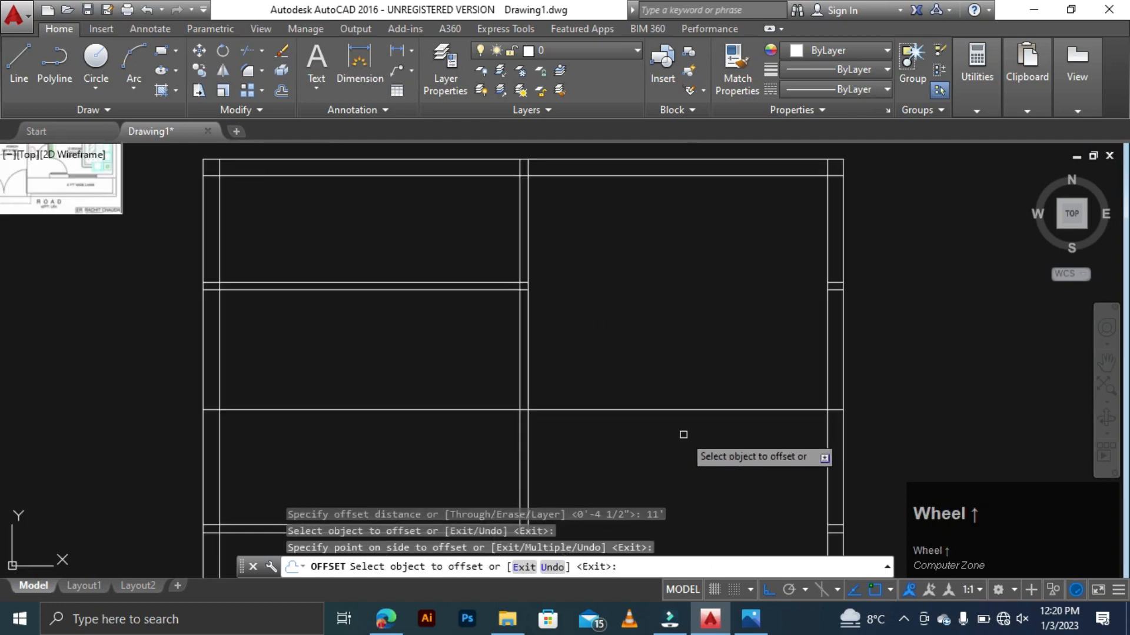
scroll(640, 408, "down", 3)
scroll(376, 235, "up", 3)
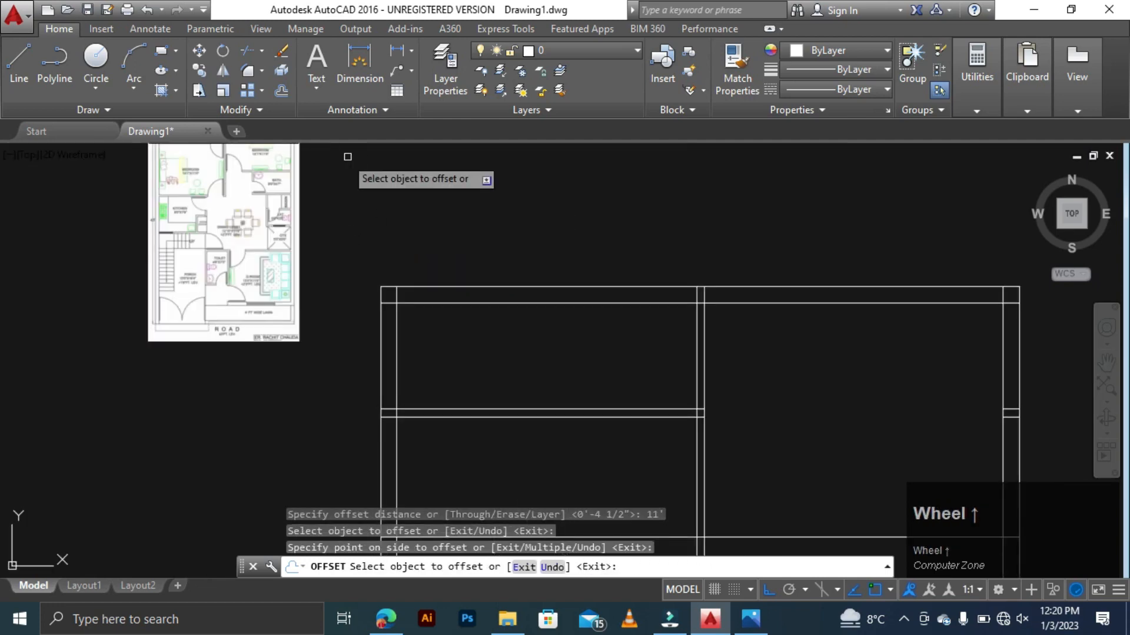
scroll(140, 176, "up", 4)
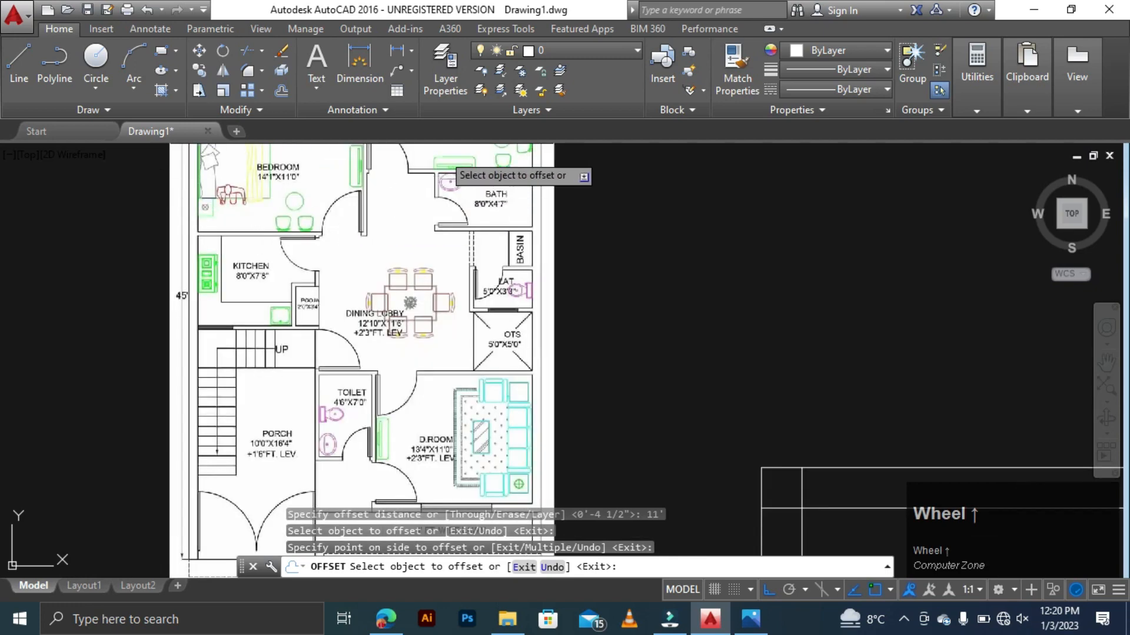
scroll(440, 152, "down", 5)
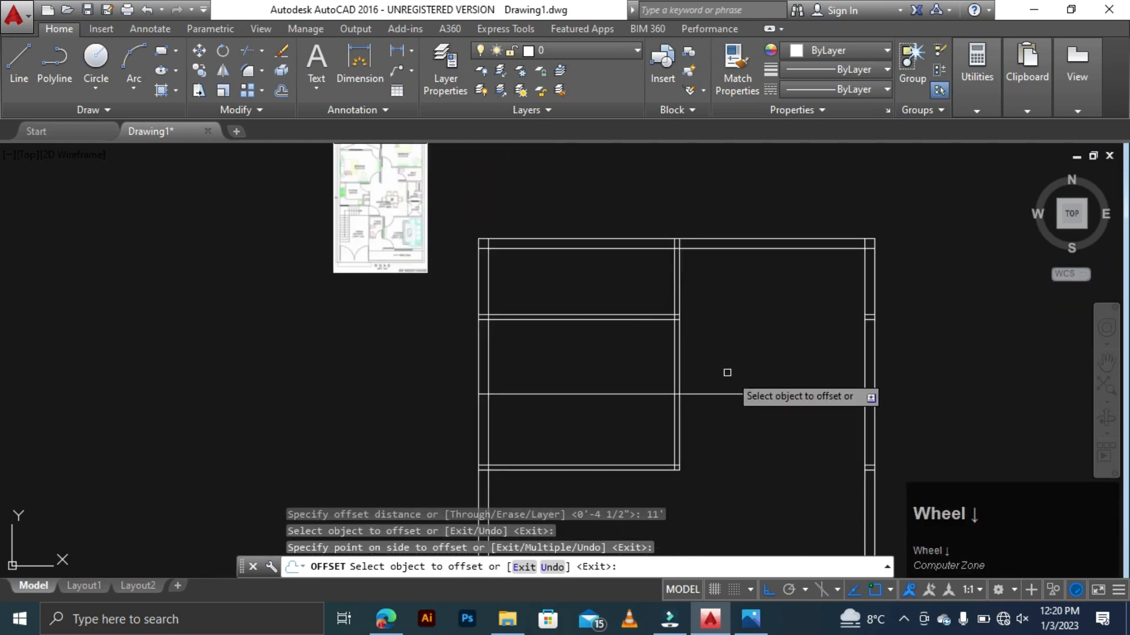
scroll(727, 373, "down", 2)
key("Escape")
- Offset the line at the bottom of the right-hand bedroom 4.5" downward to give that wall its thickness
type("o")
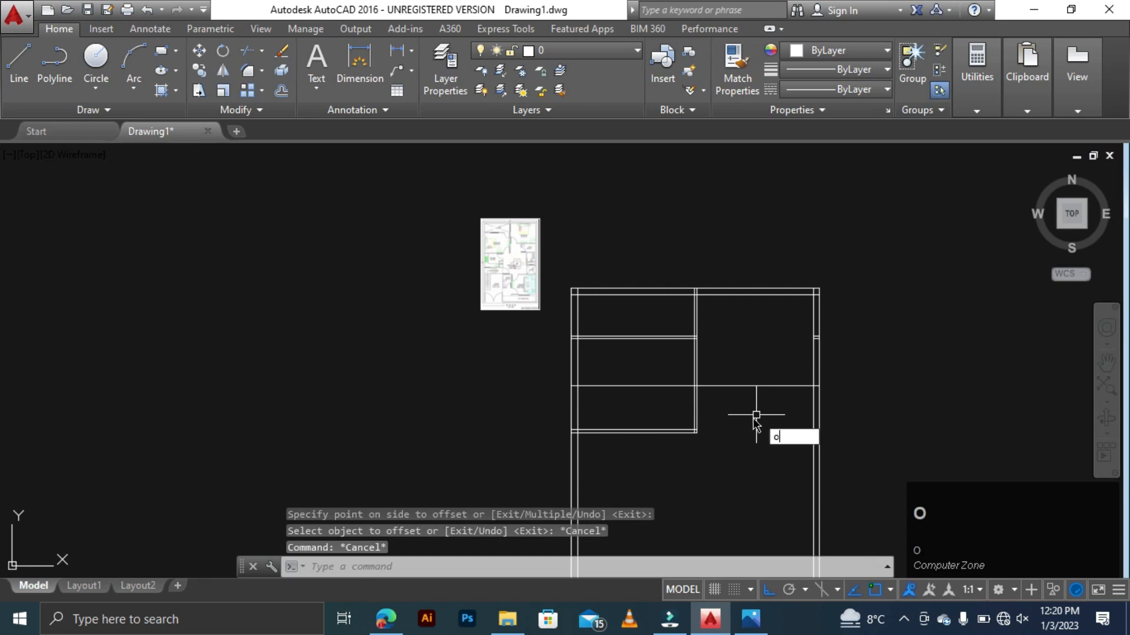
key("space")
type("4.5")
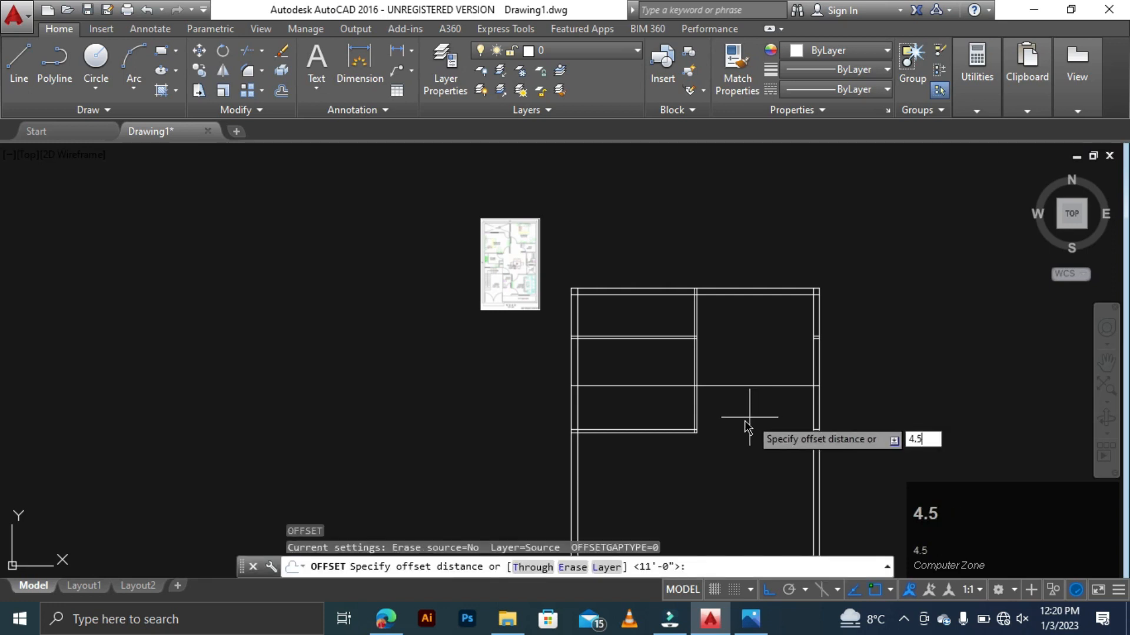
key("space")
left_click(746, 387)
left_click(764, 423)
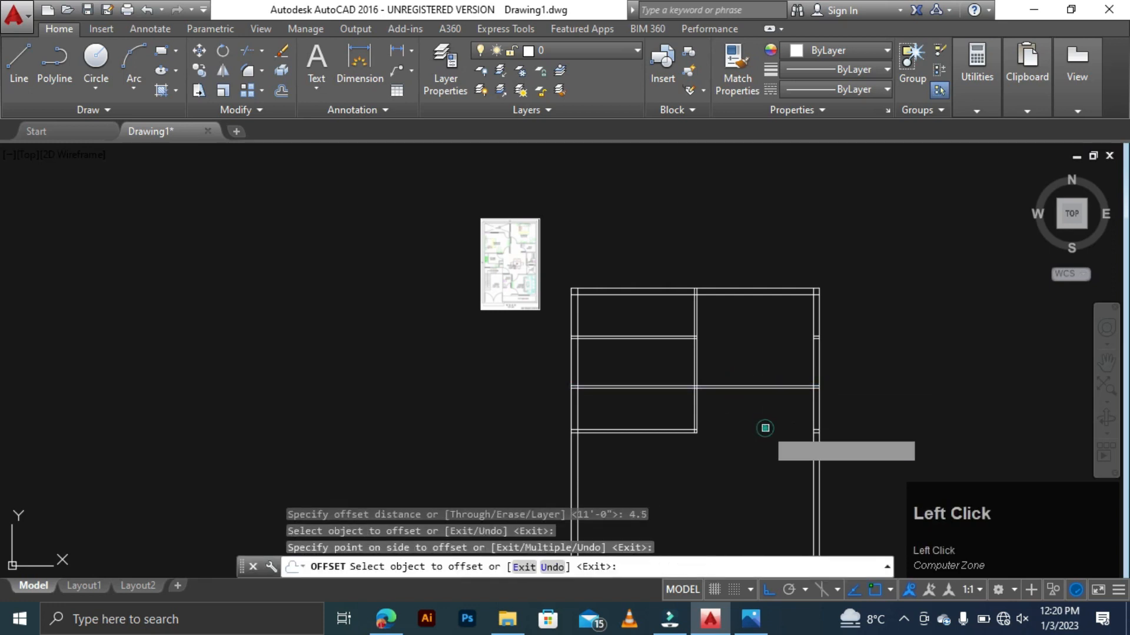
key("Escape")
- Trim both lines of the right-hand bedroom's bottom wall where they run across the left bedroom, using all objects as cutting edges
type("t")
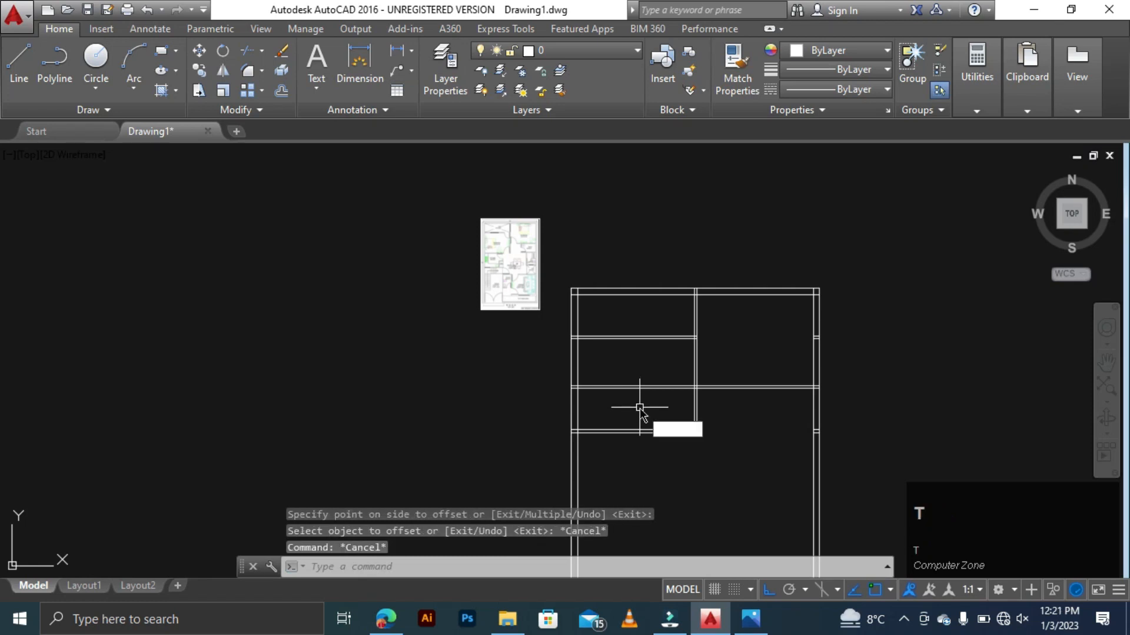
type("r")
key("space")
key("space")
left_click(651, 361)
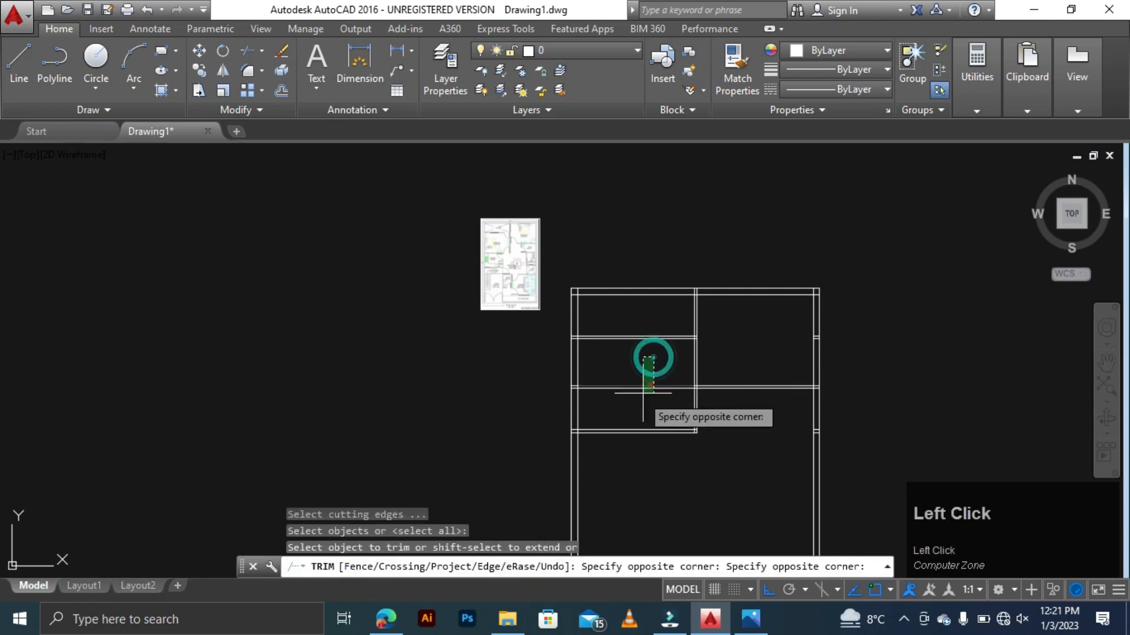
left_click(627, 414)
- Check the bath's dimensions below the right-hand bedroom on the reference floor plan image
scroll(767, 412, "up", 5)
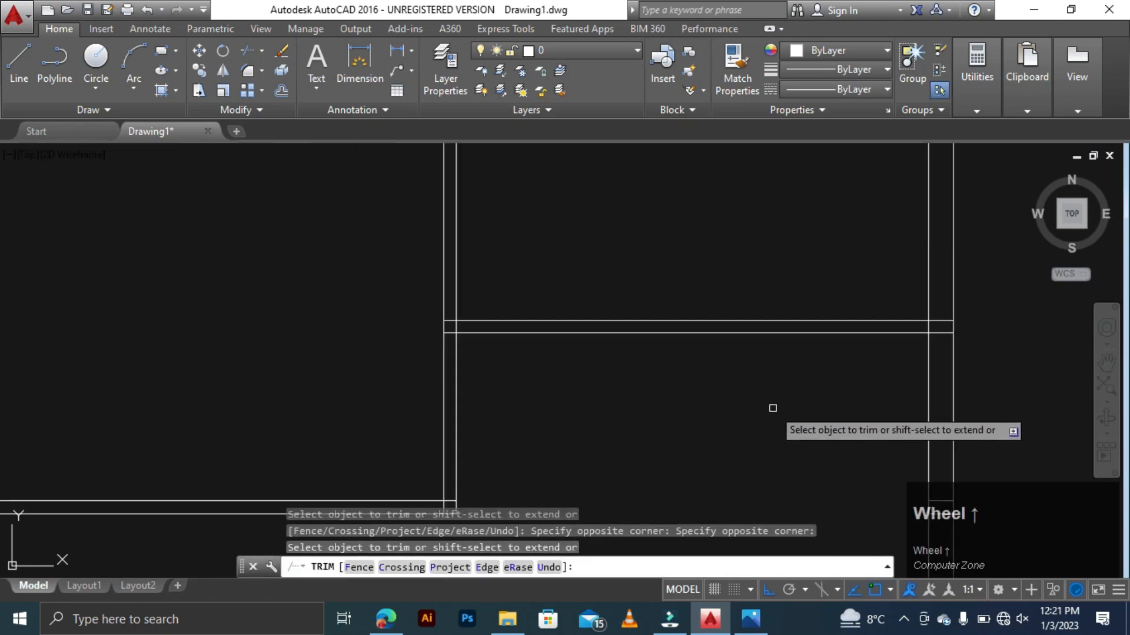
scroll(788, 406, "down", 6)
scroll(617, 274, "up", 5)
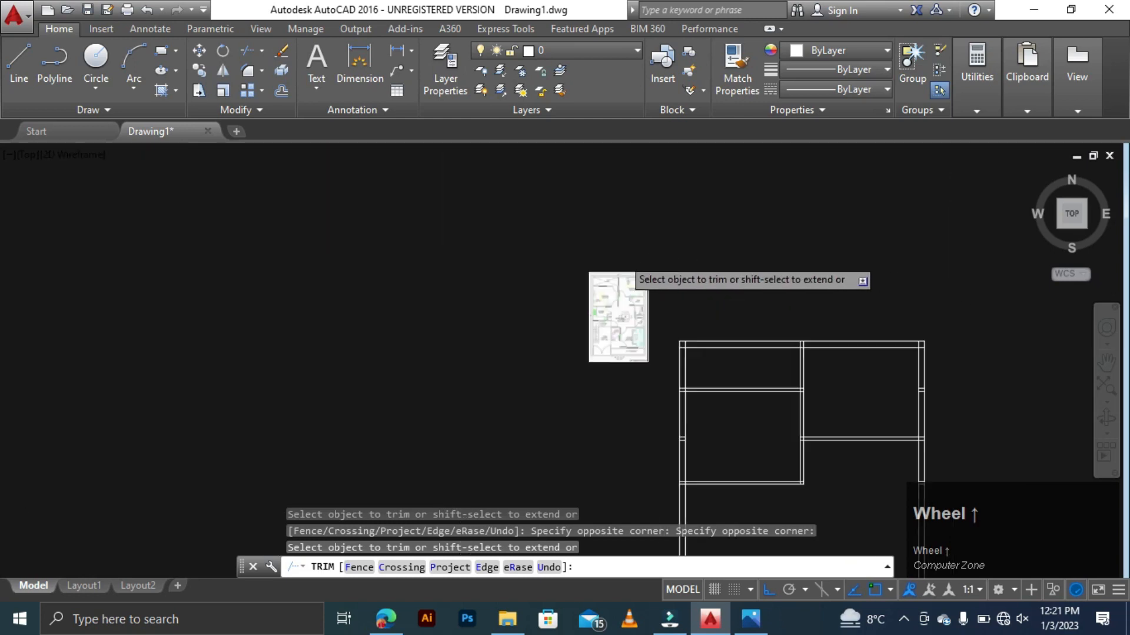
scroll(629, 339, "up", 6)
scroll(906, 399, "down", 3)
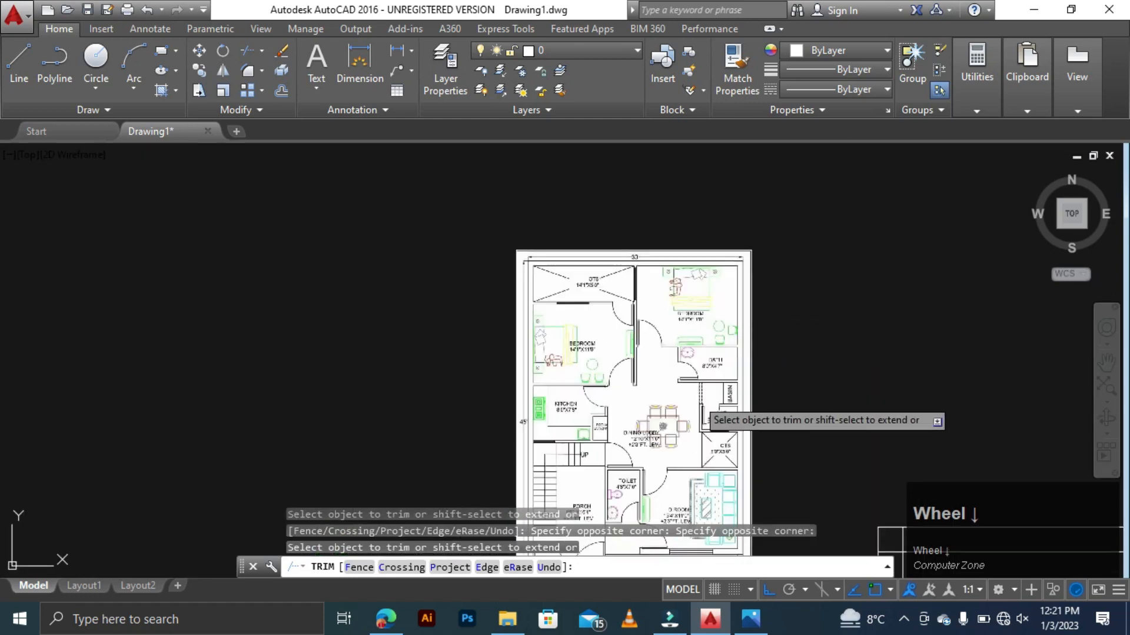
scroll(693, 369, "up", 3)
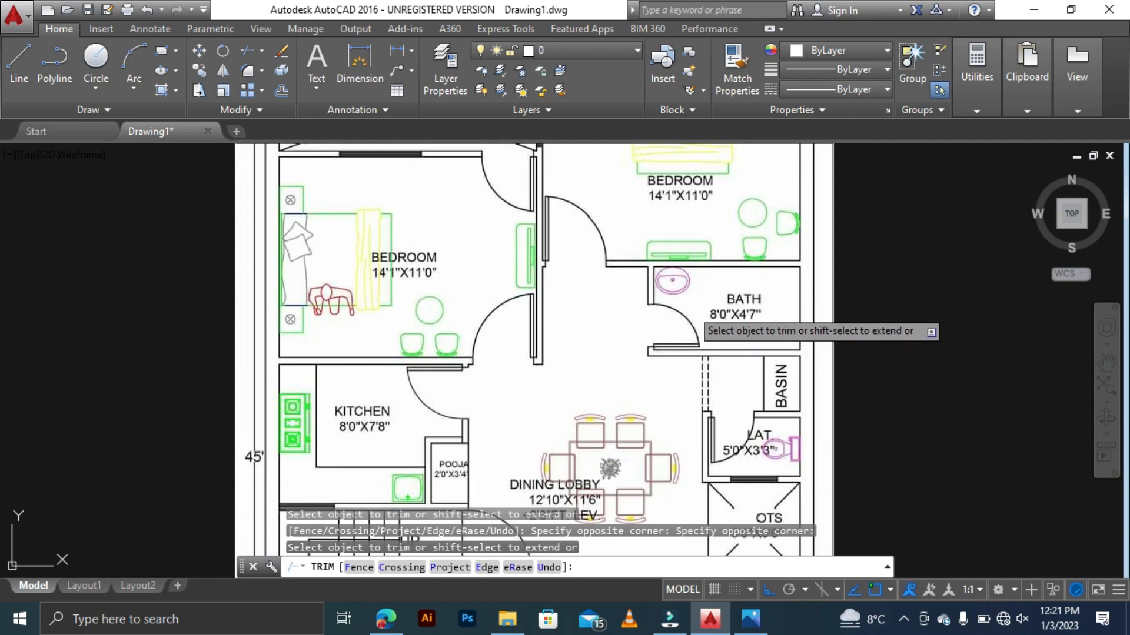
scroll(653, 236, "down", 10)
scroll(742, 312, "down", 4)
scroll(807, 329, "up", 6)
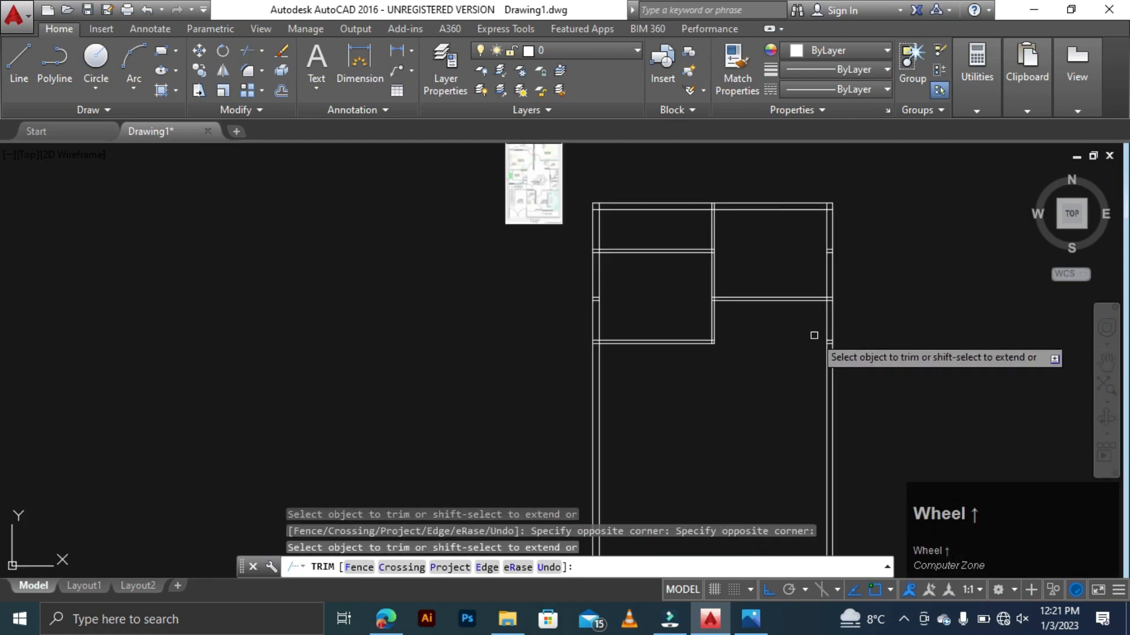
key("Escape")
key("Escape")
- Offset the lower line of the right-hand bedroom's bottom wall 4'7" downward to set the bath's depth
type("o")
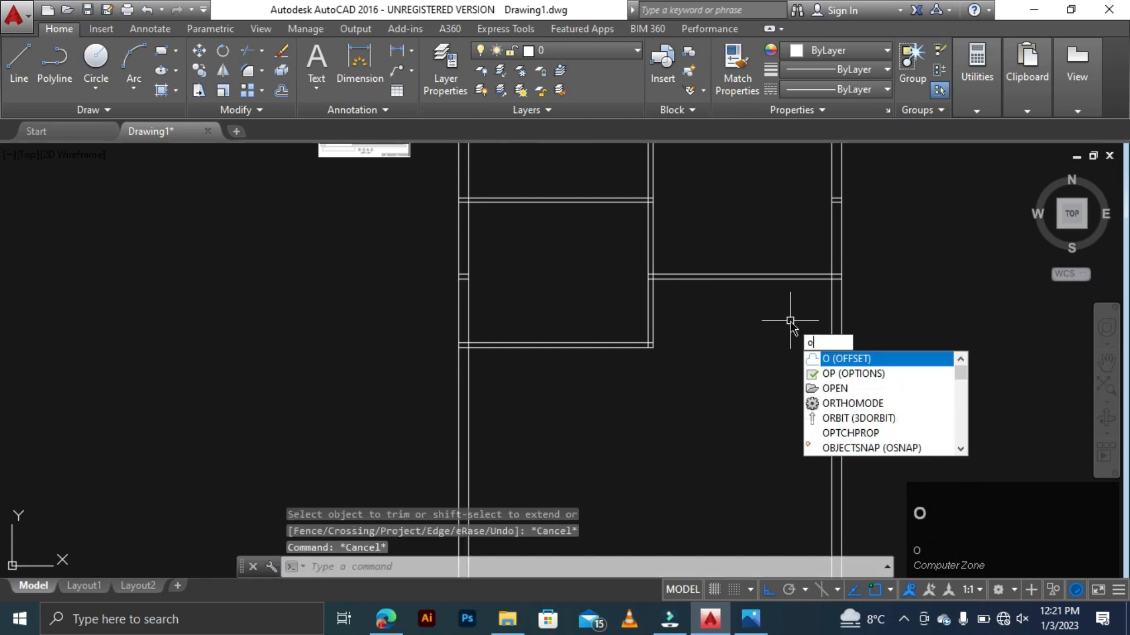
key("space")
type("4'7\"")
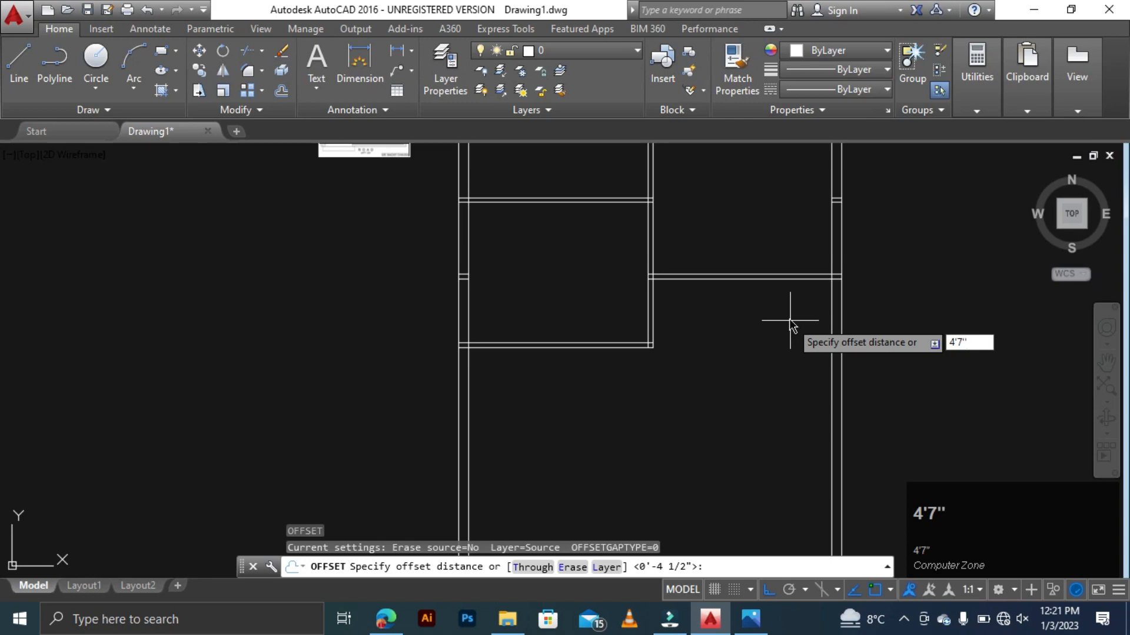
key("BackSpace")
key("space")
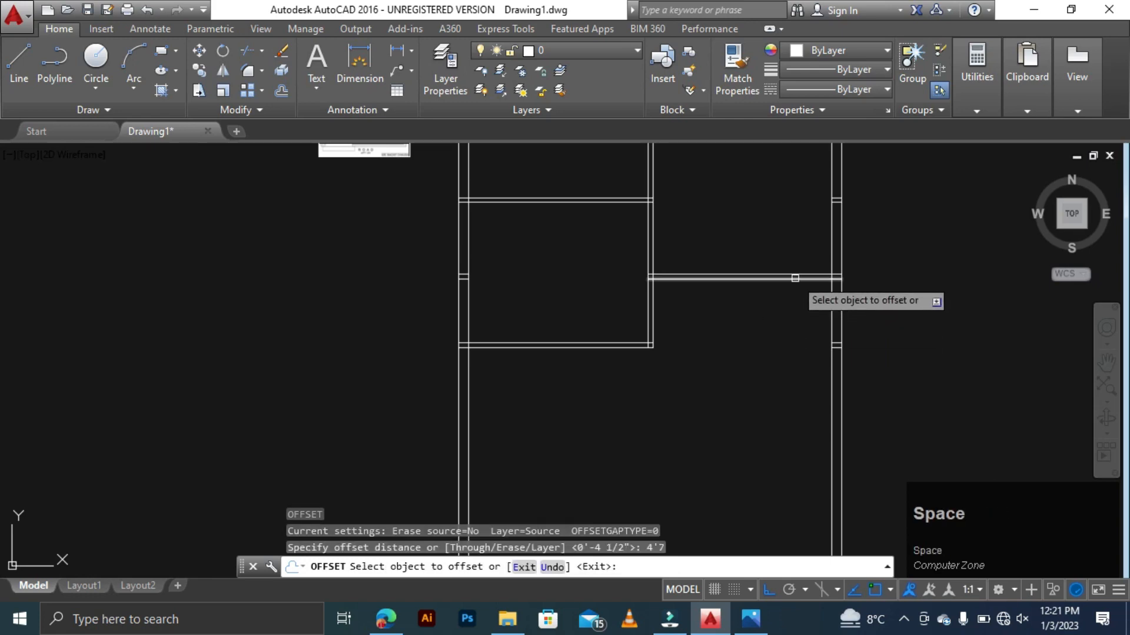
left_click(801, 278)
left_click(811, 344)
key("Escape")
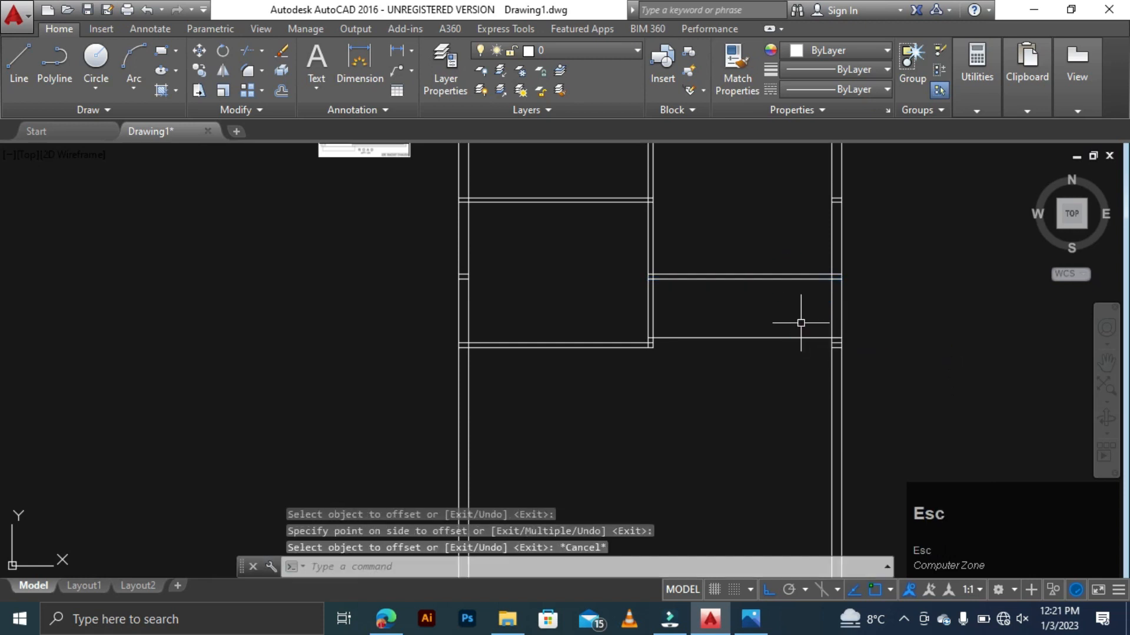
- Offset the line at the bottom of the bath 4.5" downward to form the bath's lower wall
type("o")
key("space")
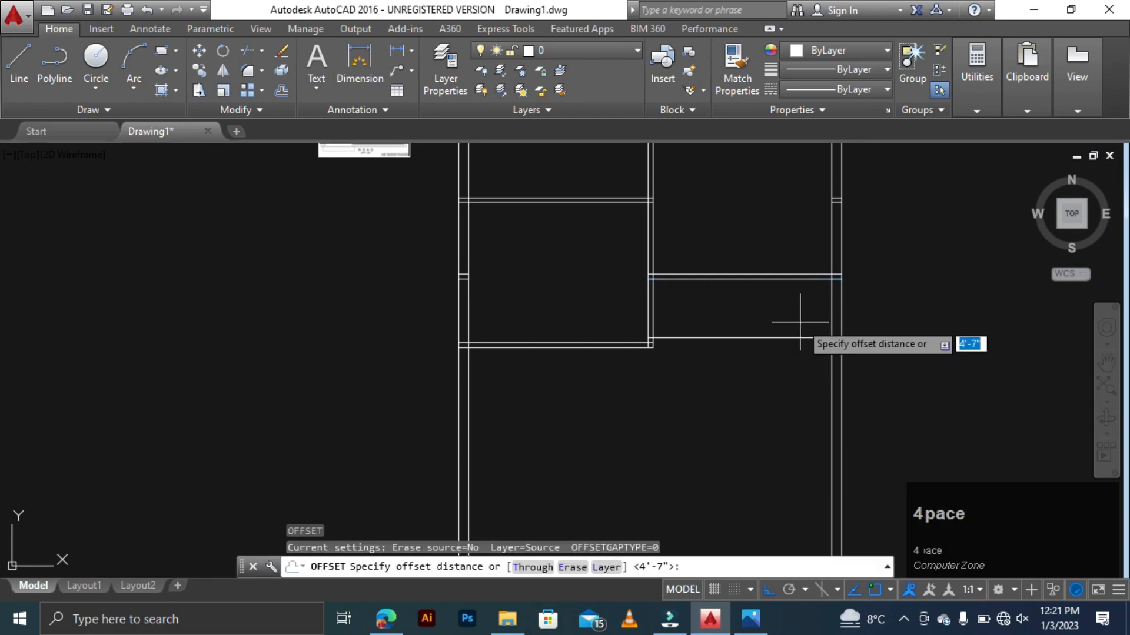
type("4.5")
key("space")
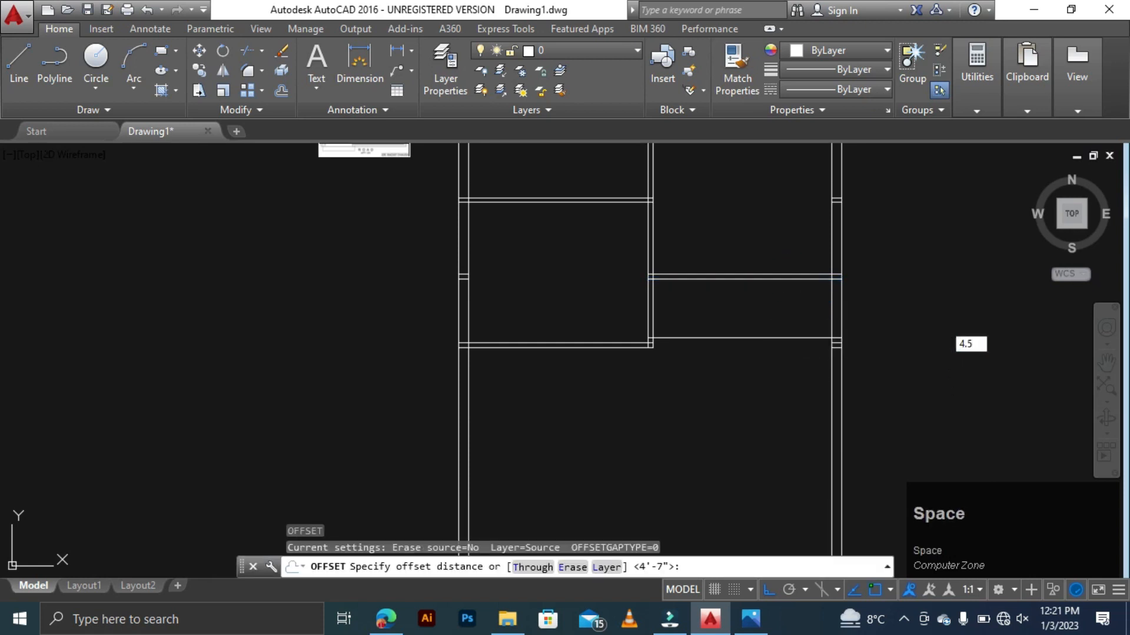
left_click(798, 337)
left_click(795, 387)
scroll(834, 306, "up", 5)
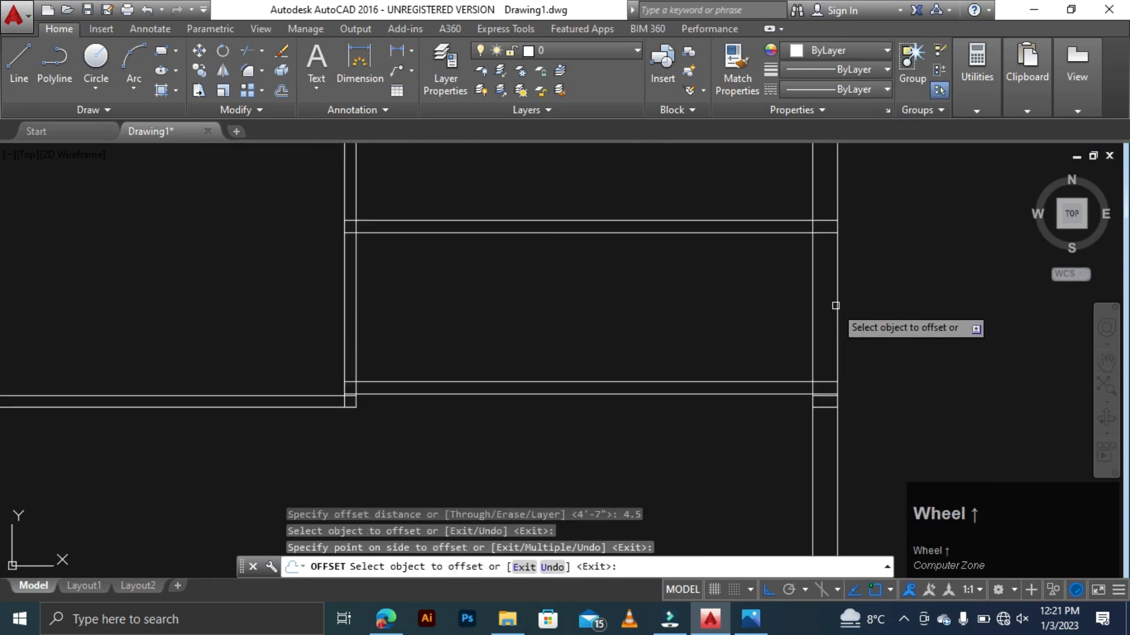
key("Escape")
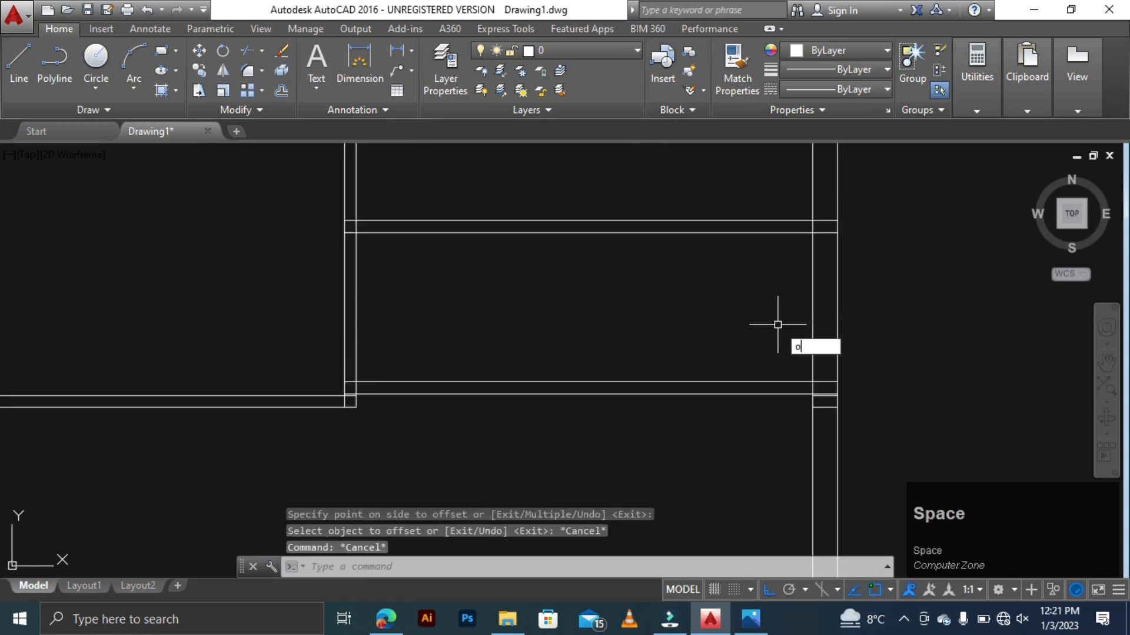
- Offset the inner line of the right outer wall 8' to the left to set the bath's width
type("o")
key("space")
type("8")
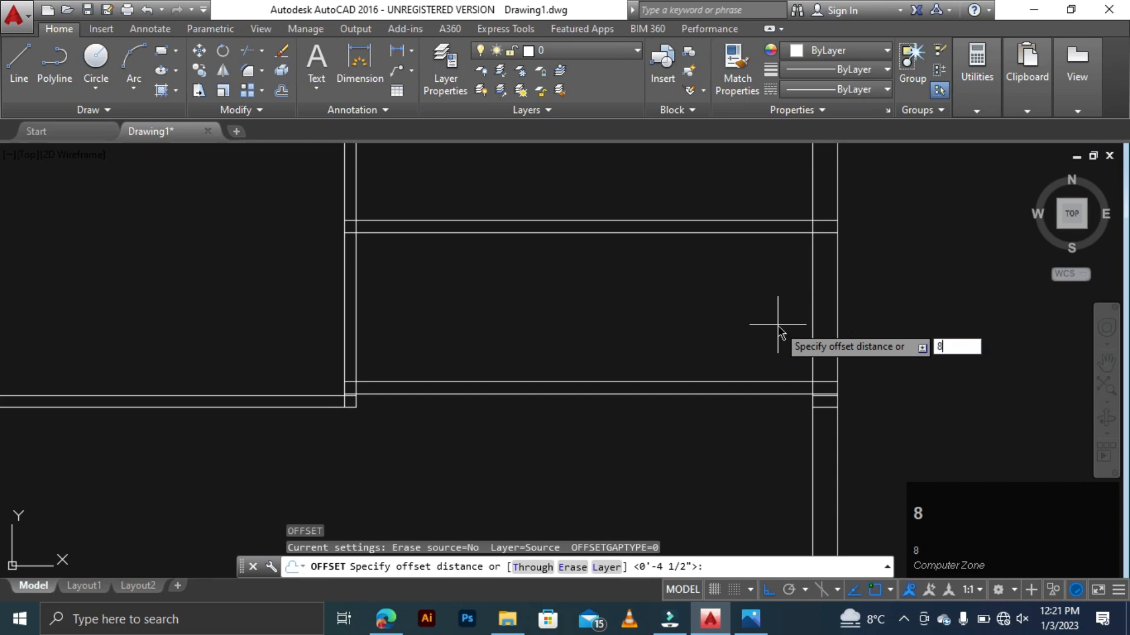
type("'")
key("space")
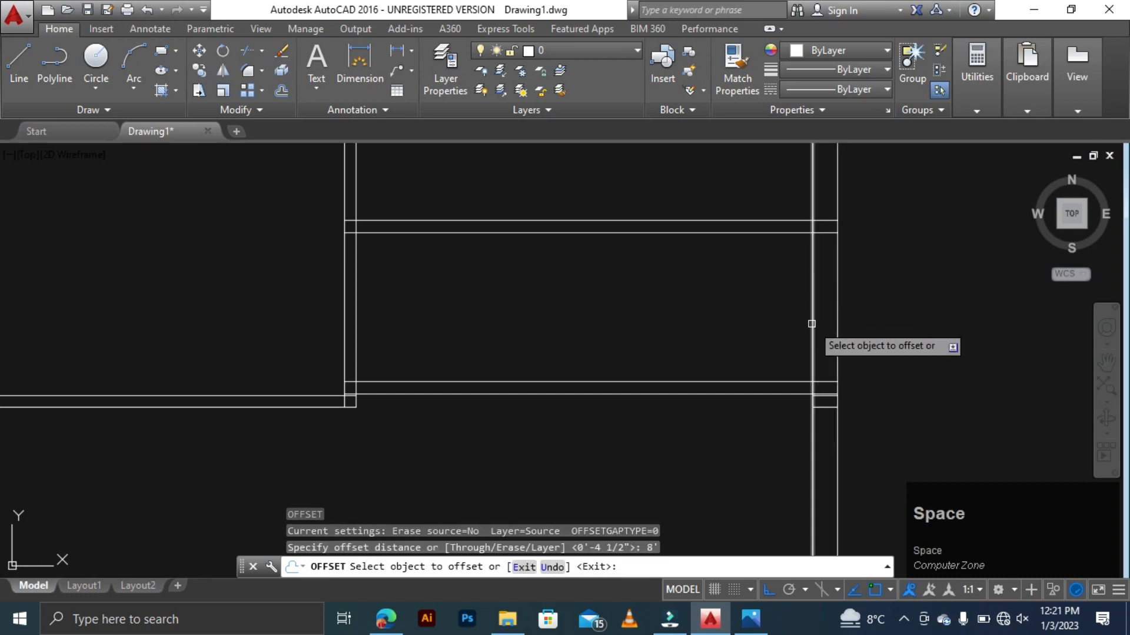
left_click(812, 323)
left_click(718, 308)
key("Escape")
key("Escape")
key("Escape")
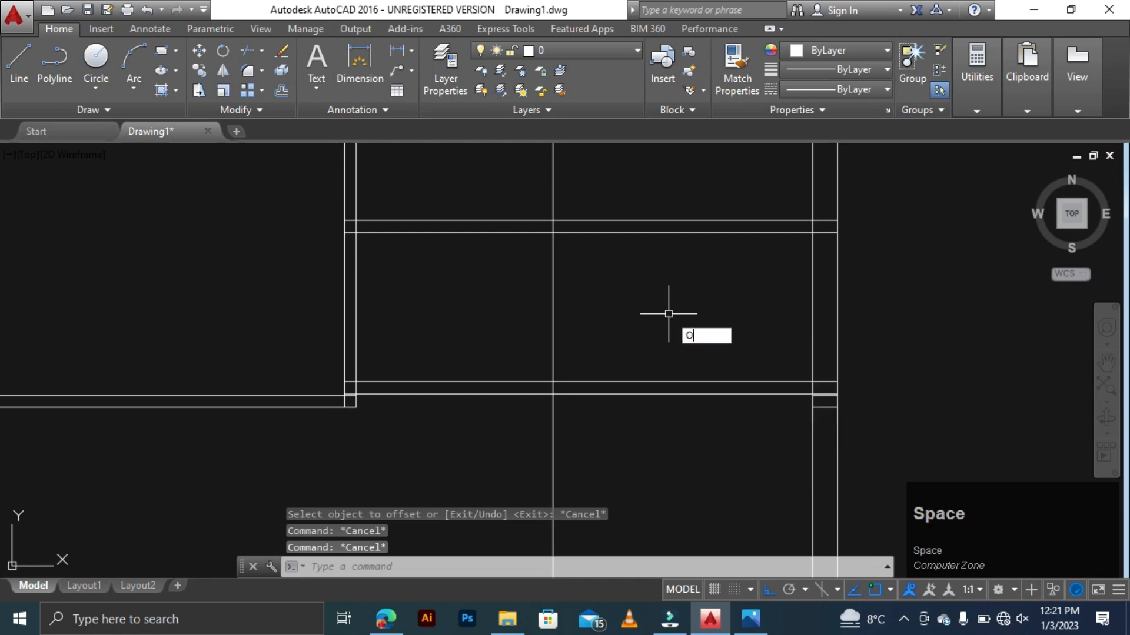
- Offset the bath's left boundary line 4.5" to the left to form its side wall
type("O")
key("space")
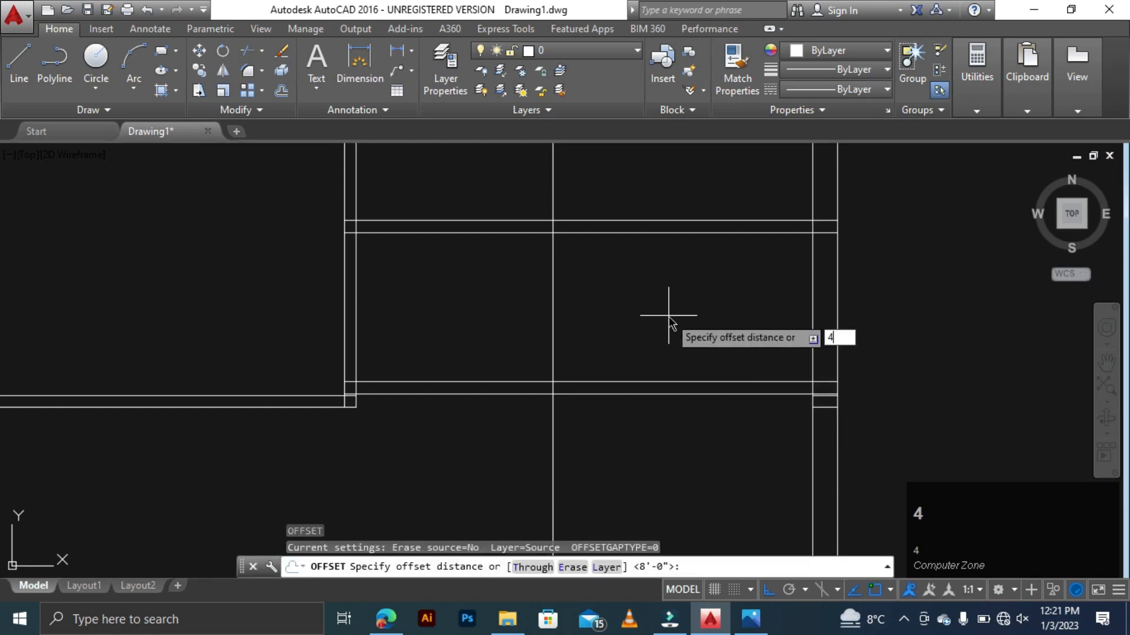
type("4.5")
key("space")
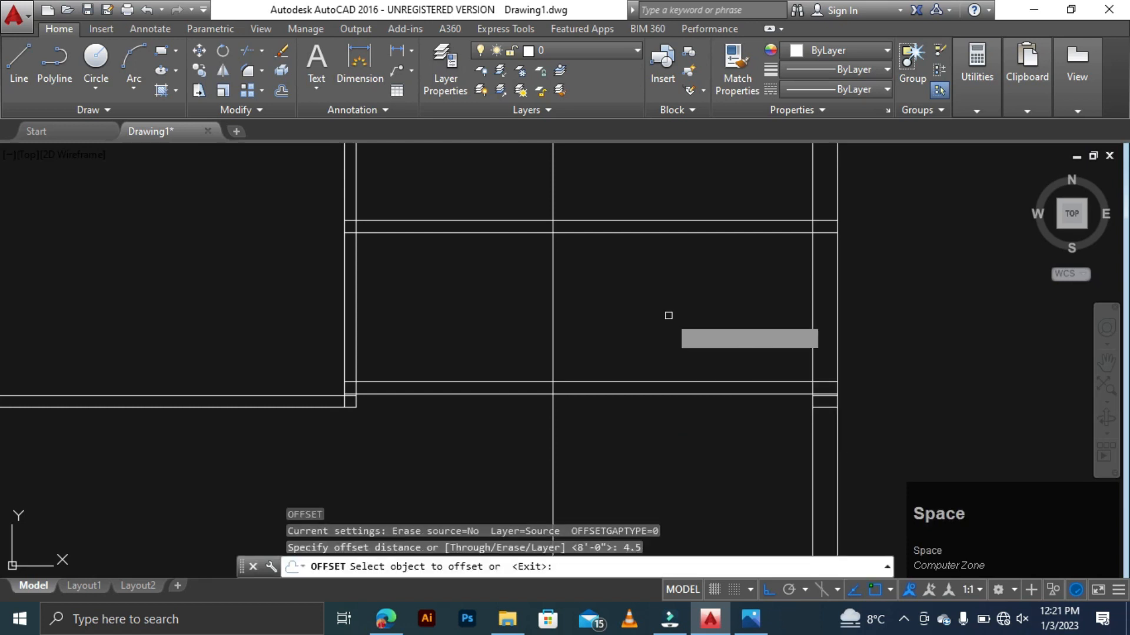
left_click(553, 333)
left_click(510, 323)
key("Escape")
key("Escape")
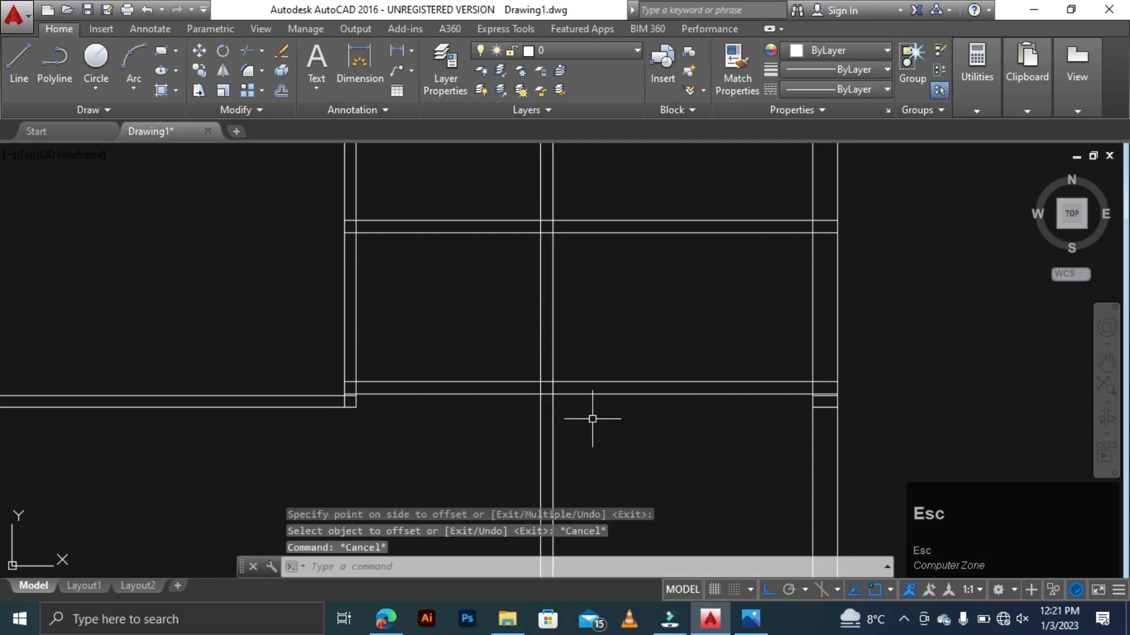
- Trim the bath's lower wall lines left of its side wall and the side wall lines running below the bath
key("space")
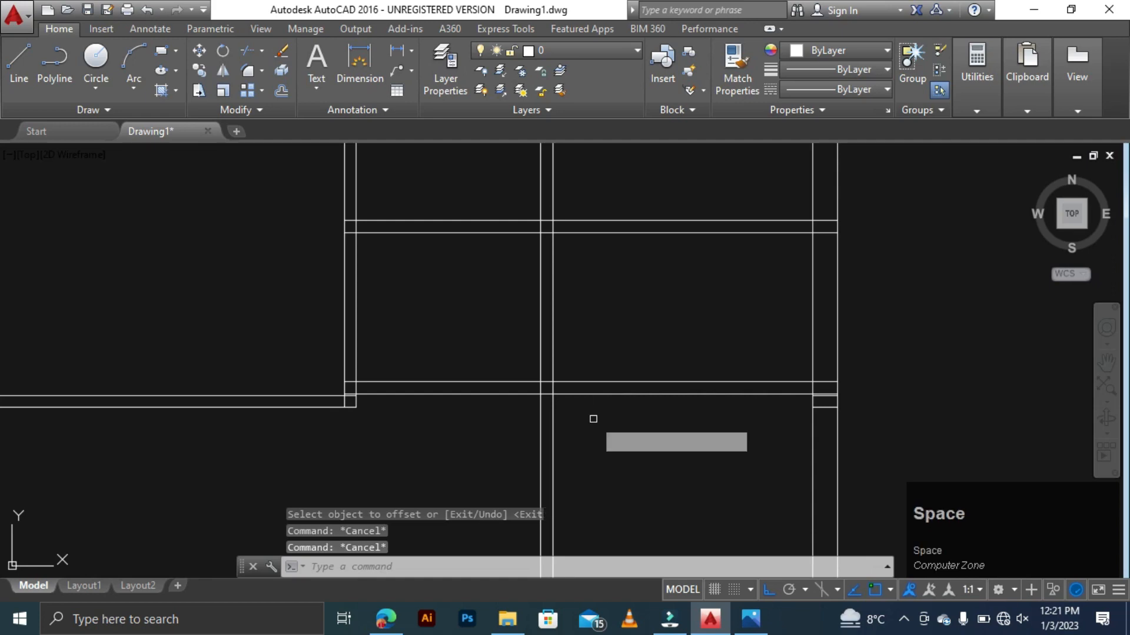
key("space")
left_click(455, 330)
left_click(412, 470)
left_click(595, 492)
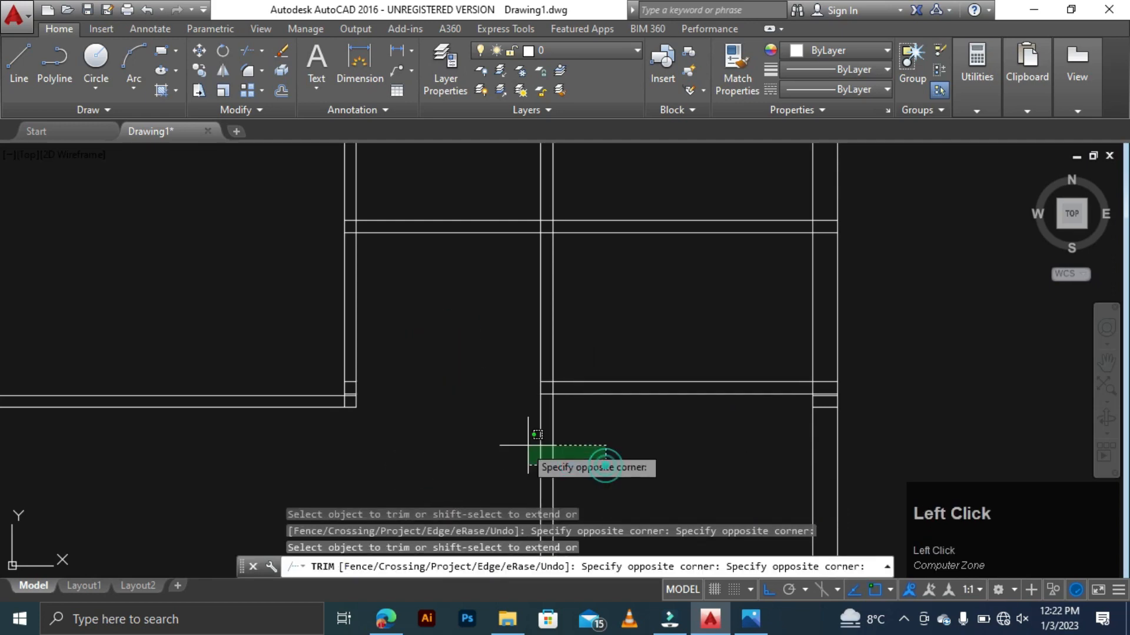
left_click(512, 449)
- Trim the bath's side wall lines where they run up through the right-hand bedroom
scroll(610, 449, "down", 3)
scroll(614, 365, "up", 3)
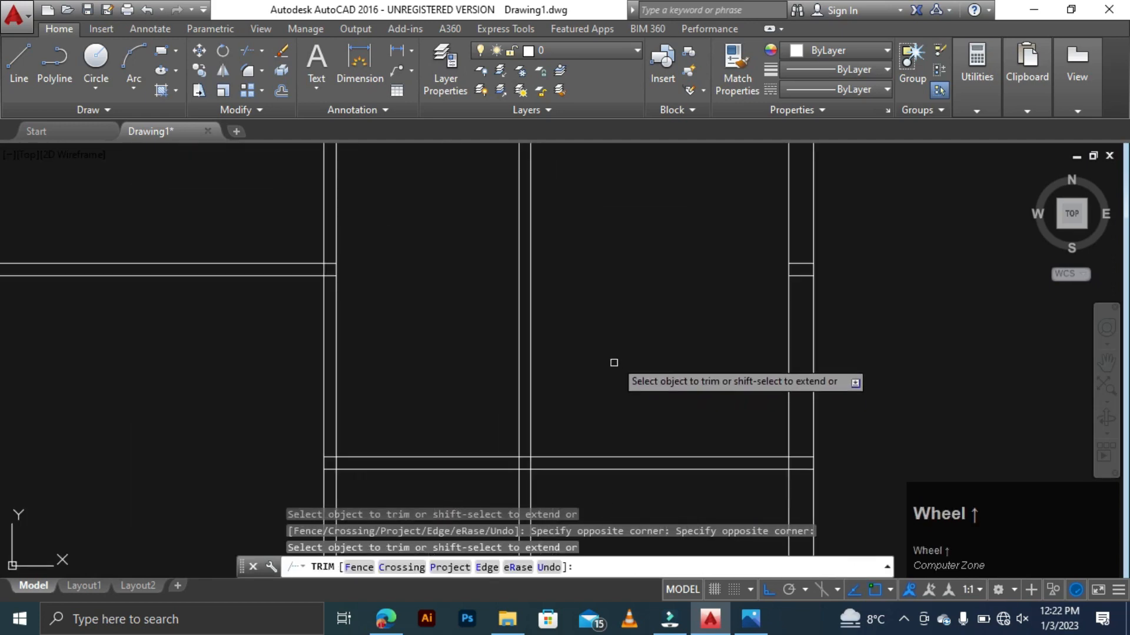
left_click(620, 351)
left_click(471, 404)
scroll(636, 450, "down", 3)
scroll(610, 386, "up", 3)
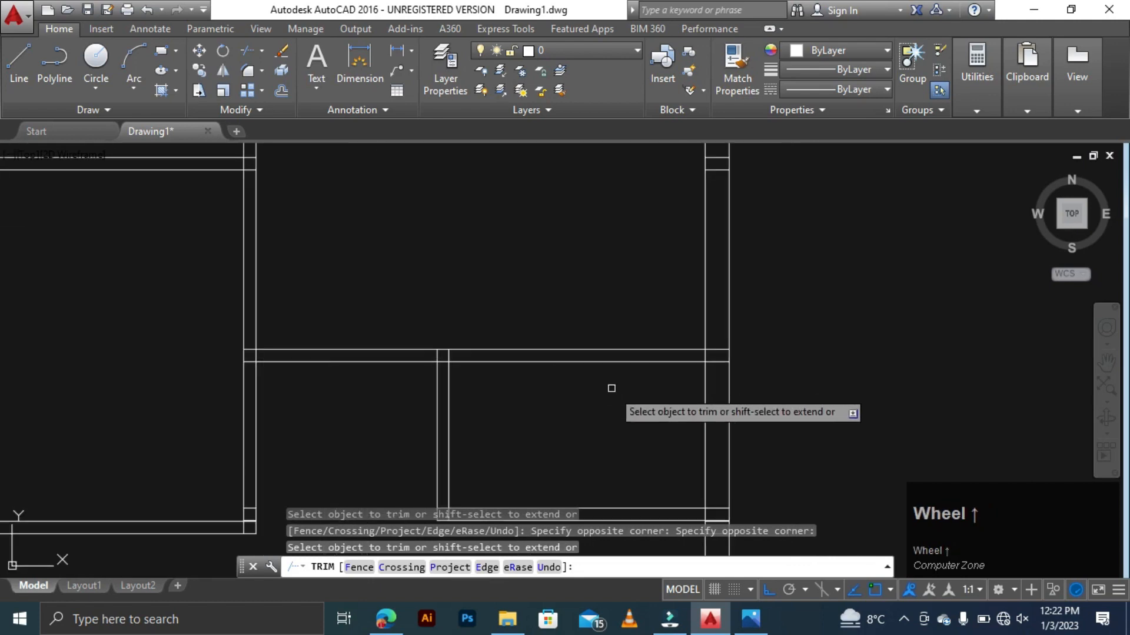
scroll(653, 265, "down", 3)
scroll(660, 376, "up", 5)
key("Escape")
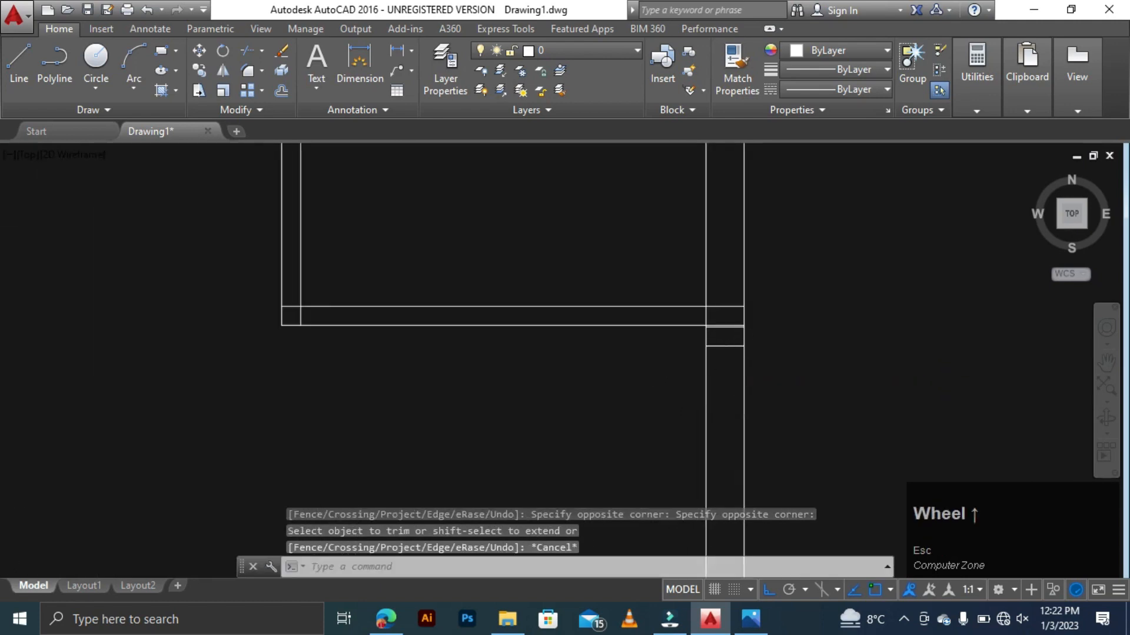
- Delete the two leftover short lines inside the right outer wall just below the bath's lower wall
scroll(733, 338, "up", 5)
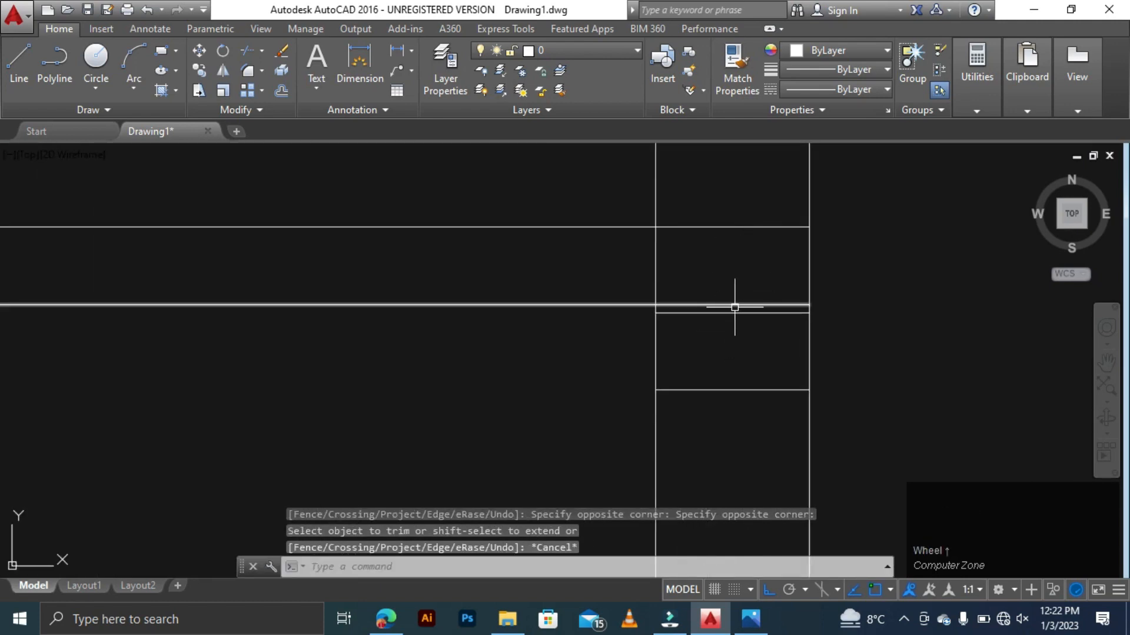
left_click(733, 313)
key("Delete")
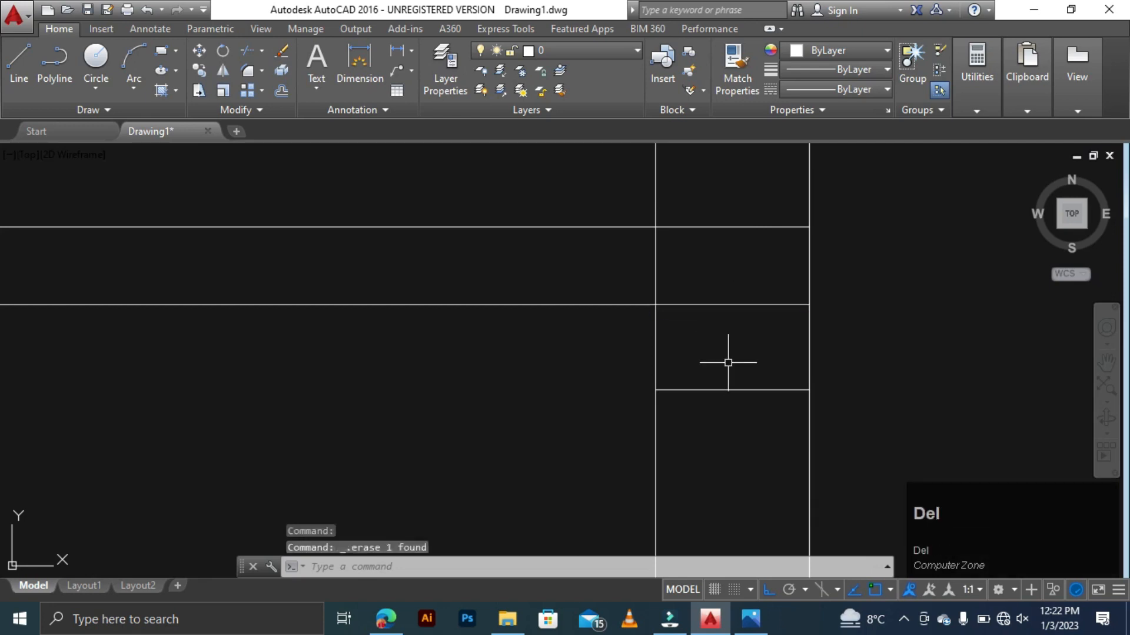
left_click(729, 371)
left_click(679, 426)
key("Delete")
scroll(678, 426, "down", 4)
scroll(816, 379, "down", 2)
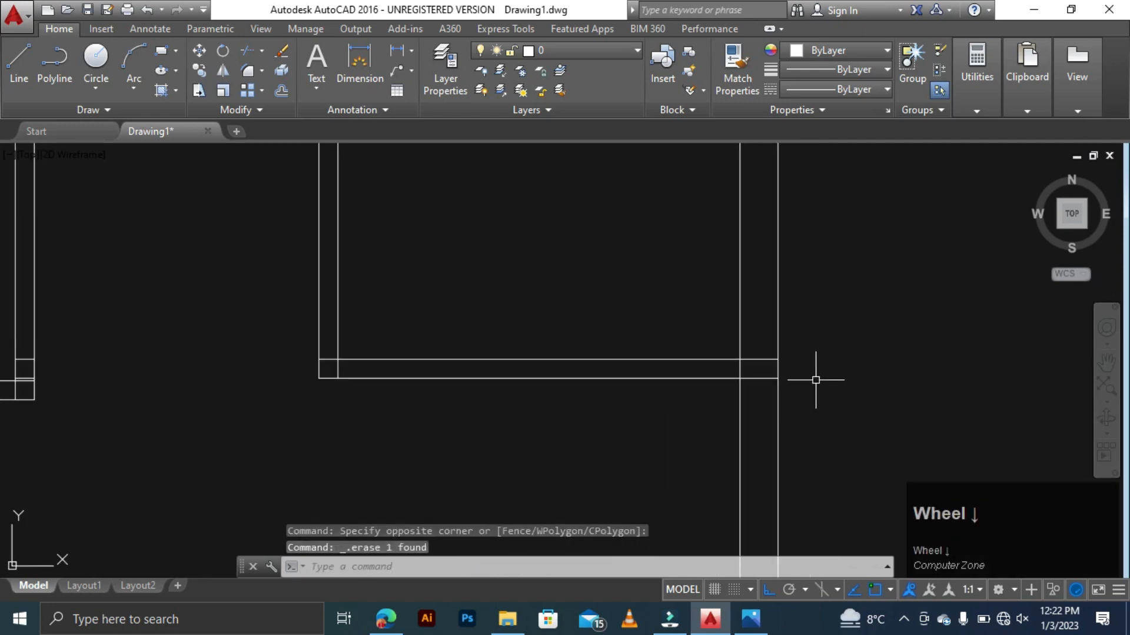
key("Escape")
key("Escape")
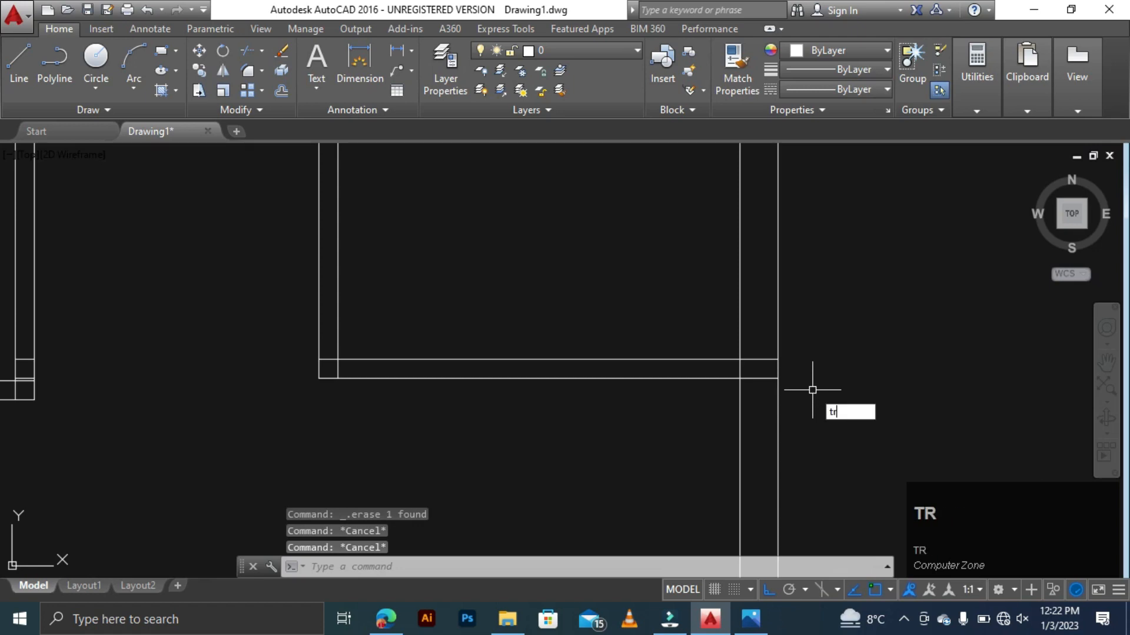
- Trim the bath's lower wall lines where they cross the right outer wall
type("tr")
key("space")
key("space")
left_click_drag(754, 330, 756, 393)
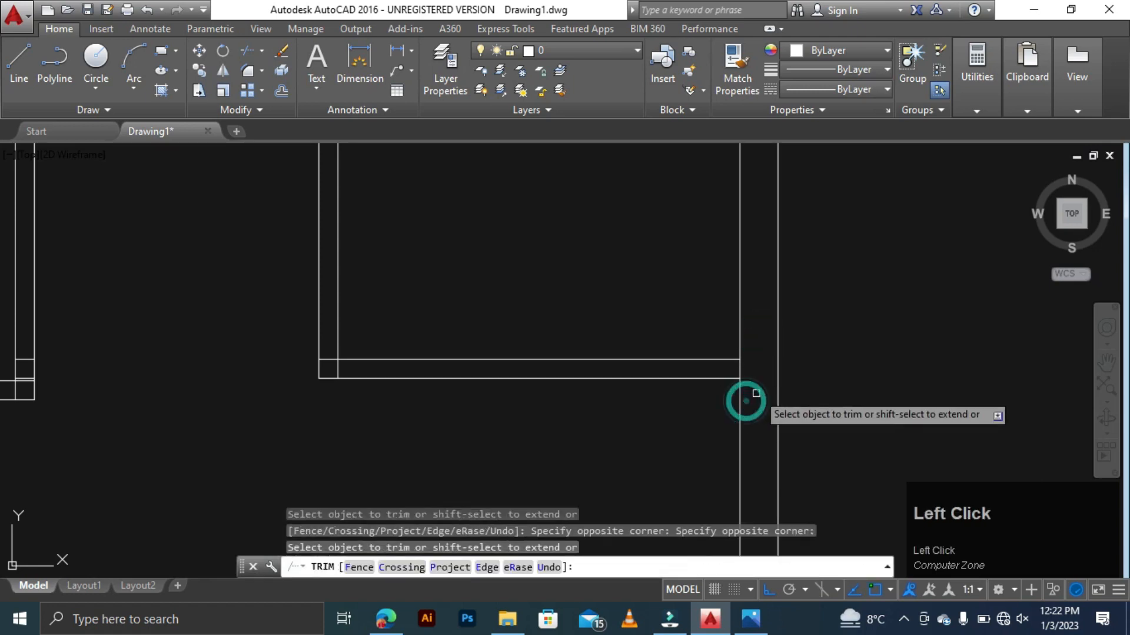
scroll(745, 400, "down", 6)
key("Escape")
- Check the kitchen's dimensions below the left-hand bedroom on the reference floor plan image
scroll(574, 262, "up", 4)
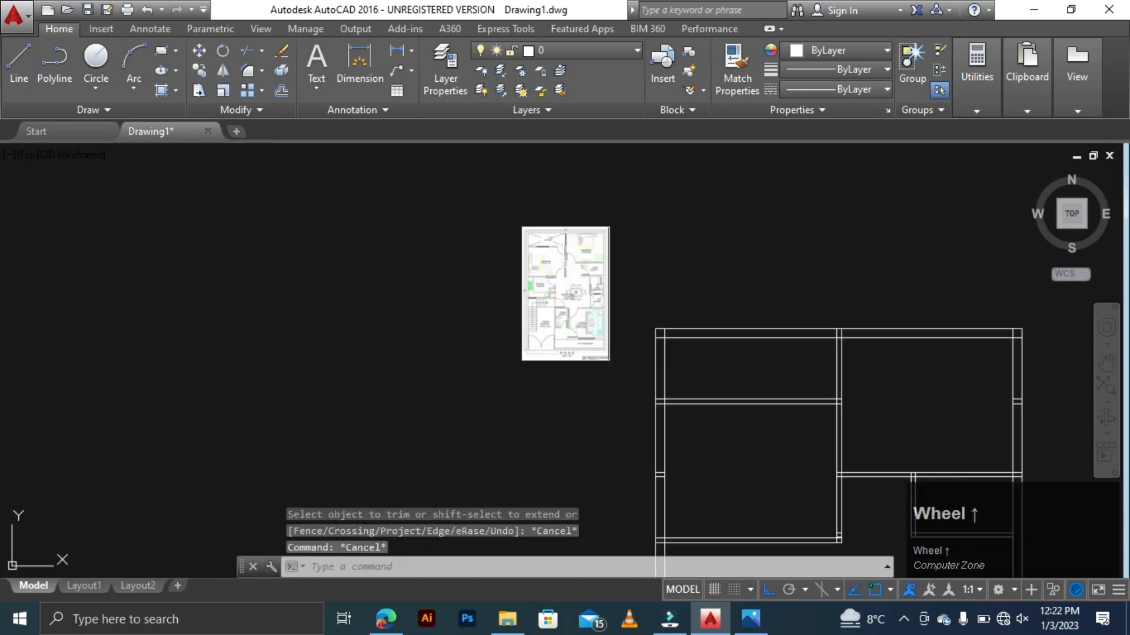
scroll(574, 272, "up", 5)
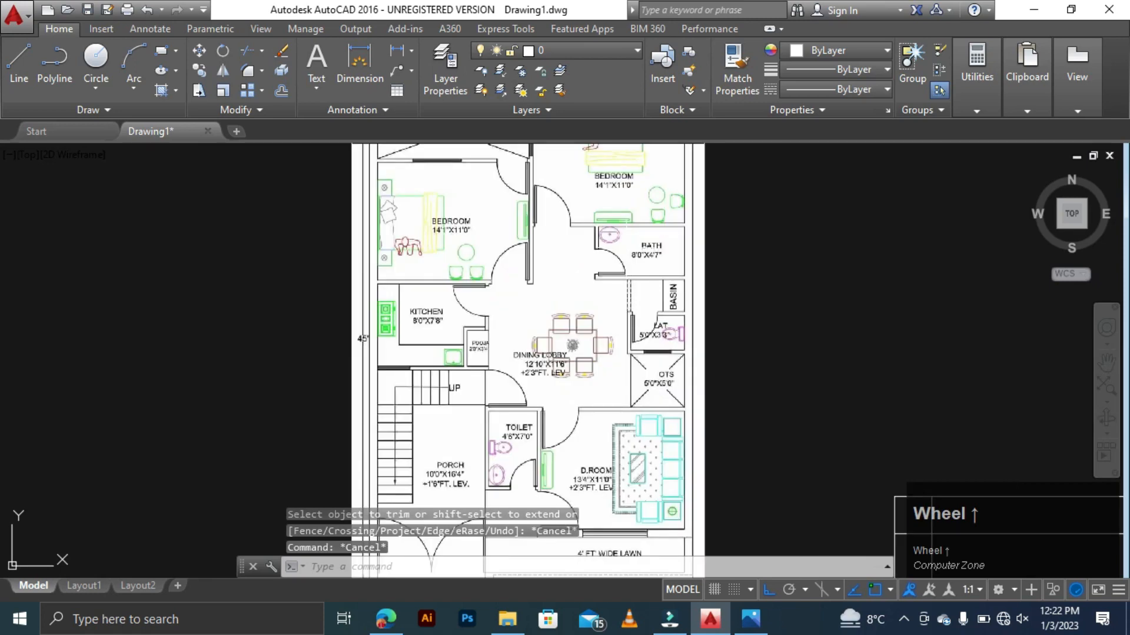
scroll(766, 419, "down", 2)
scroll(766, 419, "up", 2)
scroll(767, 418, "down", 2)
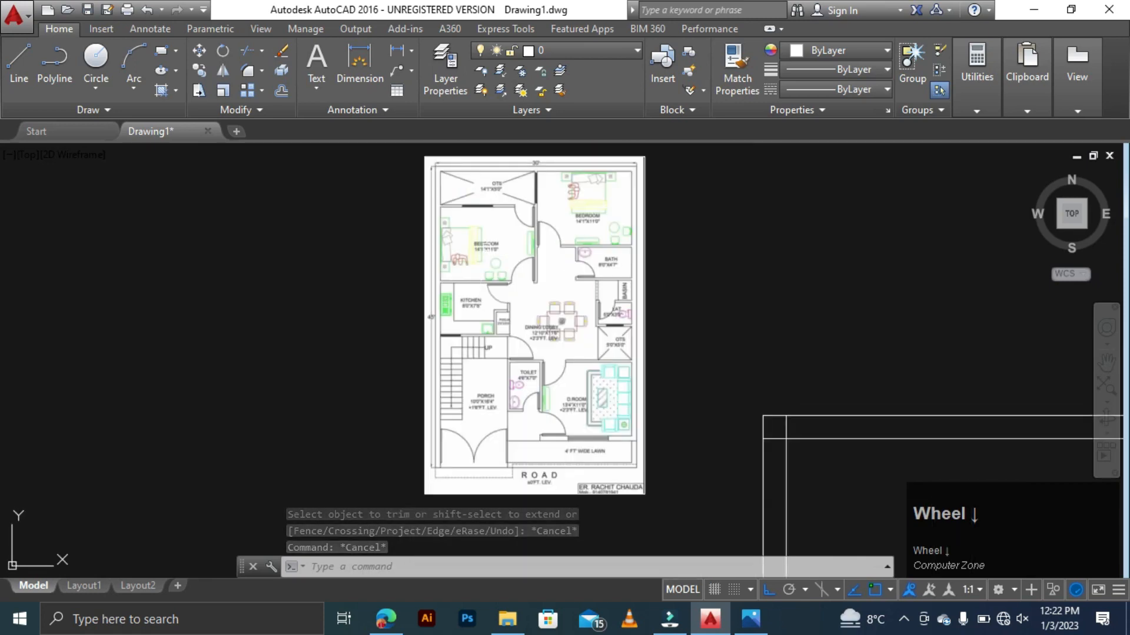
scroll(766, 419, "up", 2)
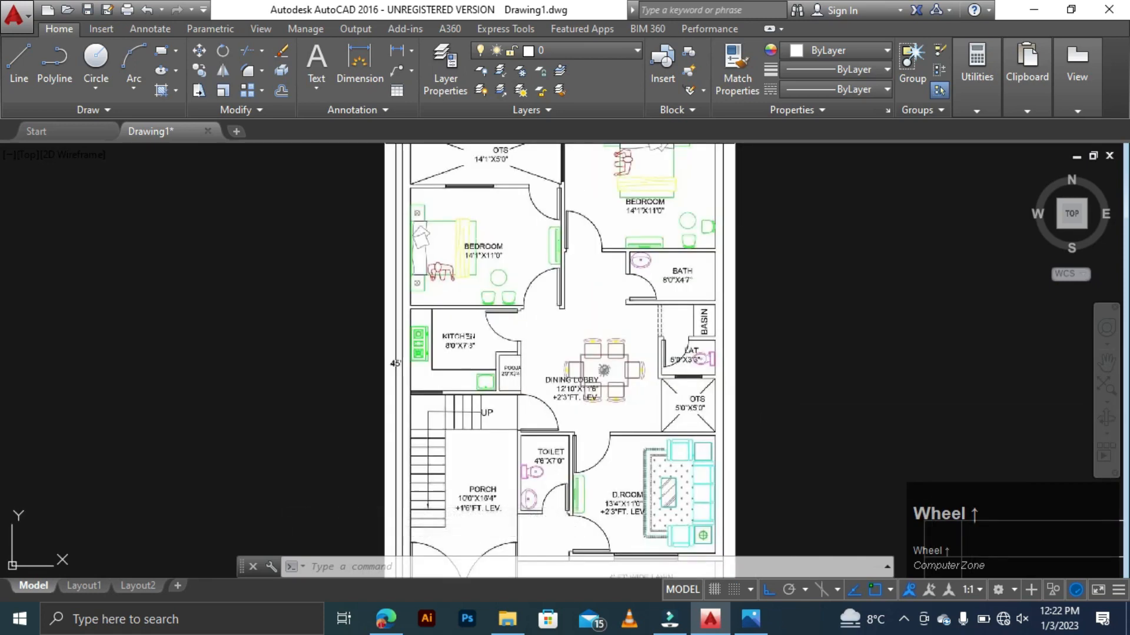
scroll(469, 333, "up", 3)
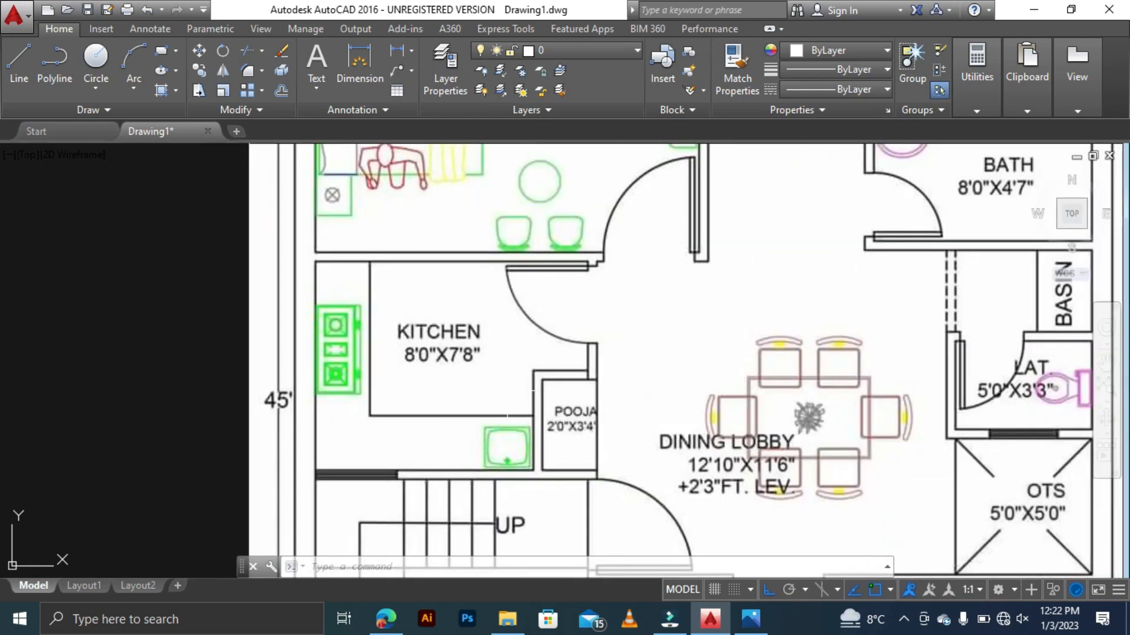
scroll(477, 226, "down", 5)
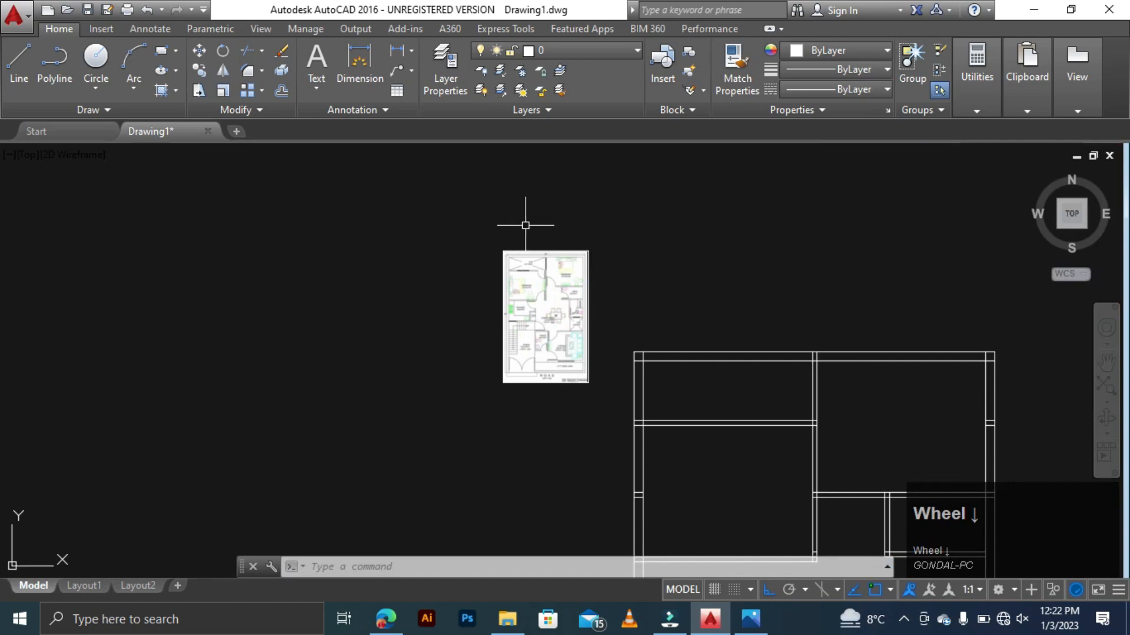
- Offset the inner line of the left outer wall 8' to the right to set the kitchen's width
scroll(525, 226, "down", 2)
scroll(586, 412, "up", 4)
key("Escape")
key("Escape")
key("Escape")
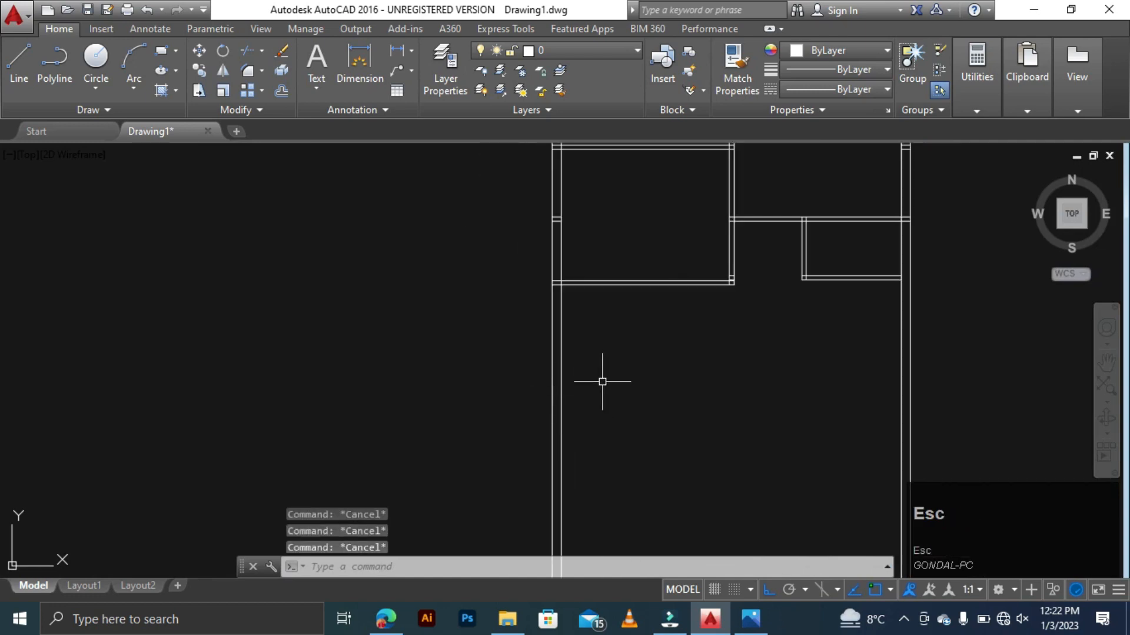
type("o")
key("space")
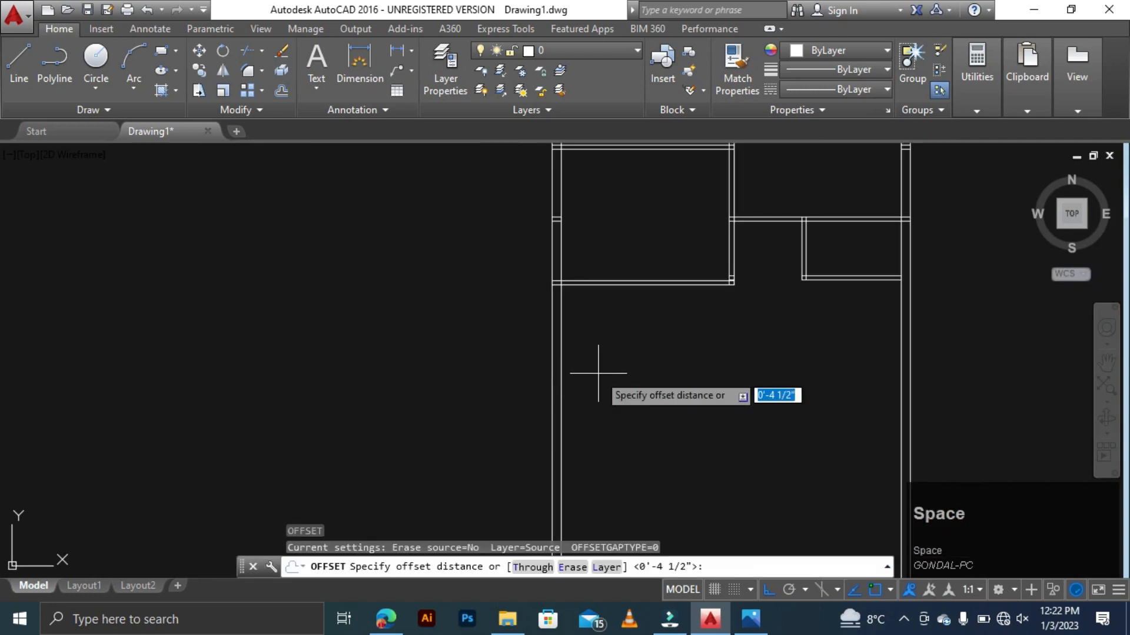
type("8")
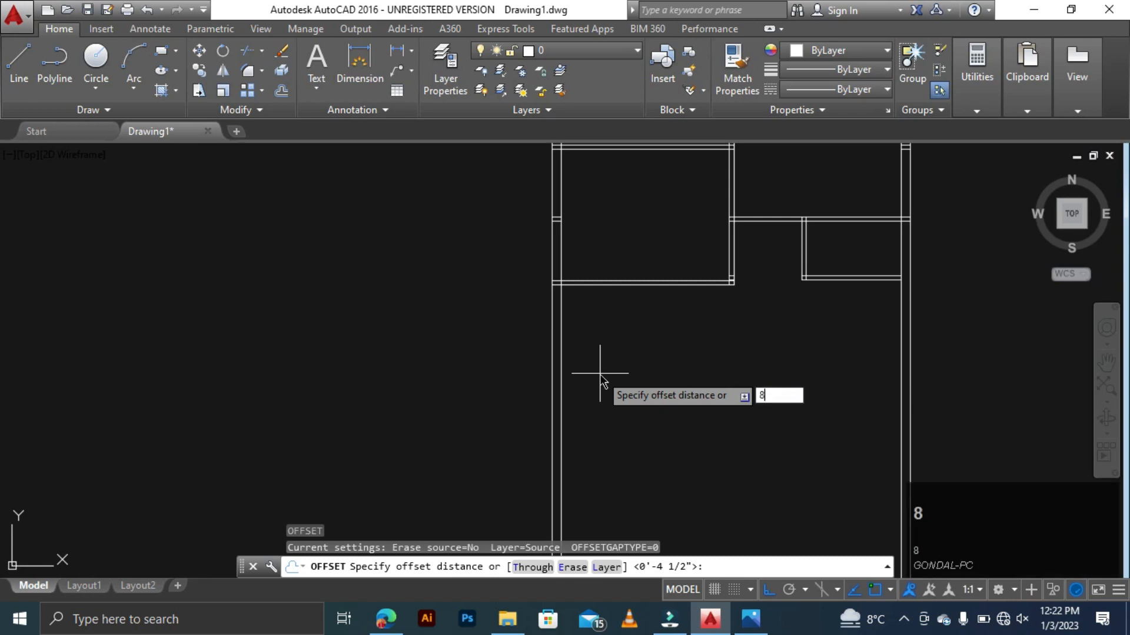
type("'")
key("space")
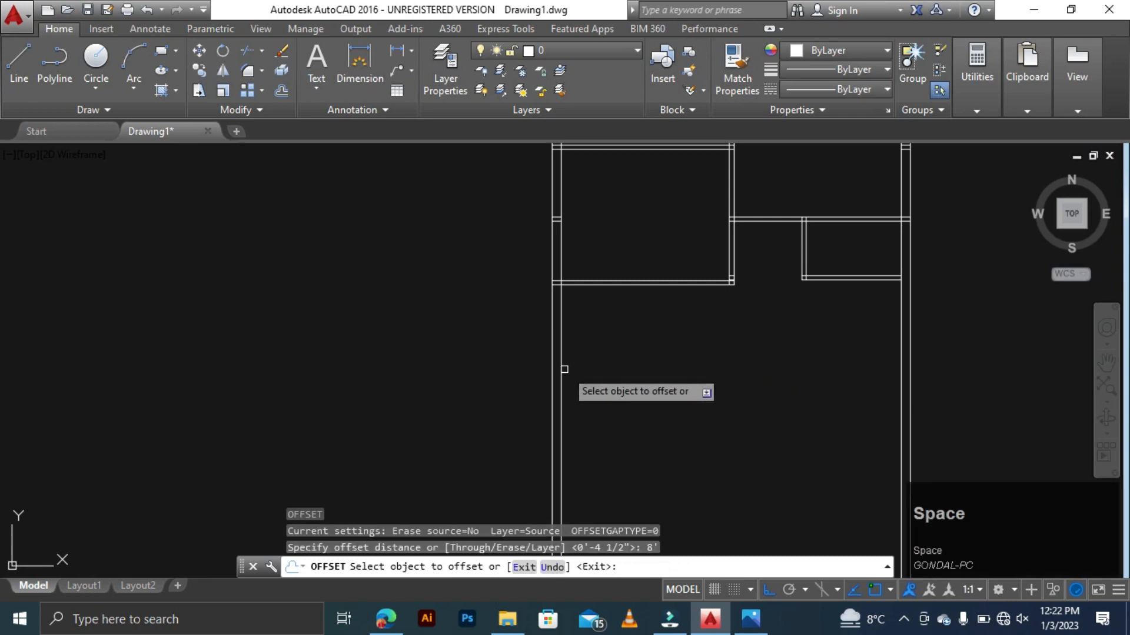
left_click(560, 369)
left_click(655, 373)
key("Escape")
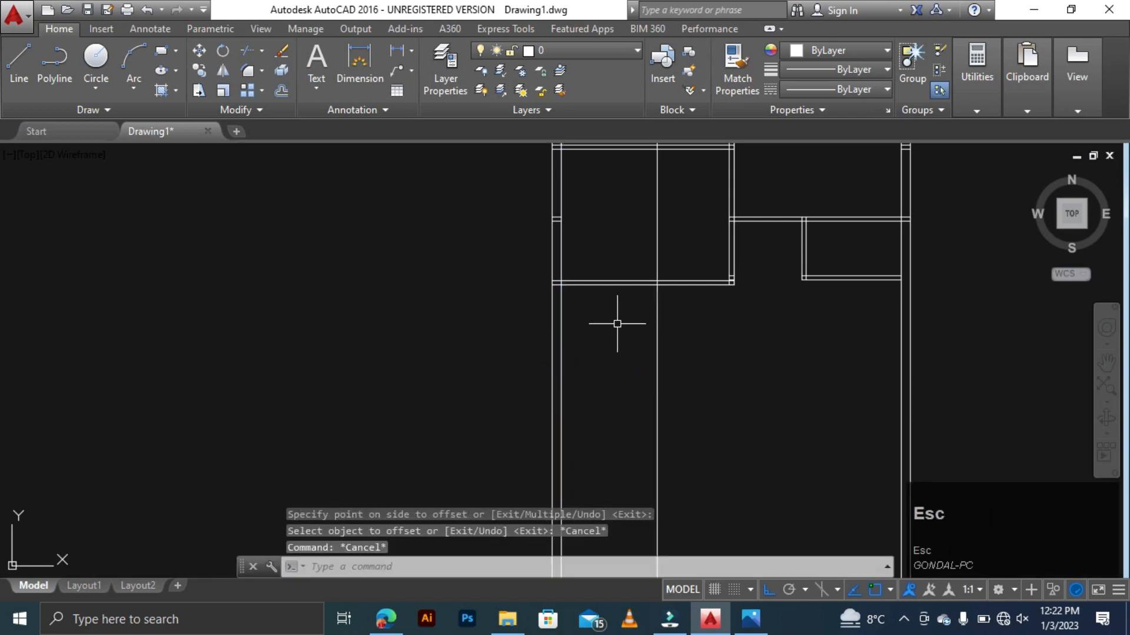
- Offset the kitchen's right boundary line 4.5" to the right to form its side wall
key("space")
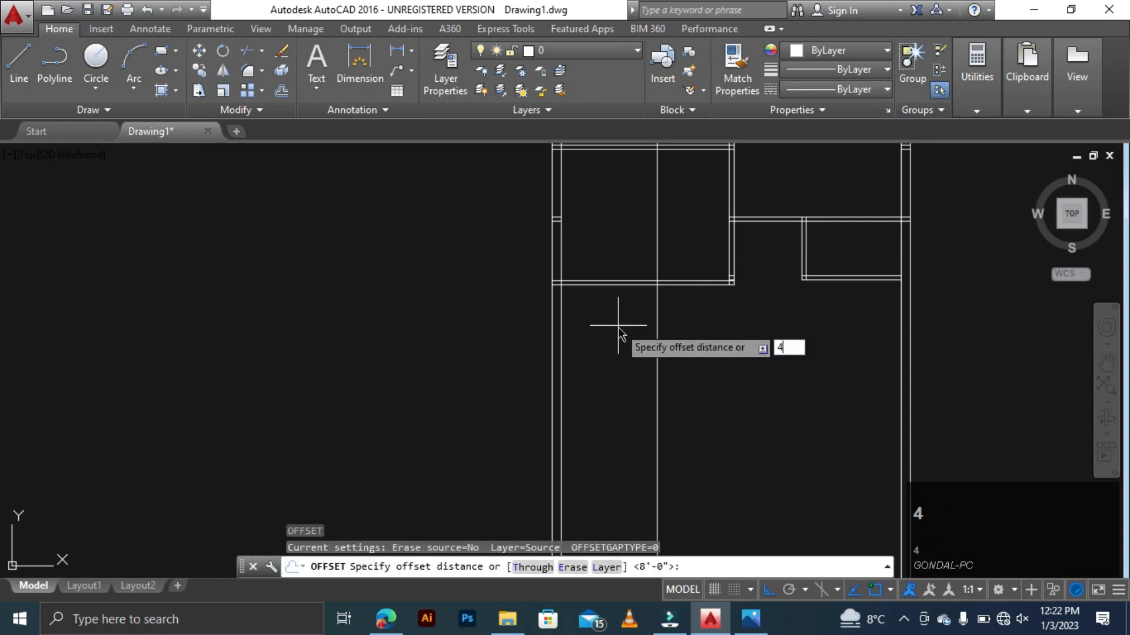
type("4.5")
key("space")
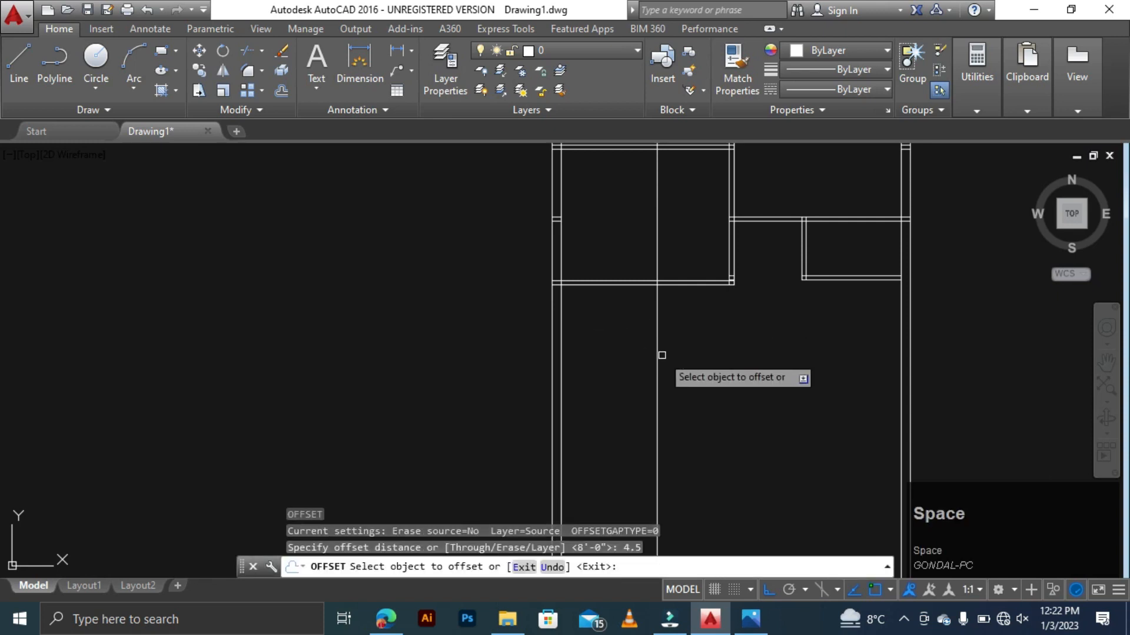
left_click(657, 354)
left_click(843, 414)
key("Escape")
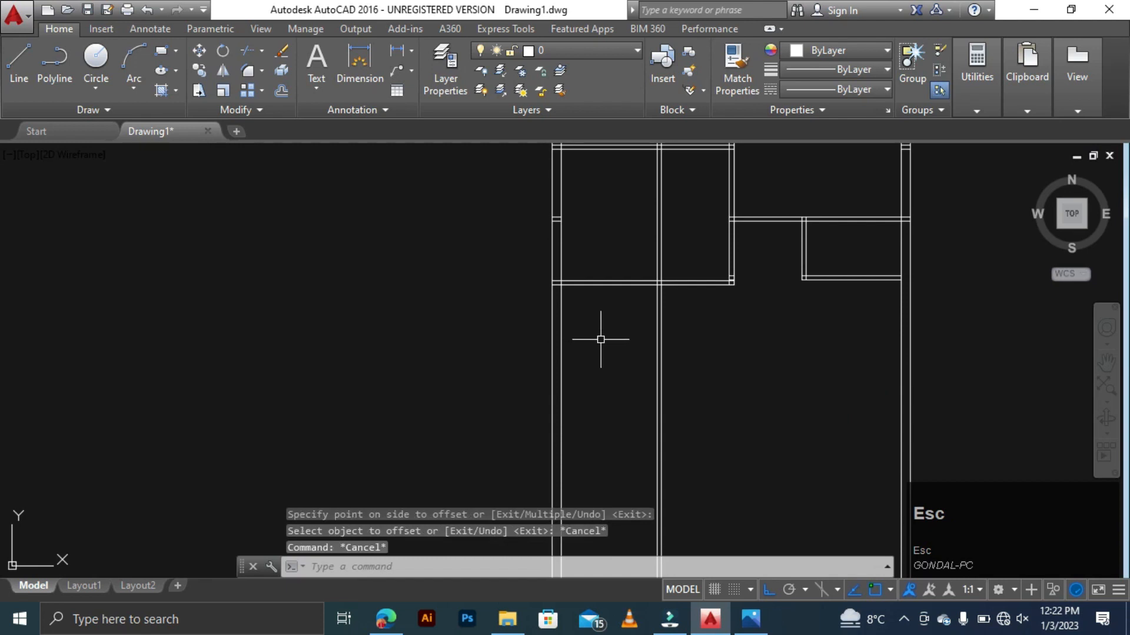
- Offset the lower line of the left-hand bedroom's bottom wall 7'8" downward to set the kitchen's depth, following the reference image
type("o")
key("space")
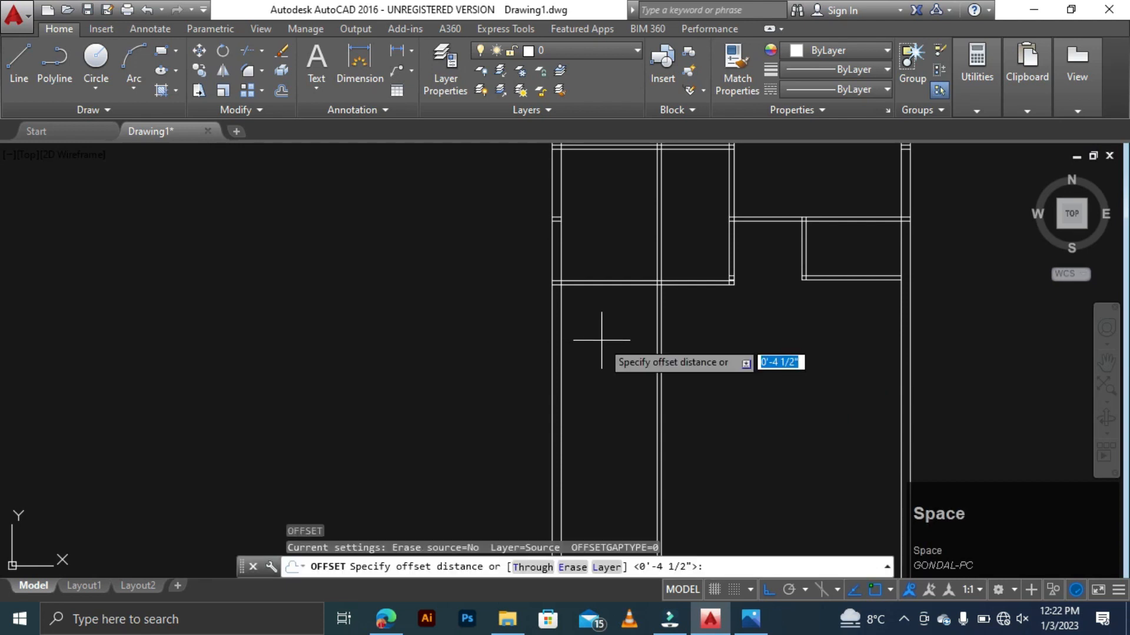
scroll(583, 320, "down", 3)
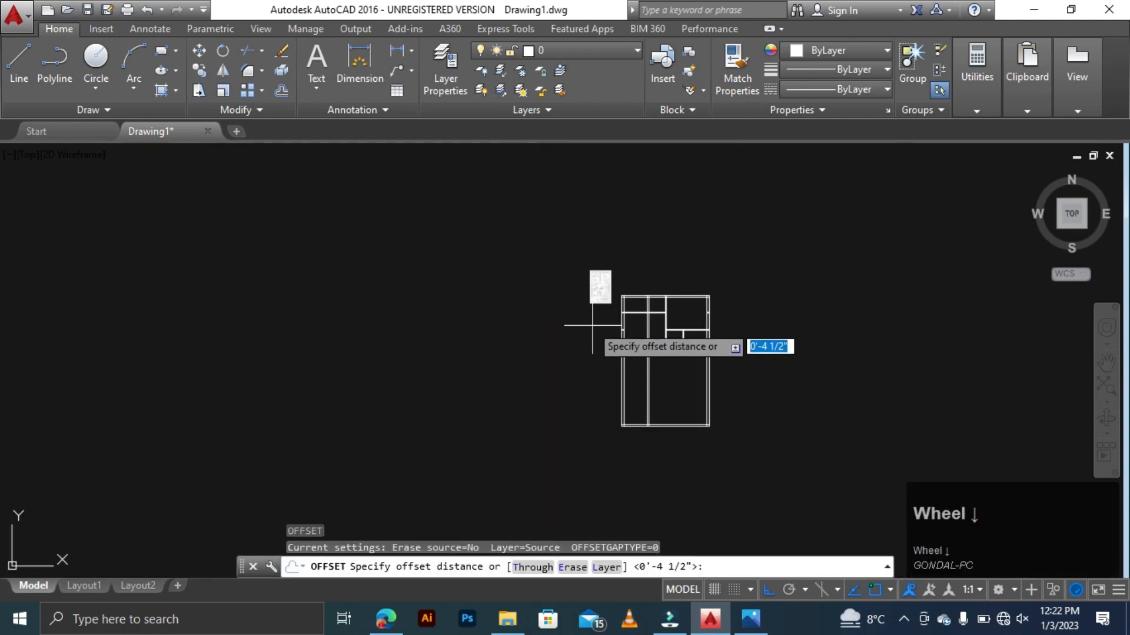
scroll(599, 250, "up", 2)
scroll(599, 247, "up", 5)
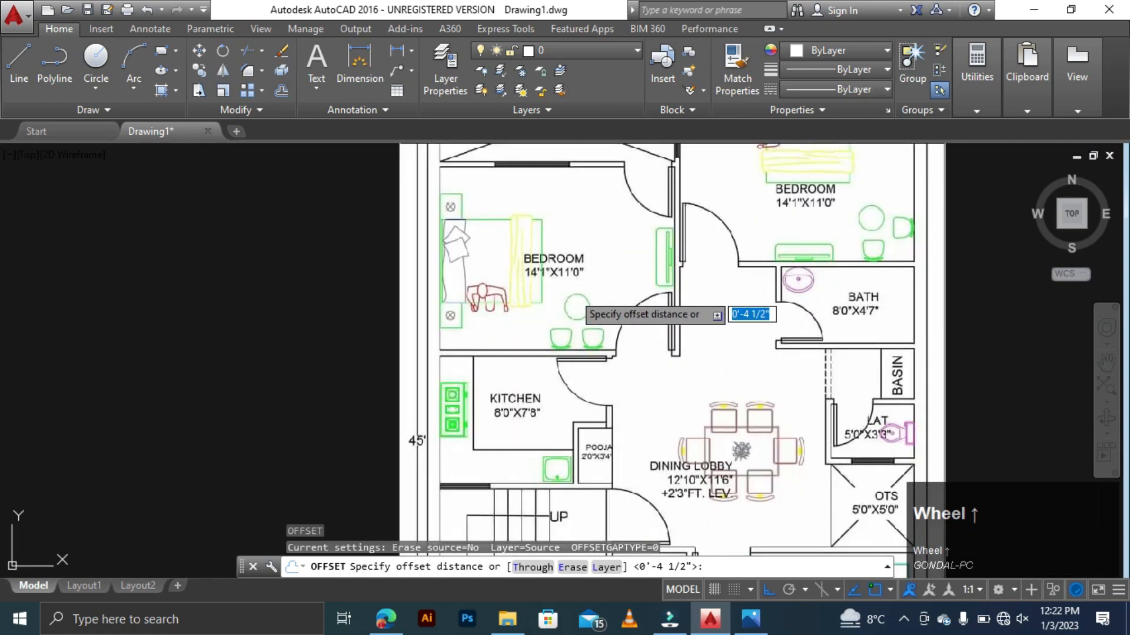
scroll(554, 416, "up", 4)
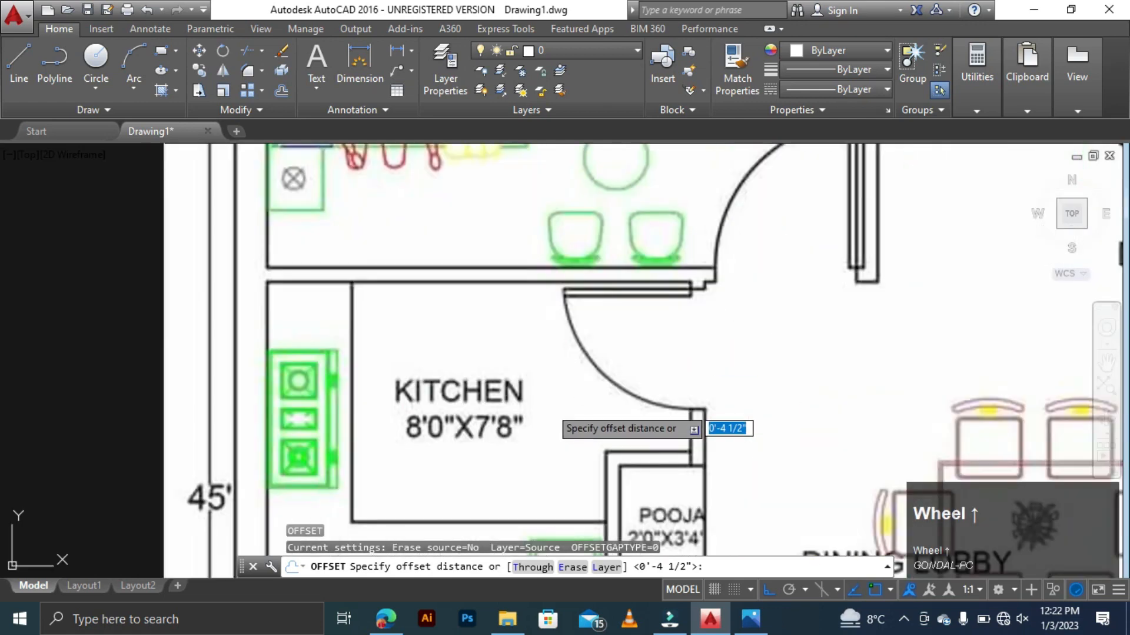
scroll(554, 388, "down", 10)
scroll(564, 364, "down", 3)
scroll(652, 504, "up", 2)
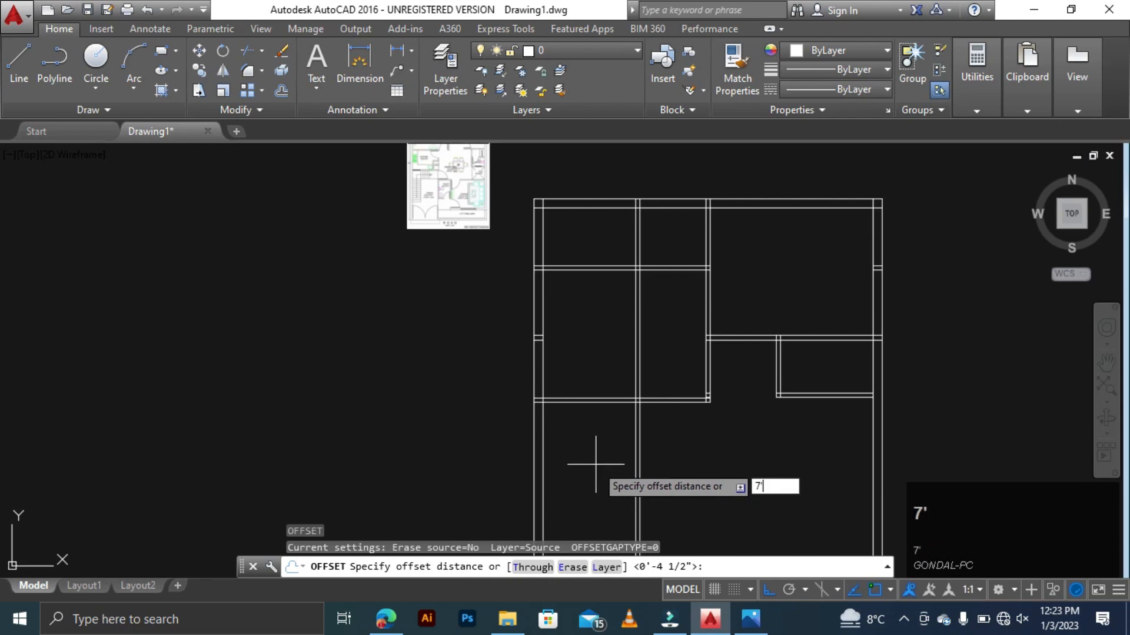
key("space")
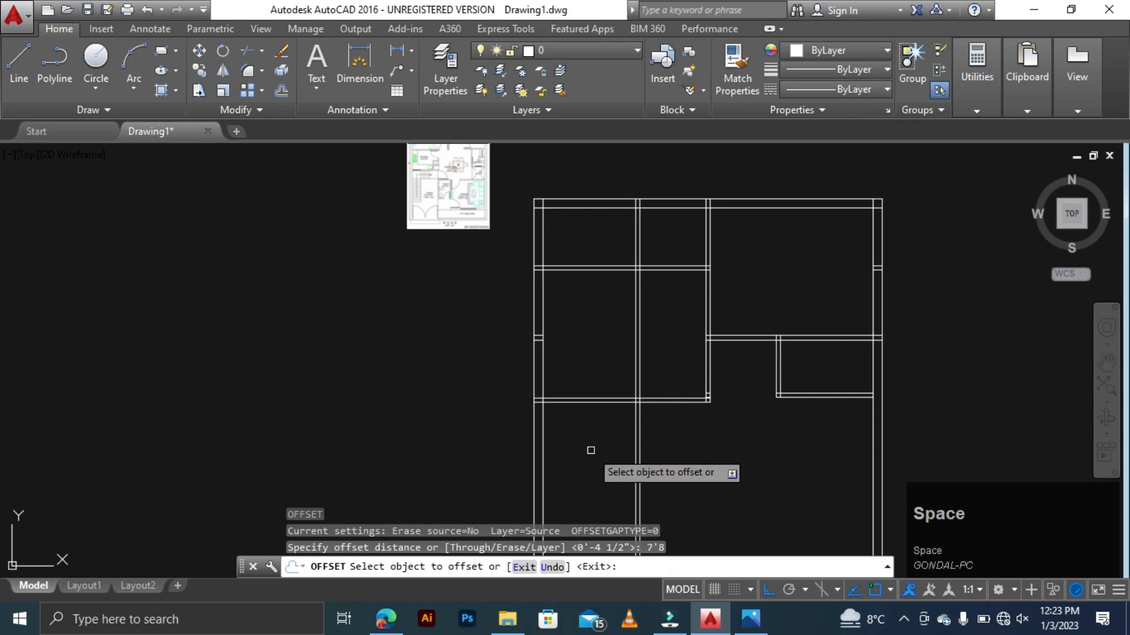
left_click(604, 403)
left_click(598, 459)
scroll(603, 453, "down", 4)
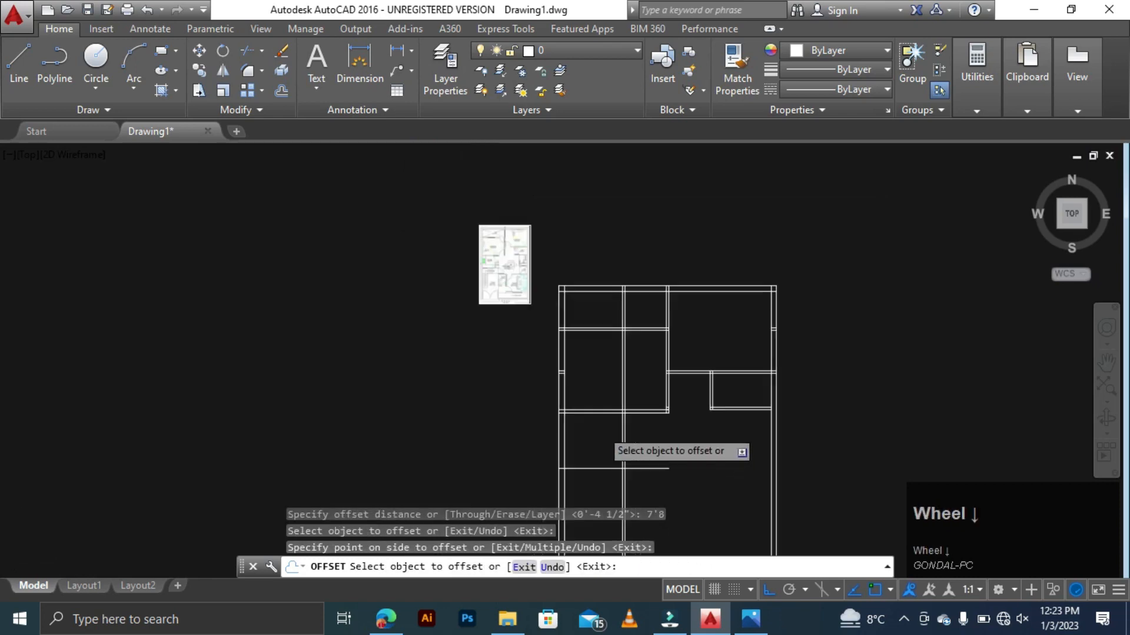
scroll(595, 449, "up", 3)
key("Escape")
key("Escape")
key("Escape")
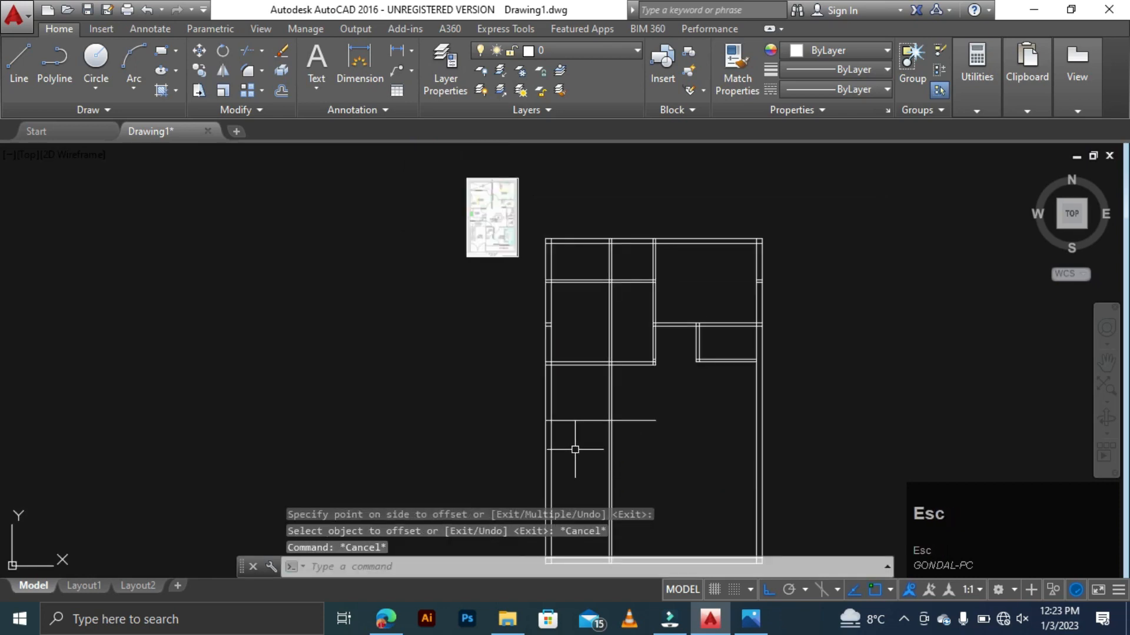
- Offset the kitchen's lower boundary line 4.5" downward to form its bottom wall
type("o")
key("space")
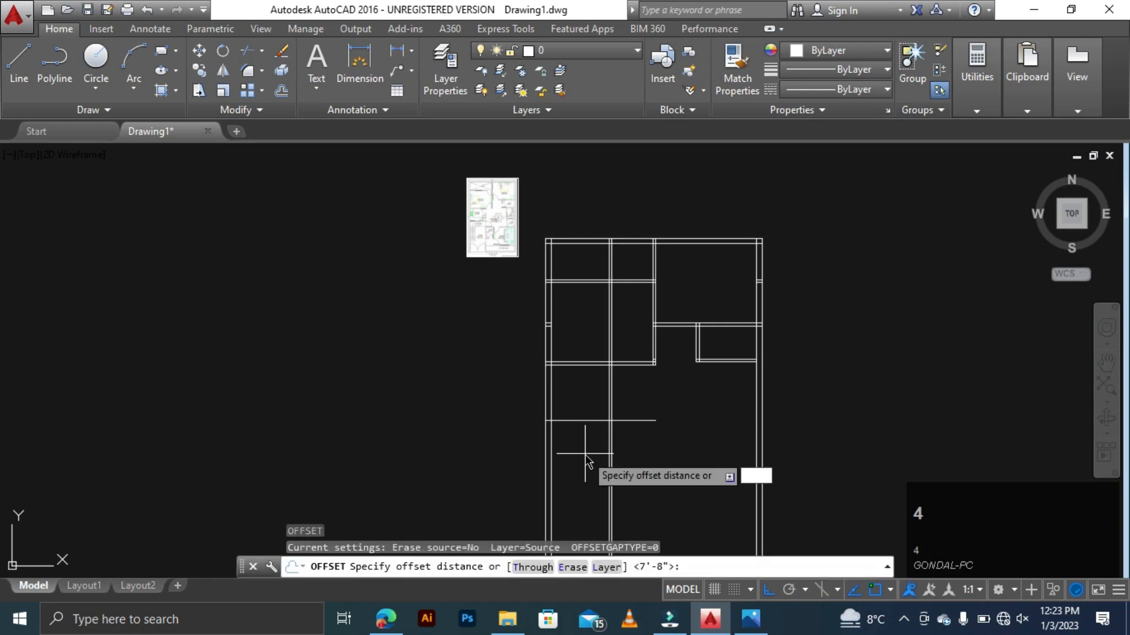
key("space")
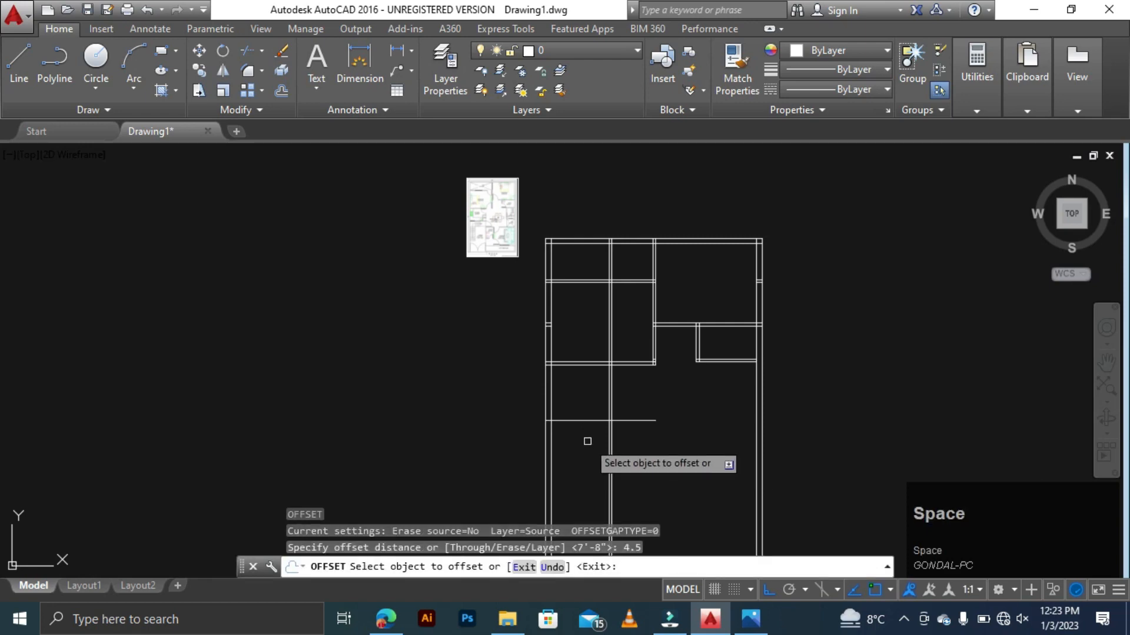
left_click(587, 421)
left_click(576, 466)
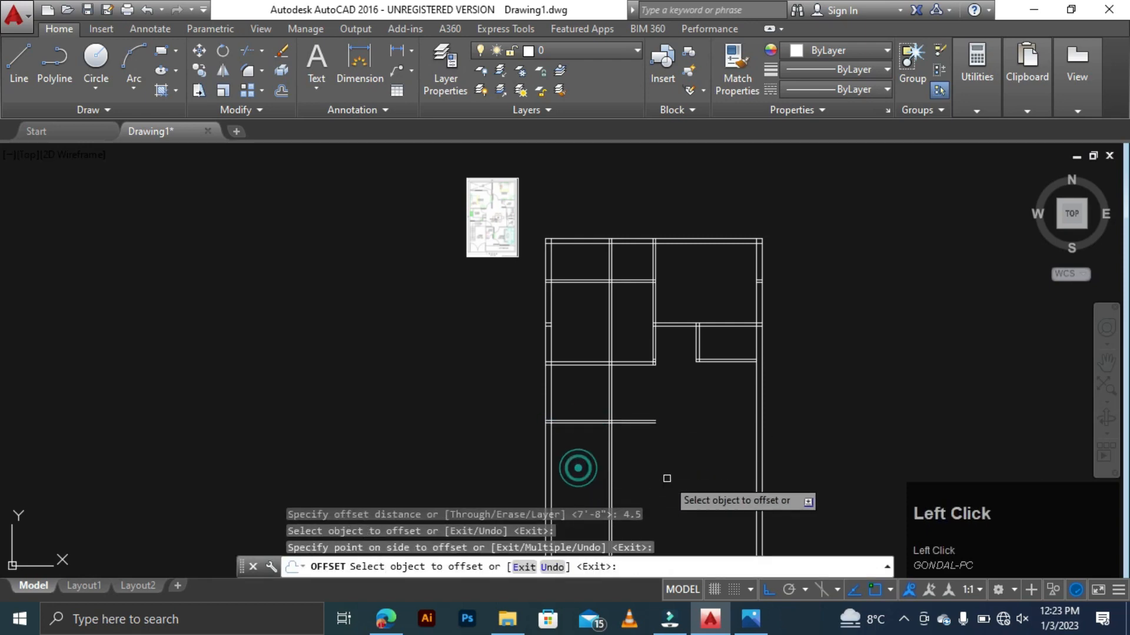
key("Escape")
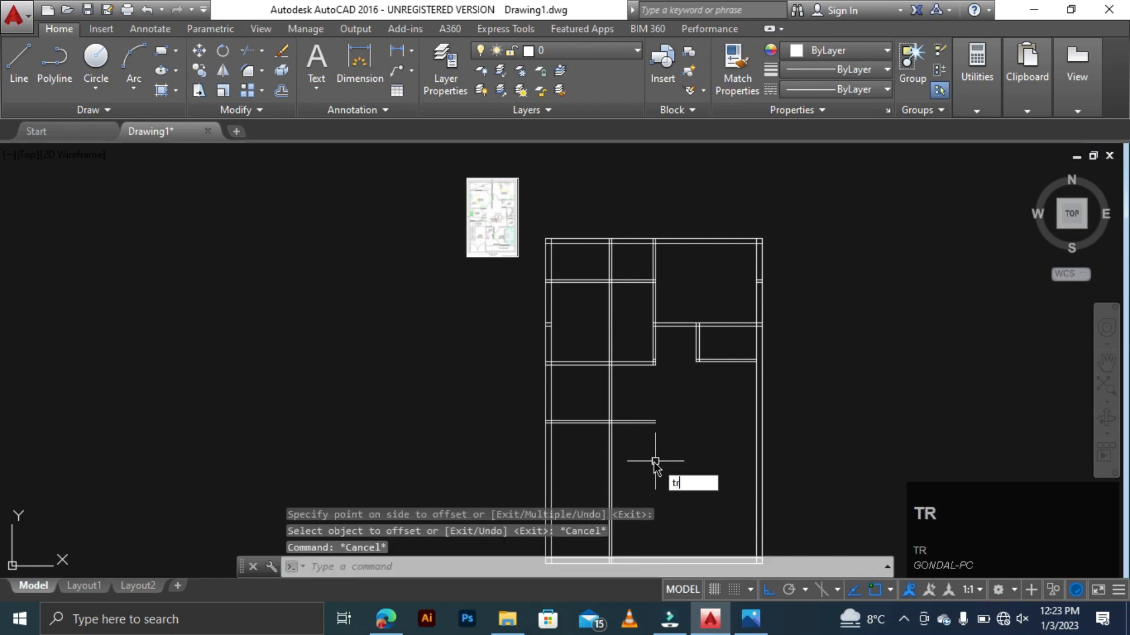
- Trim the kitchen's wall lines where they overrun below and to the right of the kitchen and through the bedroom above
type("tr")
key("space")
key("space")
left_click(653, 459)
left_click(591, 477)
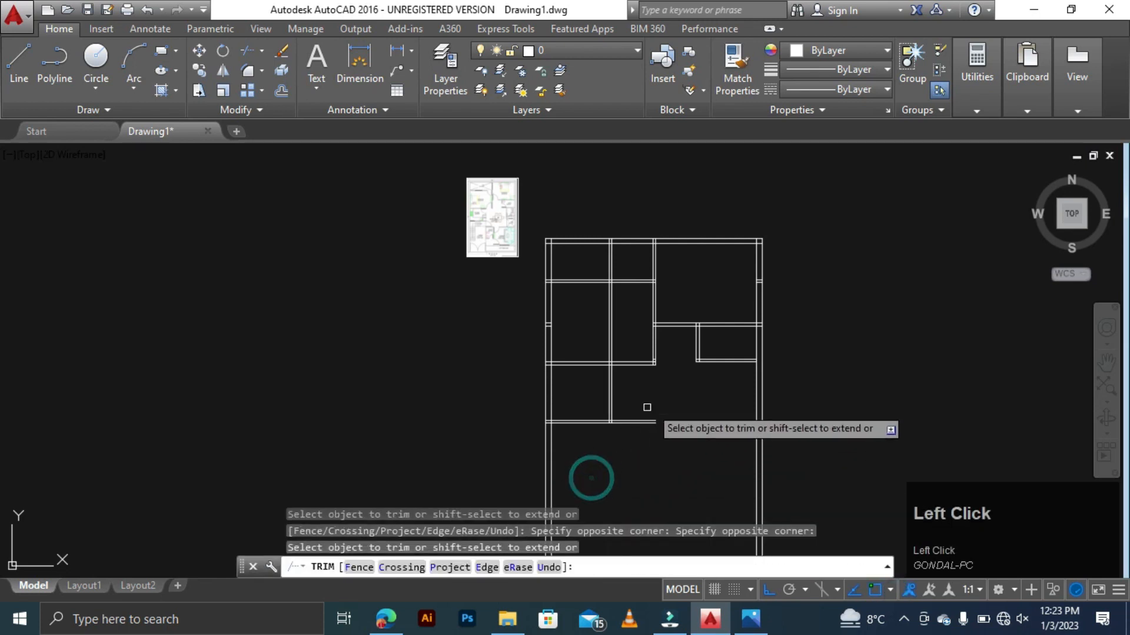
left_click(662, 397)
left_click(636, 446)
left_click(633, 326)
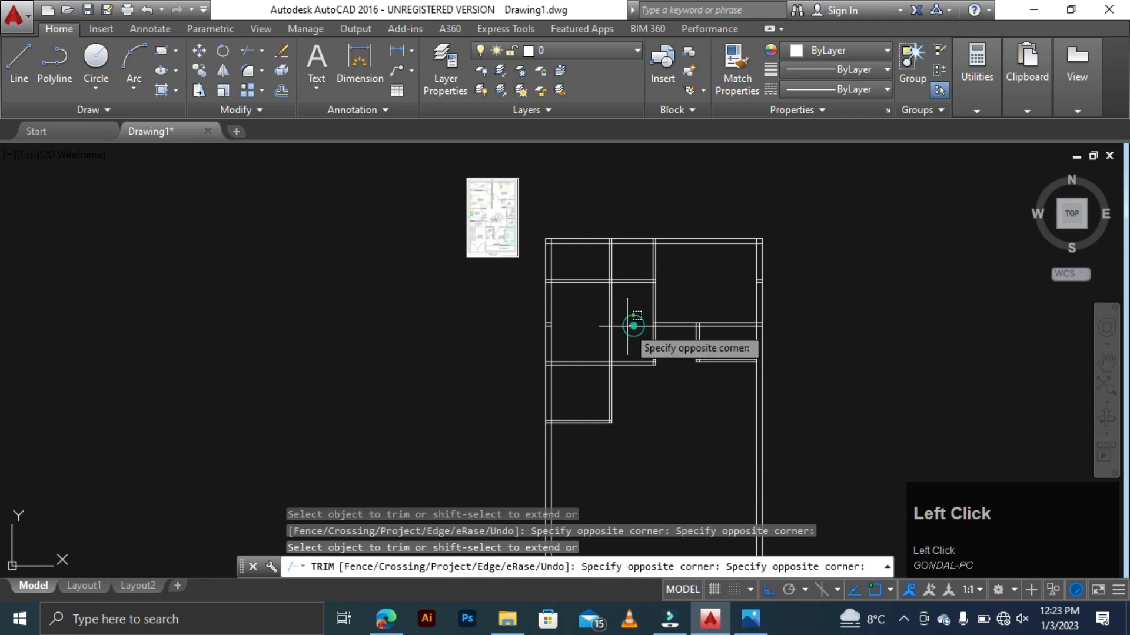
left_click(599, 338)
key("Escape")
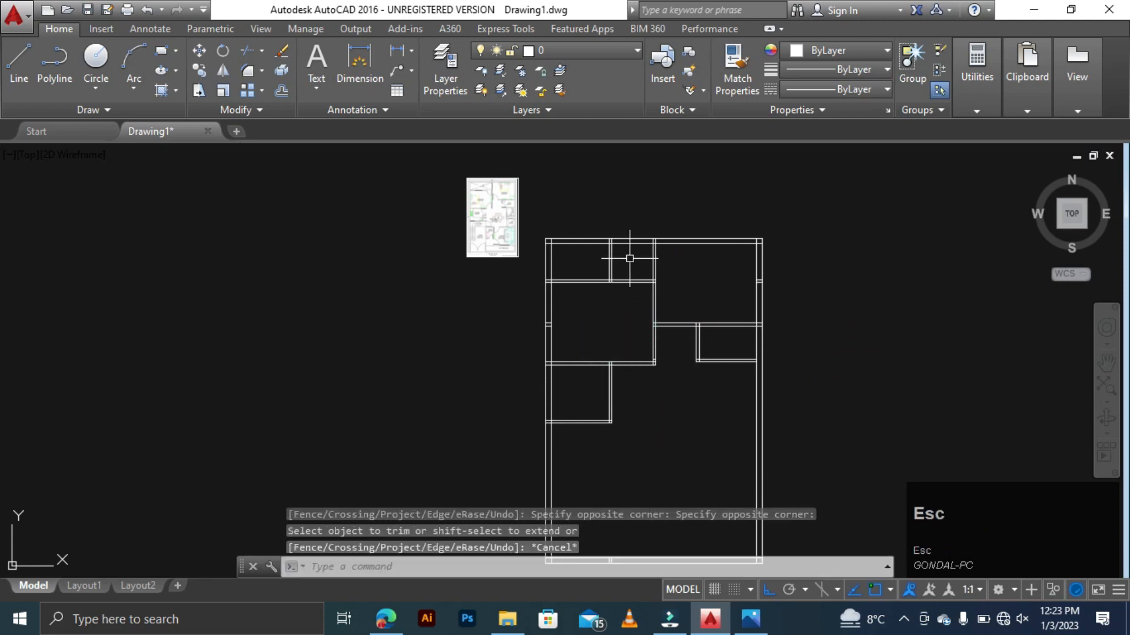
- Delete the two leftover vertical line pieces in the open strip above the left-hand bedroom
left_click(630, 258)
left_click(589, 259)
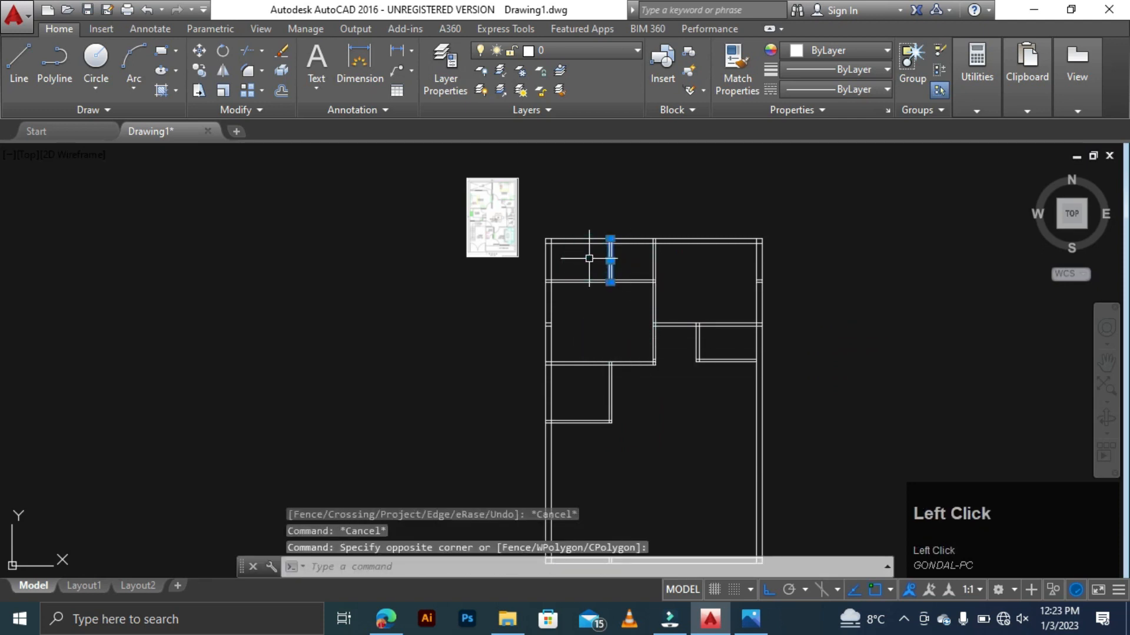
key("Delete")
- Examine the dining lobby, basin, LAT and OTS layout and dimensions on the reference floor plan image
scroll(588, 371, "up", 3)
scroll(582, 393, "down", 8)
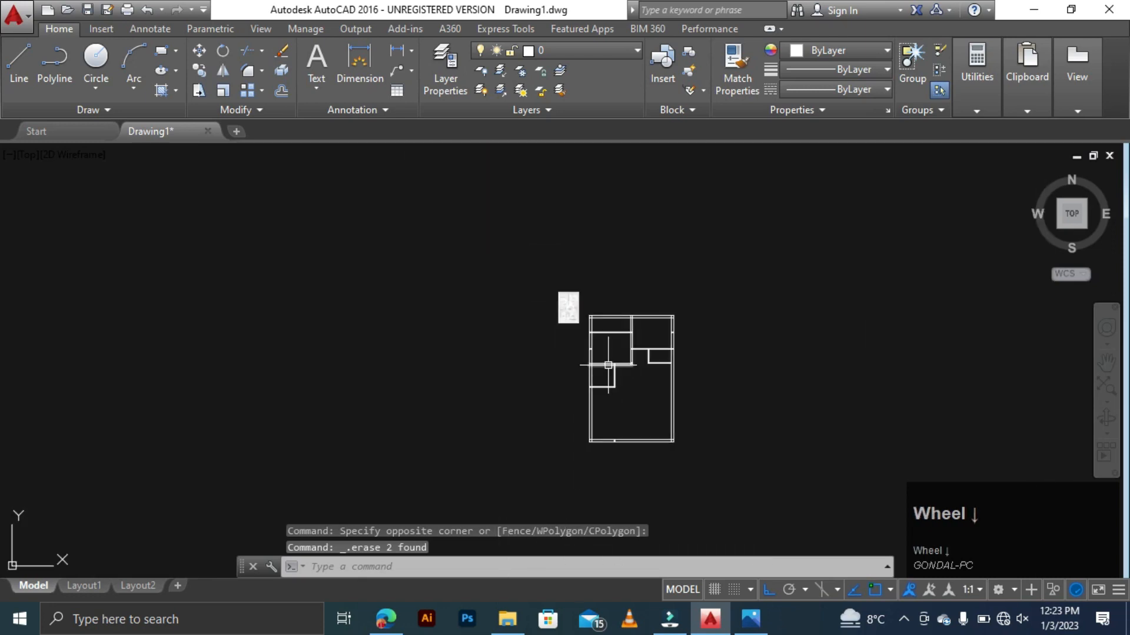
scroll(536, 323, "down", 3)
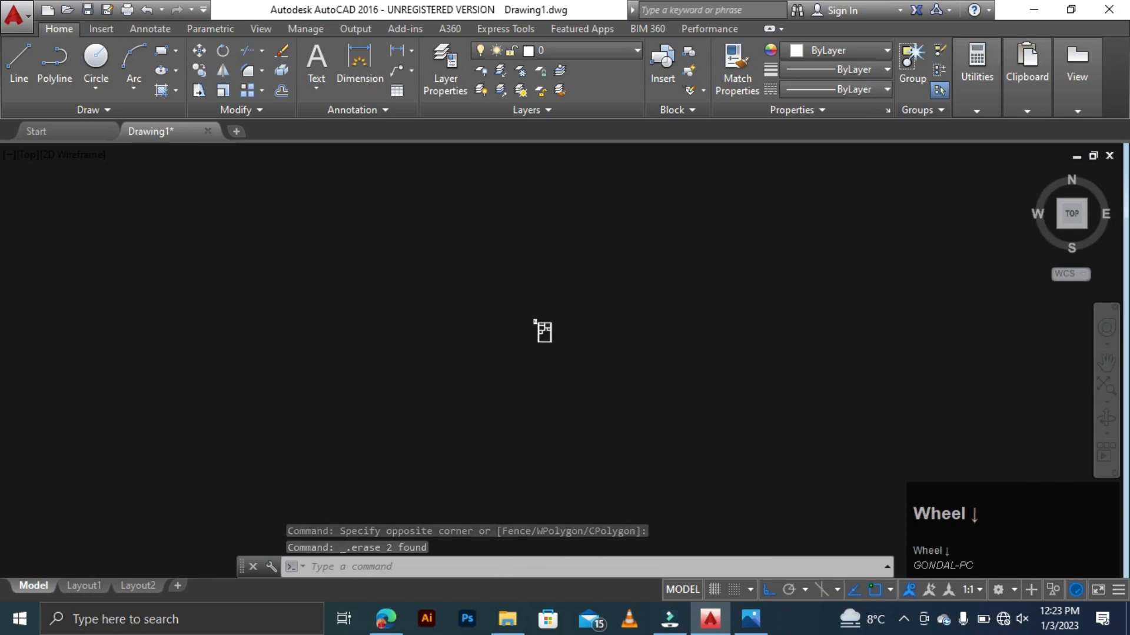
scroll(436, 393, "up", 2)
scroll(504, 353, "up", 10)
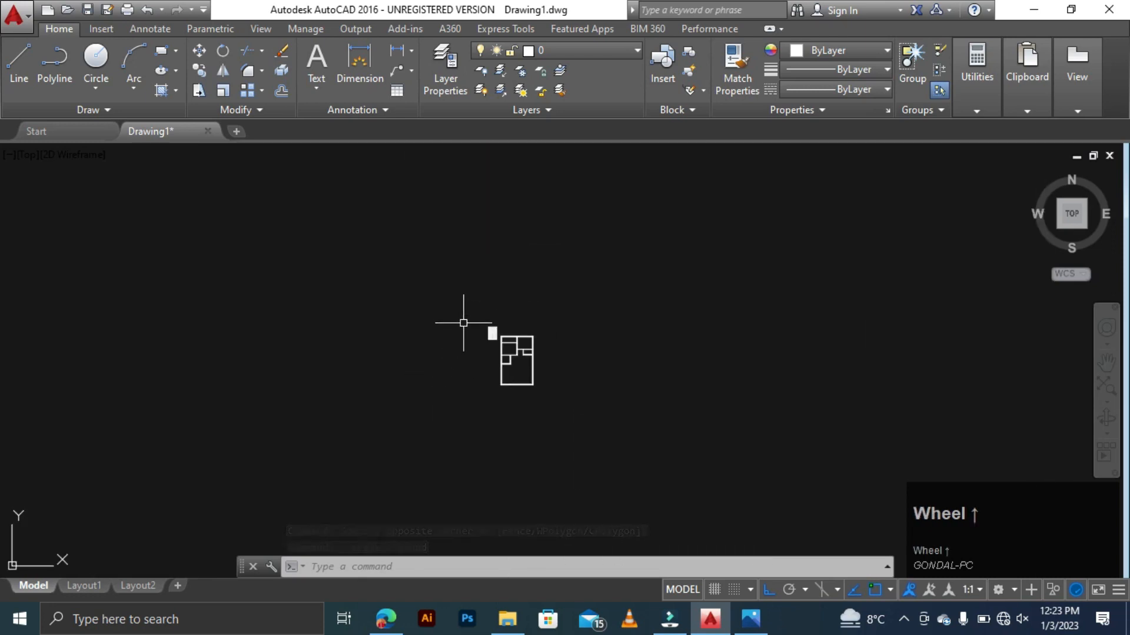
scroll(719, 353, "up", 7)
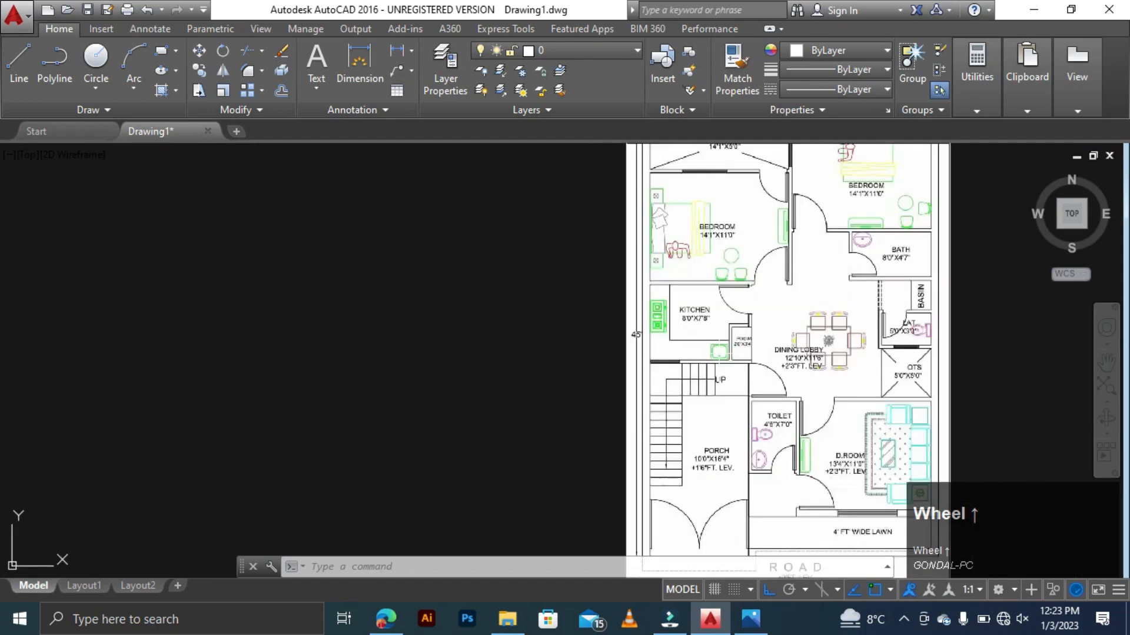
scroll(719, 357, "down", 6)
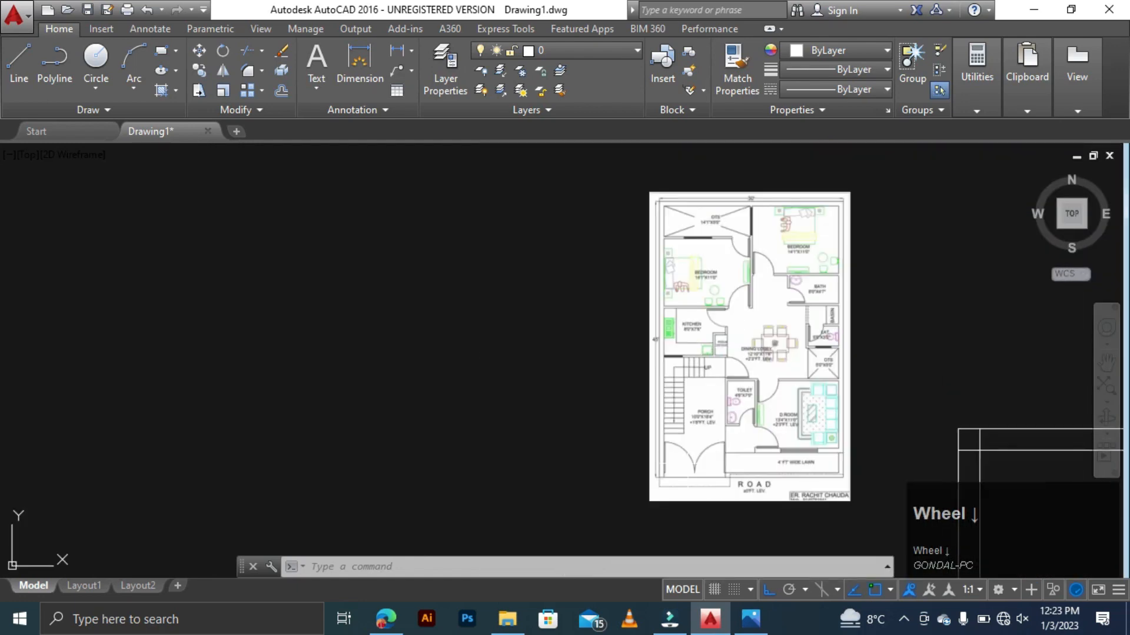
scroll(712, 377, "up", 4)
scroll(653, 353, "down", 4)
scroll(771, 353, "up", 4)
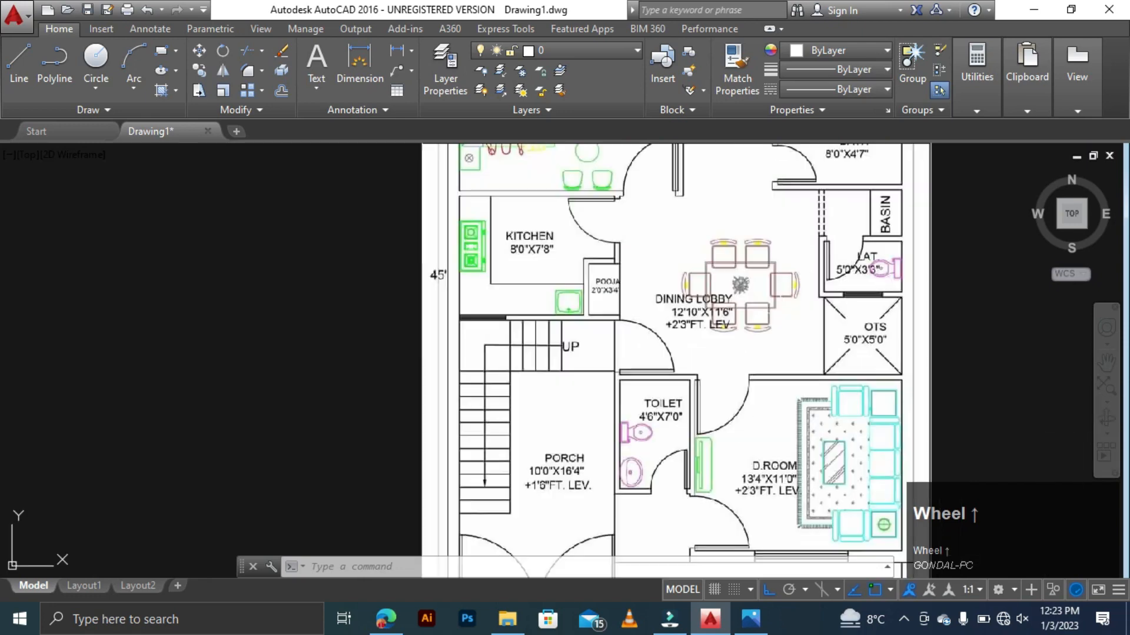
scroll(869, 192, "up", 2)
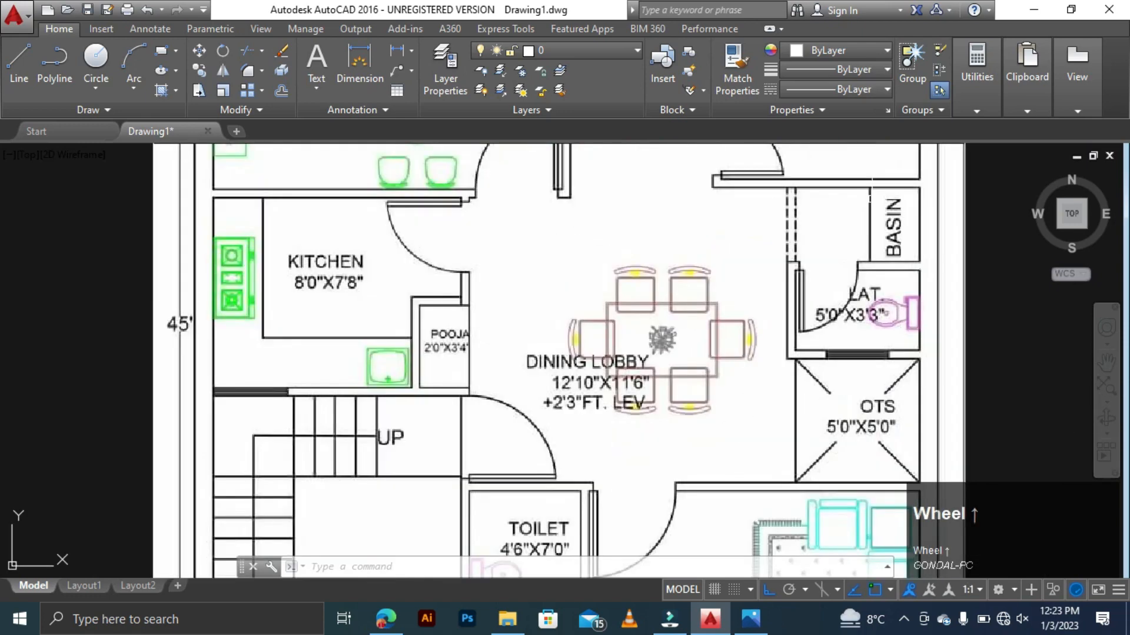
scroll(831, 321, "down", 3)
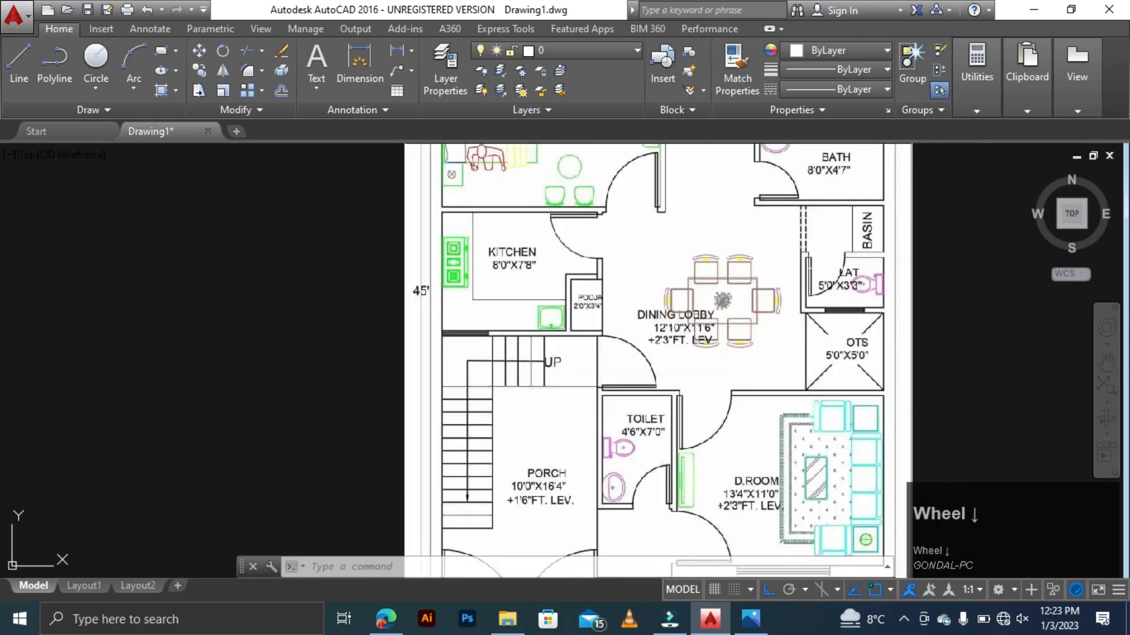
scroll(854, 265, "up", 5)
scroll(850, 268, "down", 2)
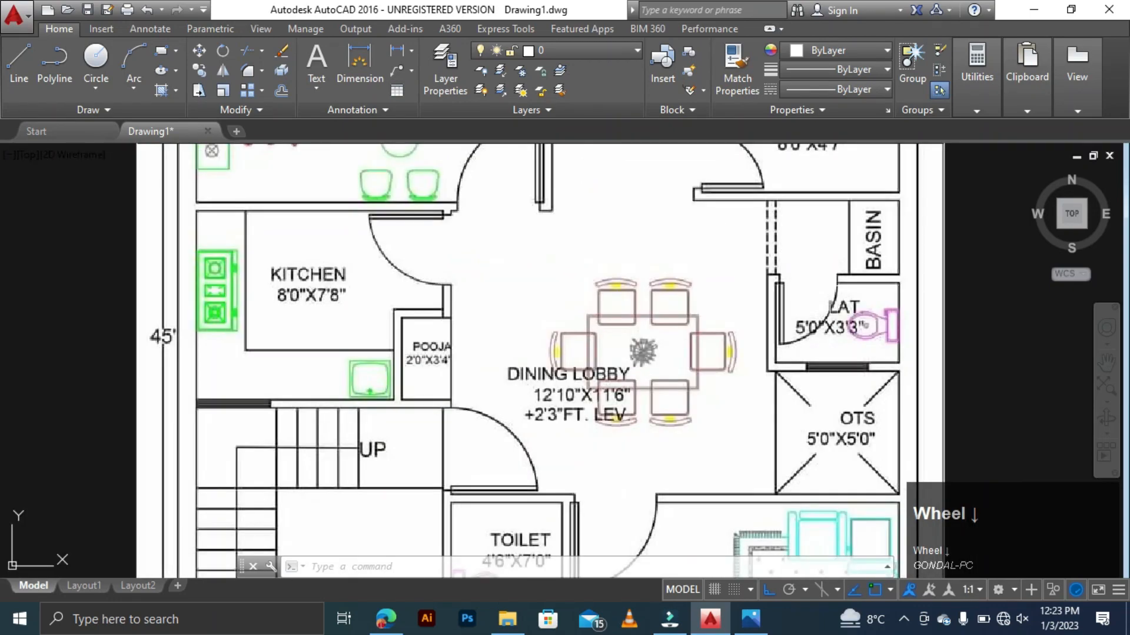
scroll(832, 276, "down", 2)
scroll(851, 228, "up", 2)
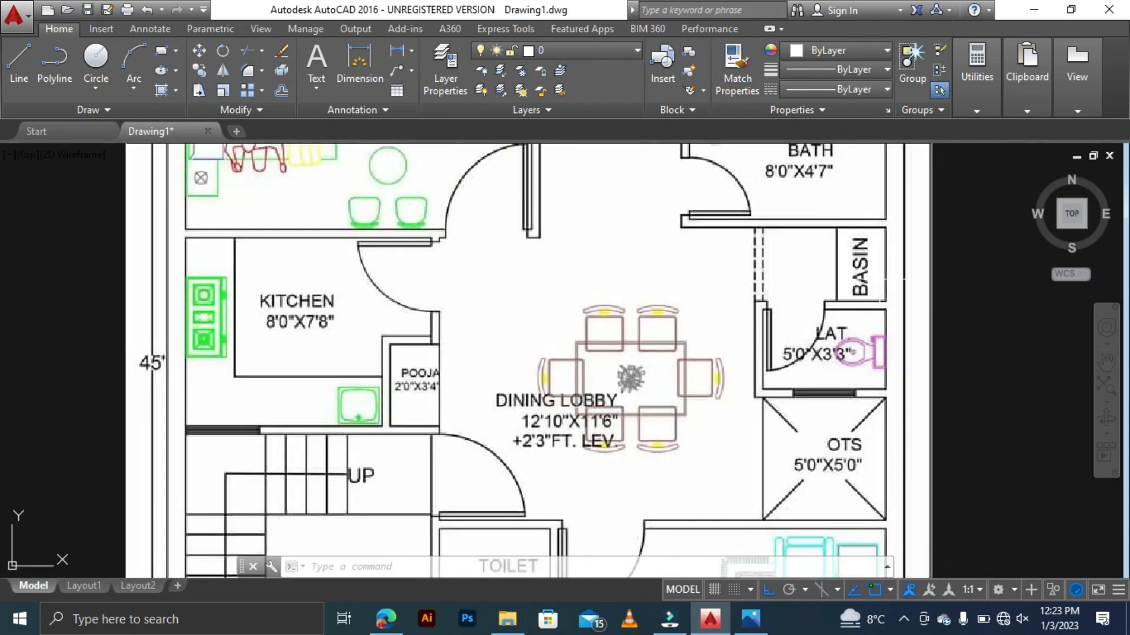
scroll(904, 269, "down", 1)
scroll(905, 269, "up", 2)
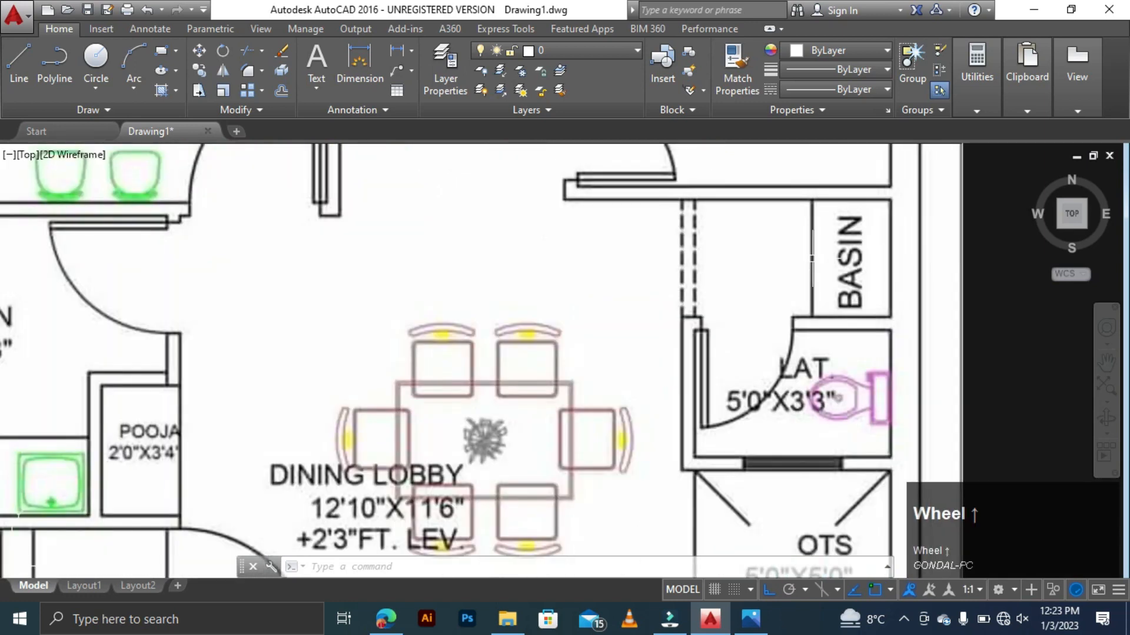
scroll(813, 259, "down", 2)
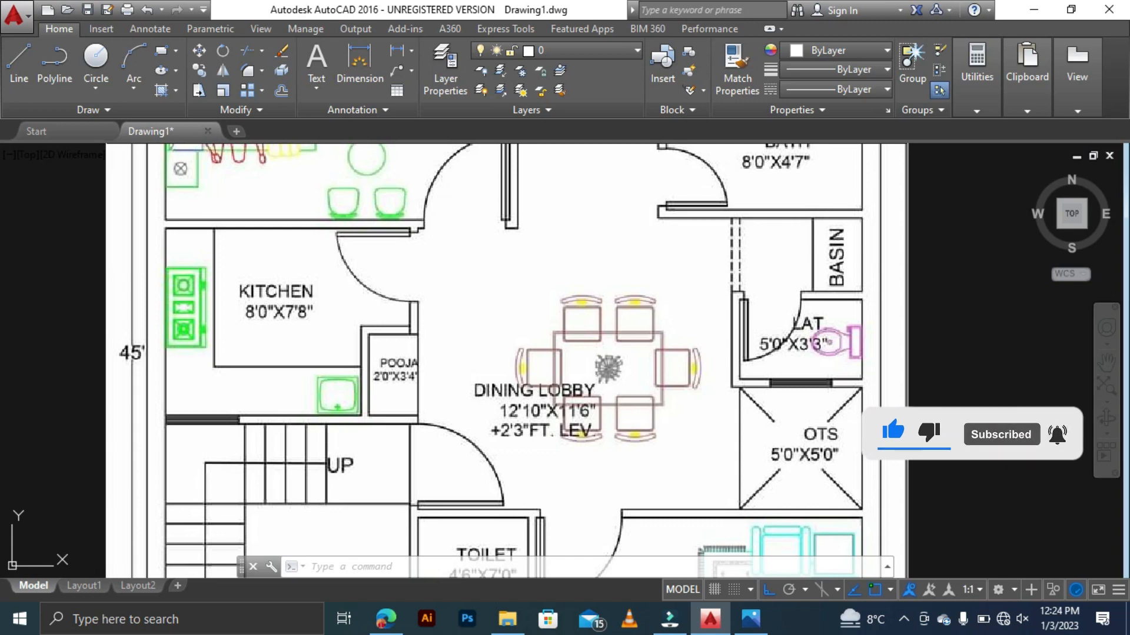
scroll(746, 242, "down", 1)
scroll(787, 272, "up", 2)
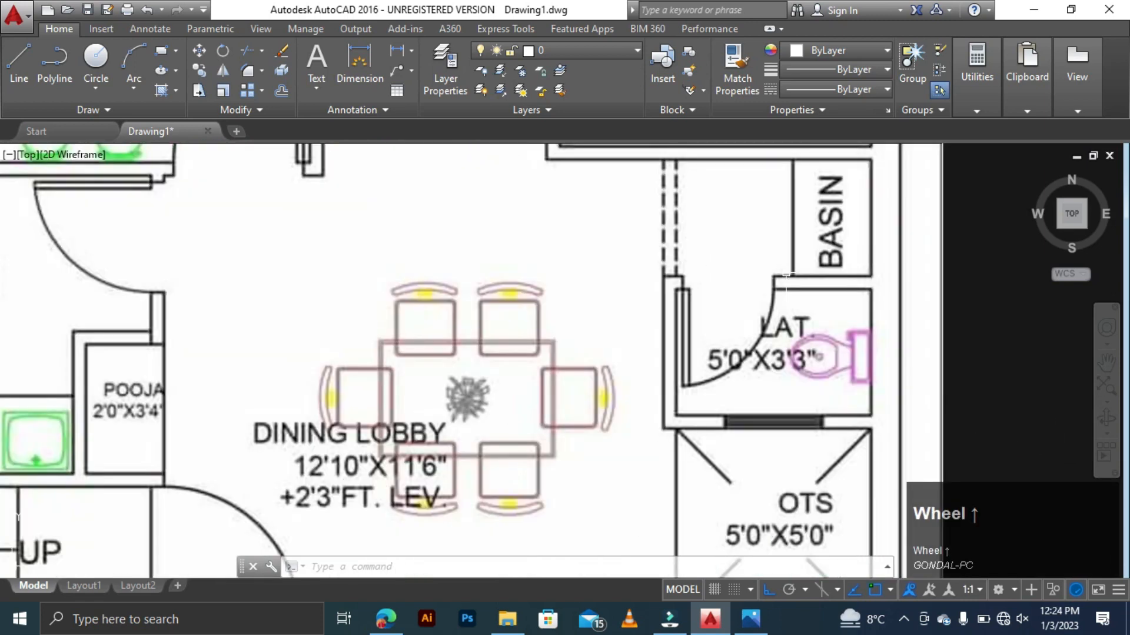
scroll(787, 263, "down", 2)
- Check the porch, drawing room and front lawn dimensions on the reference floor plan image
scroll(777, 297, "down", 1)
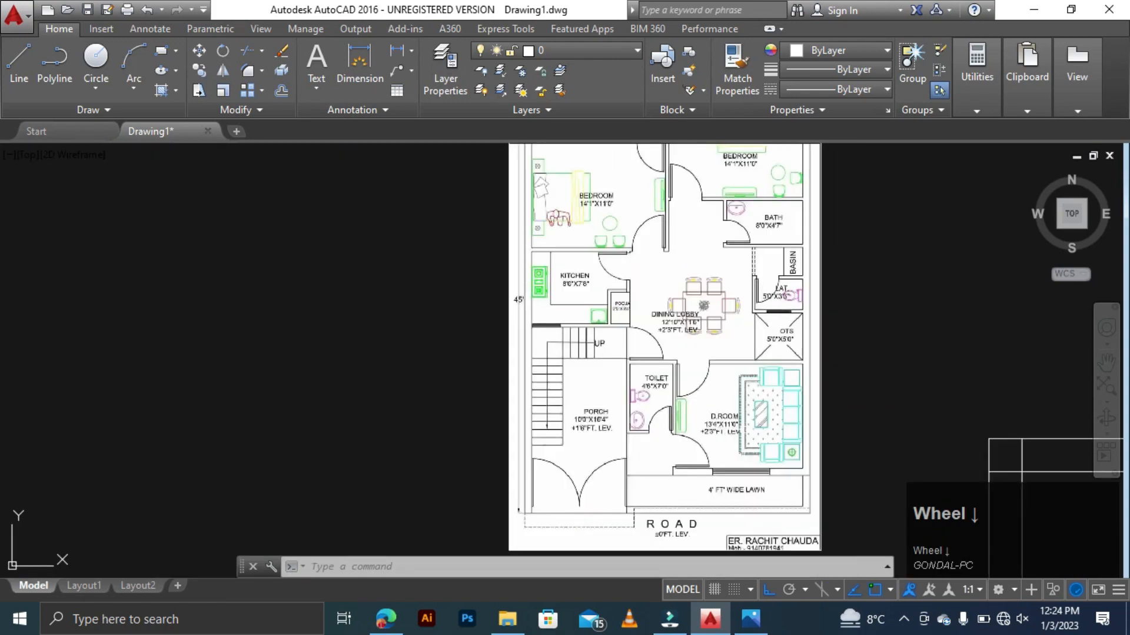
scroll(709, 506, "up", 2)
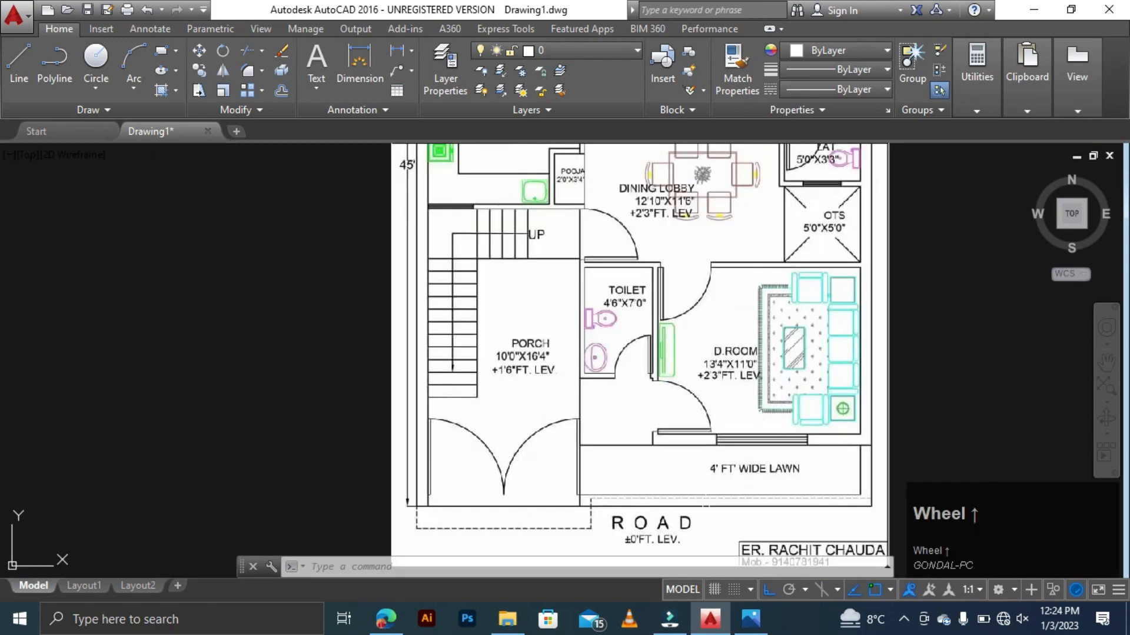
scroll(718, 465, "up", 2)
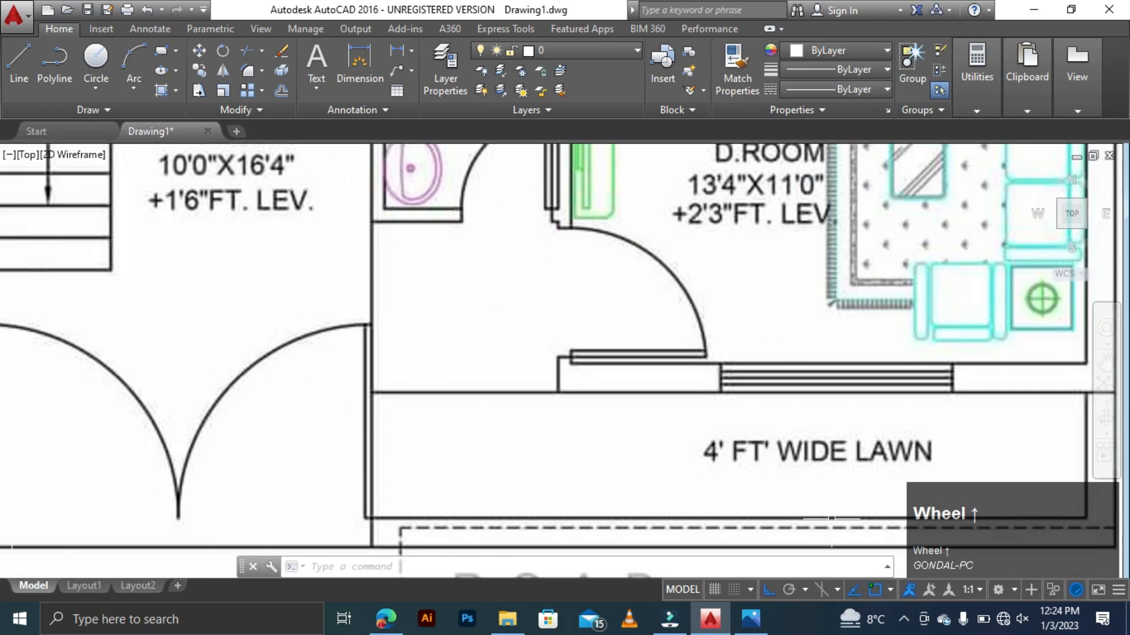
scroll(765, 468, "down", 1)
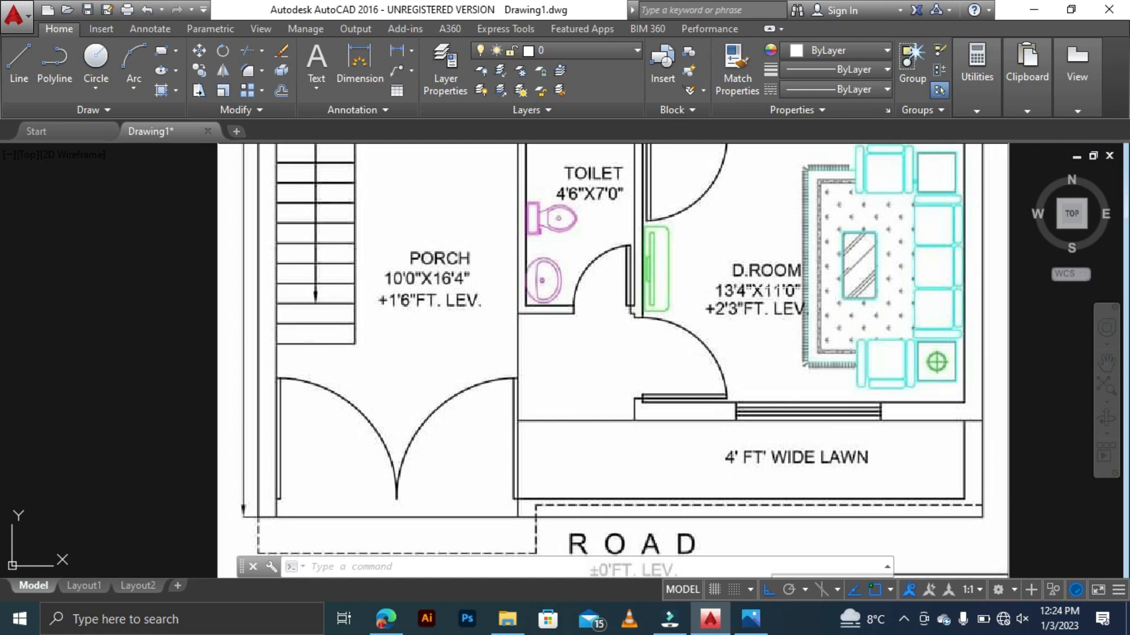
scroll(772, 295, "down", 1)
scroll(683, 323, "down", 10)
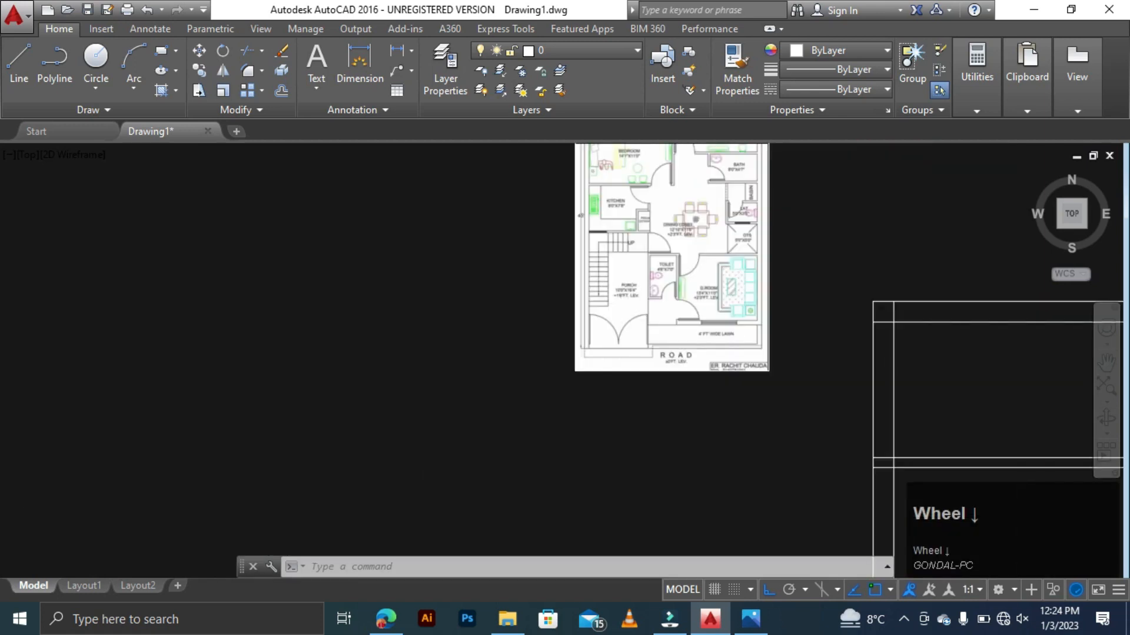
- Delete the two short leftover vertical pieces inside the bottom outer wall
scroll(769, 457, "up", 8)
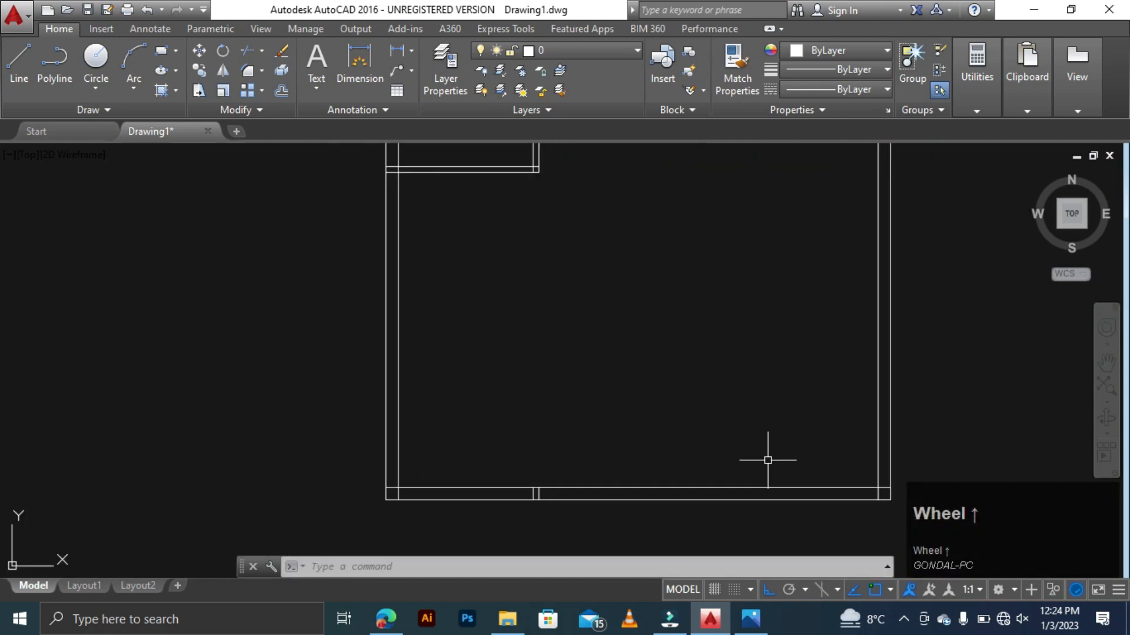
key("Delete")
key("Escape")
key("Escape")
scroll(531, 519, "up", 5)
left_click(530, 477)
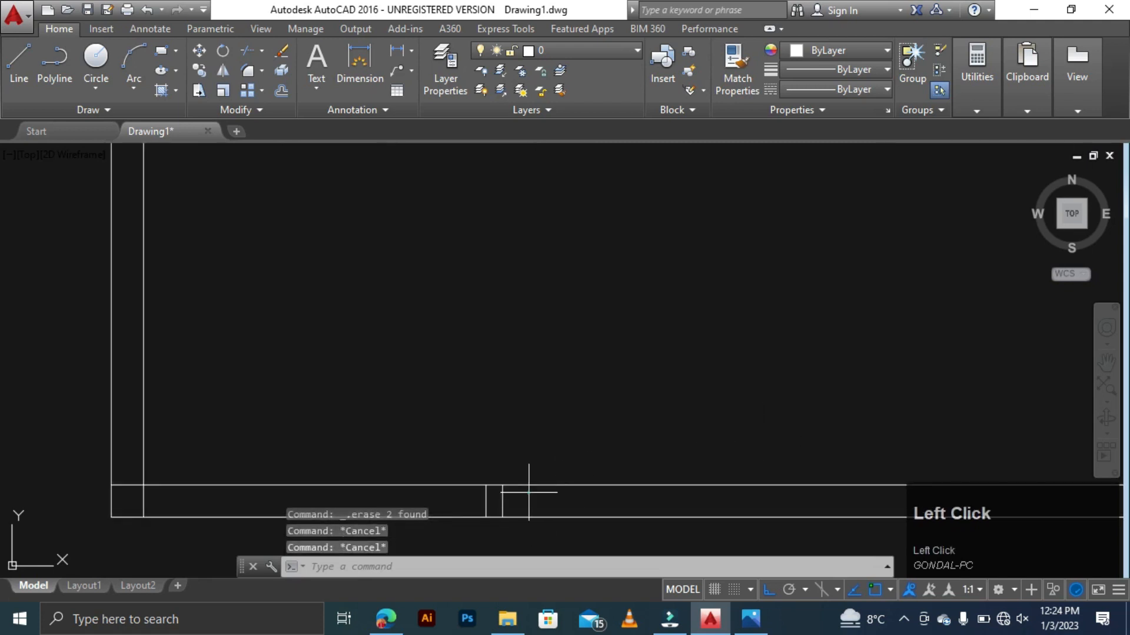
left_click(429, 500)
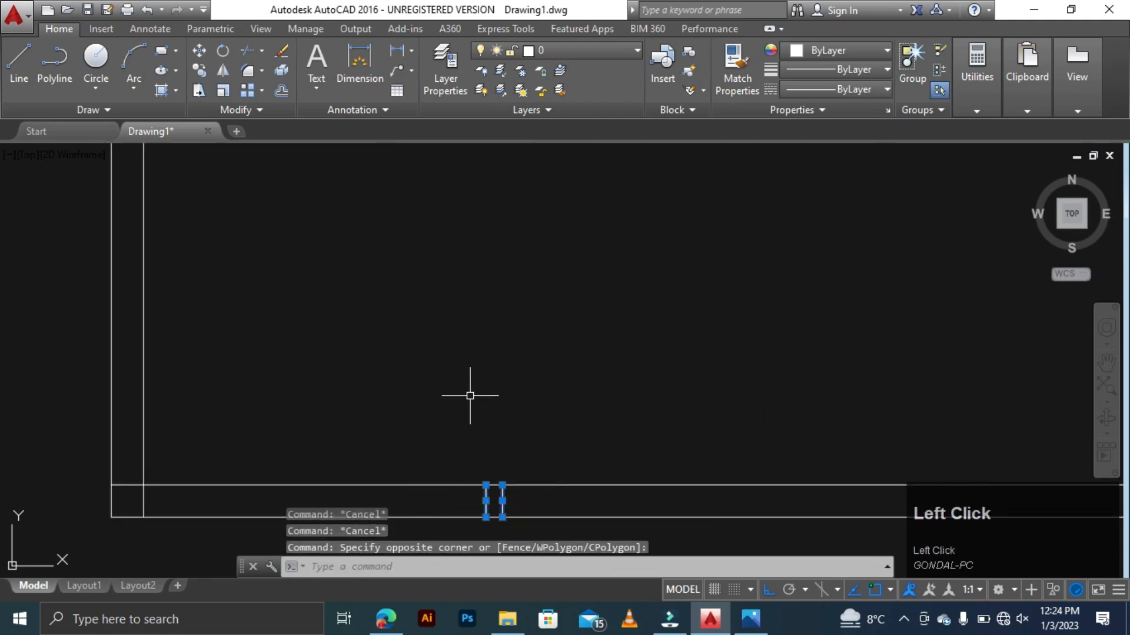
key("Delete")
- Offset the inner line of the bottom outer wall 4' upward to mark the front lawn's depth
scroll(513, 313, "down", 4)
scroll(707, 411, "down", 3)
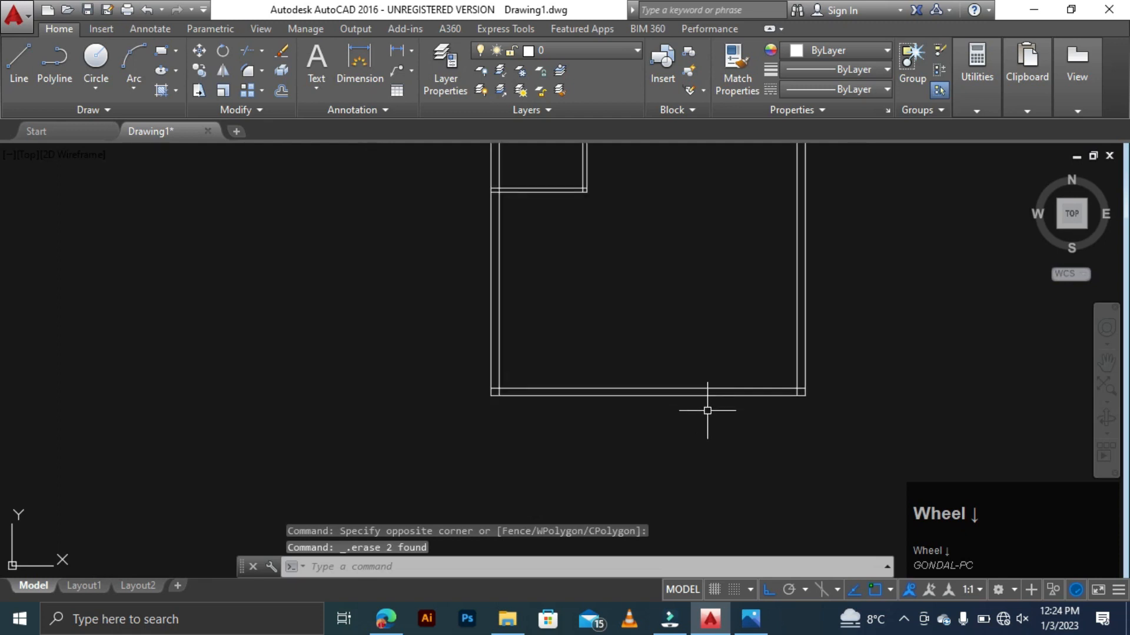
scroll(707, 411, "down", 2)
scroll(686, 361, "up", 4)
key("Escape")
scroll(695, 292, "down", 2)
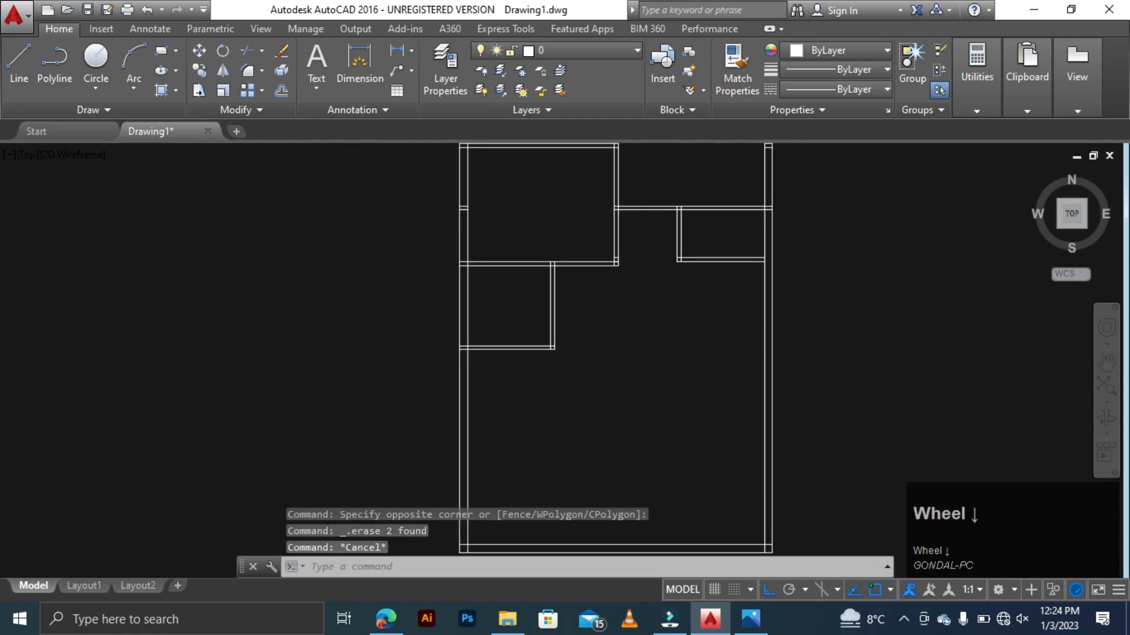
scroll(688, 379, "down", 3)
key("Escape")
key("Escape")
type("o")
key("space")
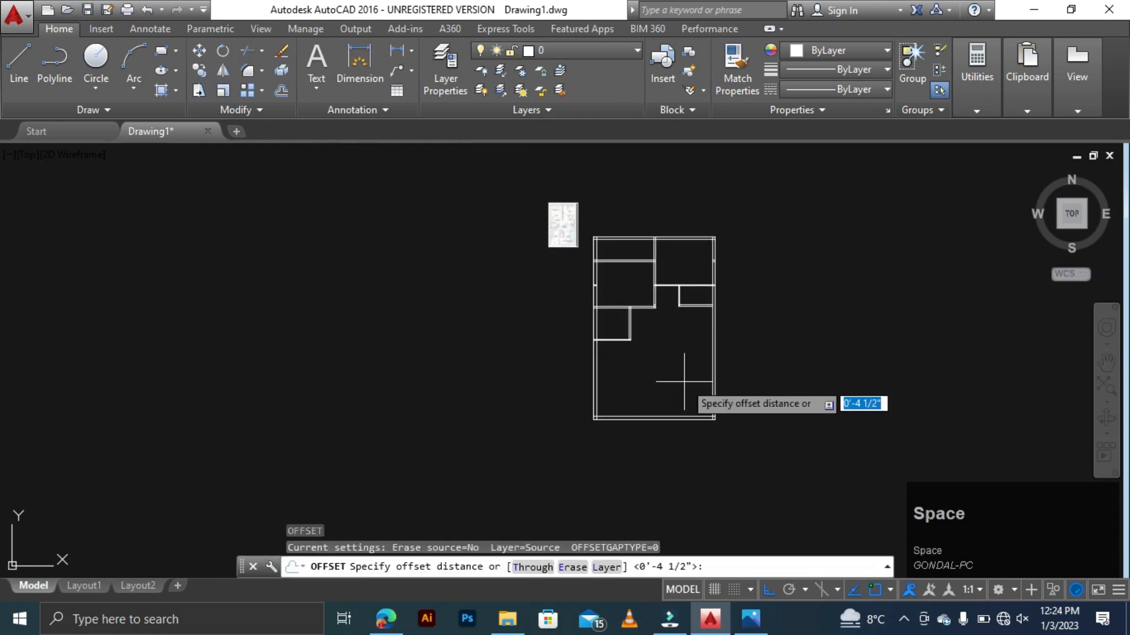
type("4")
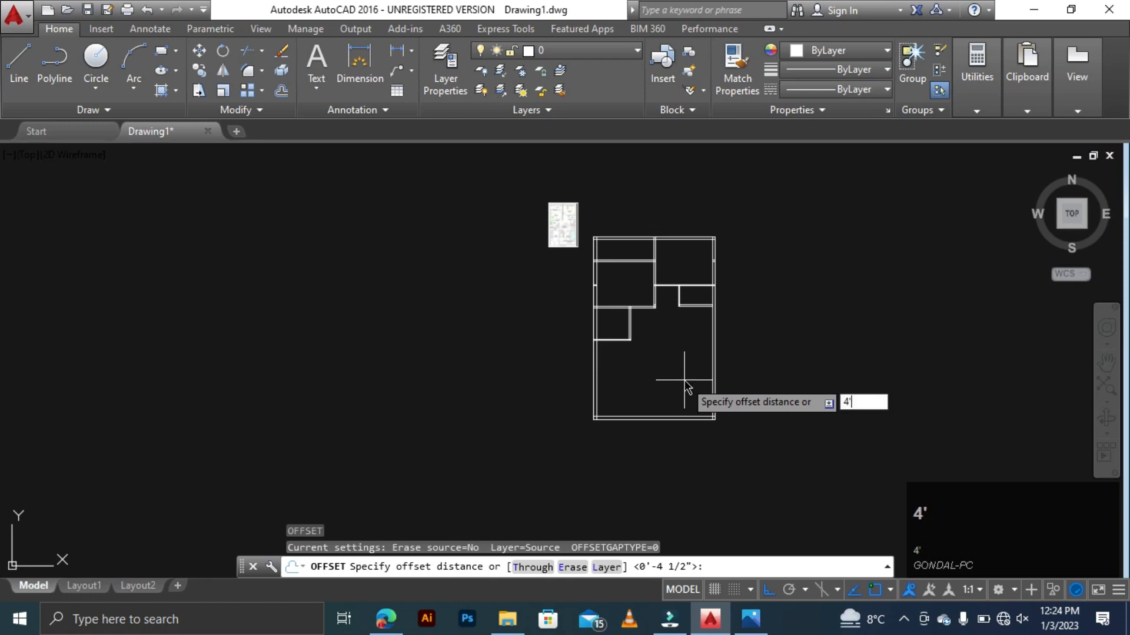
type("'")
key("space")
left_click(675, 413)
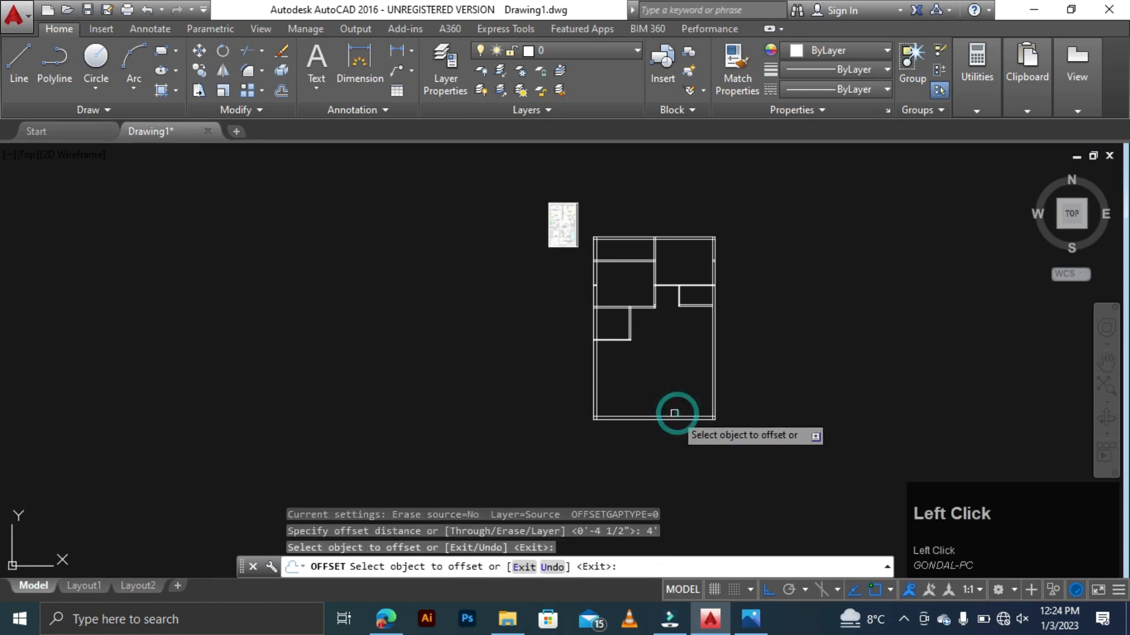
left_click(672, 416)
left_click(672, 360)
scroll(668, 390, "up", 5)
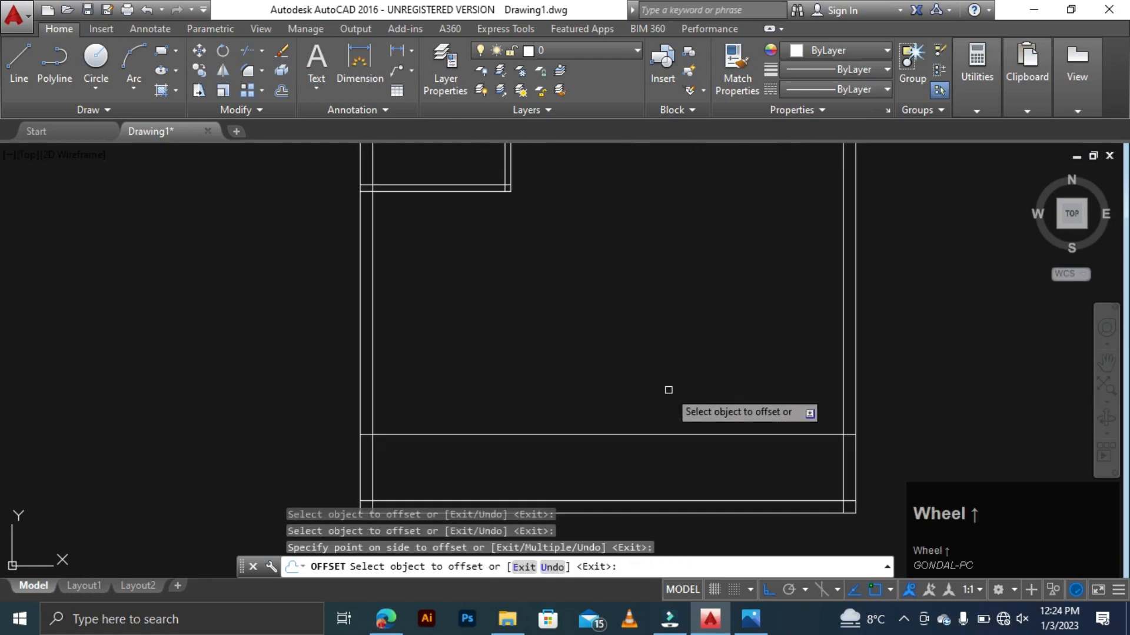
- Offset the front lawn's upper line 9" upward to form the wall between the lawn and the rooms
key("Escape")
scroll(665, 365, "down", 6)
scroll(633, 310, "up", 3)
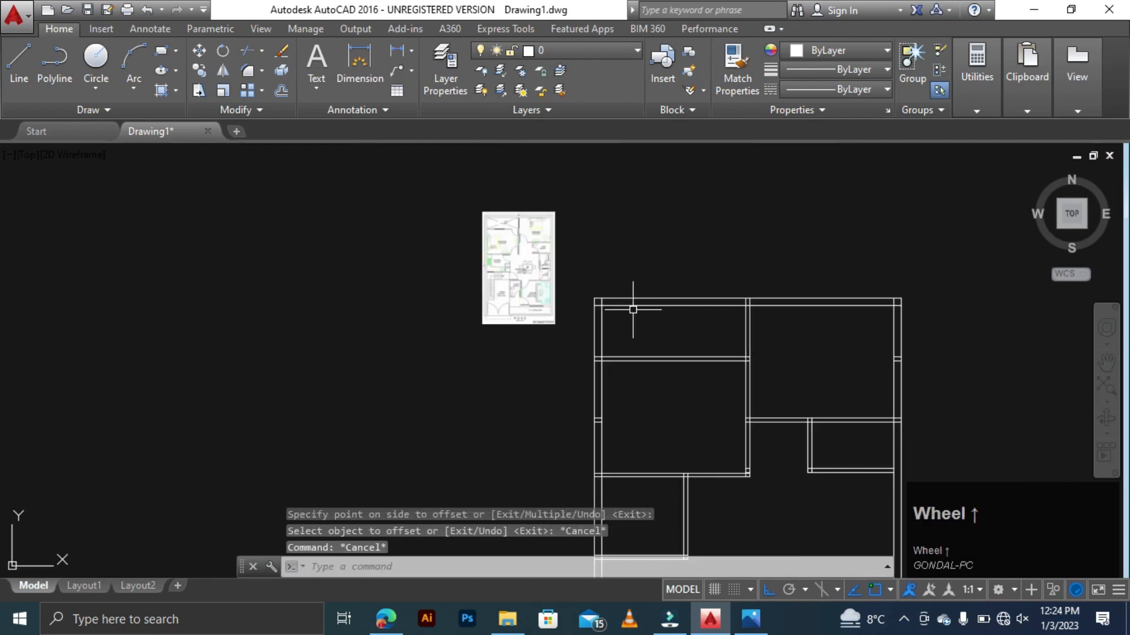
scroll(588, 297, "up", 2)
scroll(645, 396, "down", 4)
scroll(661, 411, "up", 3)
key("Escape")
key("Escape")
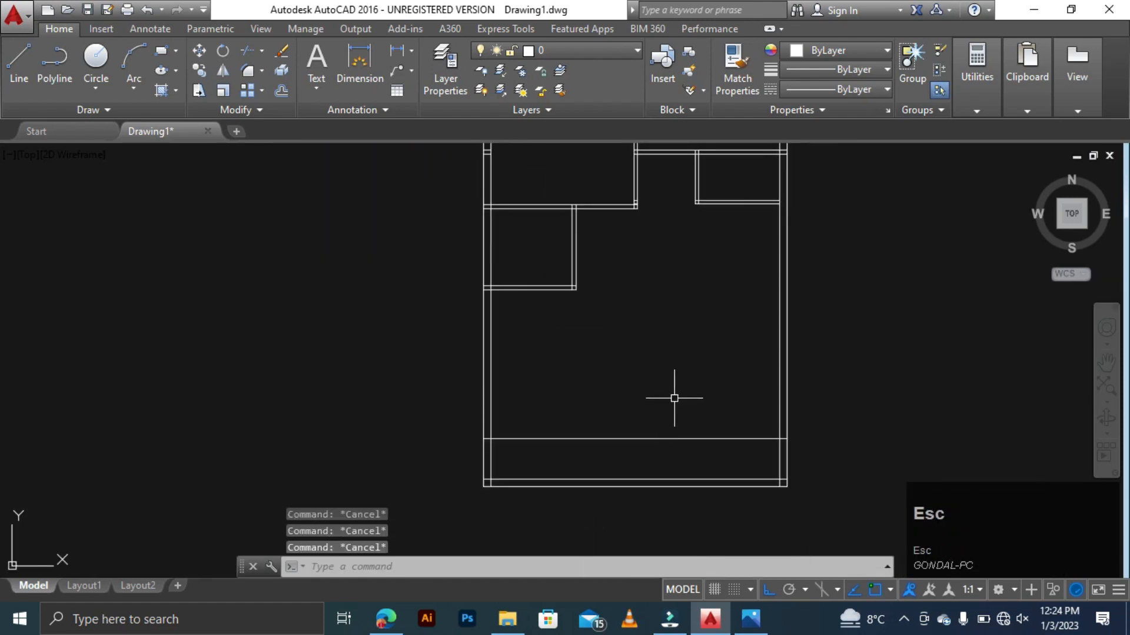
key("space")
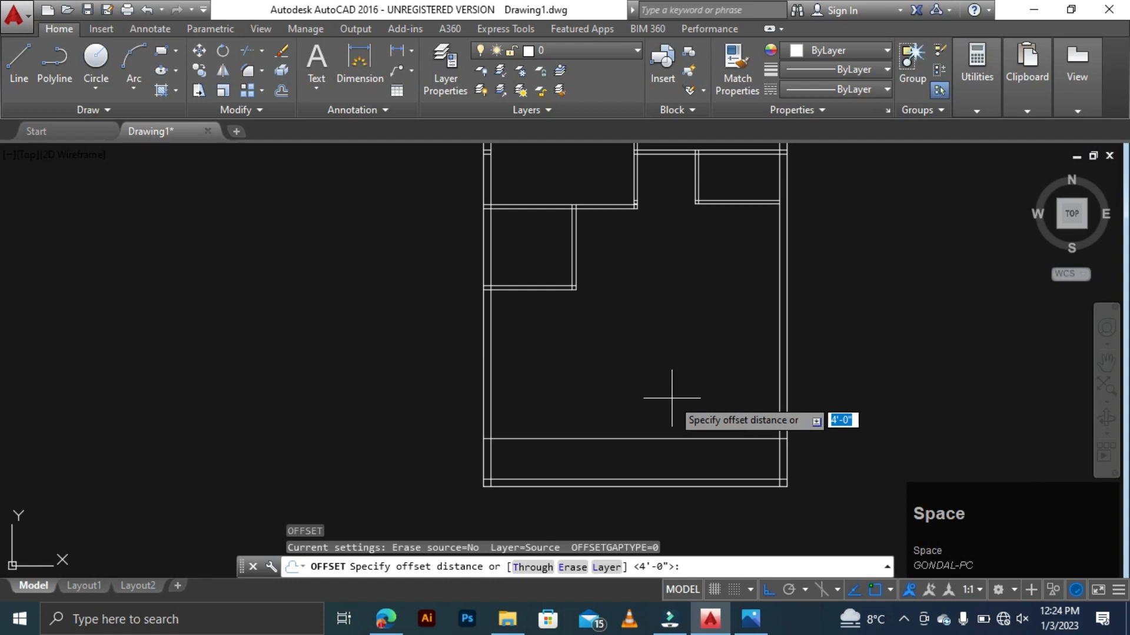
key("space")
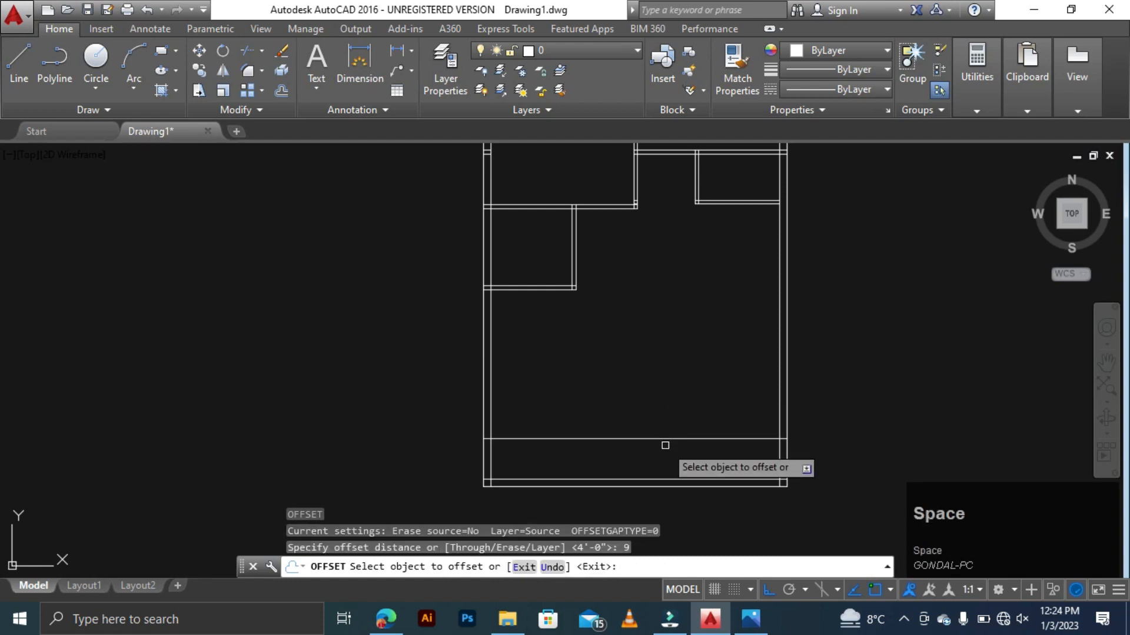
left_click(669, 438)
left_click(670, 354)
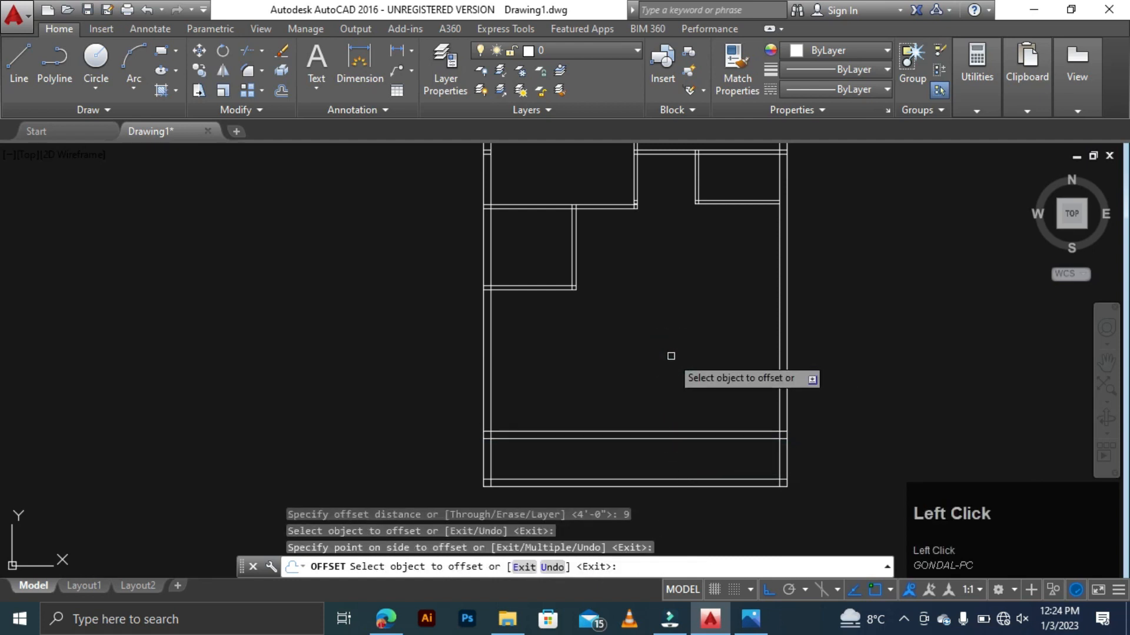
key("Escape")
- Examine the toilet, drawing room, porch and front lawn layout and dimensions on the reference floor plan image
scroll(656, 354, "down", 5)
scroll(603, 253, "up", 5)
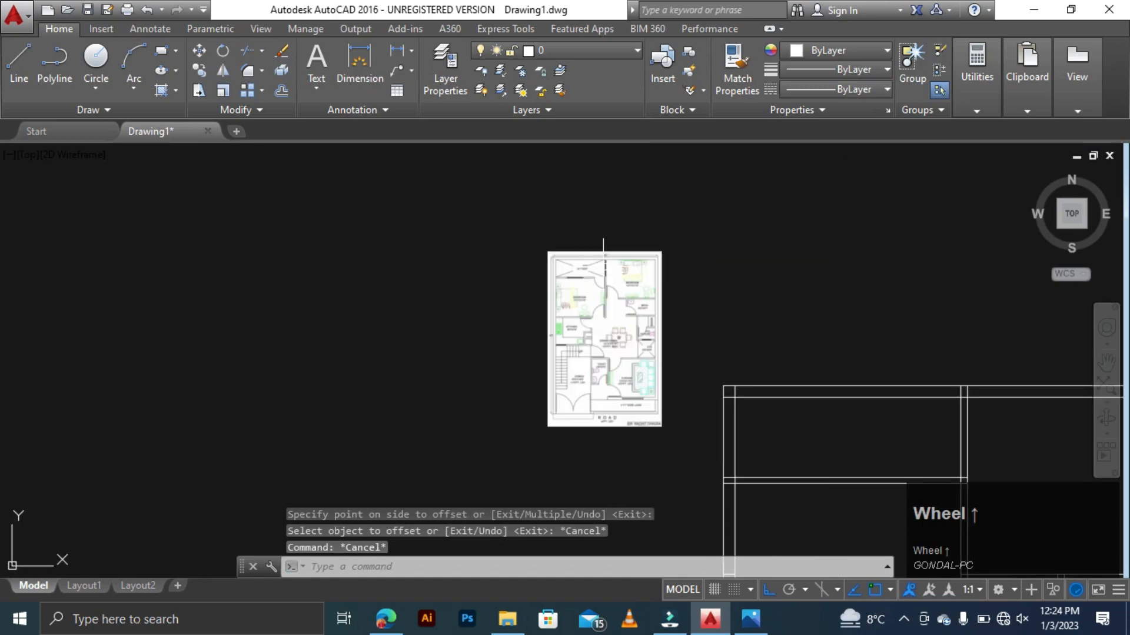
scroll(617, 391, "up", 5)
scroll(617, 391, "down", 4)
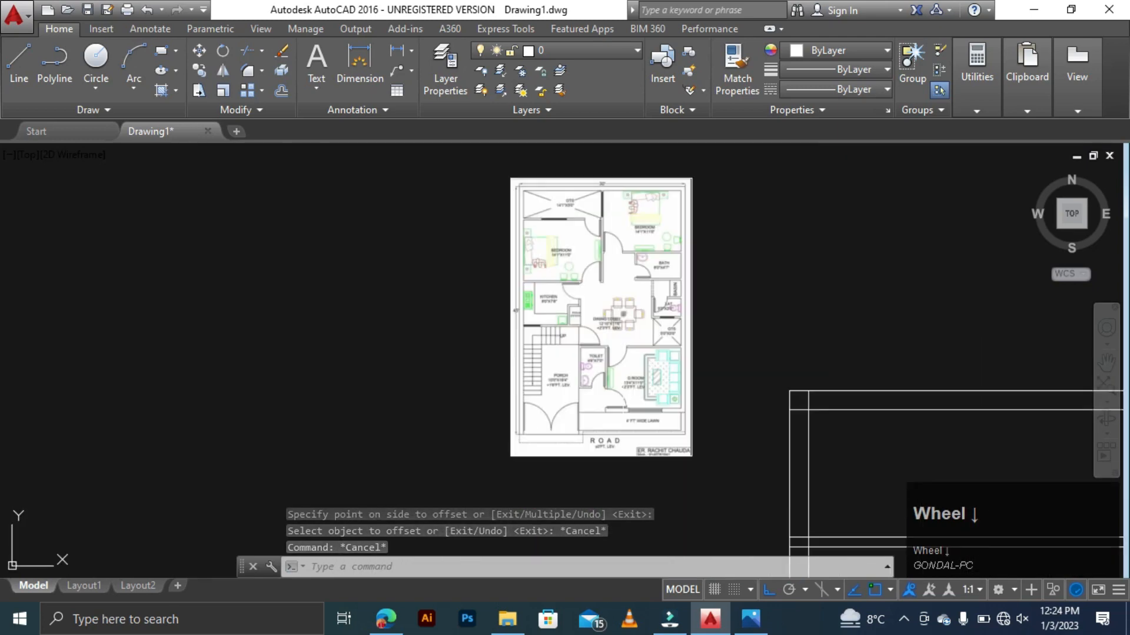
scroll(617, 392, "up", 4)
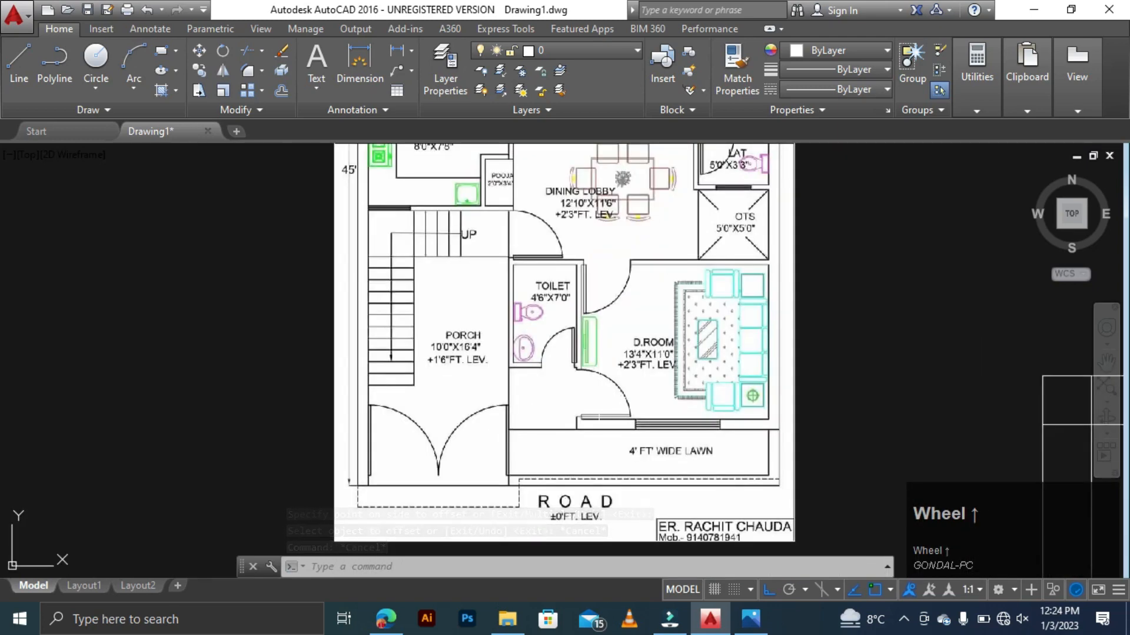
scroll(629, 379, "up", 4)
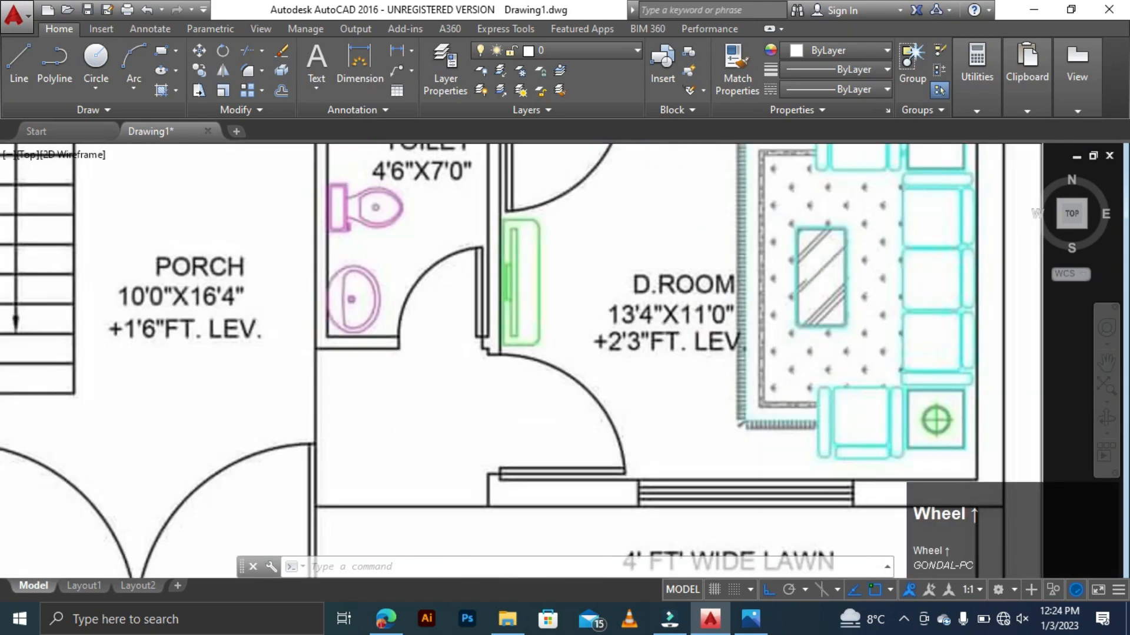
scroll(639, 333, "down", 3)
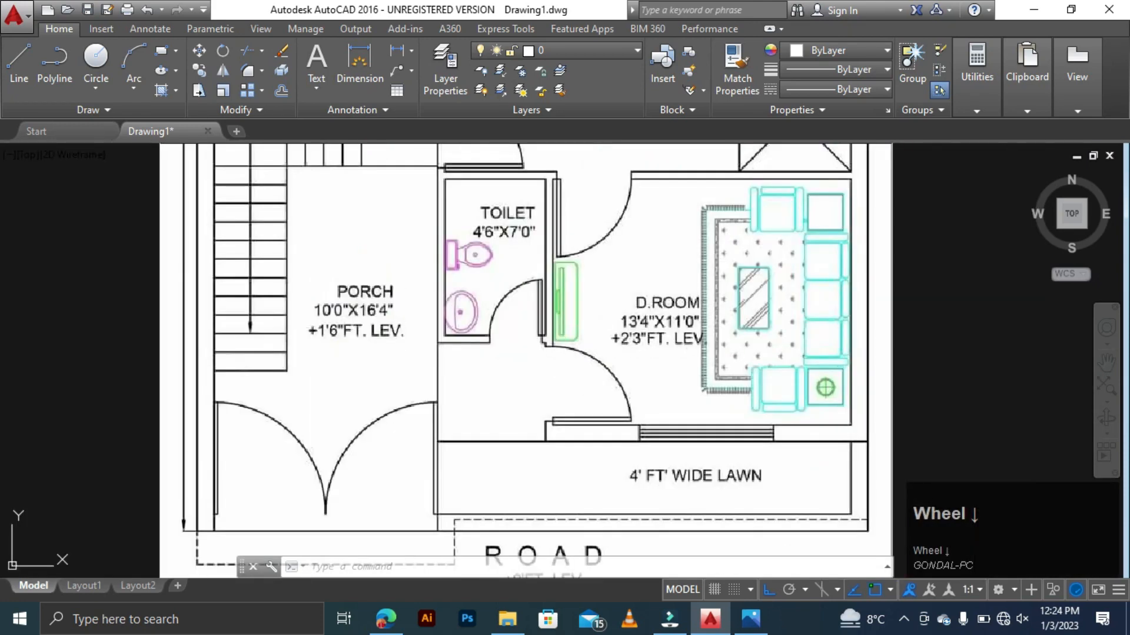
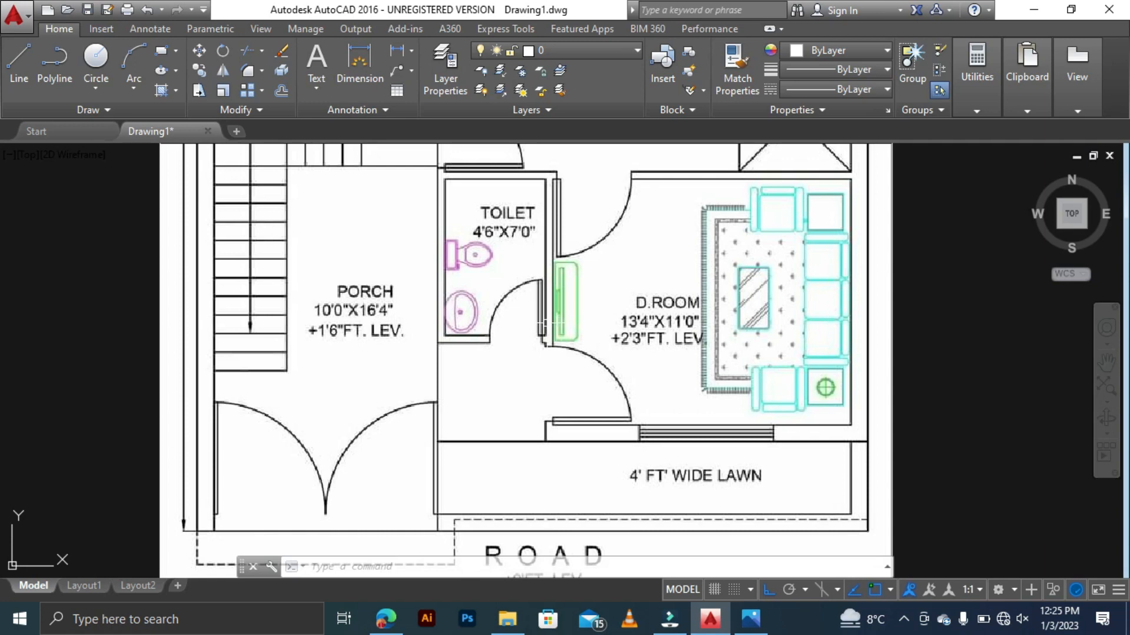
scroll(479, 235, "up", 4)
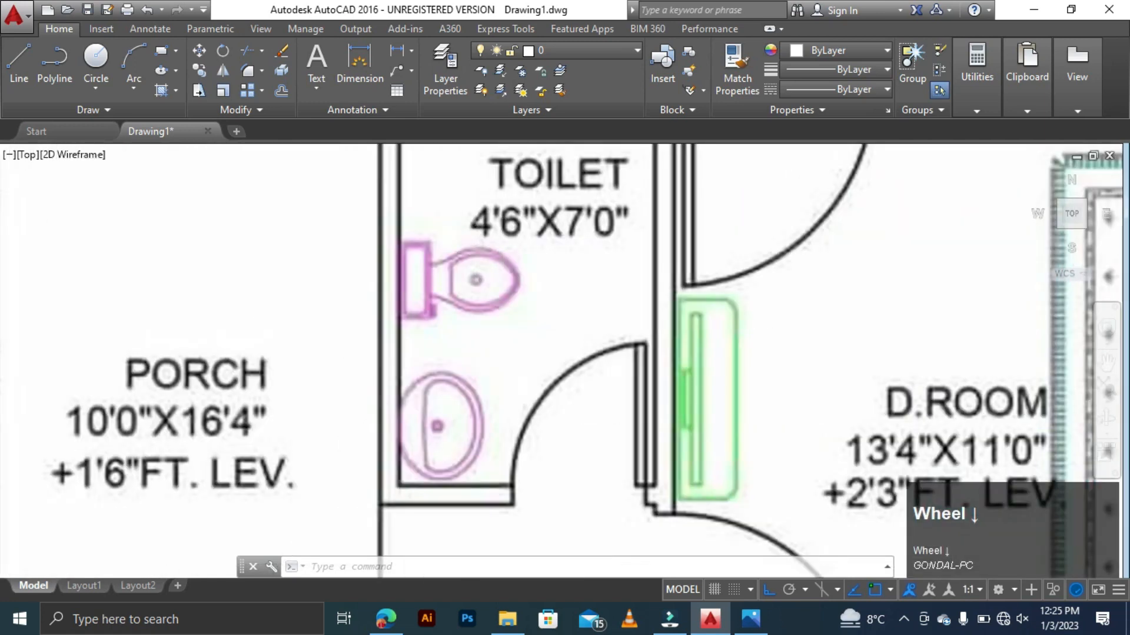
scroll(503, 239, "down", 2)
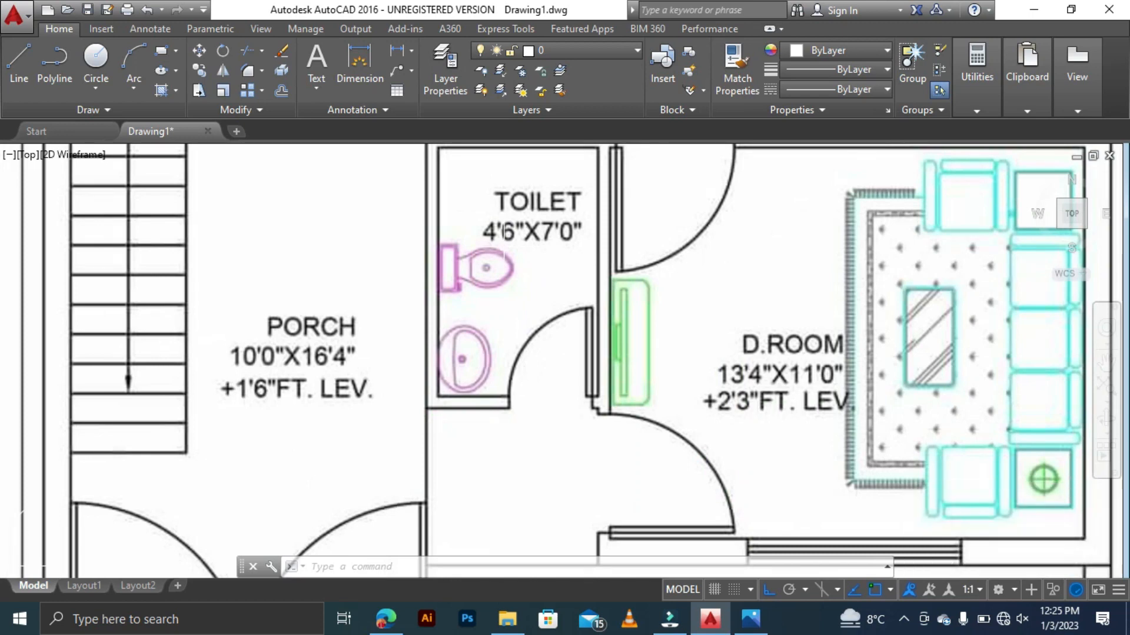
scroll(522, 216, "down", 4)
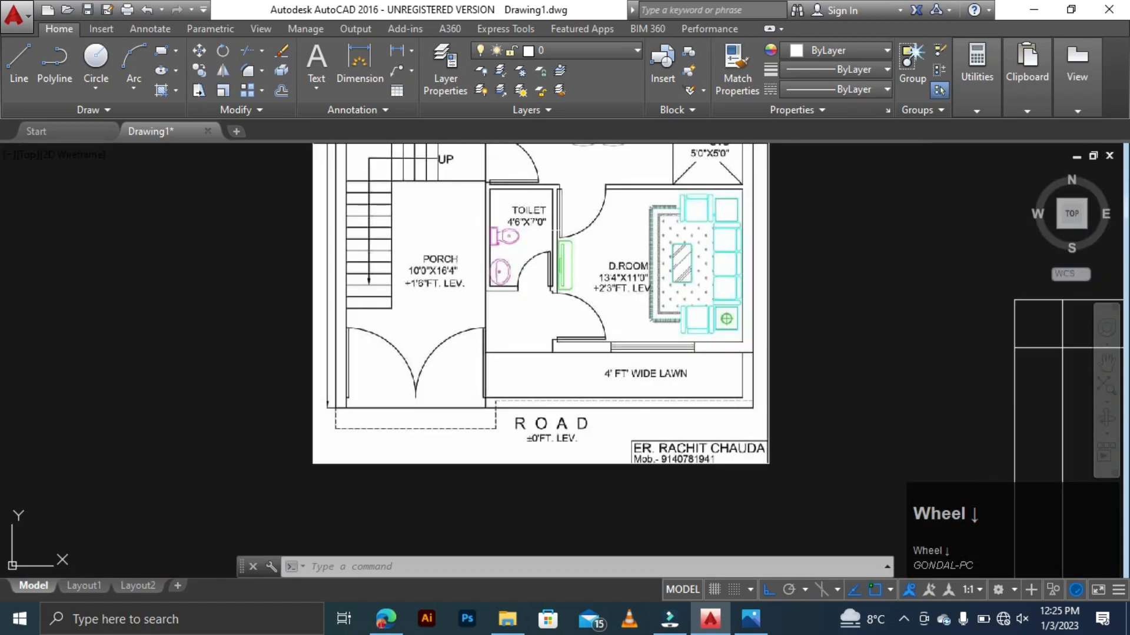
scroll(557, 205, "down", 5)
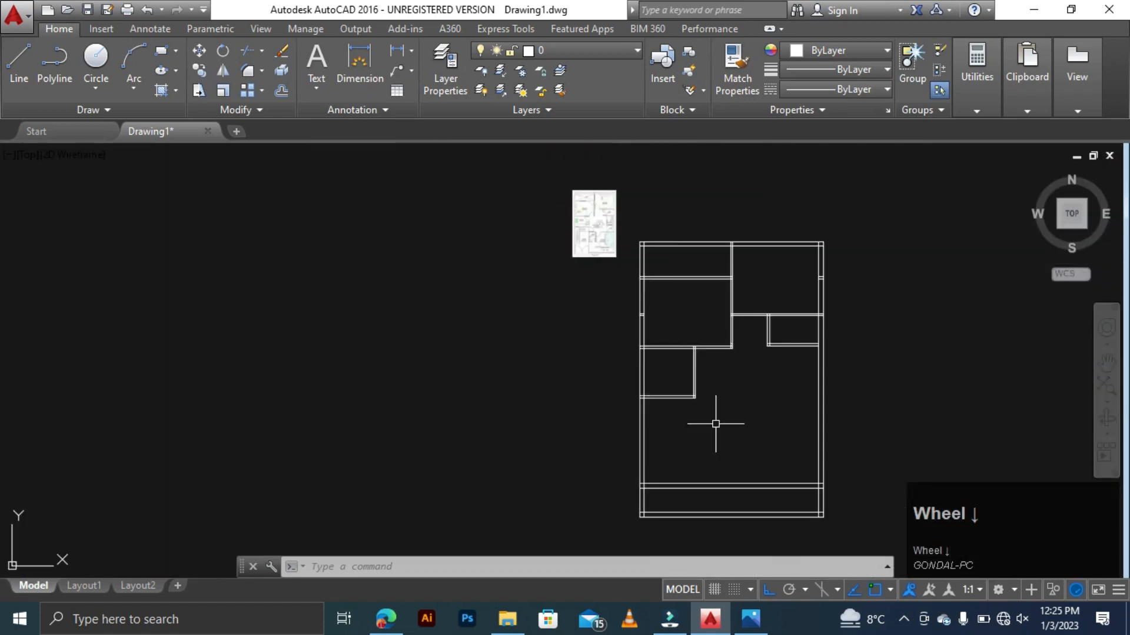
- Offset the inner line of the right outer wall 13'4" inward to mark the drawing room's width
scroll(785, 468, "up", 4)
key("Escape")
key("Escape")
key("Escape")
type("o")
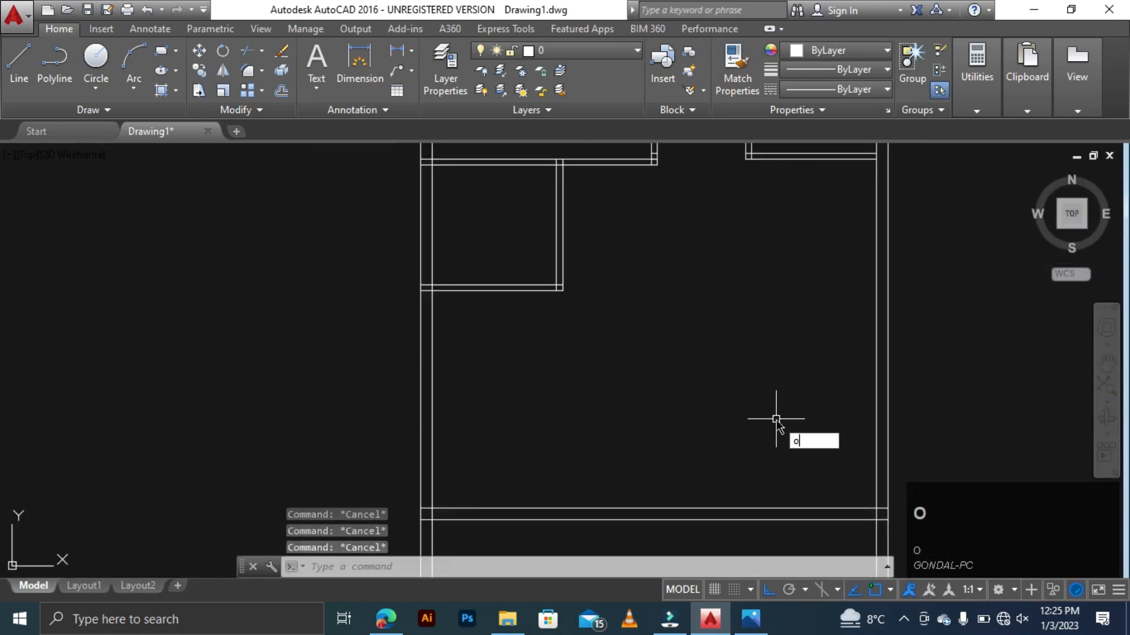
key("space")
type("1")
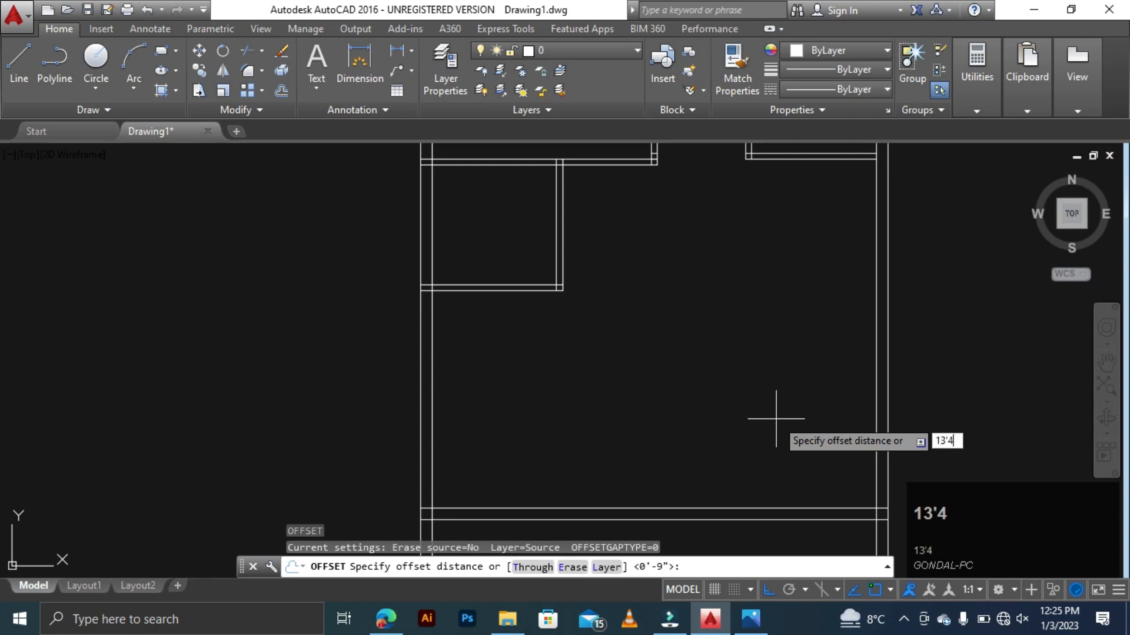
type("3'4")
key("space")
left_click(878, 433)
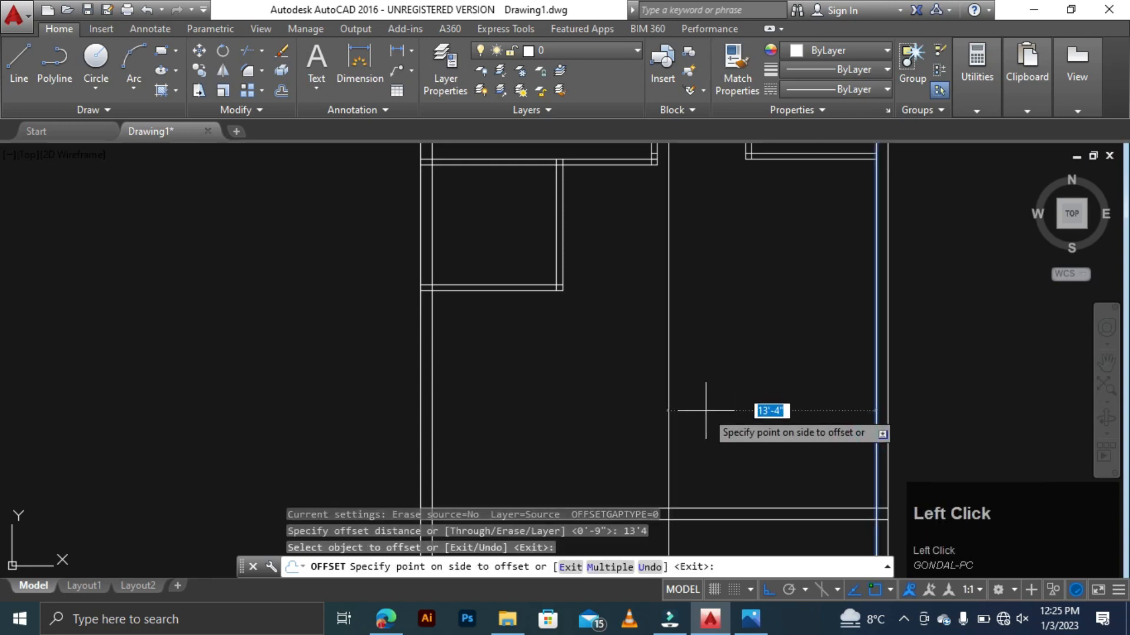
left_click(706, 410)
scroll(681, 386, "down", 3)
scroll(669, 403, "up", 2)
key("Escape")
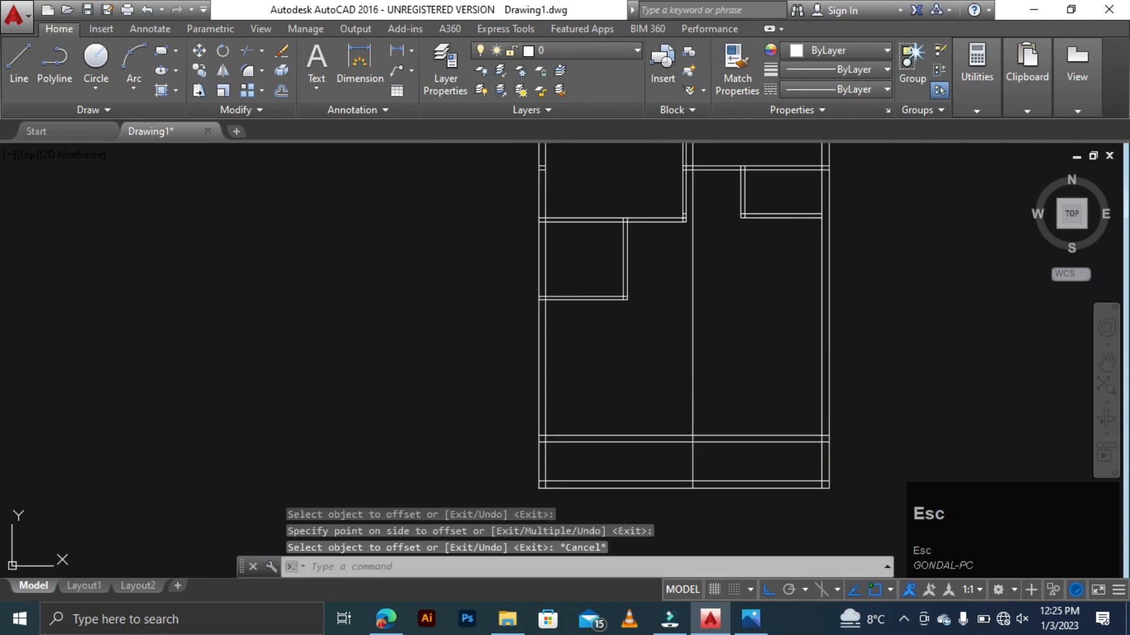
key("Escape")
key("Escape")
- Offset the drawing room's left boundary line 4.5" to the left to give the partition wall its thickness
type("o")
key("space")
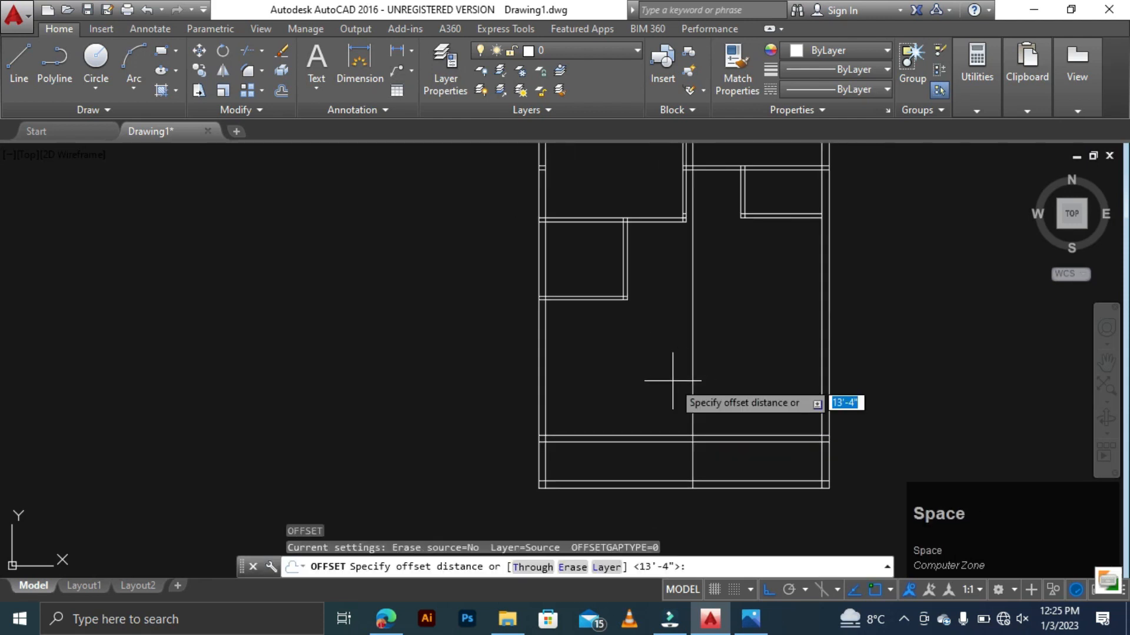
type("4.5")
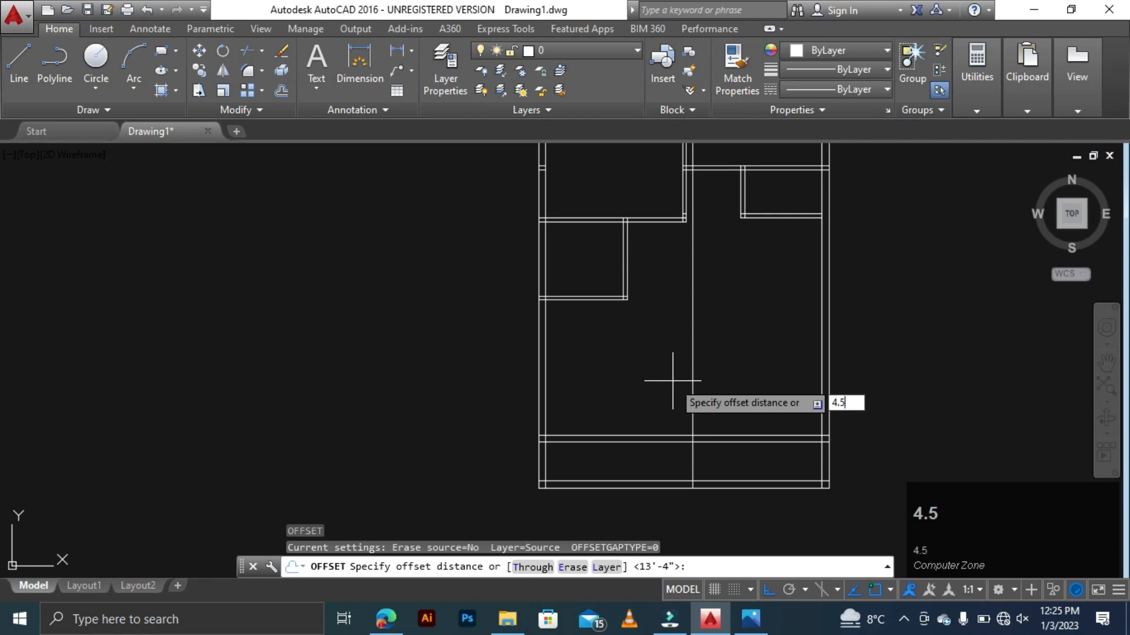
key("space")
left_click(692, 403)
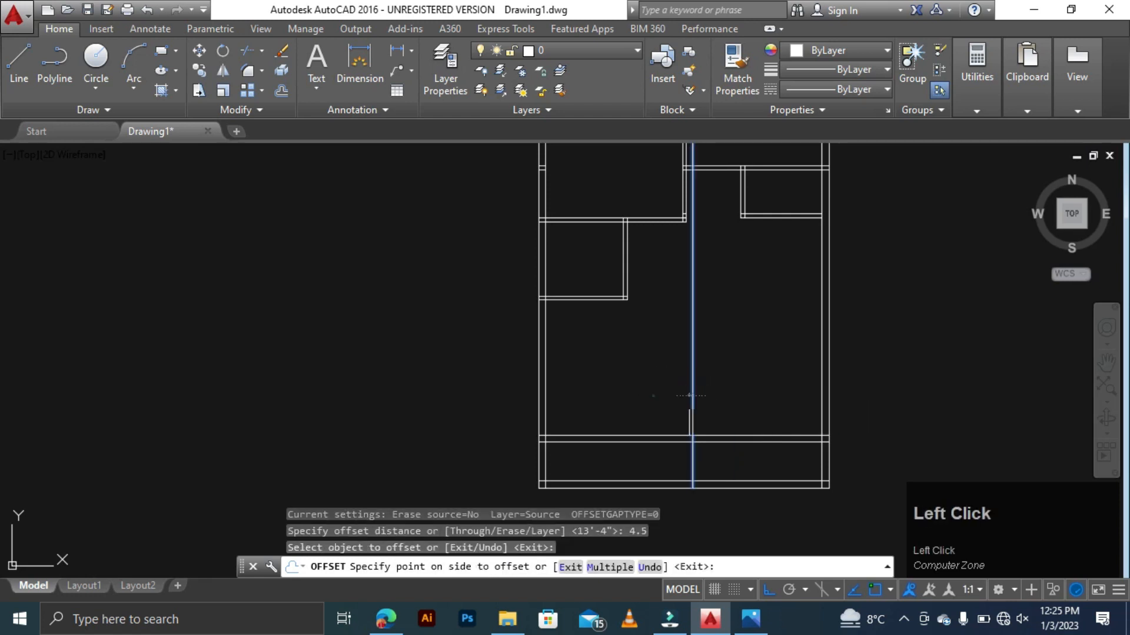
left_click(654, 396)
key("Escape")
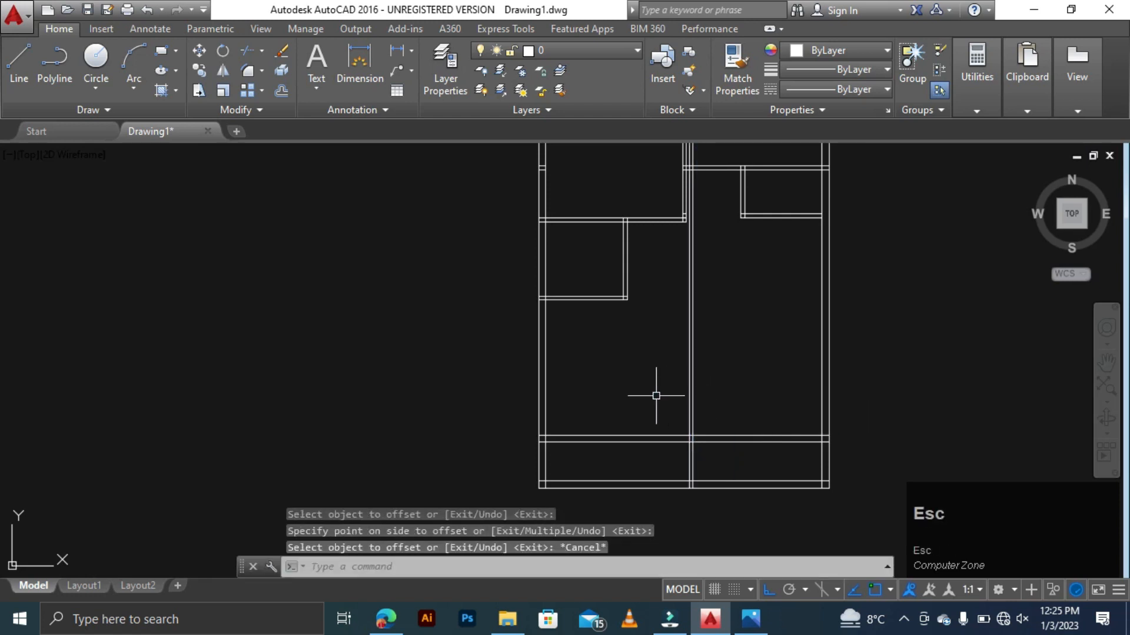
key("Escape")
key("Escape")
- Offset the left line of the drawing room partition 4'6" to the left to mark the toilet's width
key("space")
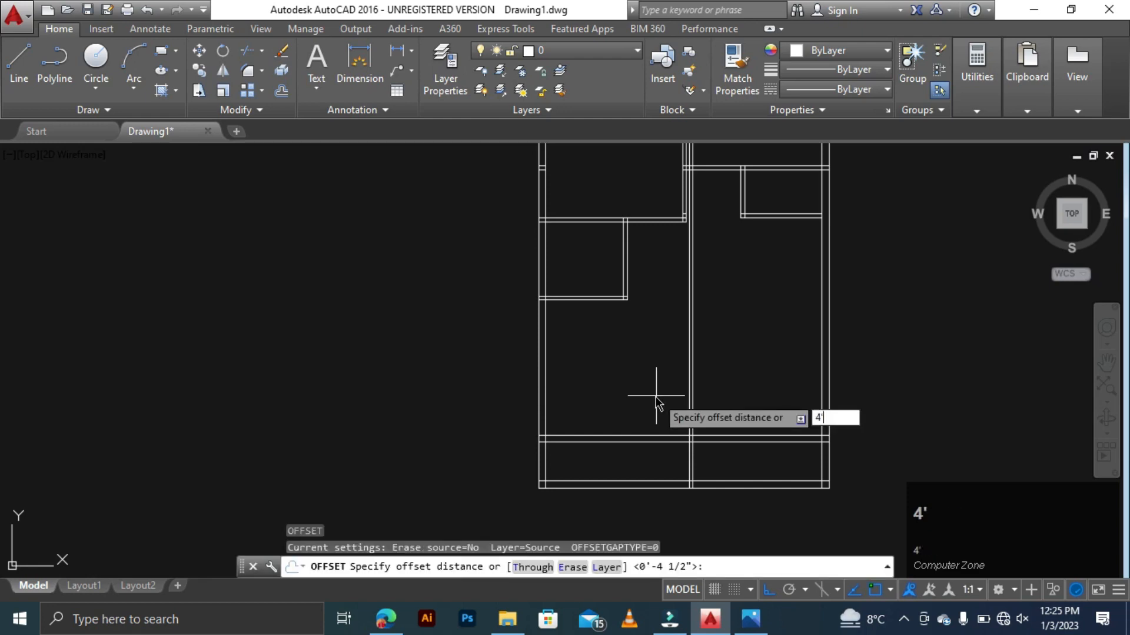
type("4'6")
key("space")
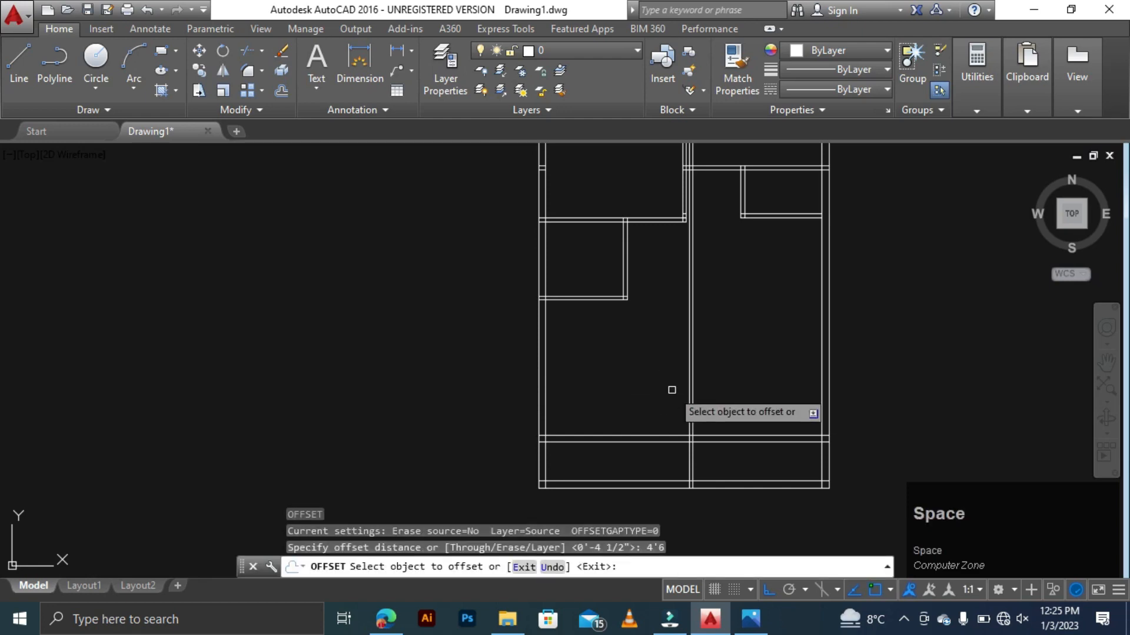
left_click(686, 393)
left_click(632, 392)
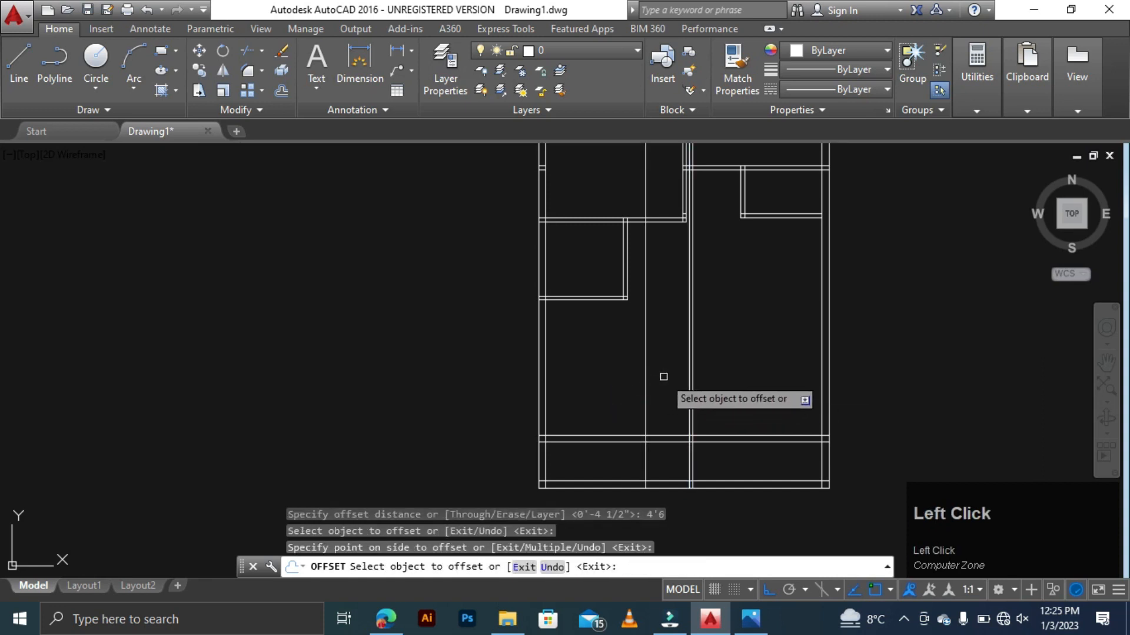
key("Escape")
key("Escape")
key("Escape")
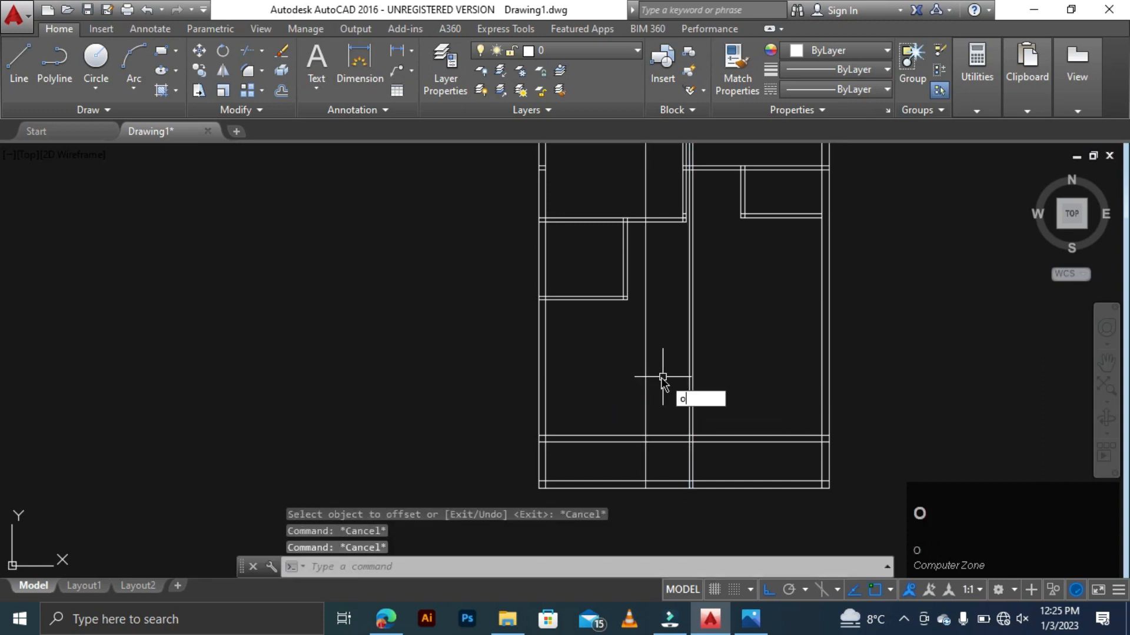
- Offset the toilet's left boundary line 4.5" to the left to form the wall beside the porch
key("space")
type("4")
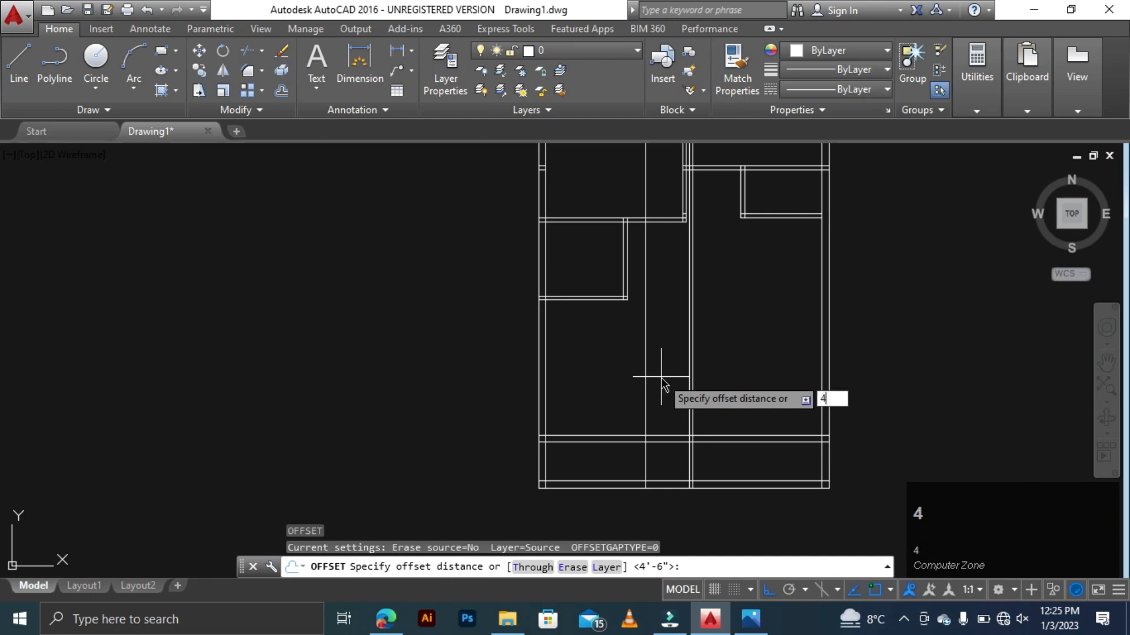
type(".5")
key("space")
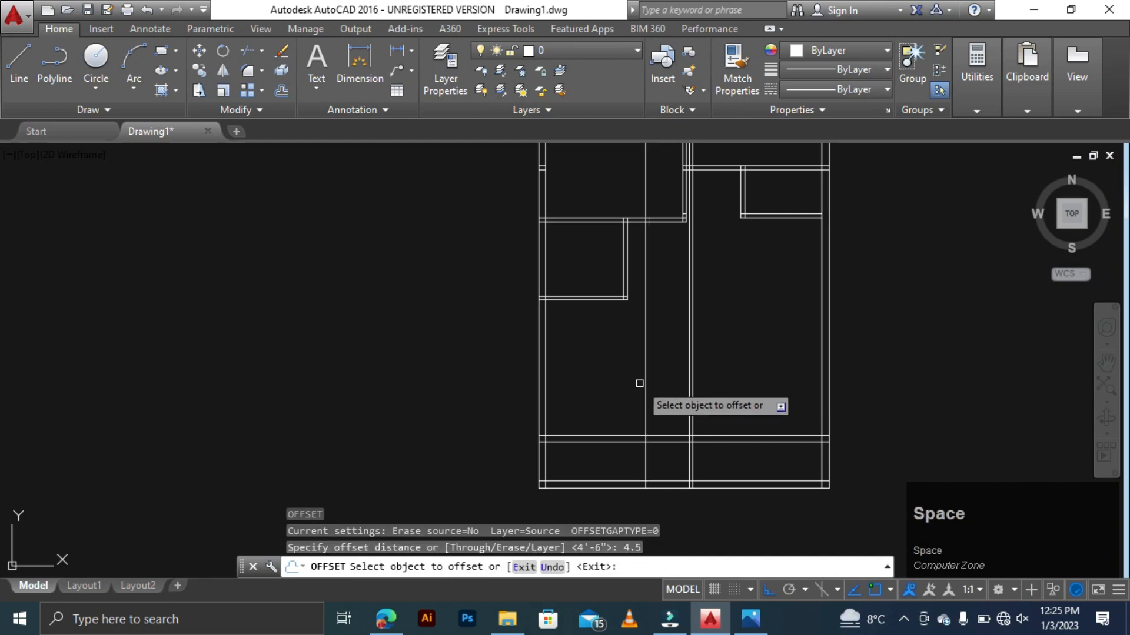
left_click(645, 386)
left_click(622, 389)
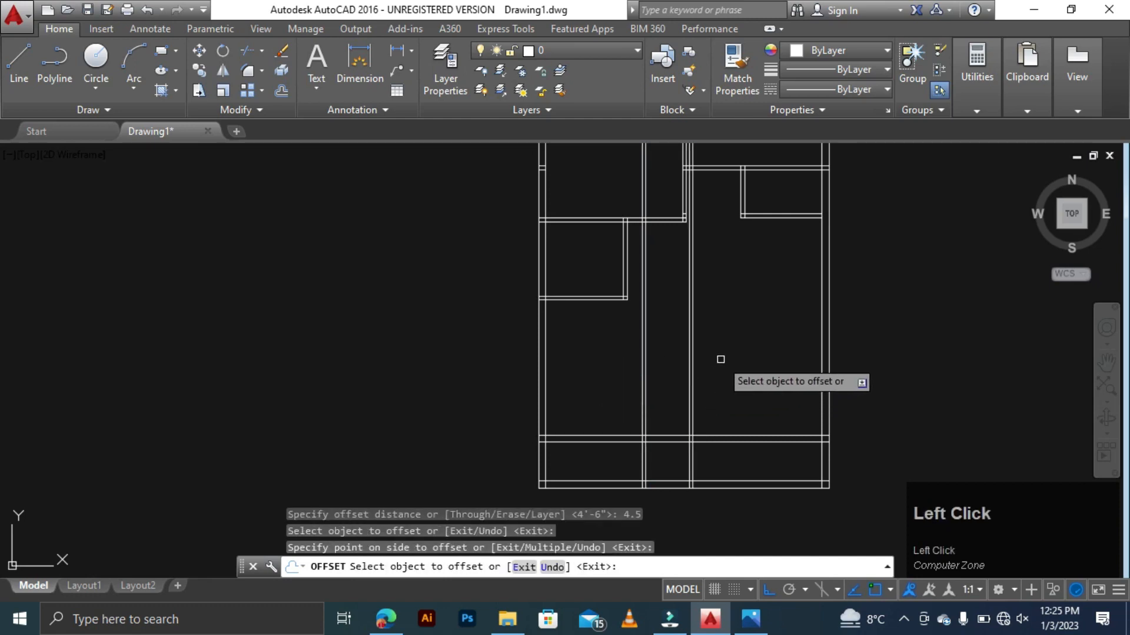
key("Escape")
key("Escape")
key("Escape")
key("Escape")
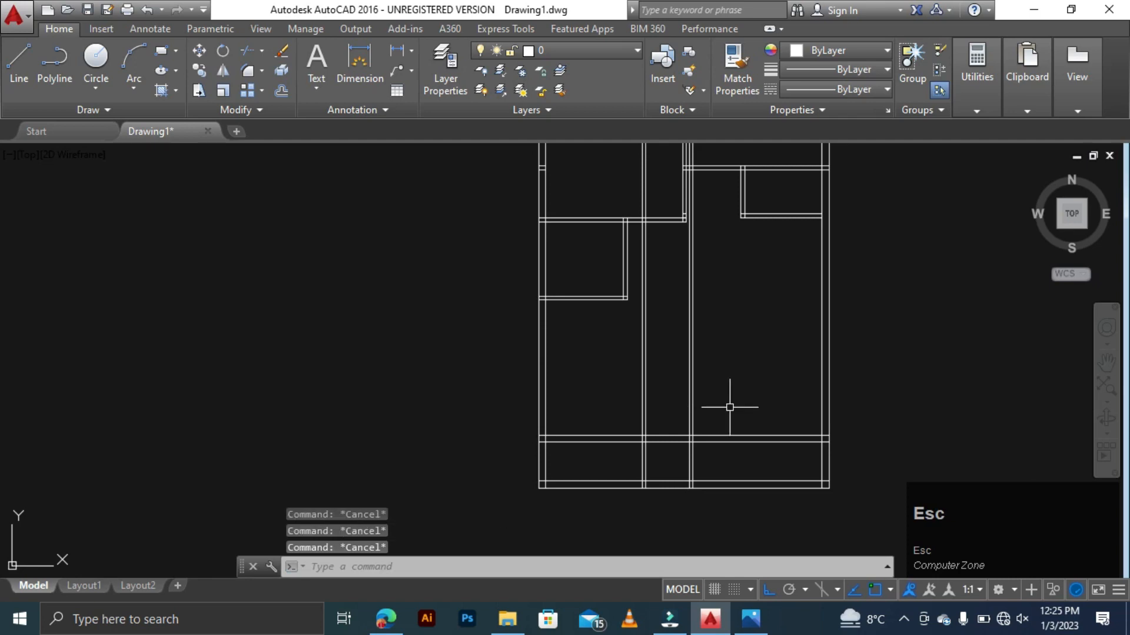
- Offset the upper line of the wall above the lawn 11' upward to mark the drawing room's depth
type("o")
key("space")
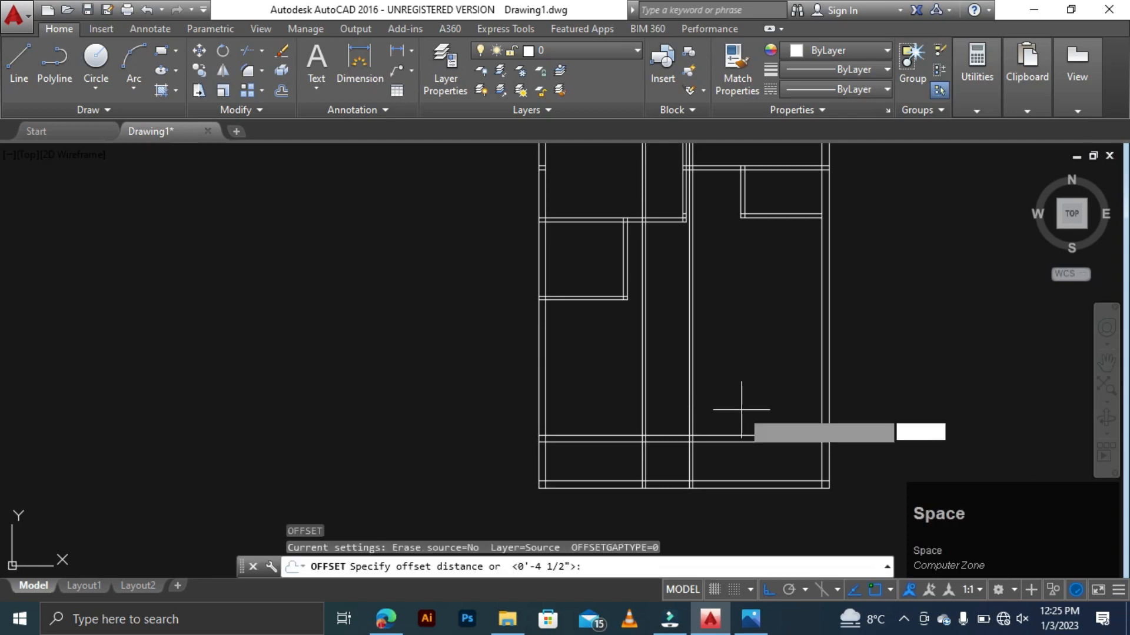
type("11")
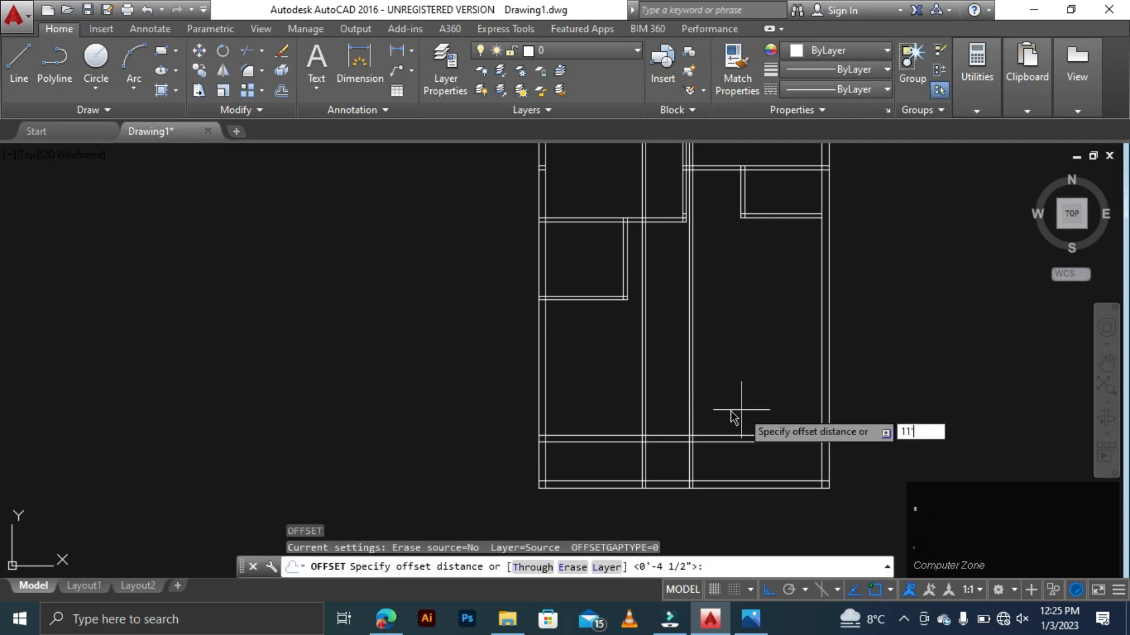
key("space")
left_click(737, 437)
left_click(737, 306)
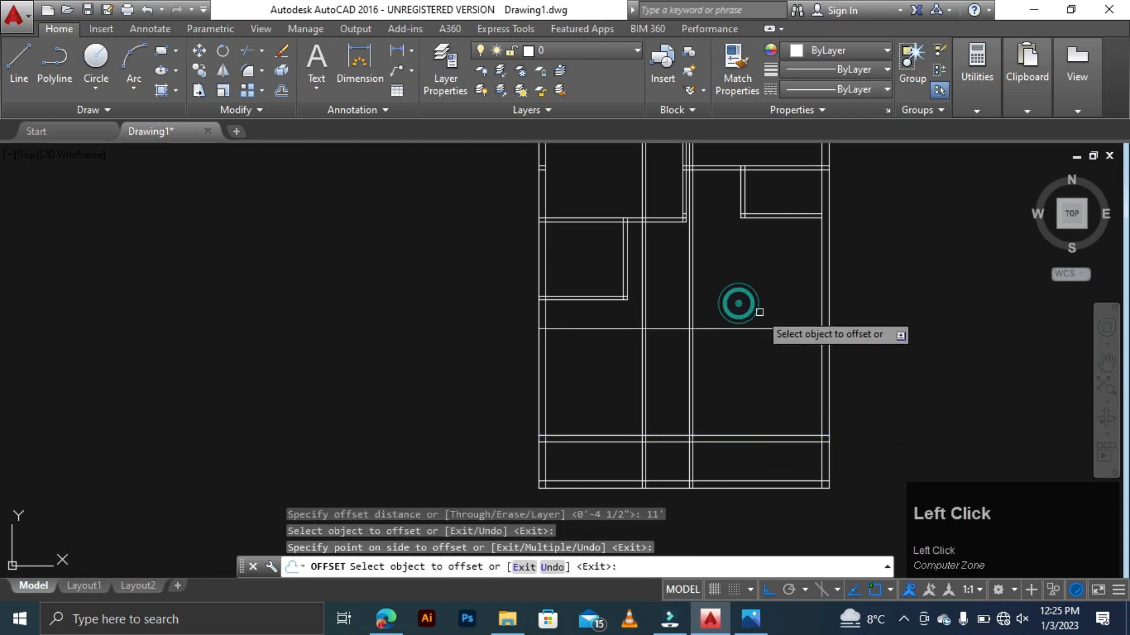
key("Escape")
key("Escape")
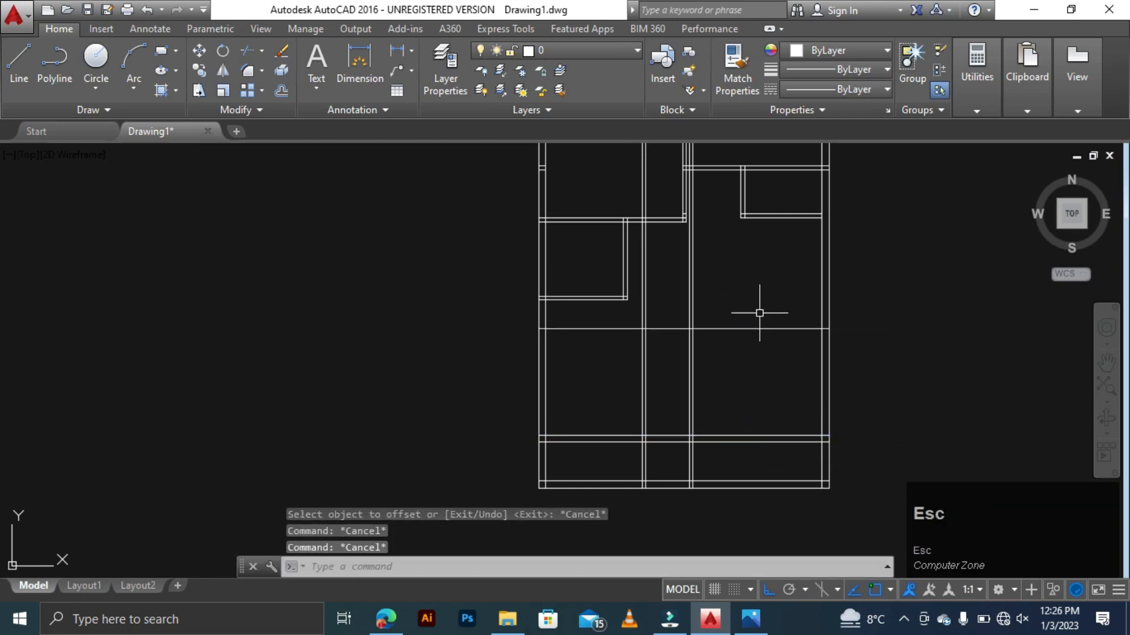
- Offset the drawing room's upper boundary line 4.5" upward to give that wall its thickness
type("o")
key("space")
type("4")
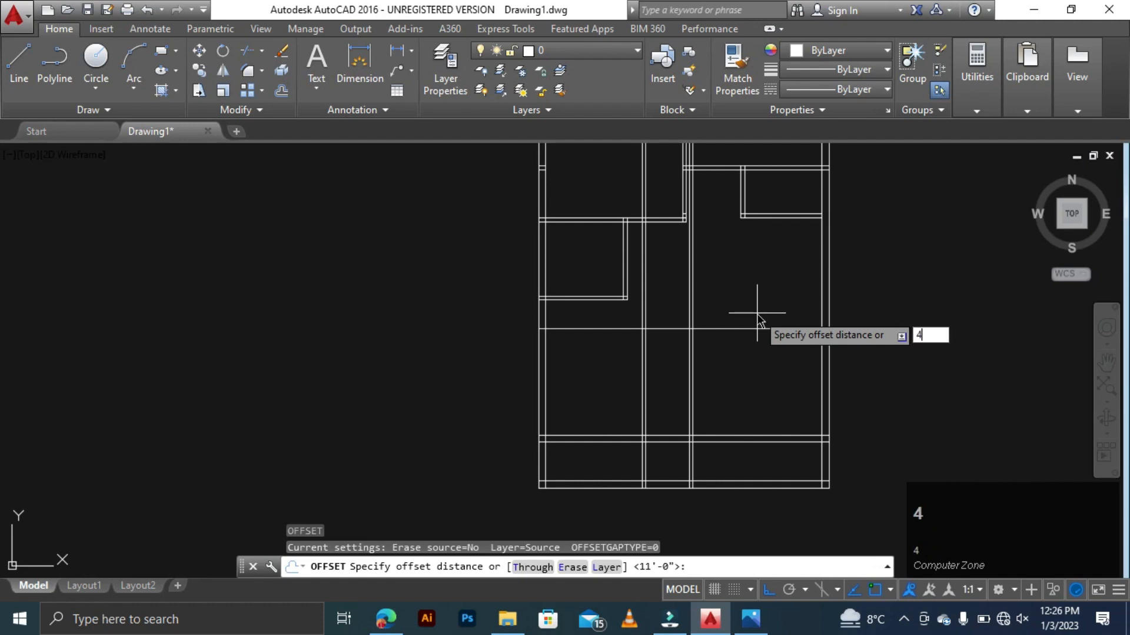
type(".5")
key("space")
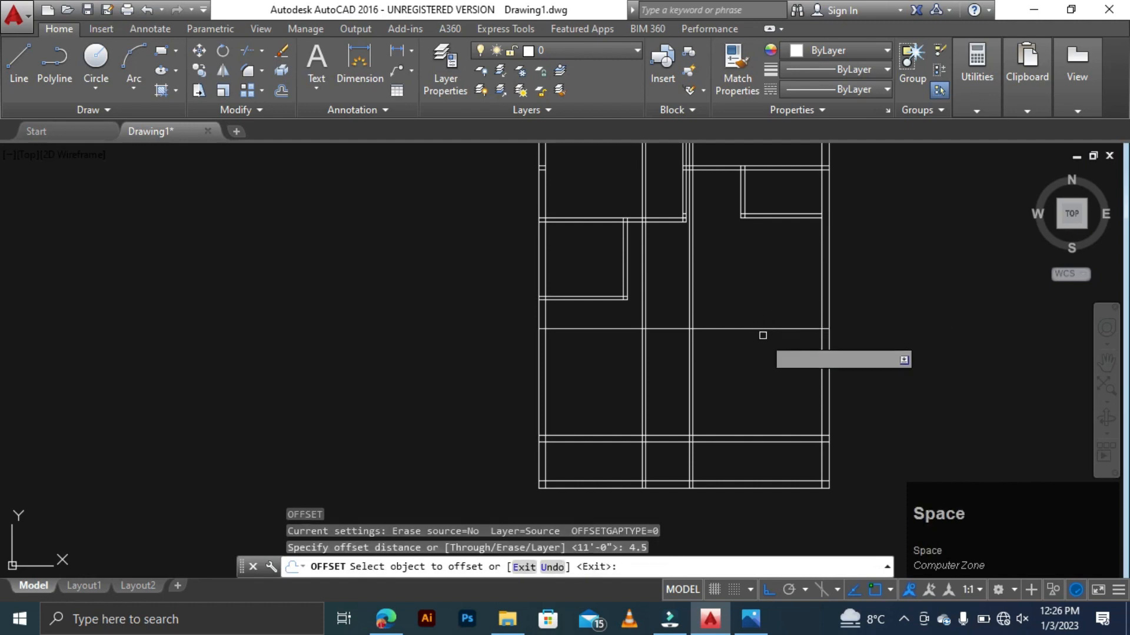
left_click(759, 328)
left_click(760, 286)
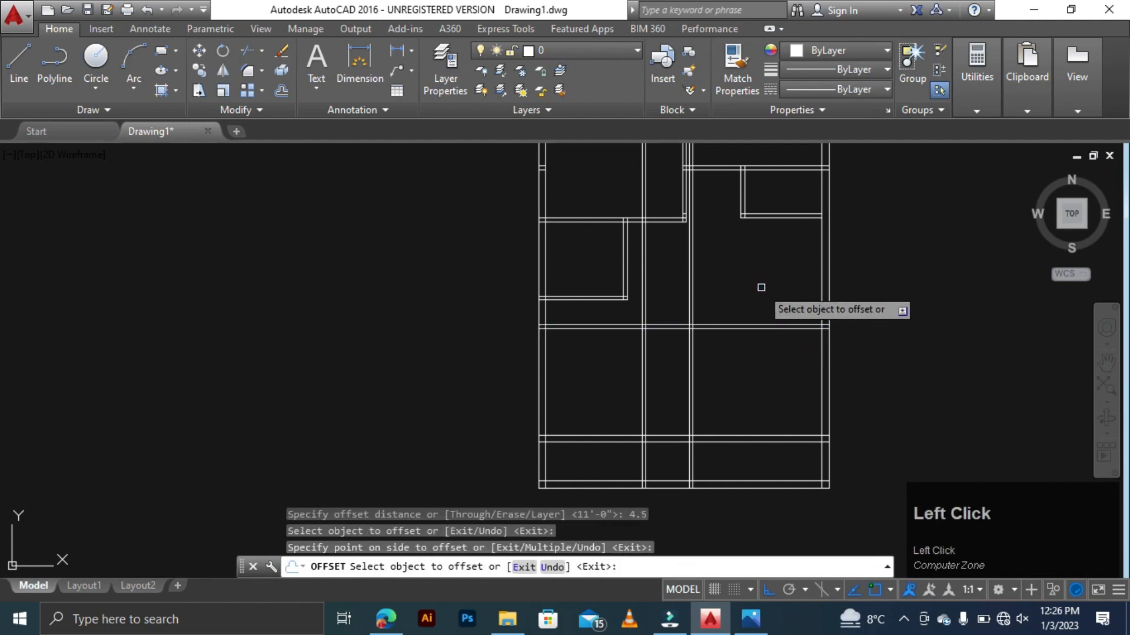
key("Escape")
key("Escape")
key("Escape")
key("Escape")
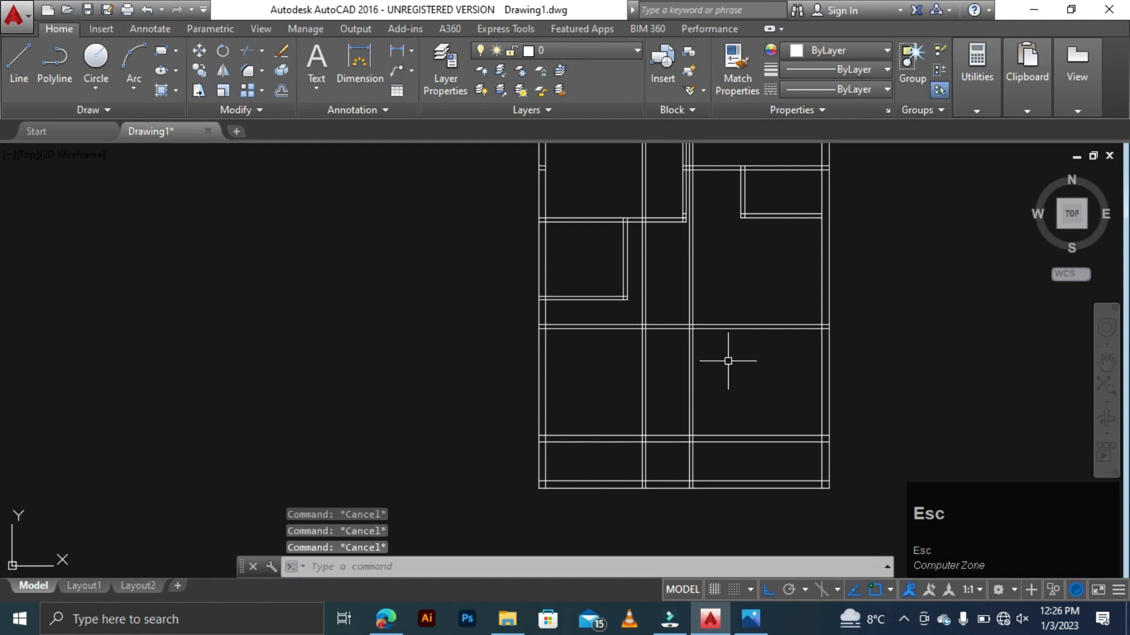
- Trim the horizontal lines of the drawing room's upper wall and the wall above the lawn where they cross the porch
type("tr")
key("space")
key("space")
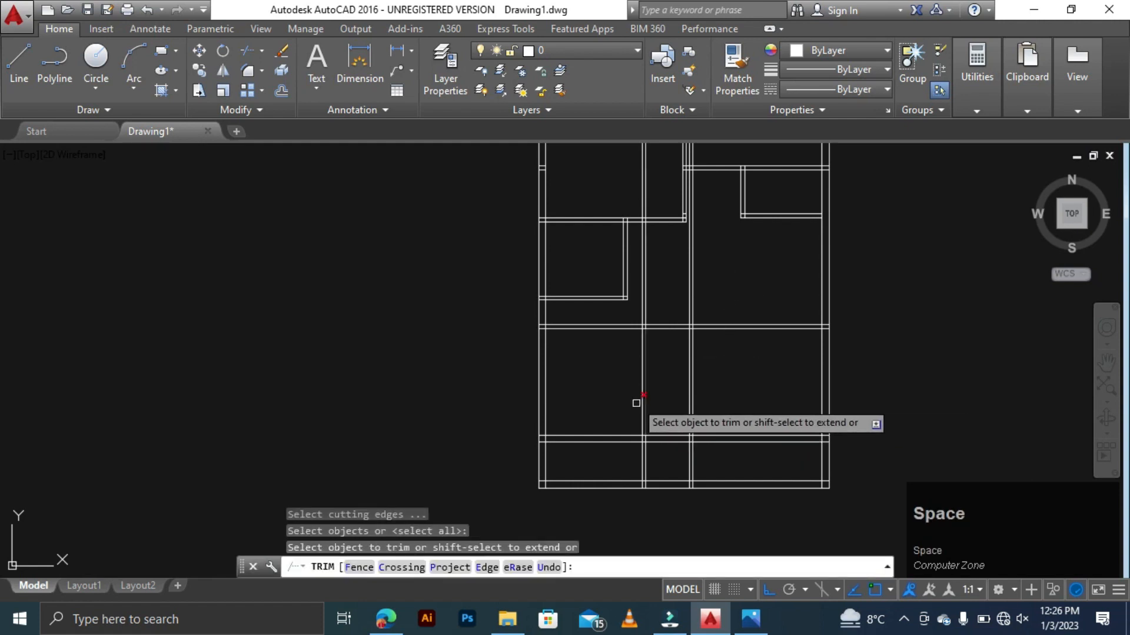
scroll(611, 323, "up", 2)
scroll(611, 323, "up", 2)
left_click(605, 302)
left_click(525, 409)
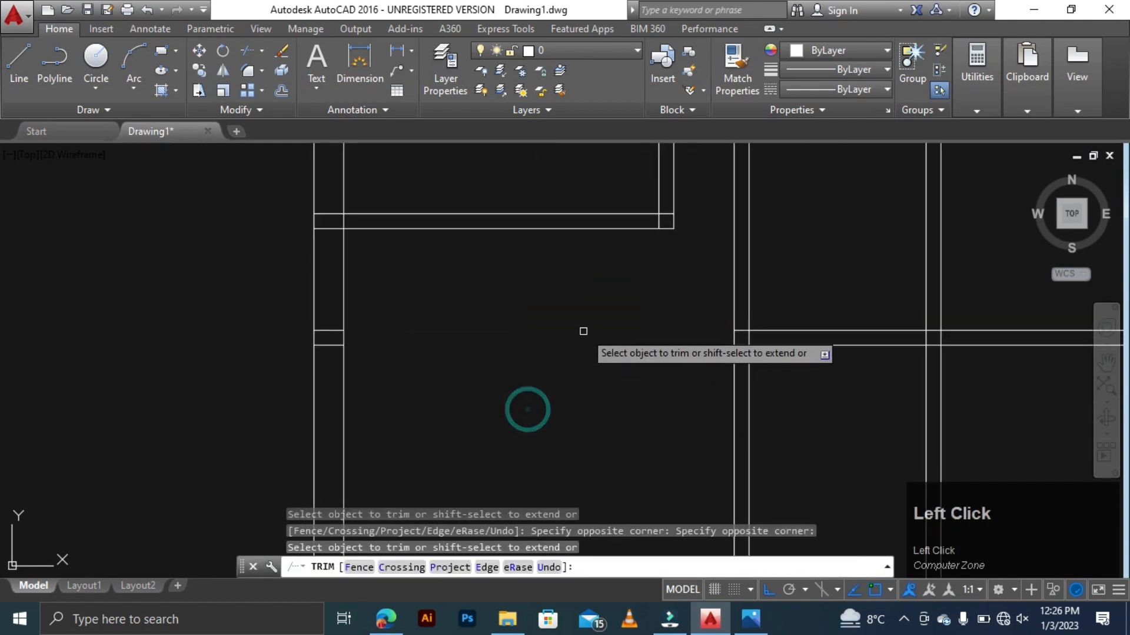
scroll(582, 423, "down", 3)
scroll(583, 424, "up", 3)
left_click(633, 281)
left_click(605, 330)
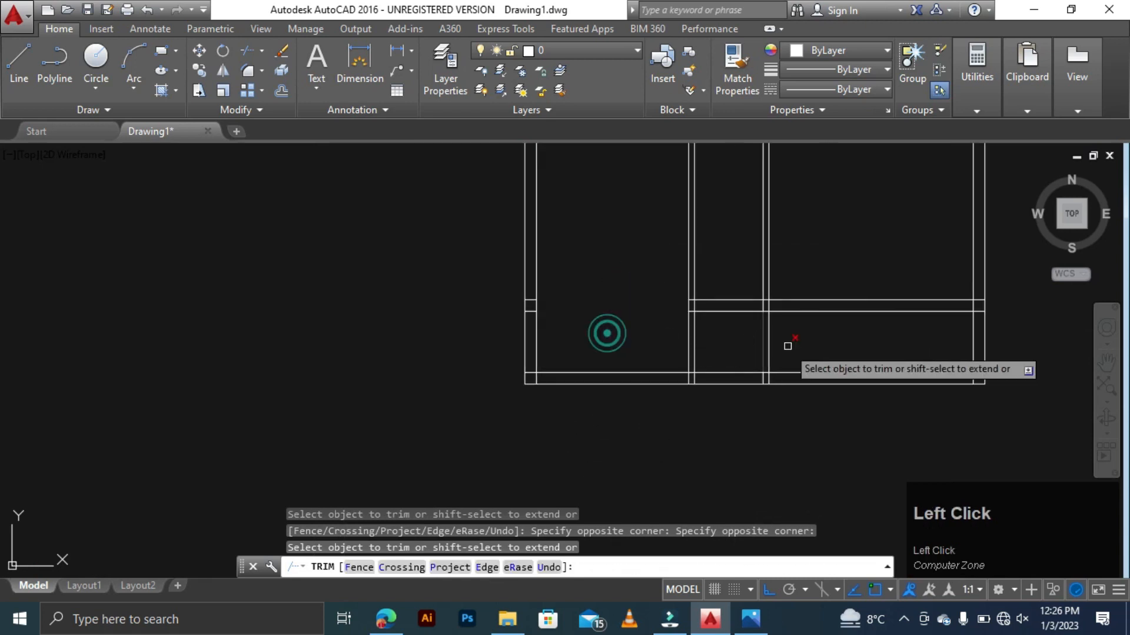
- Trim the vertical wall lines of the toilet and drawing room partition out of the lawn strip and the dining lobby
left_click(811, 344)
left_click(618, 341)
scroll(694, 397, "down", 2)
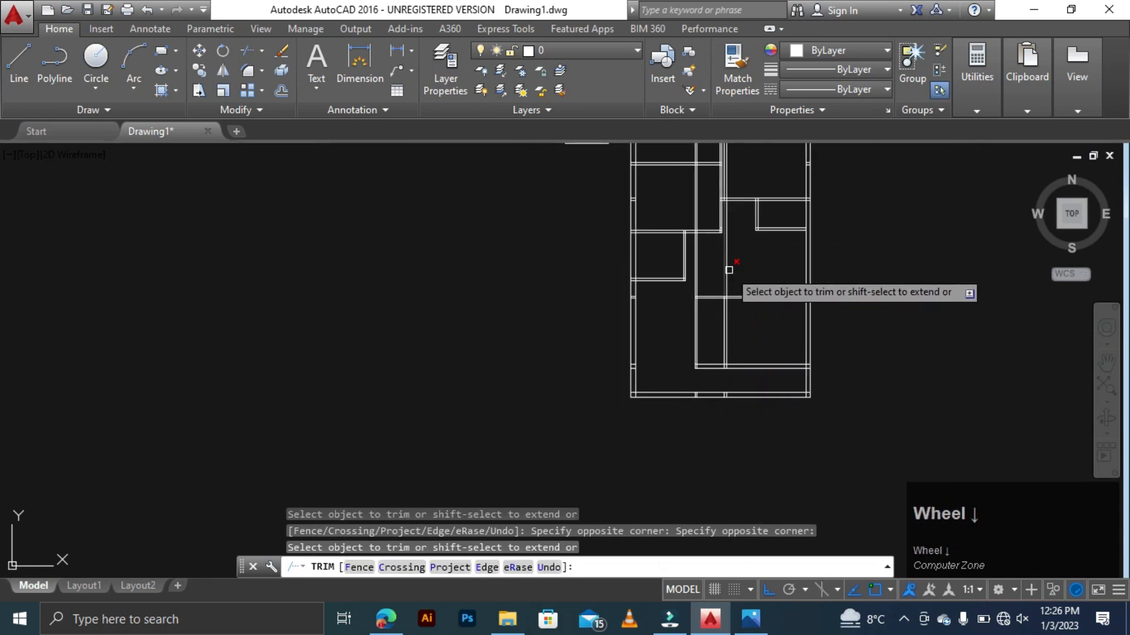
scroll(761, 277, "up", 3)
left_click(760, 277)
left_click(676, 294)
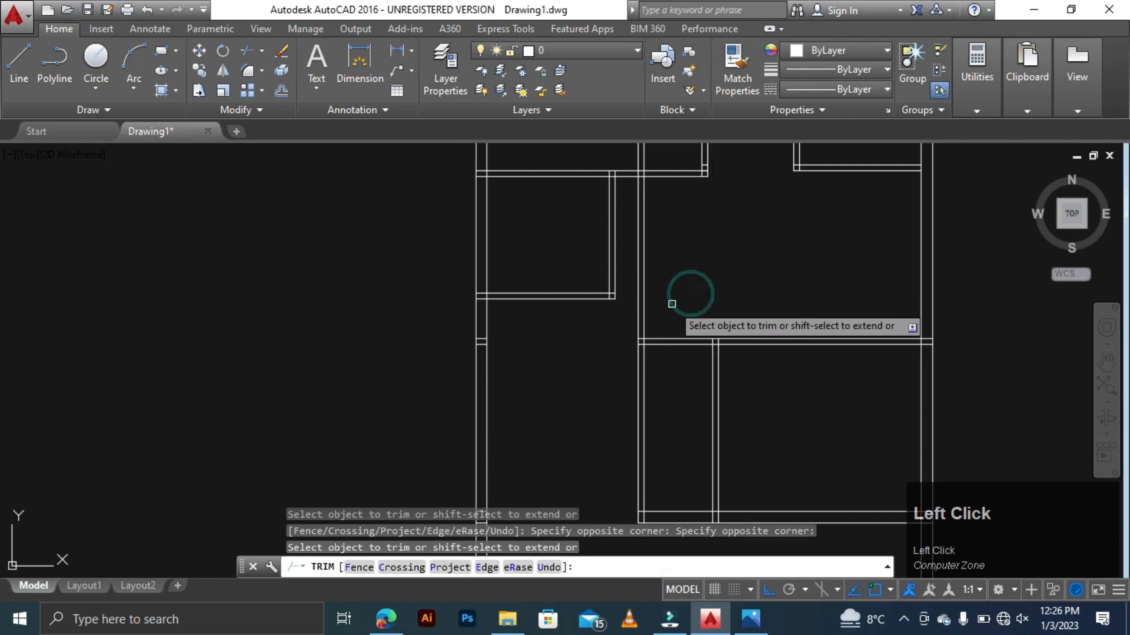
left_click(672, 305)
left_click(629, 324)
scroll(680, 336, "down", 3)
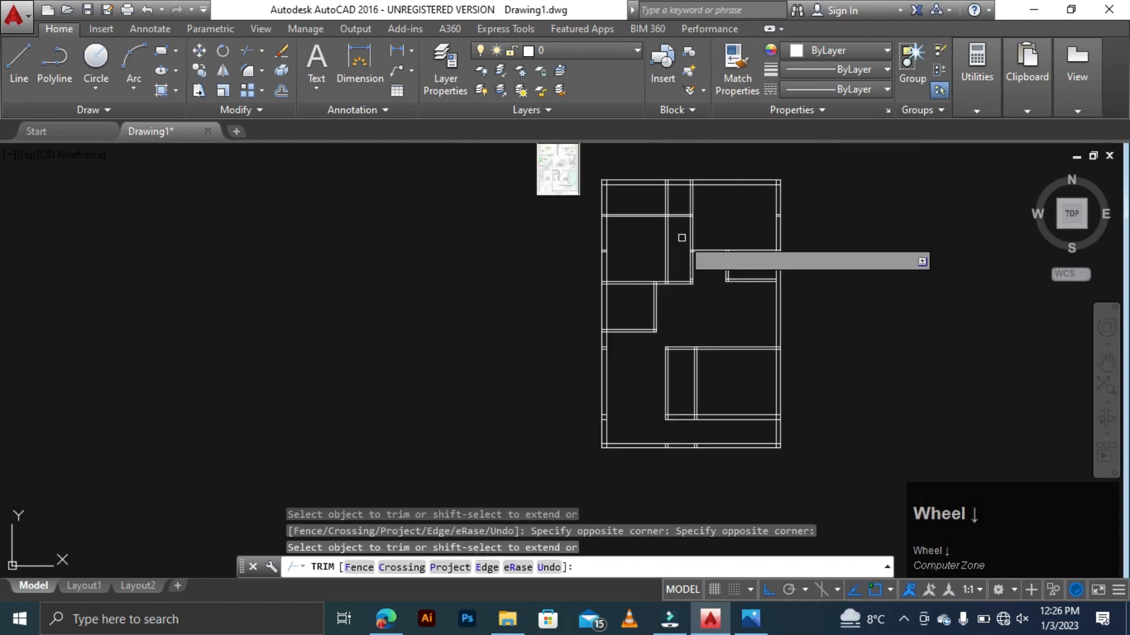
scroll(675, 237, "up", 3)
key("Escape")
- Erase the two leftover vertical lines running through the upper-left bedroom and OTS area
left_click(674, 238)
left_click(600, 285)
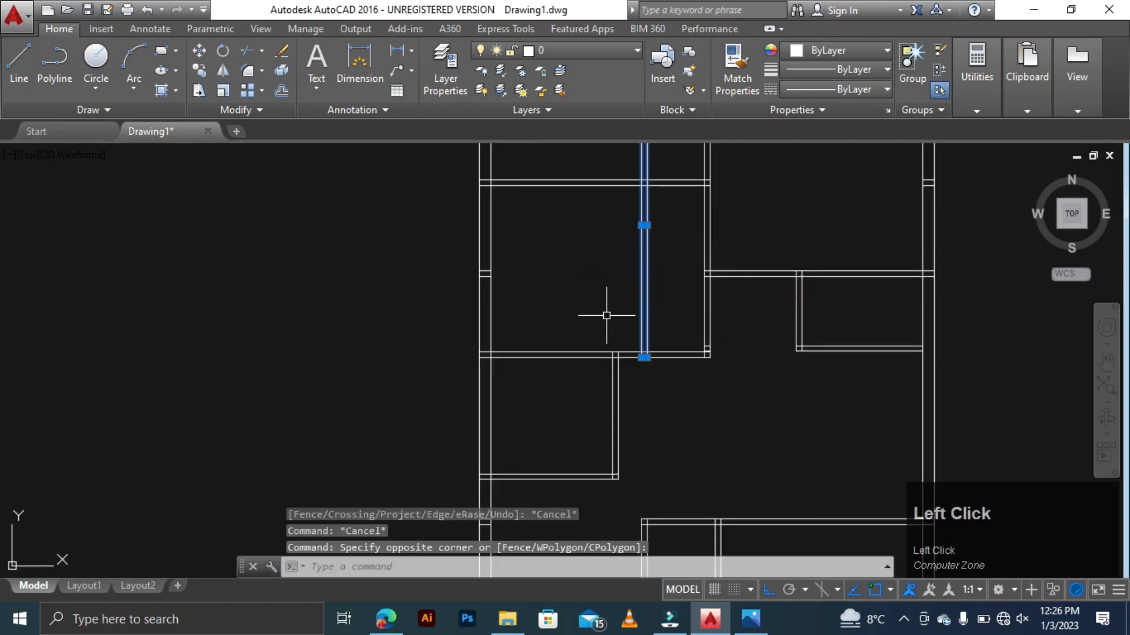
key("Delete")
- Check the toilet's dimensions and position beside the drawing room in the reference plan
scroll(606, 316, "down", 4)
scroll(661, 383, "up", 2)
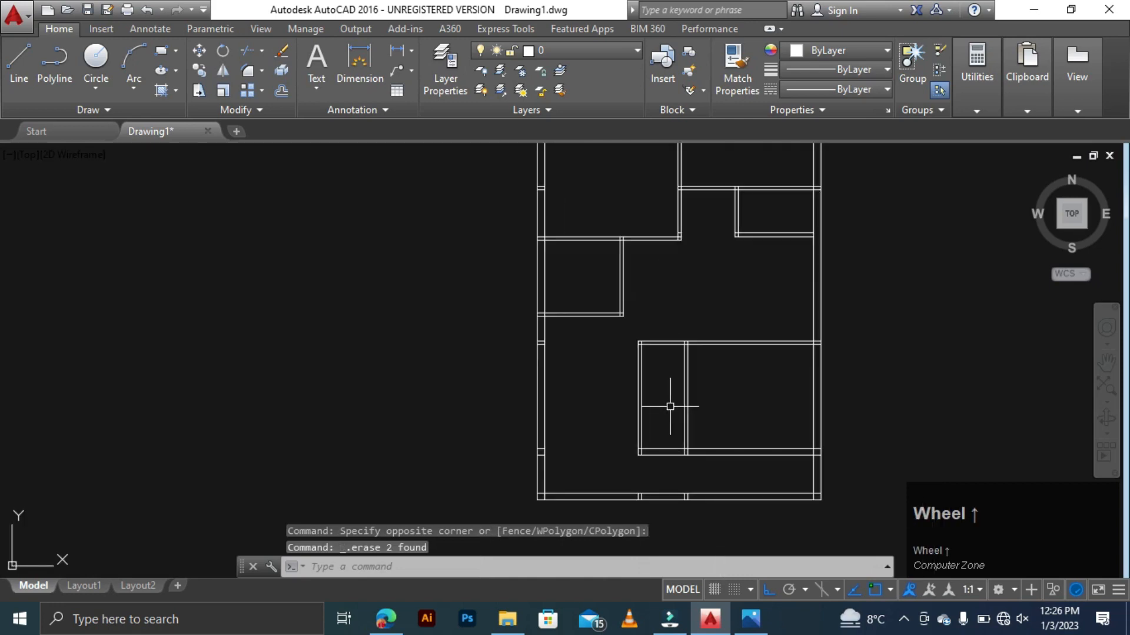
scroll(668, 404, "down", 4)
scroll(617, 384, "up", 8)
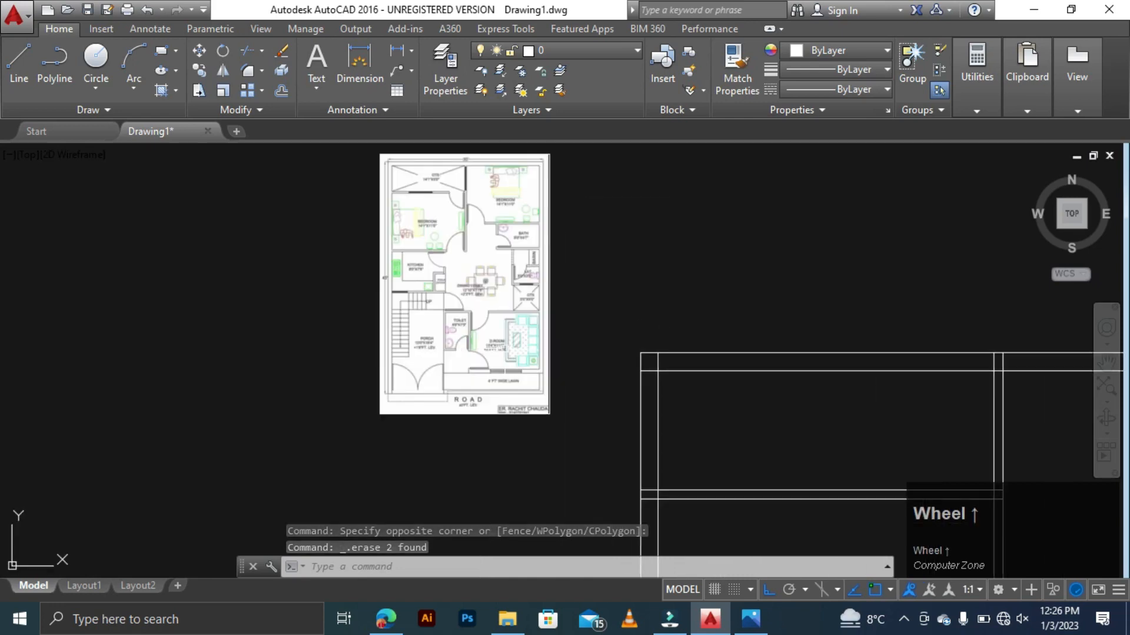
scroll(448, 324, "up", 4)
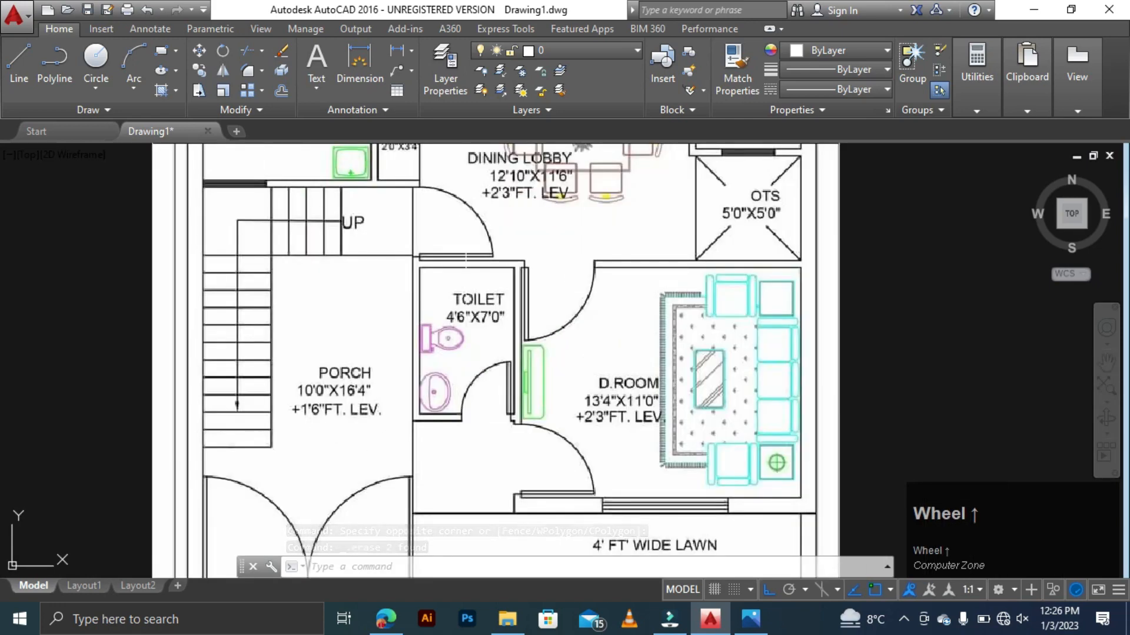
scroll(475, 330, "down", 6)
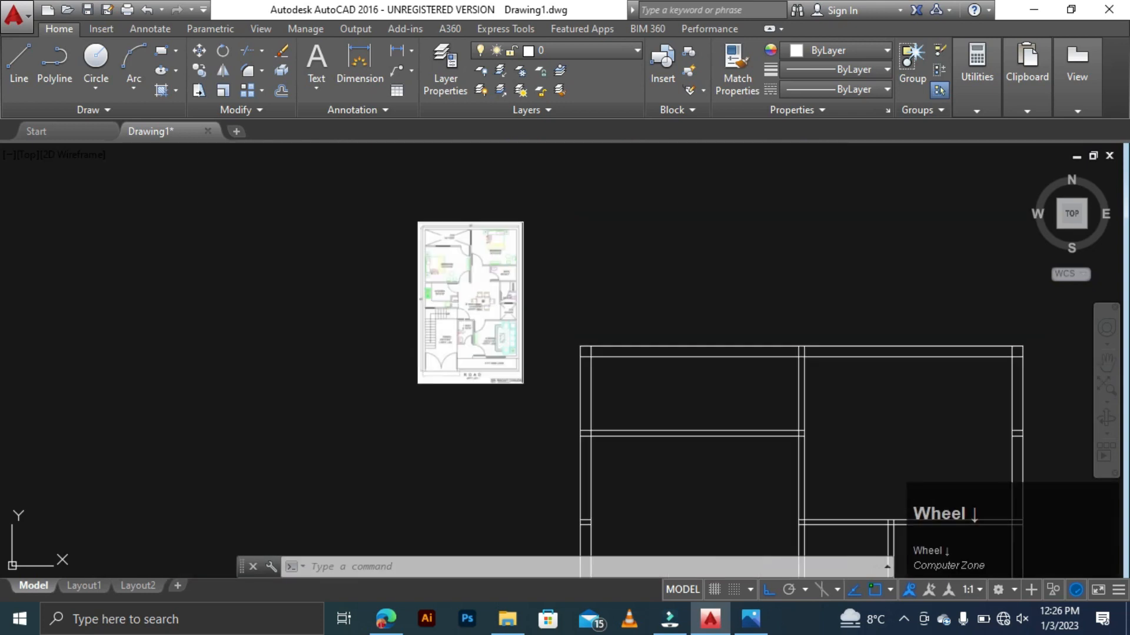
scroll(565, 353, "down", 4)
scroll(637, 433, "down", 4)
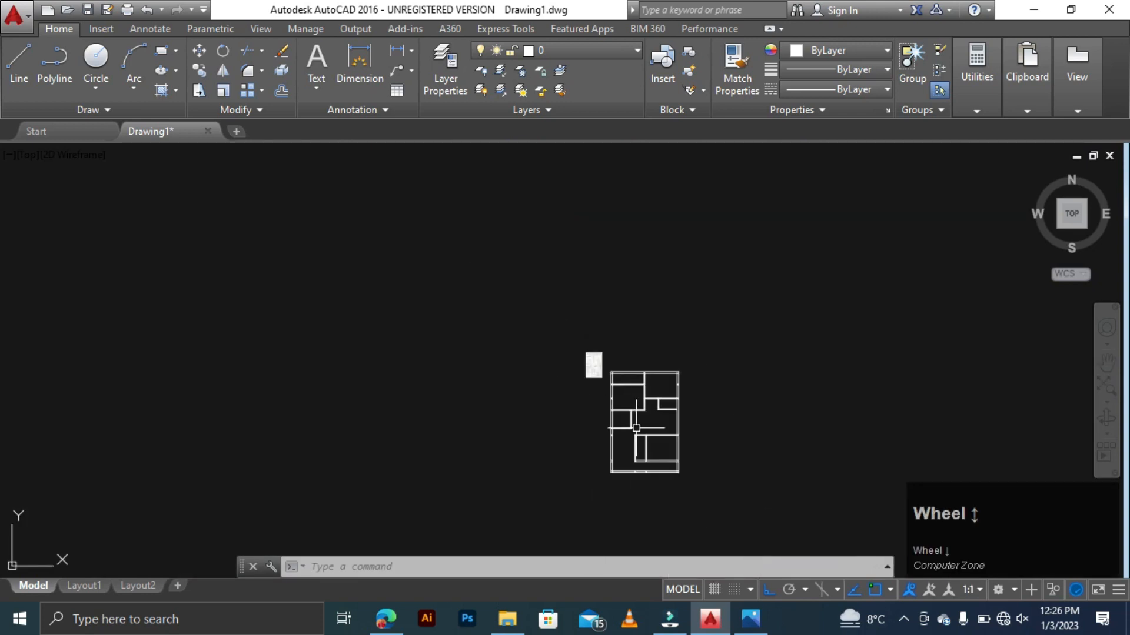
scroll(638, 459, "up", 4)
scroll(637, 469, "up", 4)
key("Escape")
key("Escape")
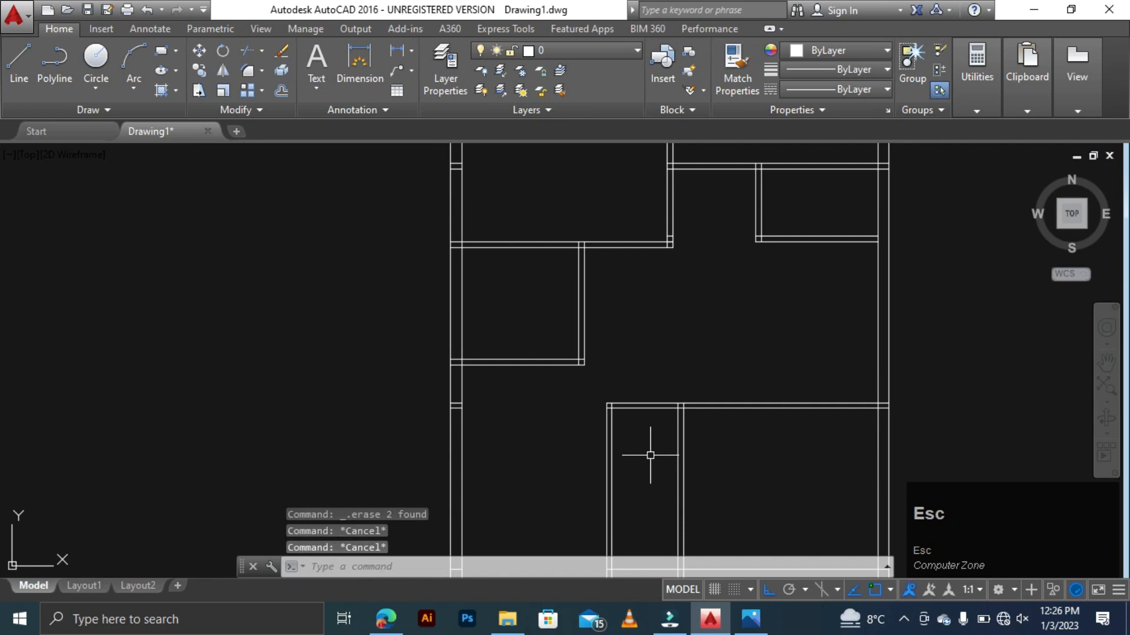
- Offset the lower line of the wall above the toilet 7' downward to mark the toilet's length
type("o")
key("space")
type("7")
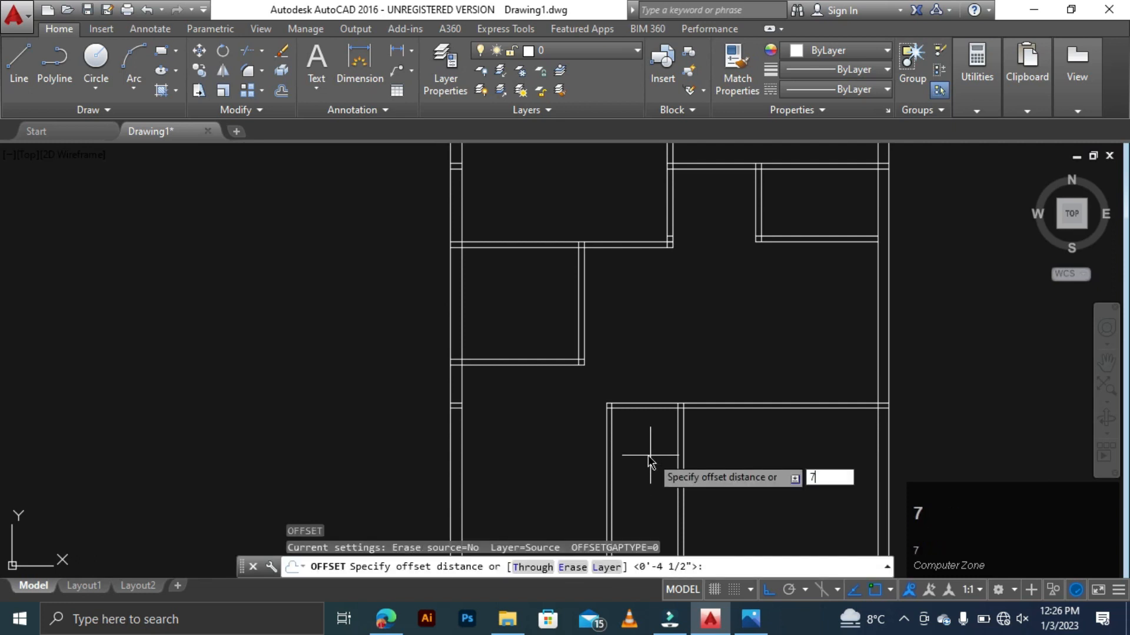
type("'")
key("space")
left_click(648, 404)
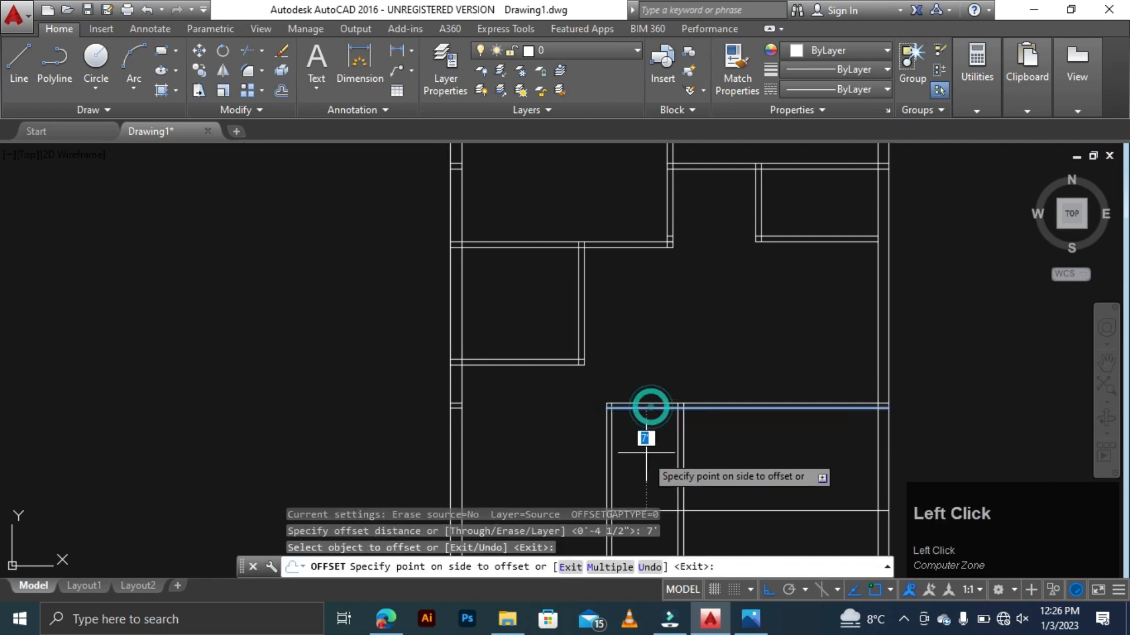
left_click(643, 461)
scroll(674, 418, "down", 5)
scroll(668, 447, "up", 5)
key("Escape")
key("Escape")
key("Escape")
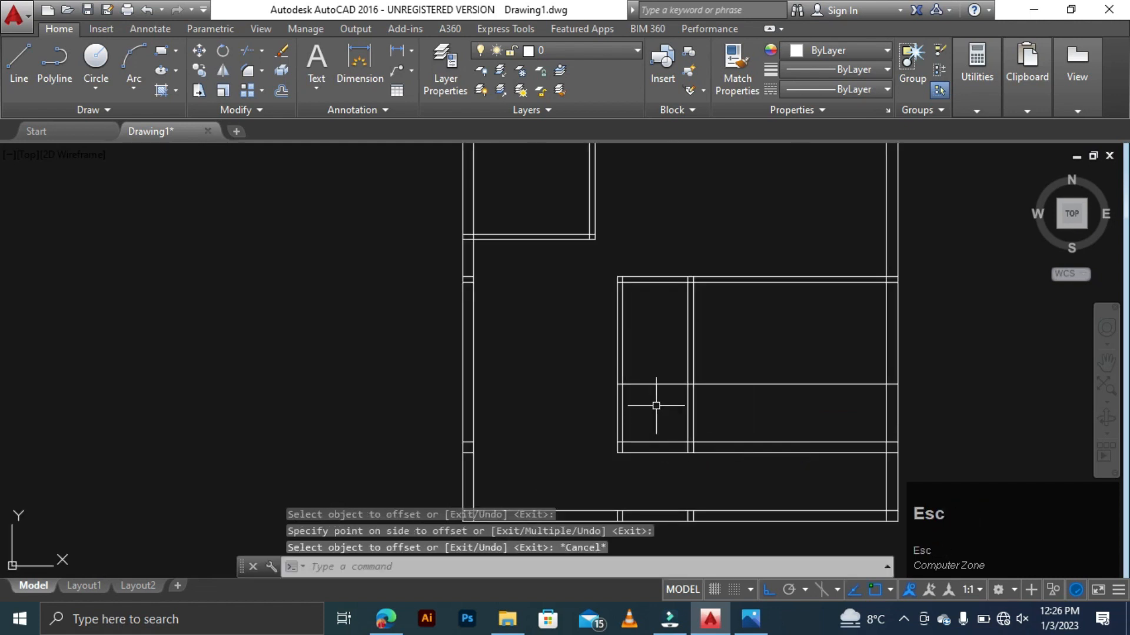
- Offset the toilet's lower boundary line 4.5" downward to form its lower wall
type("o")
key("space")
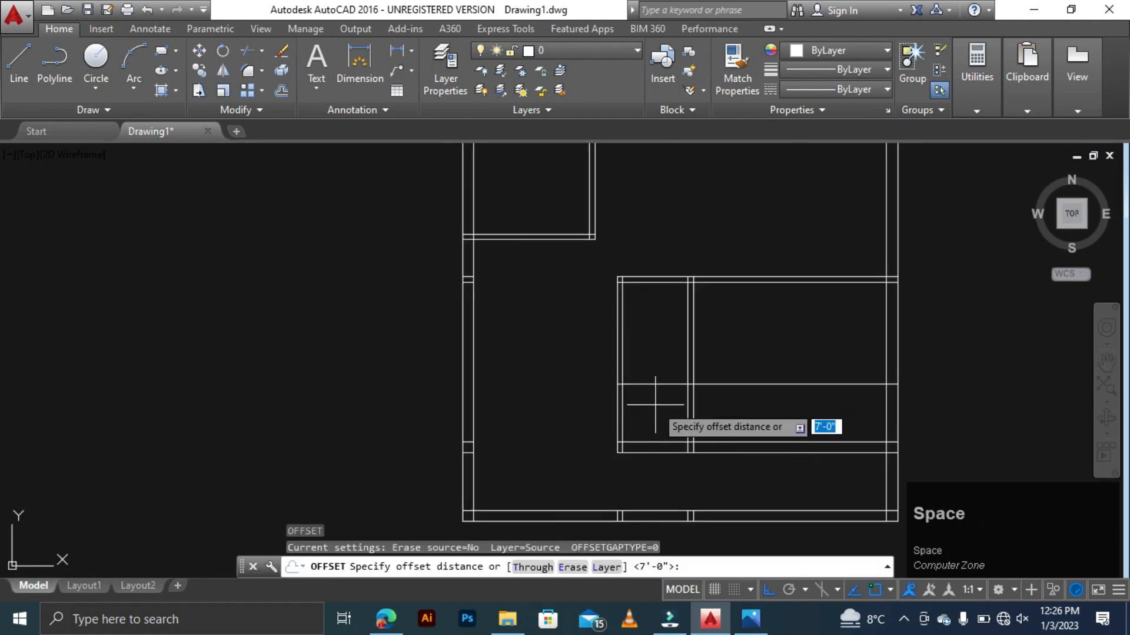
type("4.5")
key("space")
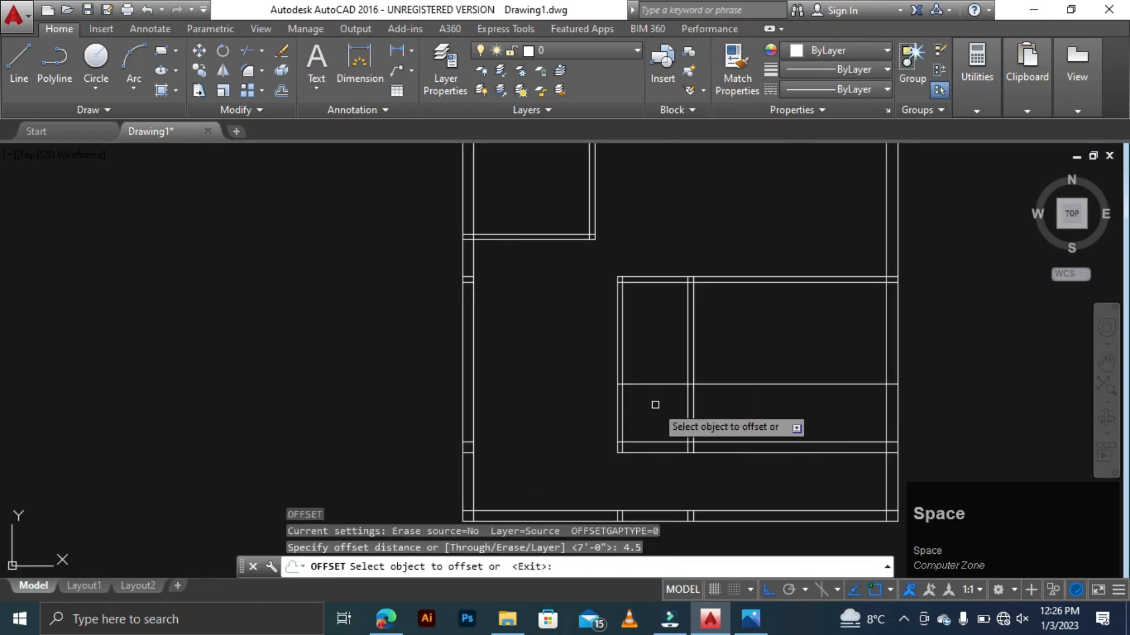
left_click(648, 385)
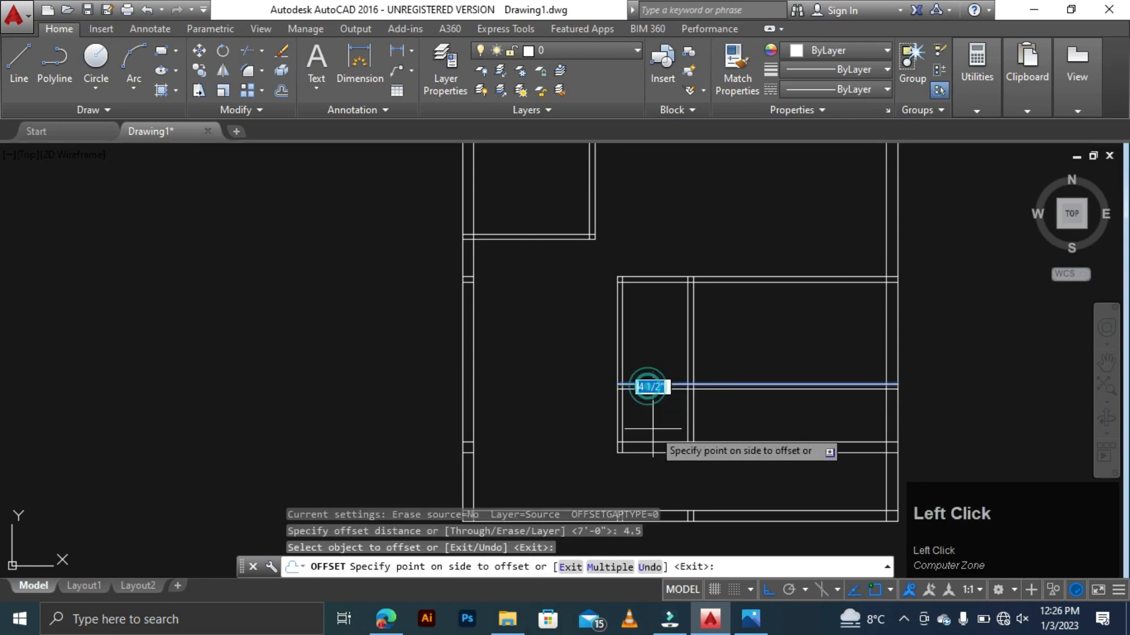
left_click(652, 428)
key("Escape")
key("Escape")
key("Escape")
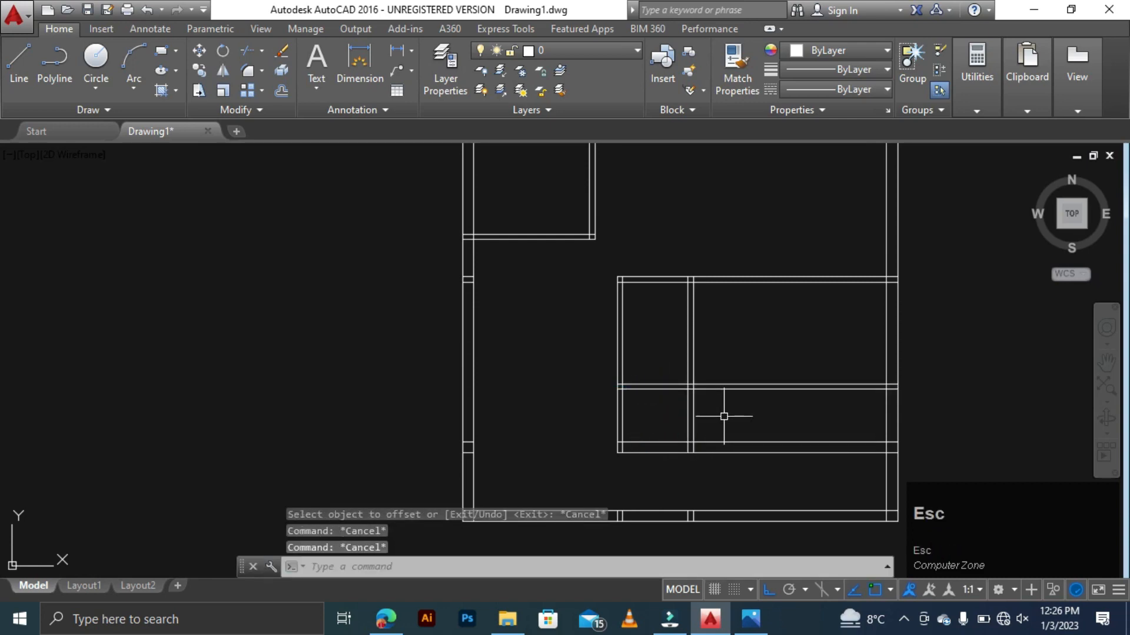
- Trim the toilet's lower wall lines where they cross the drawing room
type("tr")
key("space")
key("space")
left_click(782, 346)
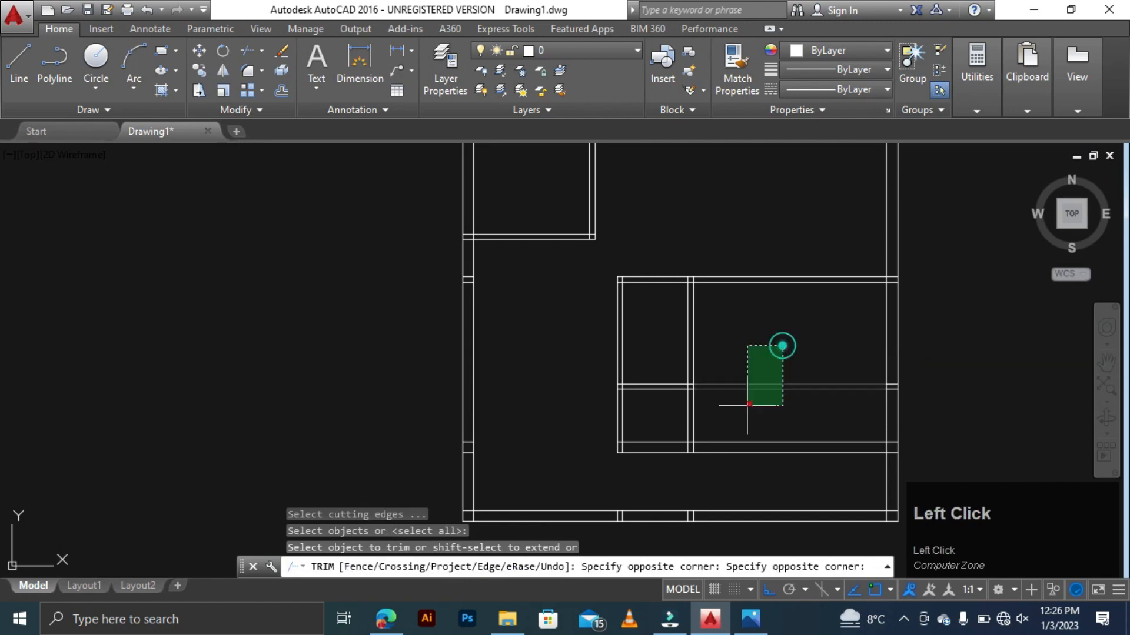
left_click(748, 405)
key("Escape")
- Examine the size and position of the OTS above the drawing room in the reference plan
scroll(763, 337, "down", 4)
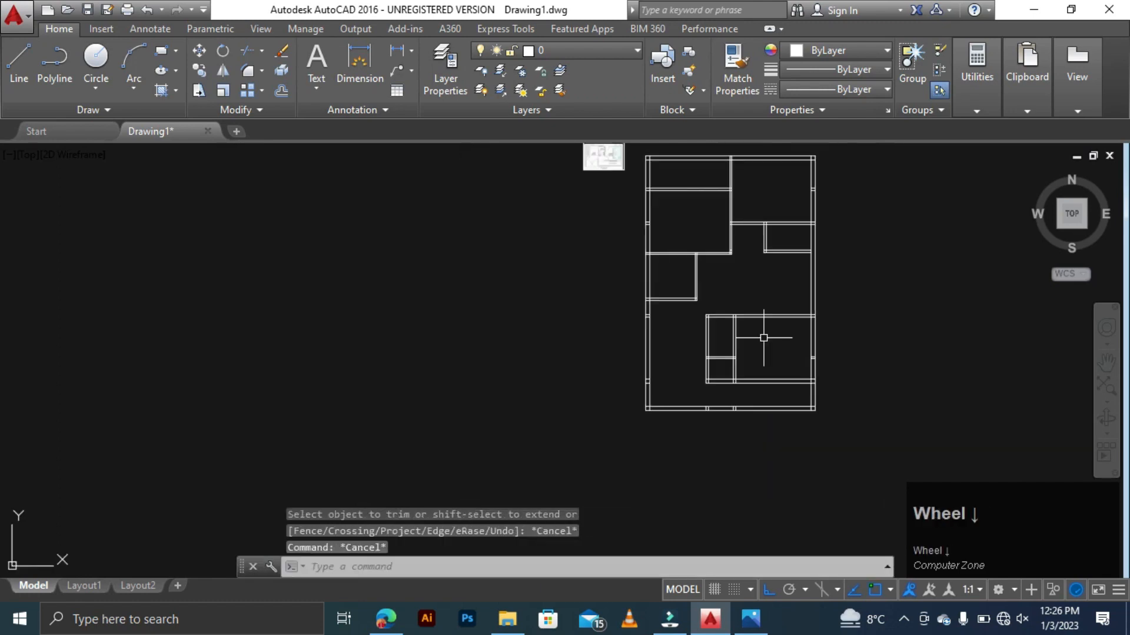
scroll(763, 338, "down", 1)
scroll(698, 226, "up", 3)
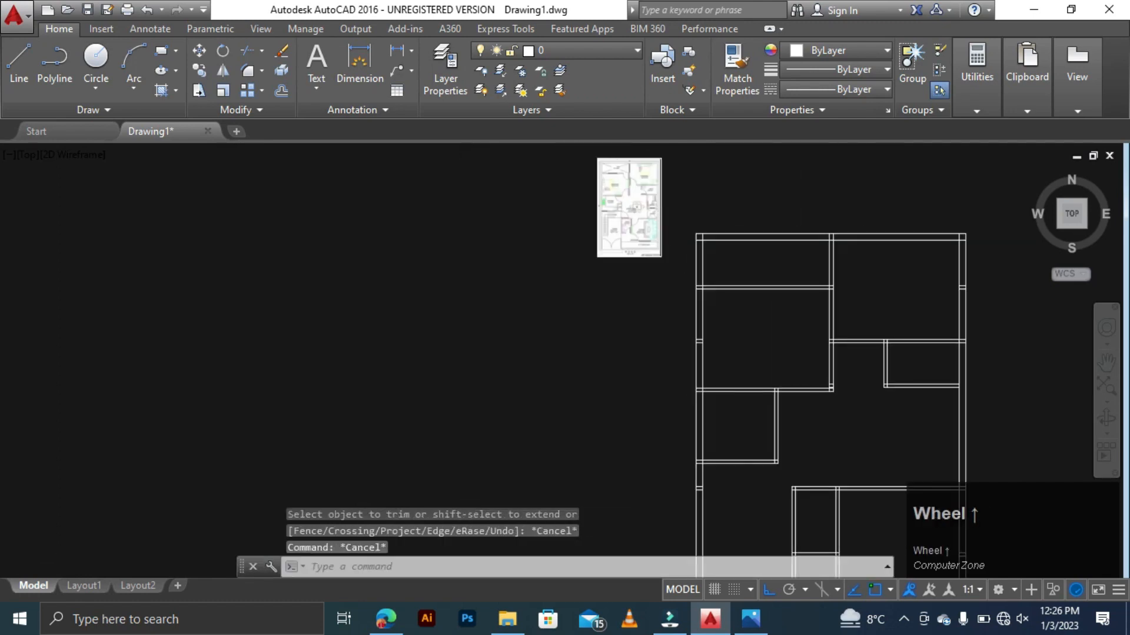
scroll(677, 230, "up", 3)
scroll(569, 231, "up", 3)
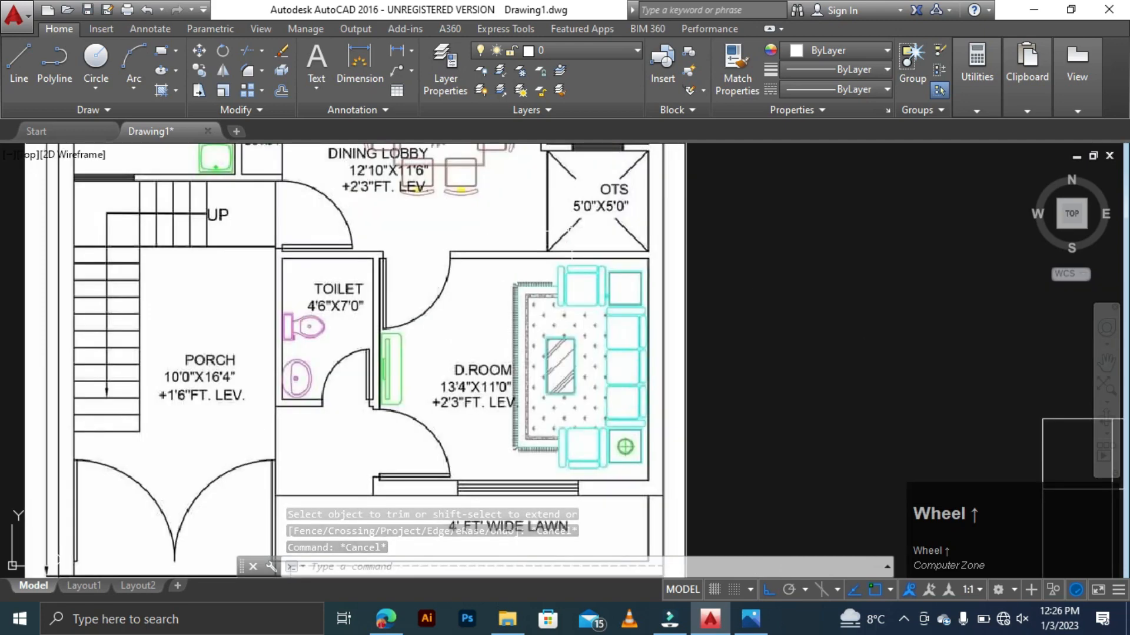
scroll(569, 231, "down", 3)
scroll(591, 185, "up", 3)
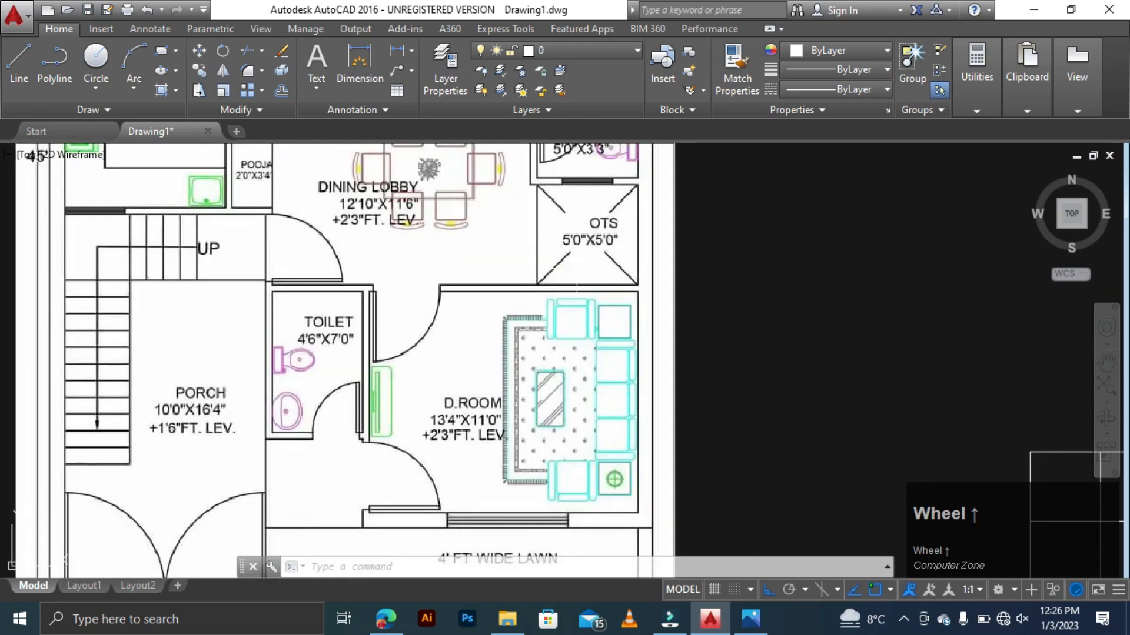
scroll(588, 265, "down", 5)
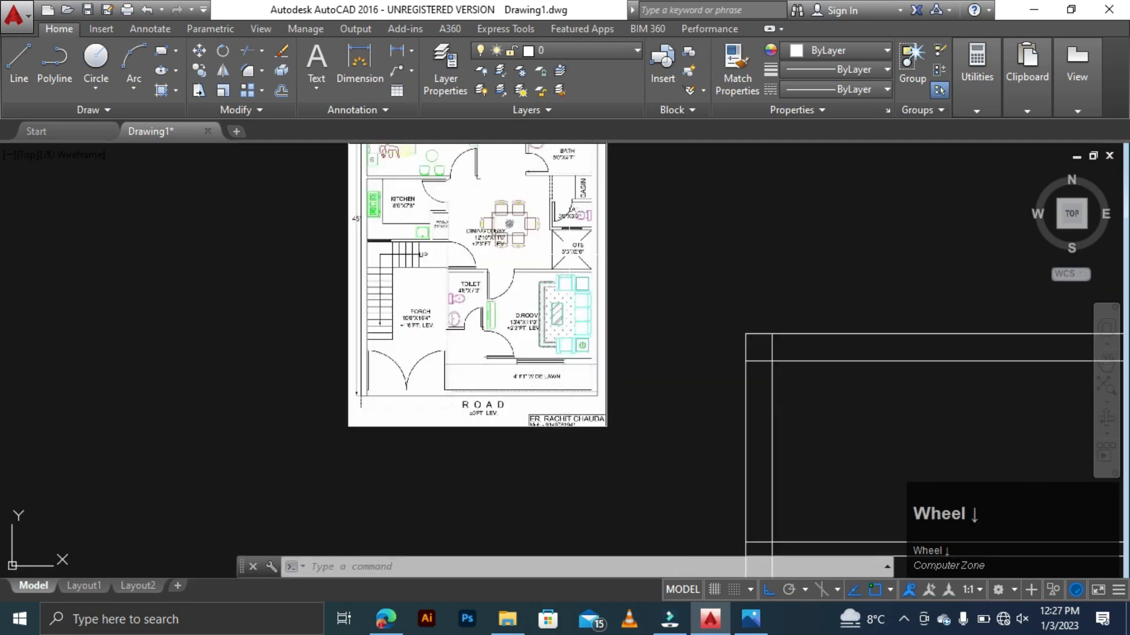
scroll(588, 264, "up", 5)
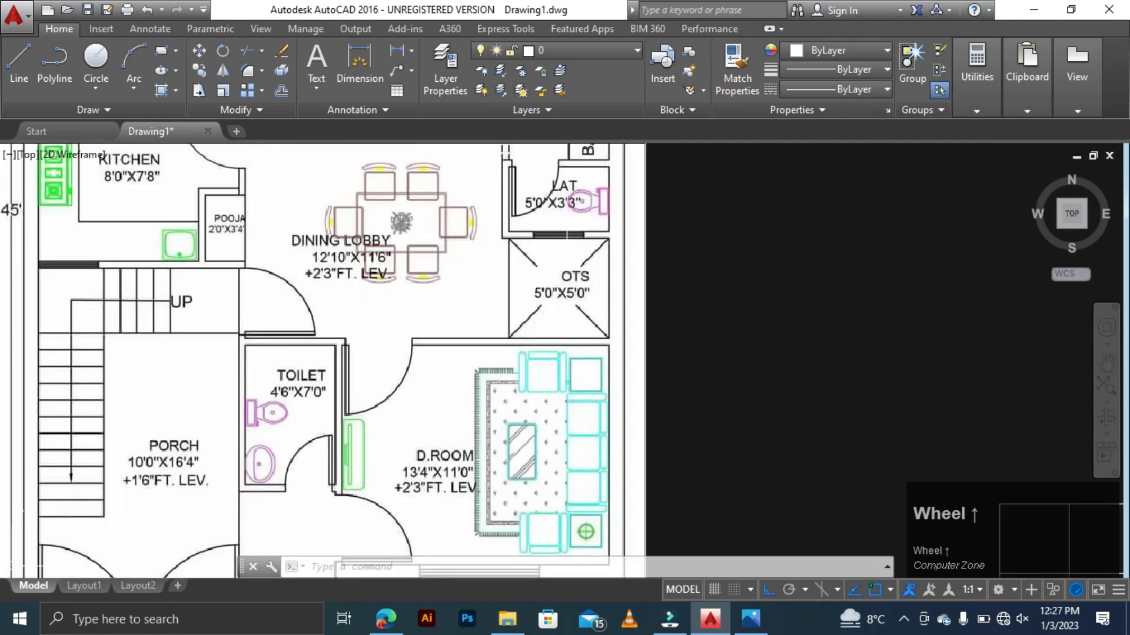
scroll(564, 216, "up", 2)
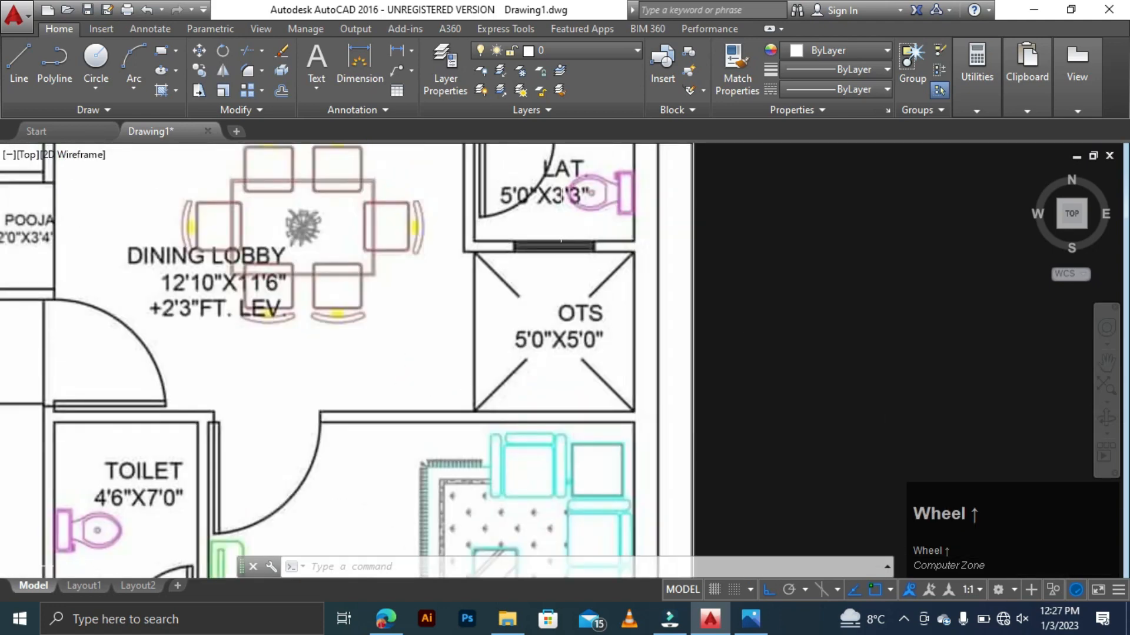
scroll(588, 235, "down", 6)
scroll(726, 391, "up", 3)
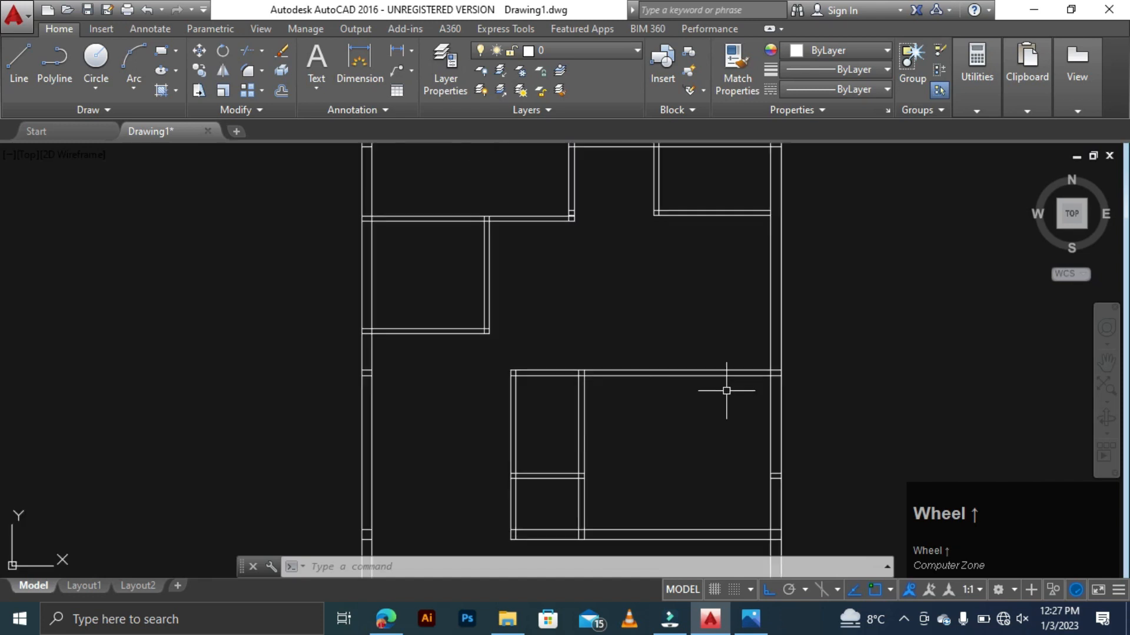
- Offset the upper line of the wall above the drawing room 5' upward to mark the OTS length
key("Escape")
key("Escape")
key("Escape")
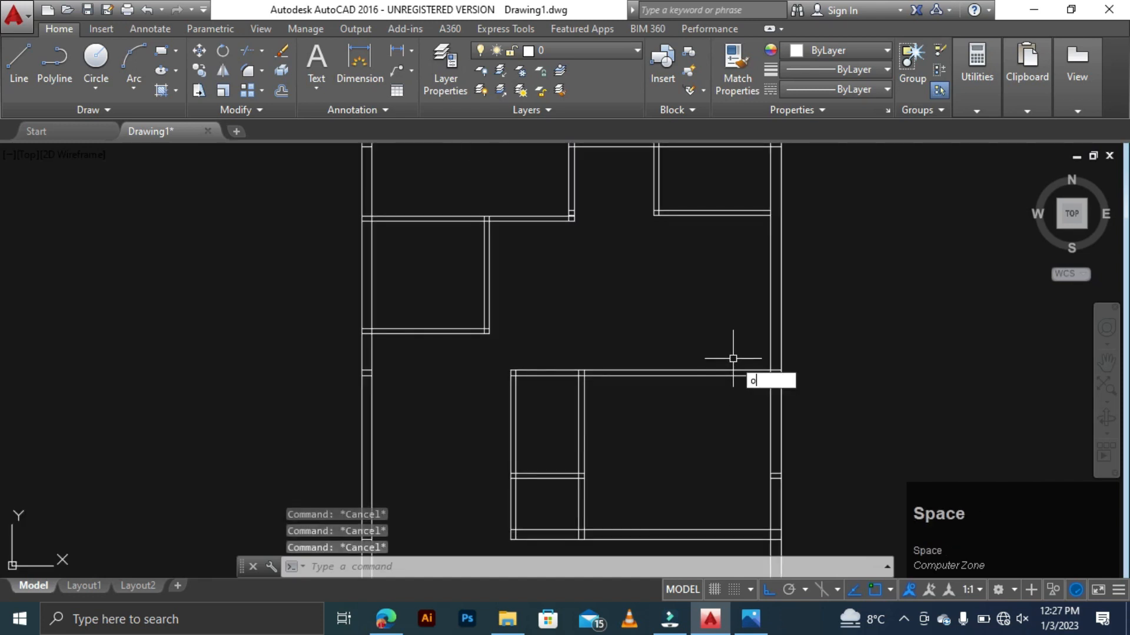
key("space")
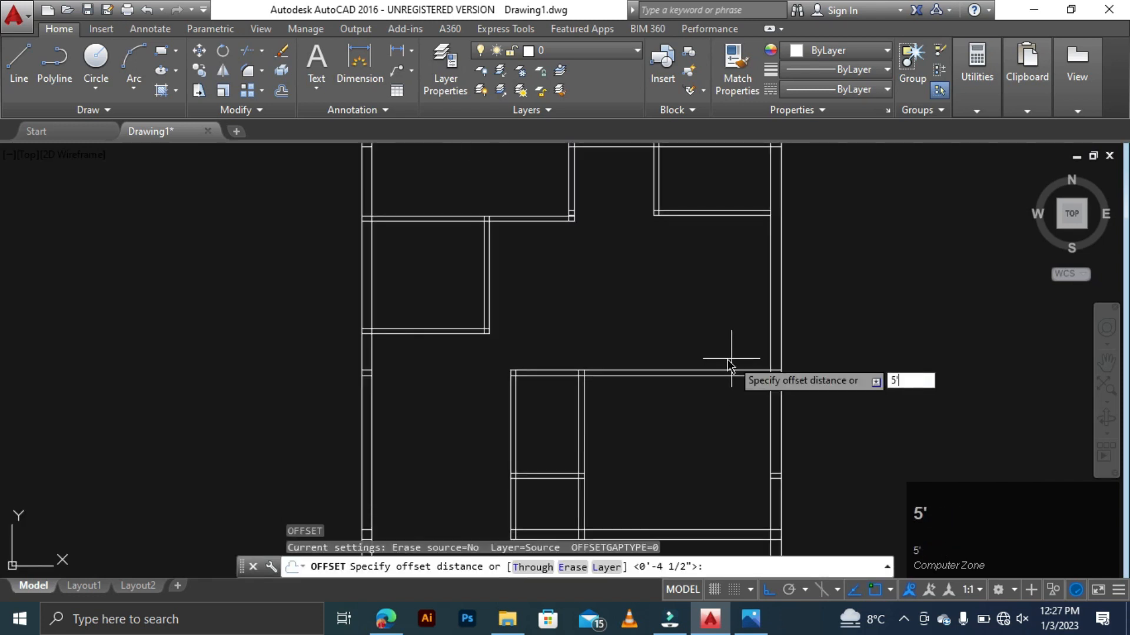
type("5'")
key("space")
left_click(722, 372)
left_click(728, 302)
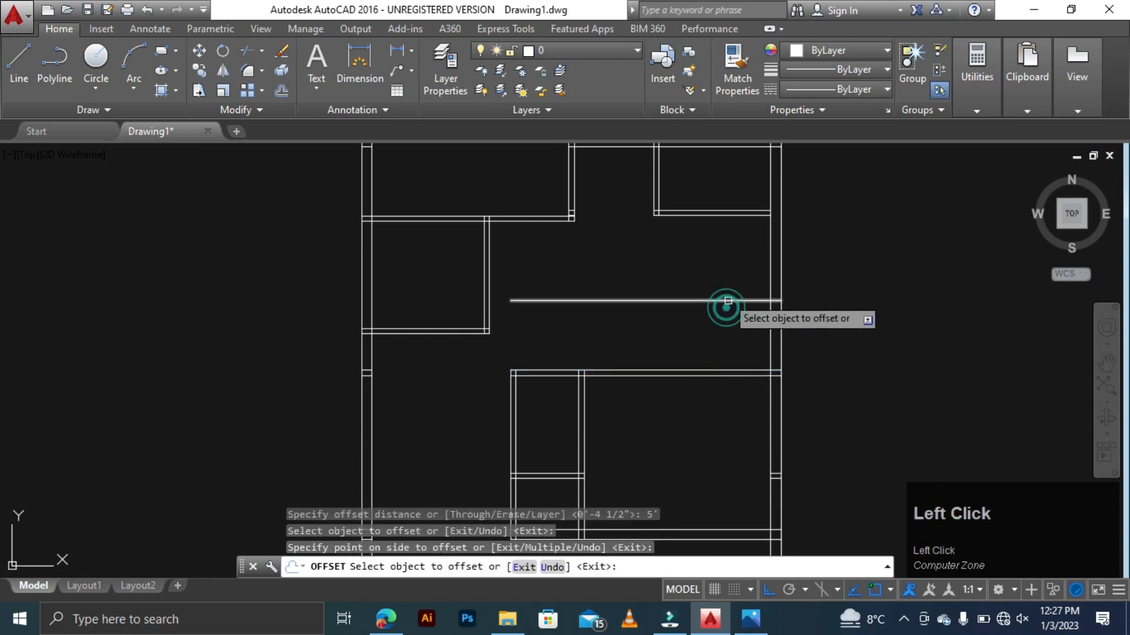
scroll(728, 313, "down", 2)
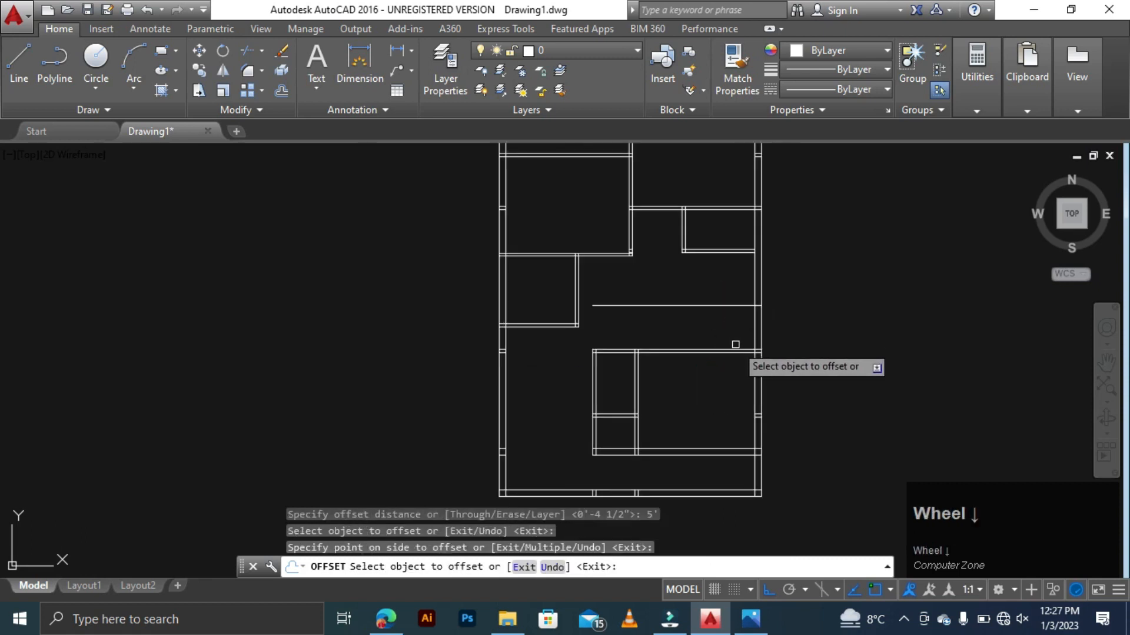
scroll(735, 344, "down", 2)
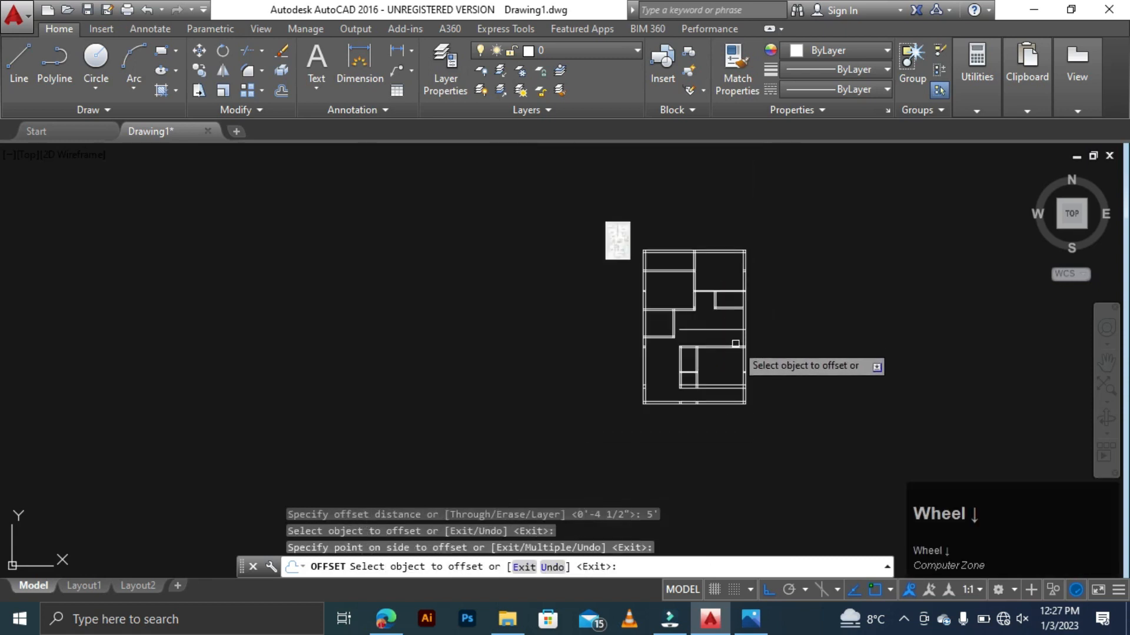
- Examine the OTS and the adjoining LAT above the drawing room in the reference plan
key("Escape")
scroll(643, 236, "up", 10)
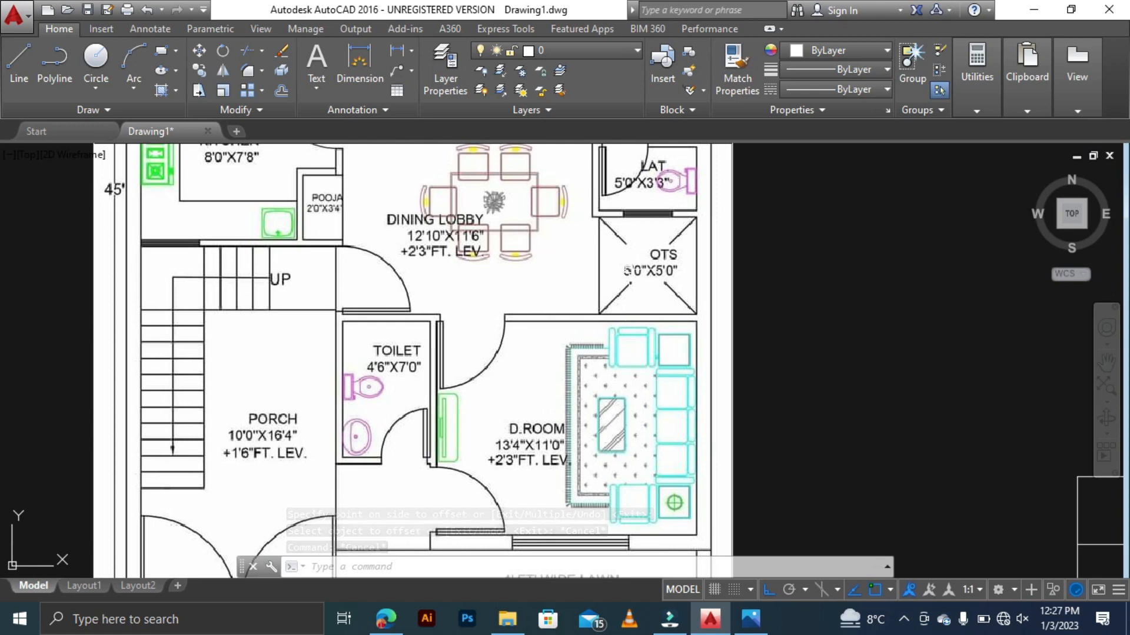
scroll(524, 247, "down", 5)
scroll(500, 317, "up", 5)
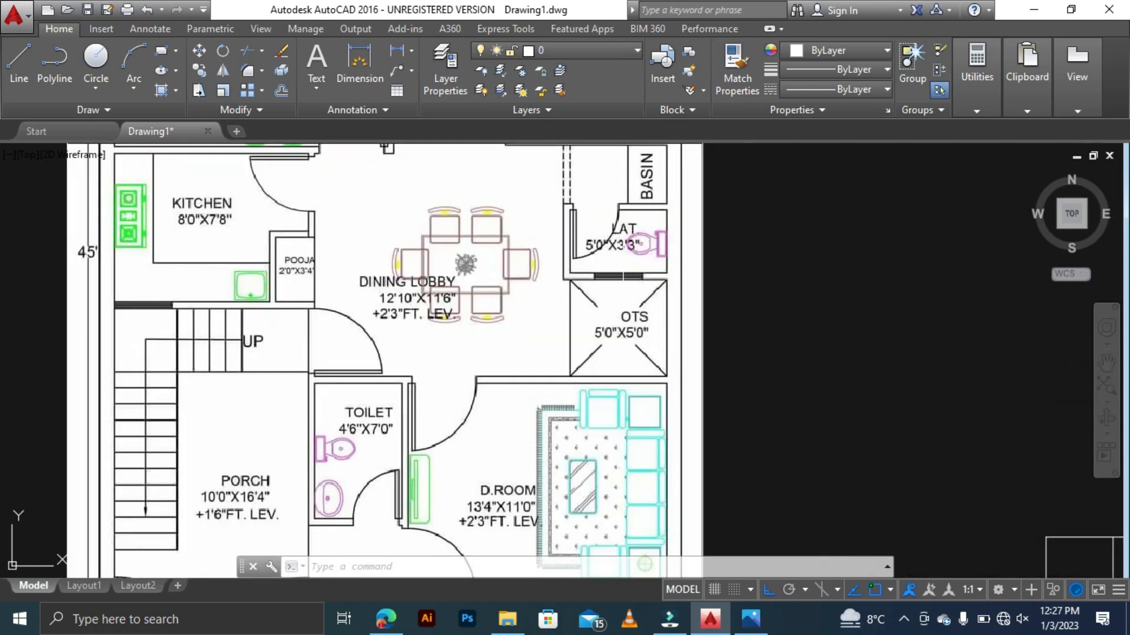
scroll(636, 250, "down", 6)
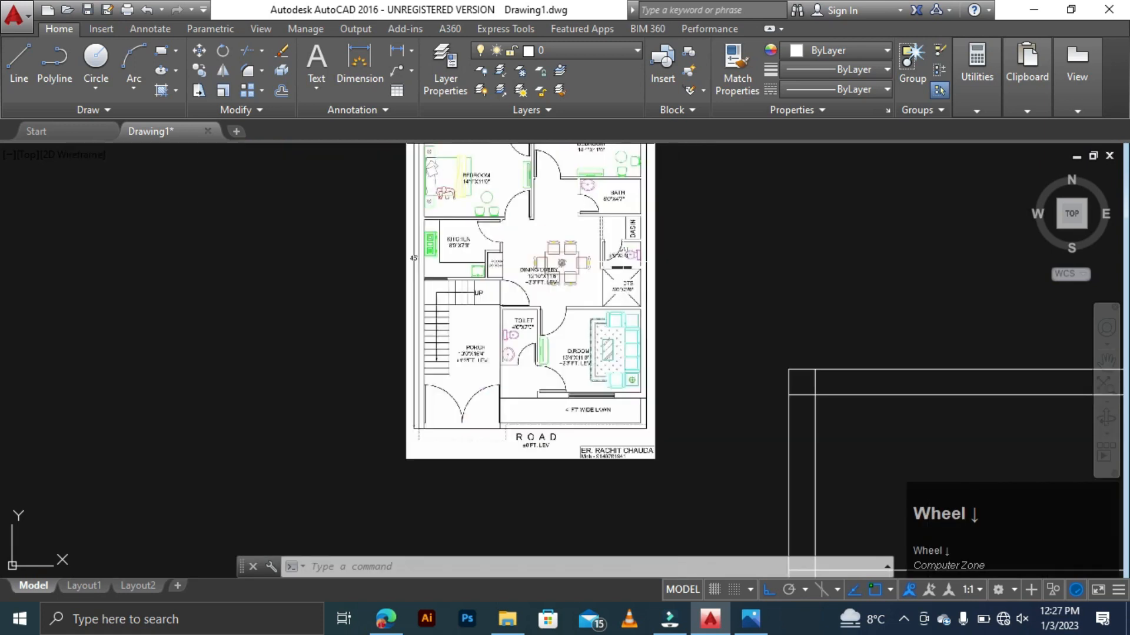
scroll(636, 251, "up", 4)
scroll(612, 244, "down", 8)
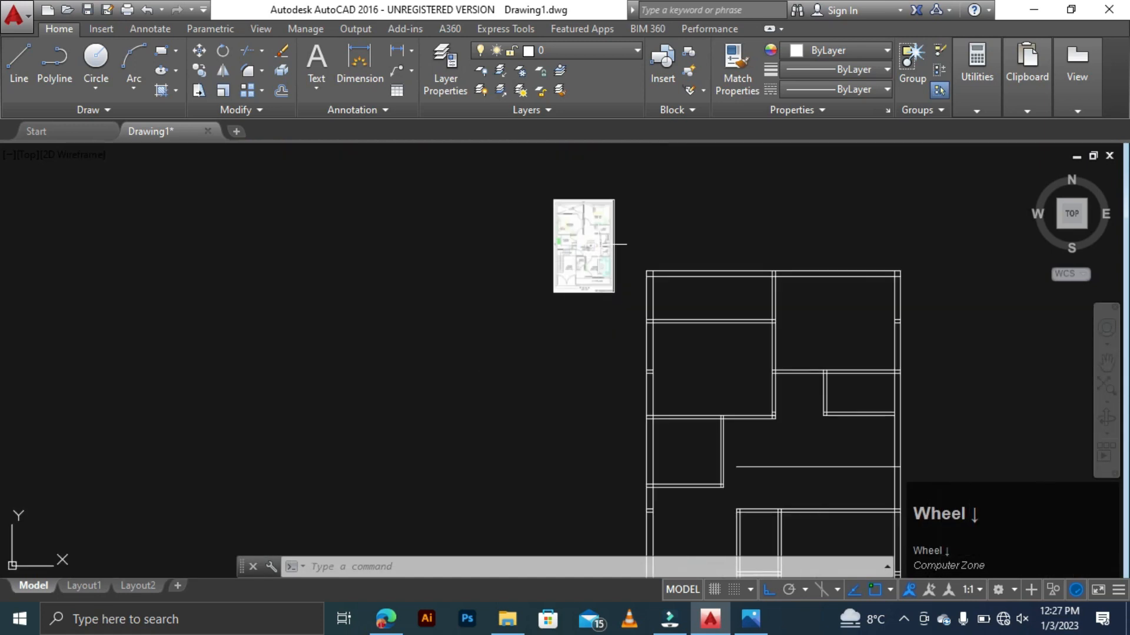
- Erase the single offset line between the drawing room and the bath
left_click(858, 457)
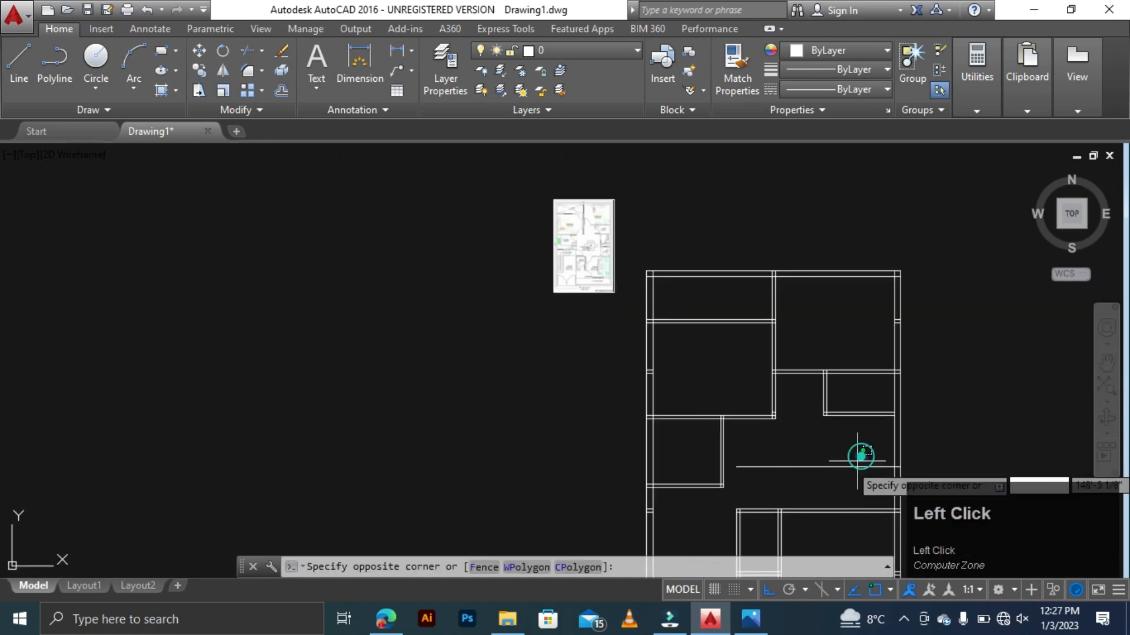
left_click(827, 481)
key("Delete")
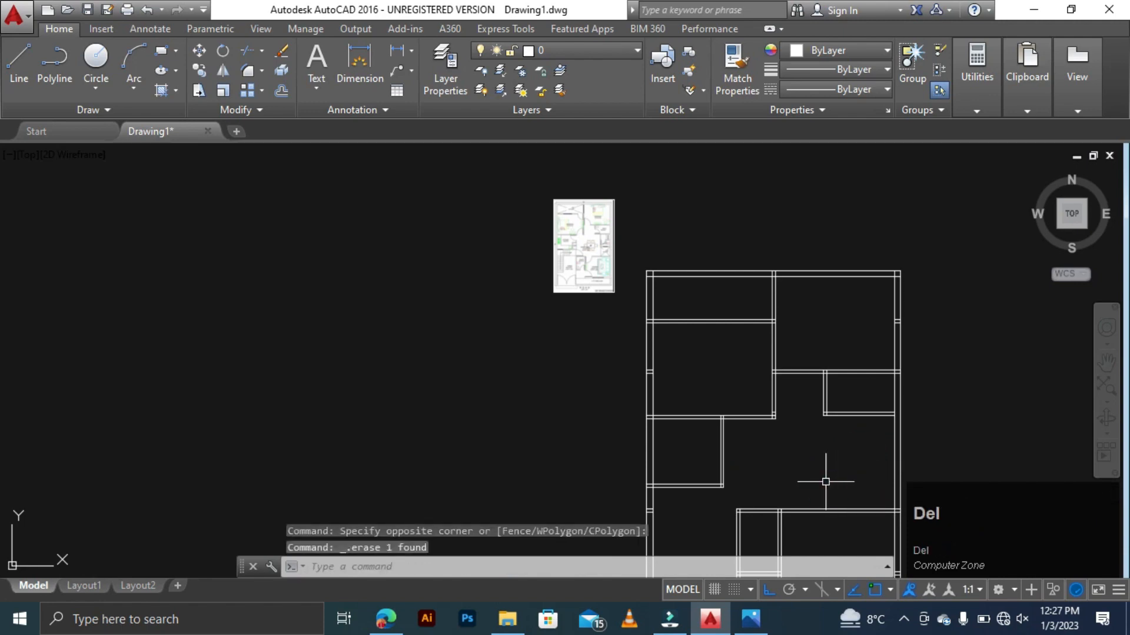
- Erase the two leftover short wall lines inside the left outer wall, just below the kitchen
scroll(808, 438, "down", 4)
scroll(723, 364, "up", 6)
key("Escape")
key("Escape")
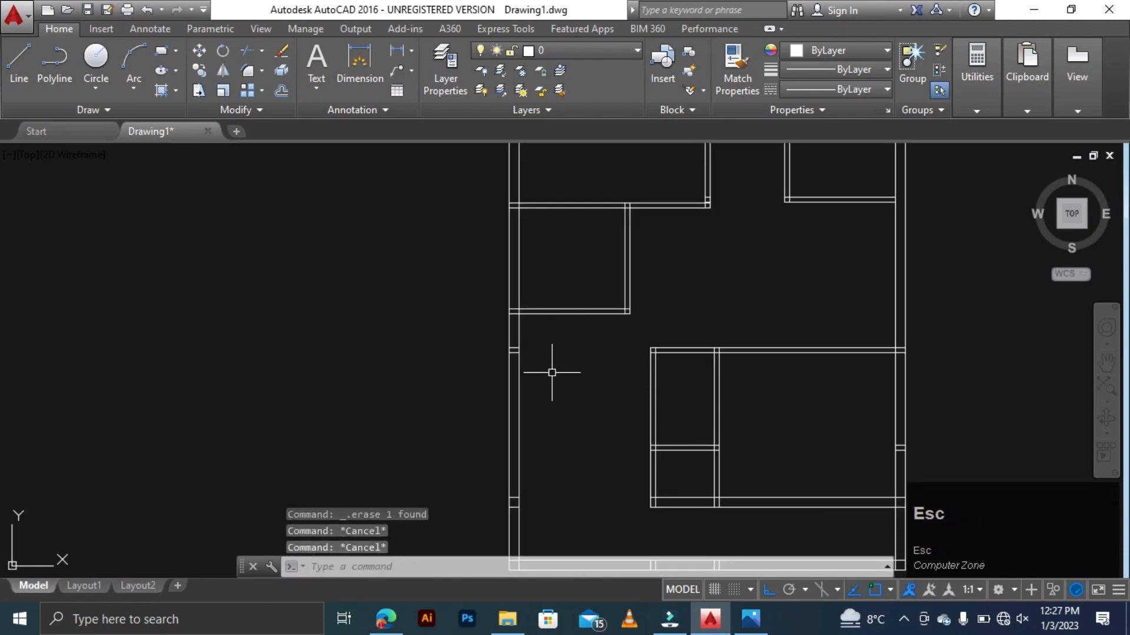
scroll(512, 350, "up", 3)
left_click(521, 363)
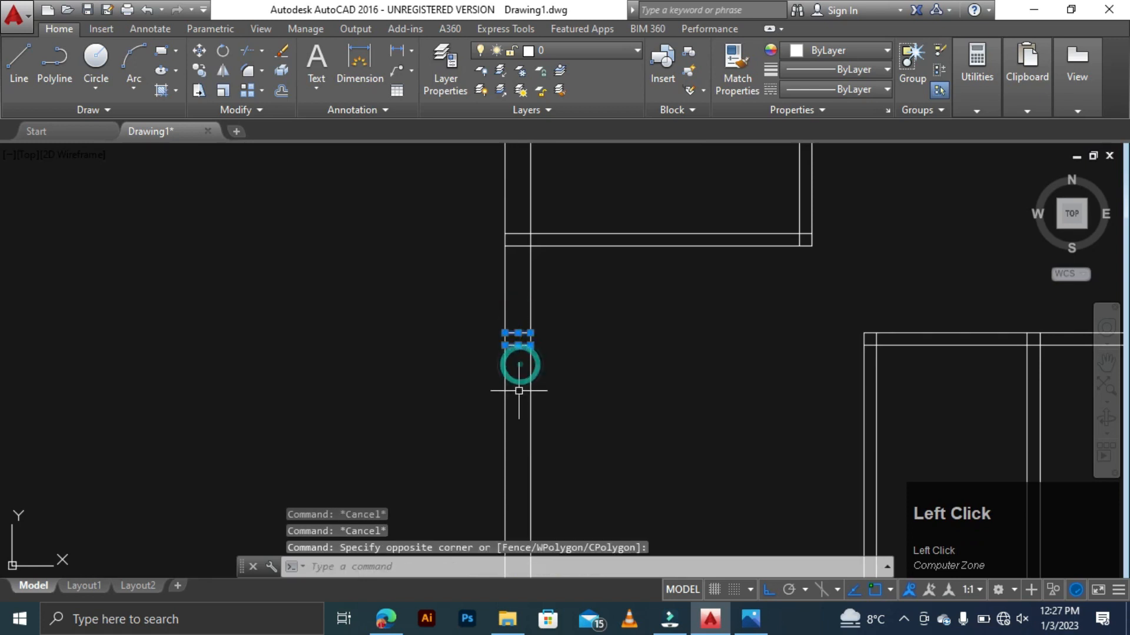
key("Delete")
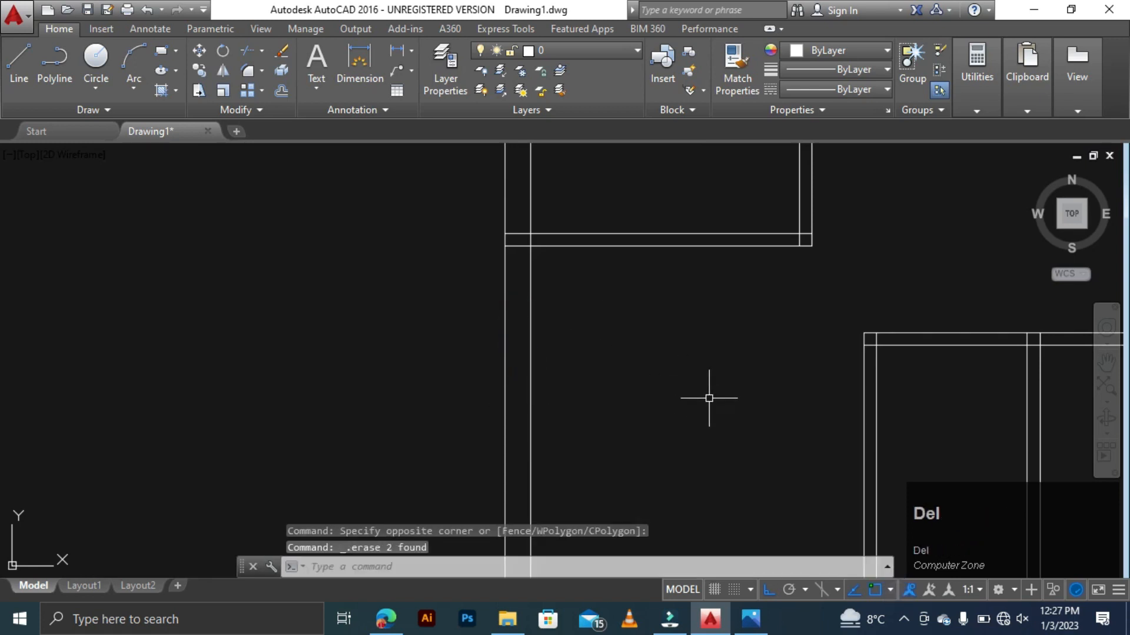
- Trim the overlapping inner wall line ends at the upper-left outer corner of the floor plan
scroll(675, 342, "down", 4)
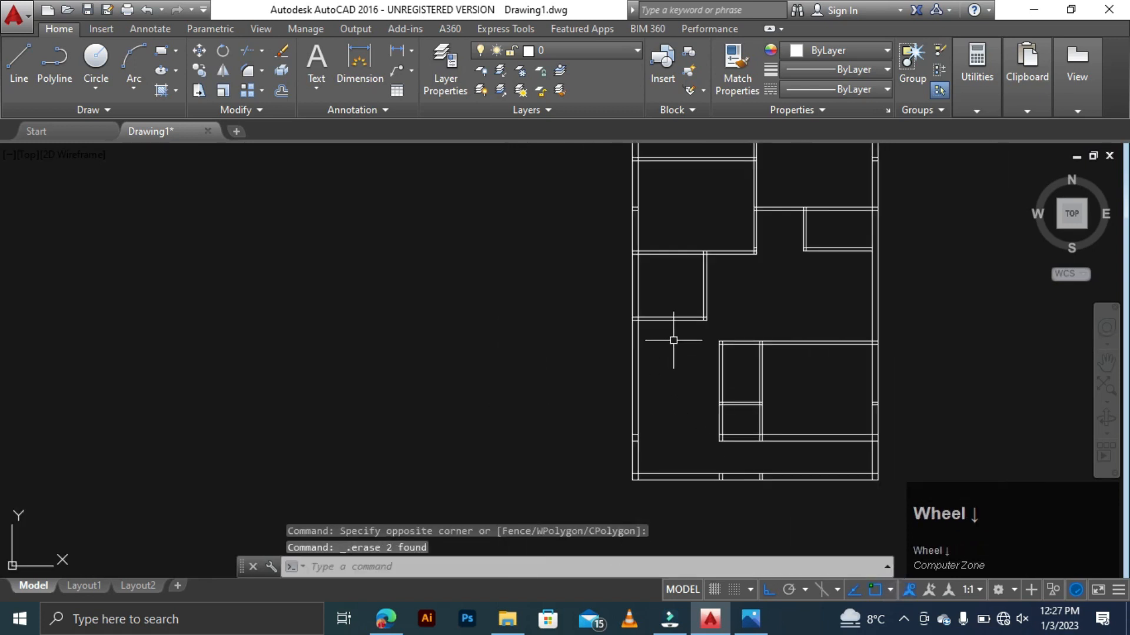
scroll(652, 318, "down", 2)
scroll(651, 276, "up", 5)
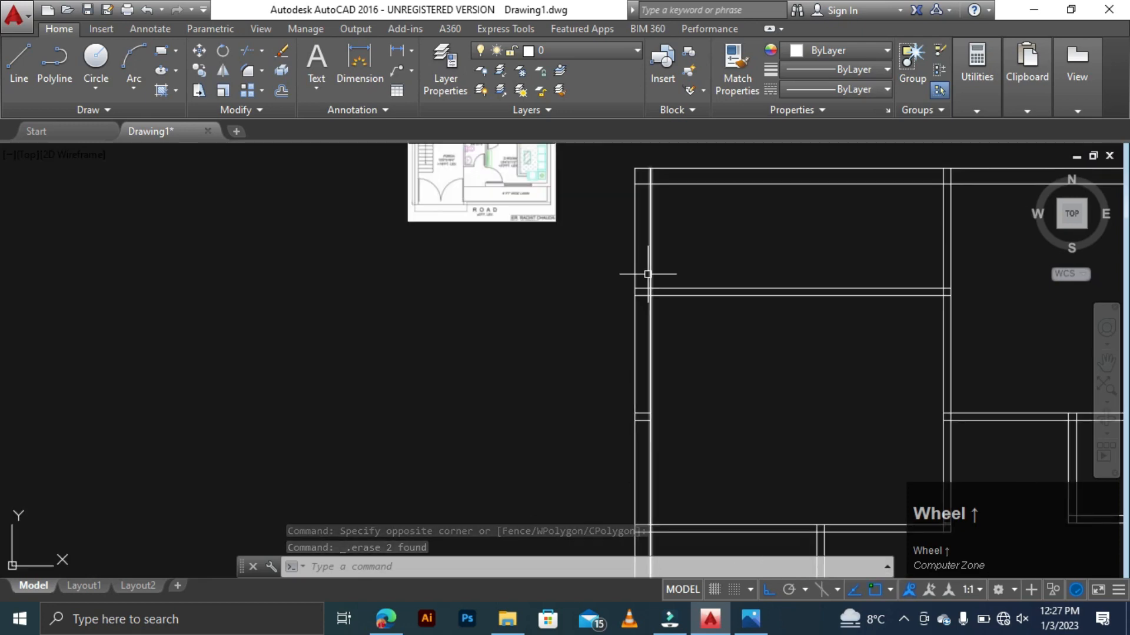
key("Escape")
key("Escape")
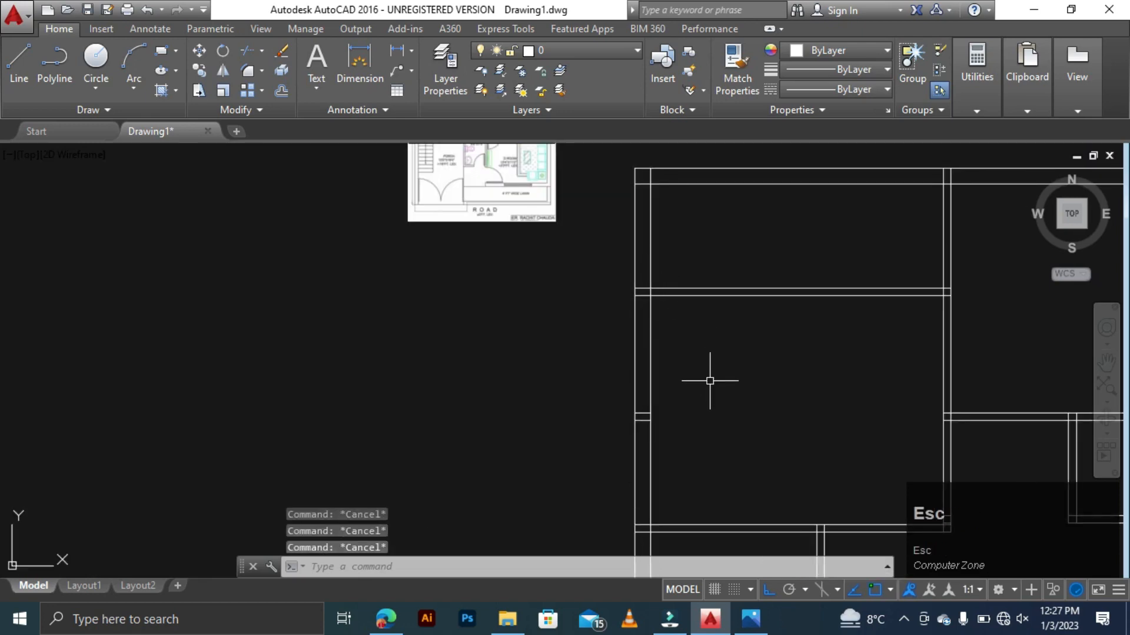
key("space")
key("space")
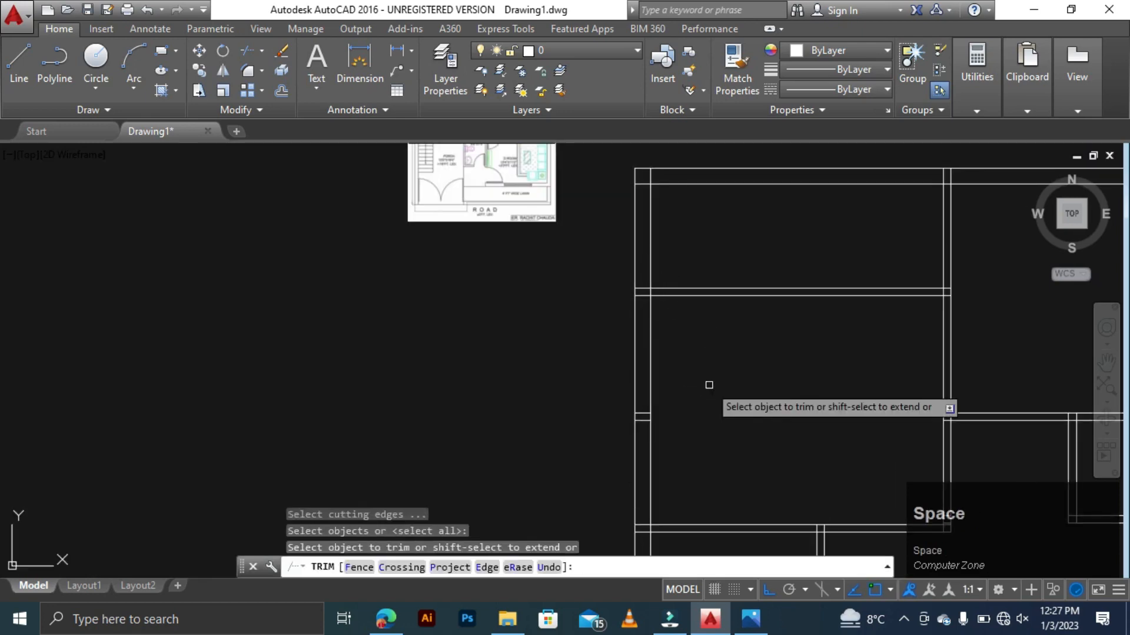
scroll(650, 189, "up", 3)
left_click(651, 191)
left_click(613, 192)
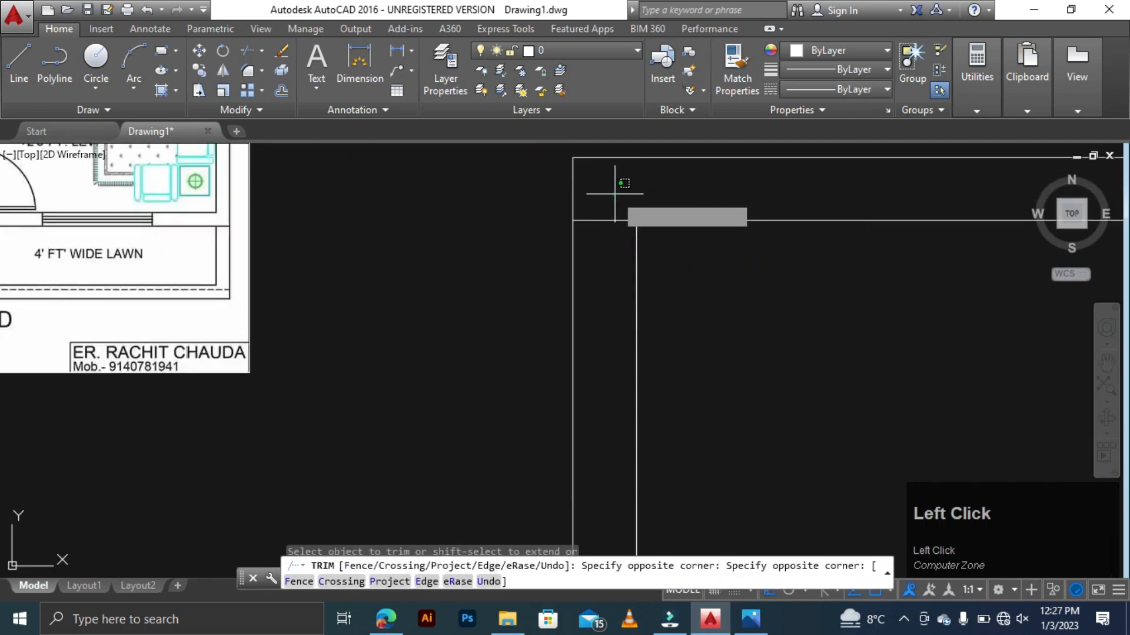
left_click(613, 193)
left_click(596, 249)
- Trim the ends of the two horizontal partition walls that run into the left outer wall below the corner
scroll(606, 222, "down", 5)
scroll(612, 294, "up", 4)
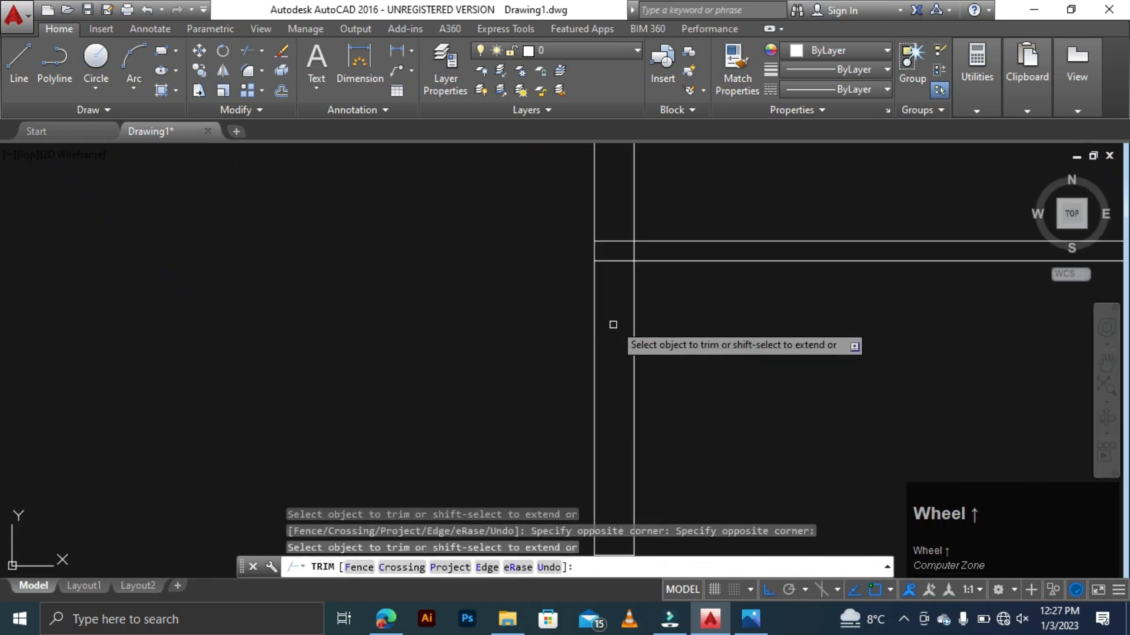
left_click(624, 226)
left_click(611, 288)
scroll(612, 276, "down", 3)
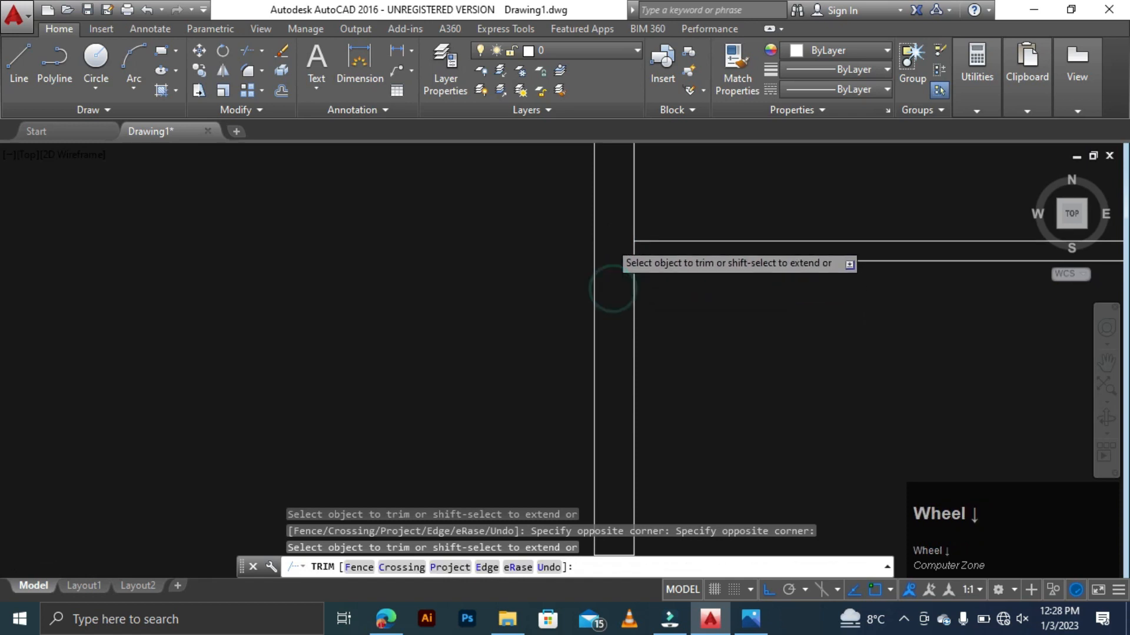
scroll(615, 342, "up", 2)
scroll(616, 327, "down", 4)
scroll(601, 409, "up", 4)
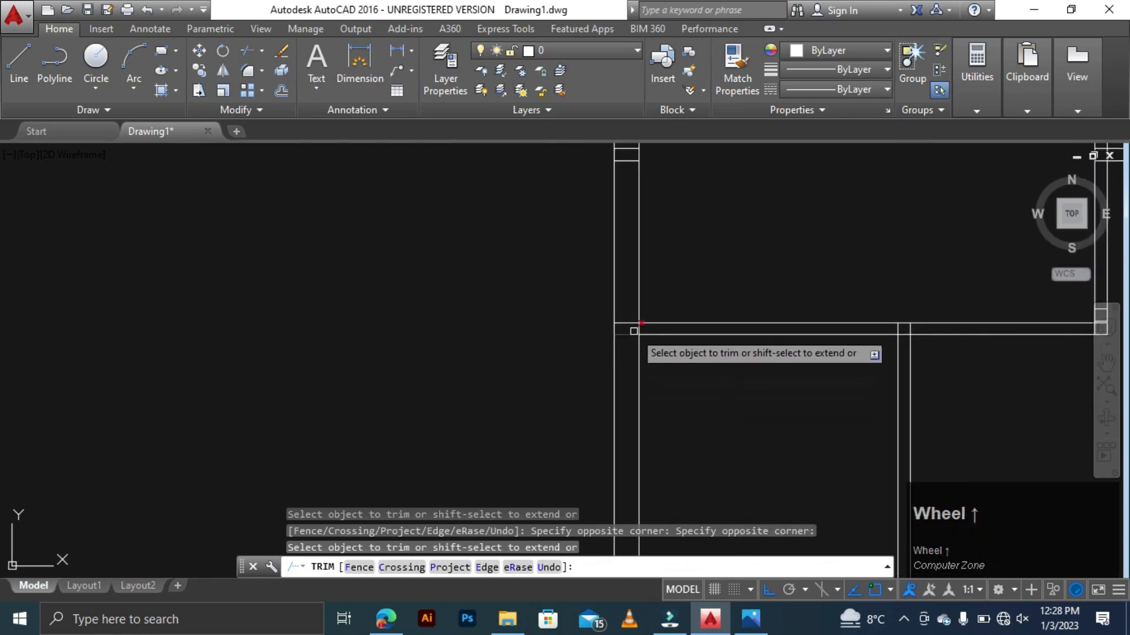
left_click(632, 313)
left_click(627, 355)
scroll(696, 343, "down", 3)
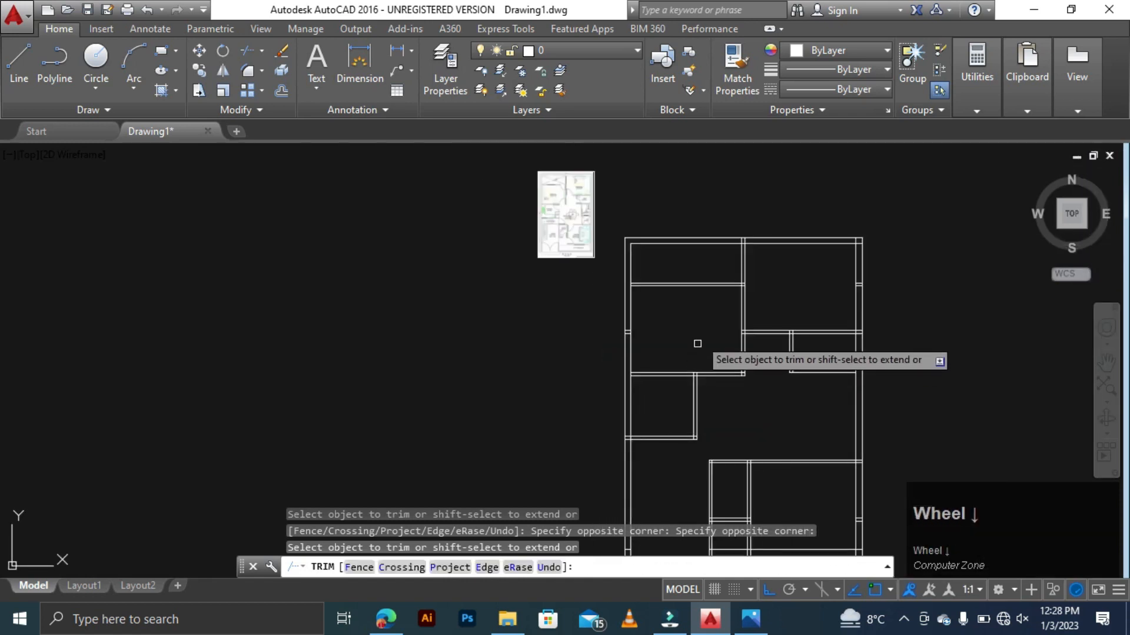
scroll(757, 290, "up", 2)
key("Escape")
key("Escape")
key("Escape")
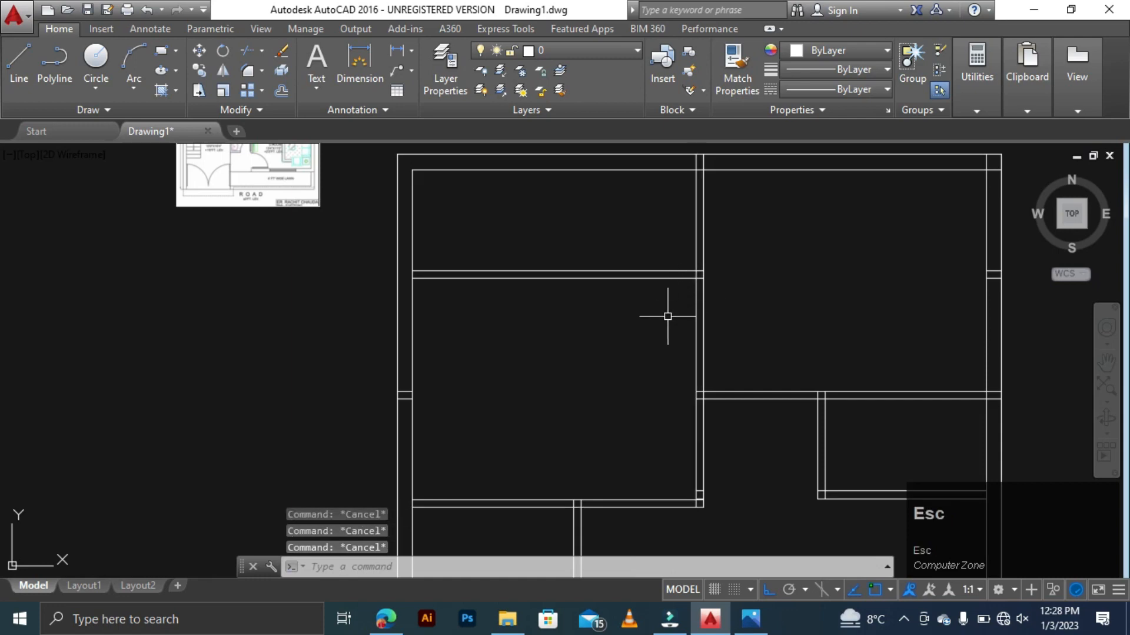
- Offset the left line of the vertical partition wall between the upper rooms 4.5 inches to the left
type("o")
key("space")
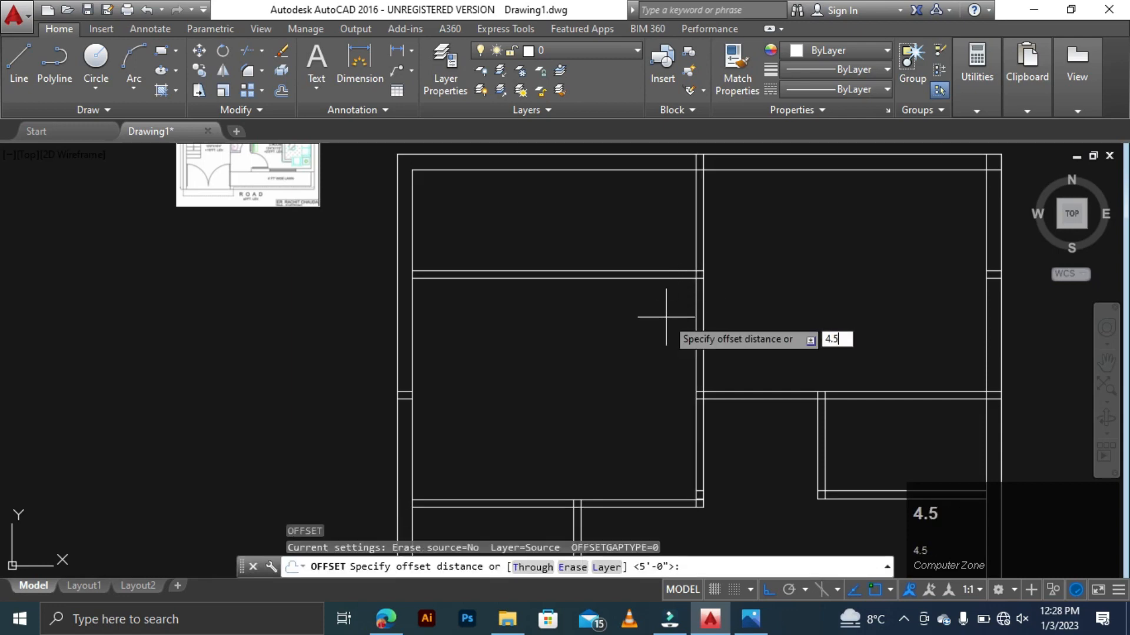
key("space")
left_click(693, 313)
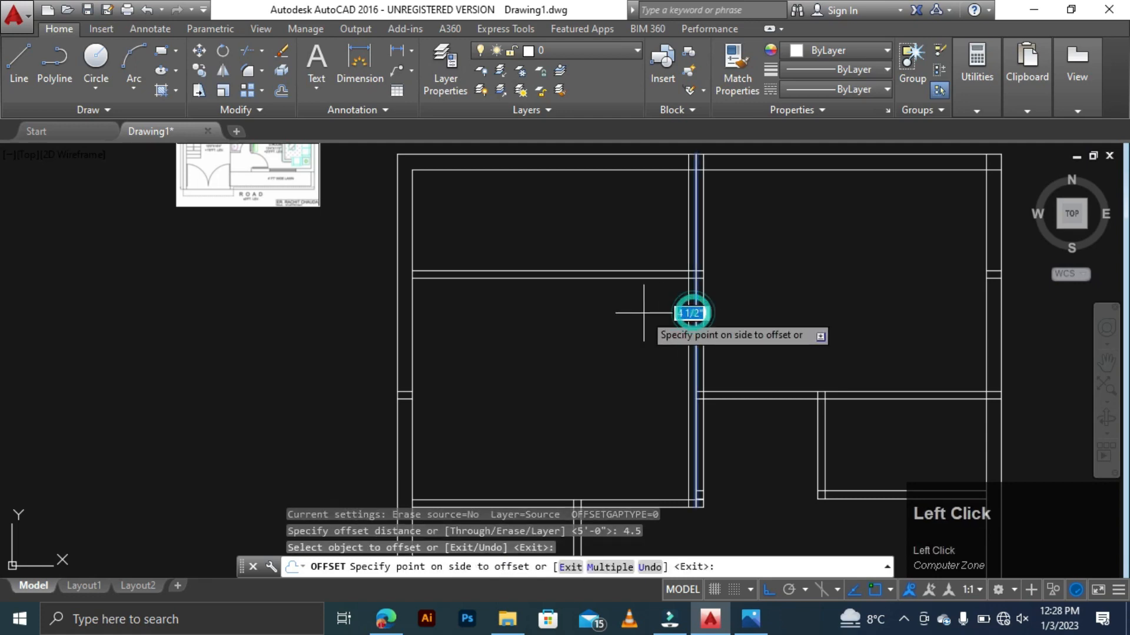
left_click(644, 313)
key("Escape")
key("Escape")
key("Escape")
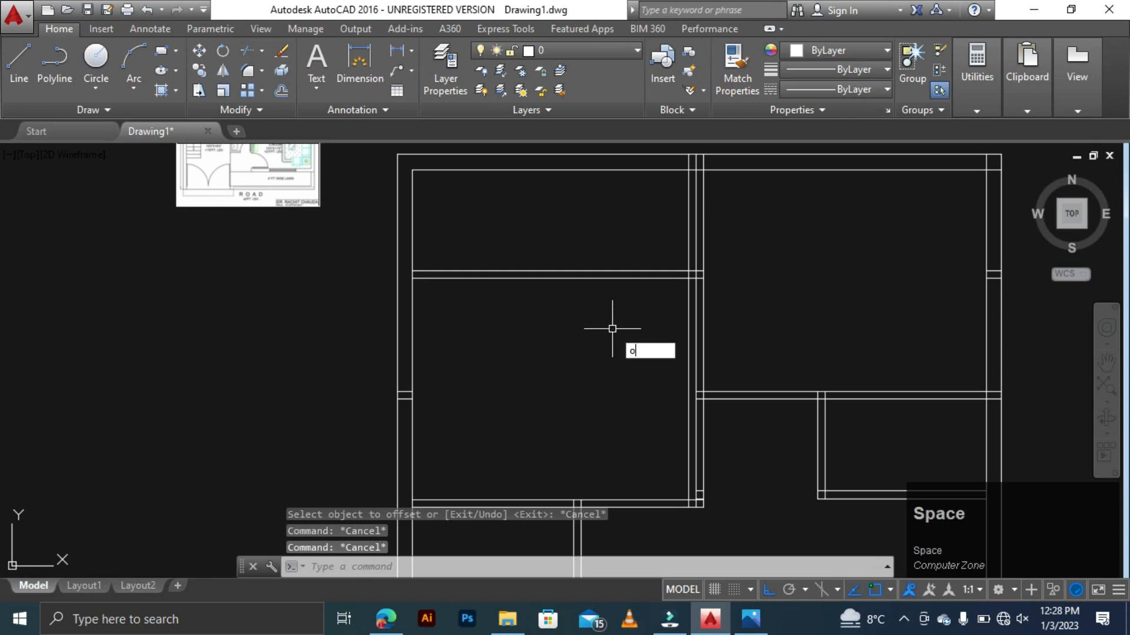
- Offset the new vertical line 3' to the left to mark the door width
type("o")
key("space")
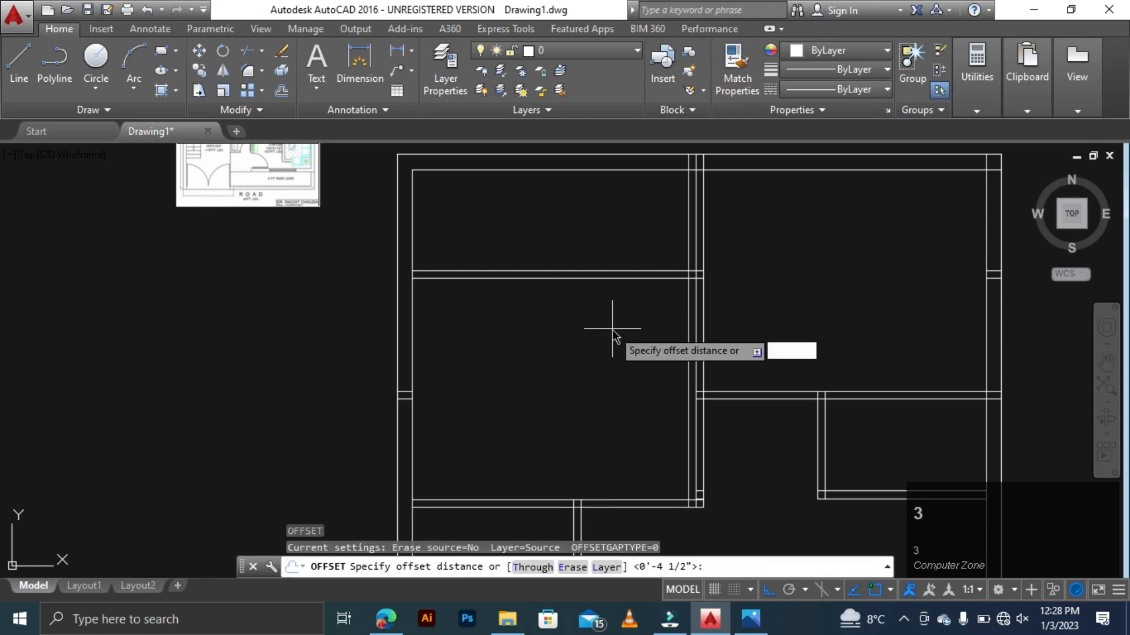
type("3'")
key("space")
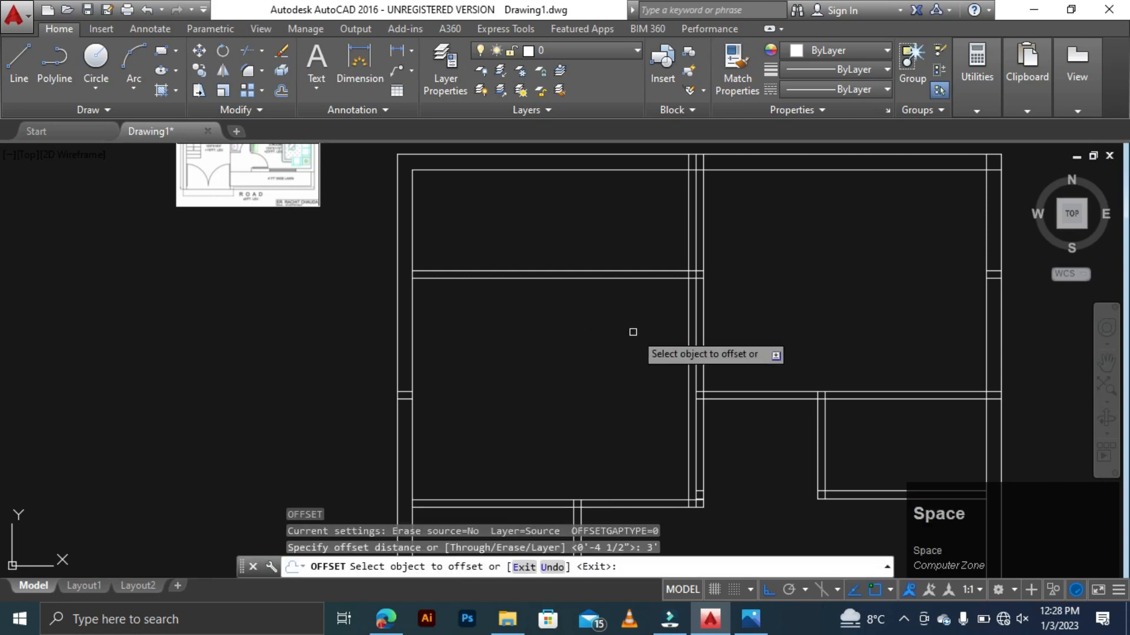
left_click(688, 297)
left_click(511, 296)
key("Escape")
key("Escape")
key("Escape")
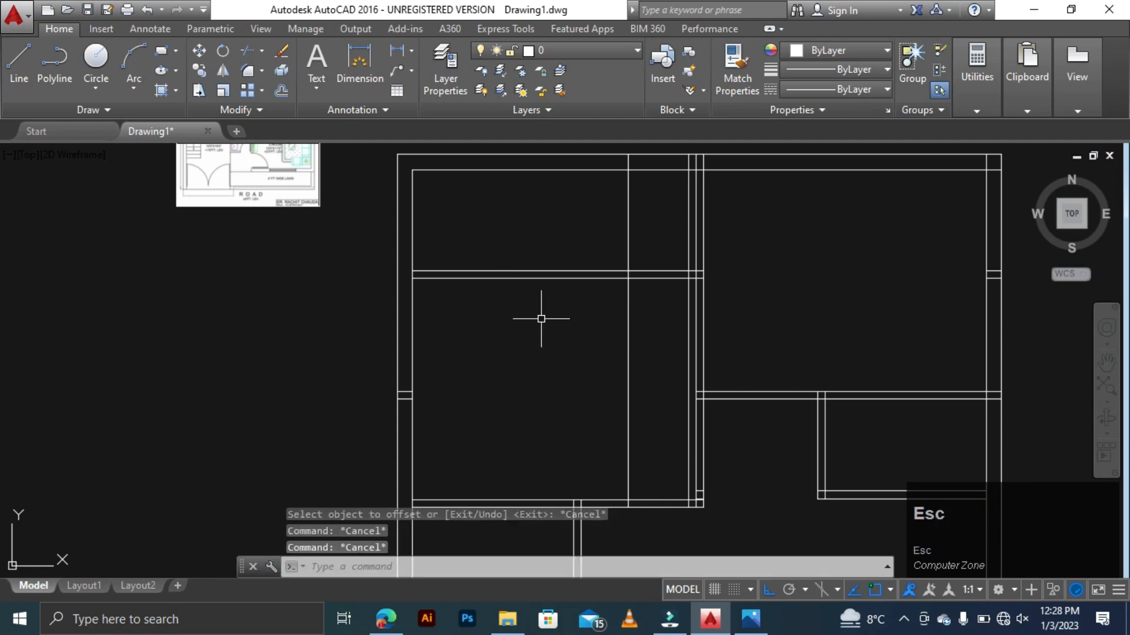
- Trim the two vertical door lines above and below the upper-left horizontal partition, keeping the parts inside the wall
type("tr")
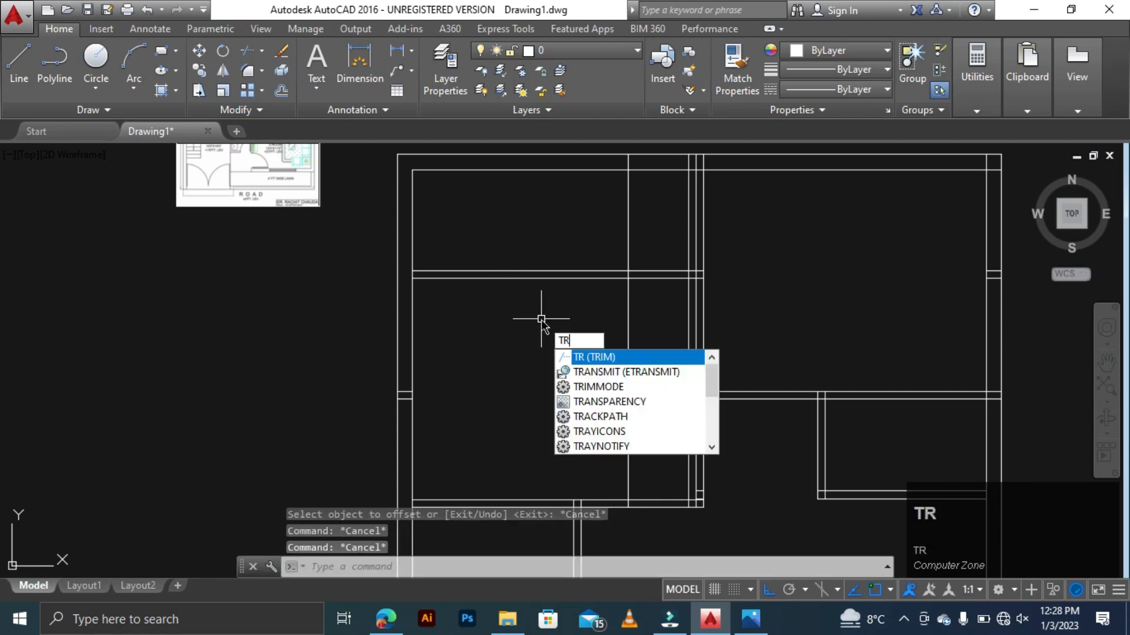
key("space")
key("space")
left_click(665, 211)
left_click(588, 227)
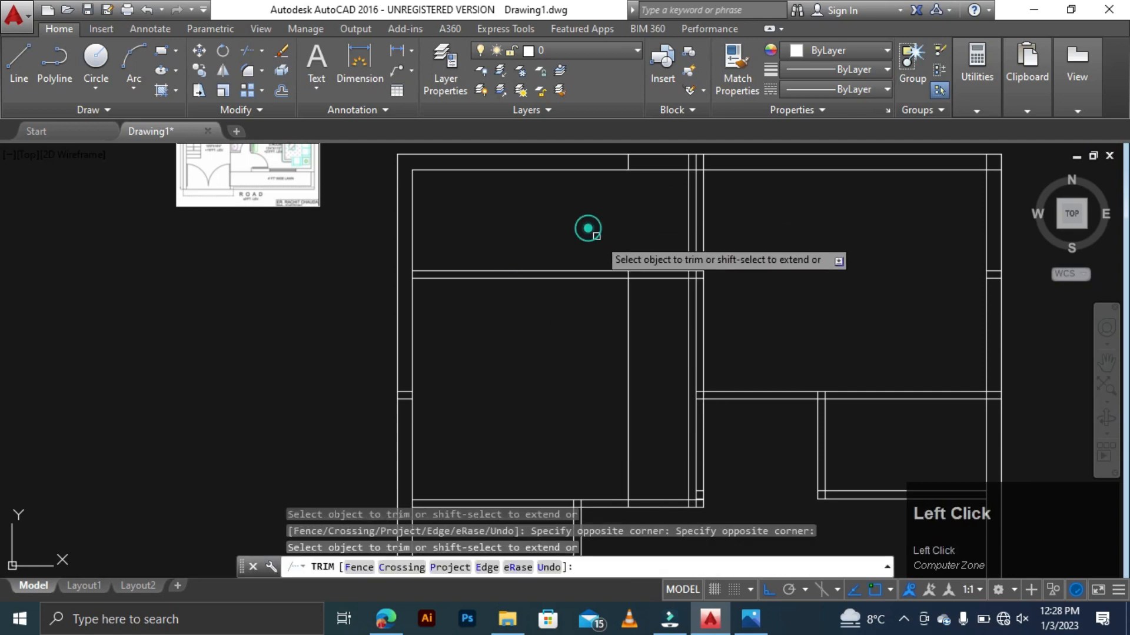
left_click(643, 297)
left_click(609, 322)
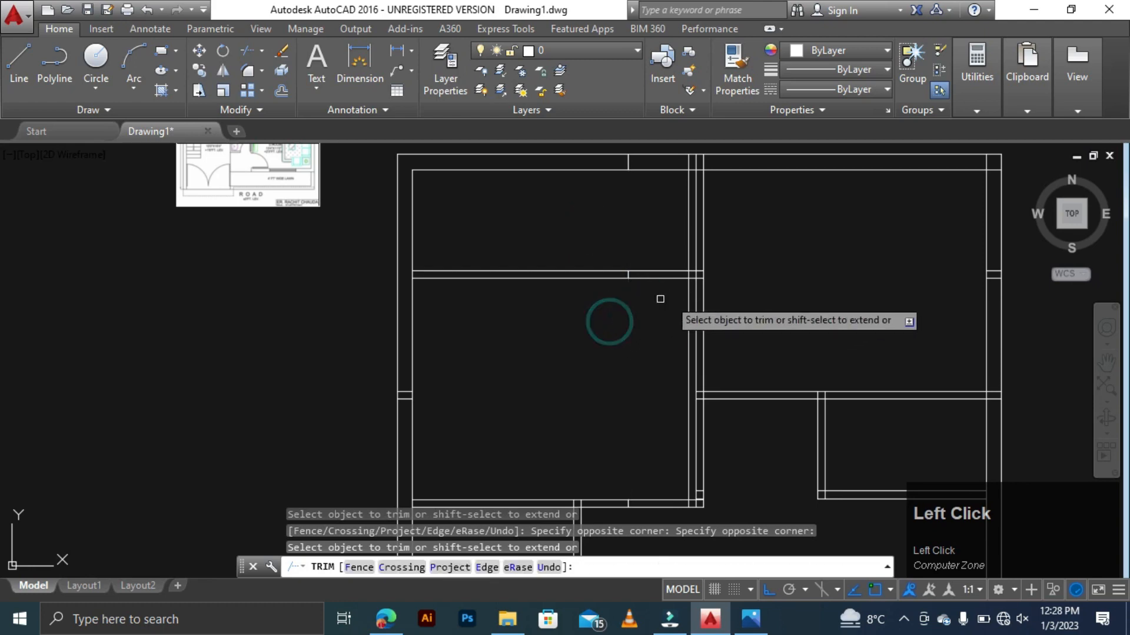
left_click(689, 285)
- Trim both horizontal wall lines between the two door jambs to open the doorway
scroll(688, 260, "up", 5)
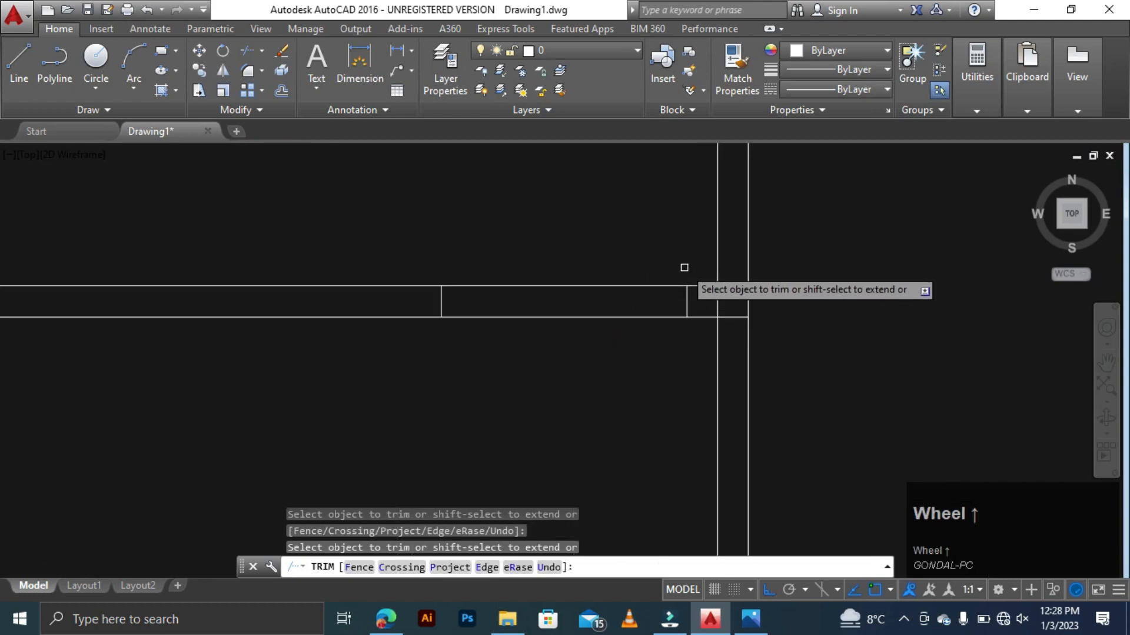
left_click(610, 259)
left_click(519, 333)
scroll(647, 318, "down", 2)
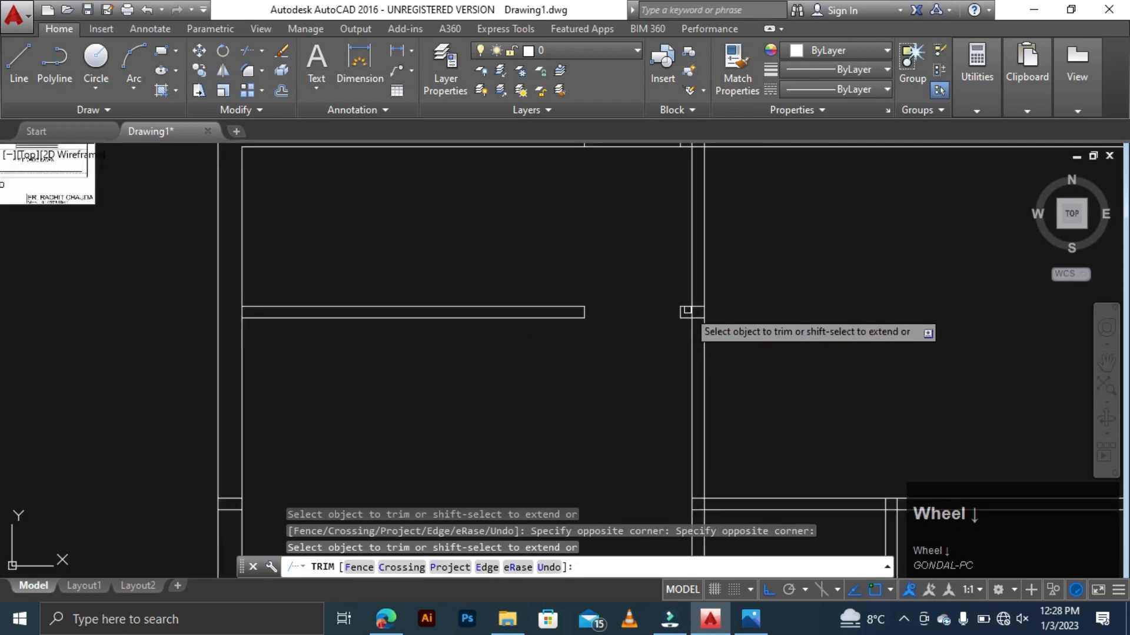
- Trim the crossing line segments where the short wall stub beside the doorway meets the vertical partition wall
scroll(683, 312, "up", 2)
left_click(695, 316)
scroll(640, 324, "down", 2)
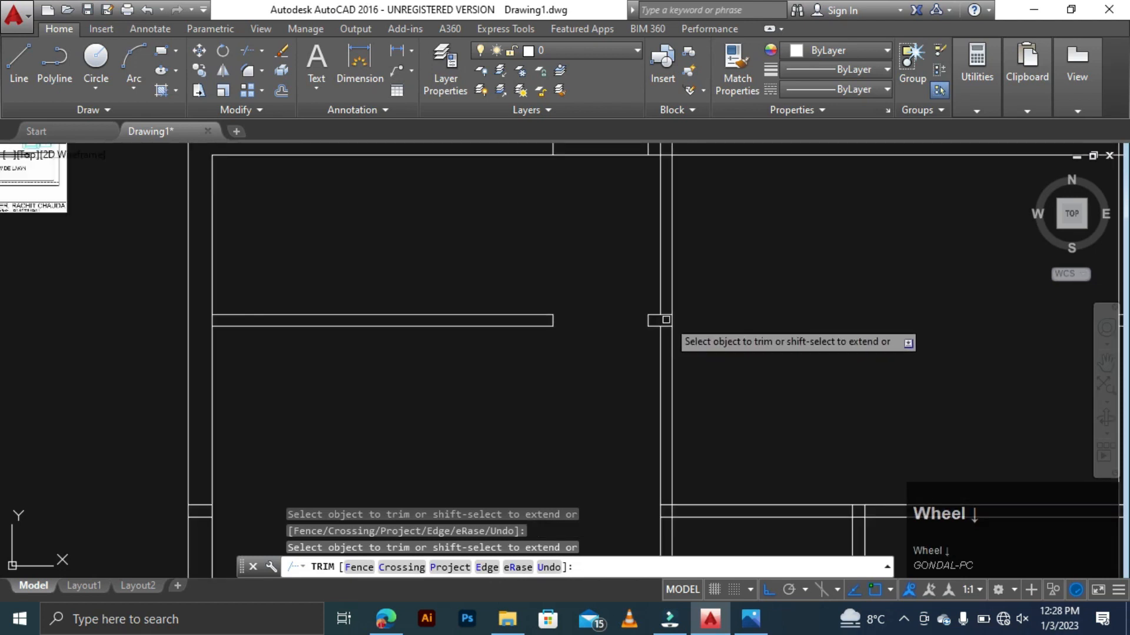
scroll(673, 319, "up", 2)
left_click(657, 310)
left_click(658, 298)
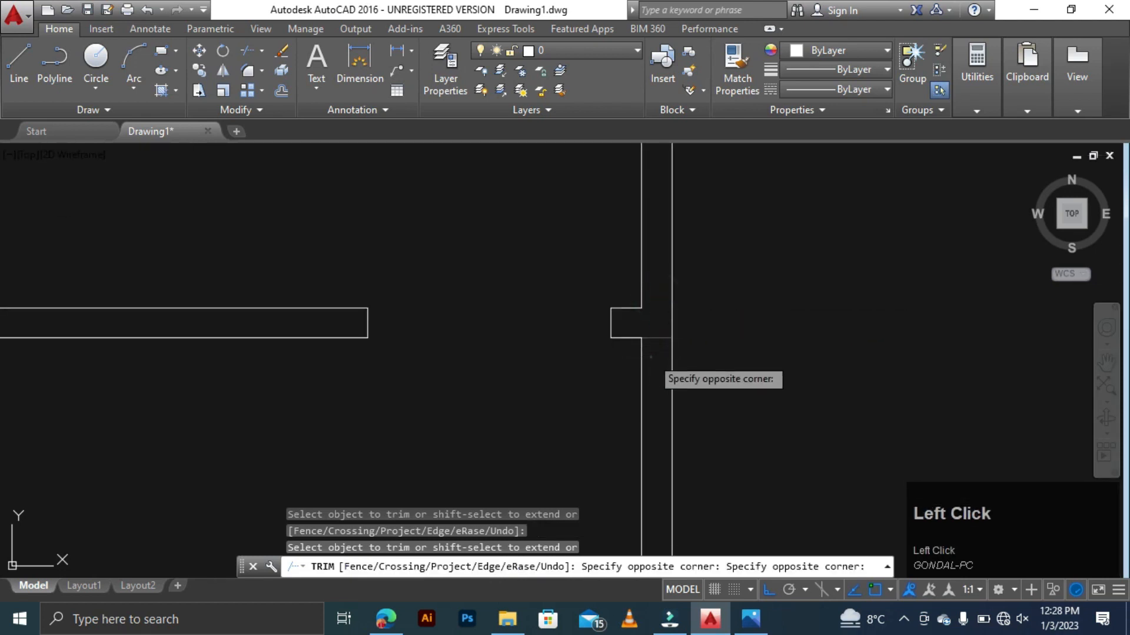
key("Escape")
key("Escape")
key("Escape")
key("space")
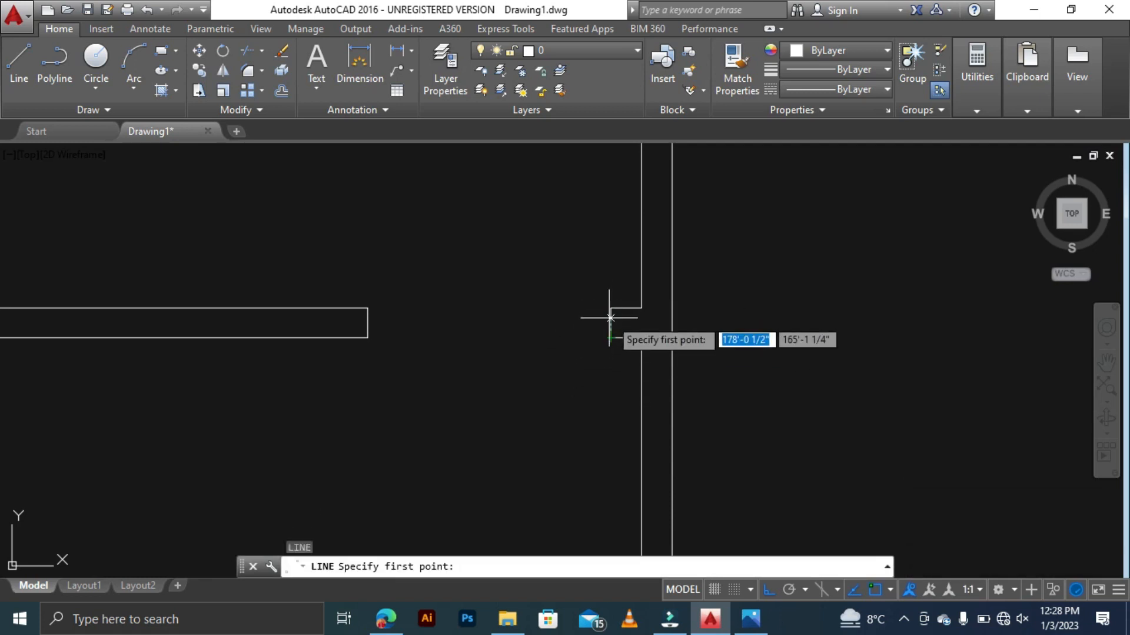
key("Escape")
key("Escape")
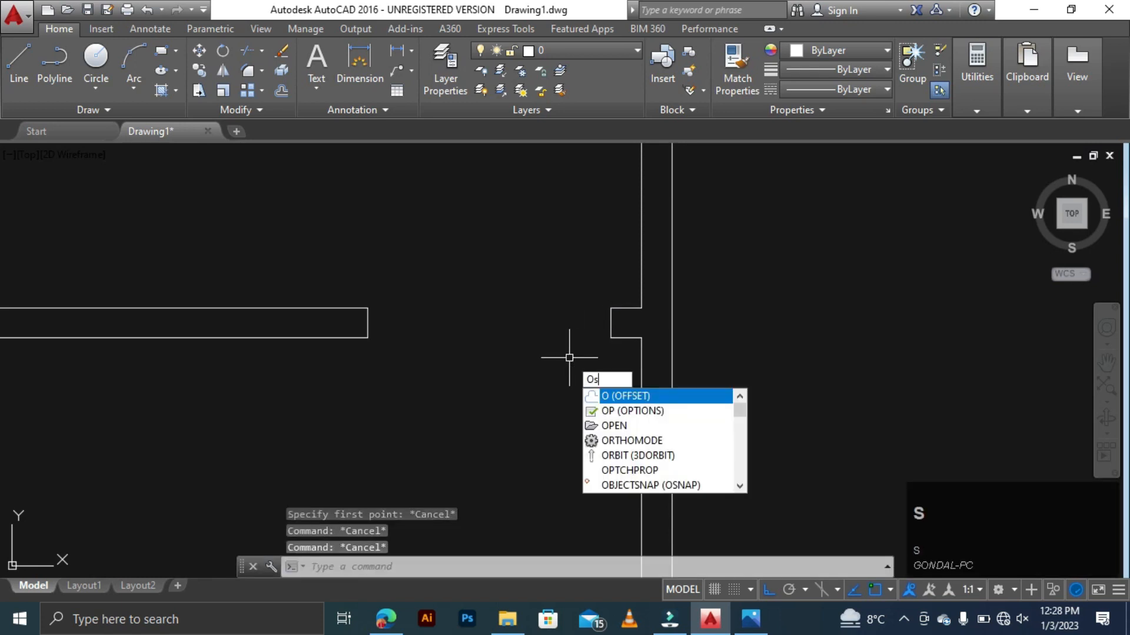
- Enable all object snap modes in the drafting settings
key("space")
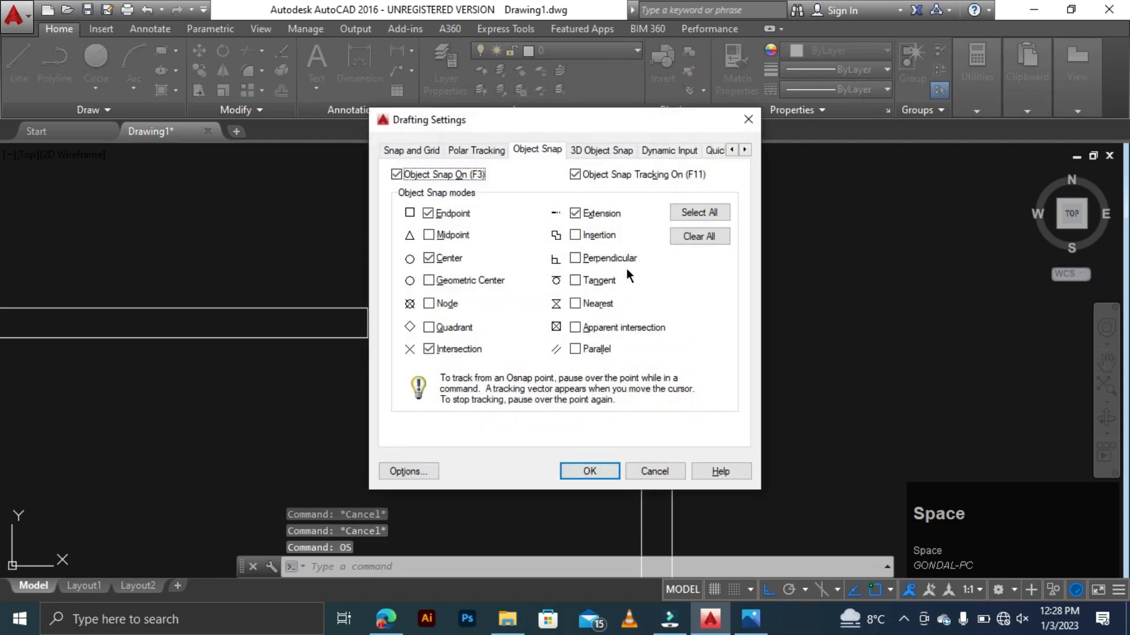
left_click(703, 213)
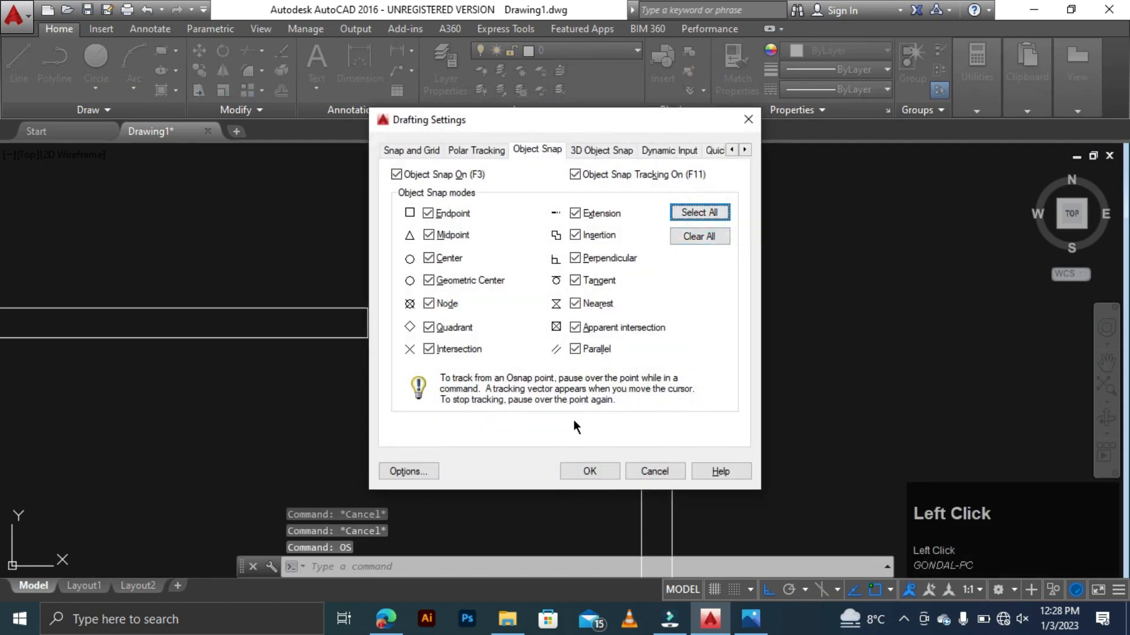
left_click(586, 471)
key("Escape")
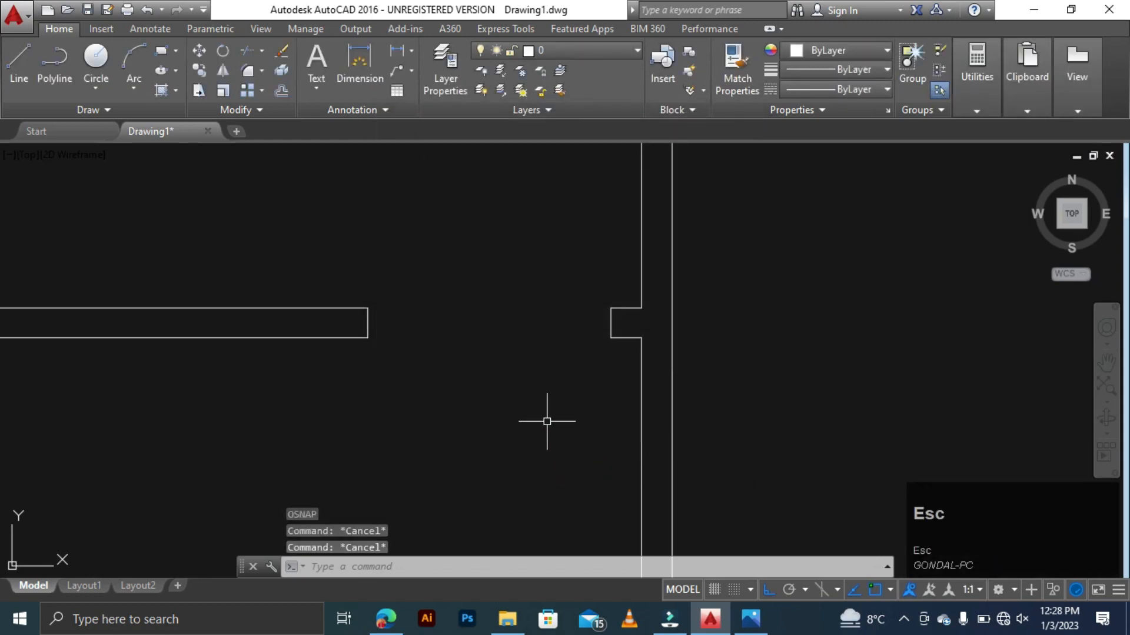
- Draw a line from the midpoint of the right door jamb 1.5 inches to the left and 3' downward
key("space")
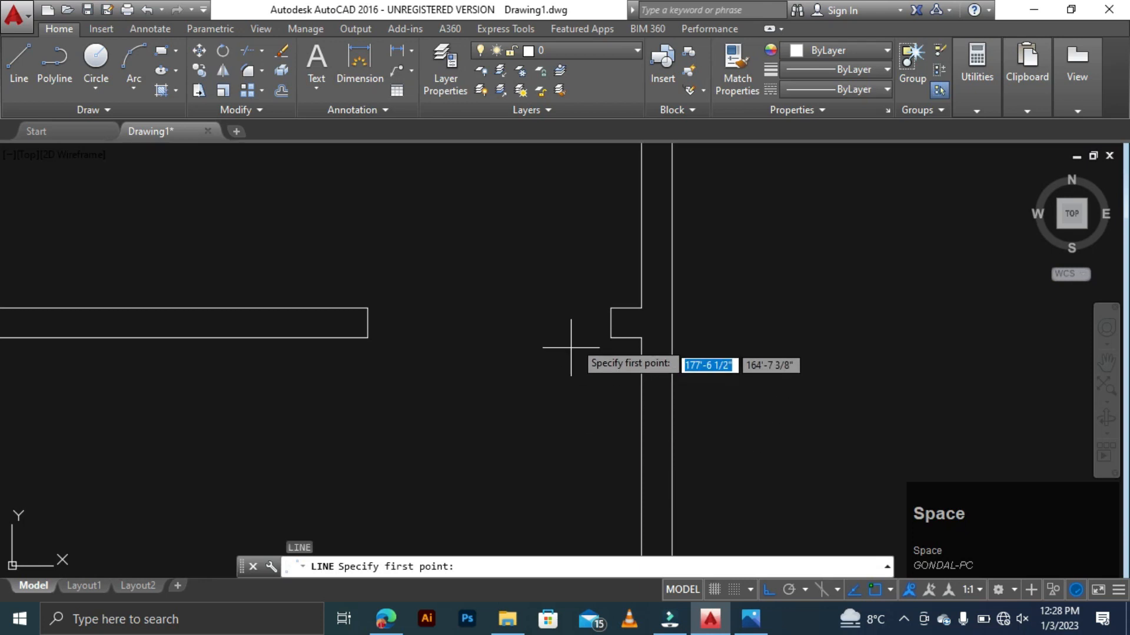
left_click(610, 323)
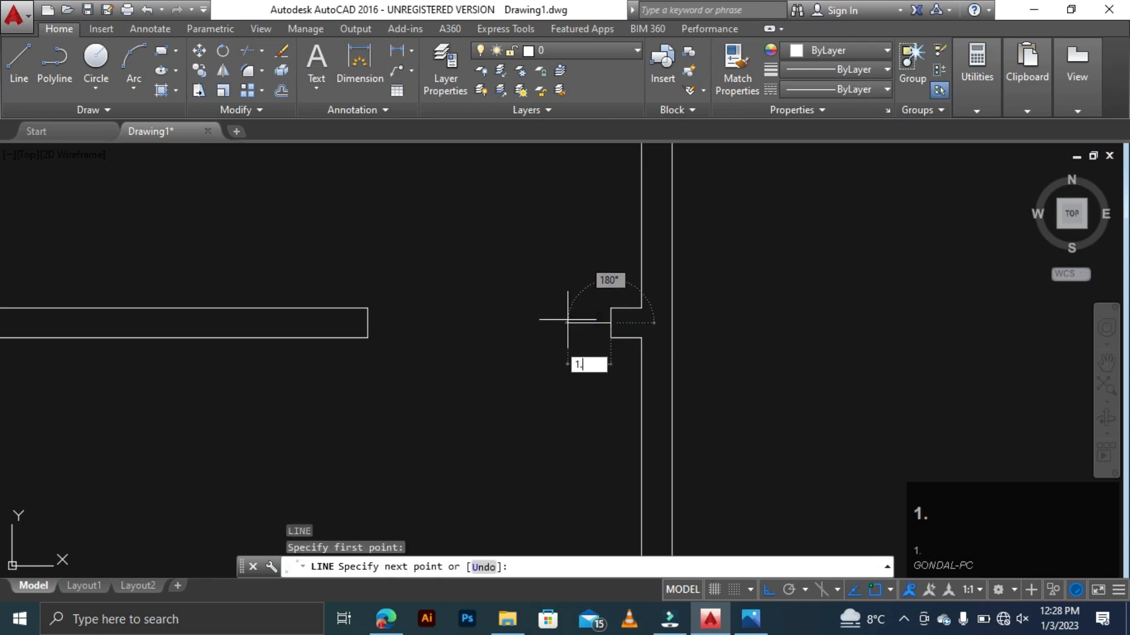
type("1.5")
key("space")
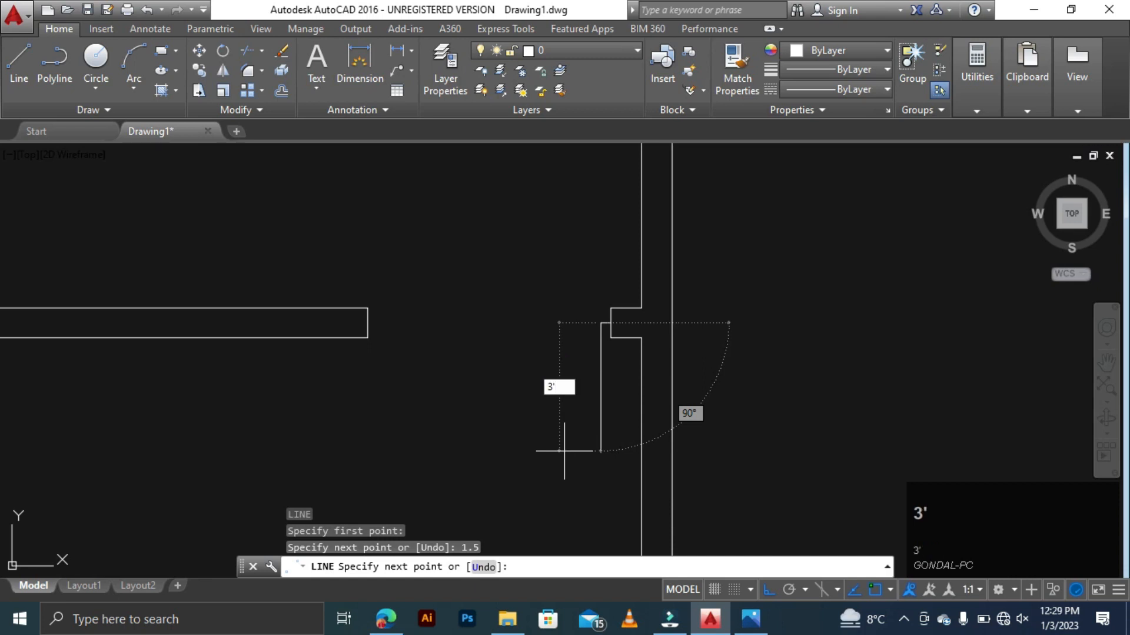
type("3'")
key("space")
key("Escape")
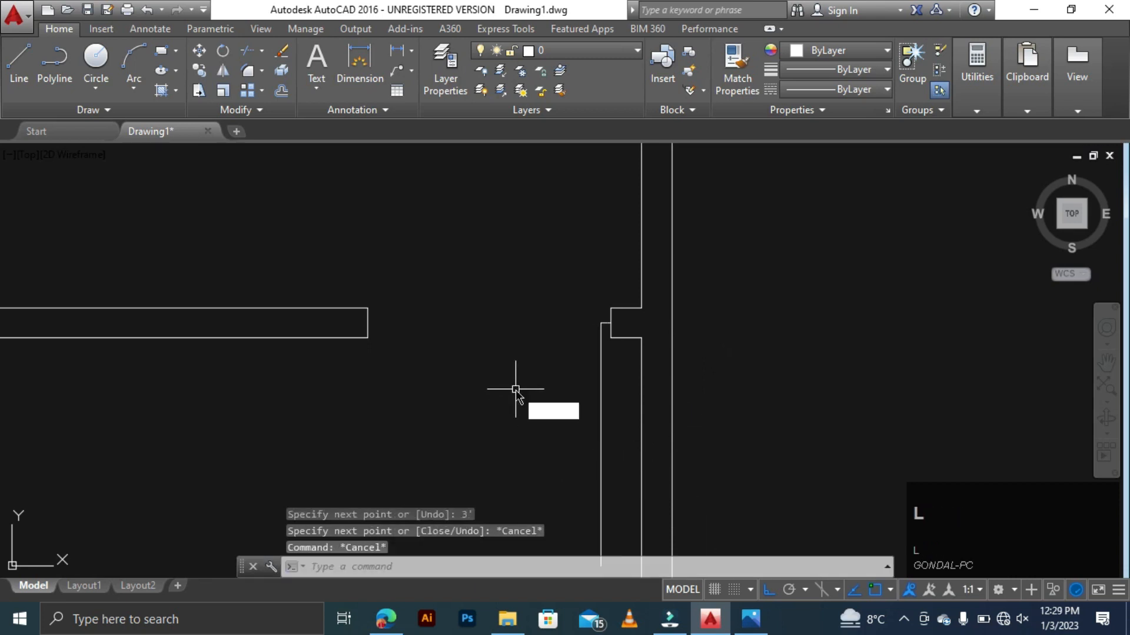
- Draw a 1.5-inch horizontal line into the opening from the midpoint of the left door jamb
key("space")
left_click(370, 323)
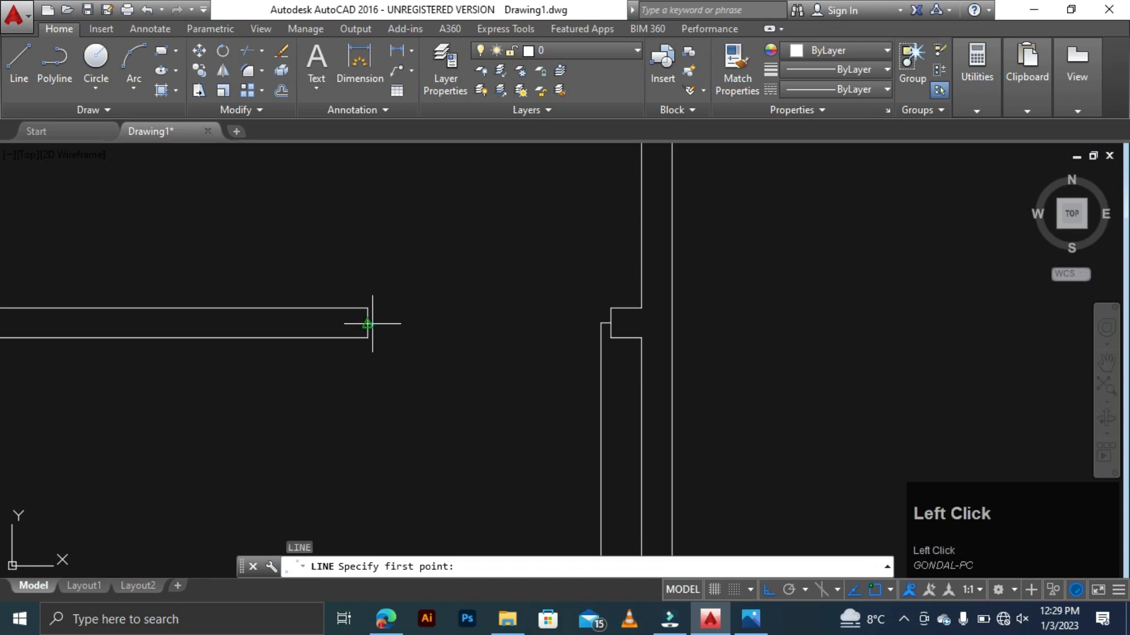
left_click(372, 323)
type("1.5")
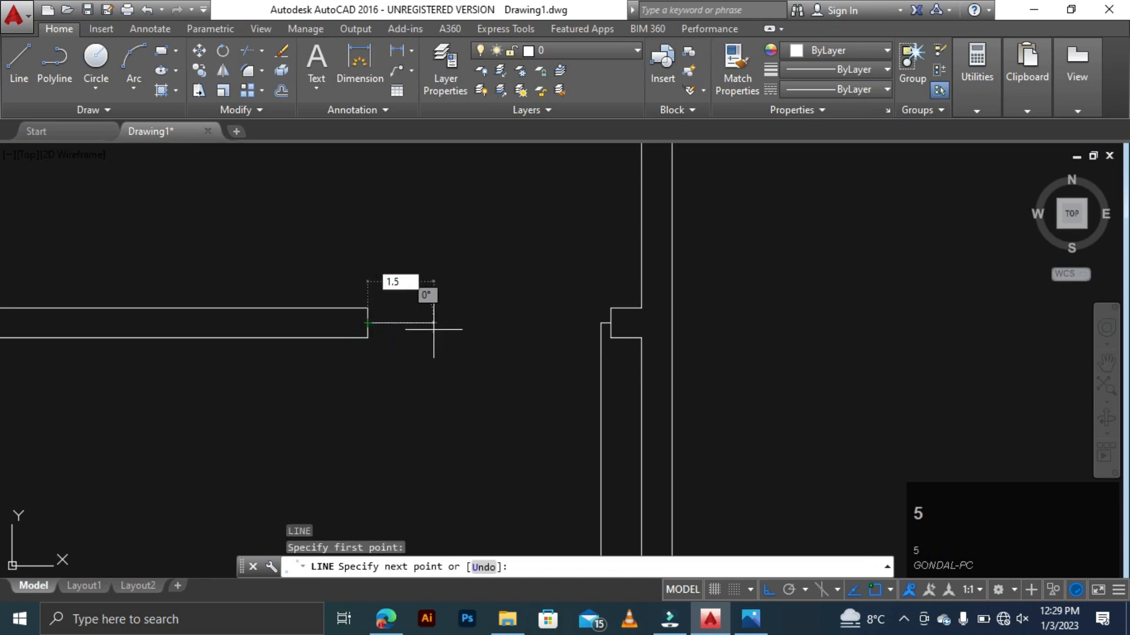
key("Escape")
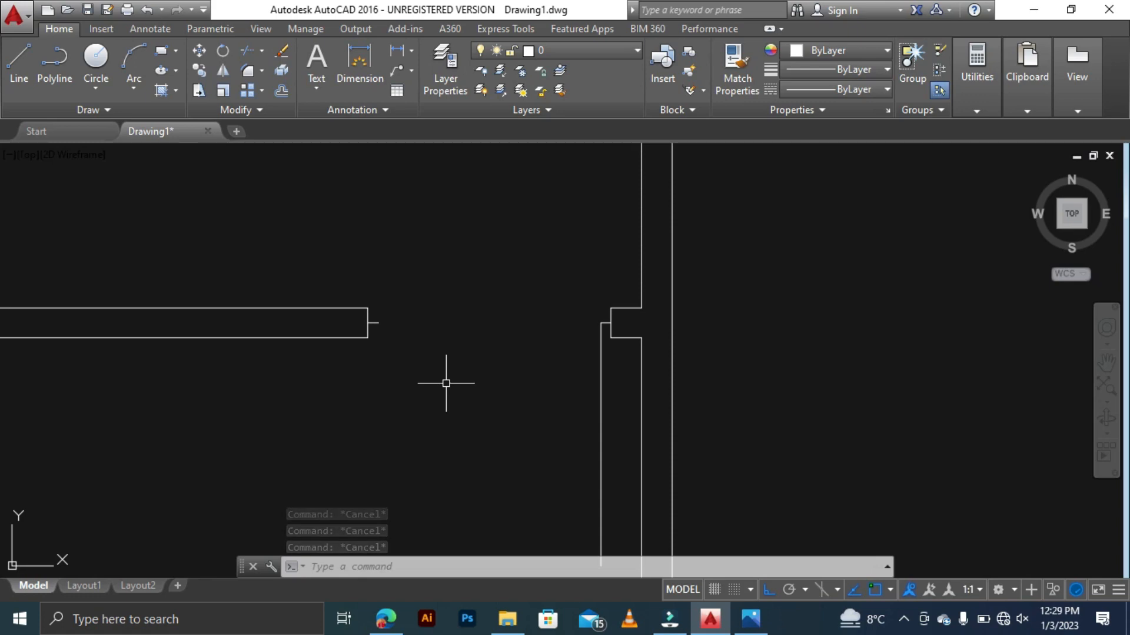
- Draw a circle centred on the door leaf's hinge end, with its radius reaching the tip of the left jamb's short line
key("Escape")
scroll(572, 312, "down", 3)
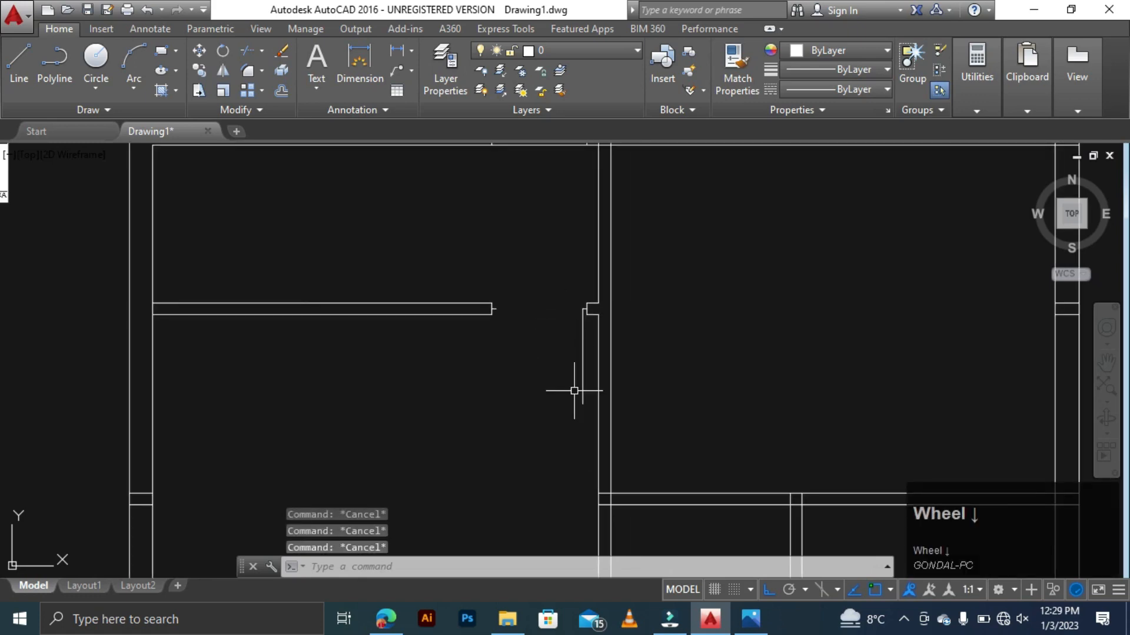
scroll(549, 359, "up", 2)
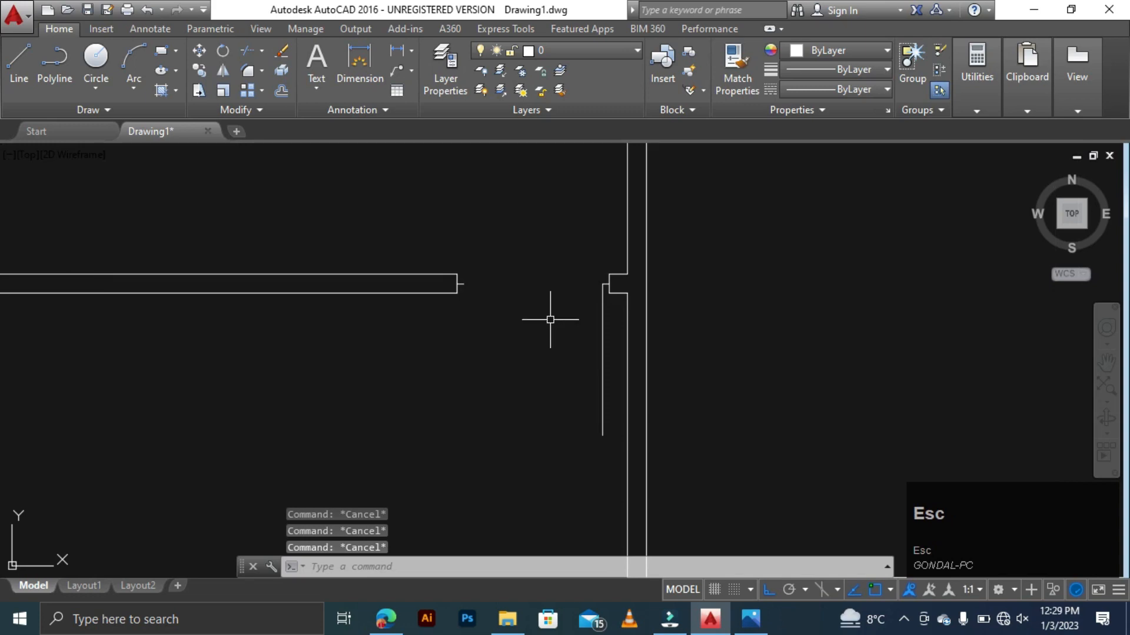
type("c")
key("space")
scroll(581, 262, "up", 2)
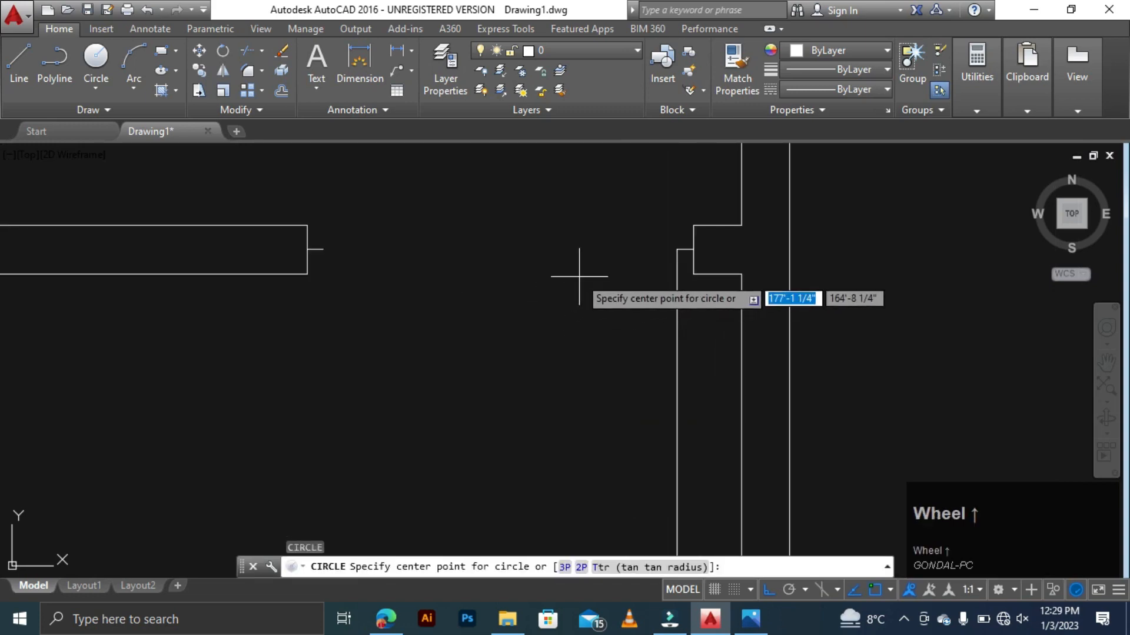
left_click(677, 249)
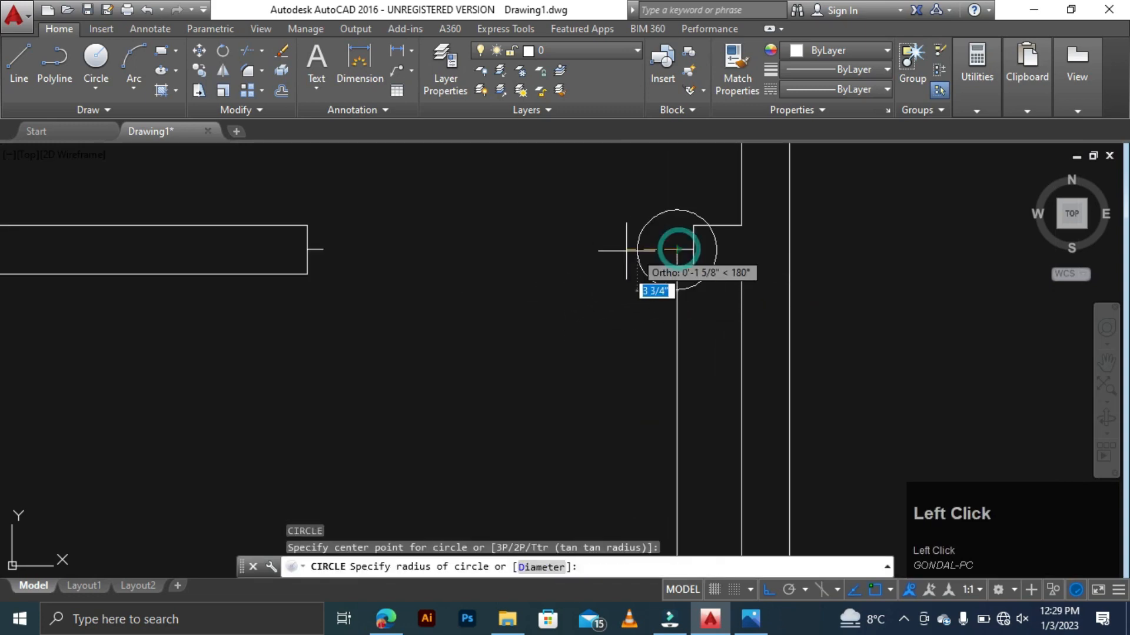
left_click(323, 245)
scroll(390, 255, "down", 6)
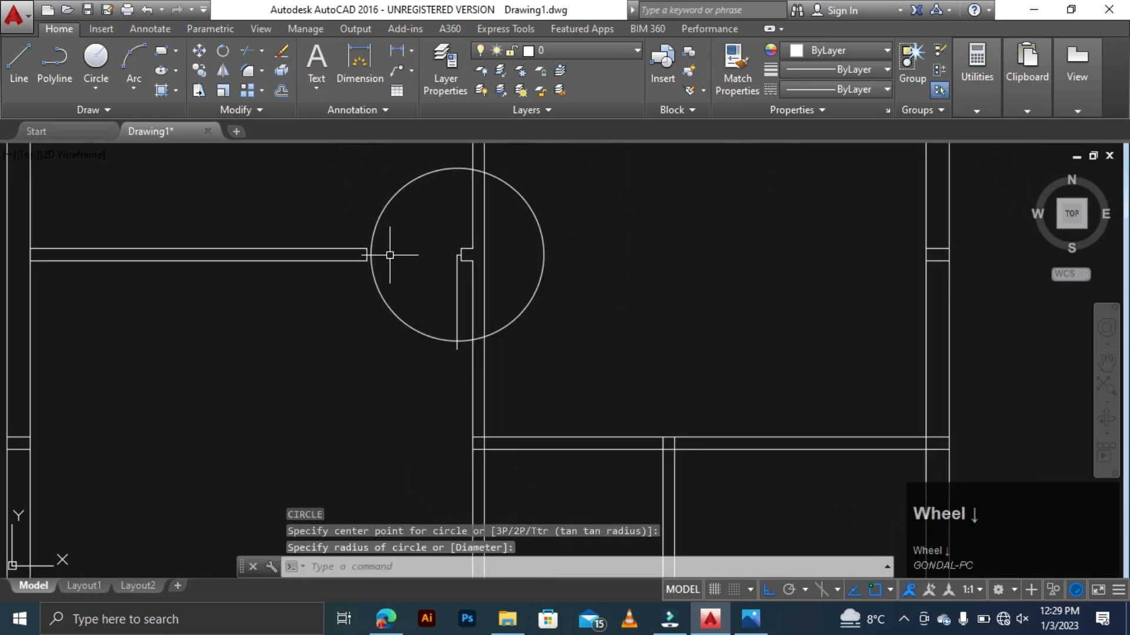
key("Escape")
key("Escape")
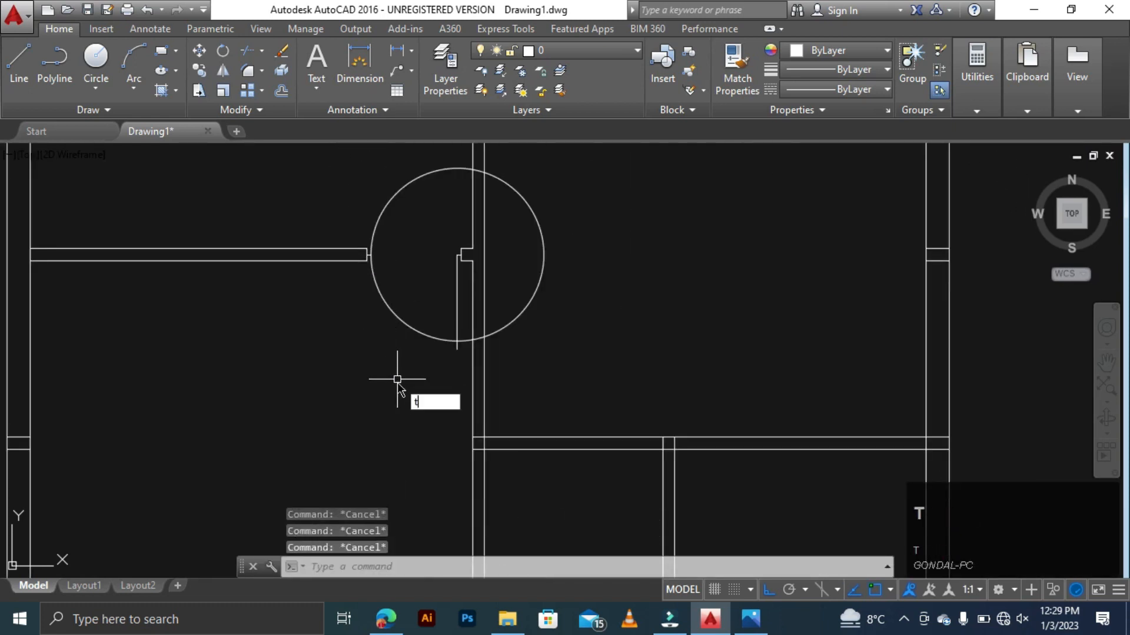
- Trim the circle beside and above the doorway and cut the door leaf's excess length below the swing arc
type("tr")
key("space")
key("space")
scroll(449, 343, "up", 8)
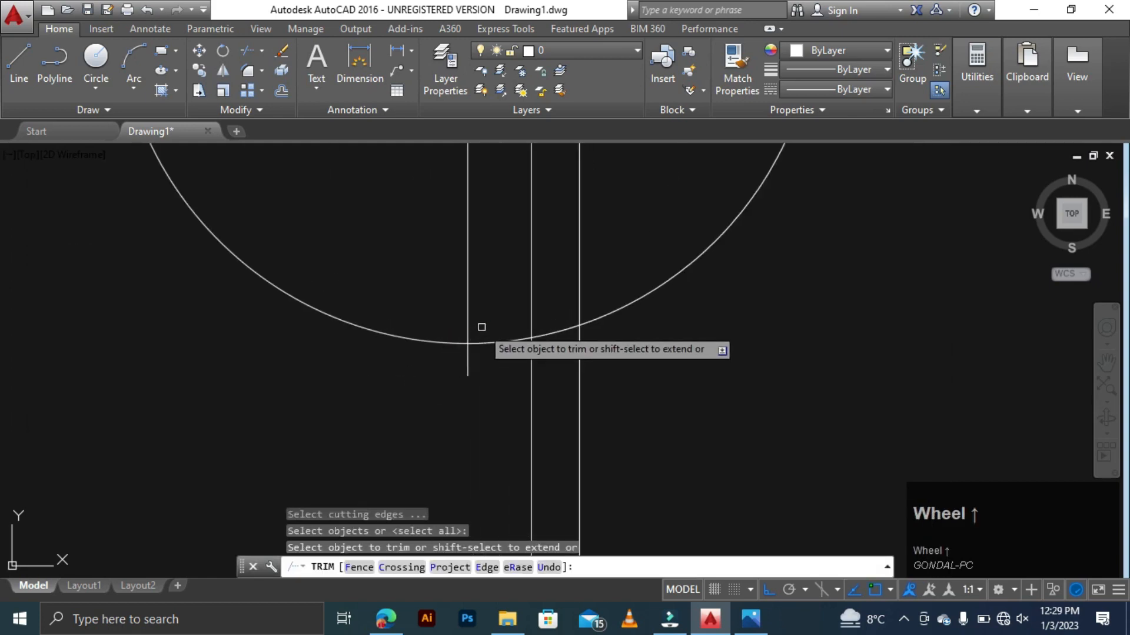
left_click(499, 325)
left_click(490, 352)
left_click(466, 361)
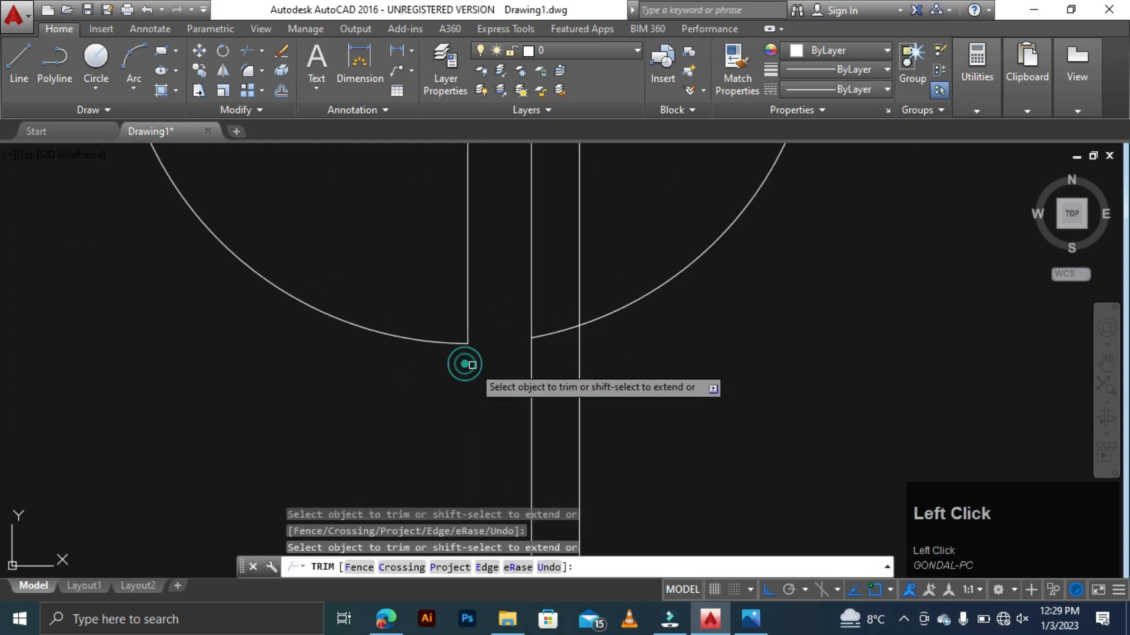
scroll(464, 361, "down", 6)
scroll(406, 274, "up", 4)
left_click(360, 245)
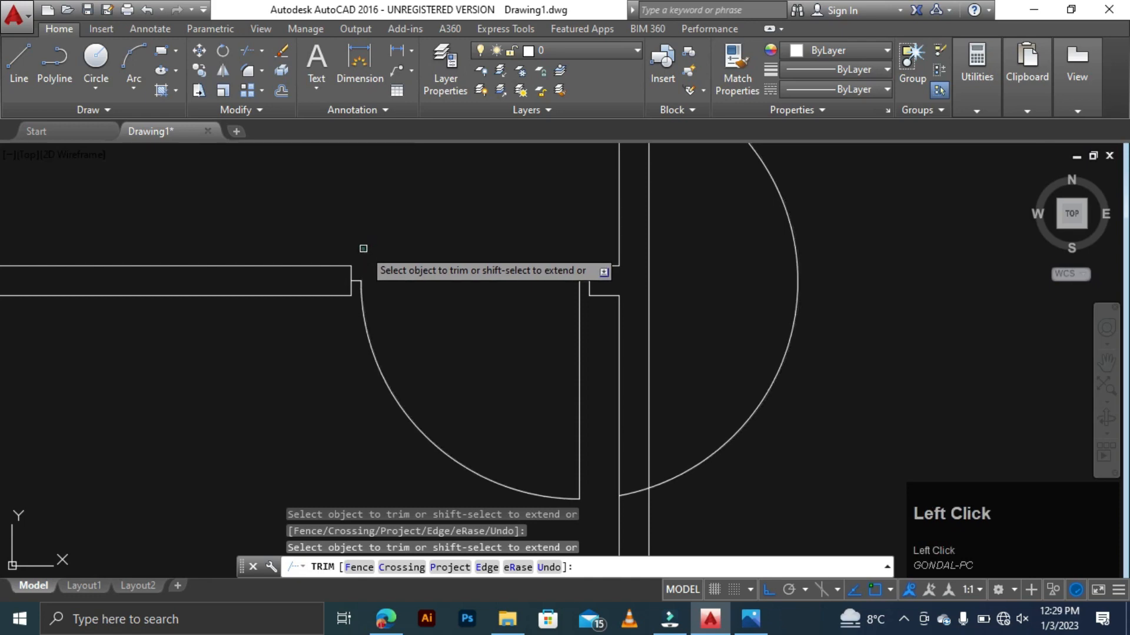
key("Escape")
- Delete the leftover circle arc on the far side of the vertical partition wall
left_click(827, 328)
left_click(752, 385)
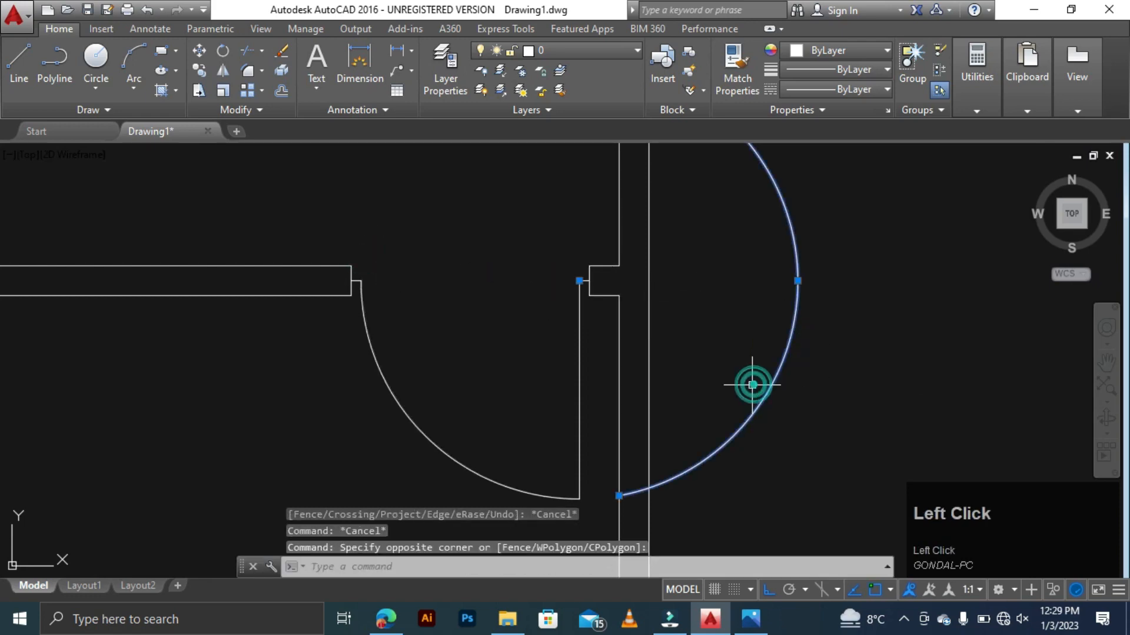
key("Delete")
scroll(752, 373, "down", 5)
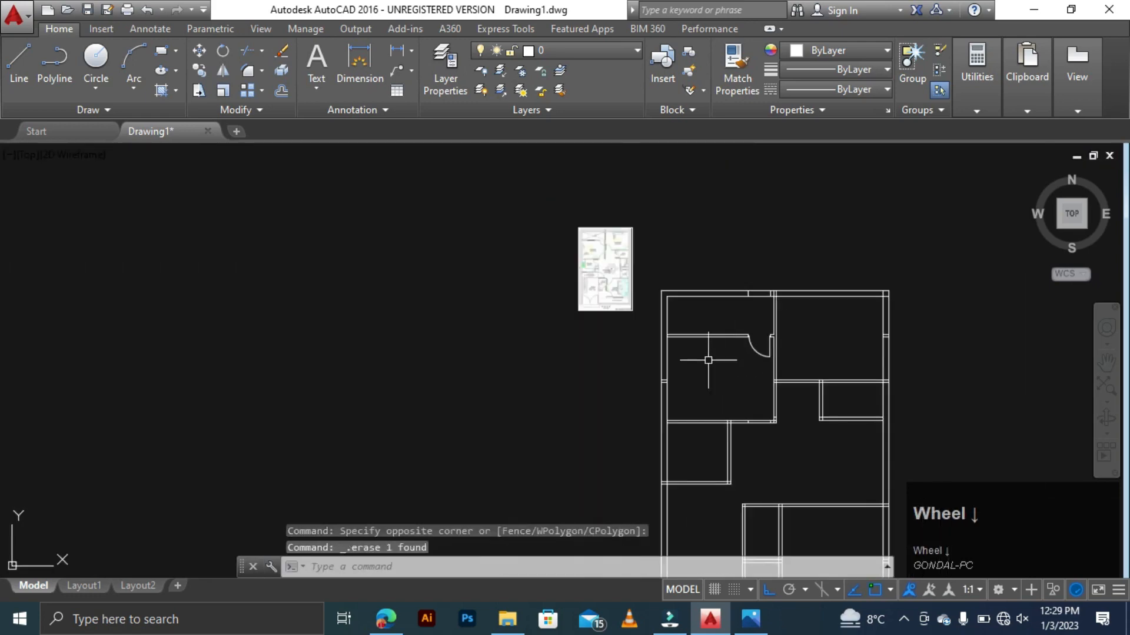
- Delete the two short lines crossing the left exterior wall
scroll(636, 385, "up", 4)
scroll(592, 413, "up", 2)
left_click(593, 357)
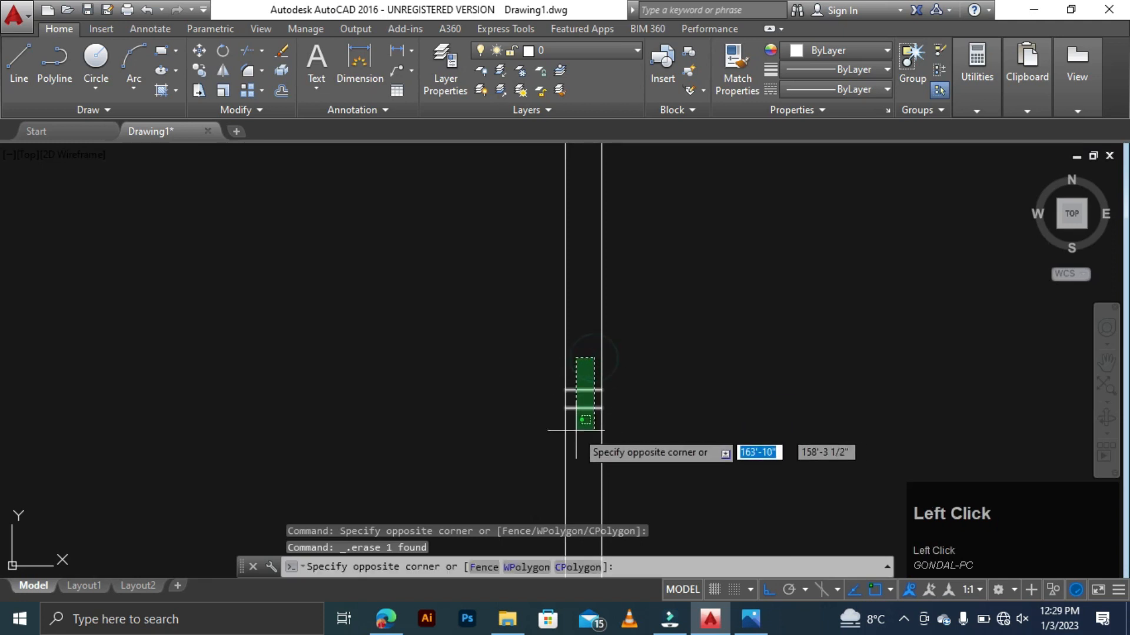
left_click(574, 433)
key("Delete")
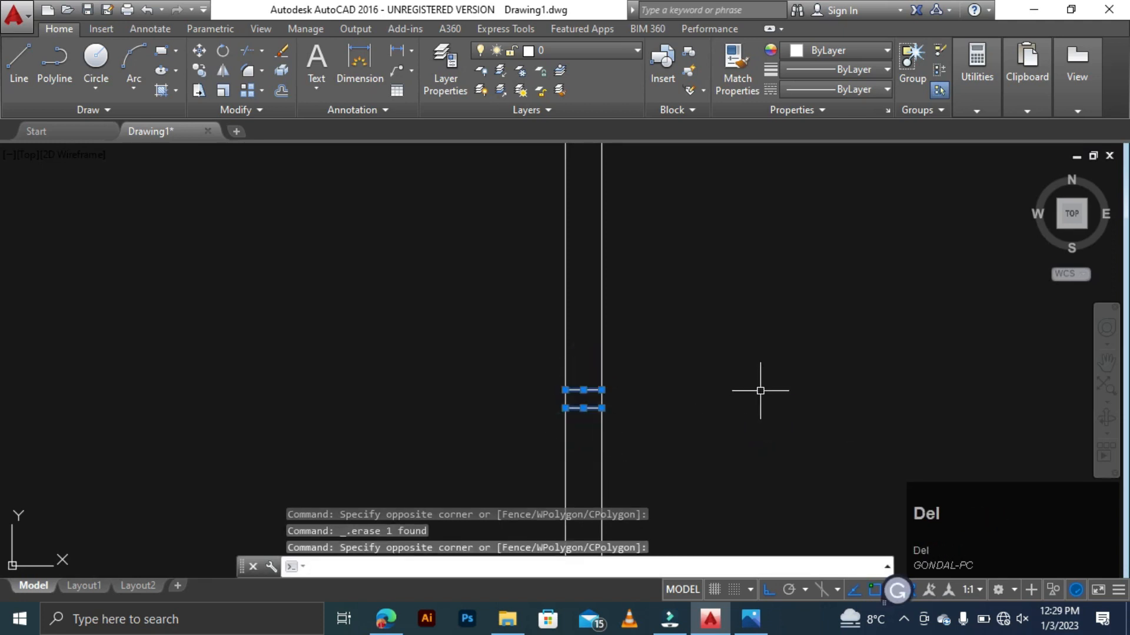
- Examine the rest of the floor plan and compare its door positions with the reference plan image
scroll(762, 390, "down", 5)
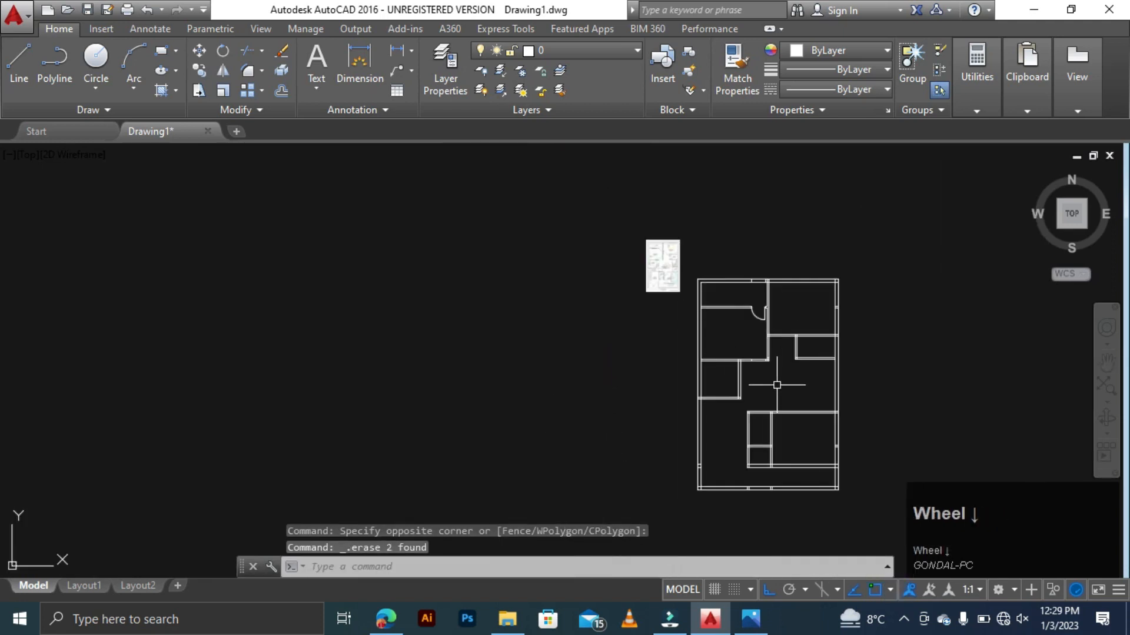
scroll(777, 385, "up", 6)
key("Escape")
key("Escape")
key("Escape")
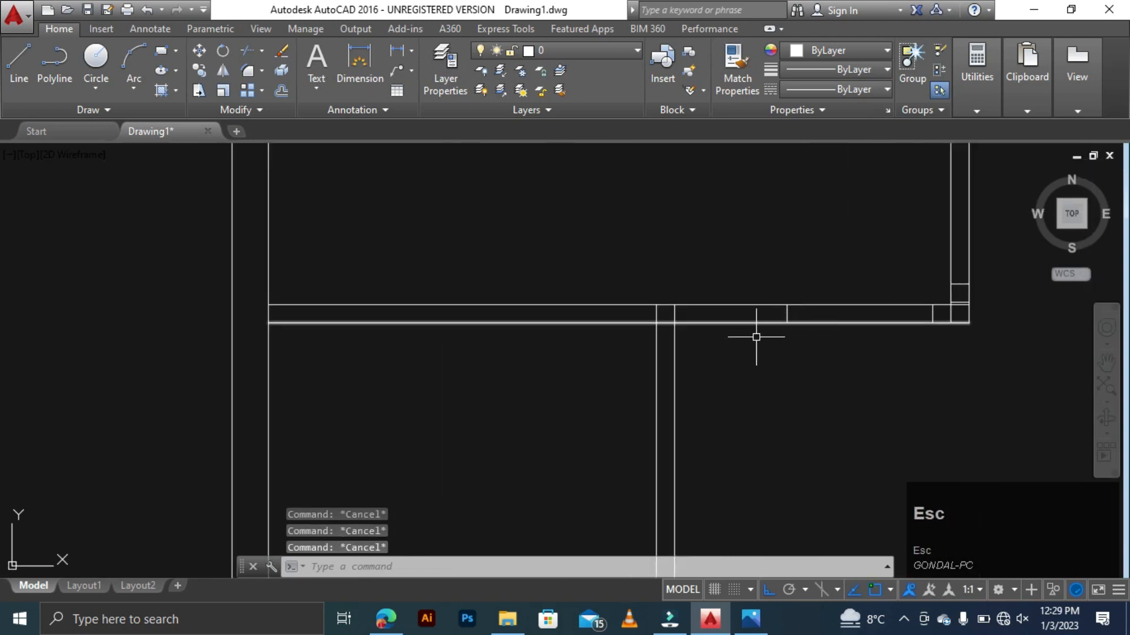
scroll(645, 378, "down", 5)
scroll(653, 411, "up", 3)
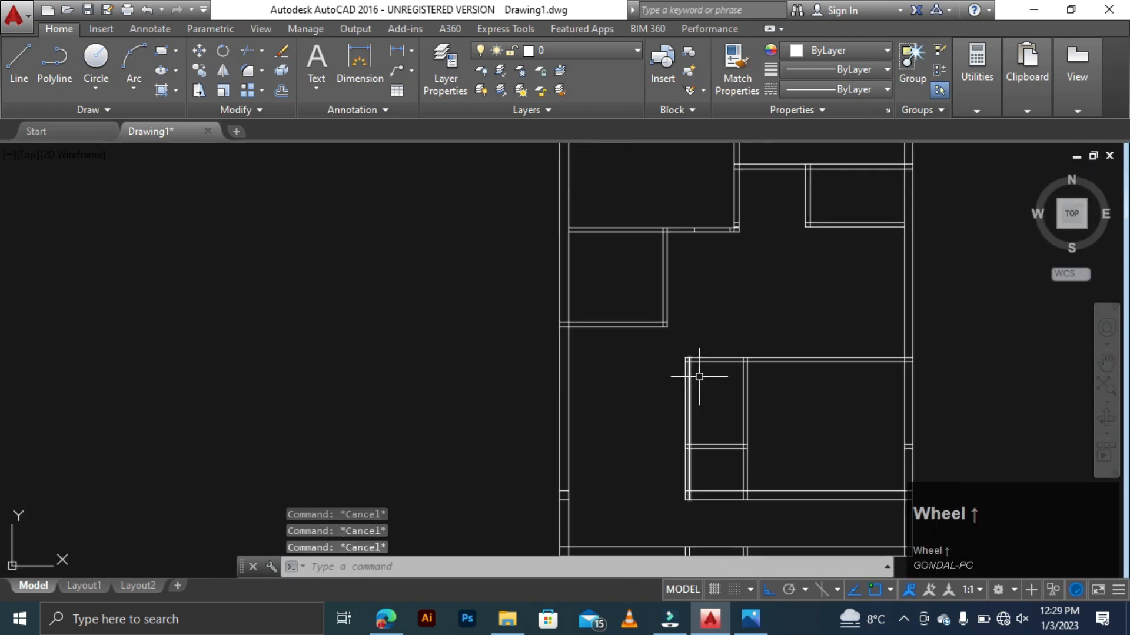
scroll(694, 378, "down", 6)
scroll(659, 400, "up", 2)
scroll(660, 390, "up", 5)
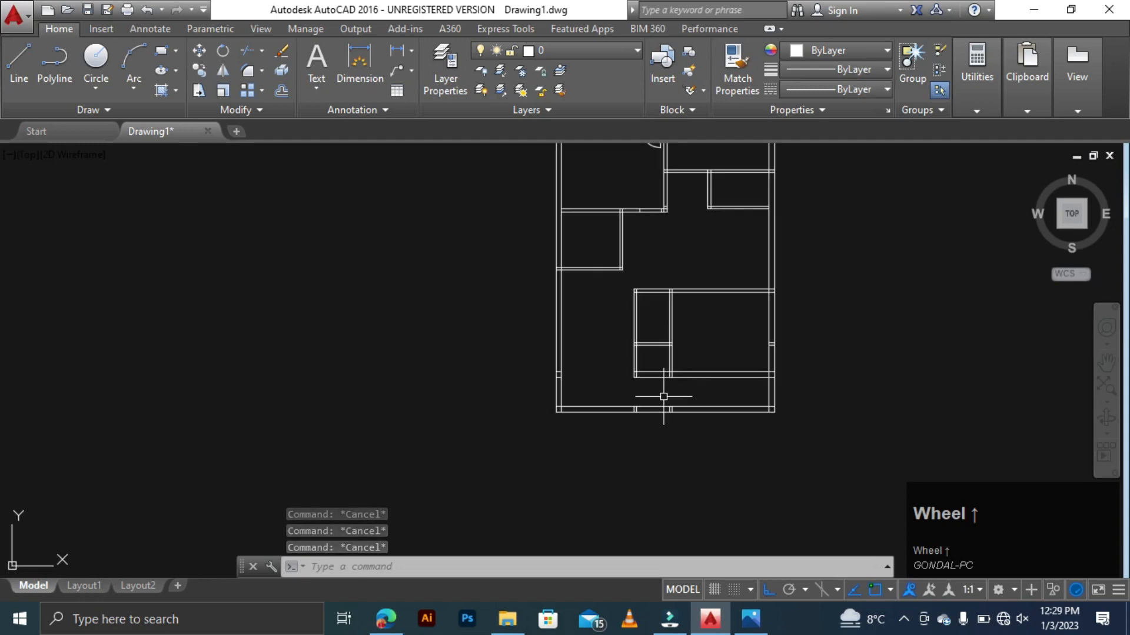
scroll(612, 386, "down", 7)
scroll(578, 368, "up", 8)
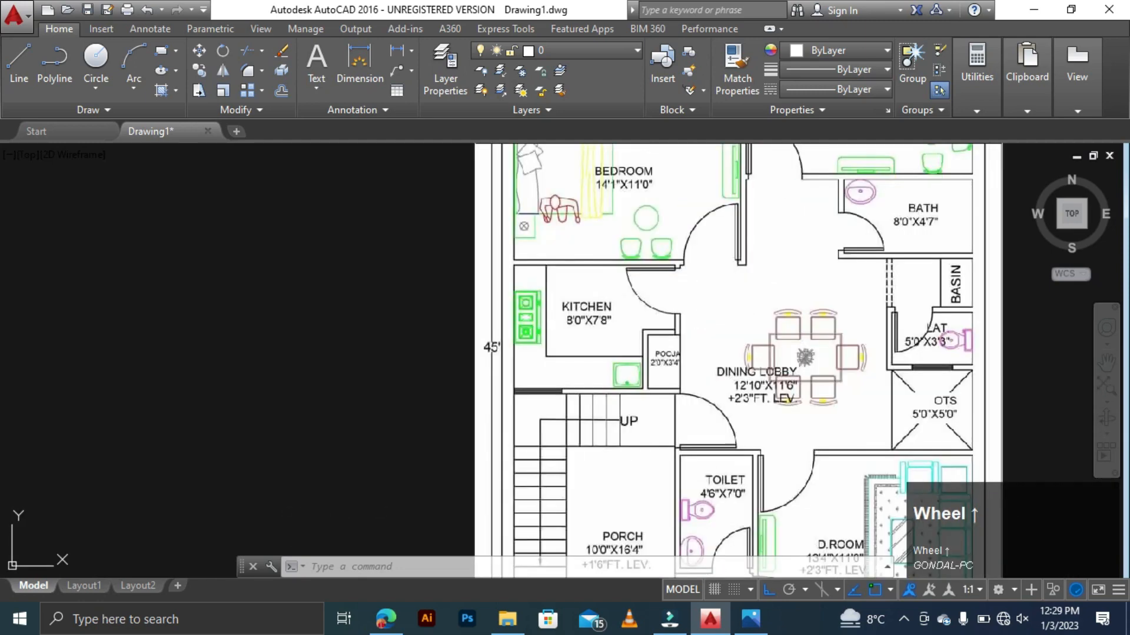
scroll(542, 365, "down", 10)
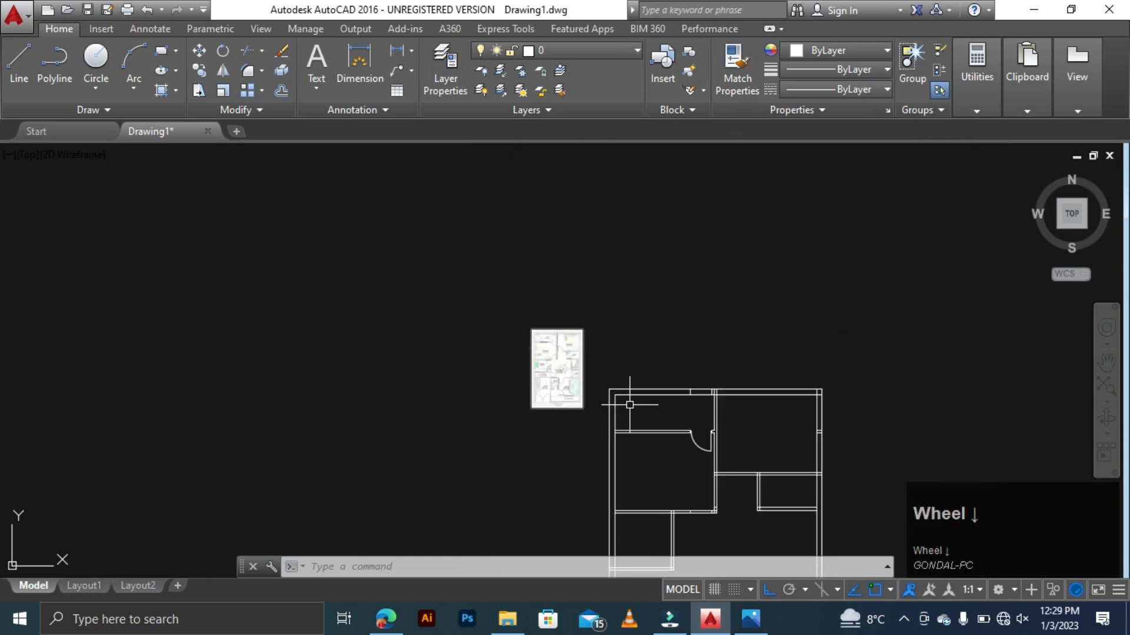
- Delete the two short horizontal lines crossing the lower end of the bedroom's vertical partition wall
scroll(659, 436, "up", 2)
scroll(658, 436, "up", 3)
key("Escape")
key("Escape")
key("Escape")
scroll(676, 429, "up", 3)
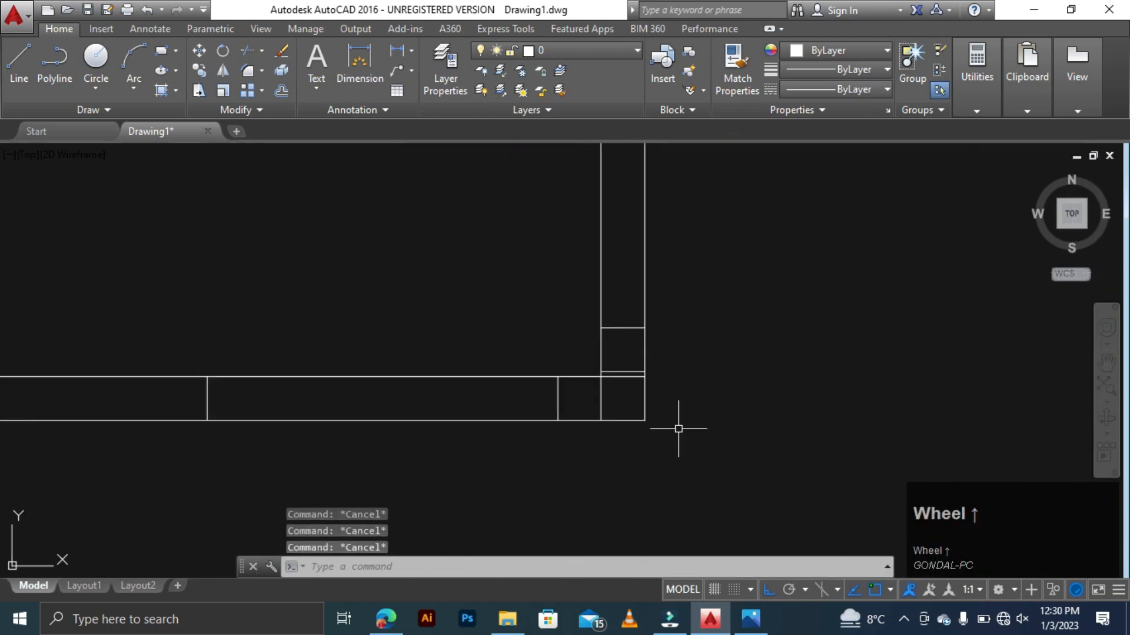
key("Escape")
left_click(633, 319)
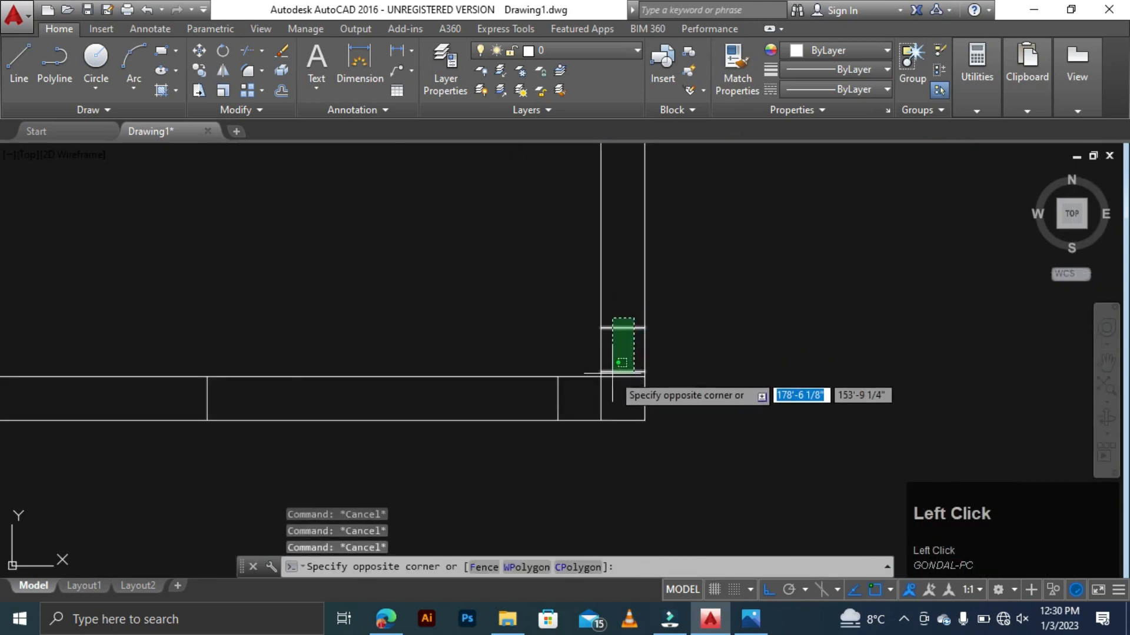
left_click(612, 373)
key("Delete")
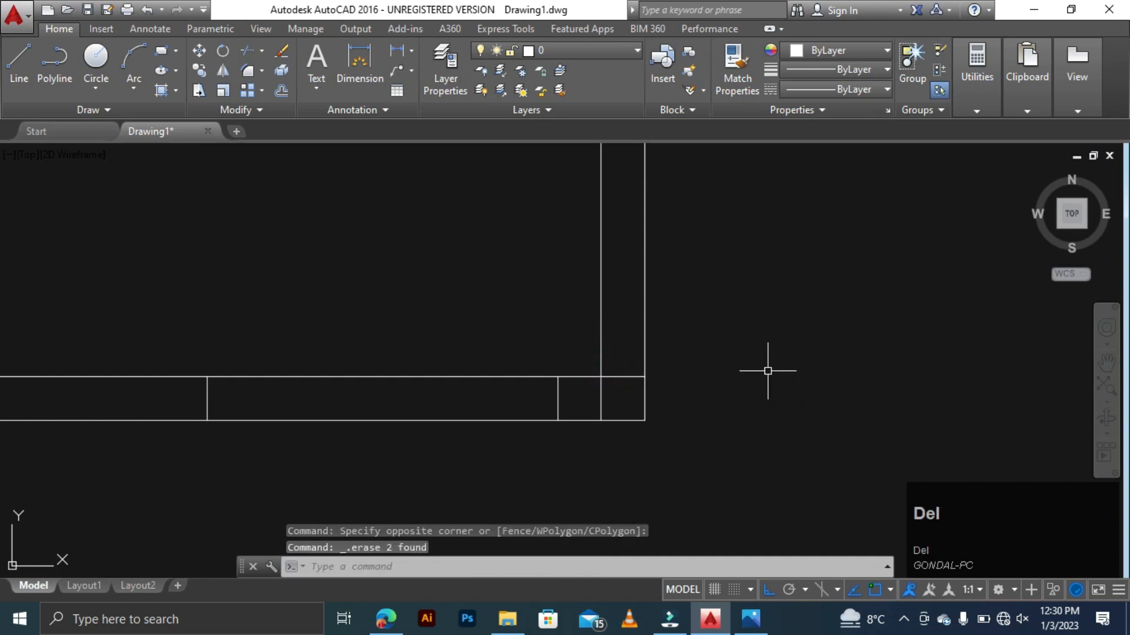
left_click(559, 384)
left_click(537, 403)
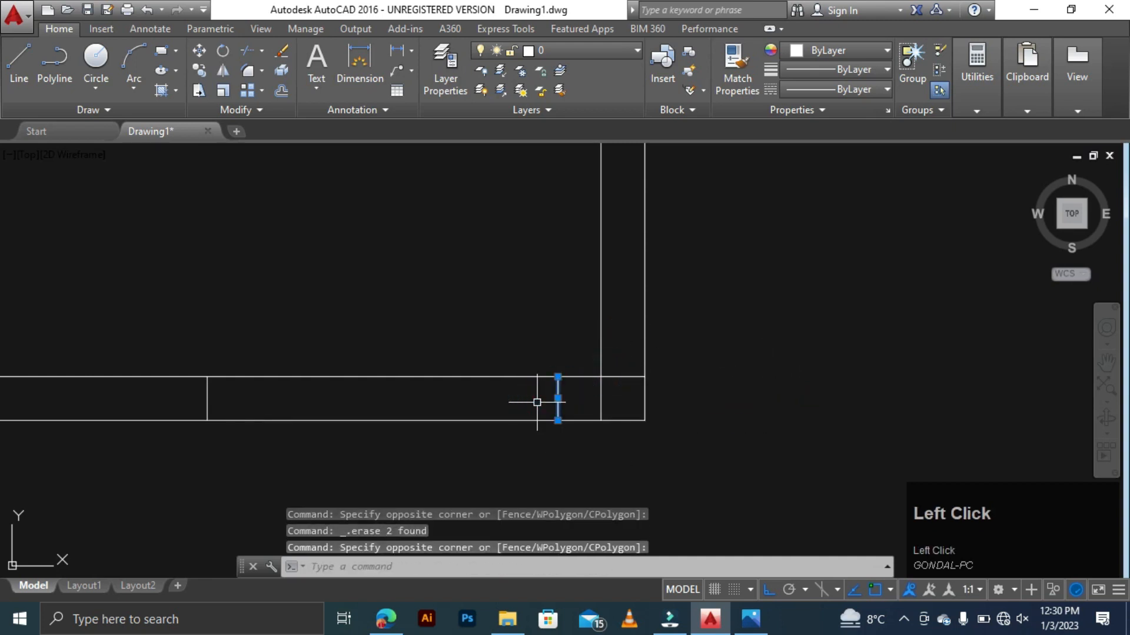
key("Delete")
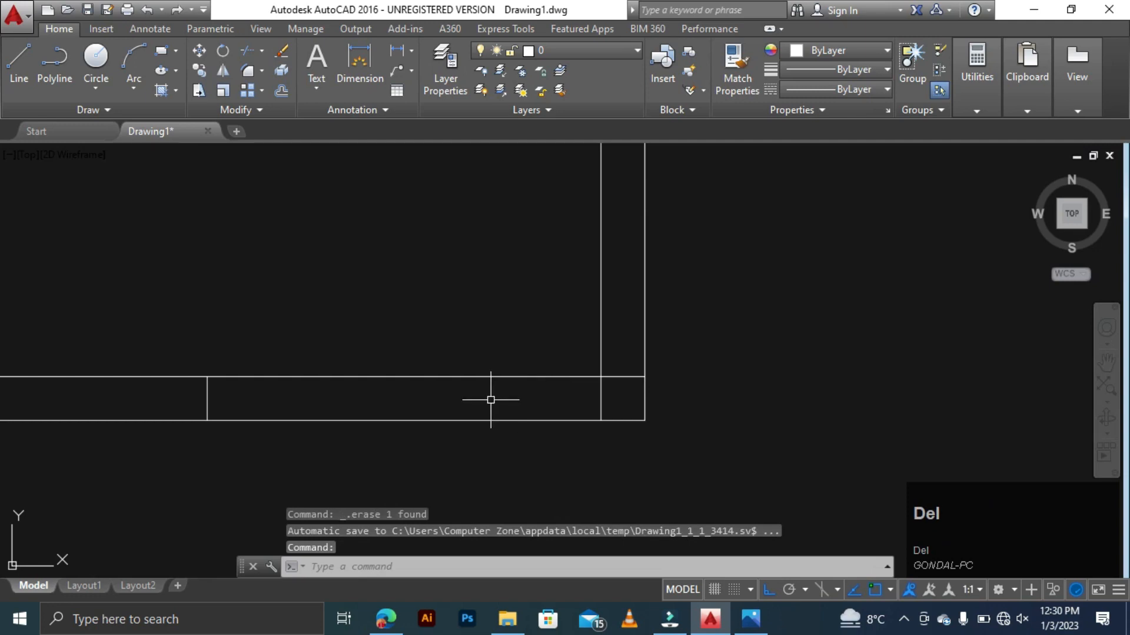
key("ctrl+z")
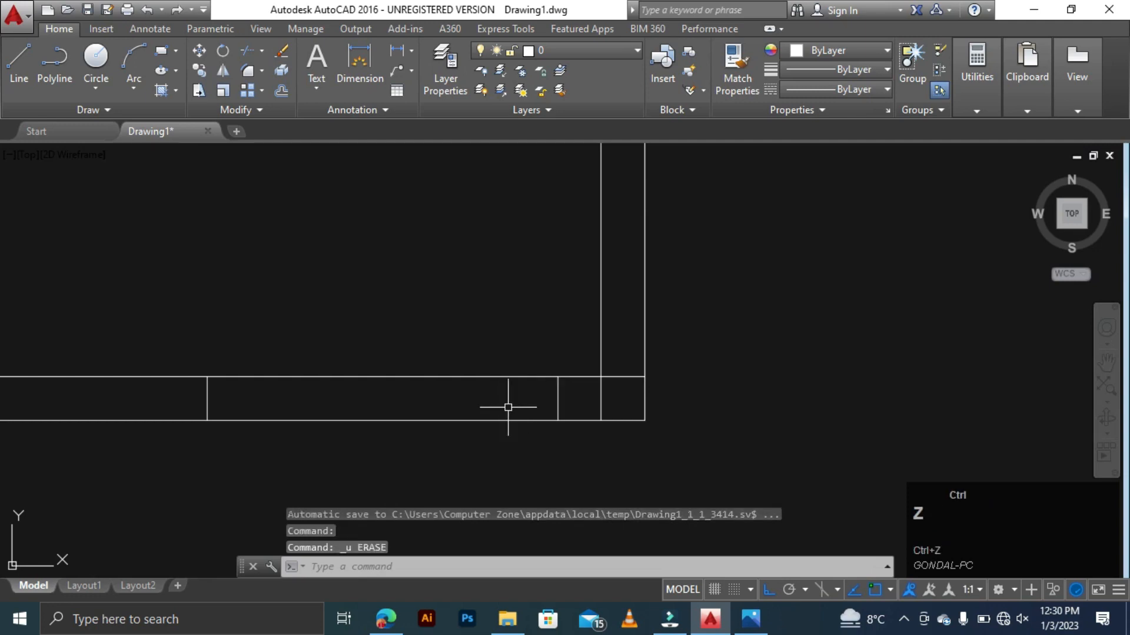
- Delete the two short vertical lines crossing the bedroom's lower horizontal wall
left_click(576, 406)
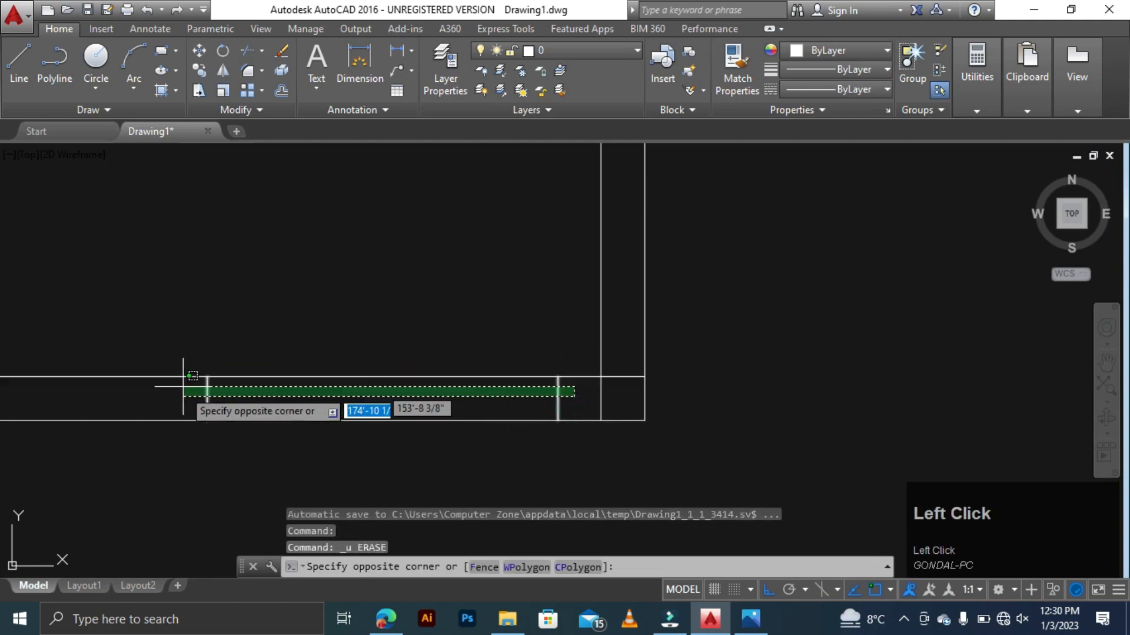
left_click(167, 408)
key("Delete")
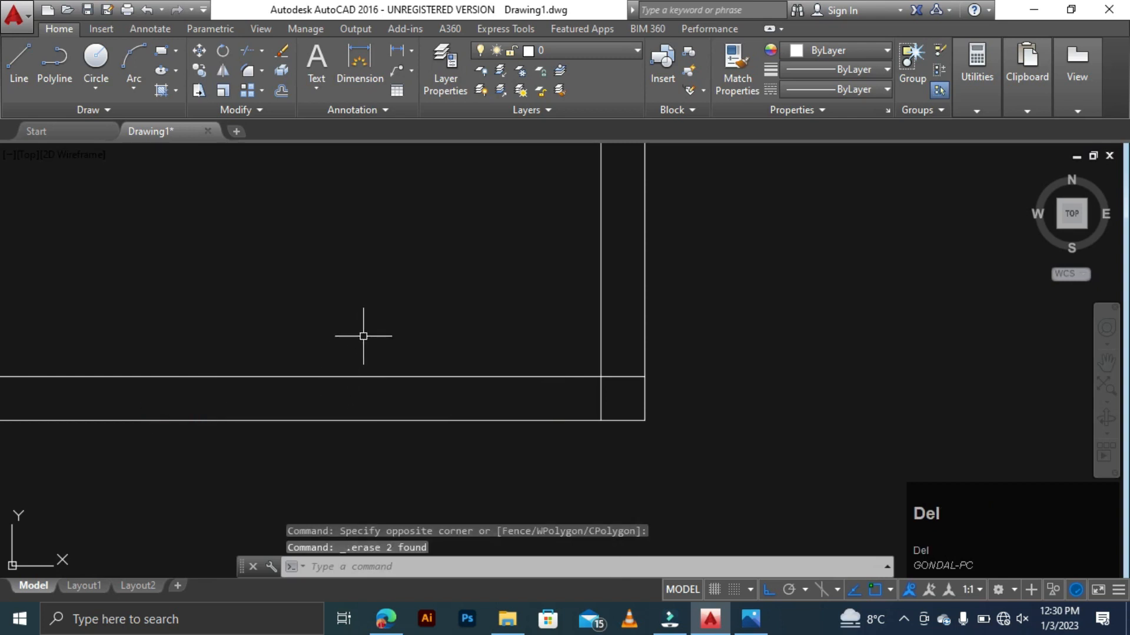
- Offset the inner line of the bedroom's vertical partition wall 4.5 inches to the left
key("space")
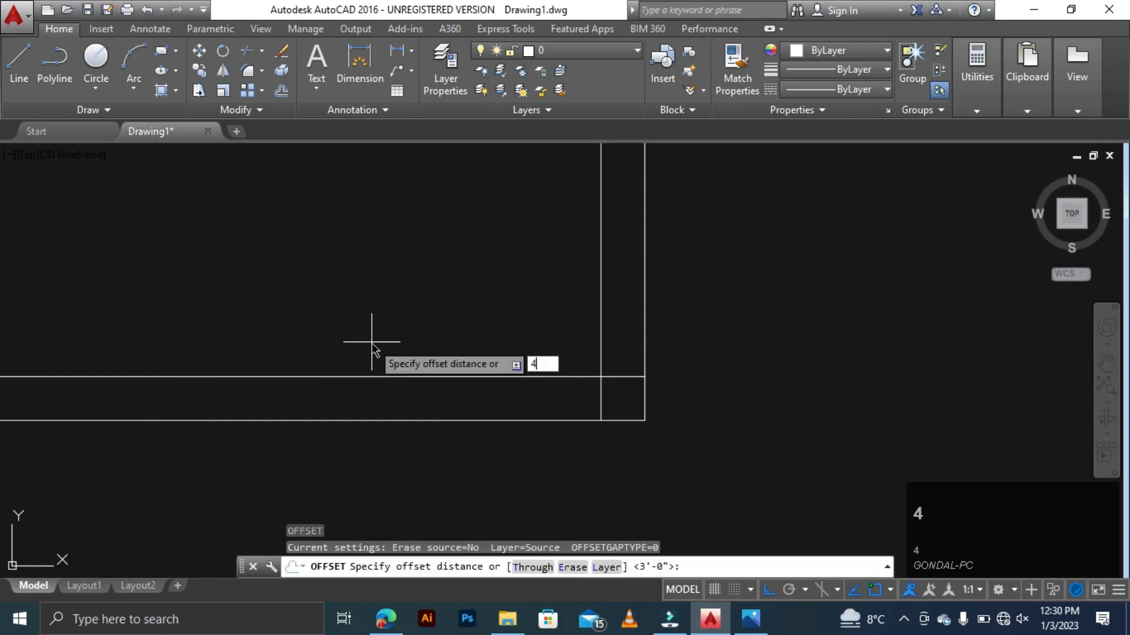
type("4.5")
key("space")
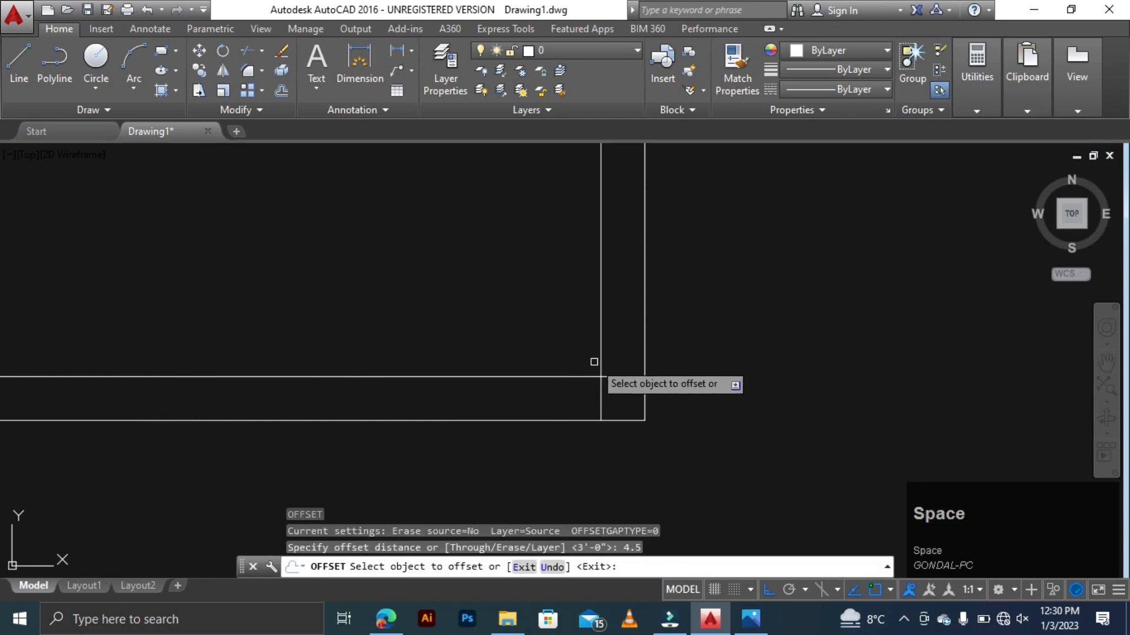
left_click(600, 359)
left_click(482, 355)
key("Escape")
key("Escape")
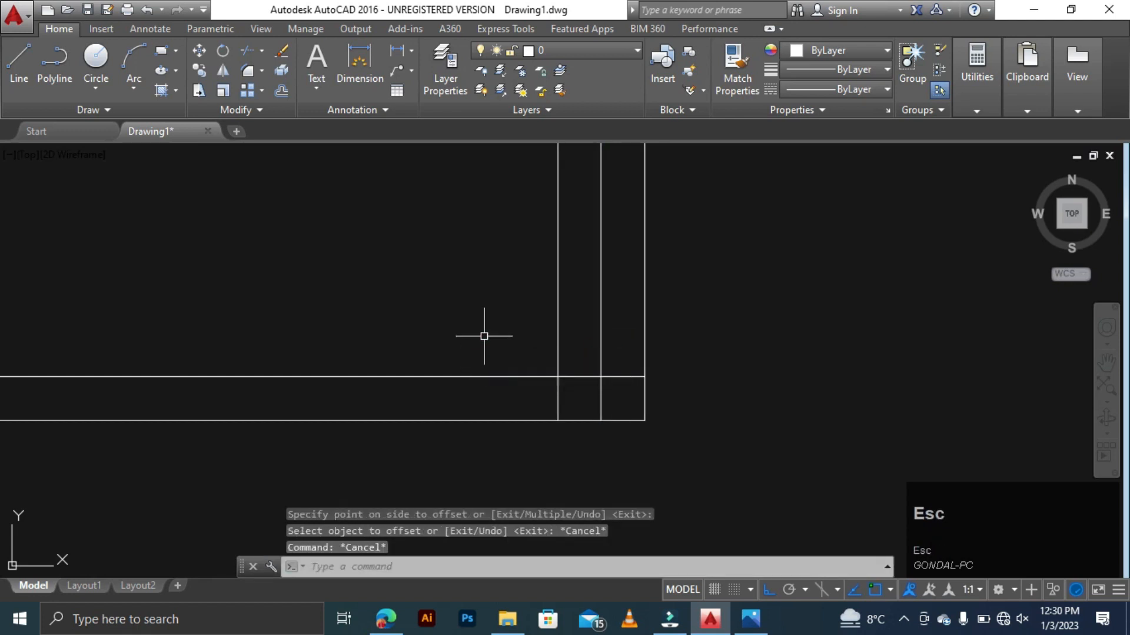
- Offset the new line beside the bedroom's vertical partition 3'6" to the left to mark the door opening width
type("o")
key("space")
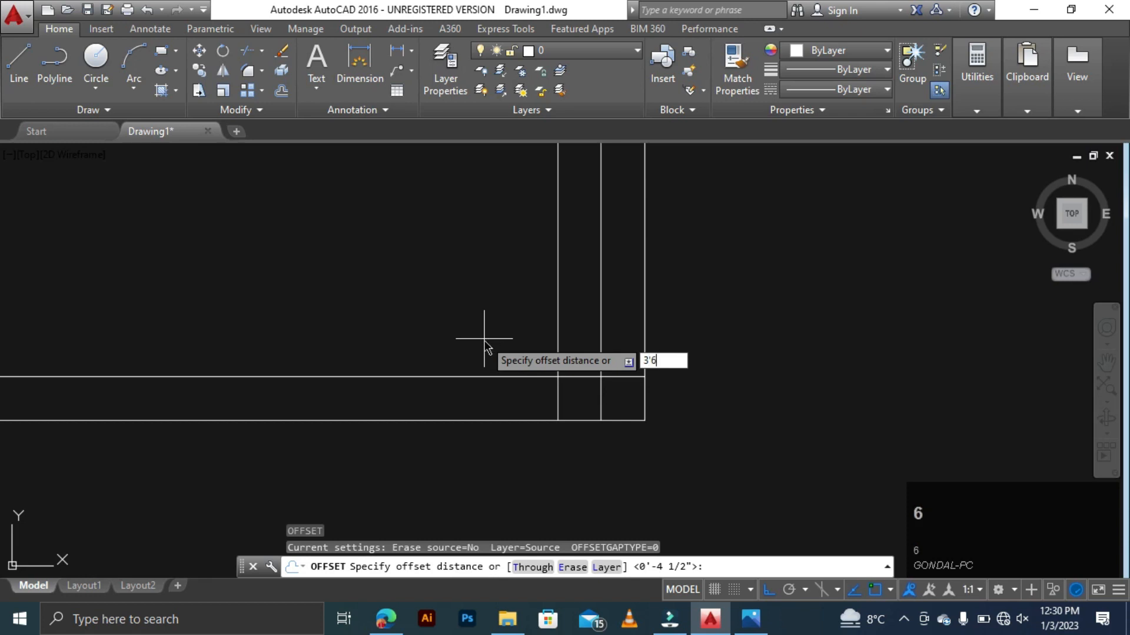
type("3'6")
key("space")
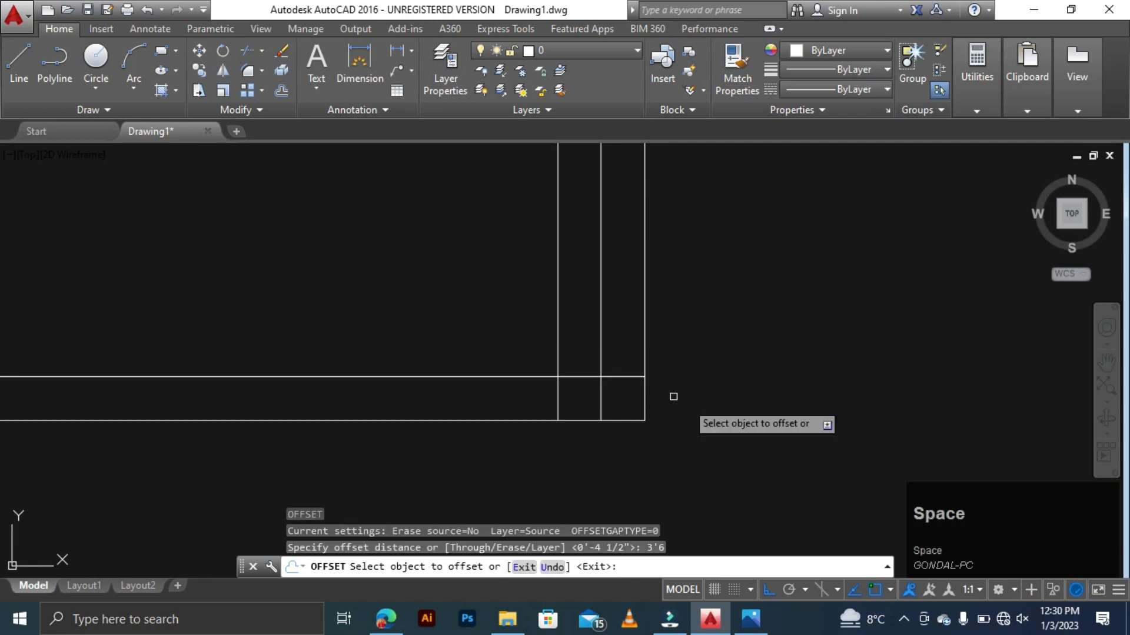
left_click(559, 351)
left_click(479, 341)
scroll(574, 361, "down", 5)
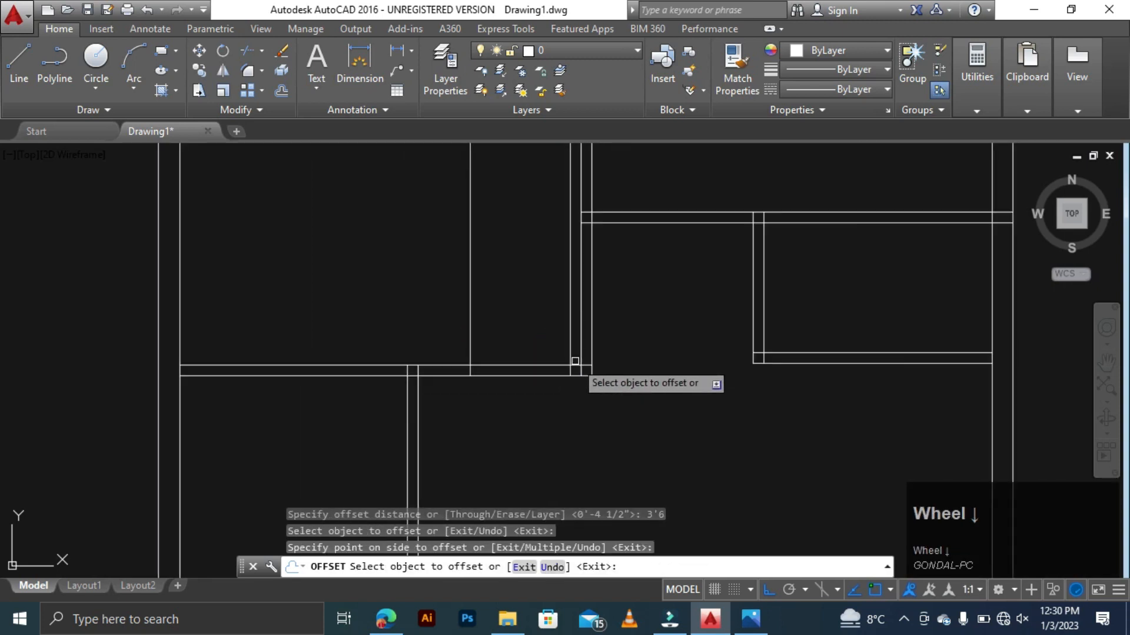
key("Escape")
key("Escape")
- Trim the wall lines and guide lines to open the 3'6" doorway in the bedroom's lower horizontal wall
scroll(453, 383, "up", 2)
key("Escape")
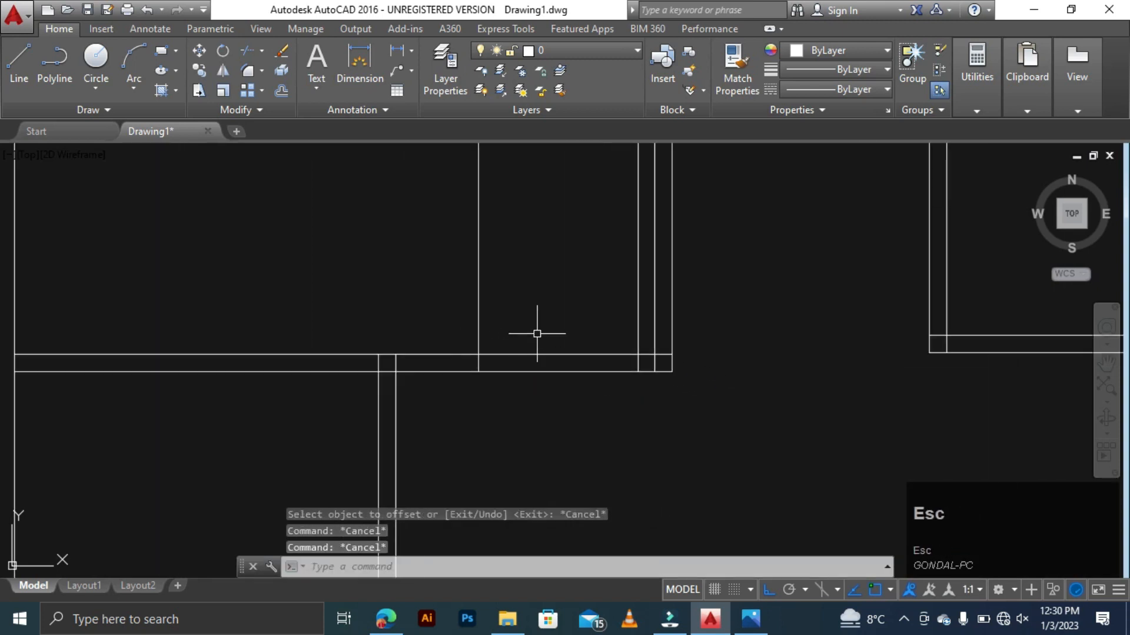
key("Escape")
key("space")
key("space")
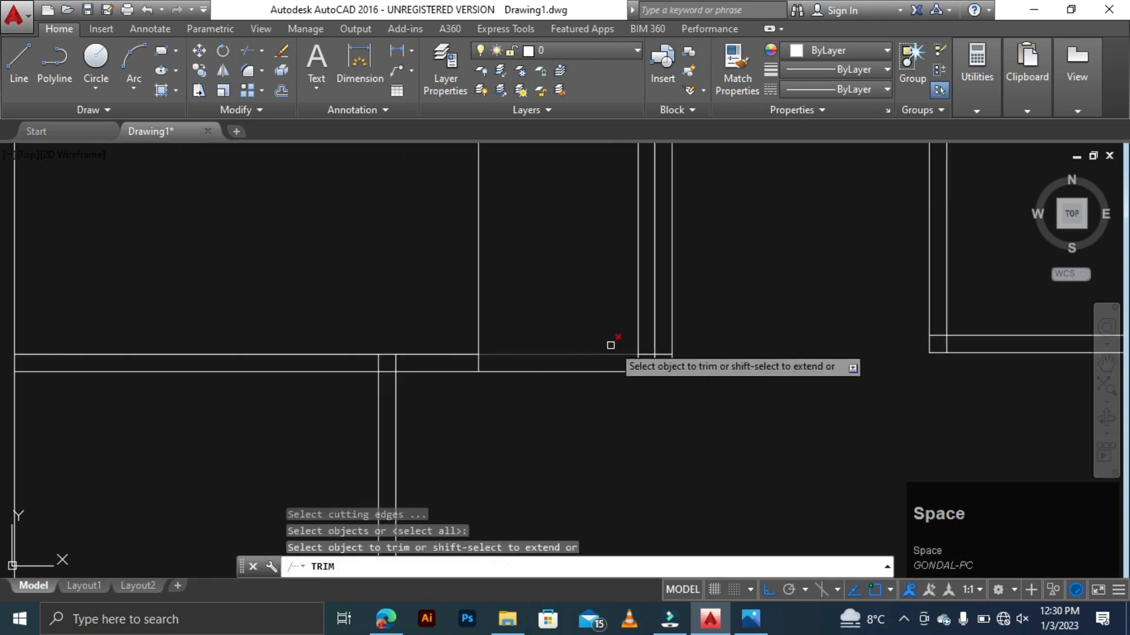
left_click(478, 334)
left_click(579, 351)
left_click(522, 396)
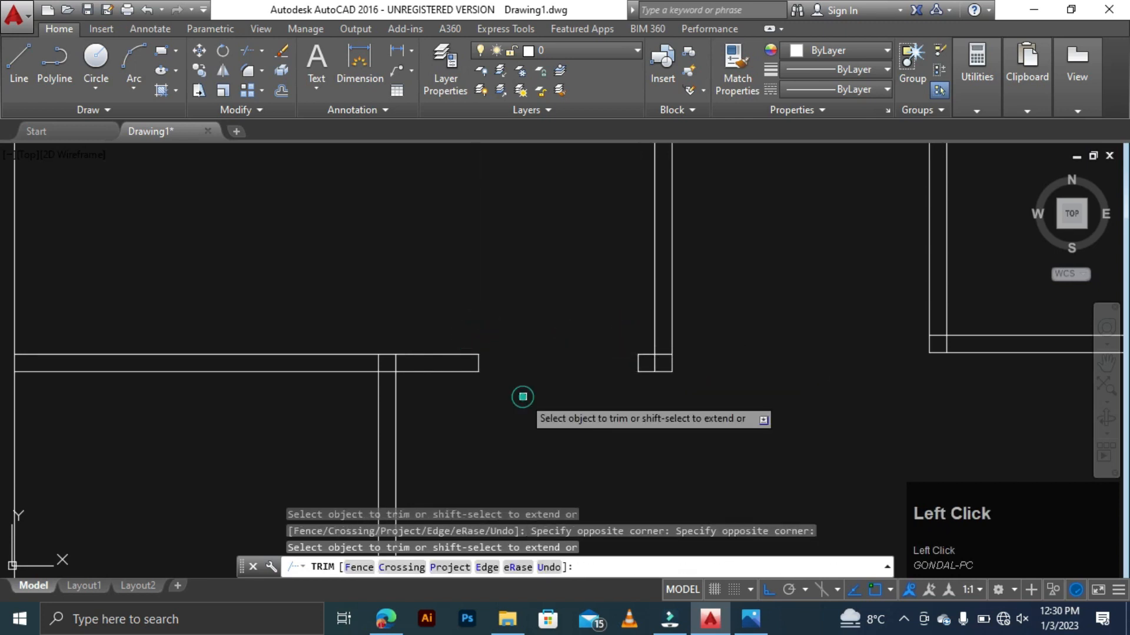
- Trim the inner crossing lines at the corner where the bedroom's vertical partition meets the short wall stub
scroll(659, 357, "up", 5)
left_click(666, 303)
left_click(661, 345)
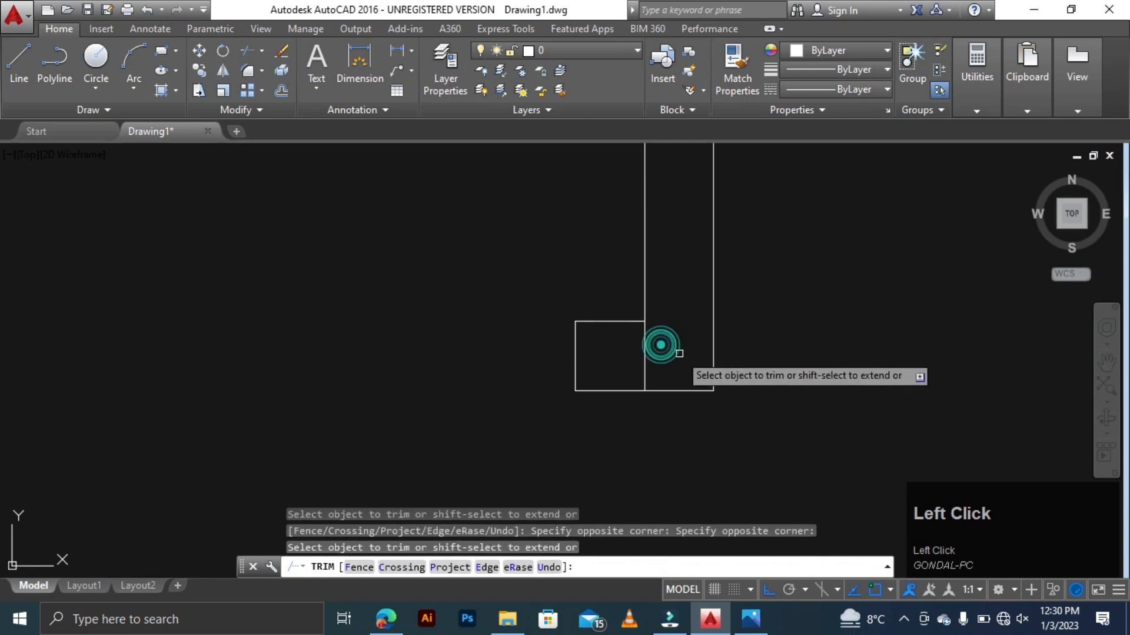
left_click(673, 353)
left_click(620, 352)
- Offset the lower line of the bedroom's lower horizontal wall 4.5 inches downward
scroll(523, 383, "down", 3)
scroll(479, 368, "up", 2)
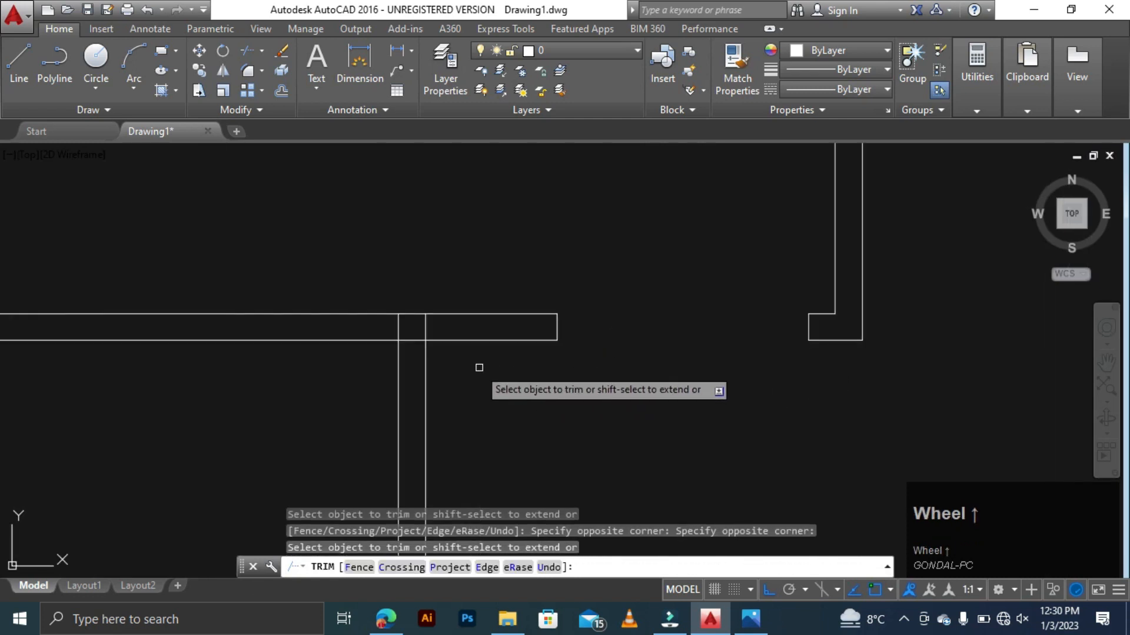
key("Escape")
type("o")
key("space")
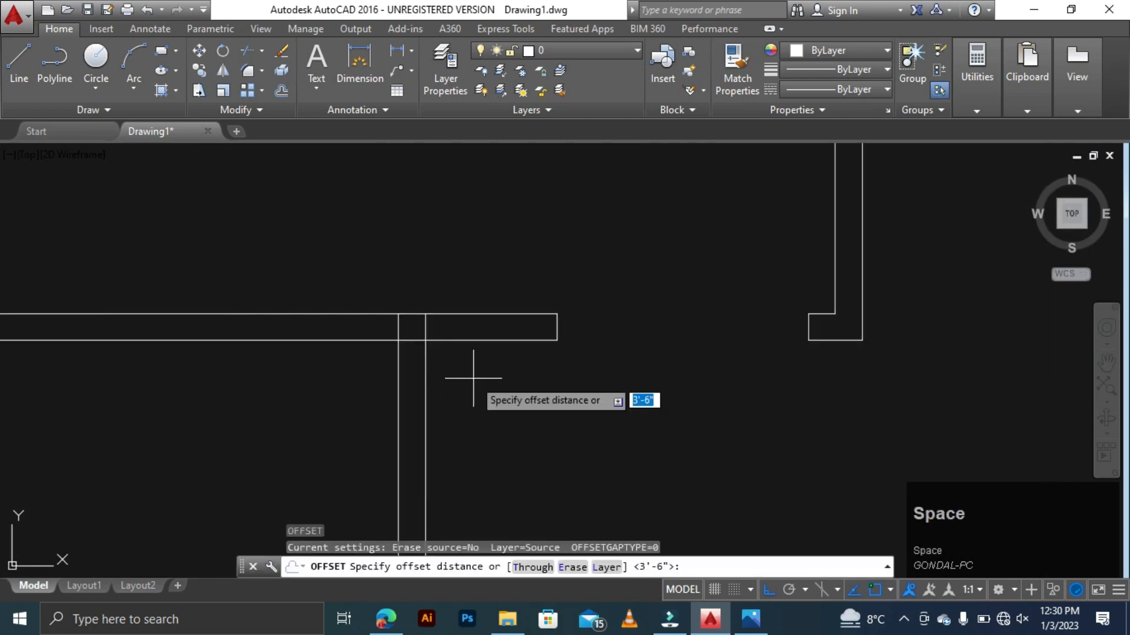
type("4.5")
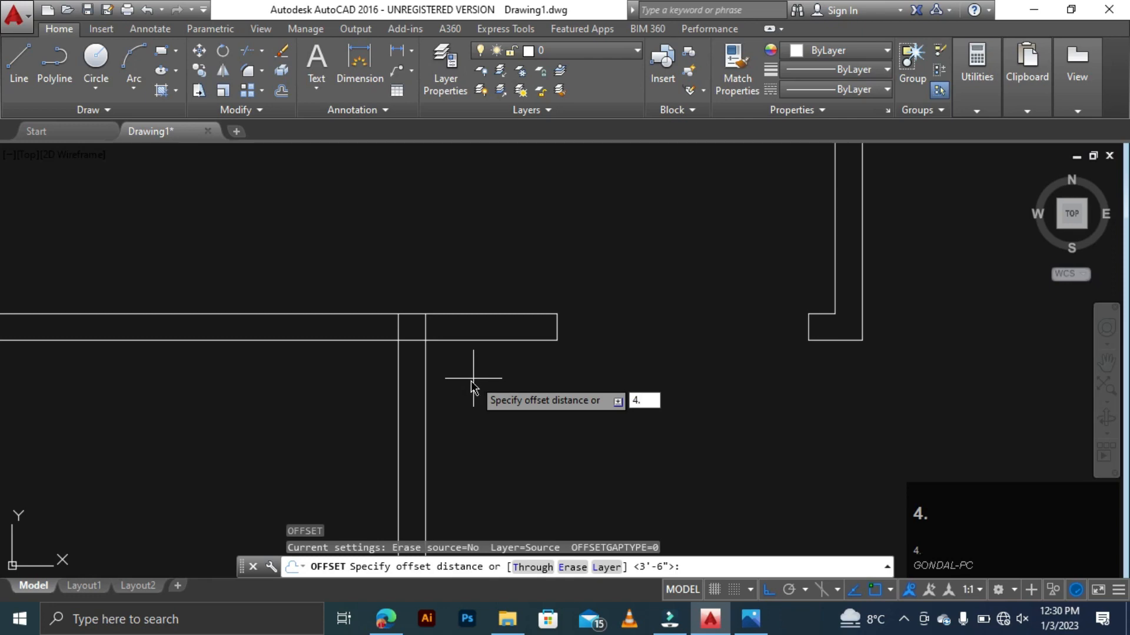
key("space")
left_click(457, 340)
key("Escape")
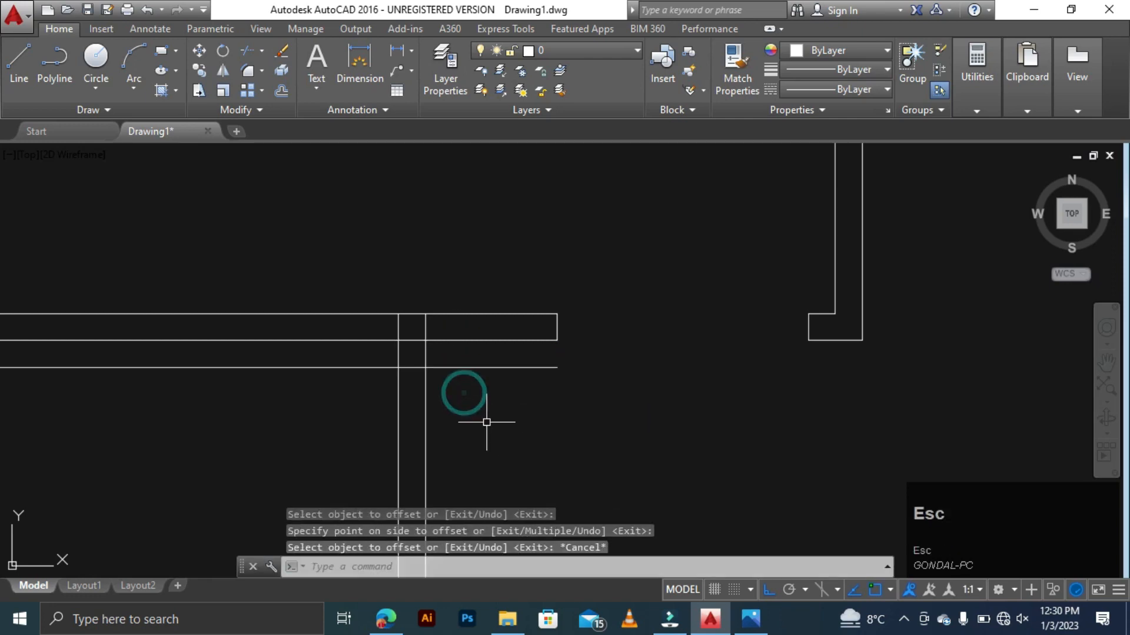
- Offset the new line below the bedroom's lower wall 3' downward to mark the door opening width
type("o")
key("space")
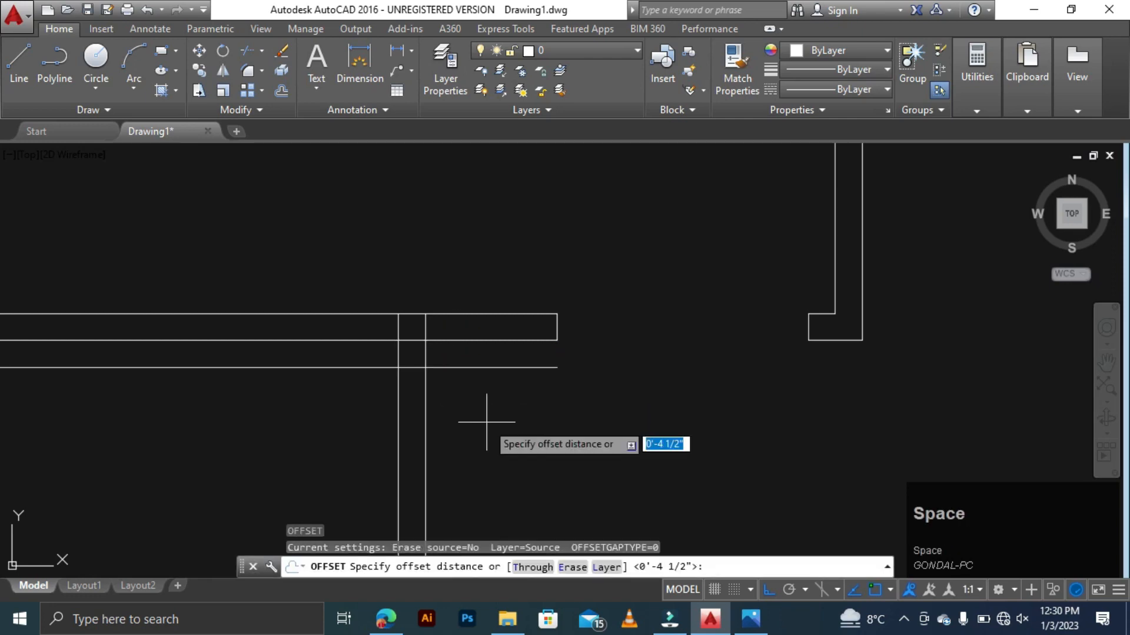
type("3'")
key("space")
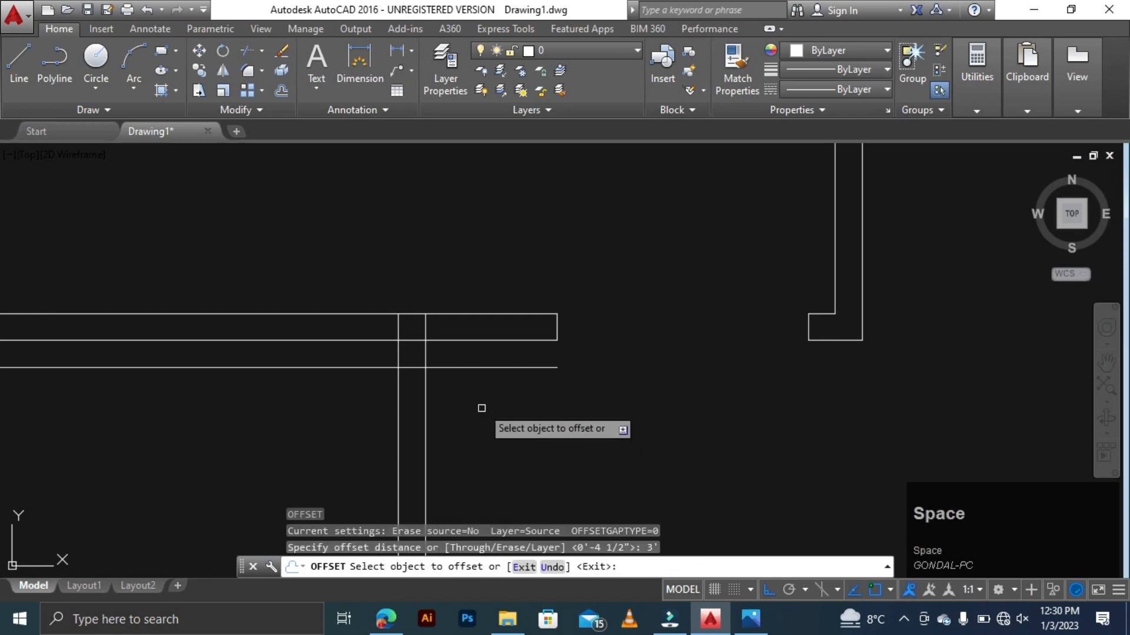
left_click(488, 368)
left_click(488, 420)
scroll(488, 420, "down", 5)
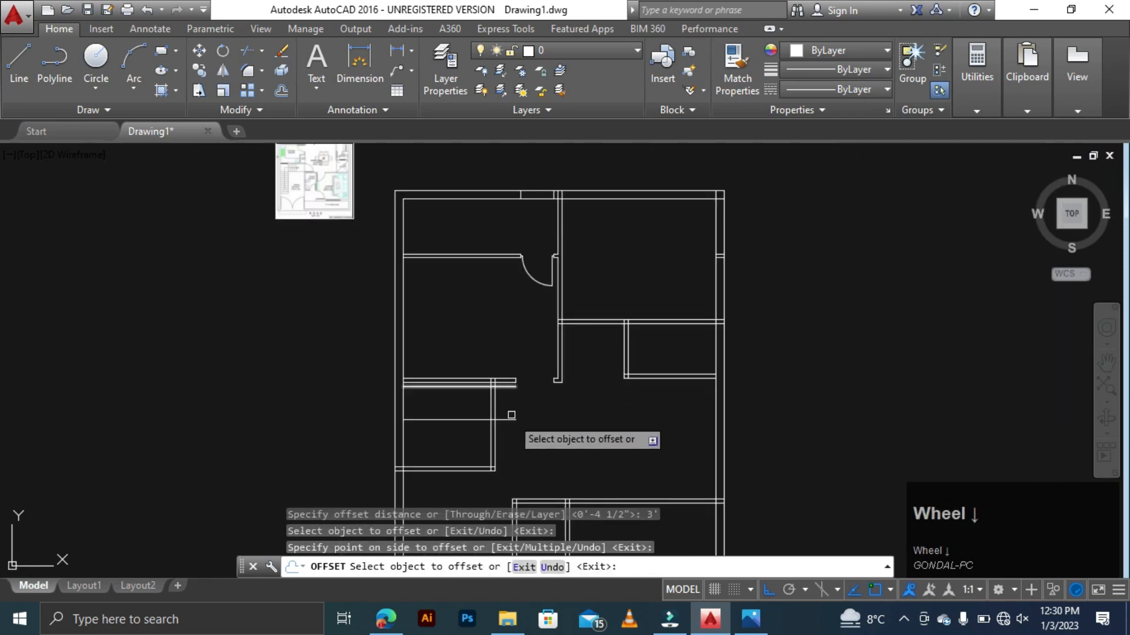
scroll(497, 400, "up", 3)
key("Escape")
key("Escape")
key("Escape")
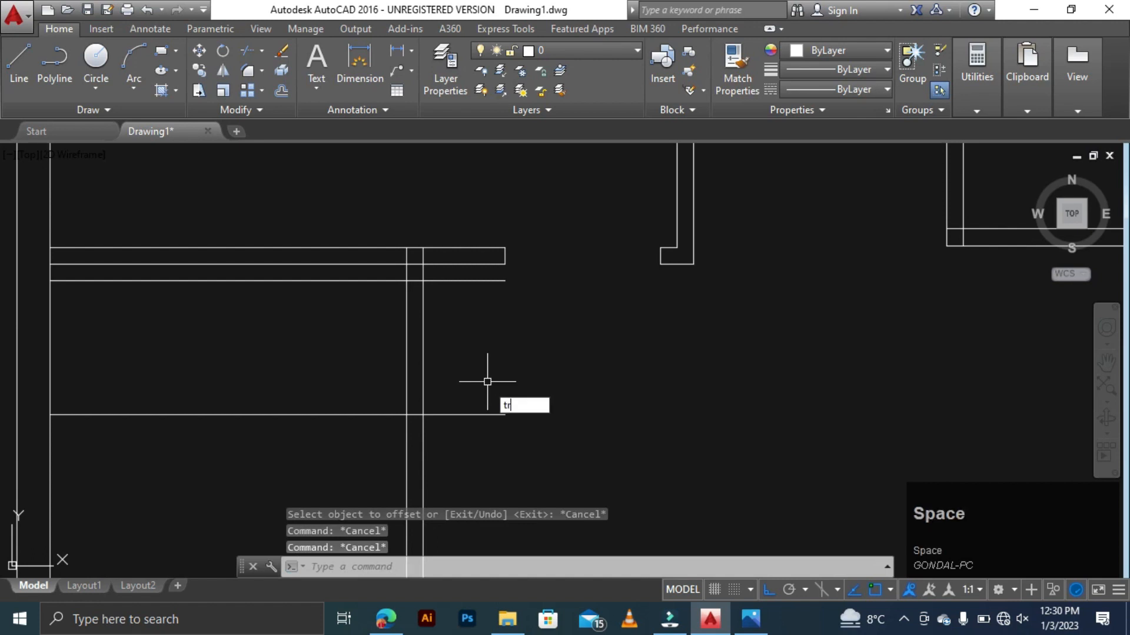
- Trim away the vertical wall between the two horizontal guide lines to open the 3' doorway below the bedroom
type("tr")
key("space")
key("space")
left_click(479, 340)
left_click(353, 360)
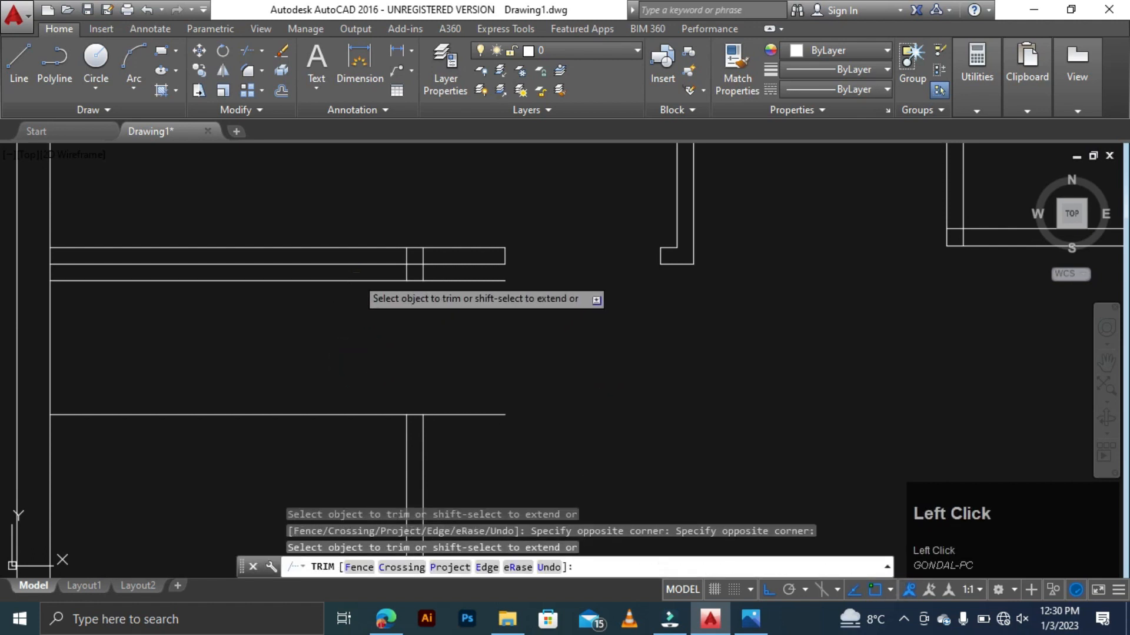
- Trim the guide lines extending past both sides of the vertical wall at the 3' opening, leaving only the wall end caps
left_click(357, 273)
left_click(336, 296)
left_click(466, 281)
left_click(489, 390)
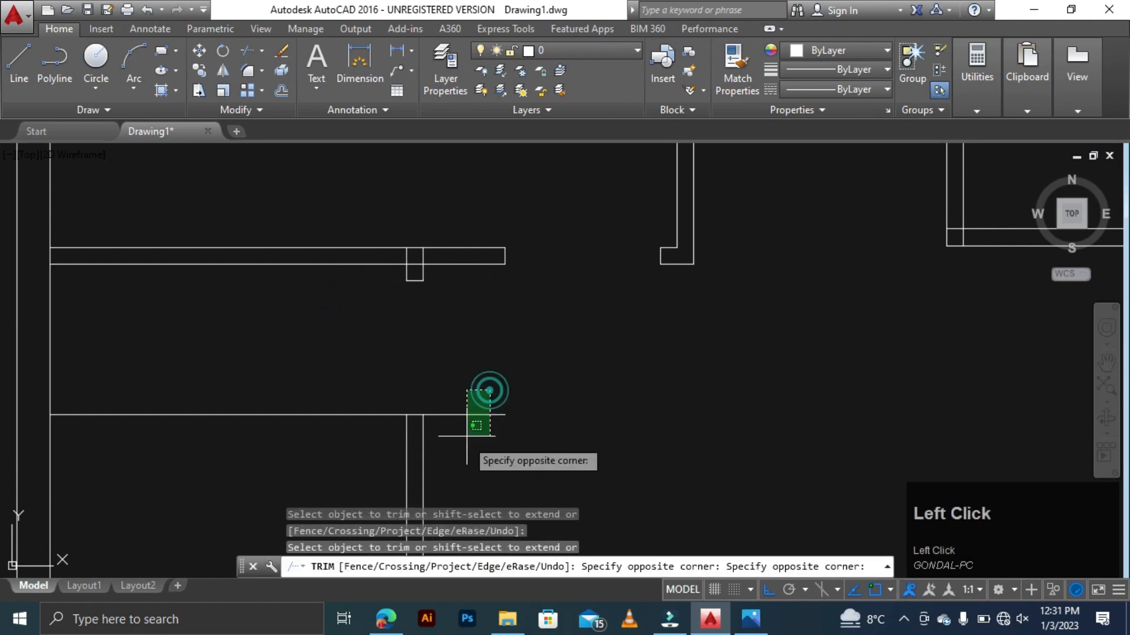
left_click(465, 444)
left_click(323, 363)
left_click(287, 429)
- Trim the crossing lines where the short stub above the 3' opening joins the bedroom's lower wall
scroll(406, 289, "up", 2)
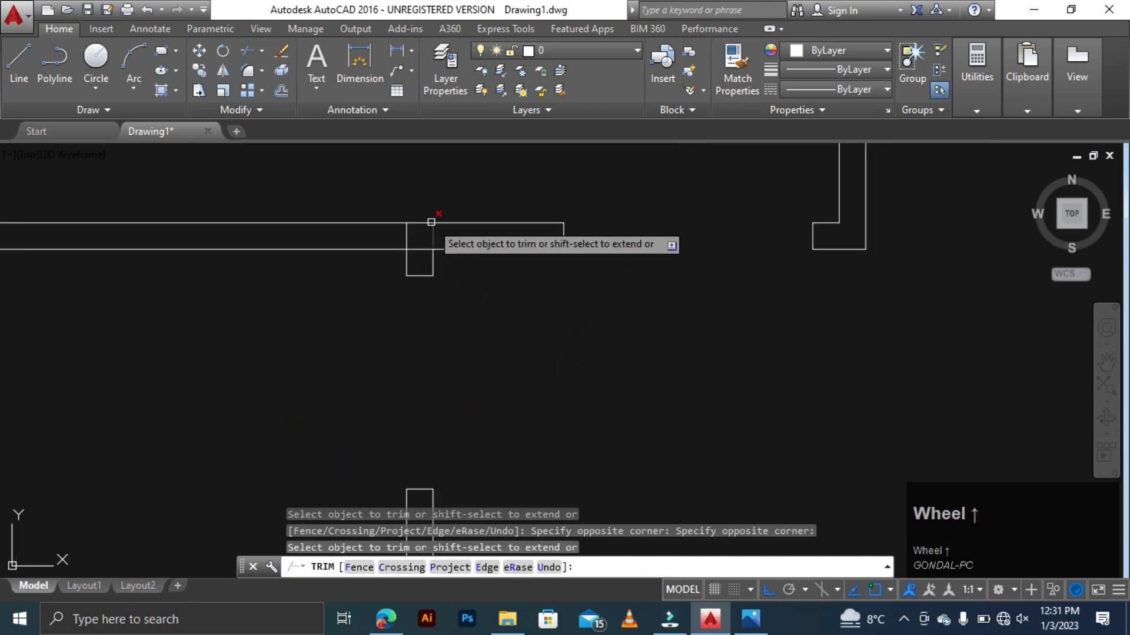
scroll(432, 223, "up", 3)
left_click(325, 265)
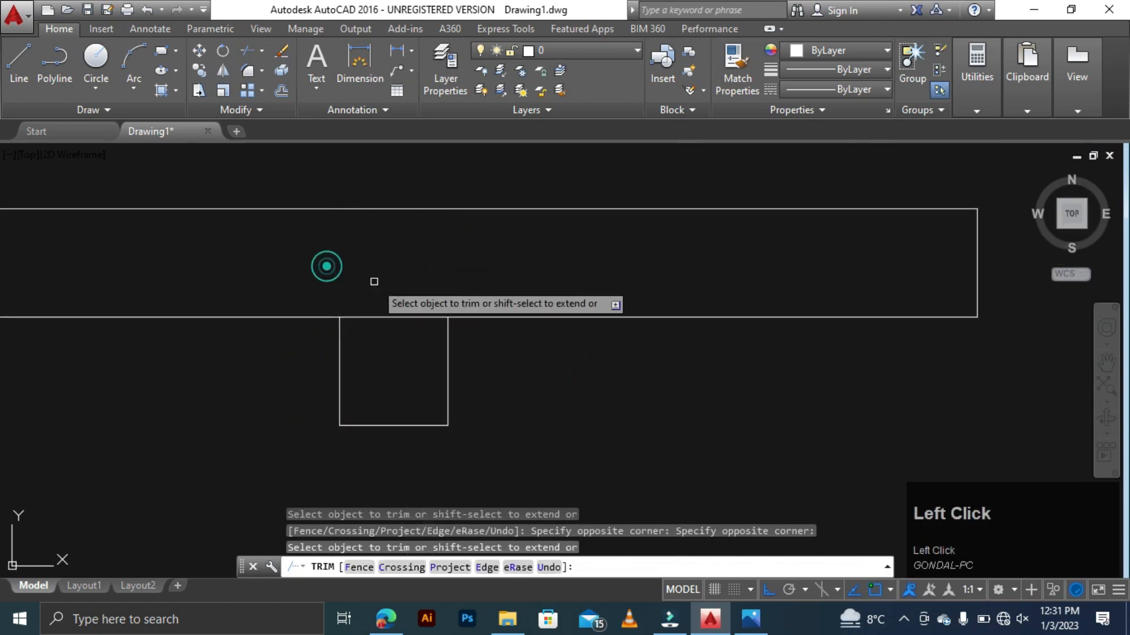
left_click(381, 277)
left_click(356, 336)
scroll(513, 380, "down", 3)
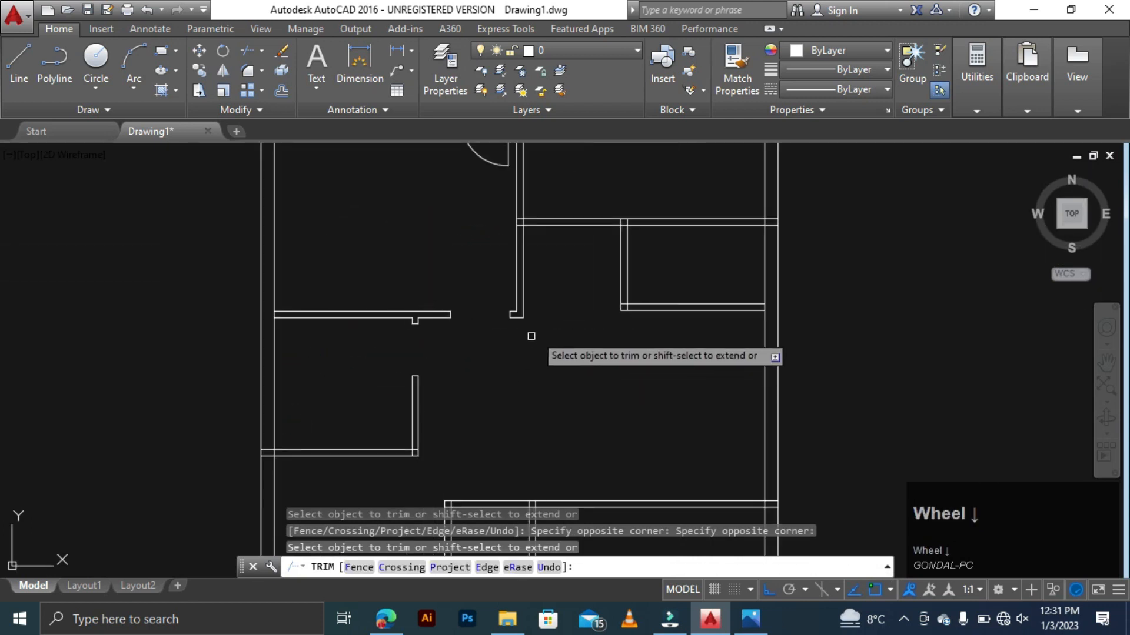
scroll(593, 224, "up", 3)
key("Escape")
key("Escape")
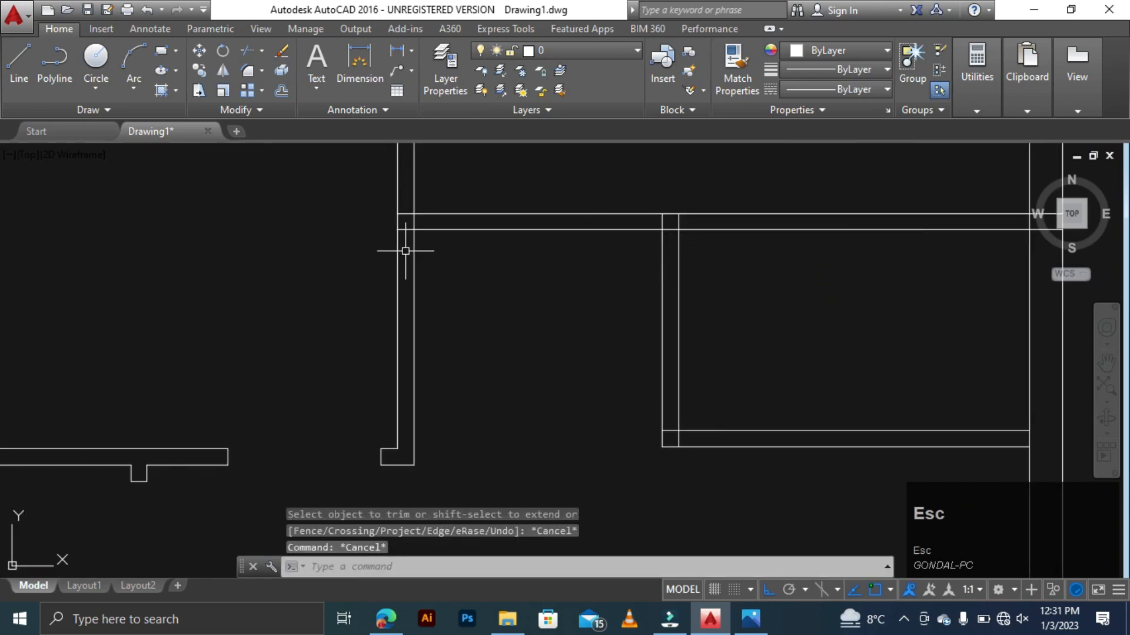
key("Escape")
key("Escape")
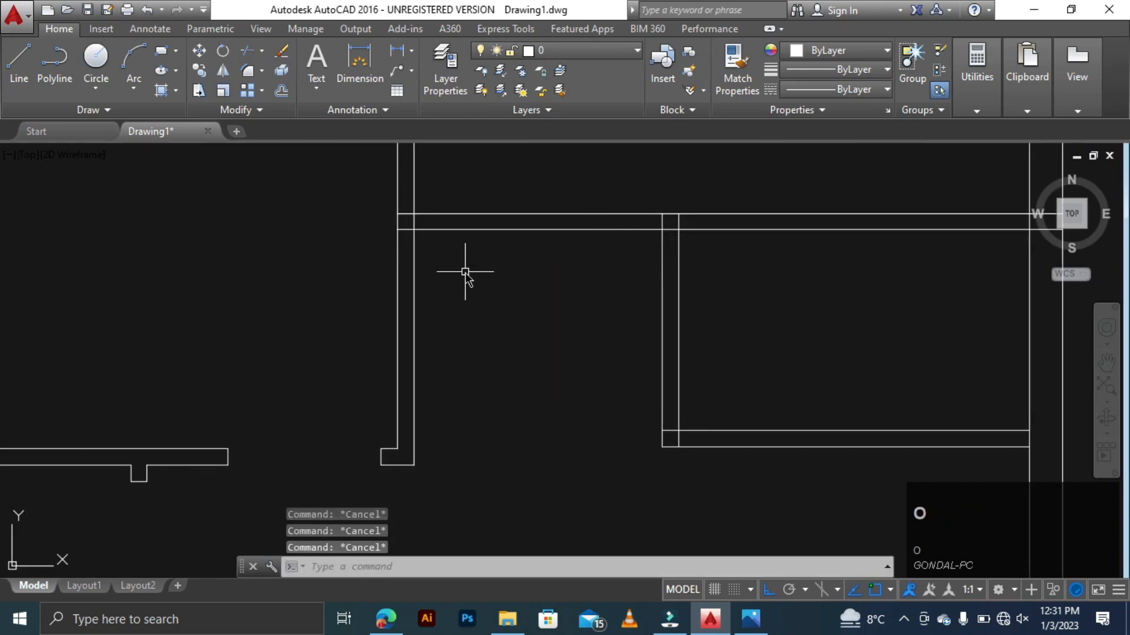
- Offset the right line of the bedroom's vertical partition wall 4.5 inches to the right
type("o")
key("space")
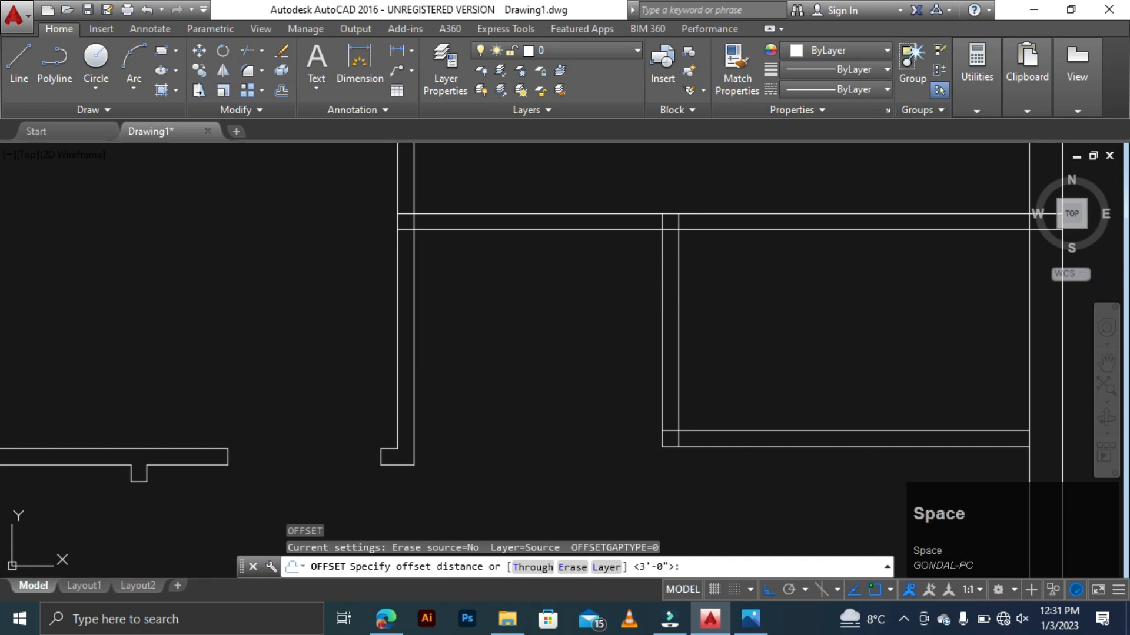
type("4.5")
key("space")
left_click(412, 275)
left_click(442, 286)
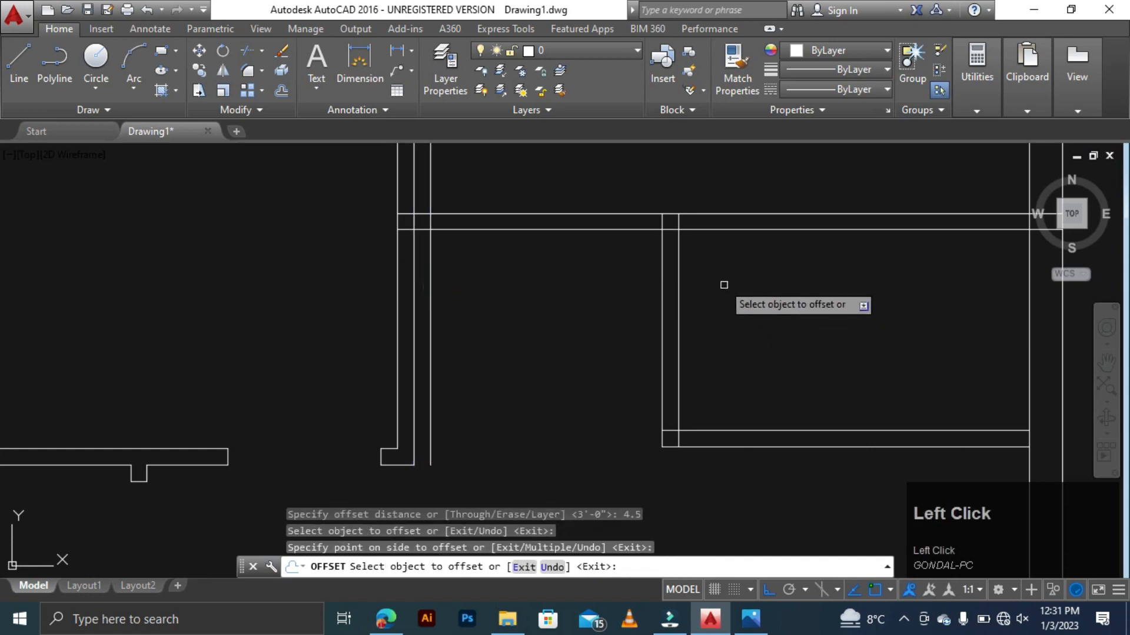
- Offset the lower line of the right-hand room's horizontal wall 4.5 inches downward
left_click(715, 231)
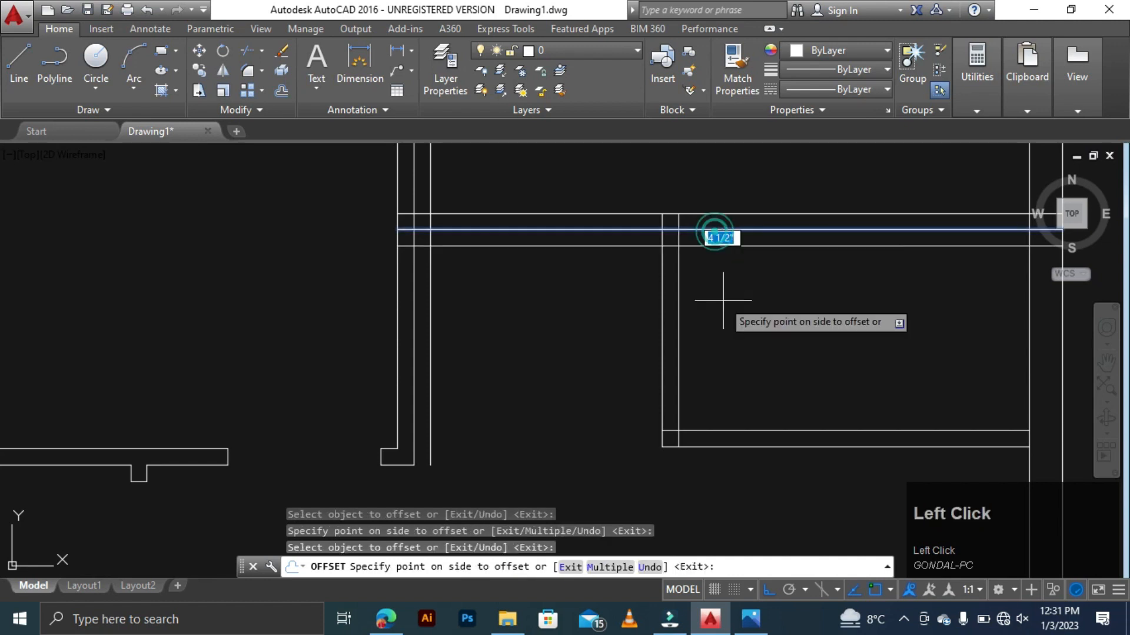
left_click(724, 298)
key("Escape")
key("Escape")
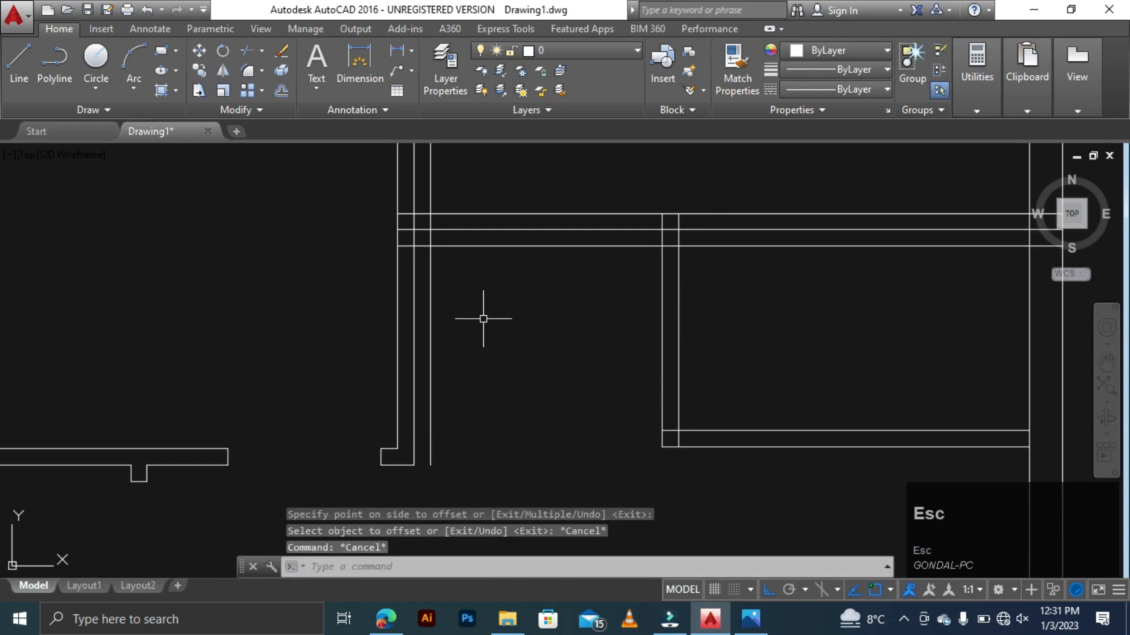
- Offset the new line beside the partition wall 3'6" to the right to mark the right-hand room's door opening
type("o")
key("space")
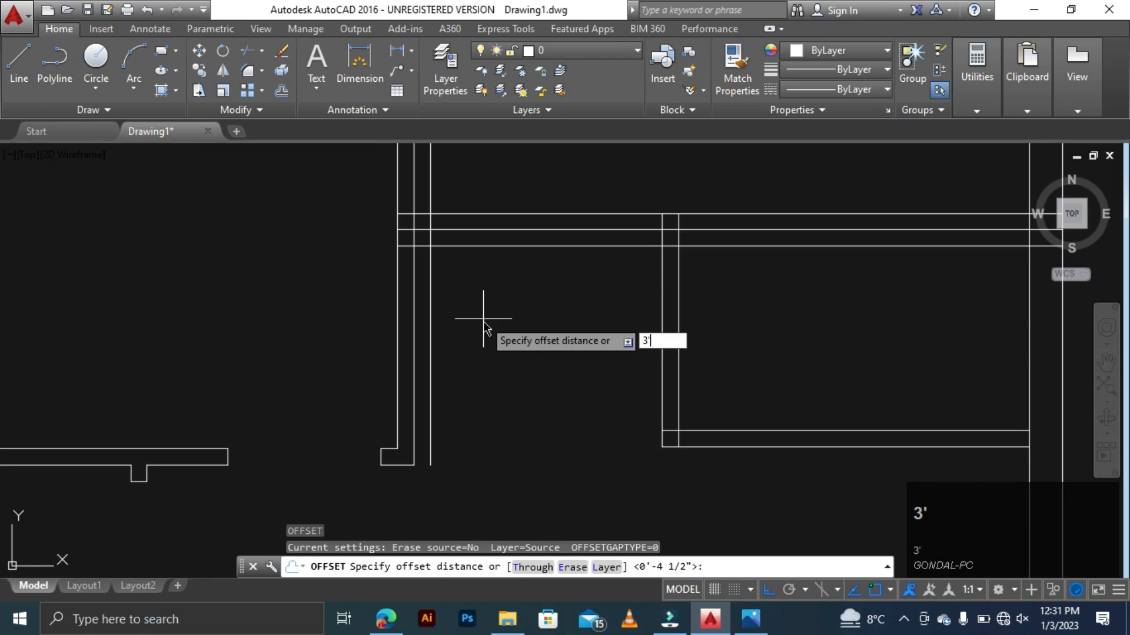
key("space")
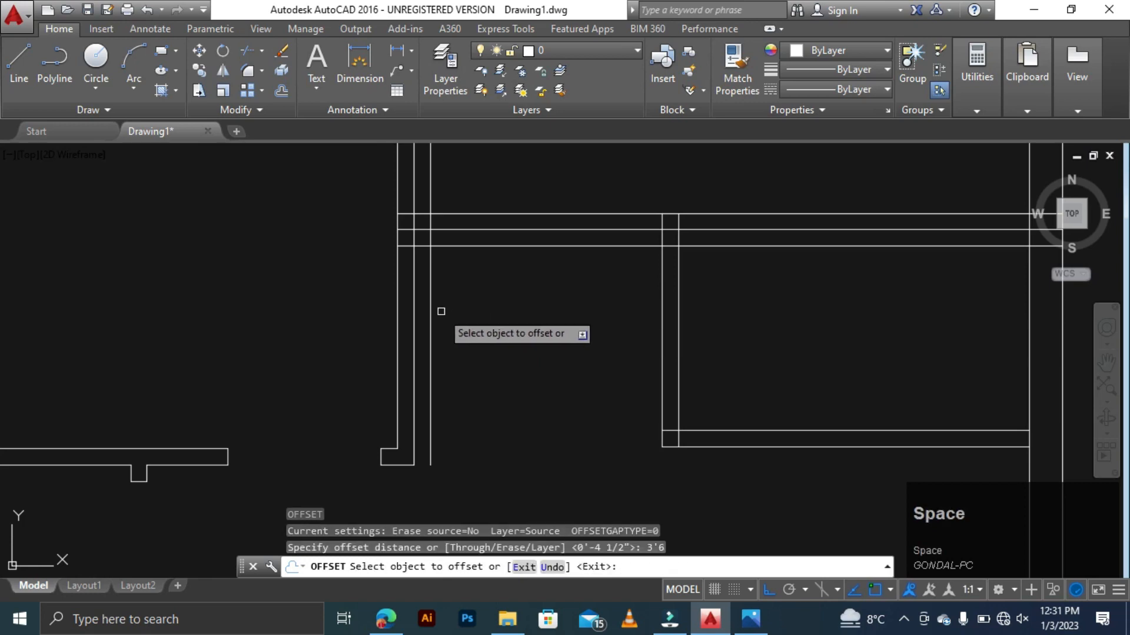
left_click(431, 312)
left_click(526, 313)
key("Escape")
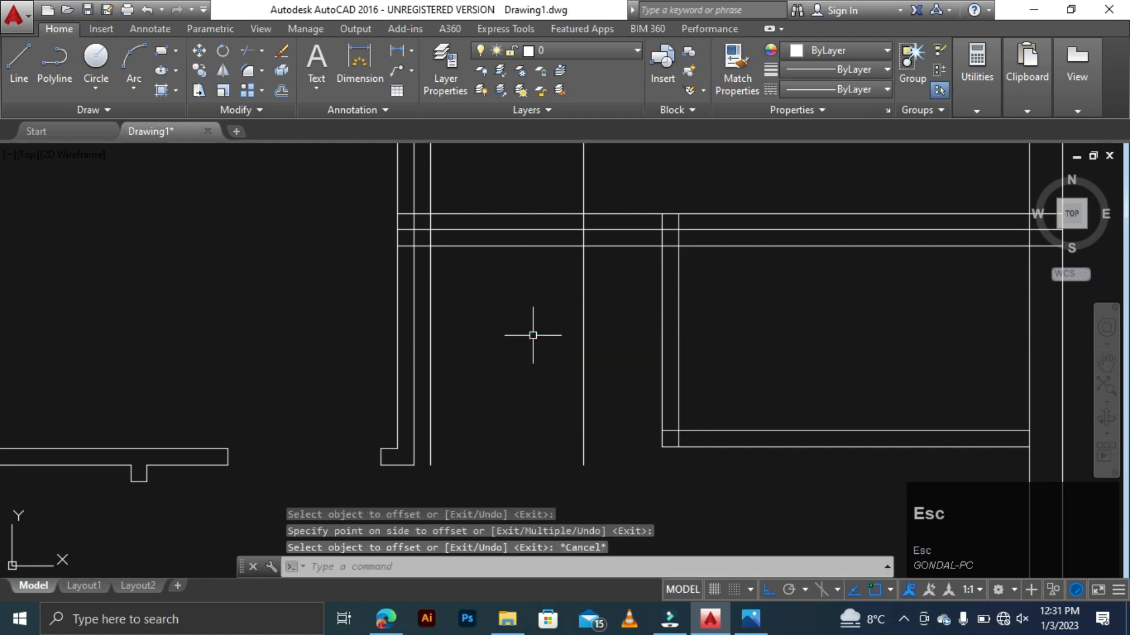
key("Escape")
key("Escape")
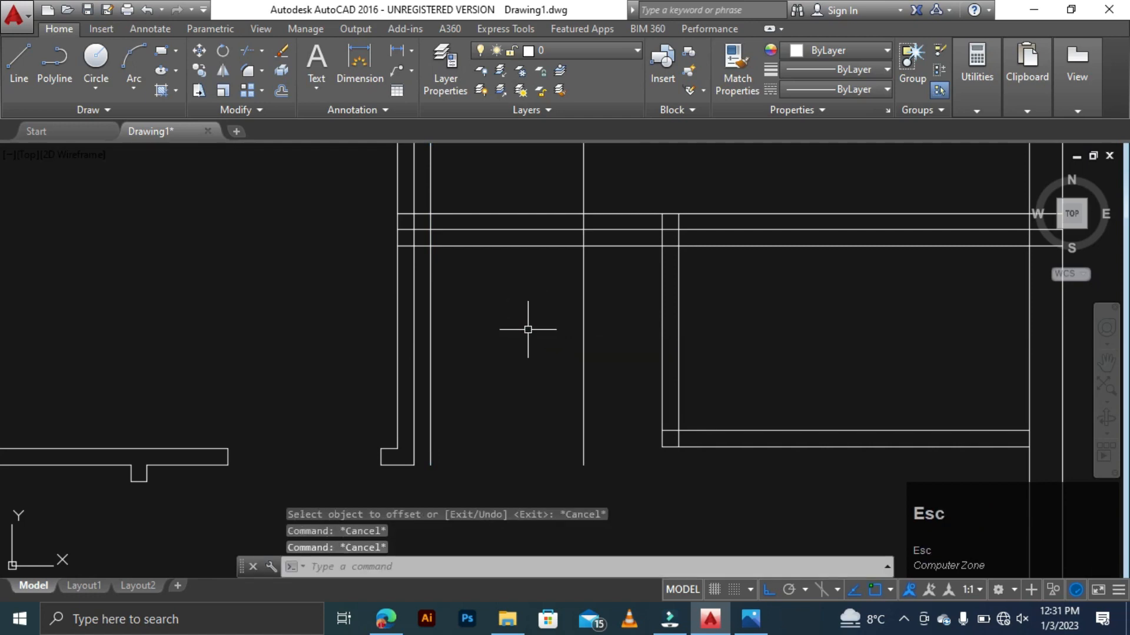
- Trim the wall and vertical guide lines to open the 3'6" doorway in the right-hand room's lower horizontal wall
key("space")
key("space")
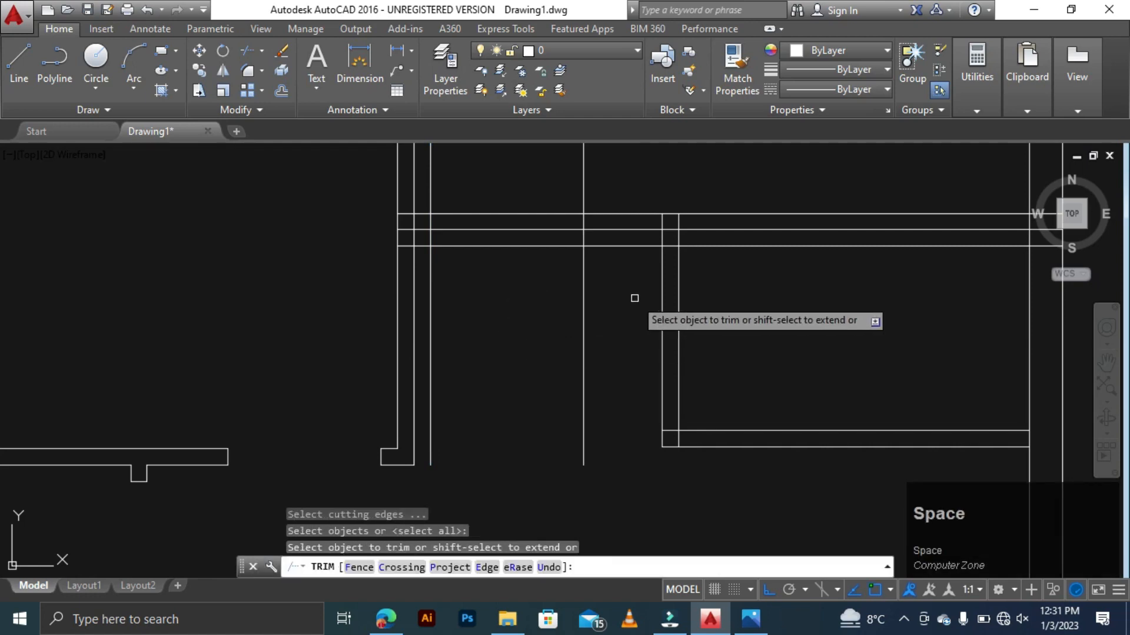
left_click(635, 298)
left_click(431, 349)
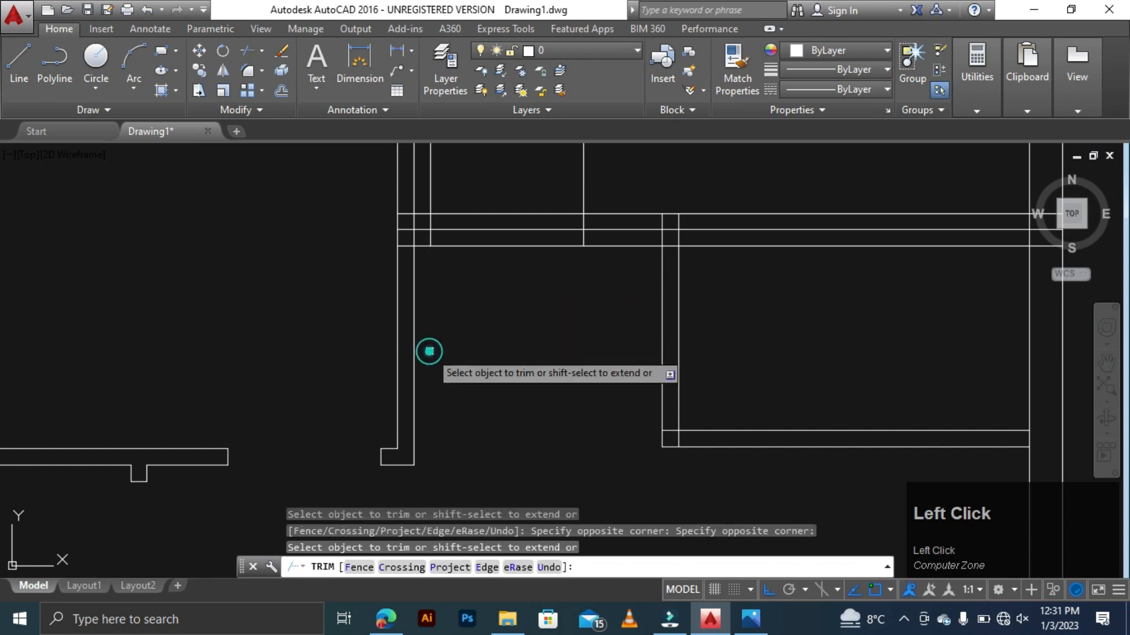
left_click(530, 171)
left_click(471, 296)
left_click(618, 183)
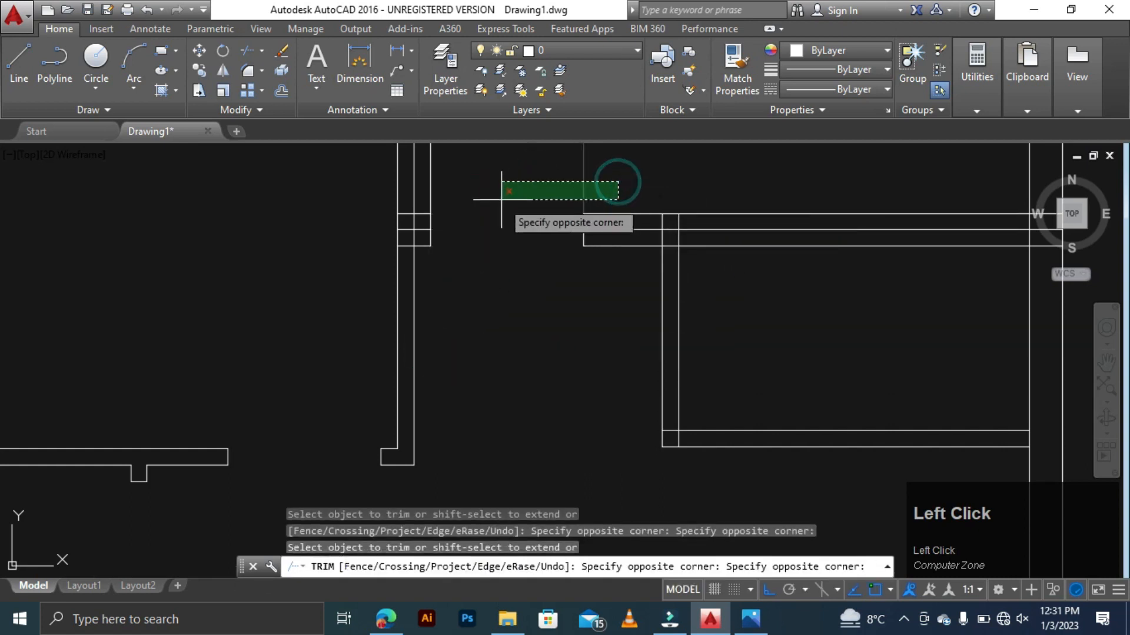
left_click(421, 178)
key("Escape")
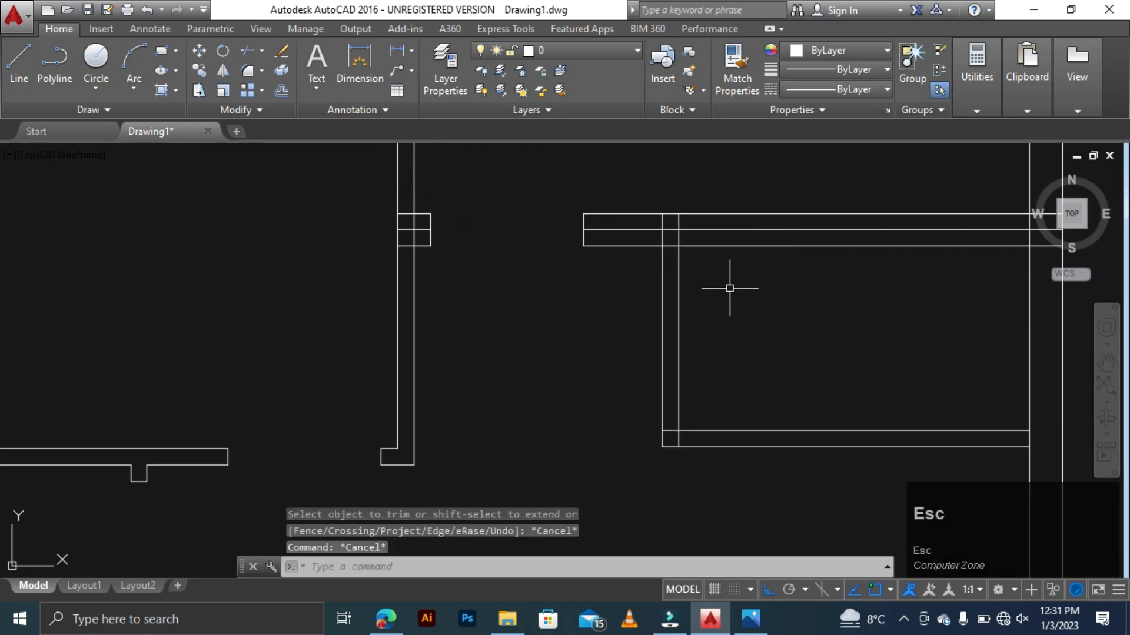
key("Escape")
- Offset the lowest line of the right-hand room's horizontal wall 2'6" downward to mark the small room's door opening
type("o")
key("space")
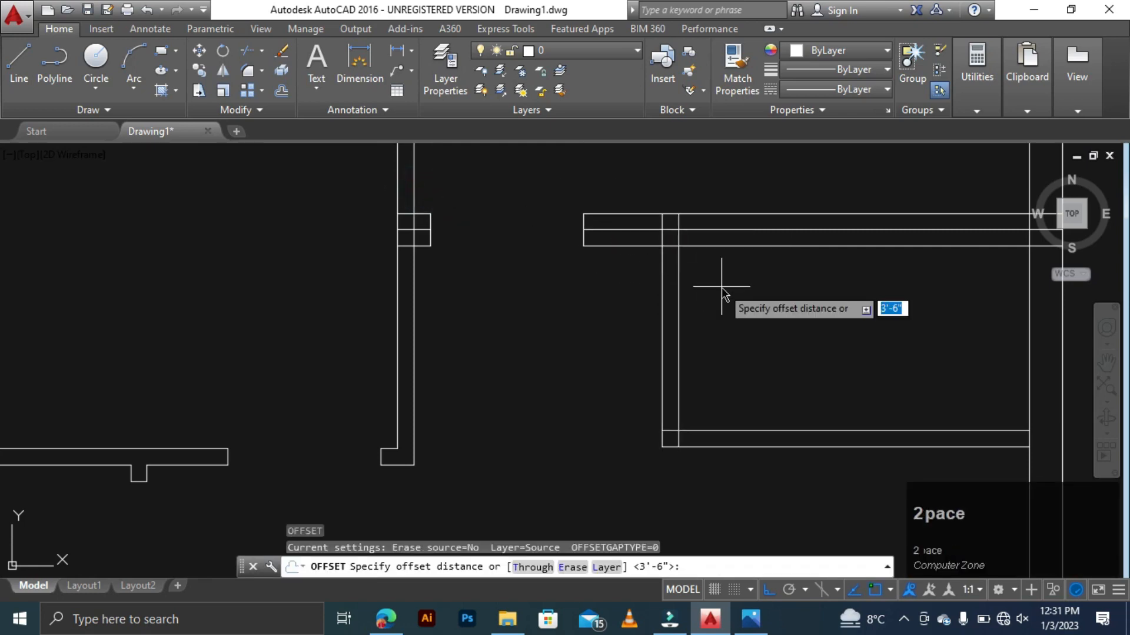
type("2'6")
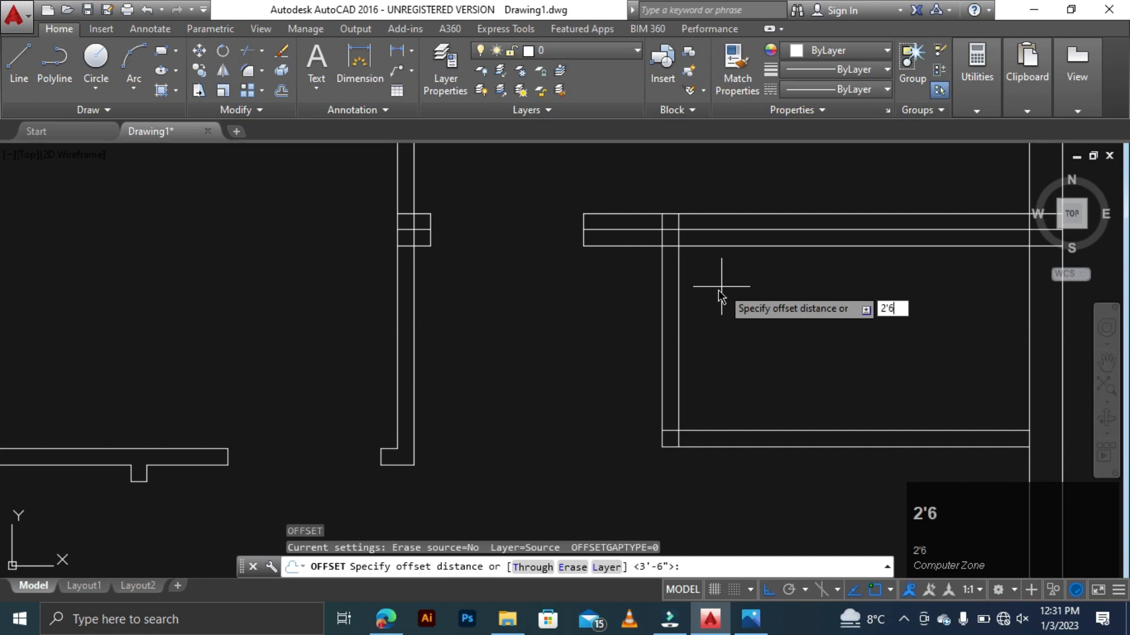
key("space")
left_click(724, 244)
left_click(711, 323)
key("Escape")
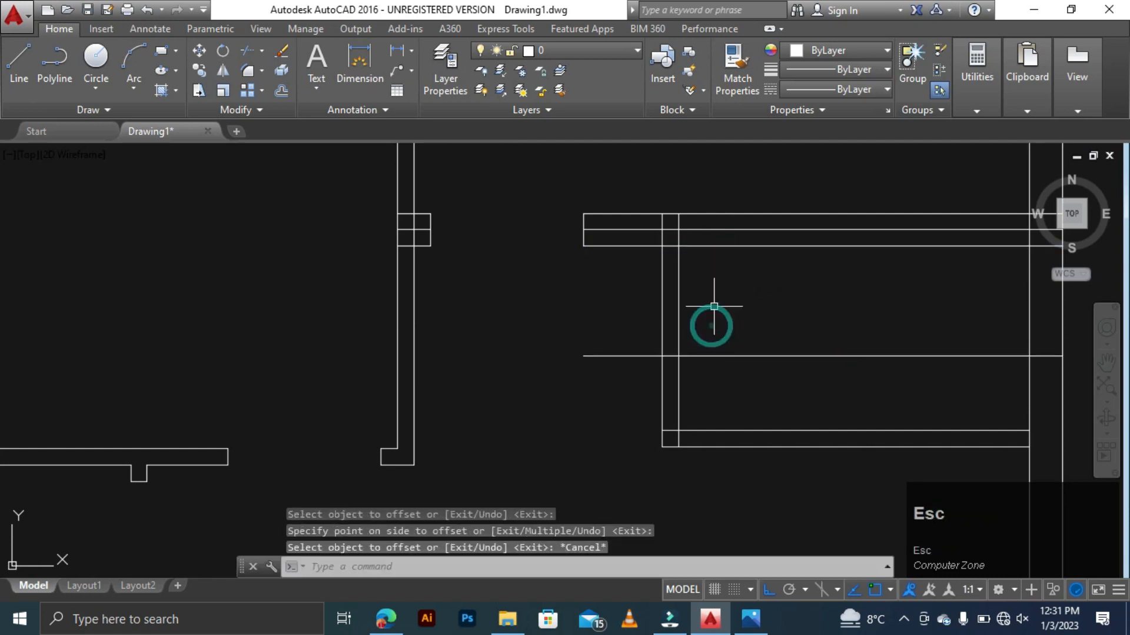
- Trim the small room's vertical wall lines and the horizontal guide line to open its 2'6" doorway
type("tr")
key("space")
key("space")
key("space")
key("space")
key("space")
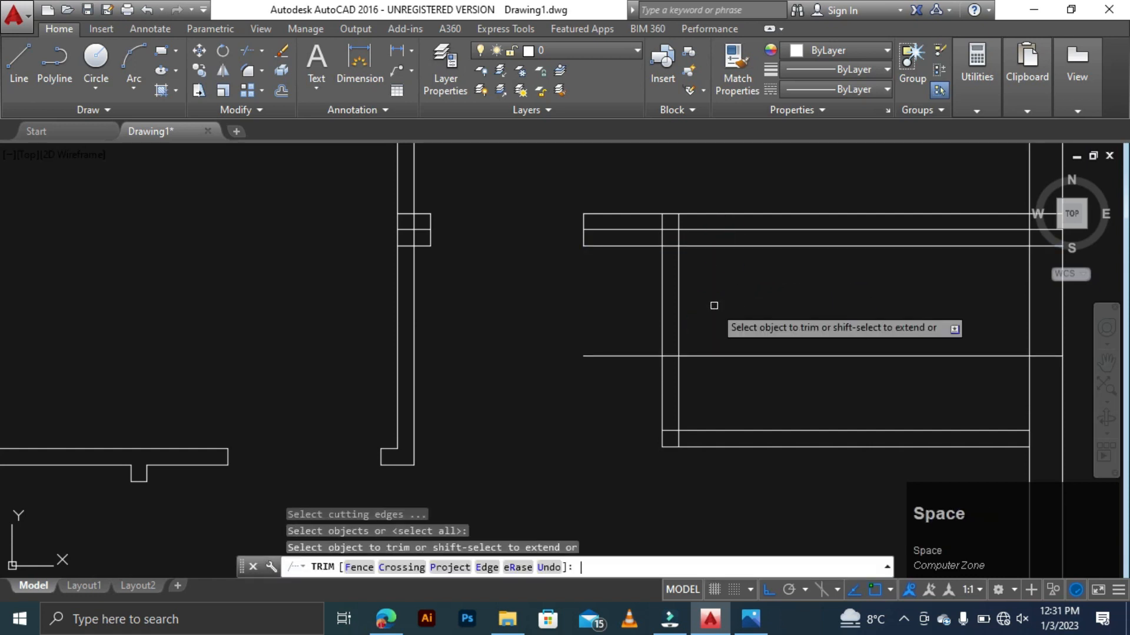
left_click(714, 299)
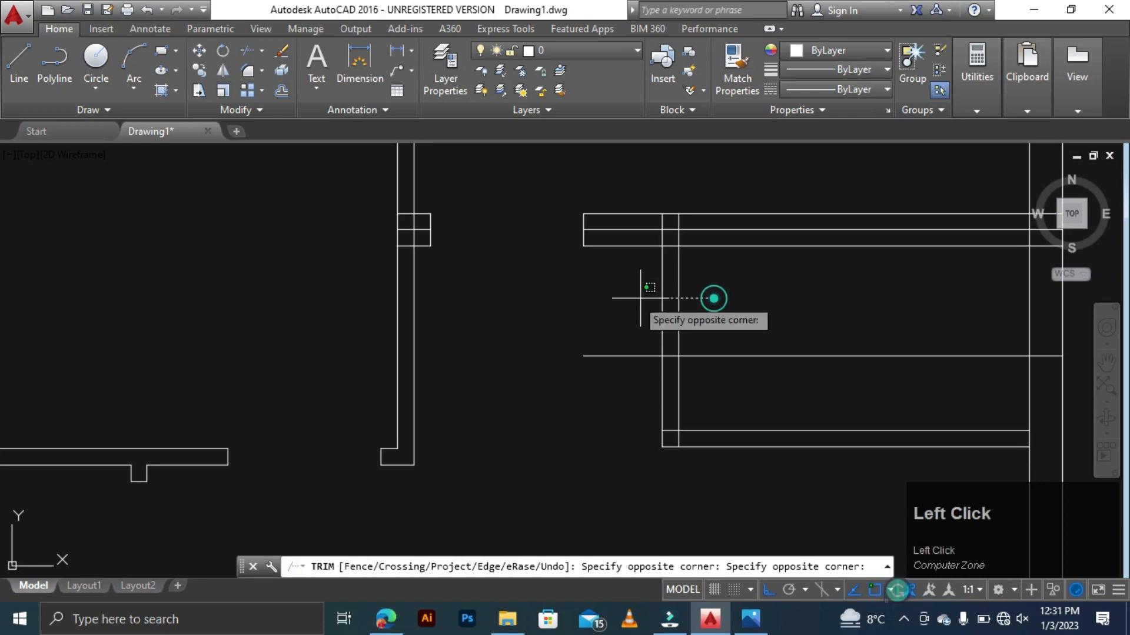
left_click(581, 301)
left_click(764, 321)
left_click(724, 378)
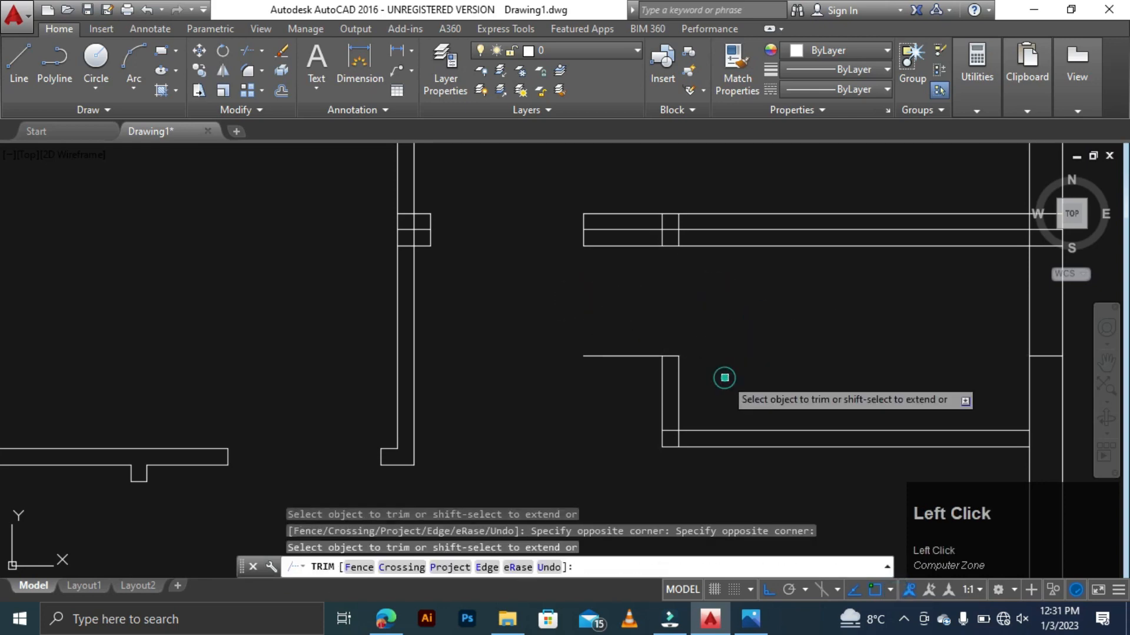
left_click(600, 317)
left_click(564, 377)
- Trim the surplus lowest line of the right-hand room's horizontal wall on both sides of the short jamb, plus the leftover stub at the wall end
left_click(612, 246)
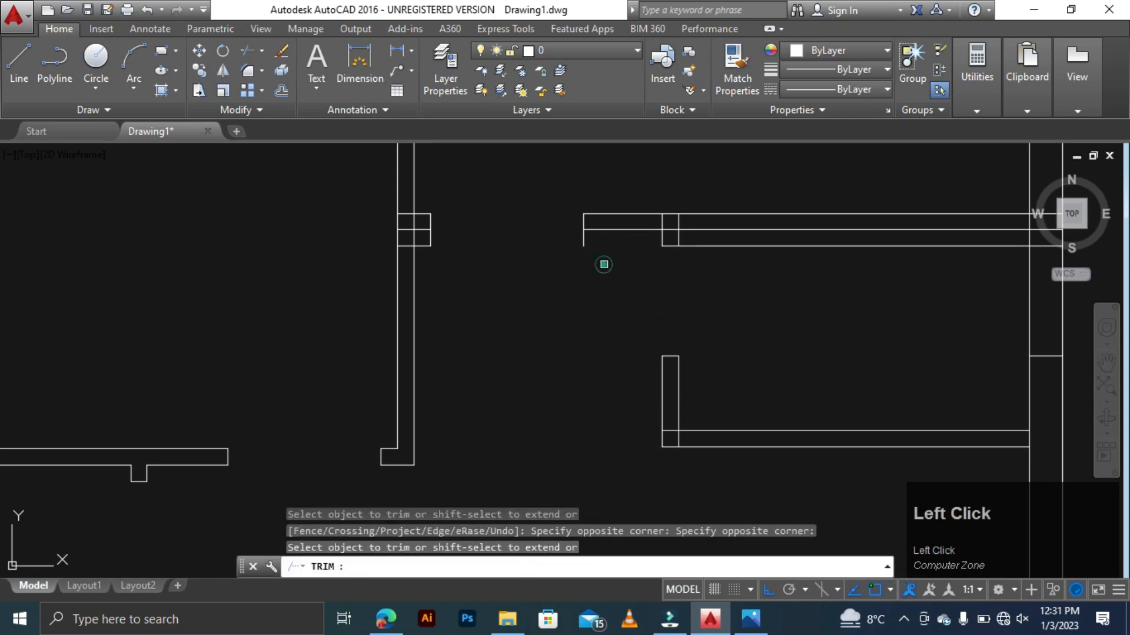
left_click(709, 246)
left_click(591, 241)
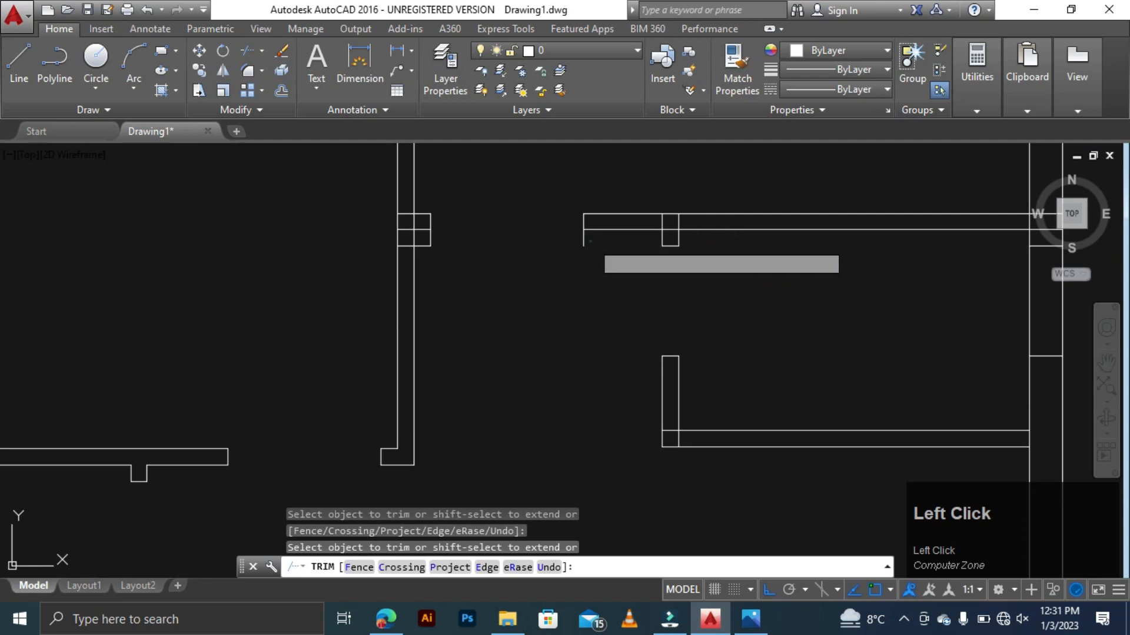
left_click(561, 240)
- Remove the leftover vertical and horizontal lines below the left jamb of the 3'6" doorway
scroll(407, 241, "up", 2)
scroll(451, 238, "up", 2)
left_click(454, 233)
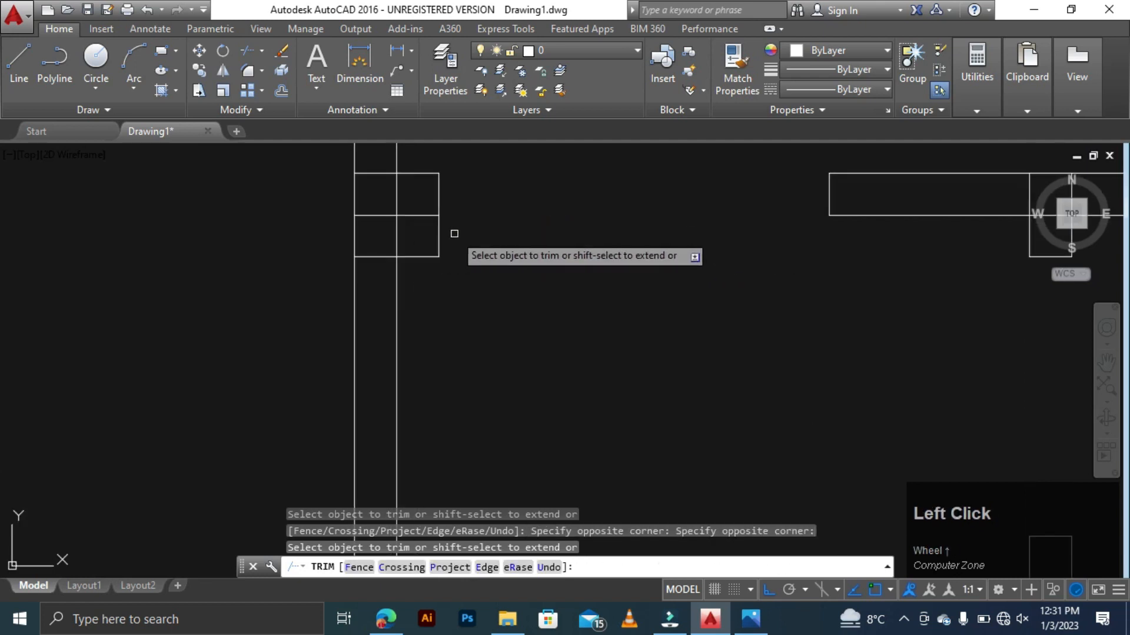
left_click(426, 243)
key("Escape")
left_click(434, 239)
key("Escape")
left_click(423, 261)
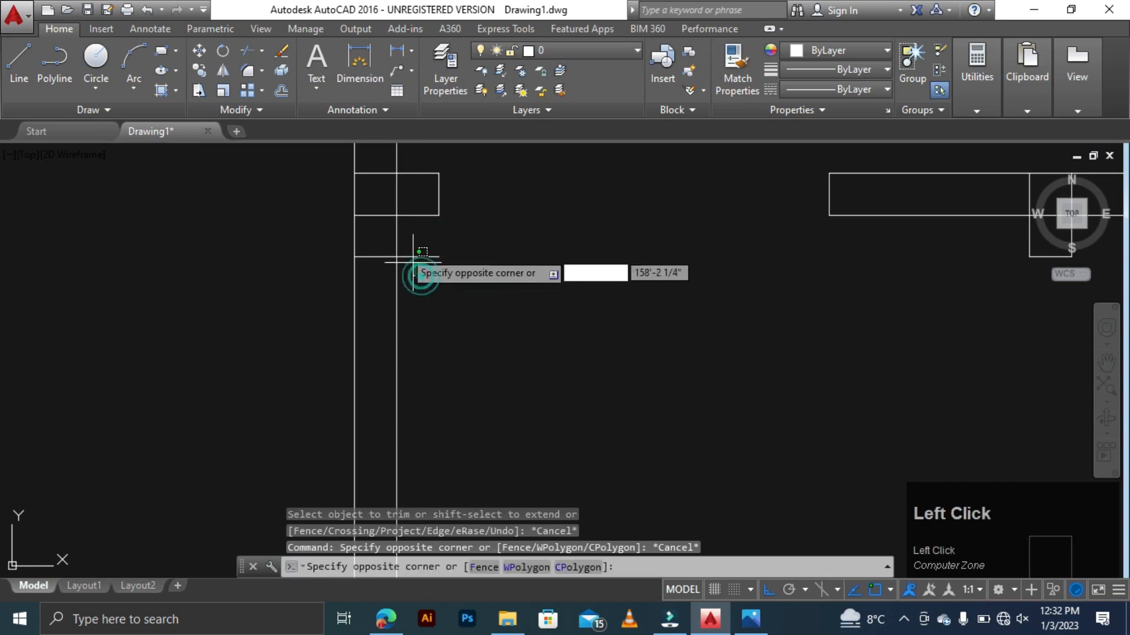
left_click(411, 254)
key("Delete")
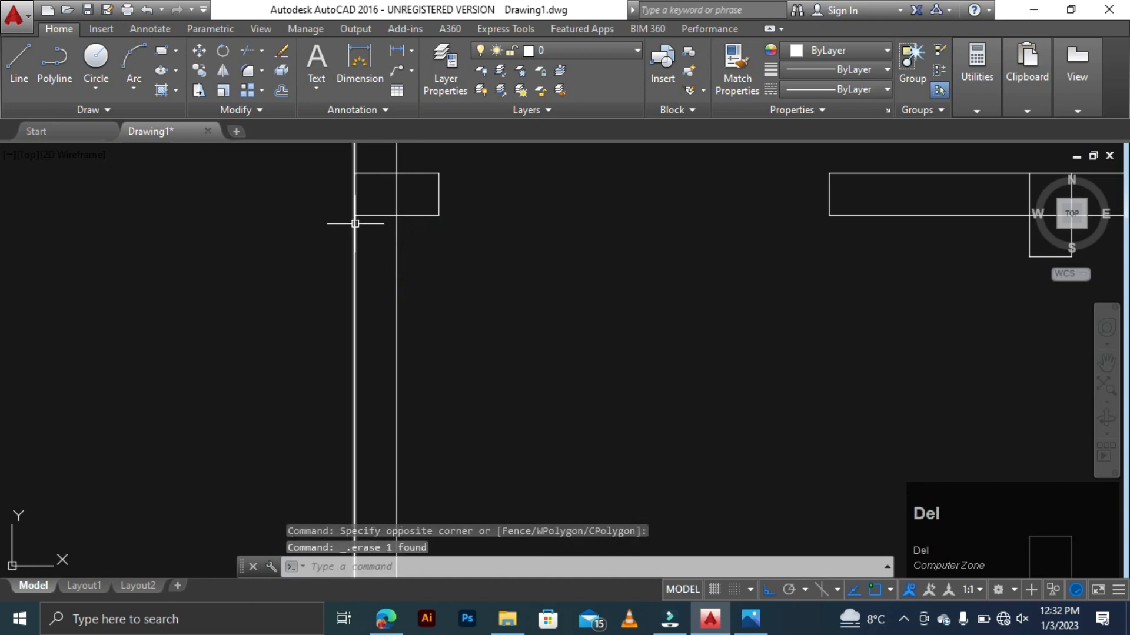
- Trim the lines crossing the wall junctions at the 3'6" doorway's left jamb and at the small room's upper jamb
key("Escape")
key("Escape")
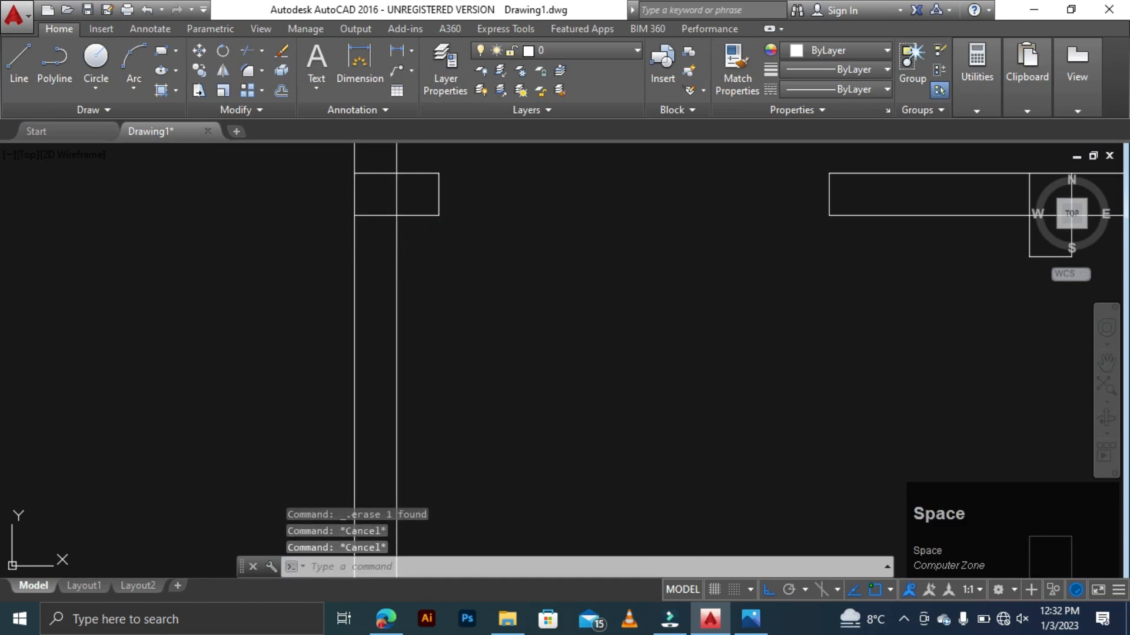
key("space")
key("space")
left_click(369, 149)
left_click(374, 226)
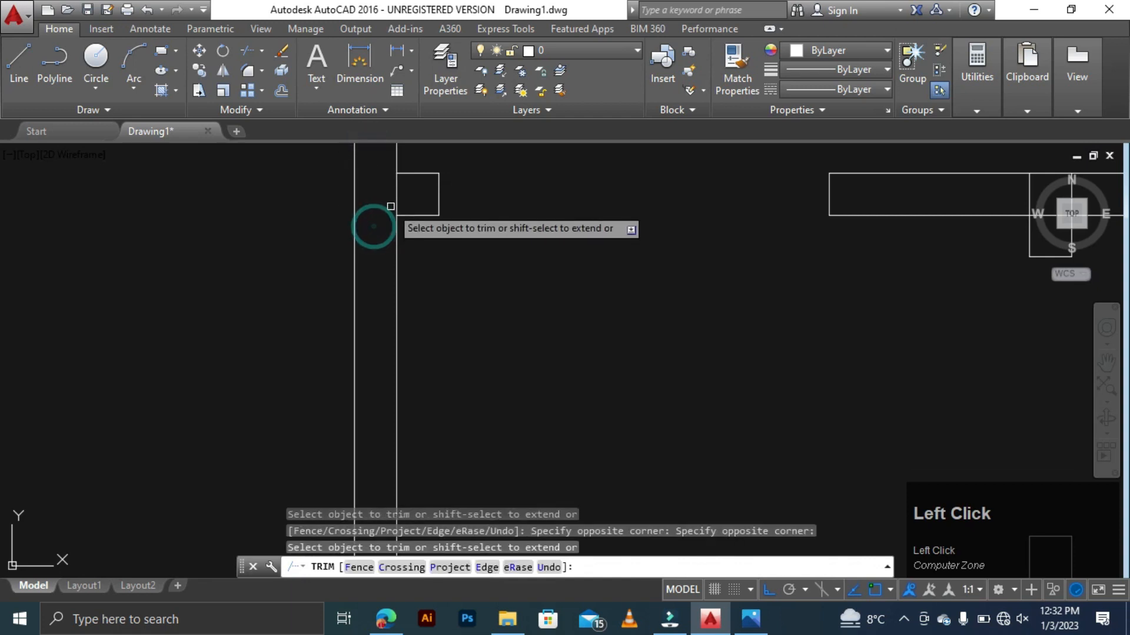
scroll(396, 202, "down", 3)
scroll(630, 222, "up", 3)
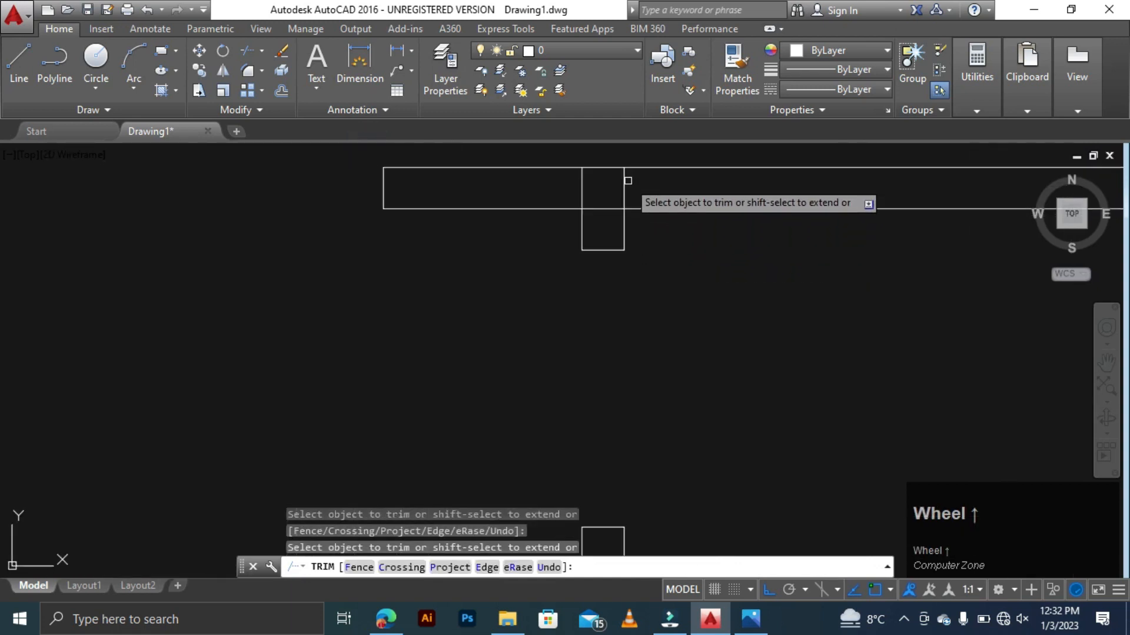
left_click(638, 187)
left_click(537, 187)
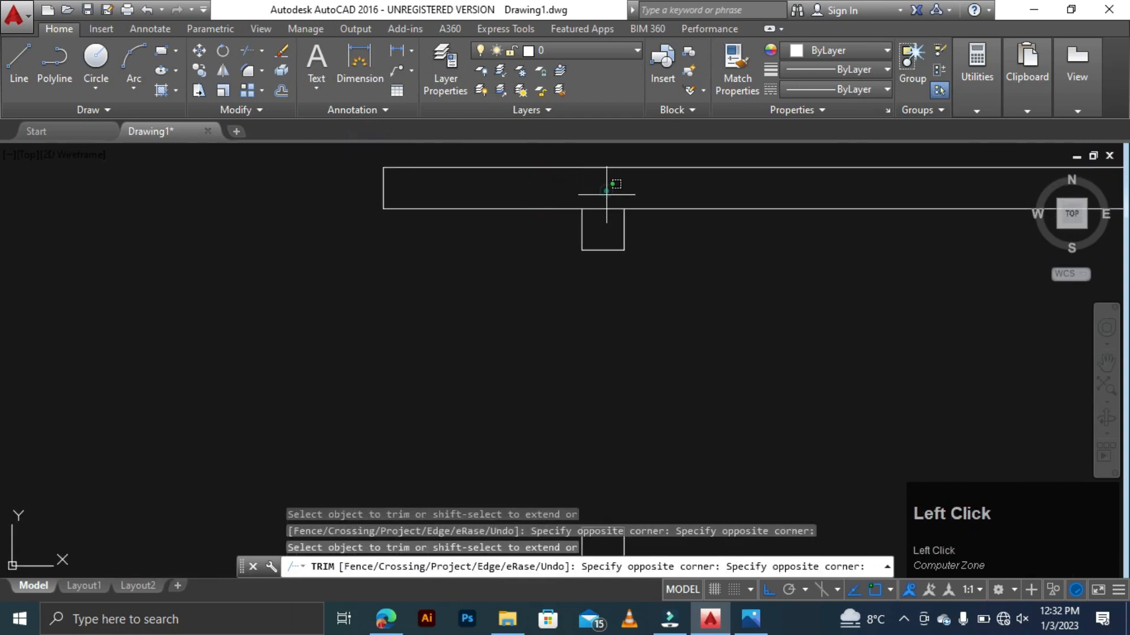
scroll(615, 219, "down", 5)
scroll(606, 295, "up", 2)
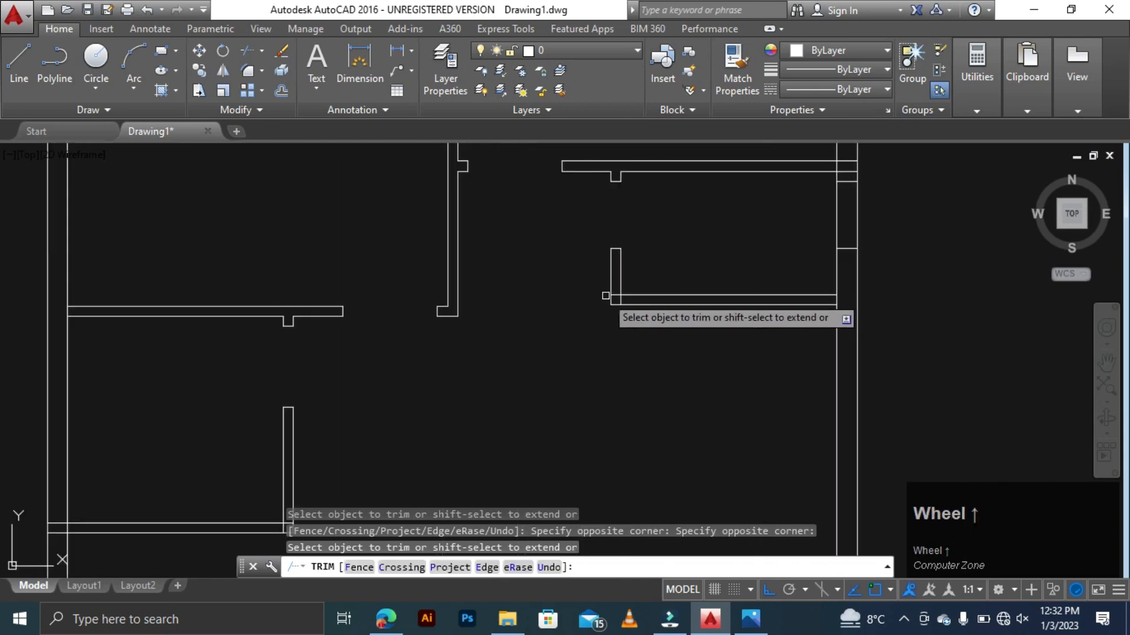
scroll(606, 295, "down", 2)
scroll(598, 214, "up", 2)
key("Escape")
key("Escape")
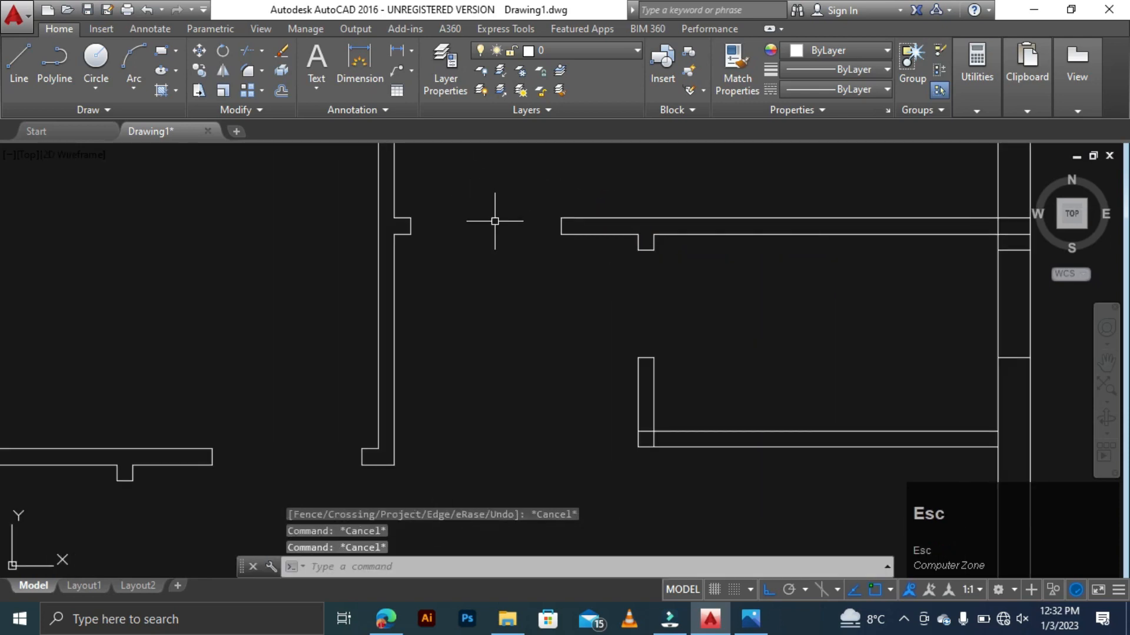
- Draw a line from the midpoint of the 3'6" doorway's left jamb 1.5" to the right and 3' upward for the door leaf
key("space")
scroll(412, 217, "up", 2)
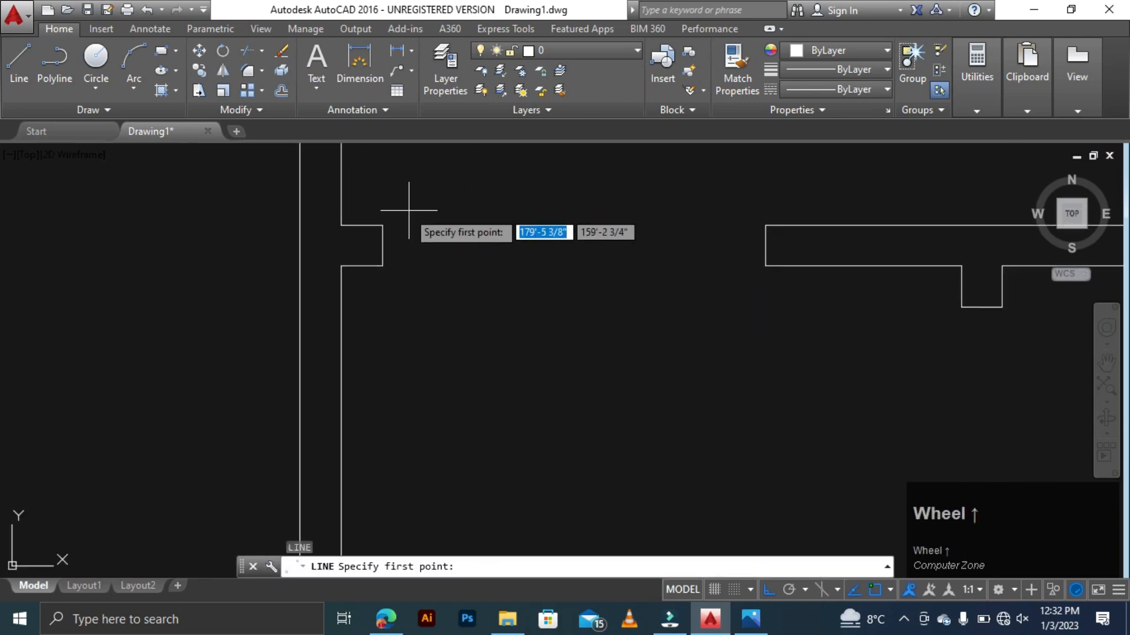
left_click(384, 250)
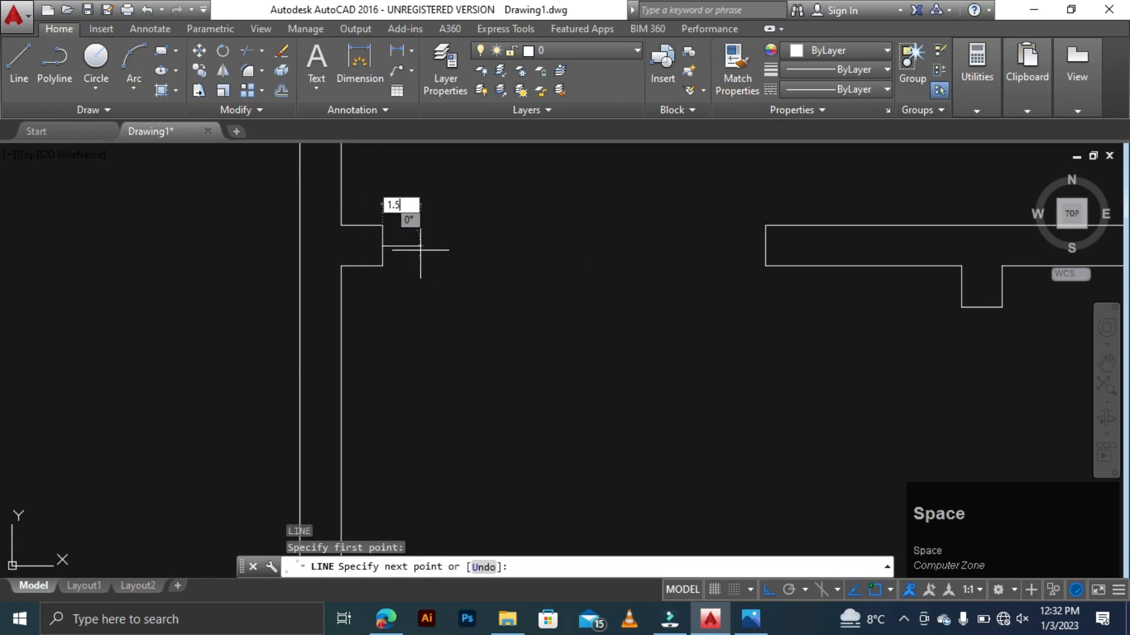
type("1.5")
key("Return")
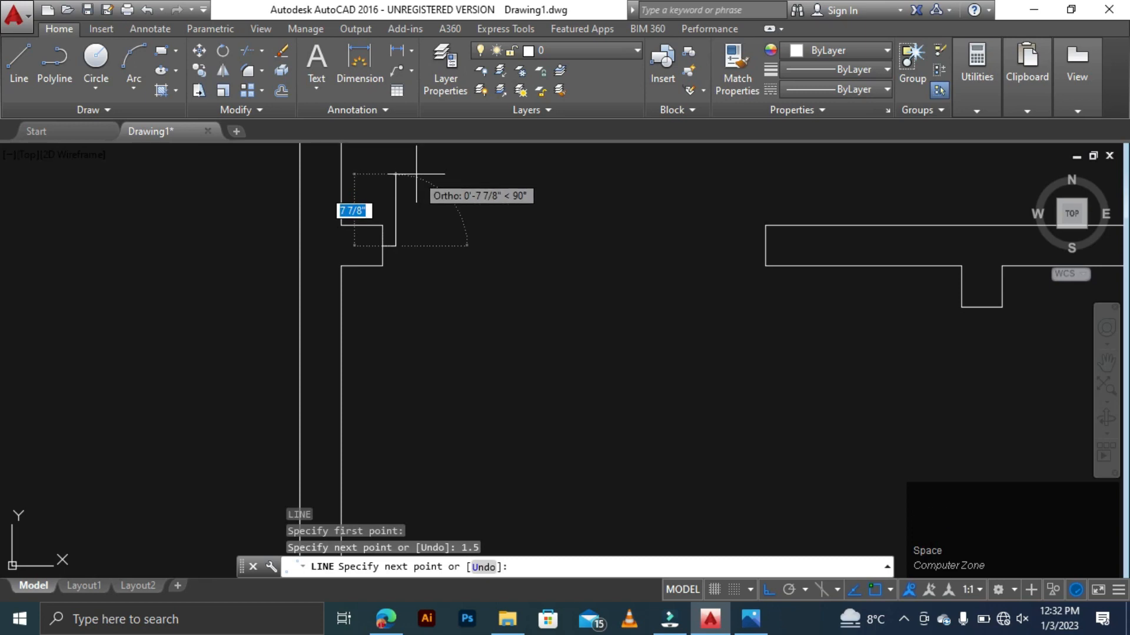
type("3")
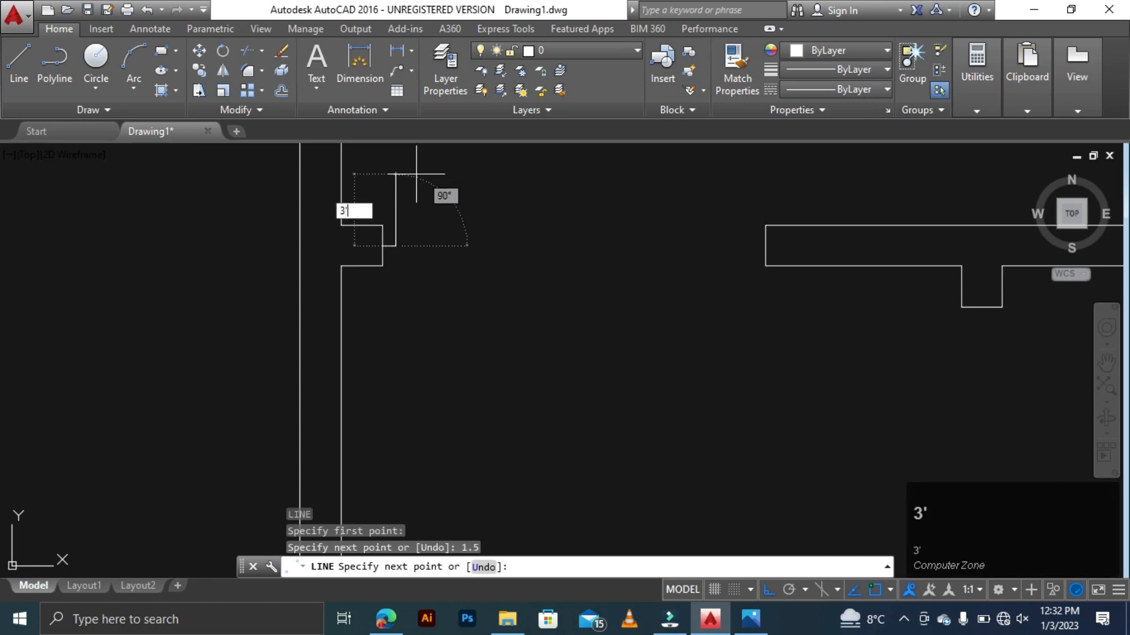
key("space")
key("Escape")
scroll(424, 245, "down", 3)
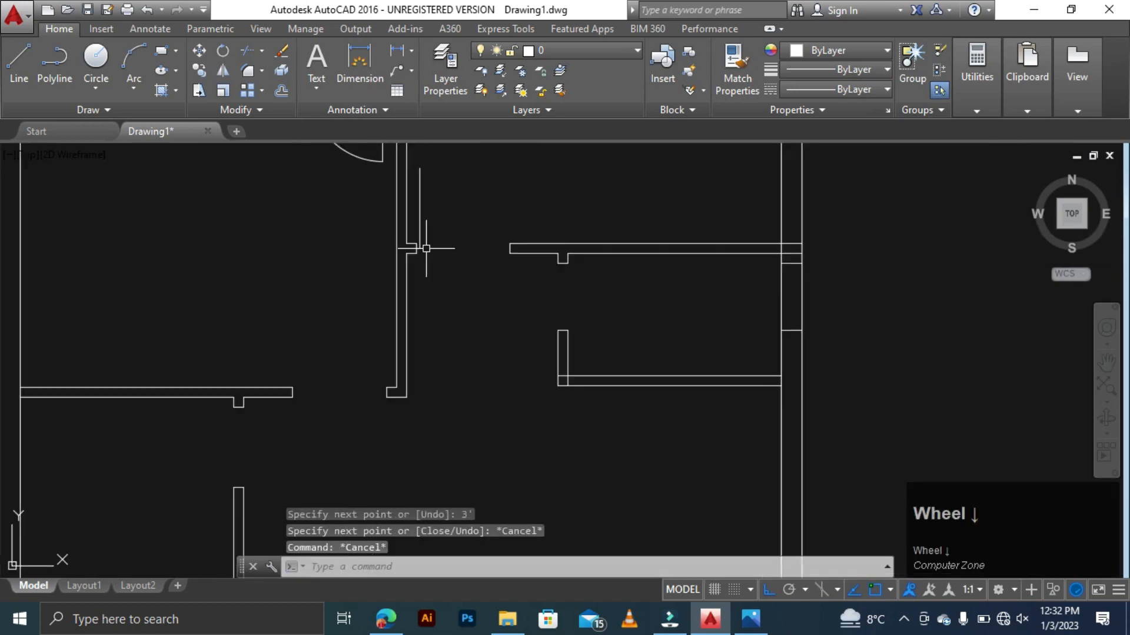
scroll(465, 237, "up", 3)
key("Escape")
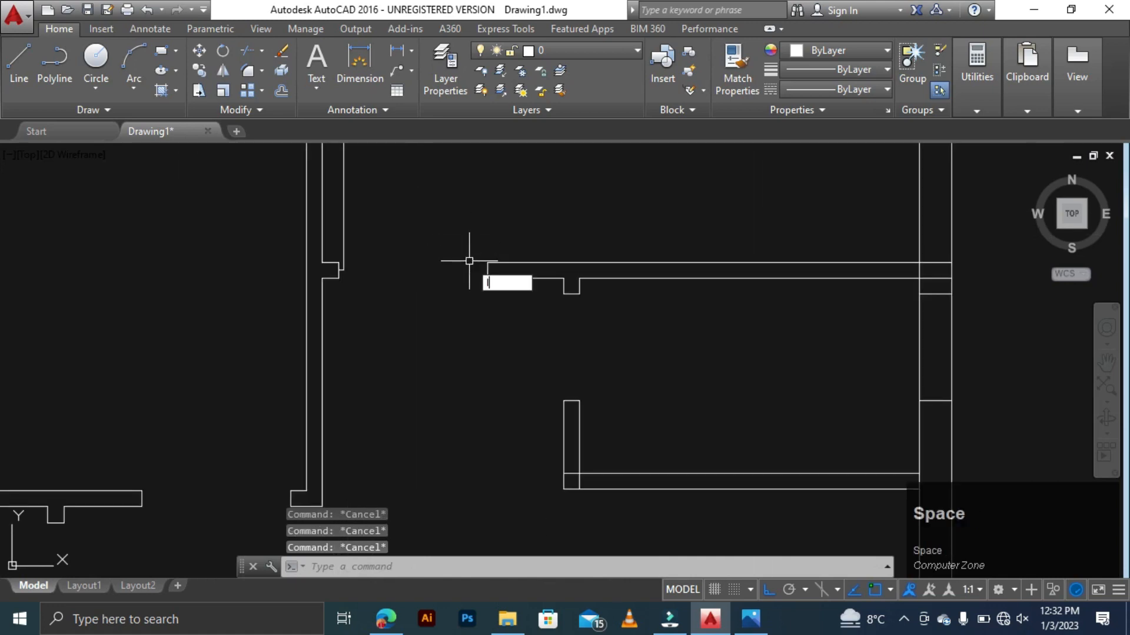
- Draw a 1.5" line to the left from the midpoint of the 3'6" doorway's right jamb
key("space")
left_click(487, 269)
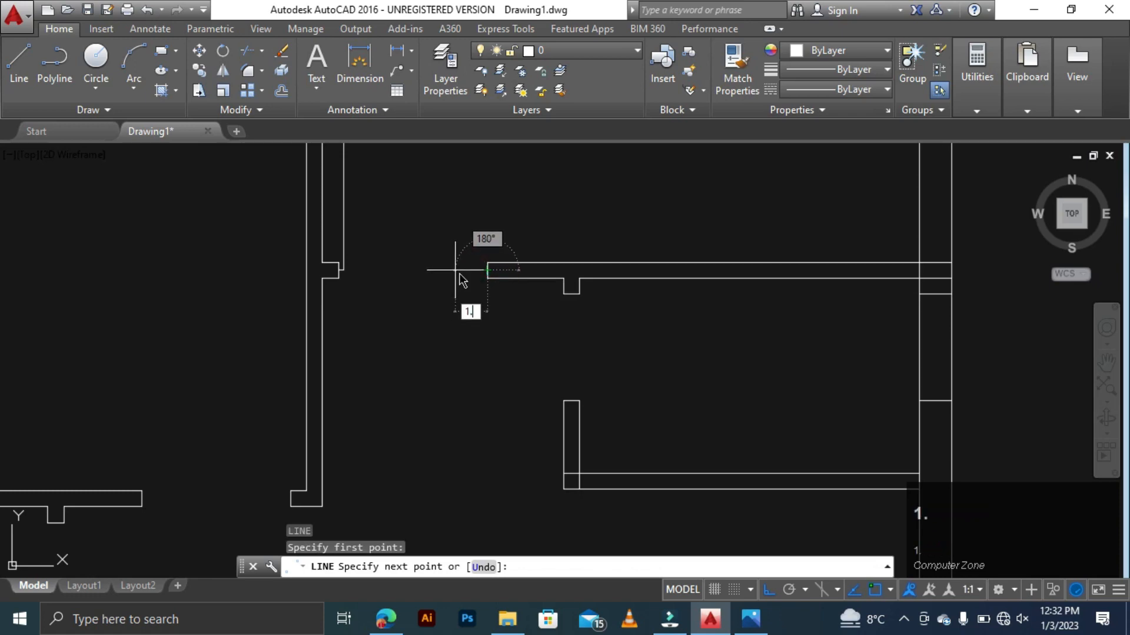
key("space")
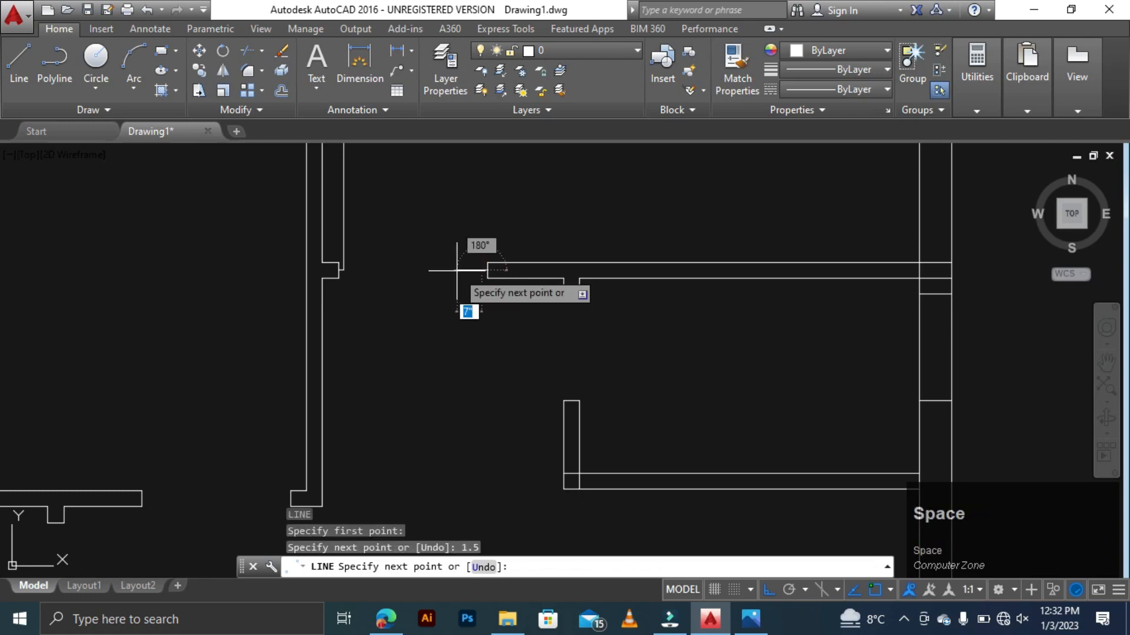
key("Escape")
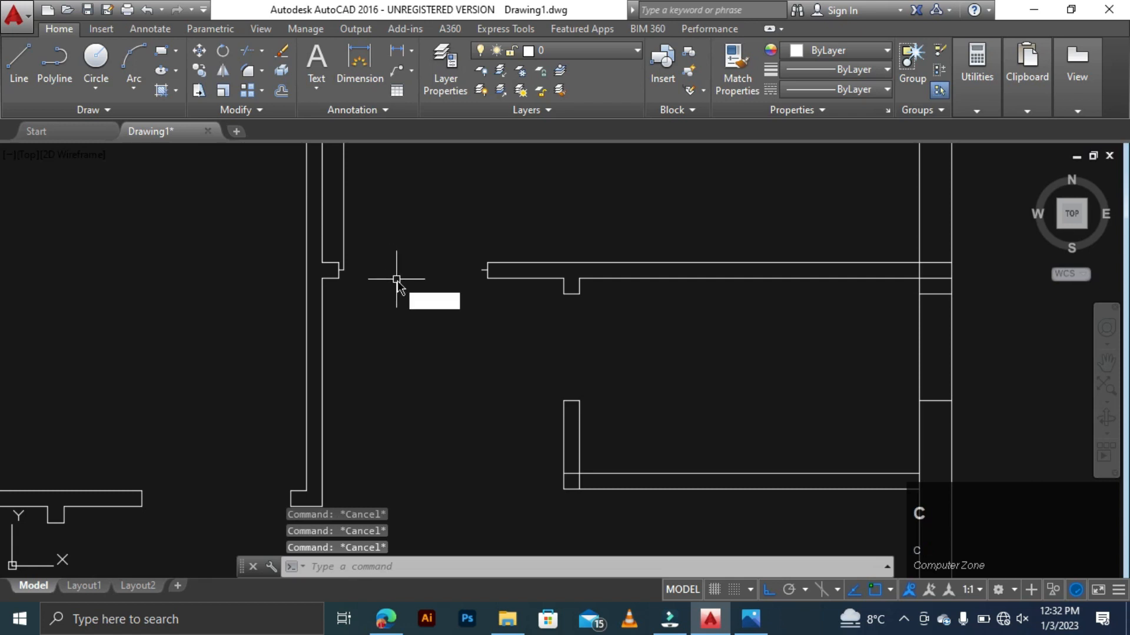
- Draw a circle centred on the lower end of the door leaf, with its radius reaching the end of the right jamb's short line
key("space")
scroll(353, 281, "up", 6)
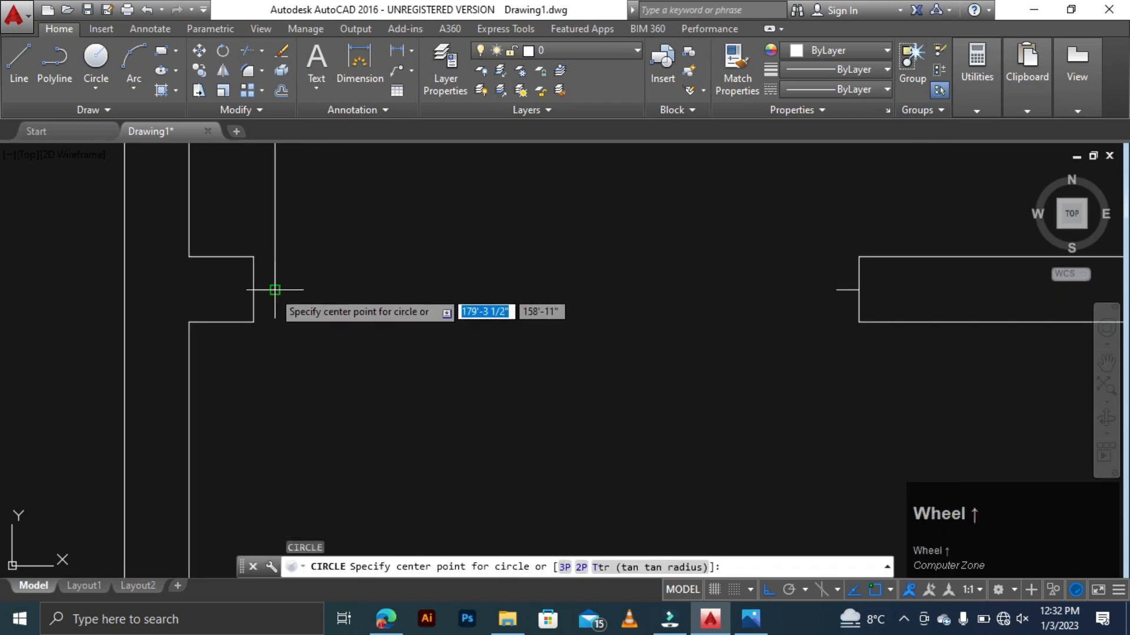
left_click(274, 289)
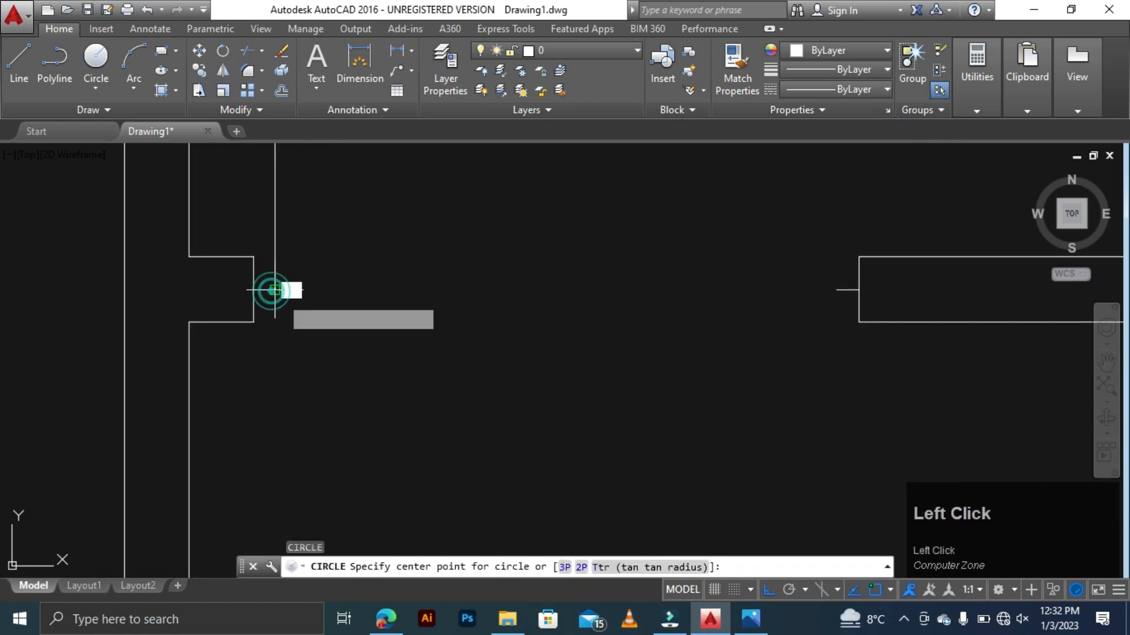
left_click(835, 288)
scroll(792, 328, "down", 6)
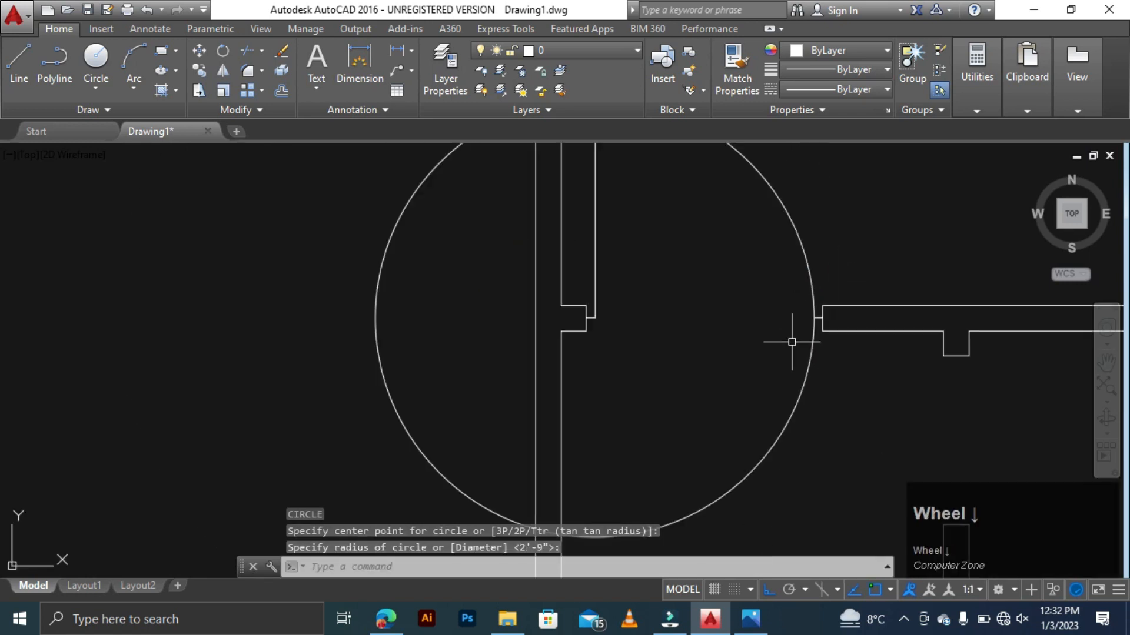
scroll(715, 238, "up", 4)
key("Escape")
key("Escape")
key("Escape")
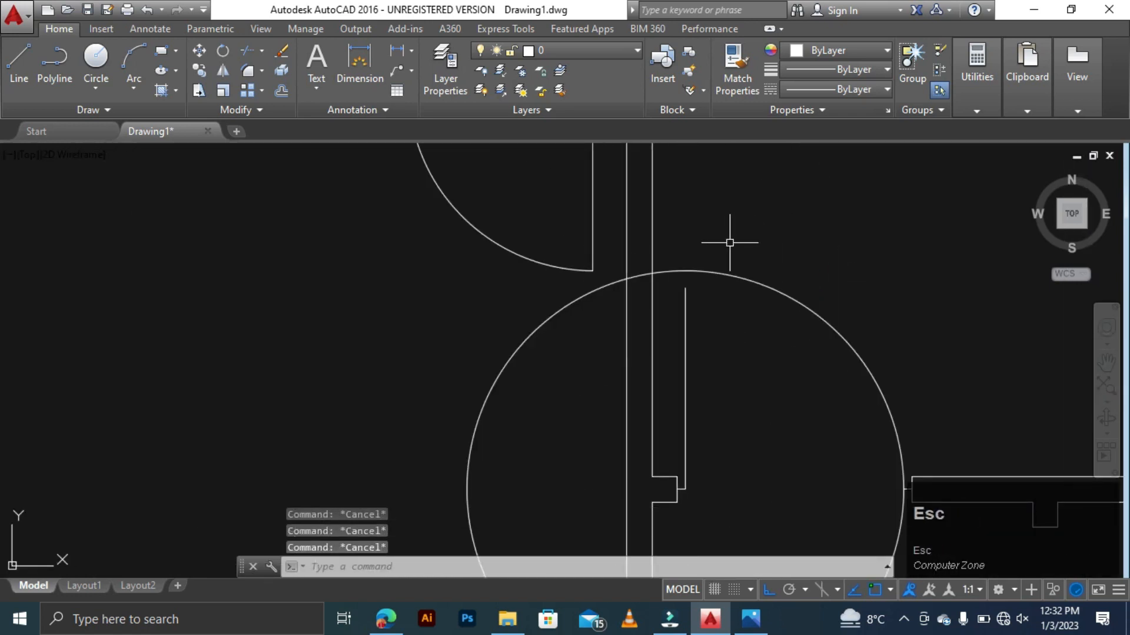
- Extend the door leaf line up to the circle
type("ex")
key("space")
key("space")
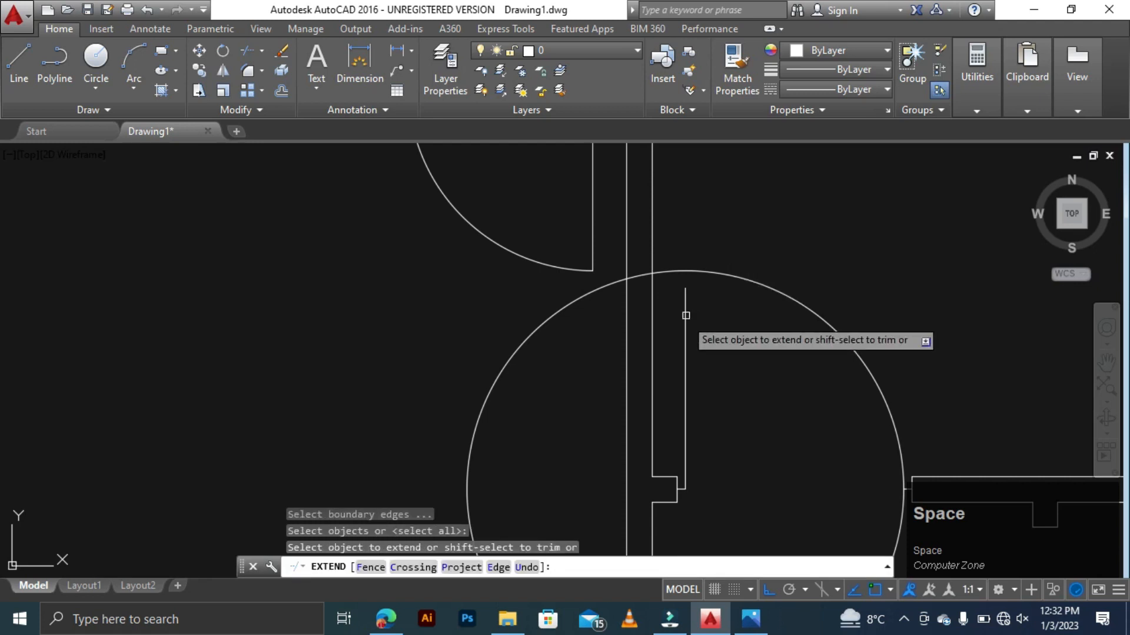
left_click(683, 329)
key("Escape")
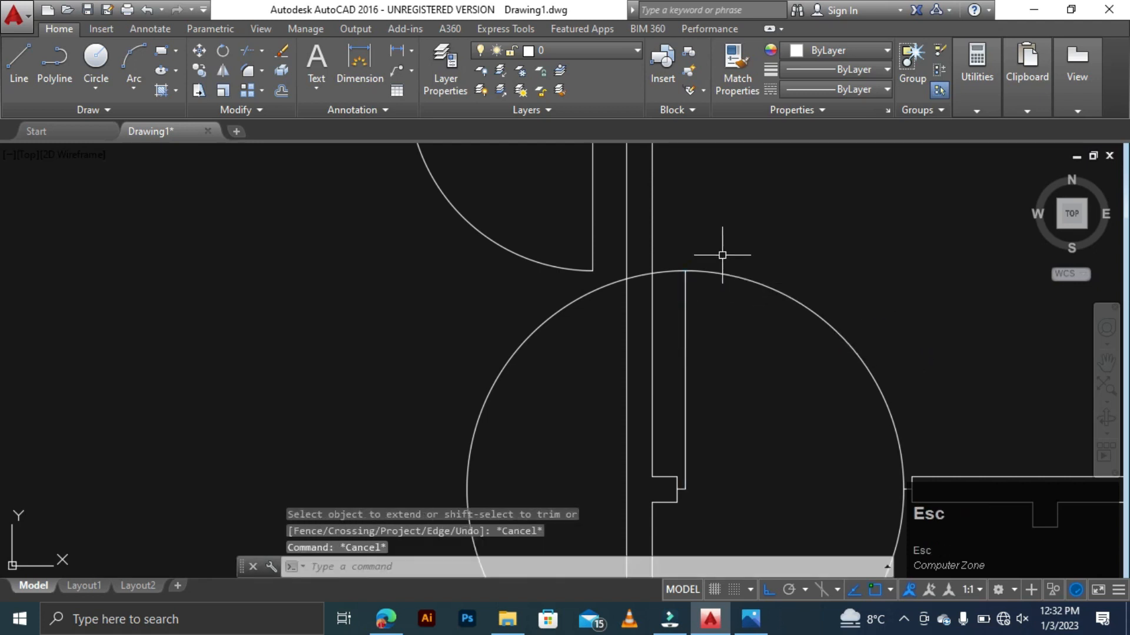
- Trim the circle beside the door leaf and below the right jamb's short line to form the door swing
type("tr")
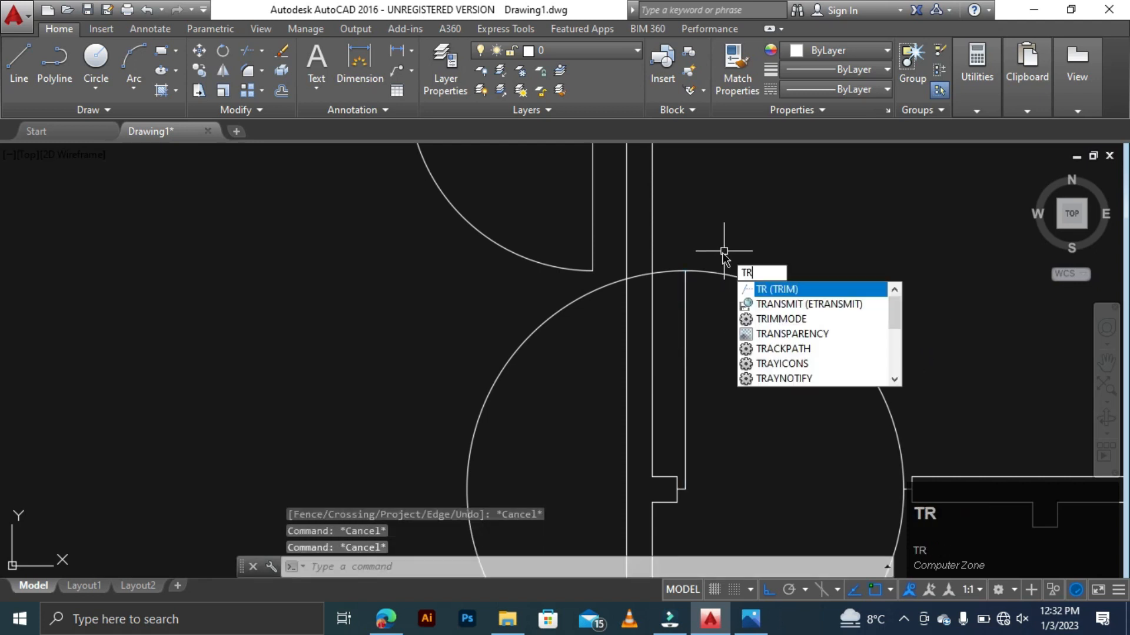
key("space")
key("space")
left_click(667, 273)
scroll(724, 262, "down", 5)
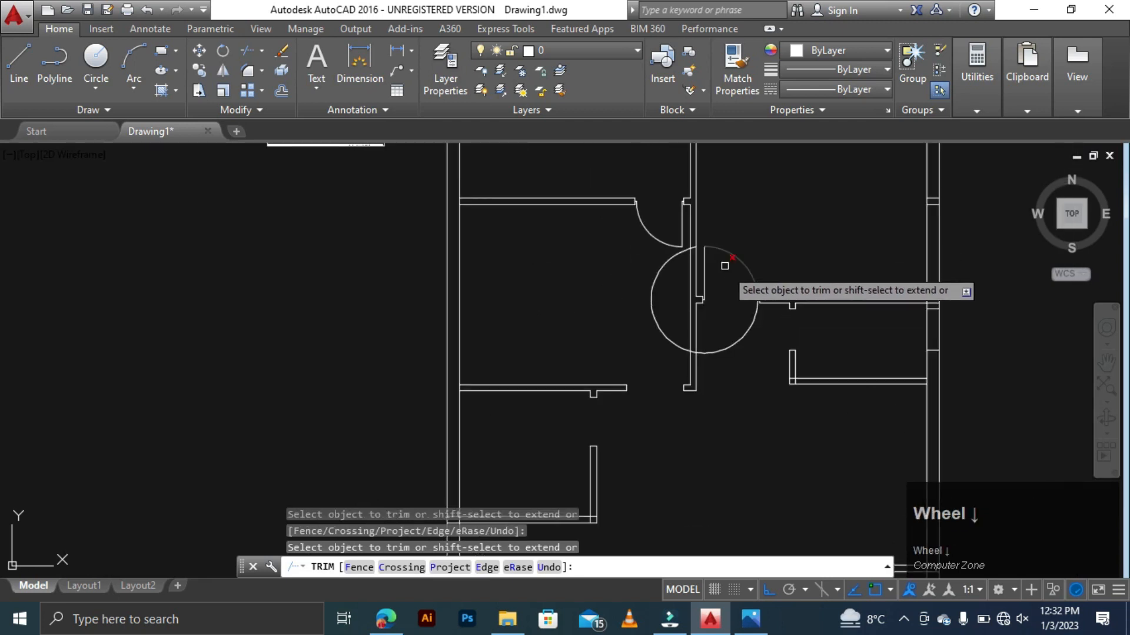
scroll(746, 318, "up", 4)
left_click(799, 304)
key("Escape")
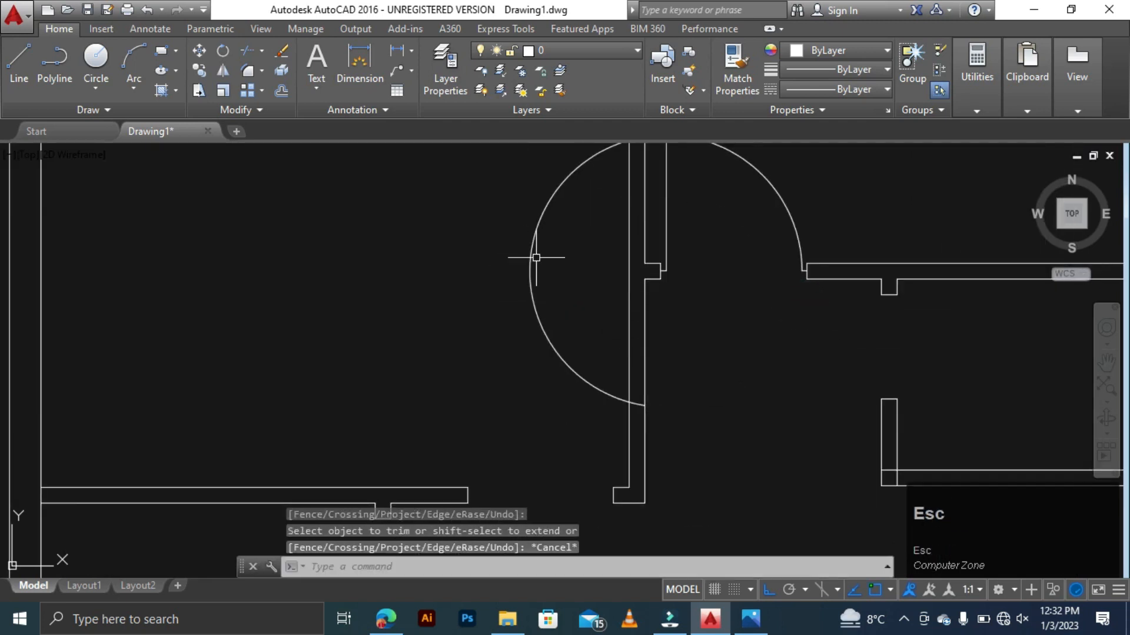
- Erase the leftover arc of the circle on the left side of the partition wall
mouse_move(488, 252)
left_mouse_down()
mouse_move(537, 253)
mouse_move(471, 285)
mouse_move(479, 262)
left_mouse_up()
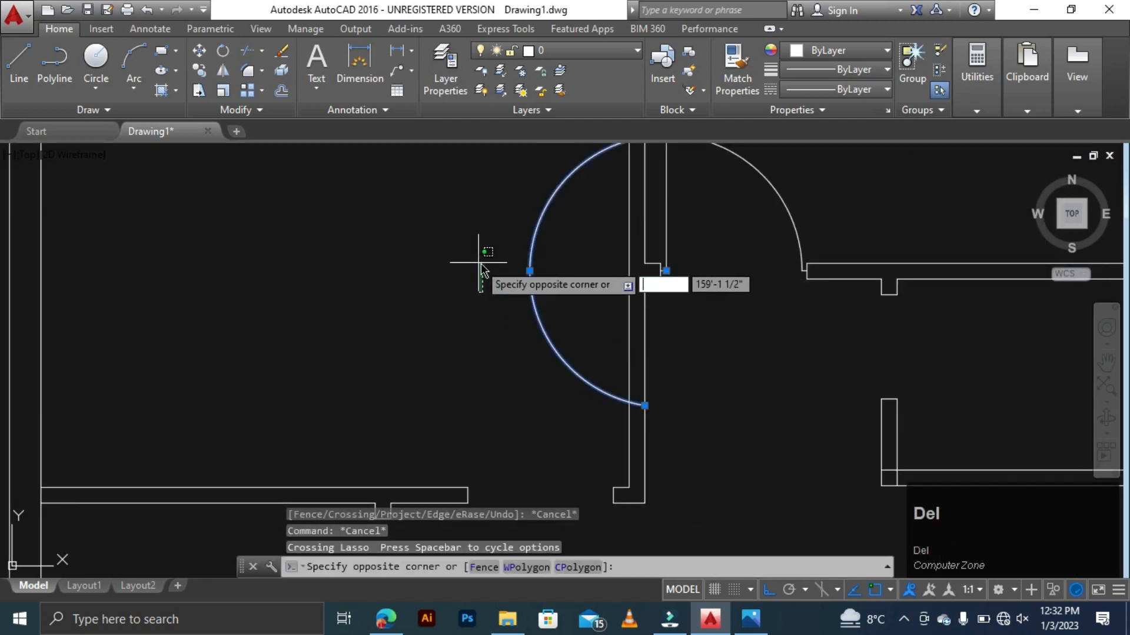
key("Escape")
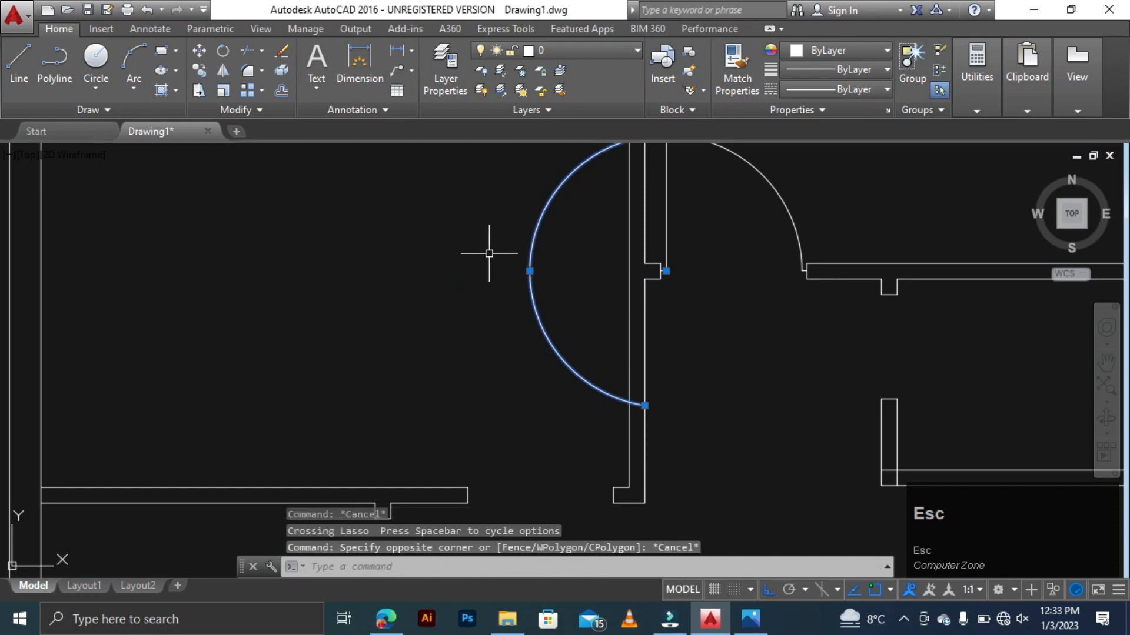
key("Delete")
scroll(504, 252, "down", 5)
scroll(564, 253, "up", 3)
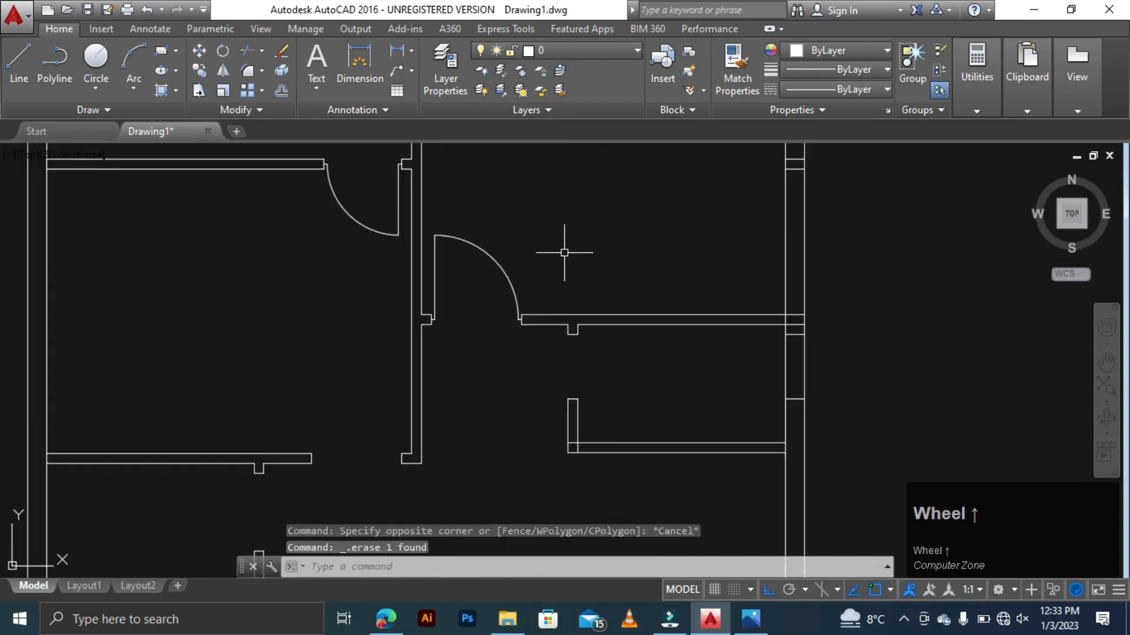
- Erase the two short cross lines inside the right exterior wall, above the partition beside the second door
scroll(661, 253, "down", 4)
scroll(669, 214, "up", 4)
scroll(668, 214, "down", 1)
scroll(666, 176, "up", 1)
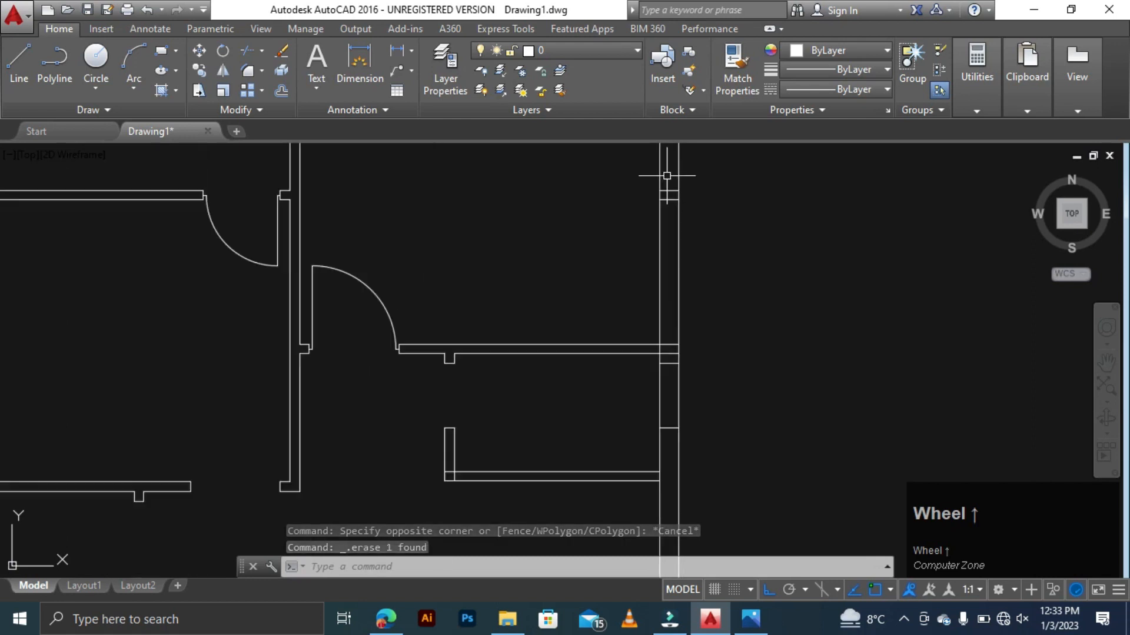
scroll(667, 175, "up", 2)
left_click(671, 166)
left_click(661, 282)
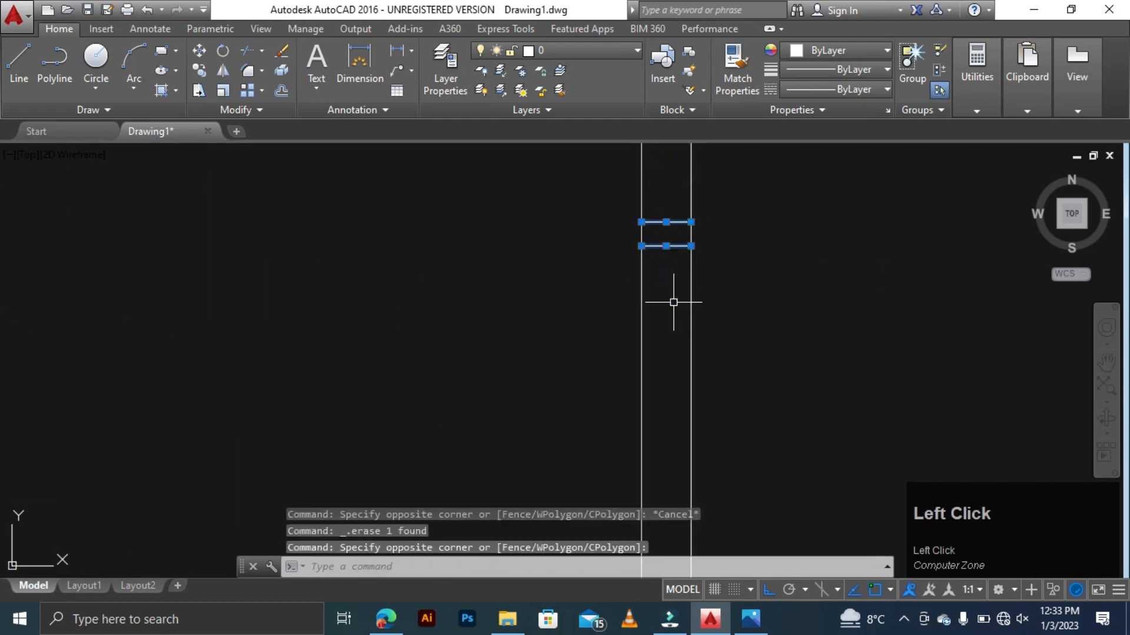
key("Delete")
- Erase the two short cross lines inside the top exterior wall, left of the central vertical partition
scroll(663, 231, "down", 3)
scroll(656, 234, "up", 5)
key("Escape")
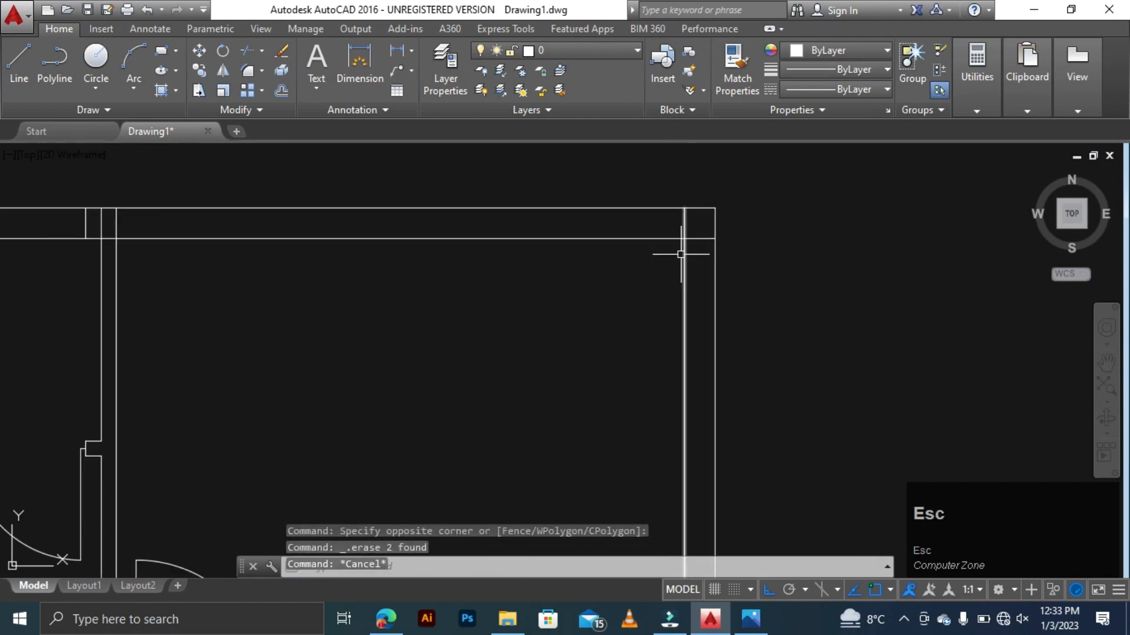
scroll(524, 234, "down", 2)
scroll(267, 233, "up", 3)
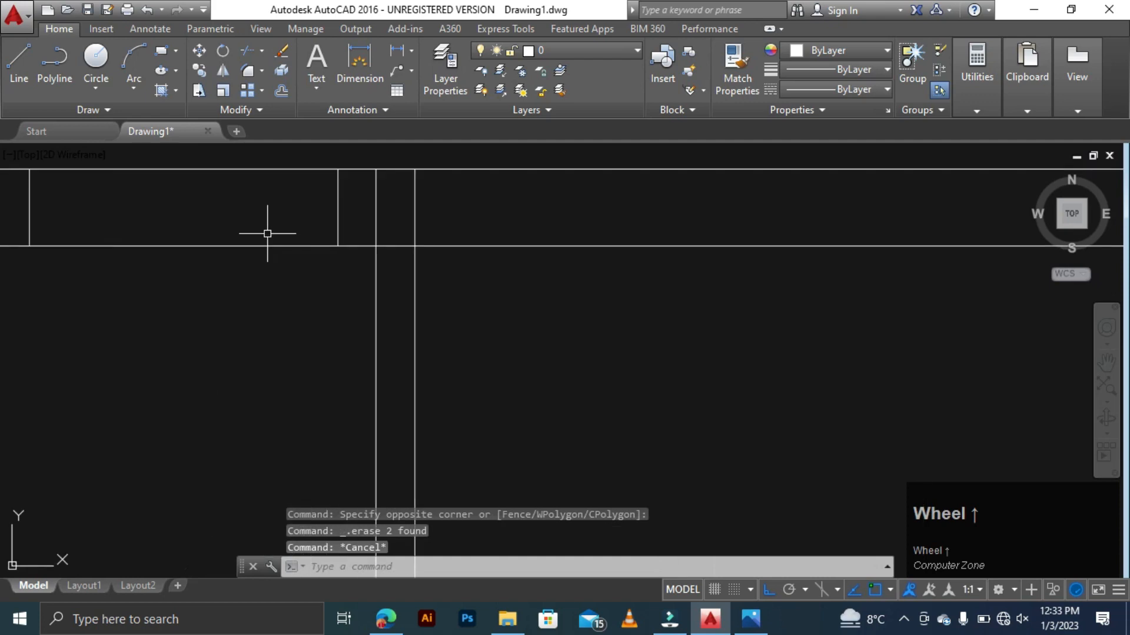
left_click(350, 195)
scroll(244, 202, "down", 2)
left_click(108, 204)
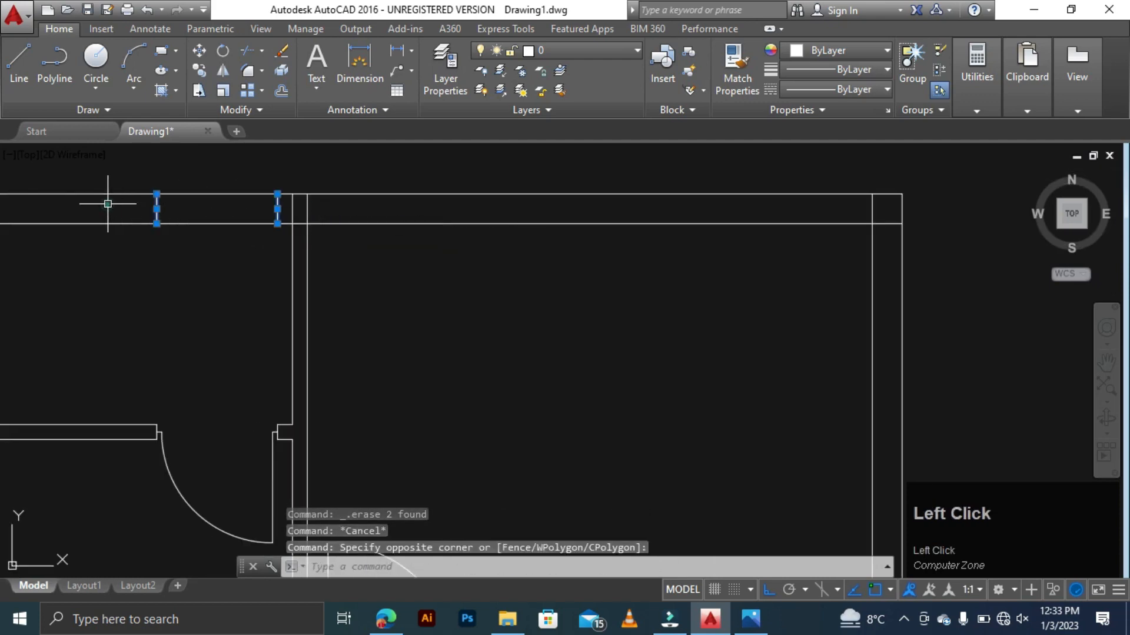
key("Delete")
- Trim the overlapping wall lines where the central vertical partition meets the top exterior wall
scroll(169, 214, "down", 2)
scroll(226, 233, "up", 2)
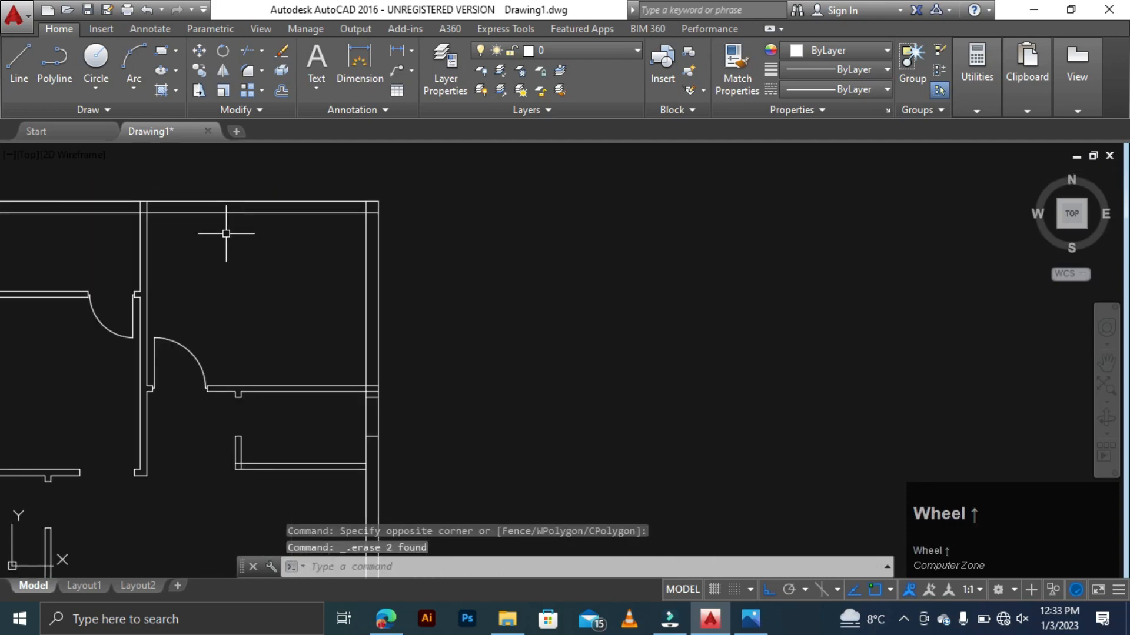
scroll(114, 201, "up", 3)
key("Escape")
key("Escape")
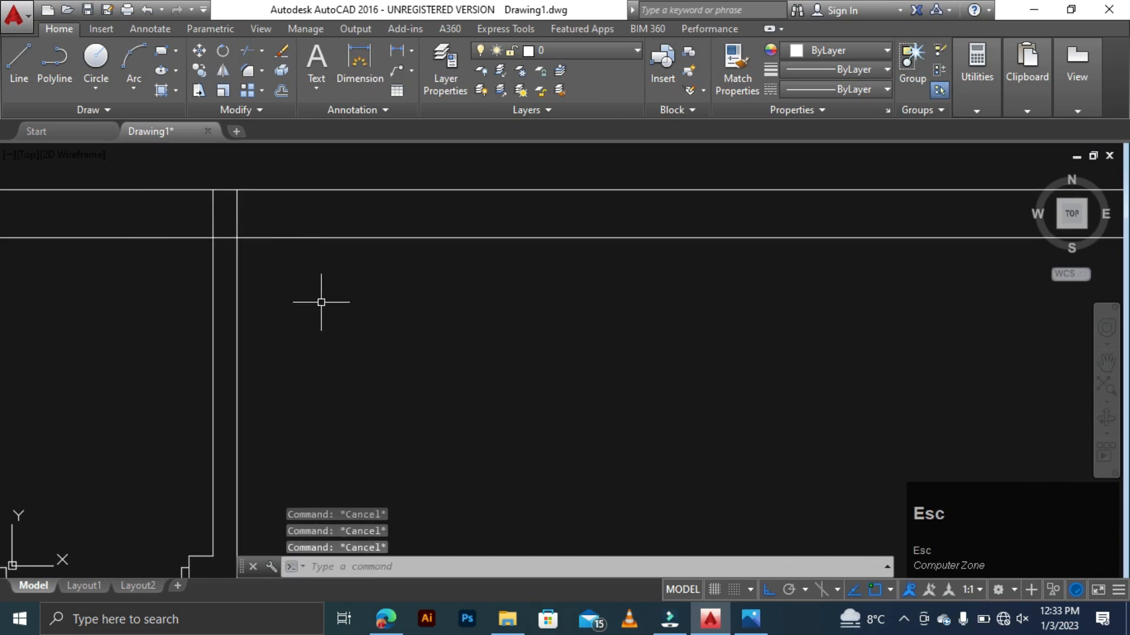
key("space")
key("space")
scroll(241, 218, "up", 5)
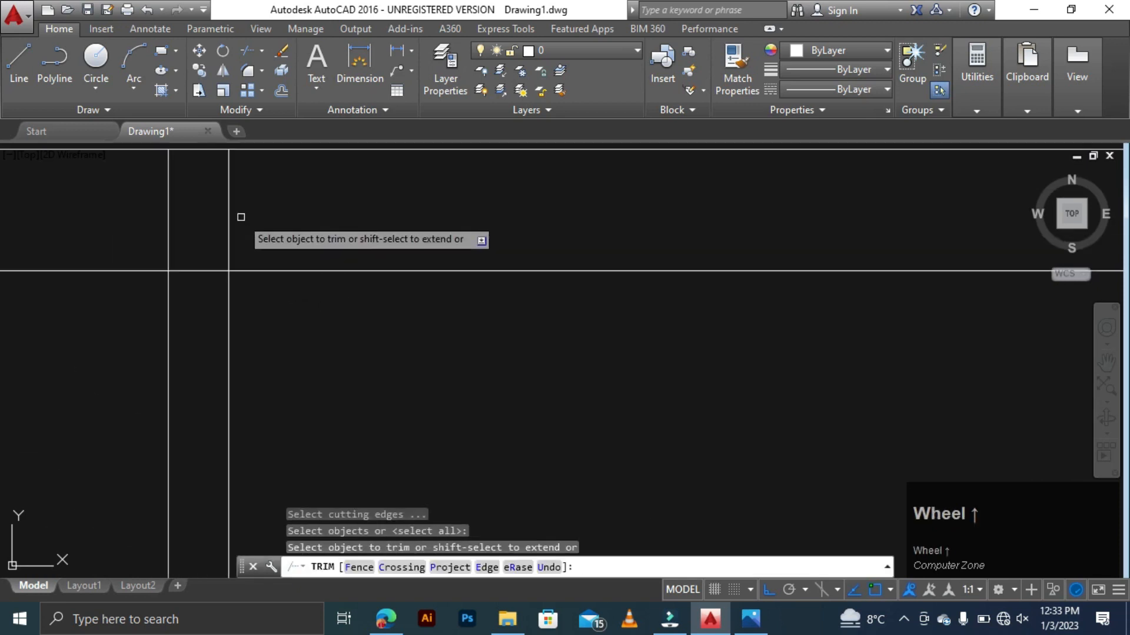
left_click(249, 208)
left_click(63, 225)
left_click(170, 243)
left_click(167, 330)
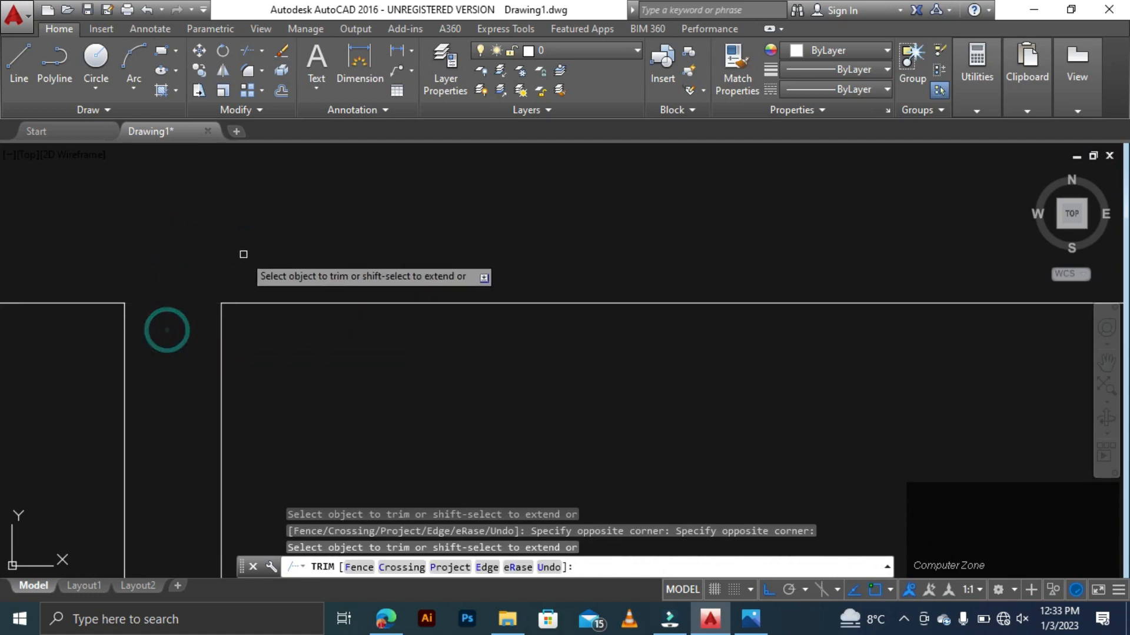
- Trim the overlapping inner wall lines at the upper-right corner of the exterior walls
scroll(353, 262, "down", 2)
scroll(617, 270, "up", 3)
scroll(617, 270, "up", 5)
left_click(634, 233)
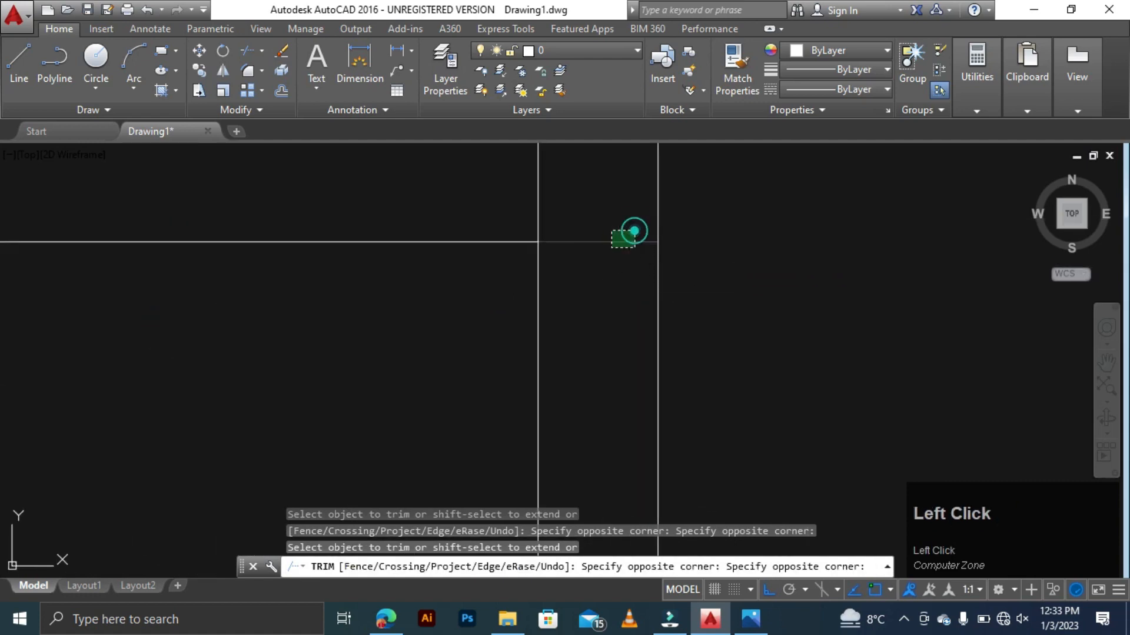
left_click(594, 252)
left_click(444, 189)
scroll(568, 227, "down", 4)
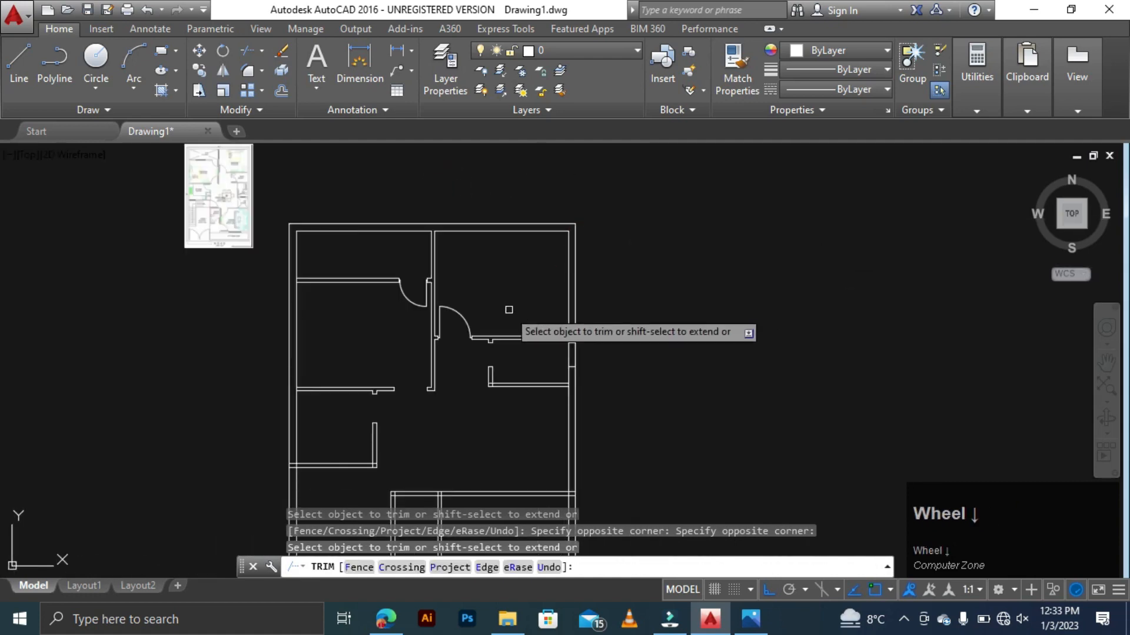
scroll(538, 295, "up", 3)
scroll(501, 354, "down", 2)
key("Escape")
- Erase the two short cross lines inside the right exterior wall, beside the small room below the partition
scroll(599, 293, "up", 5)
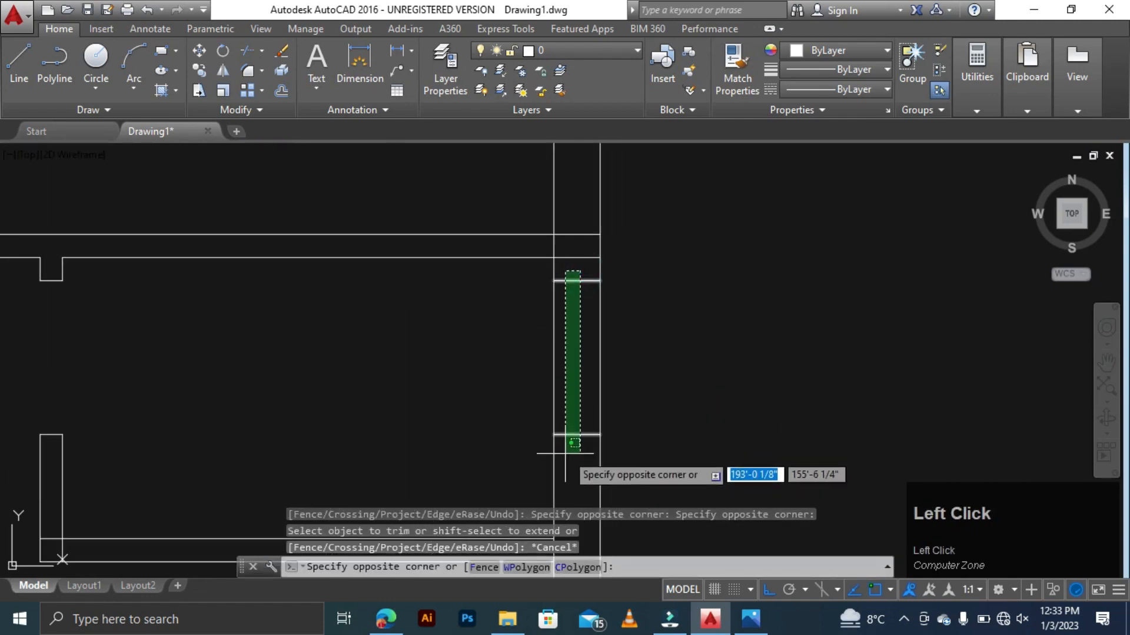
left_click(568, 449)
key("Delete")
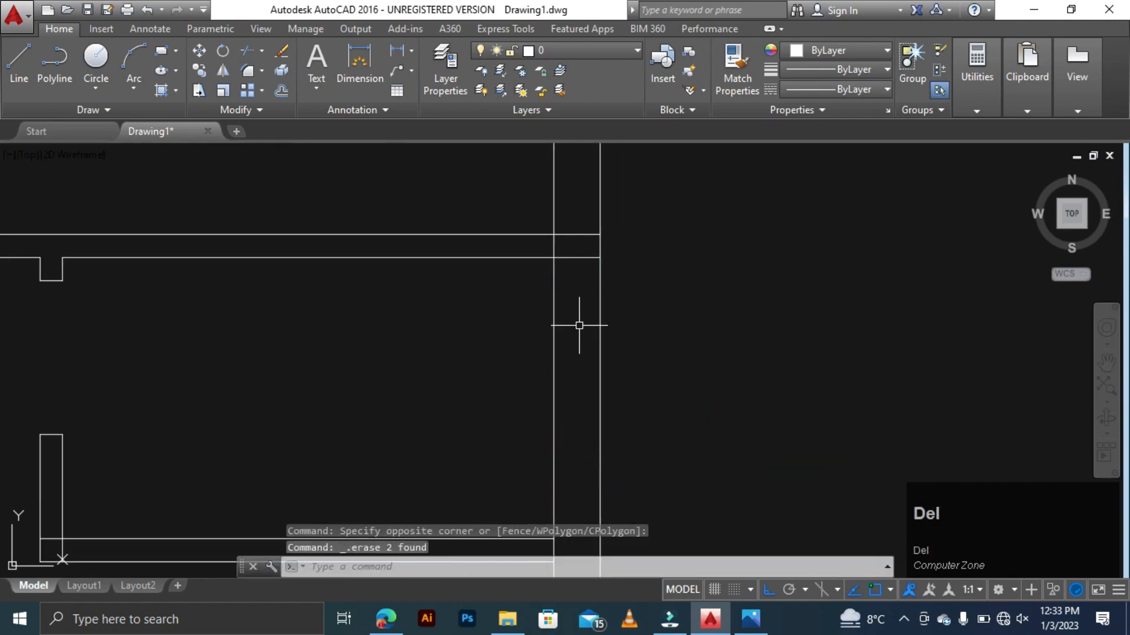
- Trim the overlapping lines where the horizontal partition above the small room meets the right exterior wall
key("Escape")
key("Escape")
key("space")
key("space")
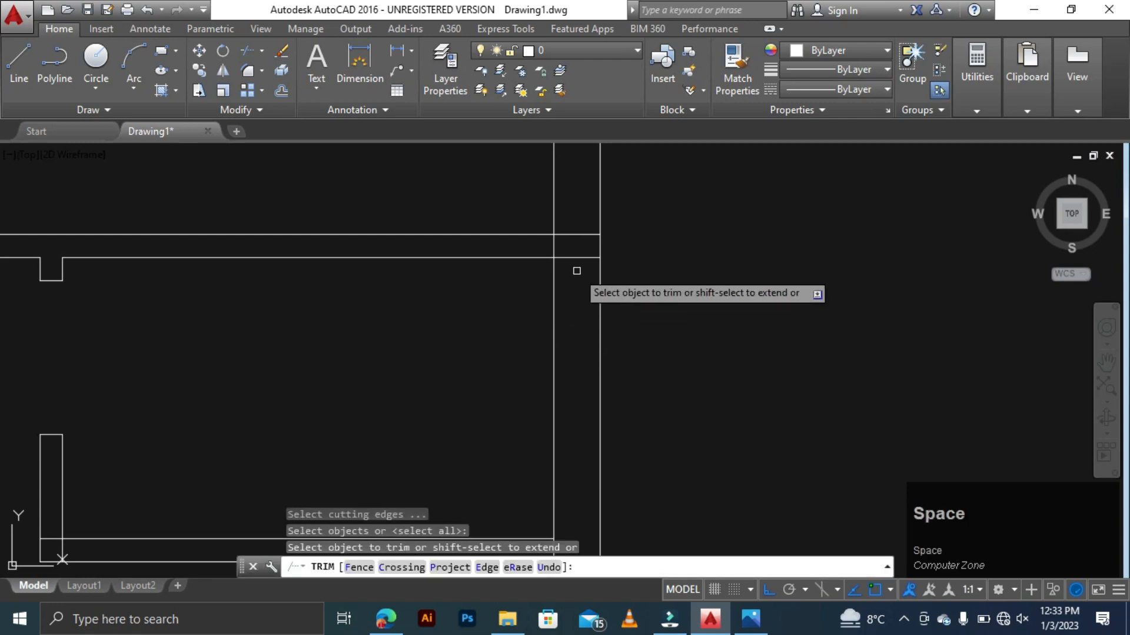
left_click_drag(583, 211, 583, 295)
left_click(554, 251)
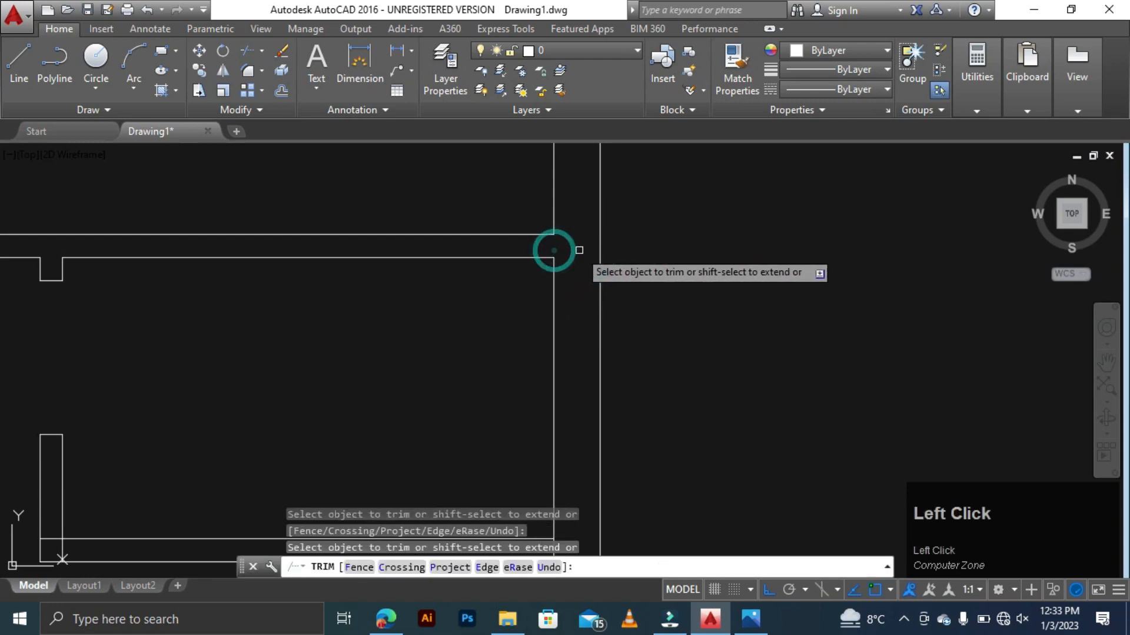
- Trim away the vertical partition lines below the short horizontal wall in the lower room block
scroll(515, 313, "down", 3)
scroll(457, 309, "up", 2)
scroll(483, 323, "down", 1)
scroll(484, 323, "down", 2)
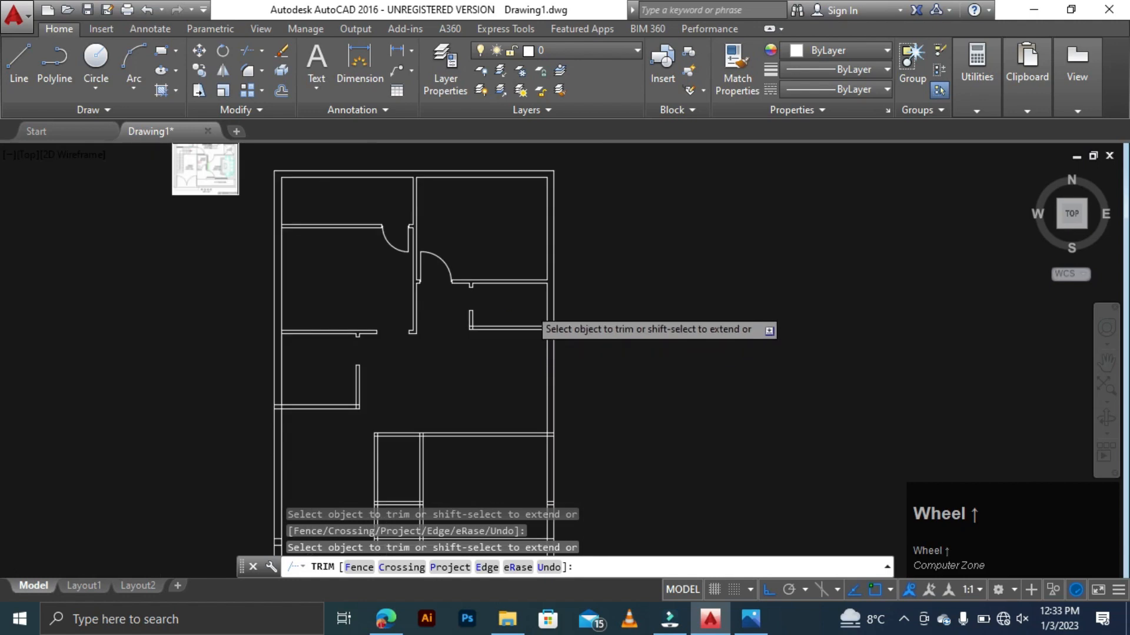
scroll(530, 303, "up", 3)
scroll(259, 329, "down", 3)
scroll(292, 400, "up", 4)
scroll(288, 447, "down", 3)
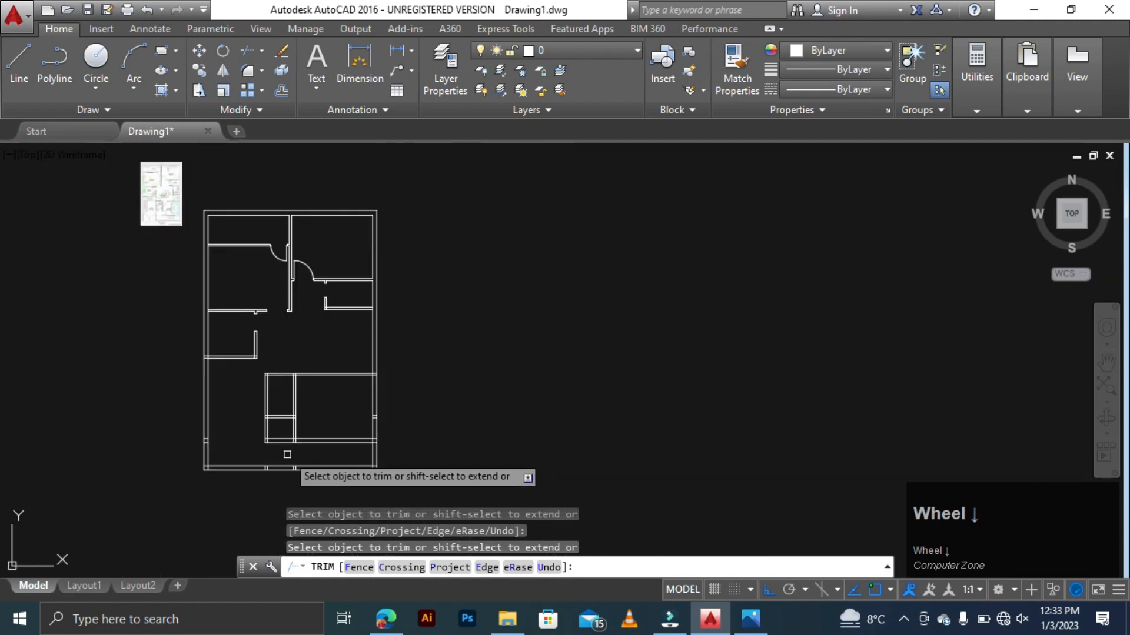
scroll(327, 377, "up", 3)
left_click(326, 364)
left_click(296, 370)
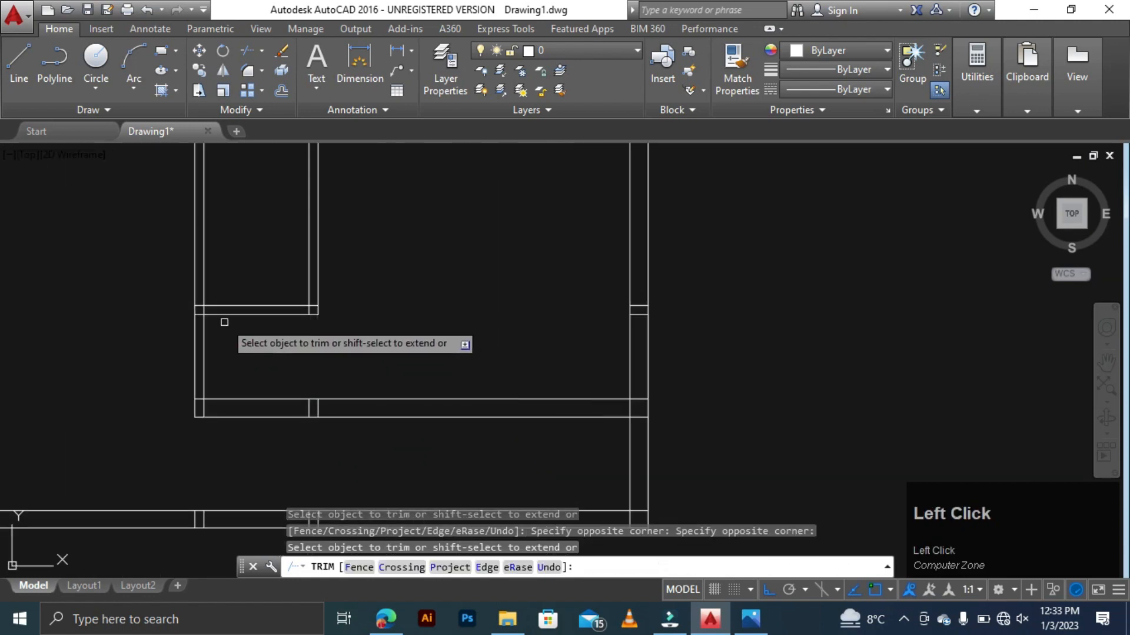
key("Escape")
- Offset the inner line of the lower room block's left wall 4.5 inches to the right
scroll(187, 307, "up", 3)
key("Escape")
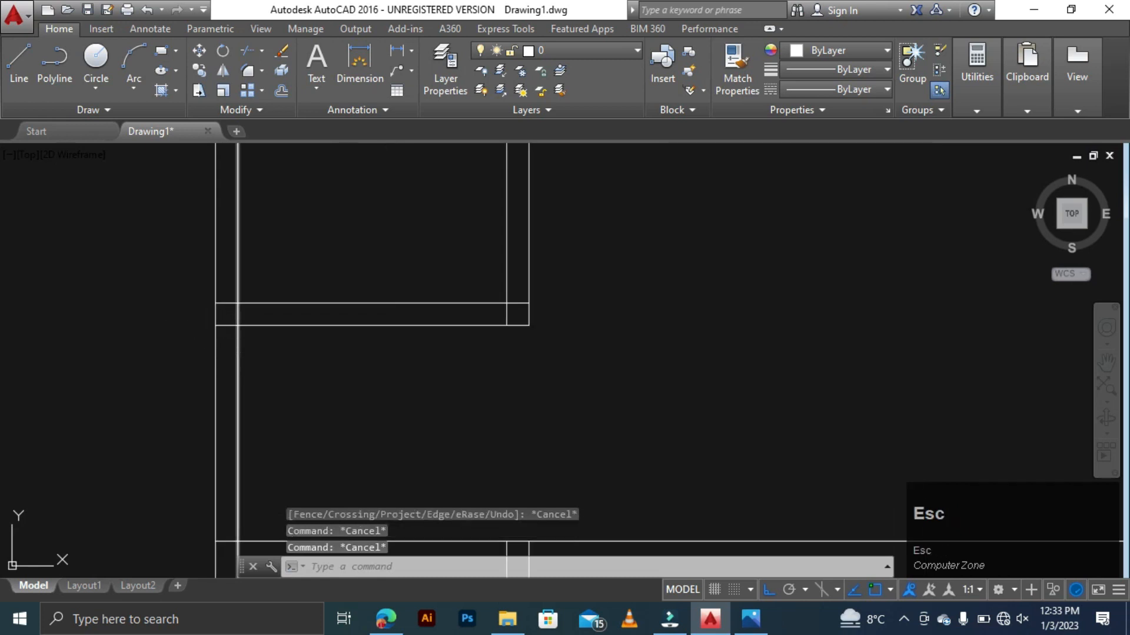
key("Escape")
type("o")
key("space")
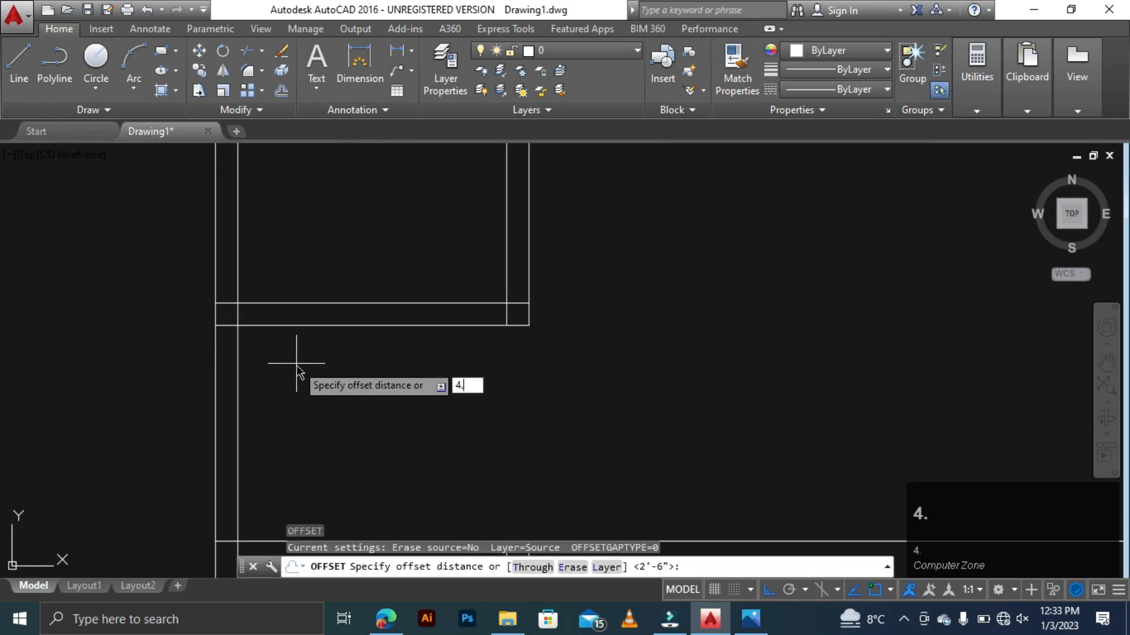
key("space")
left_click(240, 389)
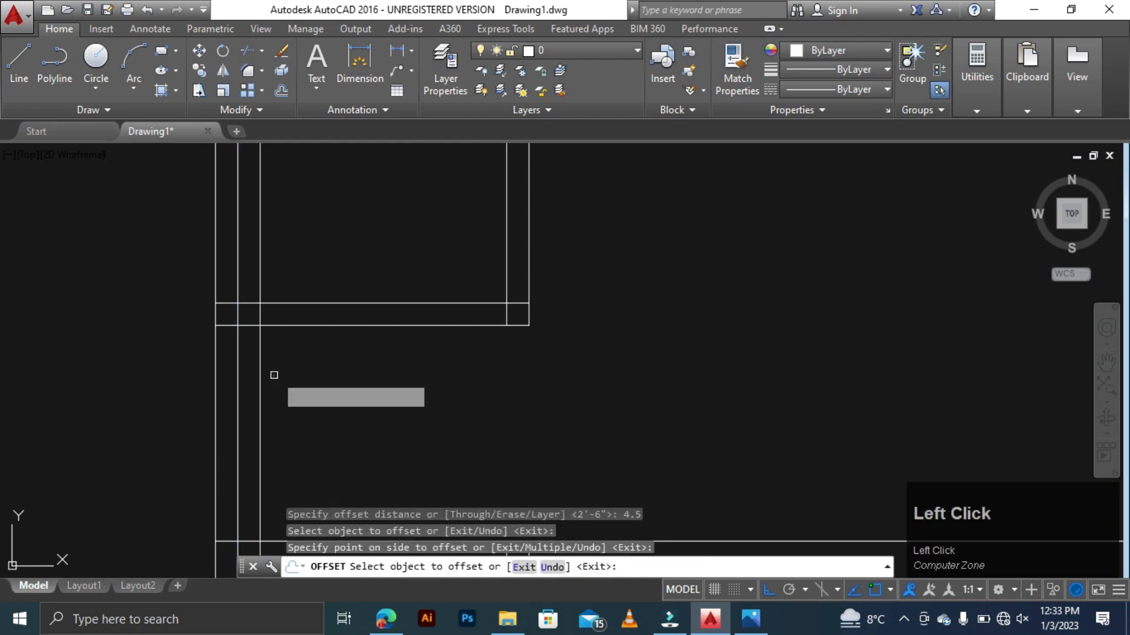
left_click(329, 383)
key("Escape")
- Offset the newly created vertical line 2'6" to the right to mark the door width
key("space")
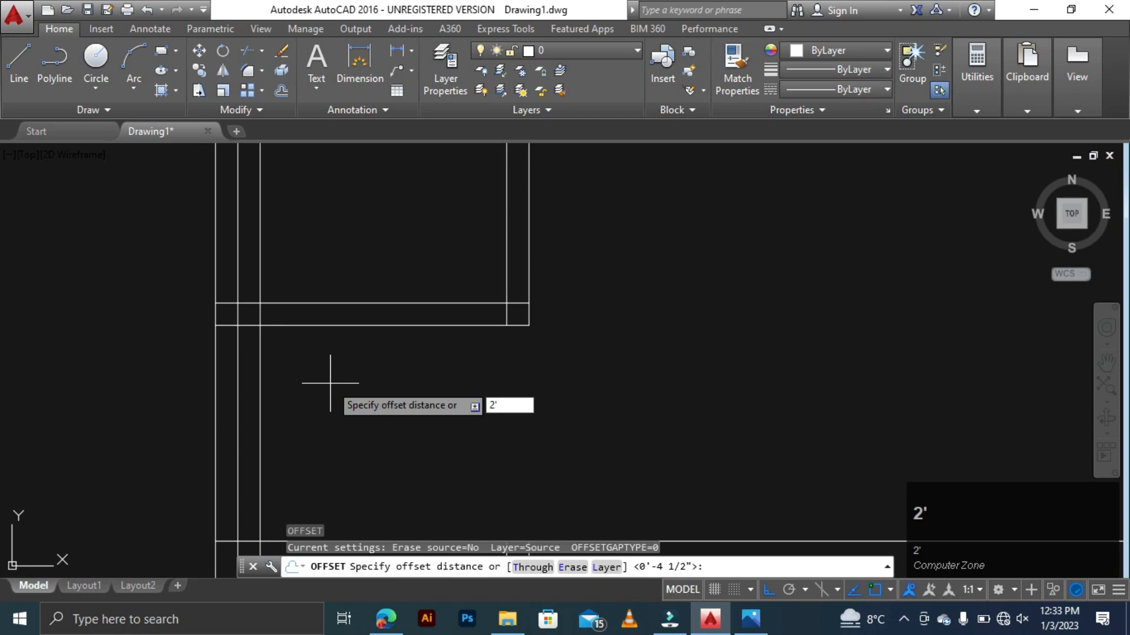
key("space")
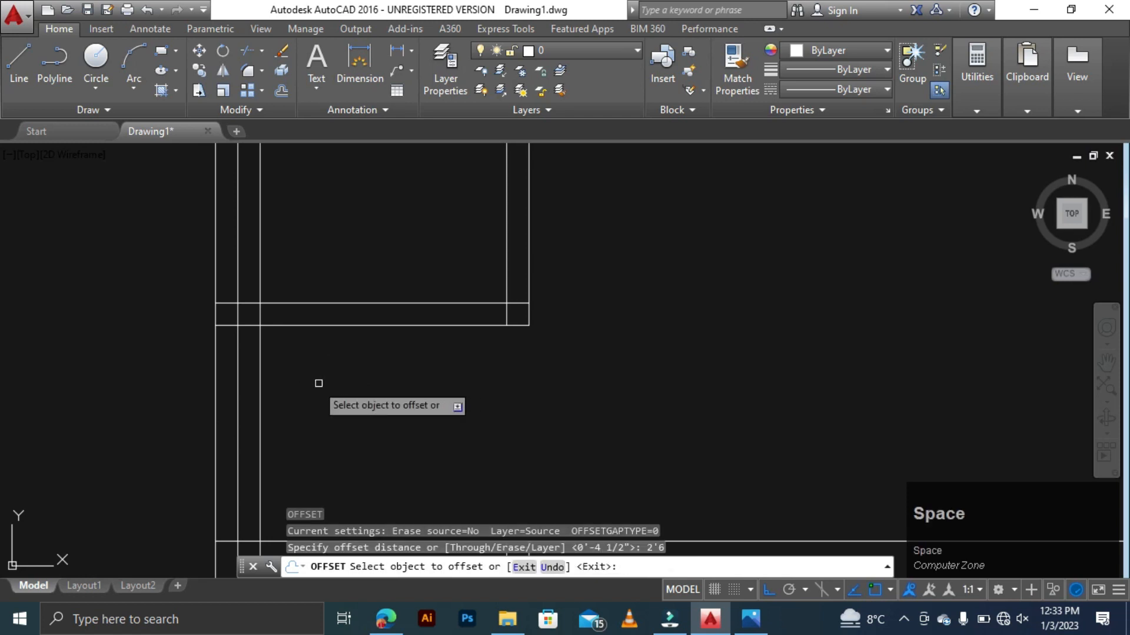
left_click(259, 396)
left_click(359, 391)
key("Escape")
key("Escape")
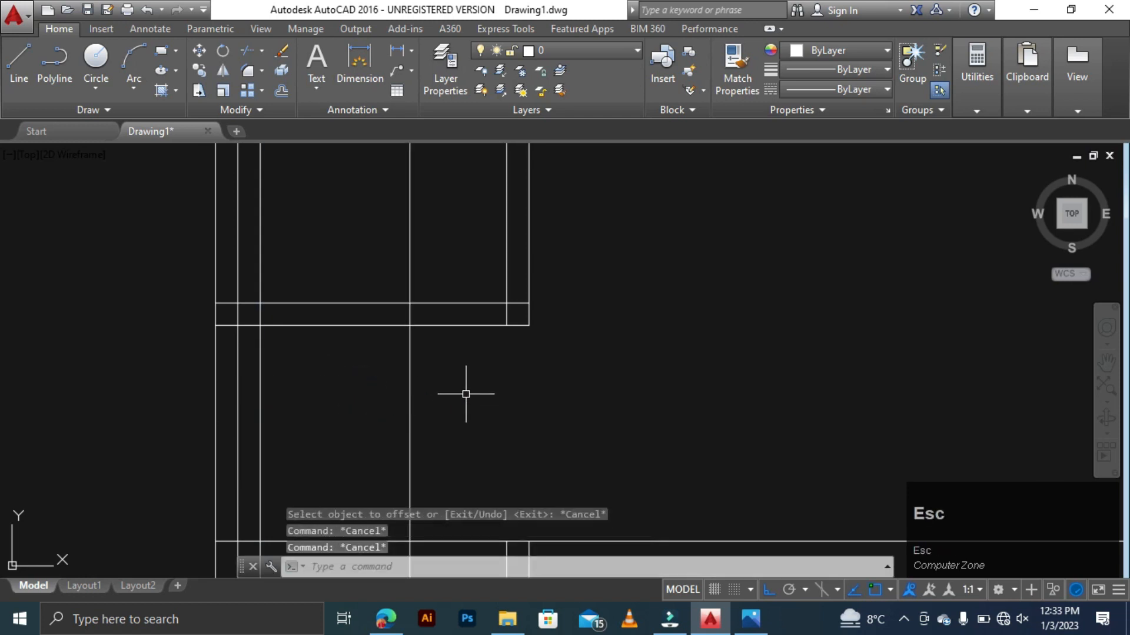
- Trim both offset lines to jambs within the short horizontal wall and cut the door opening between them
type("tr")
key("space")
key("space")
left_click(443, 371)
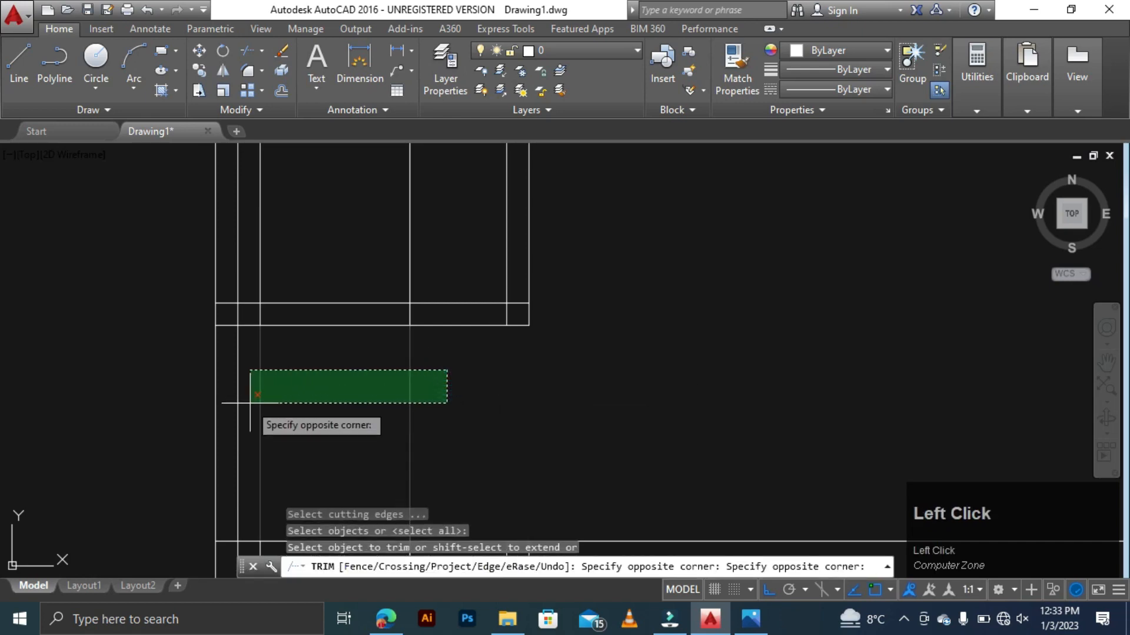
left_click(248, 405)
left_click(436, 245)
left_click(247, 270)
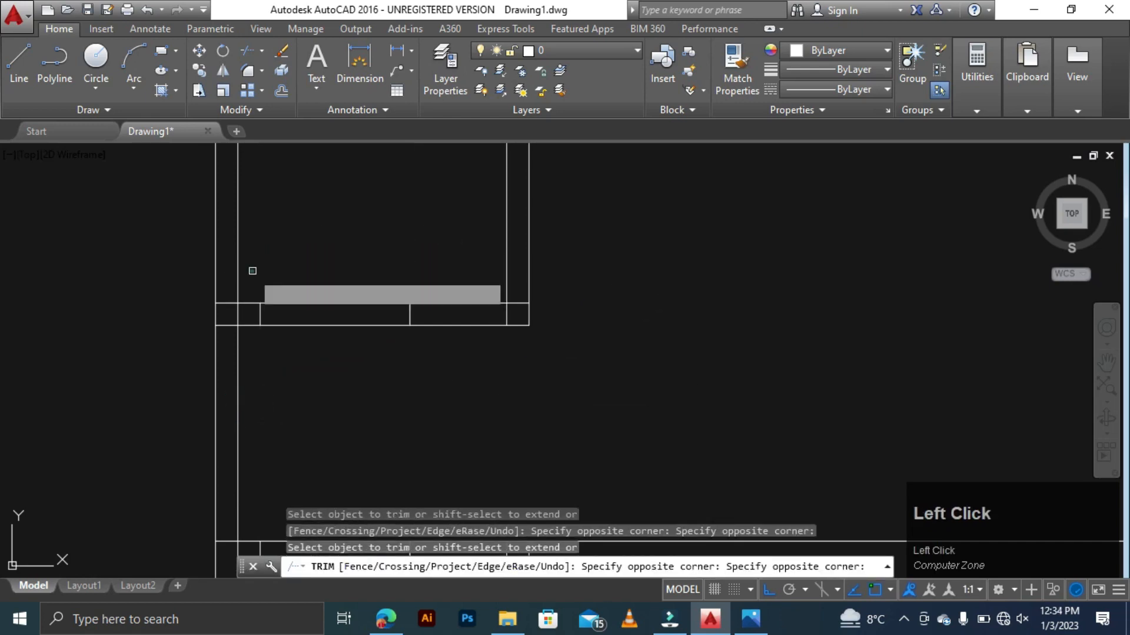
left_click(336, 268)
left_click(294, 353)
- Trim the overlapping lines where the left door jamb stub meets the lower room block's left wall
scroll(253, 314, "up", 4)
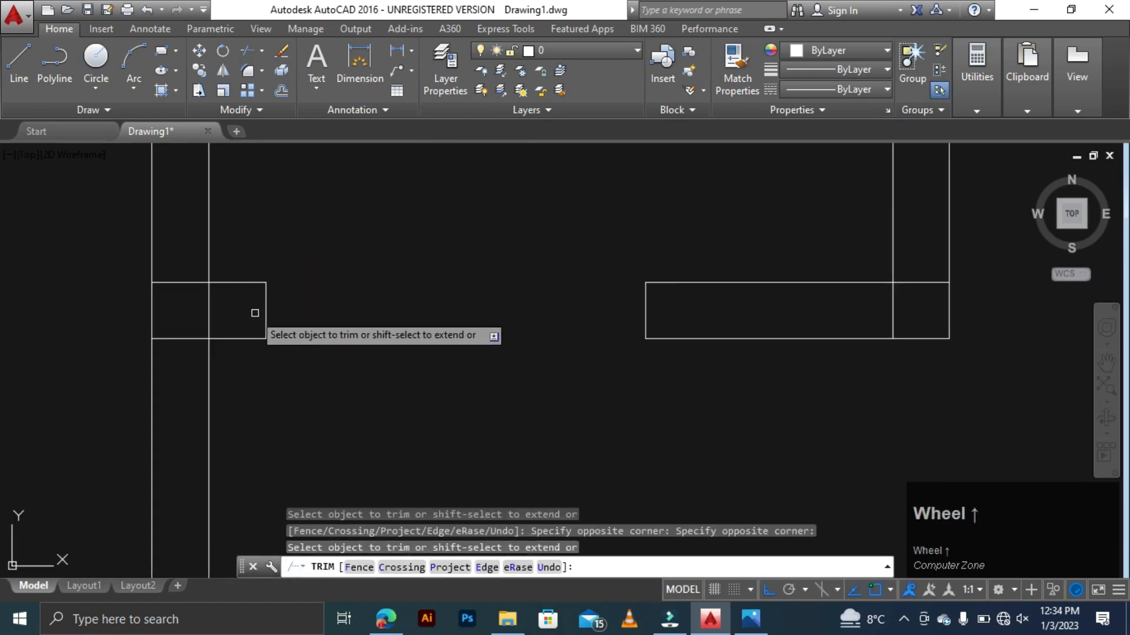
left_click(222, 310)
left_click(185, 315)
left_click(193, 259)
left_click(157, 341)
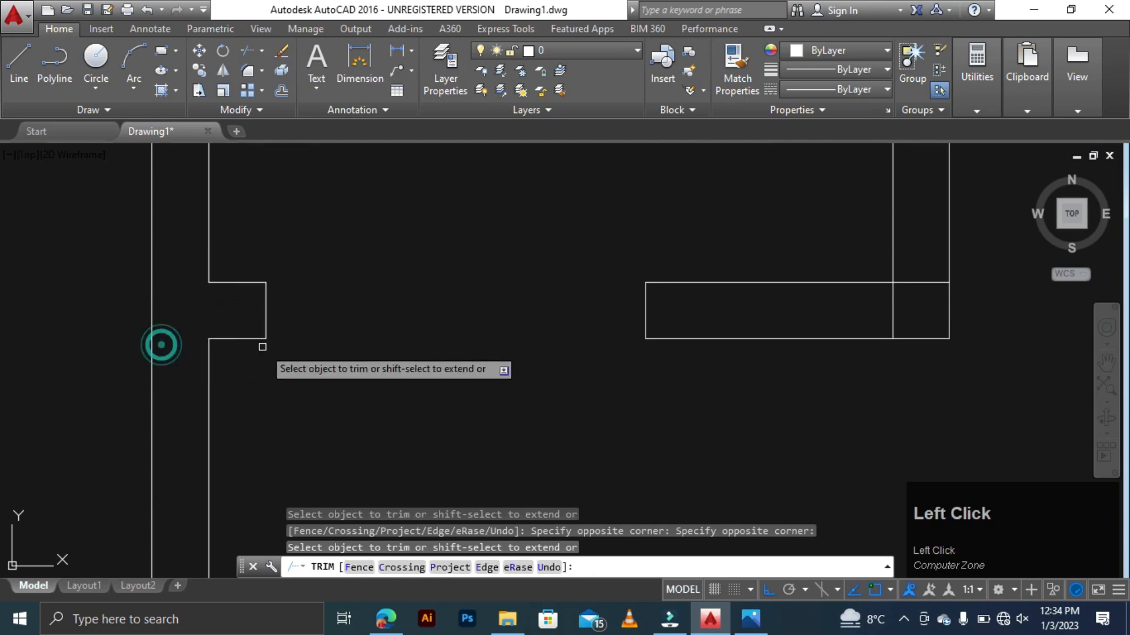
- Trim the overlapping lines at the corner where the short horizontal wall meets the vertical partition
scroll(379, 356, "down", 3)
scroll(388, 350, "up", 5)
left_click(396, 341)
left_click(418, 373)
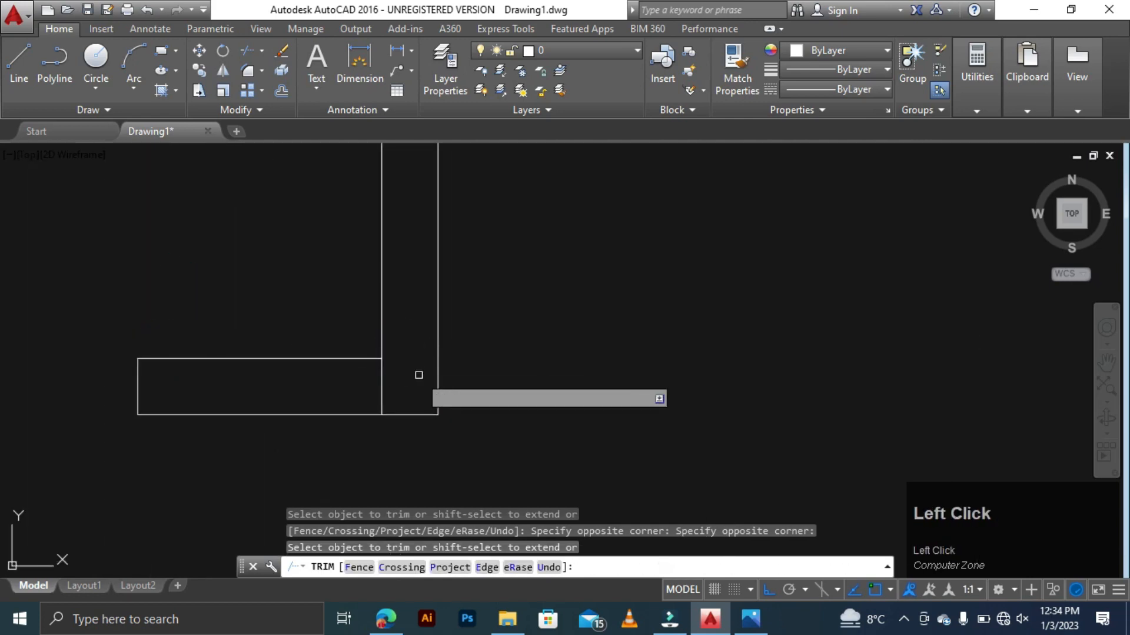
left_click(420, 373)
left_click(356, 373)
scroll(388, 382, "down", 3)
key("Escape")
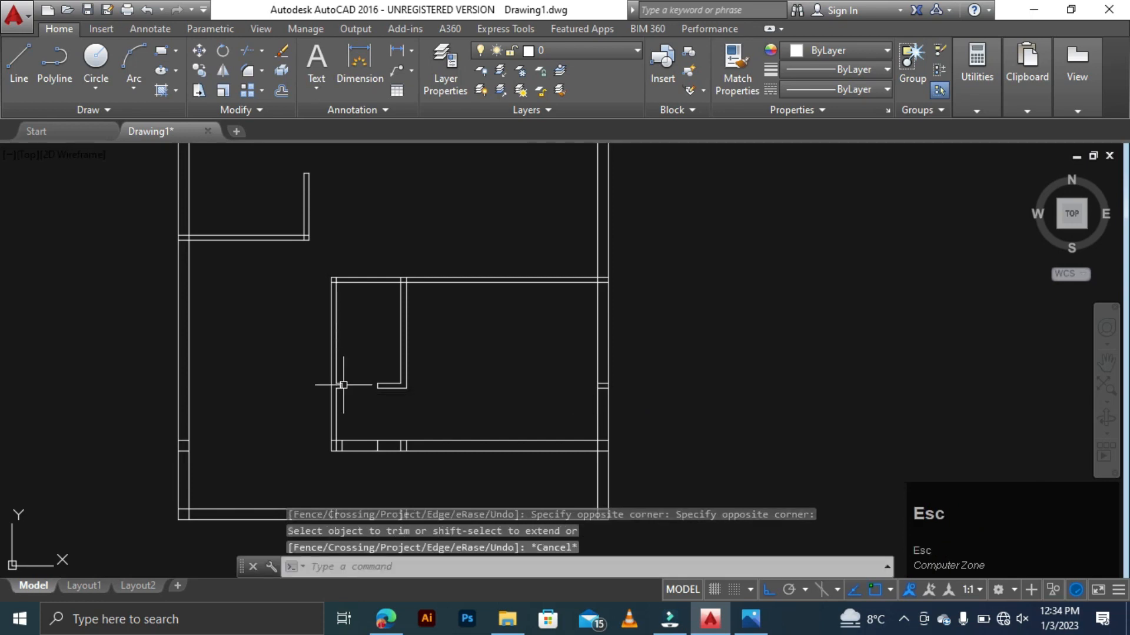
- Draw the door leaf from the left jamb's midpoint: a 1.5" horizontal stub, continued by a 3' vertical line going up
scroll(346, 373, "up", 3)
scroll(346, 373, "up", 2)
key("Escape")
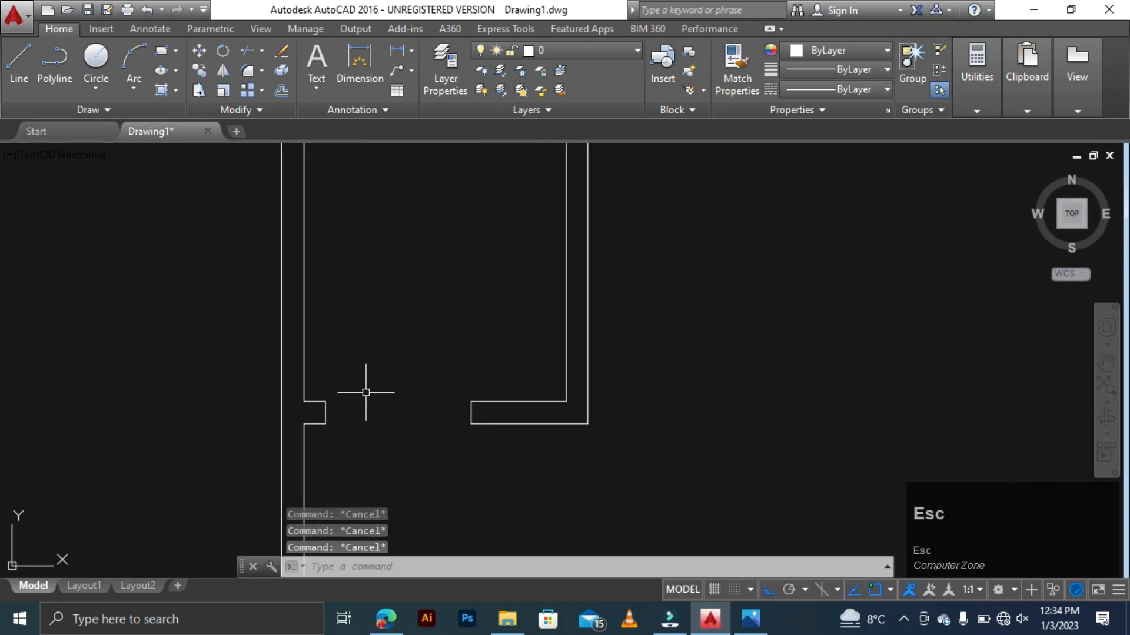
key("space")
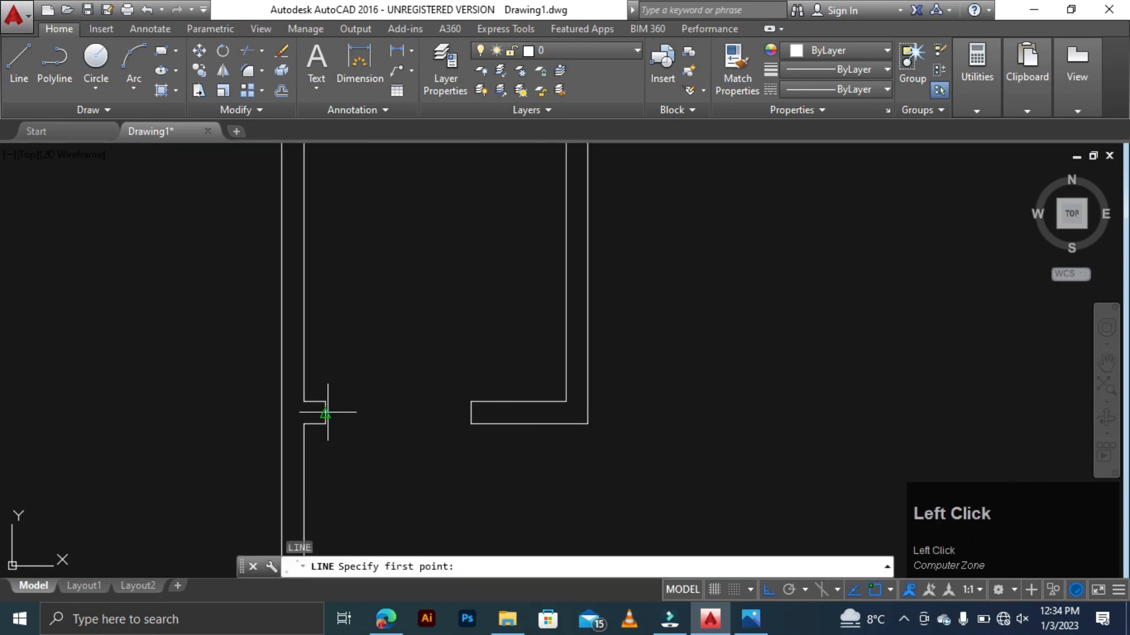
left_click(327, 413)
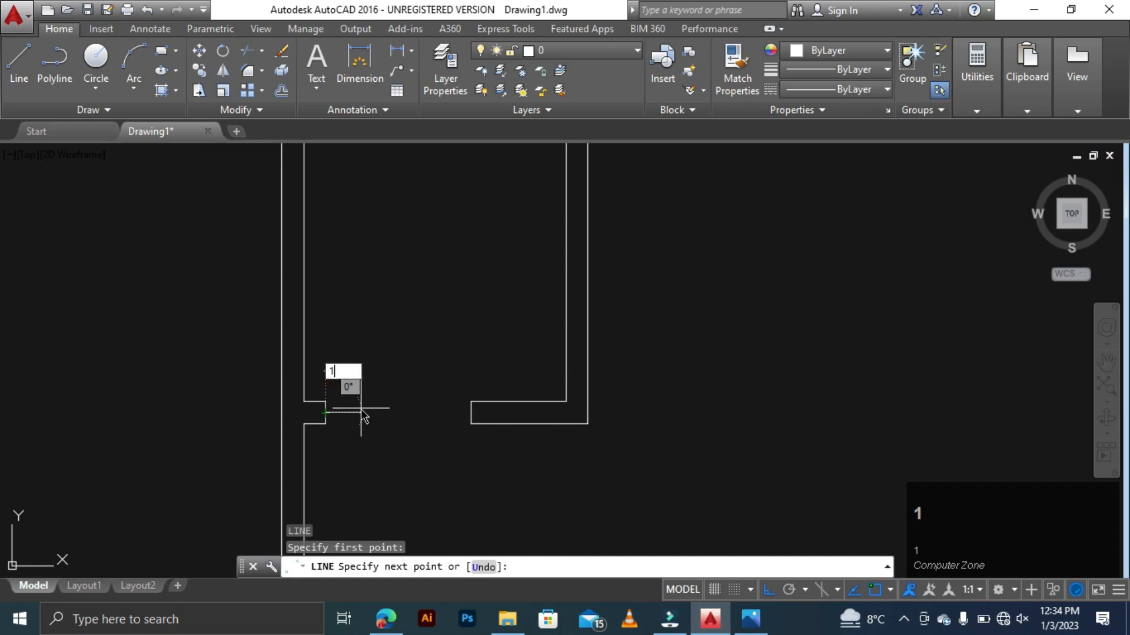
key("Return")
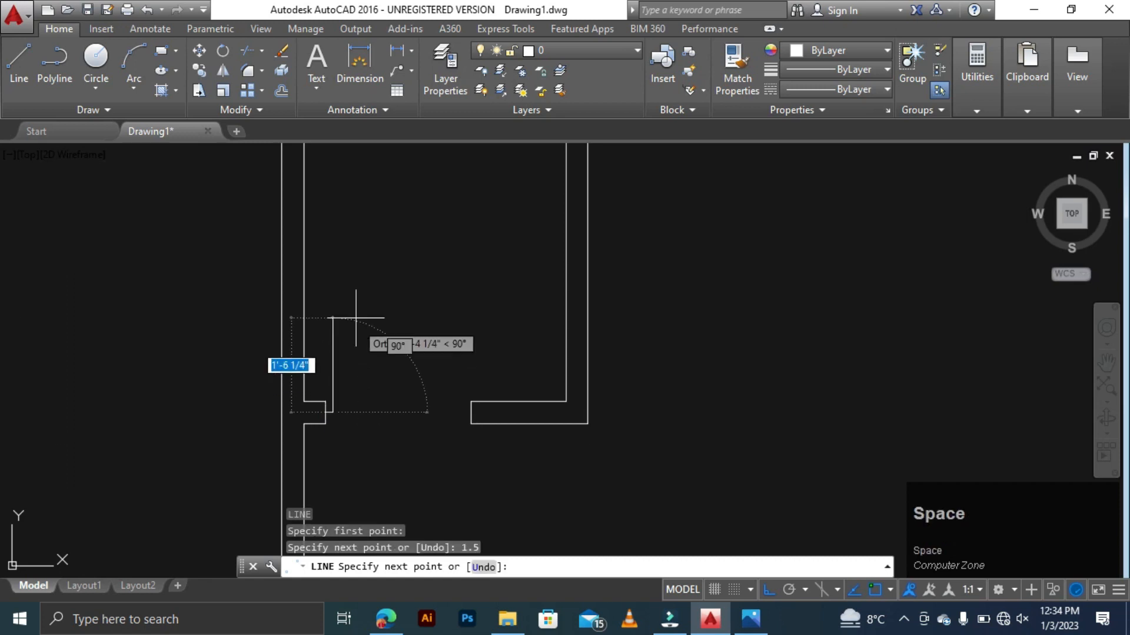
type("3")
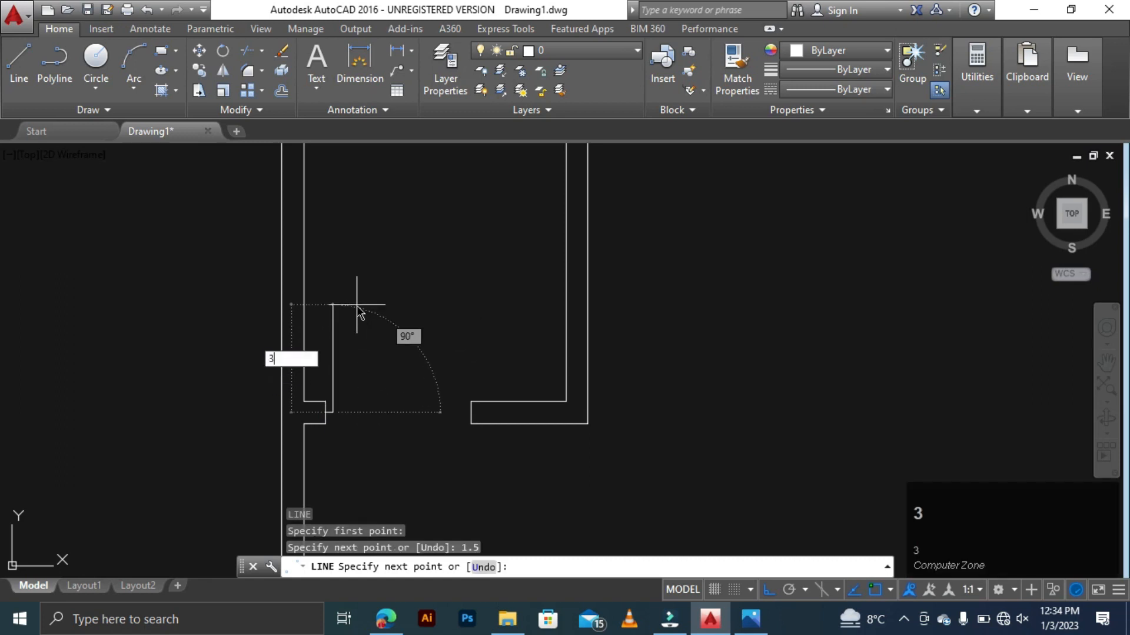
key("space")
key("Escape")
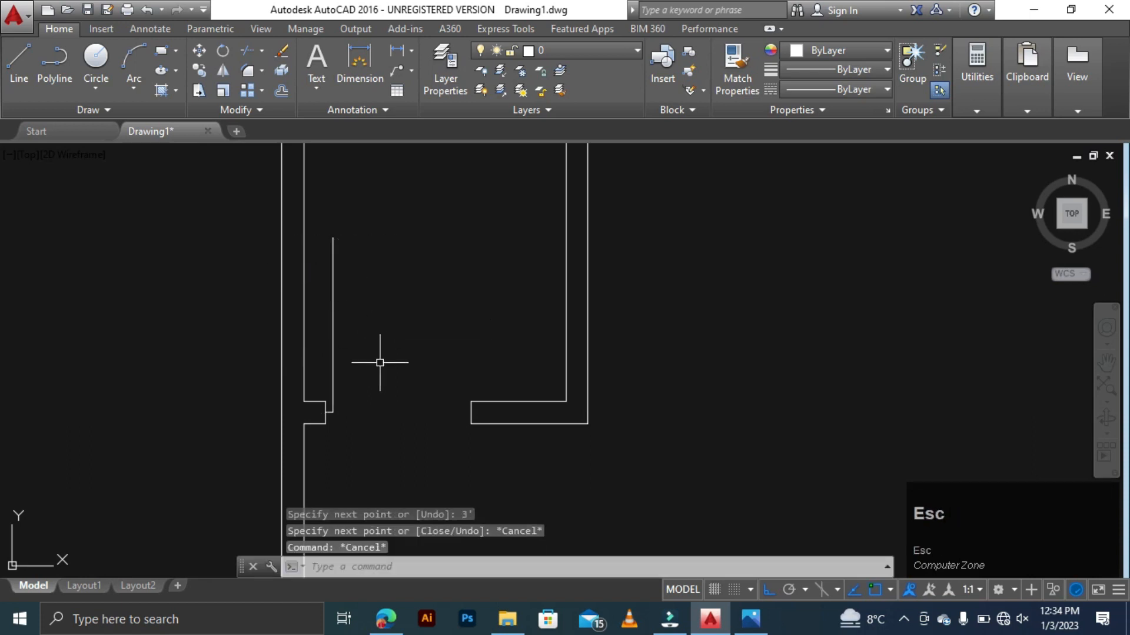
- Draw a 1.5" horizontal stub leftward from the midpoint of the right jamb into the door opening
key("space")
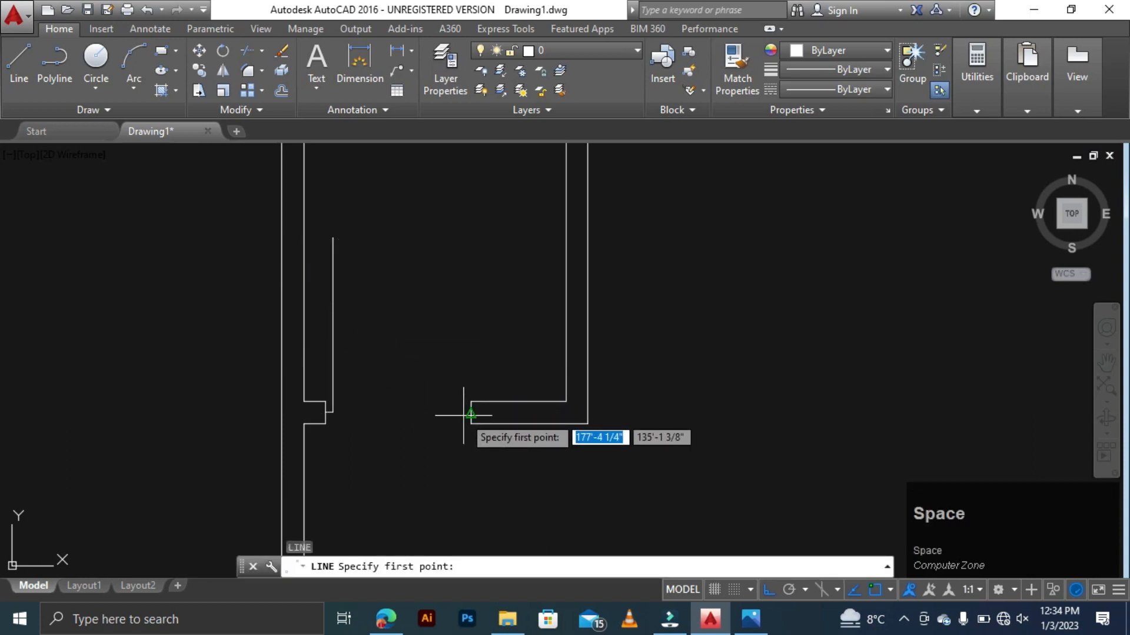
left_click(471, 413)
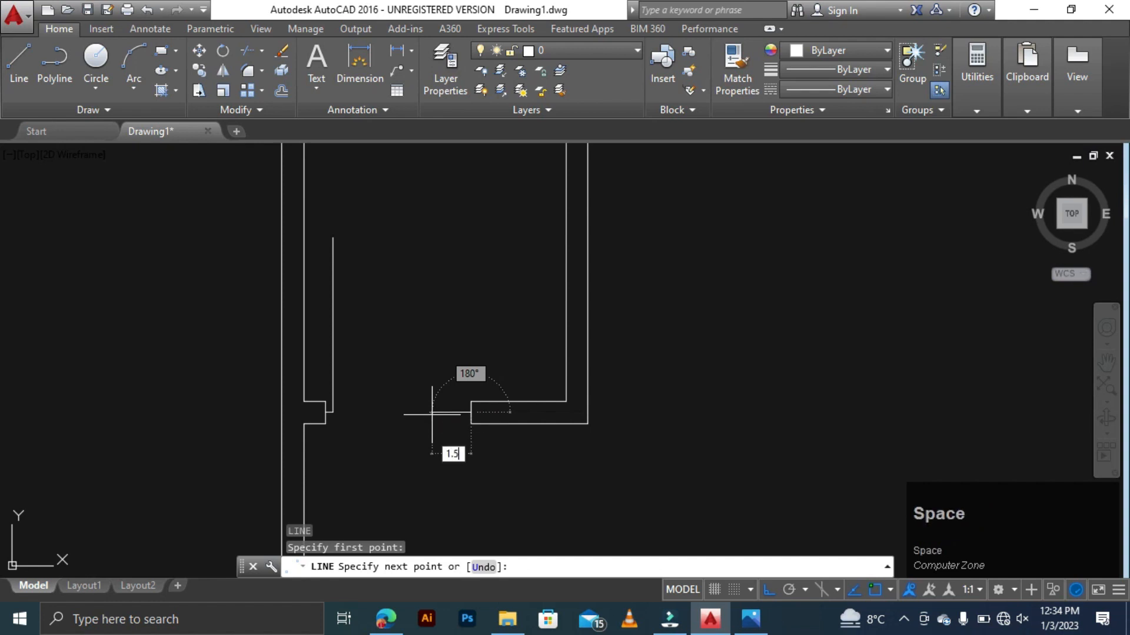
key("space")
key("Escape")
key("Escape")
key("Escape")
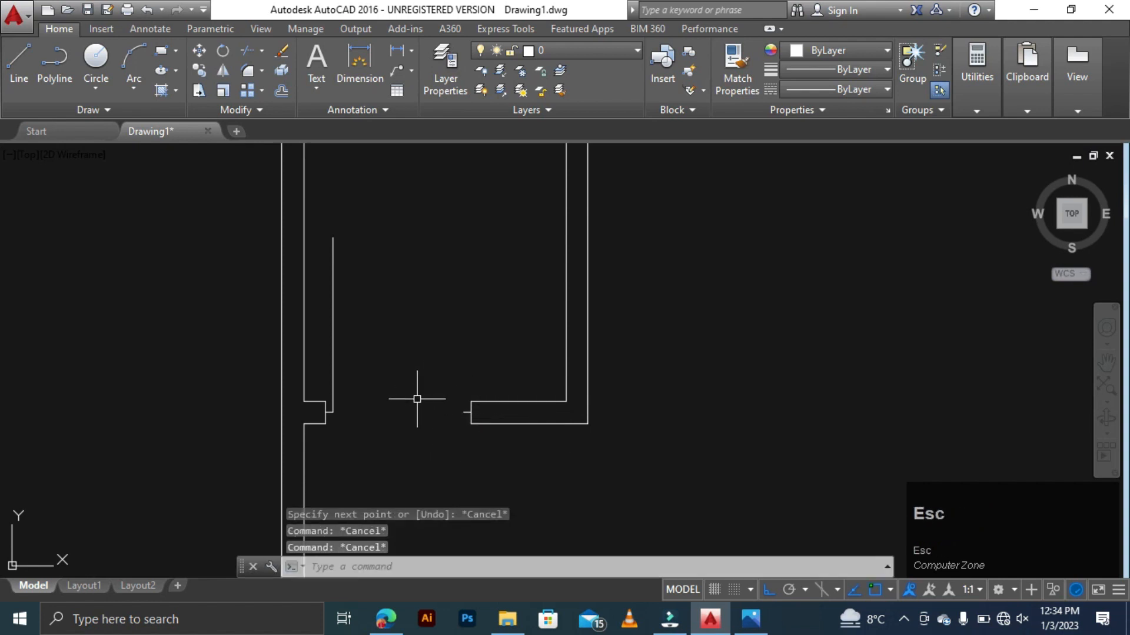
- Draw a circle centred at the foot of the door leaf with its radius reaching the end of the right jamb stub
key("space")
scroll(378, 398, "up", 3)
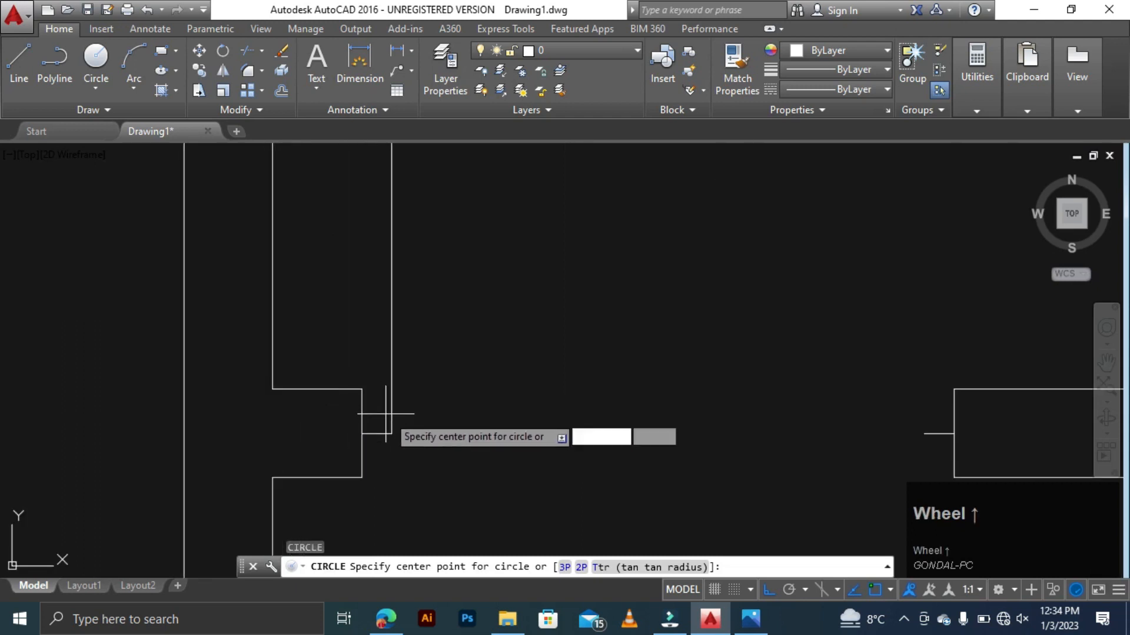
left_click(390, 434)
scroll(479, 451, "down", 2)
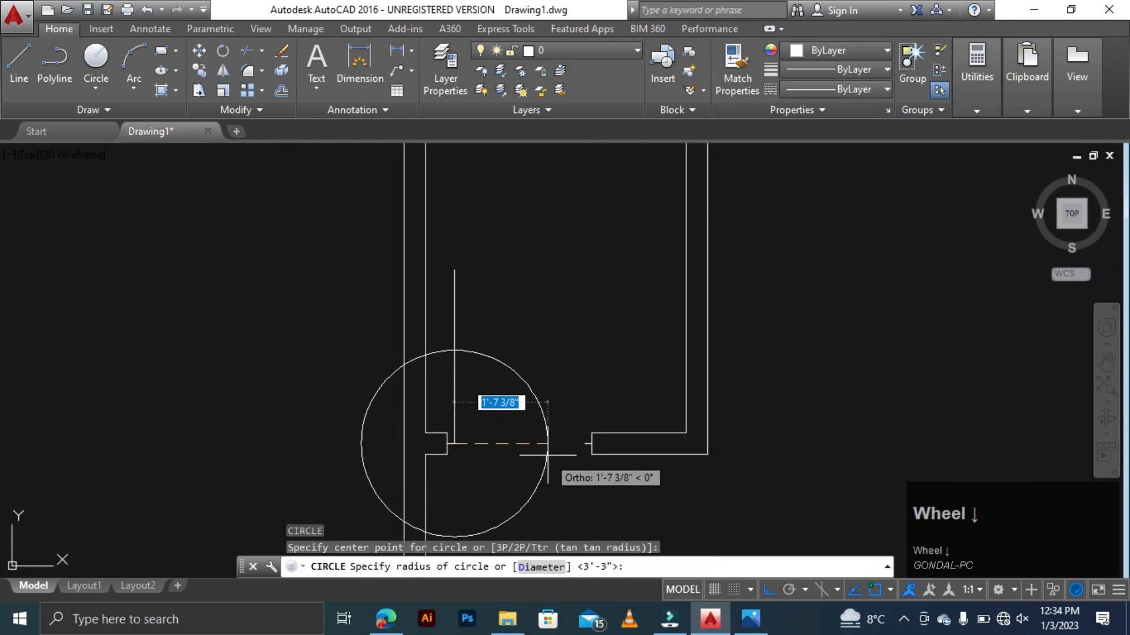
scroll(538, 461, "up", 3)
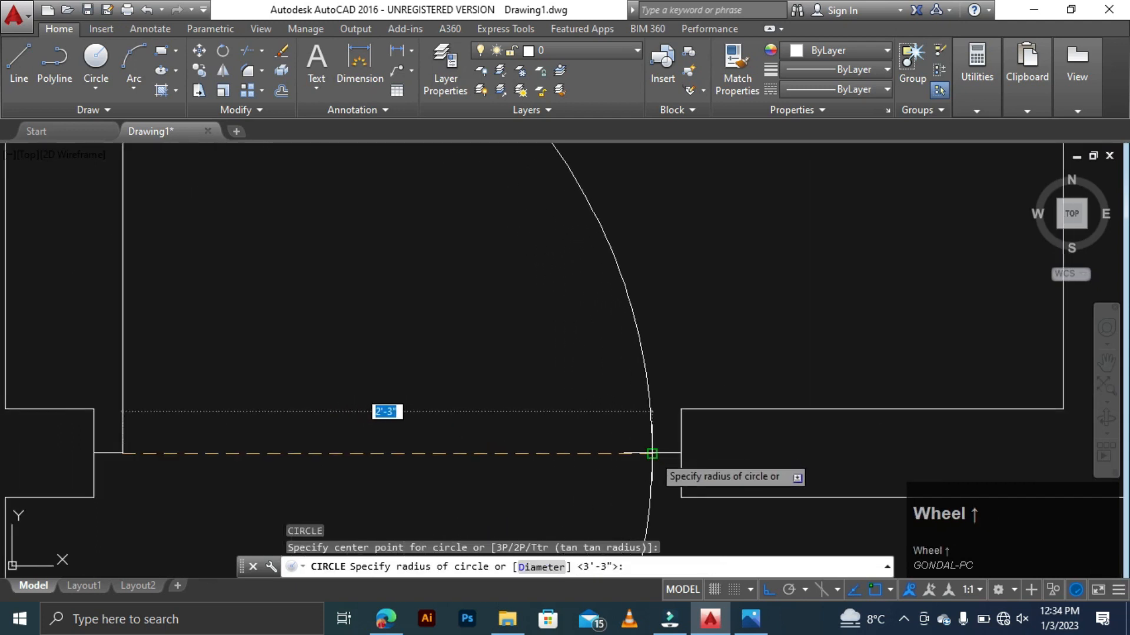
left_click(651, 454)
scroll(626, 478, "down", 2)
scroll(626, 478, "down", 2)
key("Escape")
key("Escape")
key("Escape")
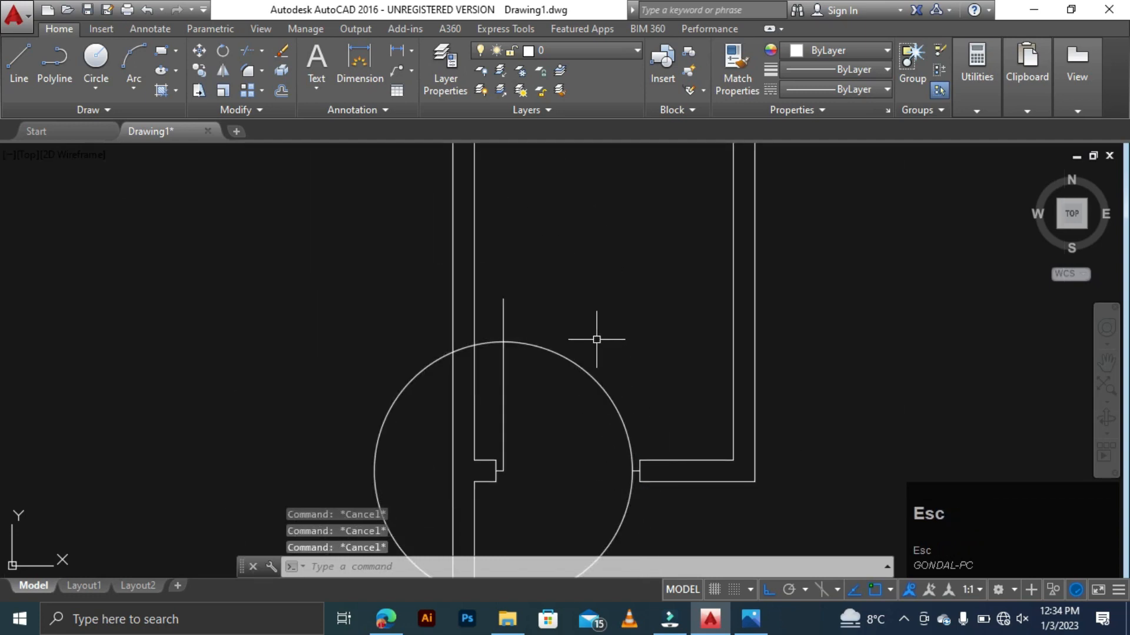
- Trim the circle between the left wall and the door leaf, and cut off the leaf's excess above the circle
key("space")
key("space")
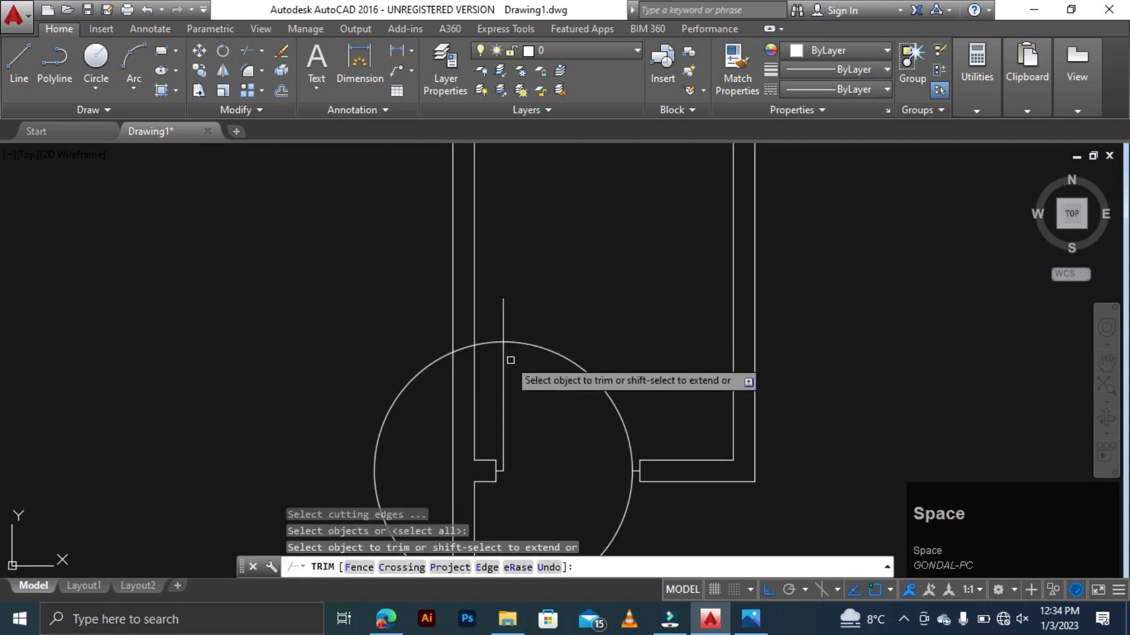
scroll(484, 315, "up", 3)
left_click(472, 306)
left_click(414, 340)
left_click(535, 302)
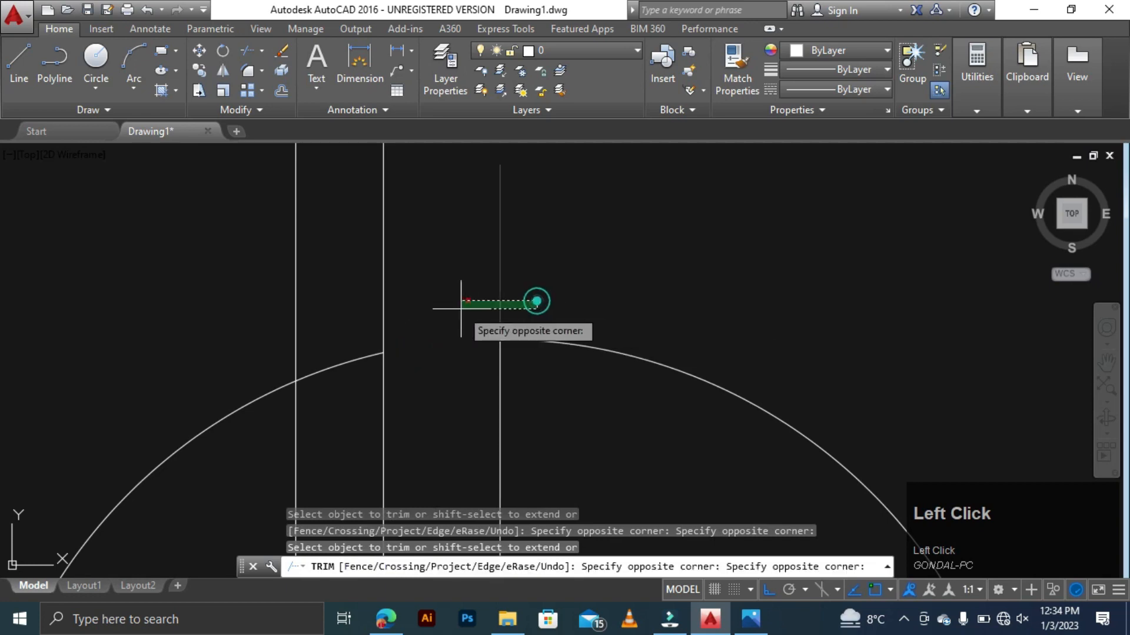
left_click(459, 308)
- Trim the circle below the door opening and delete the leftover arc crossing the left wall, leaving only the quarter swing
scroll(482, 289, "down", 6)
scroll(561, 376, "up", 4)
left_click(560, 421)
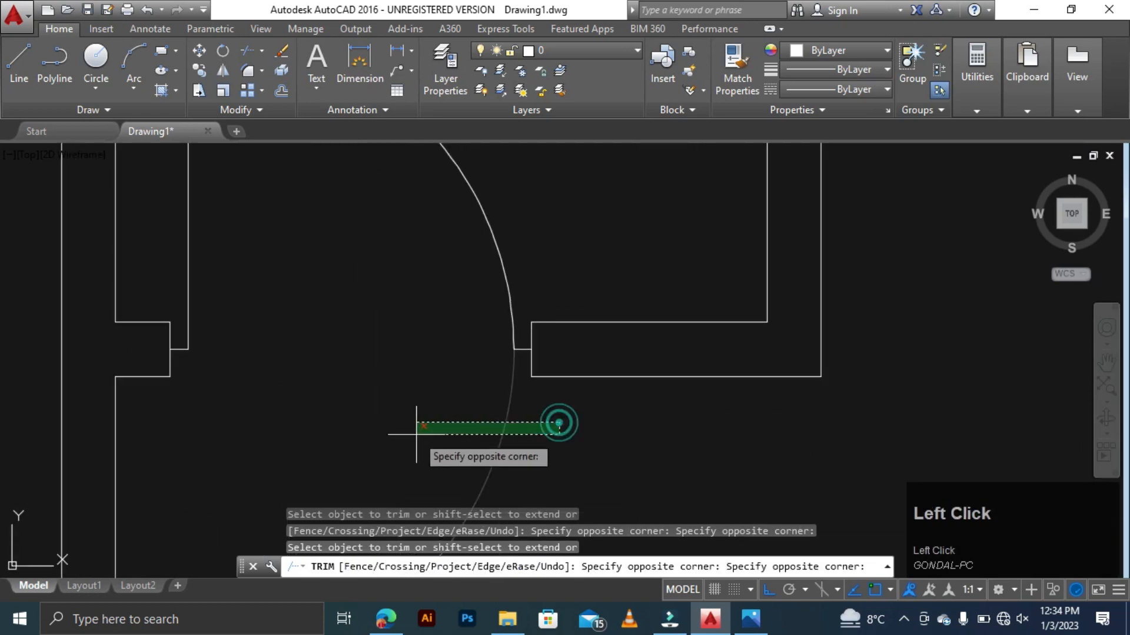
left_click(400, 425)
scroll(411, 433, "down", 4)
key("Escape")
left_click(324, 375)
key("Escape")
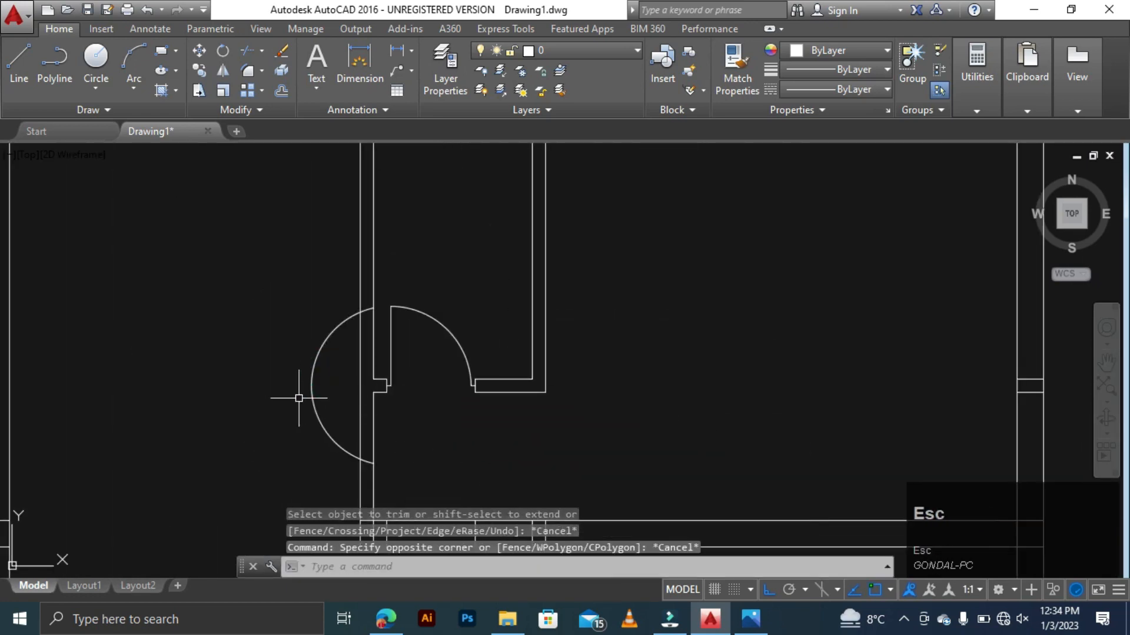
left_click(313, 377)
key("Delete")
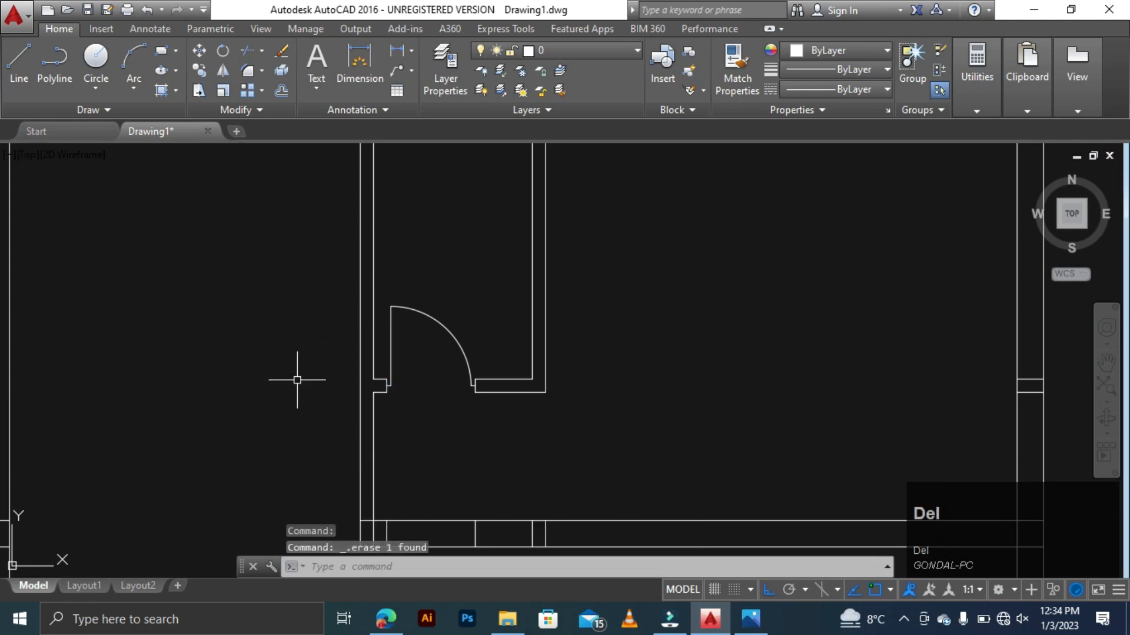
- Trim the overlapping line where the upper-left room's lower partition wall meets the outer left wall
scroll(298, 383, "down", 5)
scroll(364, 377, "up", 2)
scroll(384, 381, "down", 1)
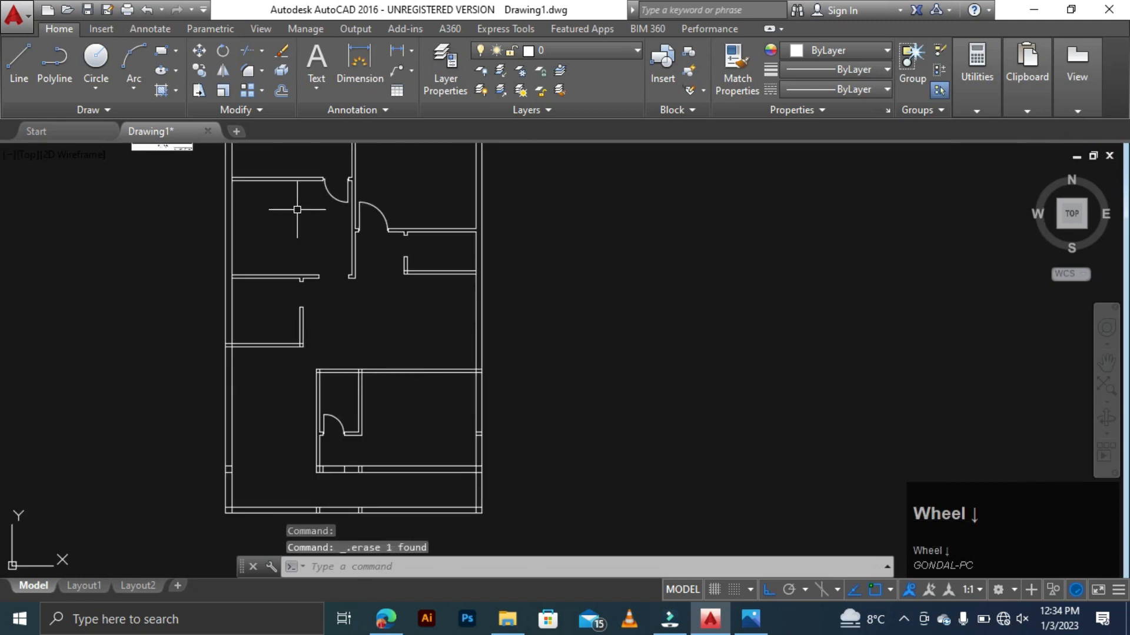
scroll(321, 289, "down", 5)
scroll(285, 246, "up", 6)
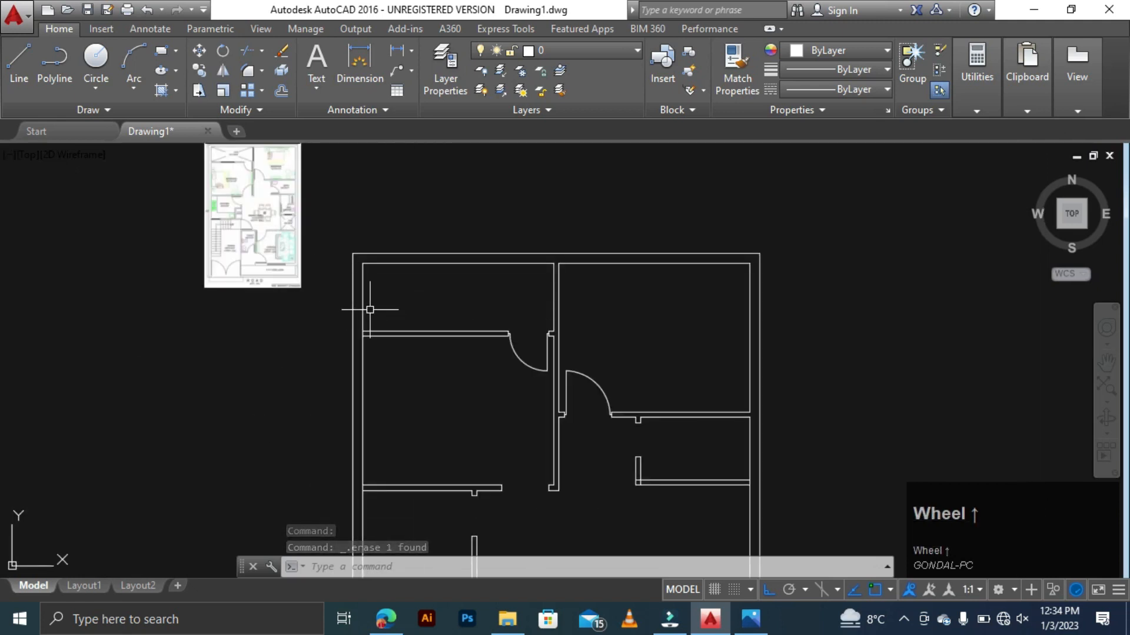
scroll(398, 313, "up", 4)
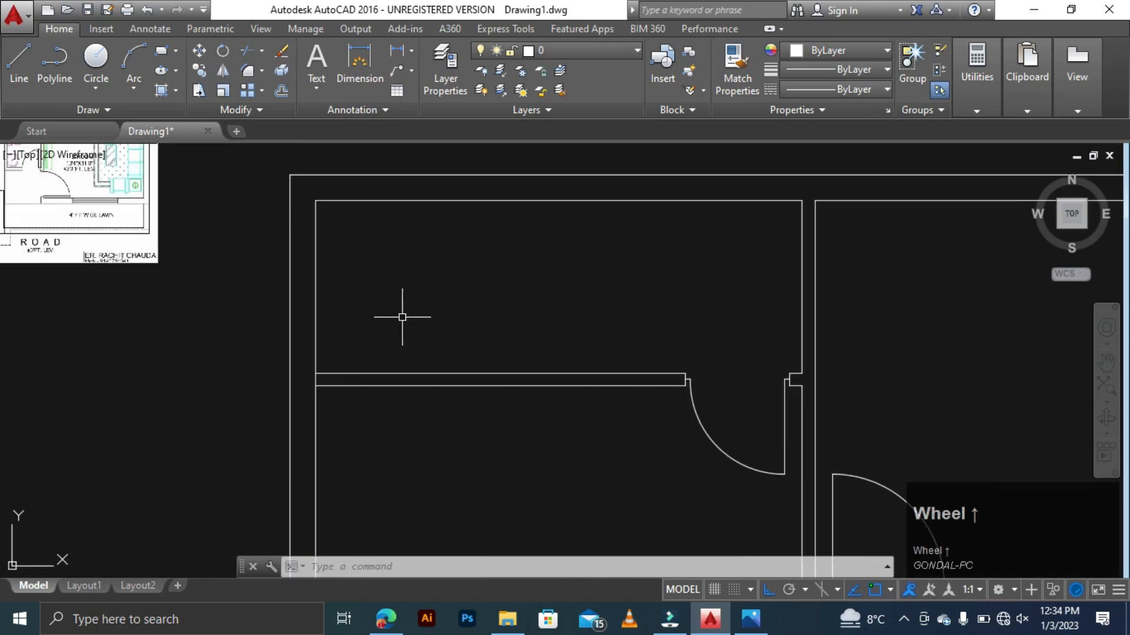
key("Escape")
key("Escape")
key("Escape")
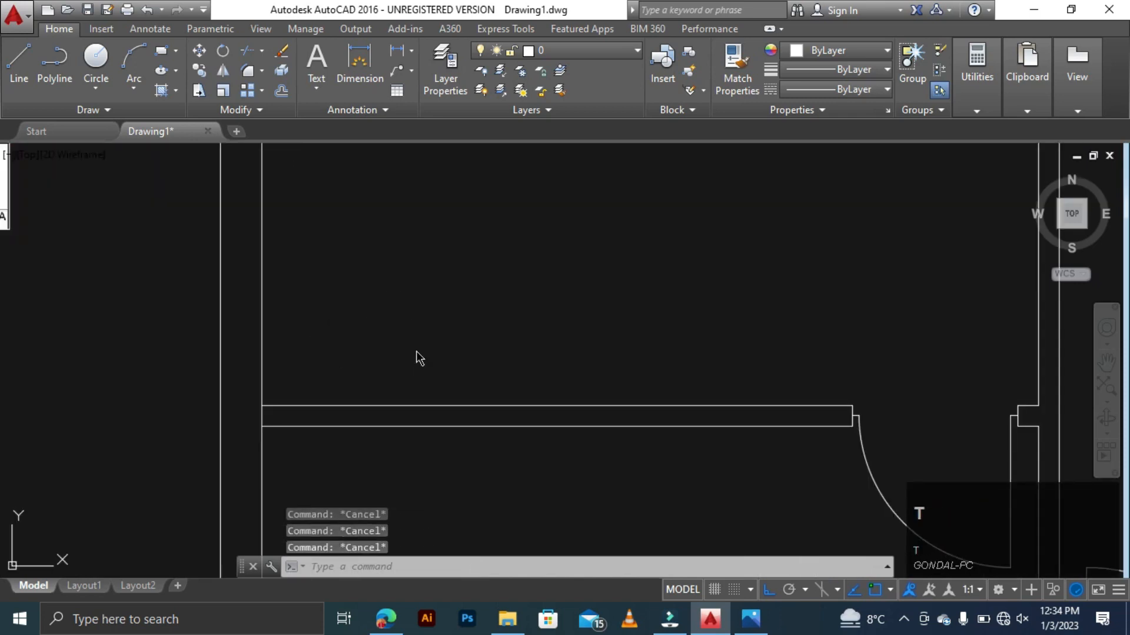
type("tr")
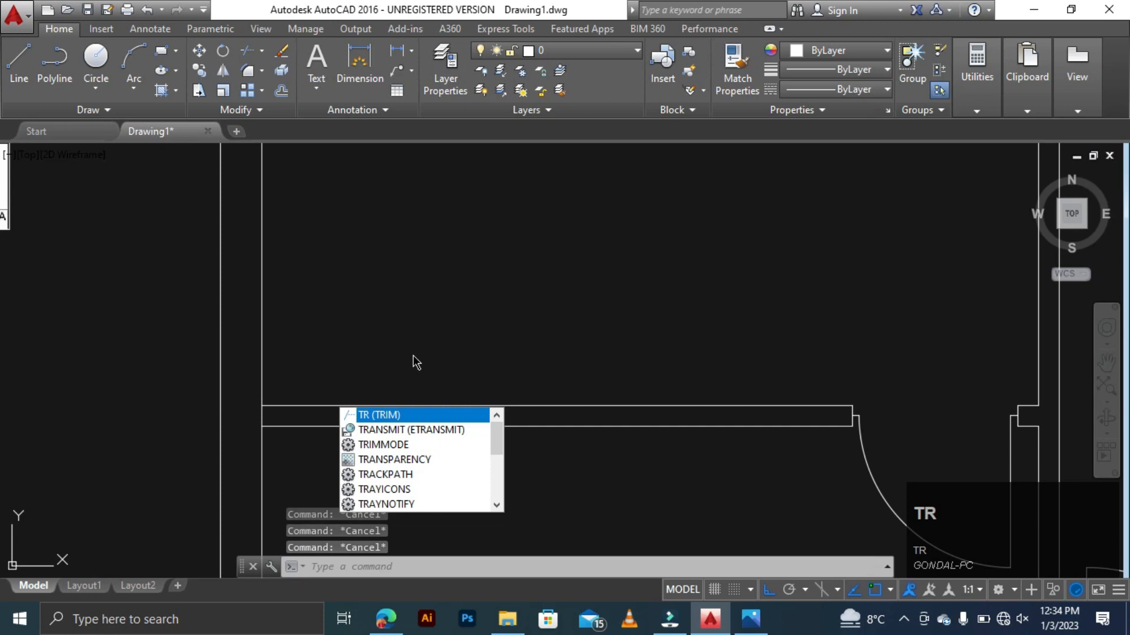
key("space")
key("space")
scroll(243, 410, "up", 6)
left_click(372, 413)
left_click(289, 450)
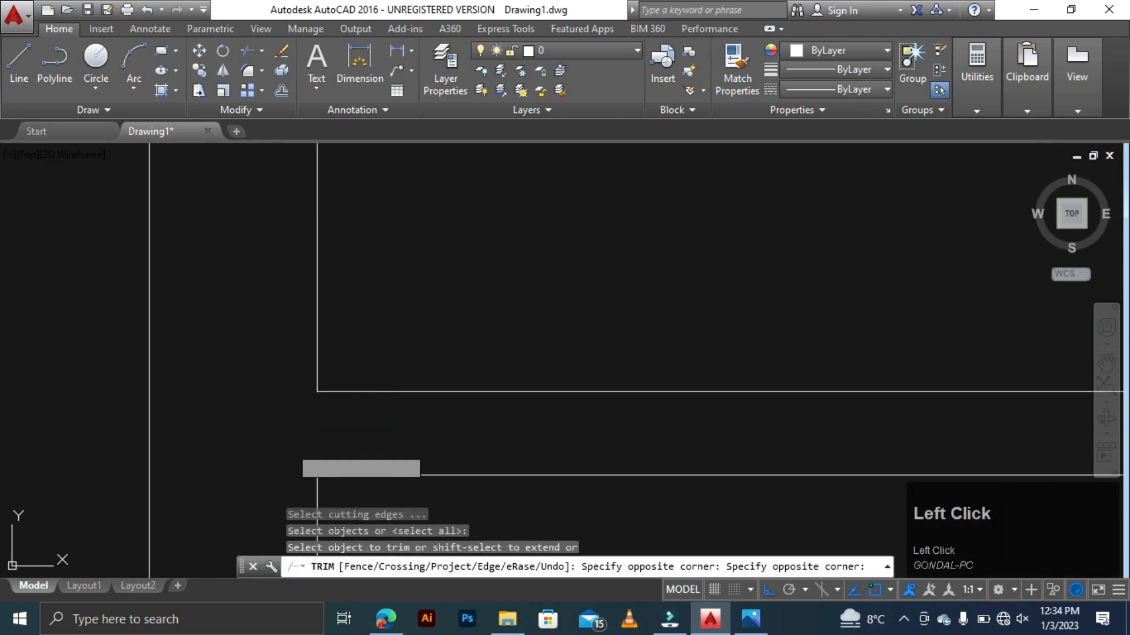
scroll(290, 449, "down", 6)
key("Escape")
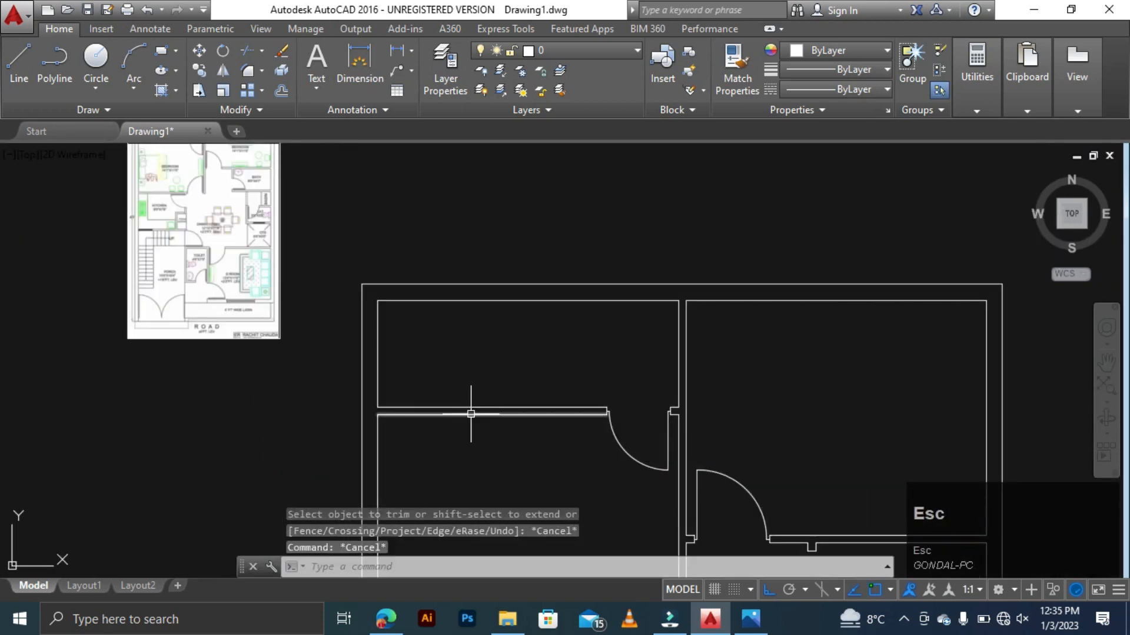
- Draw a short vertical line across the upper-left room's lower partition wall, between the midpoints of its two lines
scroll(371, 321, "down", 2)
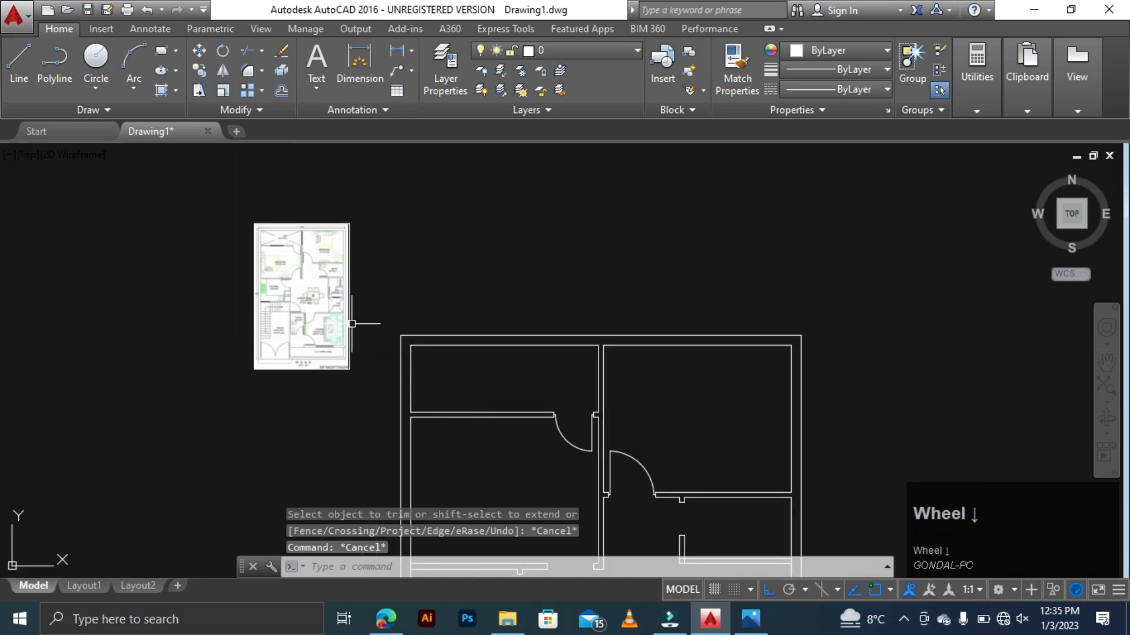
scroll(318, 261, "up", 5)
scroll(356, 316, "down", 4)
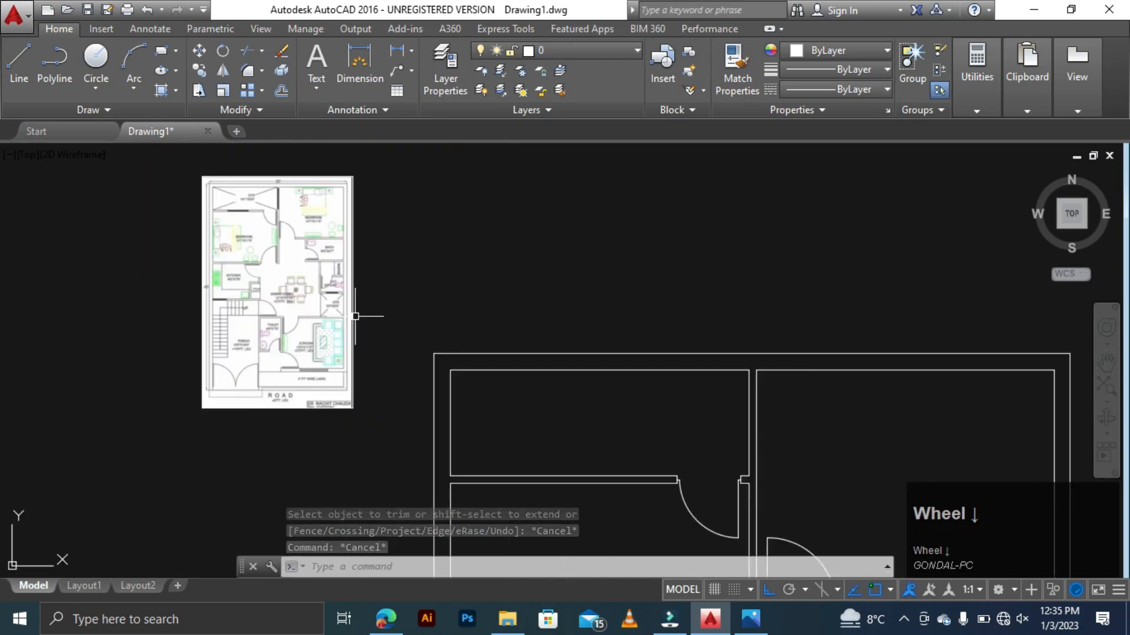
scroll(529, 479, "down", 2)
key("Escape")
scroll(534, 469, "up", 4)
key("Escape")
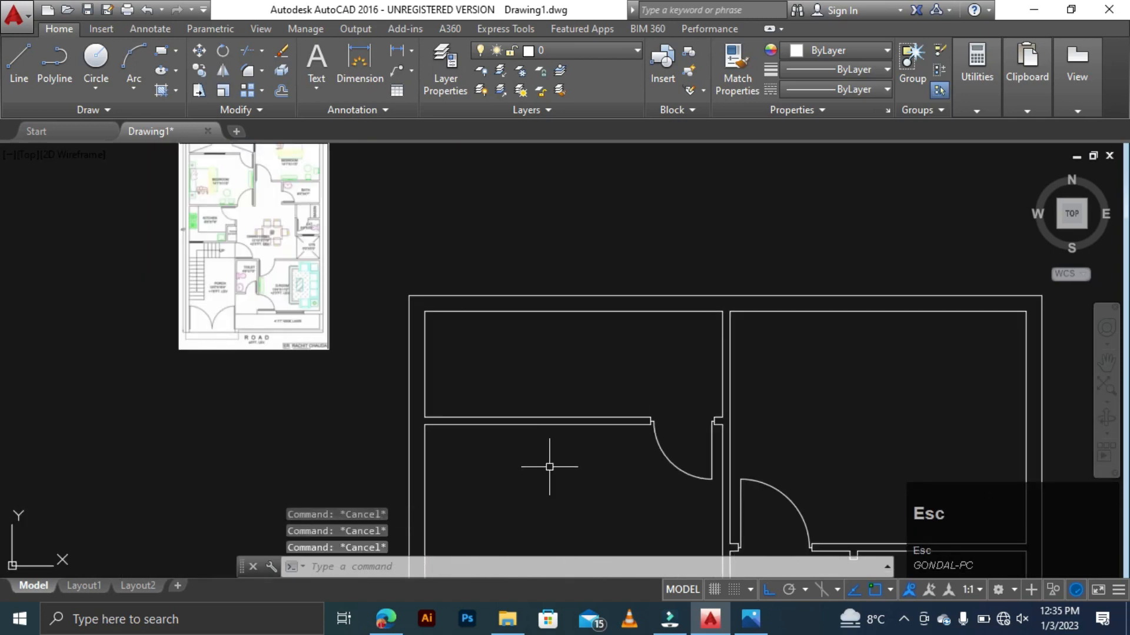
key("space")
scroll(535, 462, "up", 4)
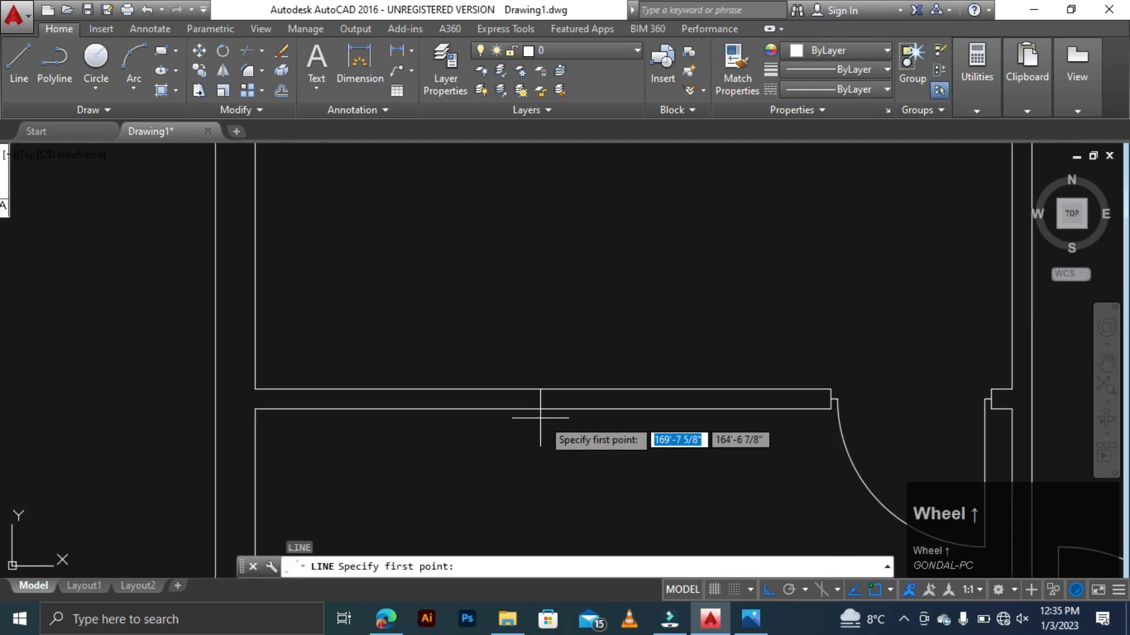
left_click(542, 409)
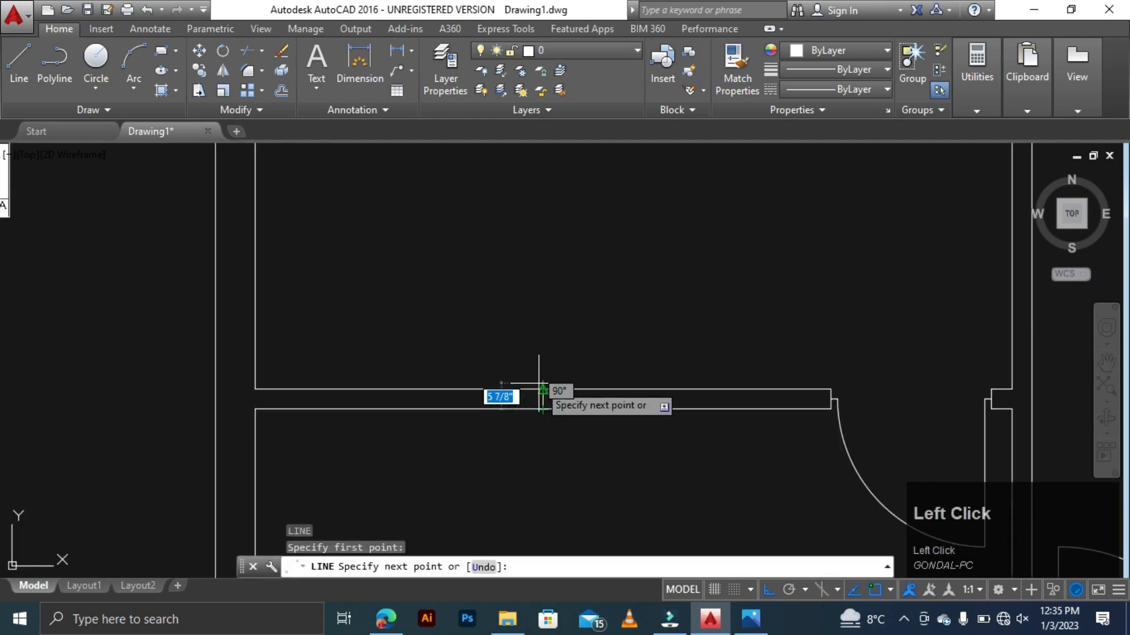
left_click(540, 388)
key("Escape")
key("Escape")
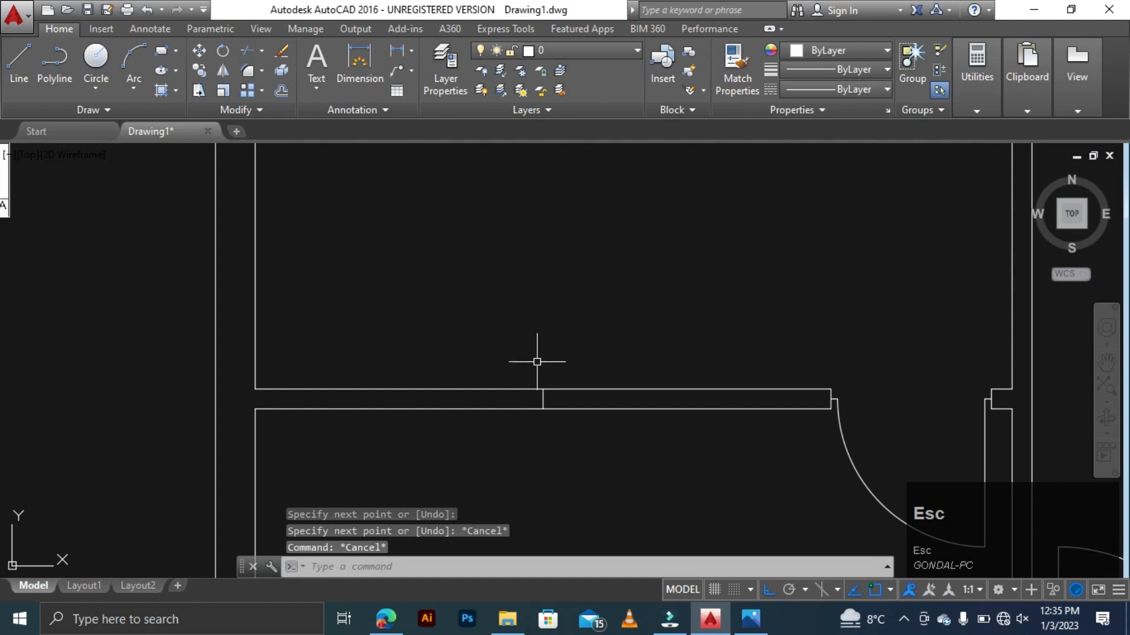
- Offset the short vertical line in the upper-left room's lower partition wall by 2'6 to both sides
key("space")
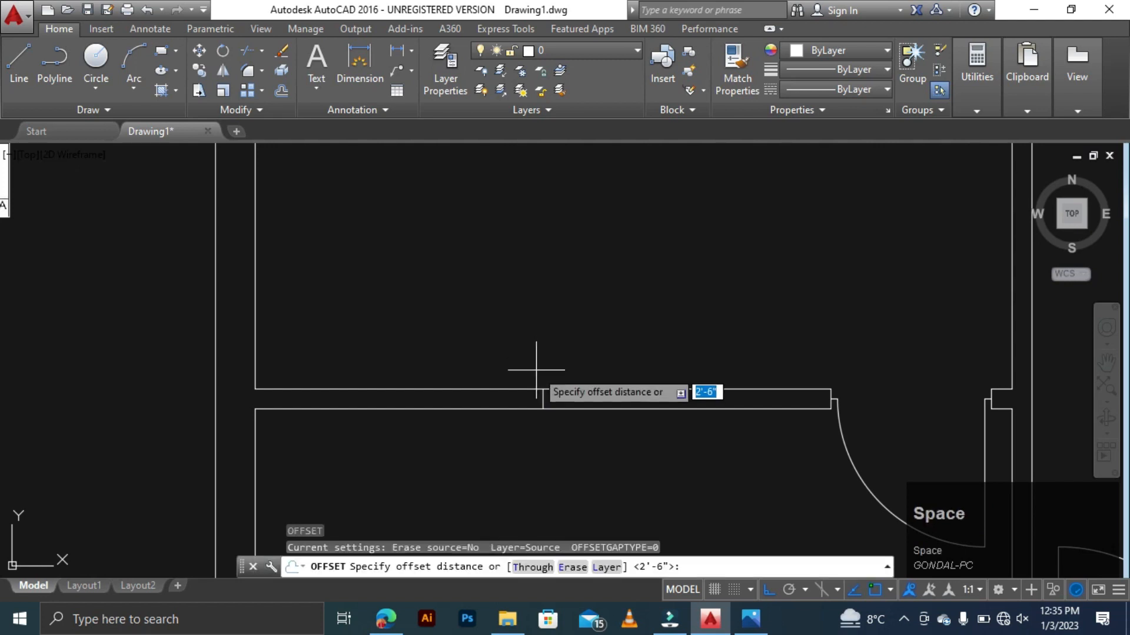
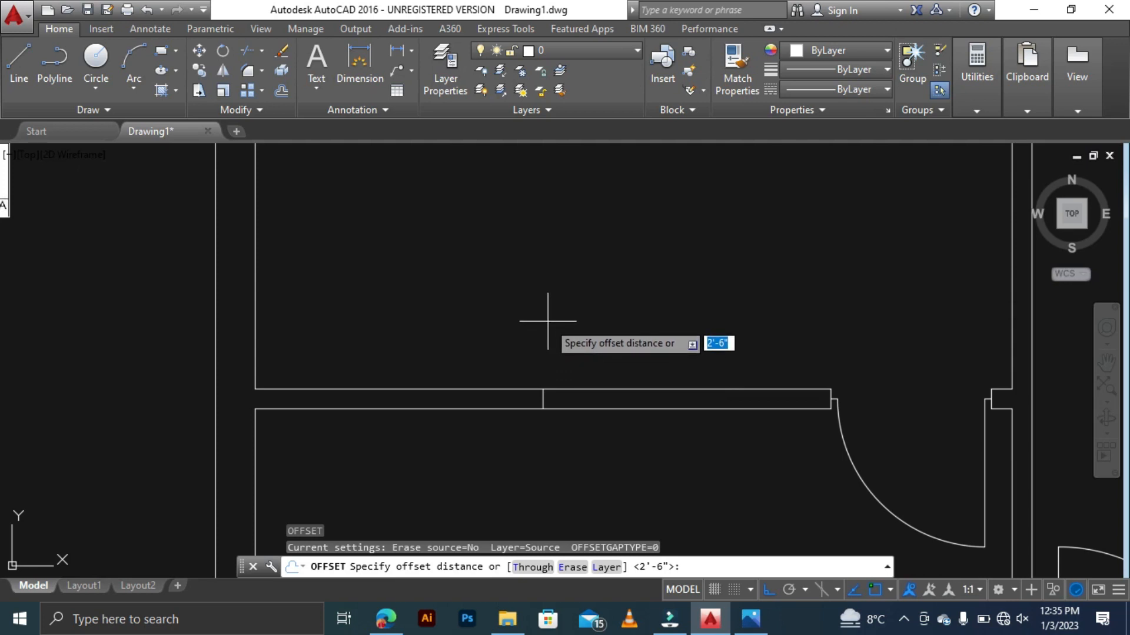
type("2")
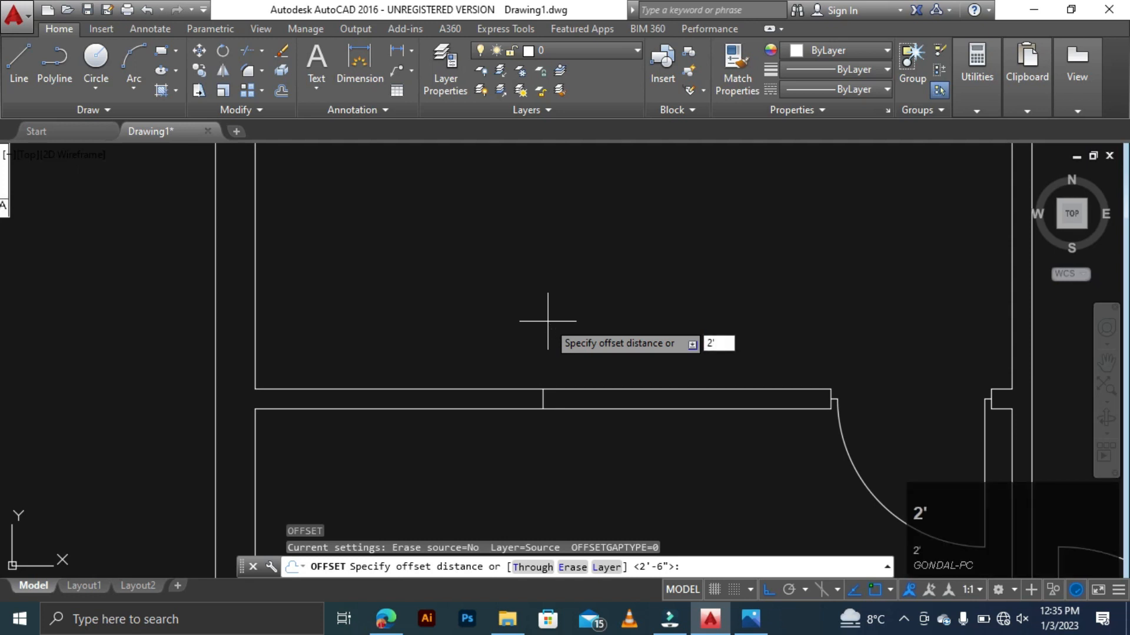
key("space")
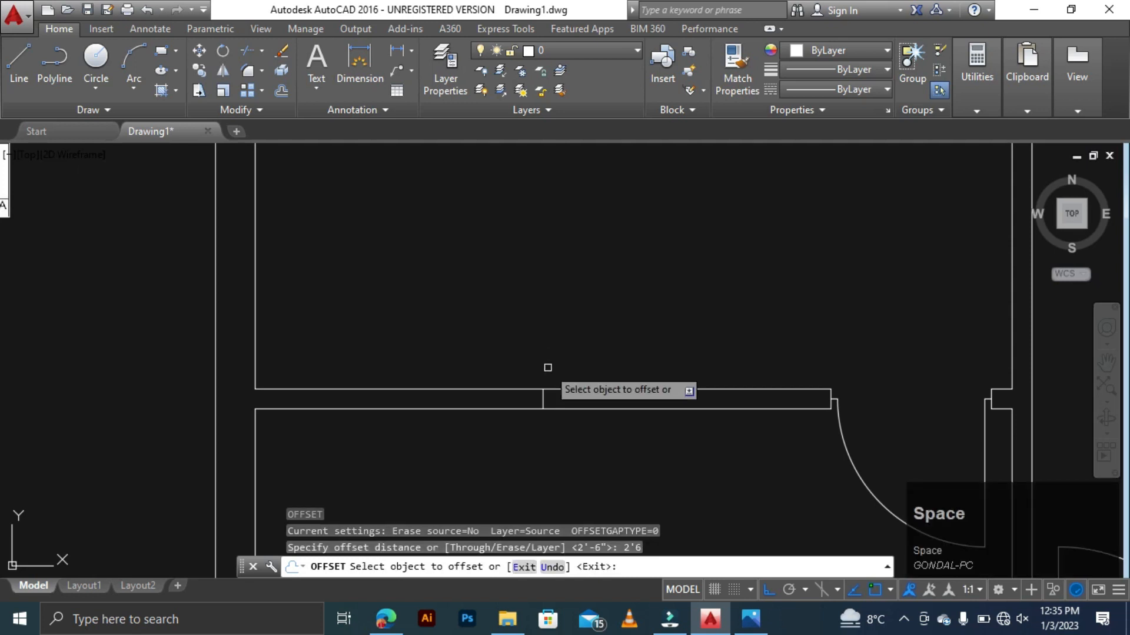
left_click(542, 398)
left_click(559, 389)
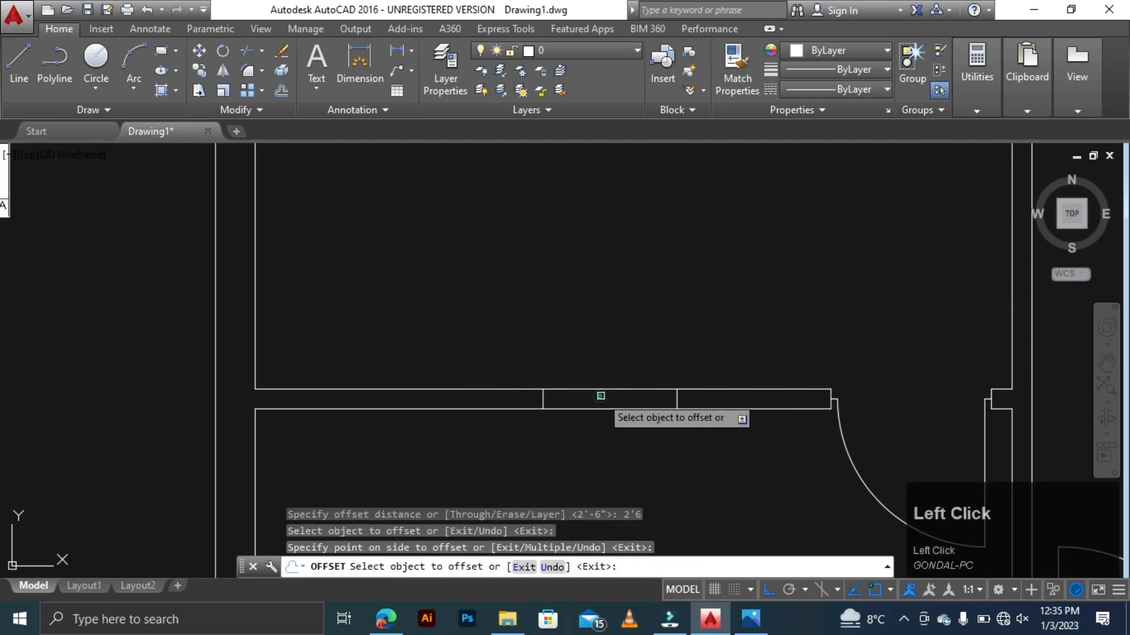
left_click(542, 399)
left_click(537, 398)
key("Escape")
- Delete the original middle line between the two offset window edges in the partition wall
left_click(539, 398)
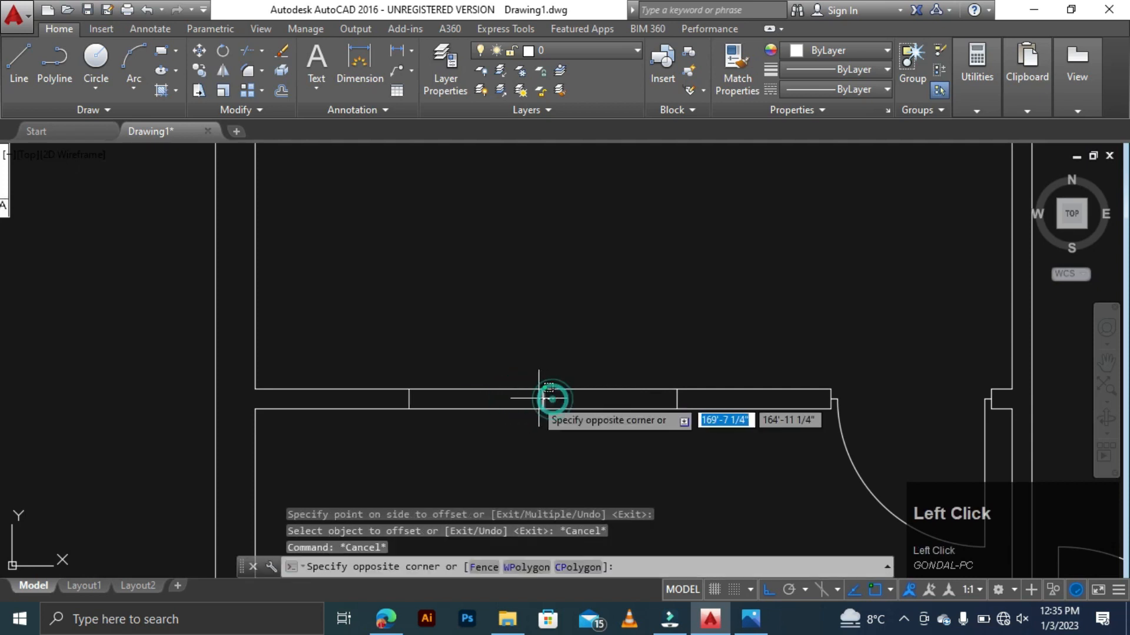
left_click(531, 399)
key("Delete")
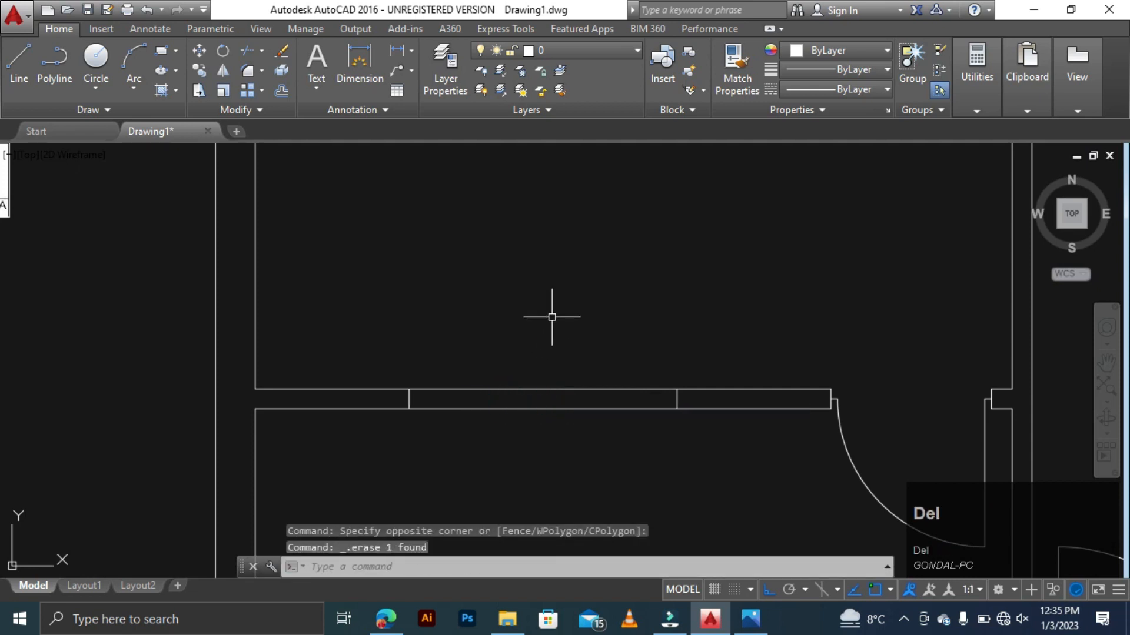
- Offset the partition wall's upper line 2 inches down into the wall for the first window line
key("space")
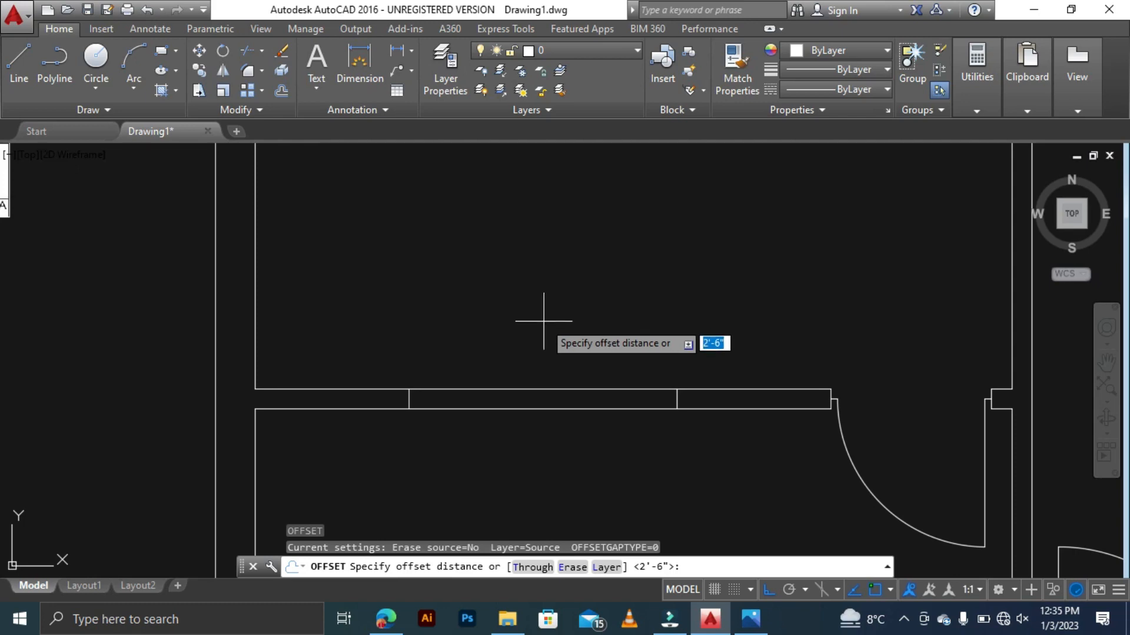
type("2")
key("space")
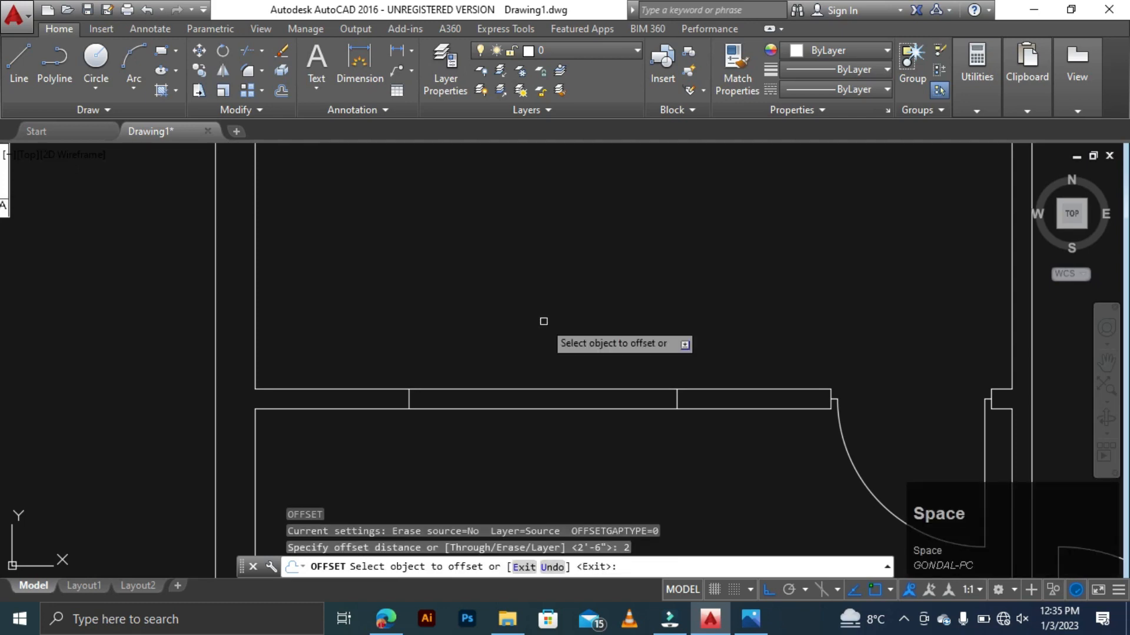
left_click(516, 387)
left_click(517, 405)
key("Escape")
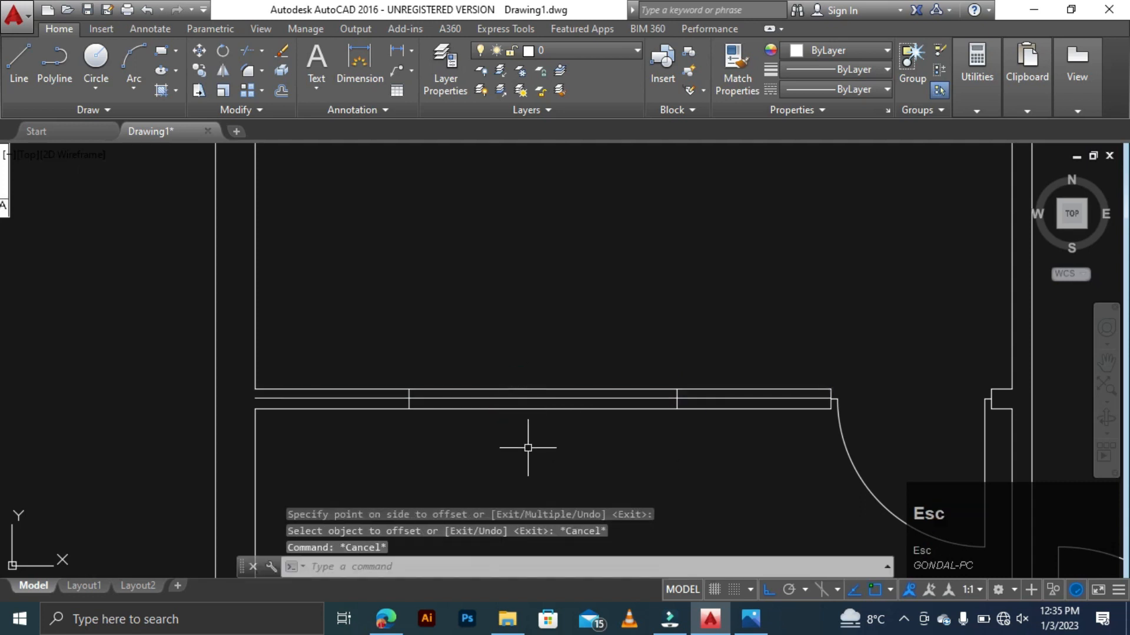
key("Escape")
key("Escape")
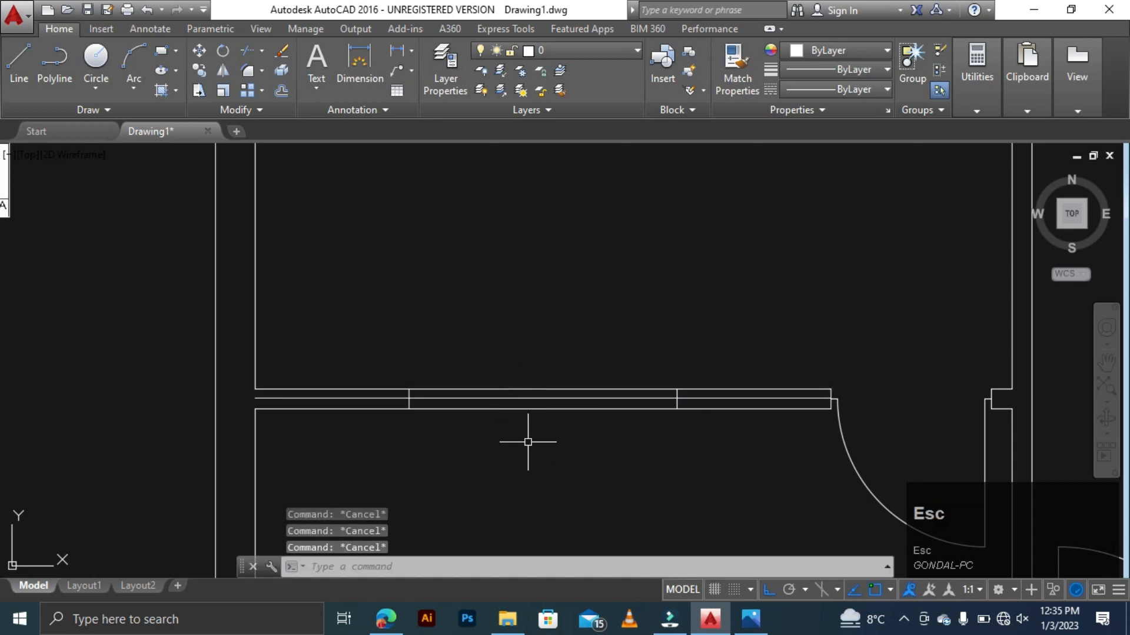
- Offset the partition wall's upper line 3 inches down into the wall for the second window line
type("o")
key("space")
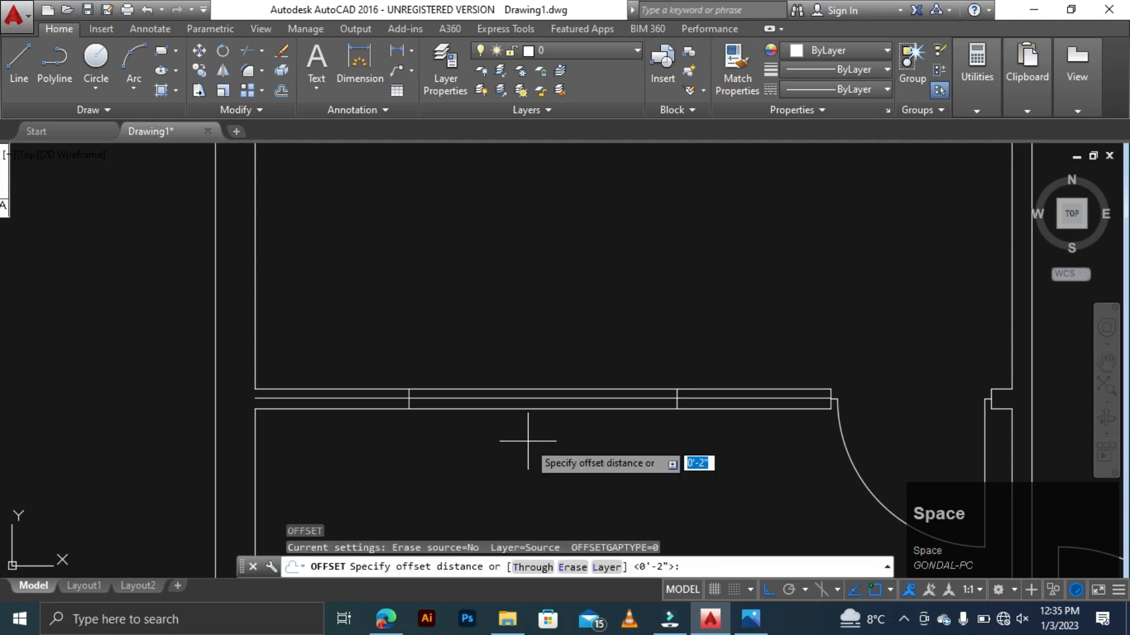
type("3")
key("space")
left_click(522, 398)
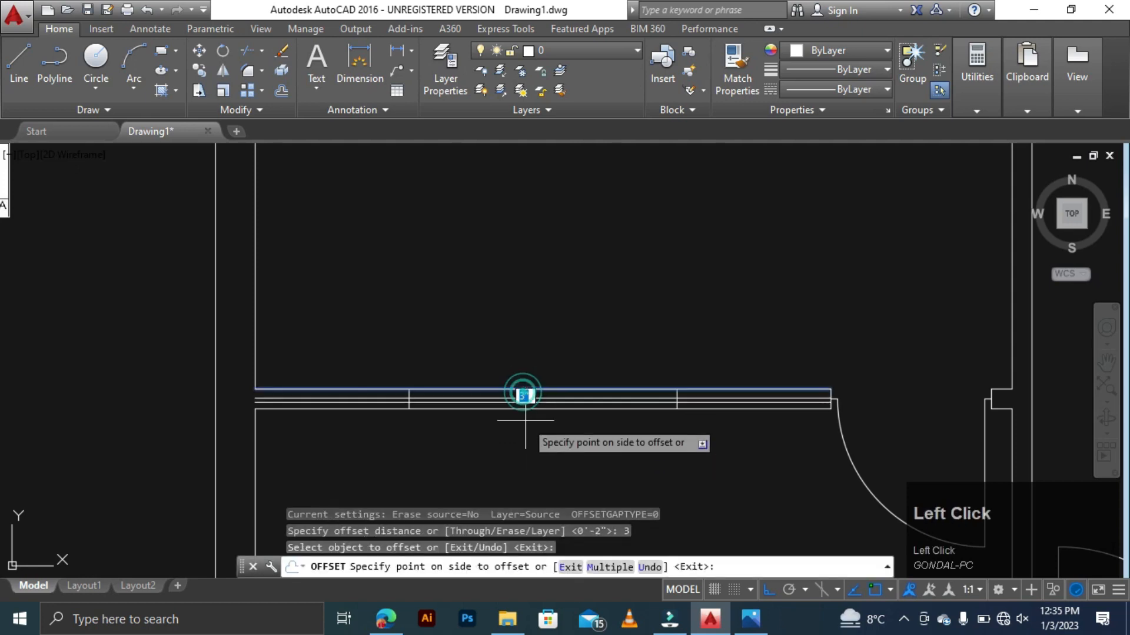
left_click(526, 422)
key("Escape")
key("Escape")
key("Escape")
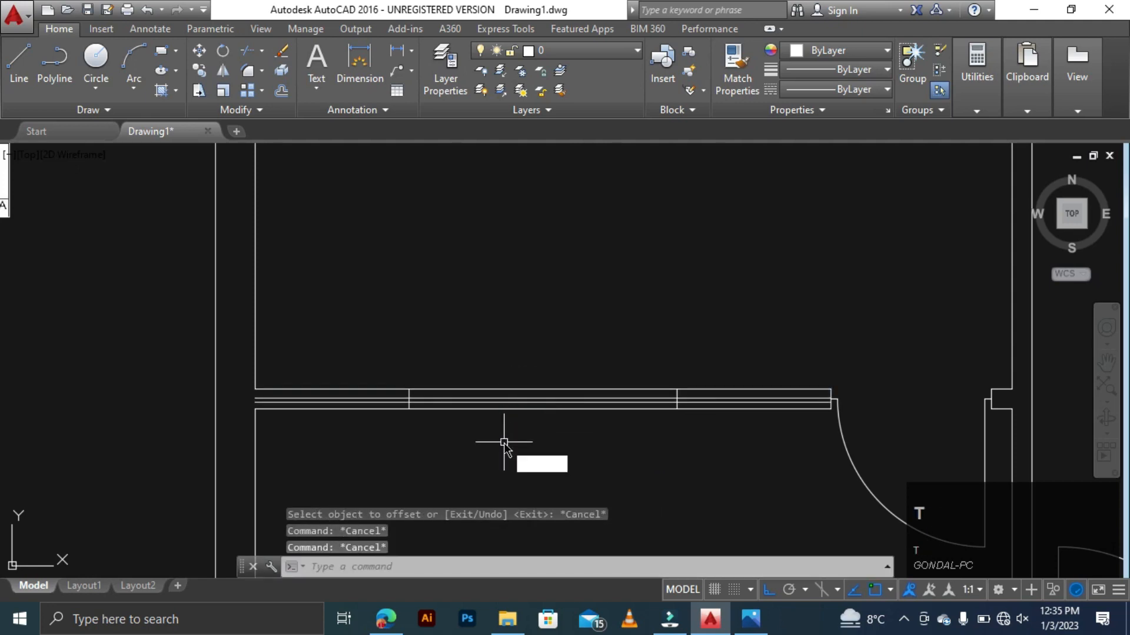
- Trim the two inner window lines beyond the right edge of the window in the partition wall
type("tr")
key("space")
key("space")
scroll(698, 394, "up", 4)
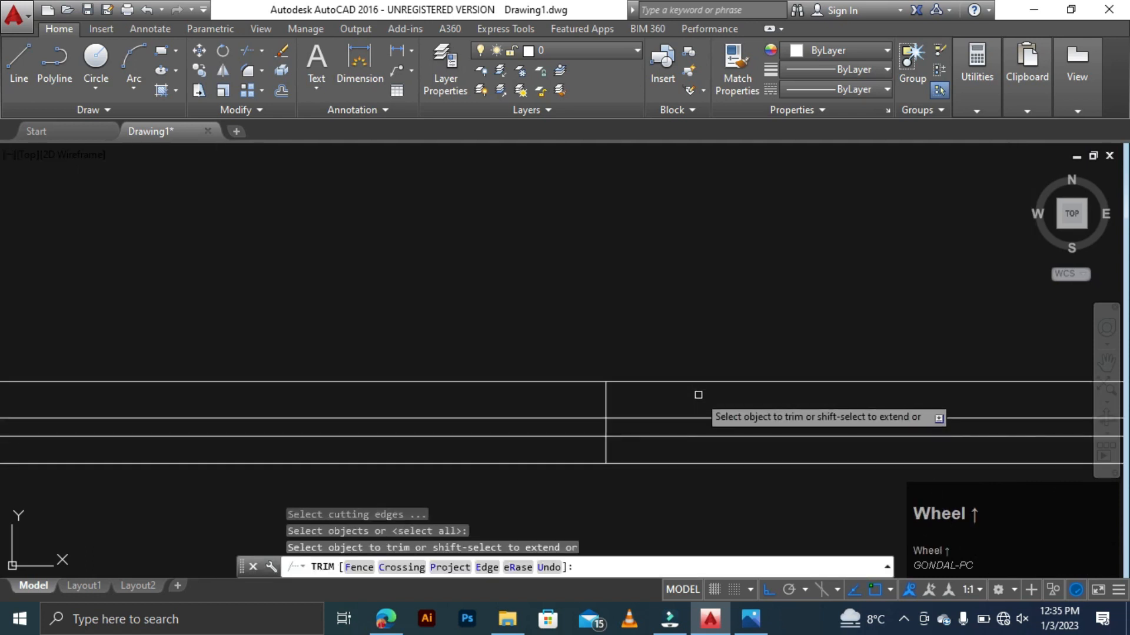
left_click(699, 395)
left_click(678, 459)
scroll(706, 418, "down", 5)
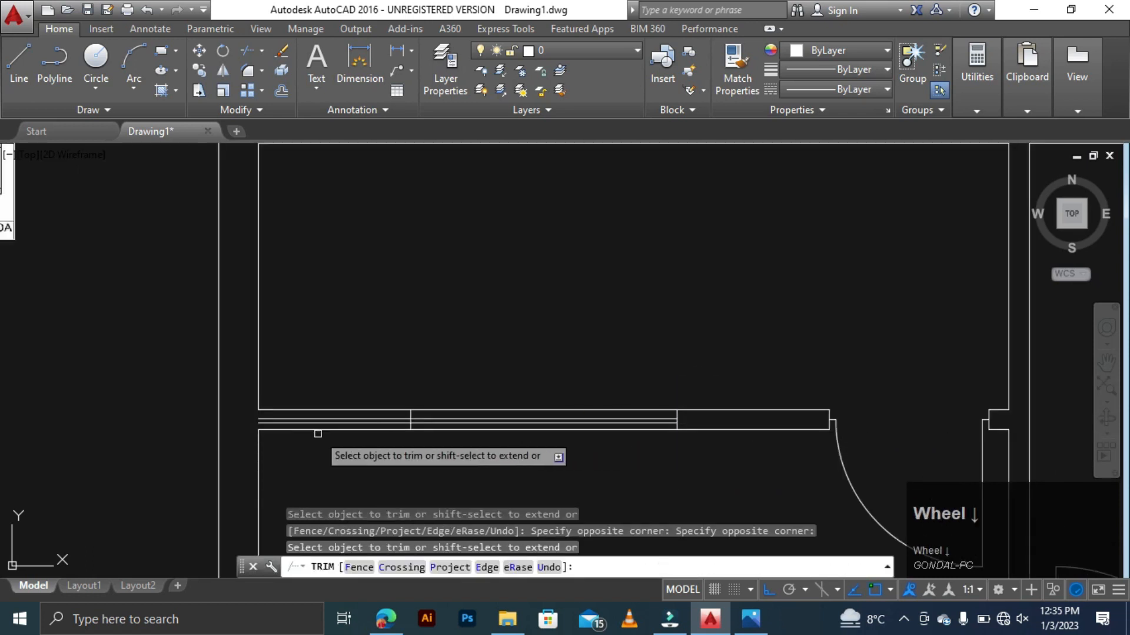
- Trim the two inner window lines beyond the left edge of the window and end the Trim command
scroll(388, 405, "up", 3)
left_click(406, 366)
left_click(377, 450)
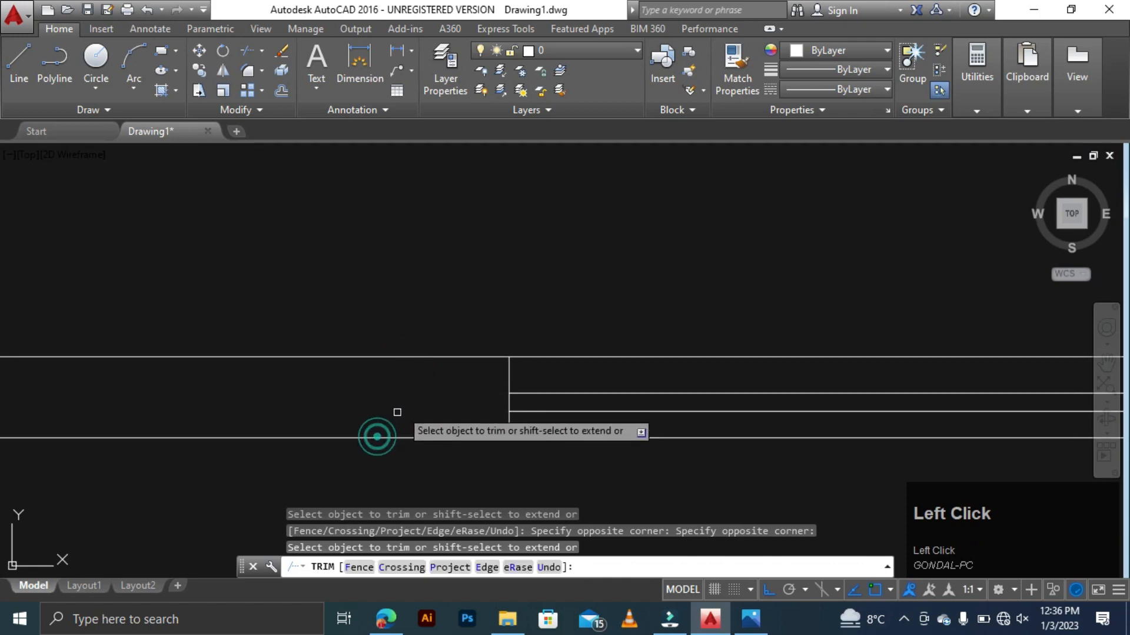
scroll(608, 383, "down", 3)
scroll(608, 384, "down", 4)
scroll(750, 297, "up", 4)
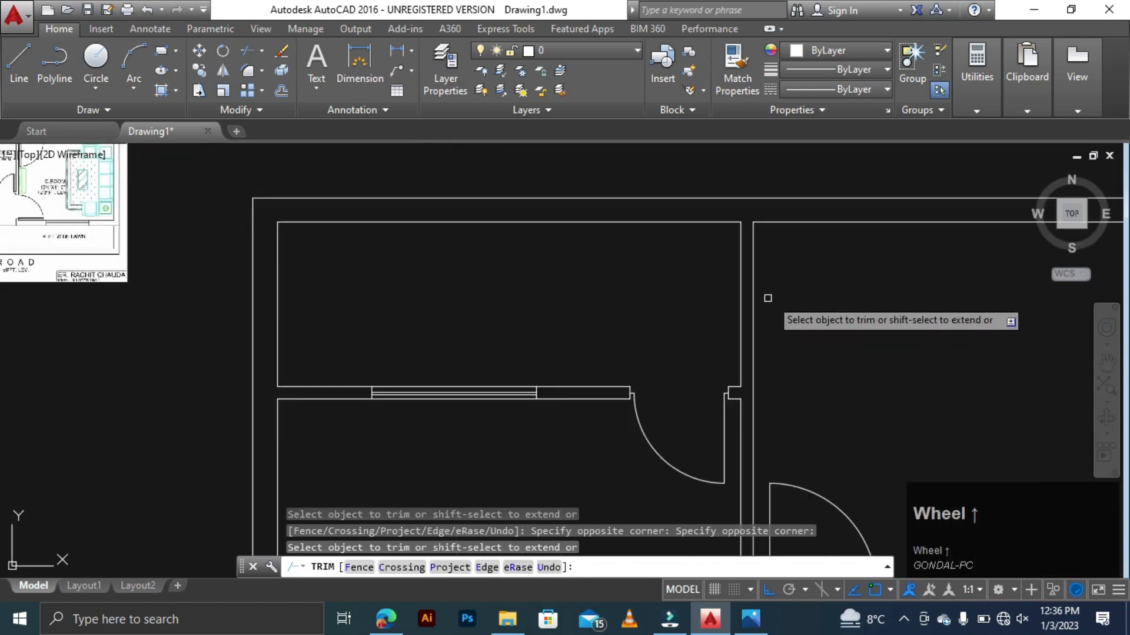
scroll(728, 294, "down", 5)
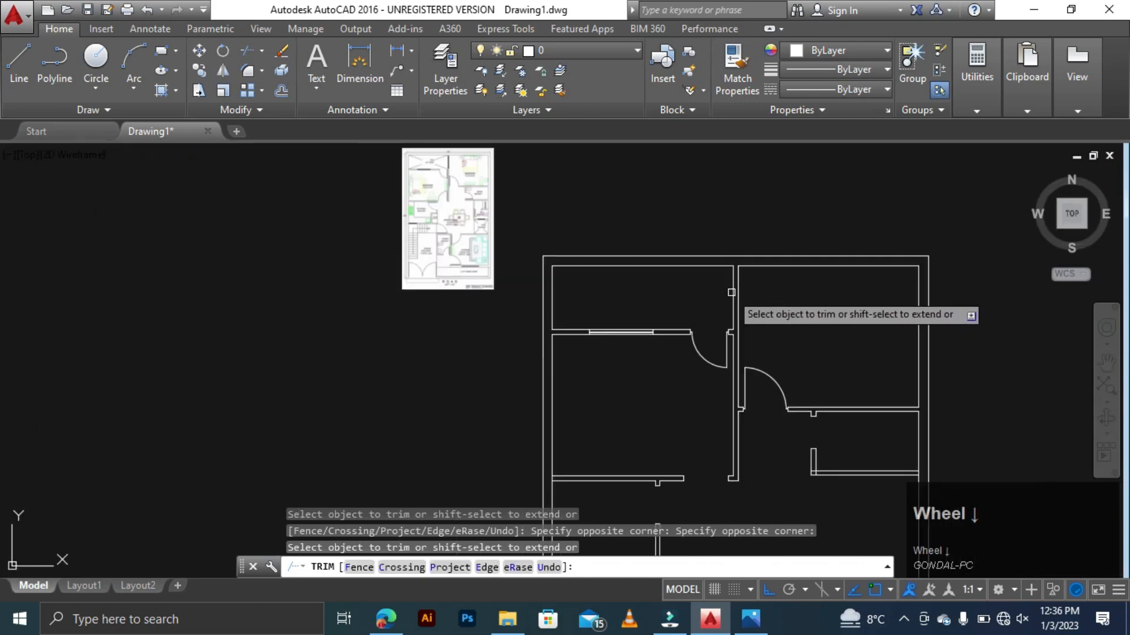
key("Escape")
key("Escape")
key("Escape")
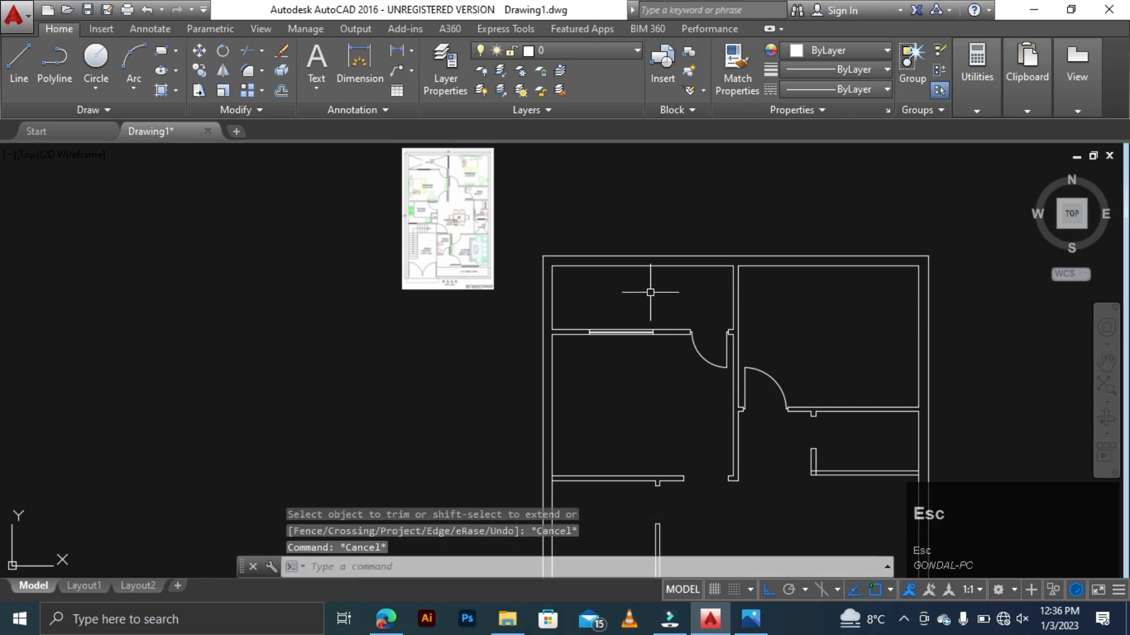
- Trim the lower-right room's upper wall lines inside the outer right wall, and cut the inner wall line between them
scroll(648, 291, "down", 4)
scroll(651, 261, "up", 3)
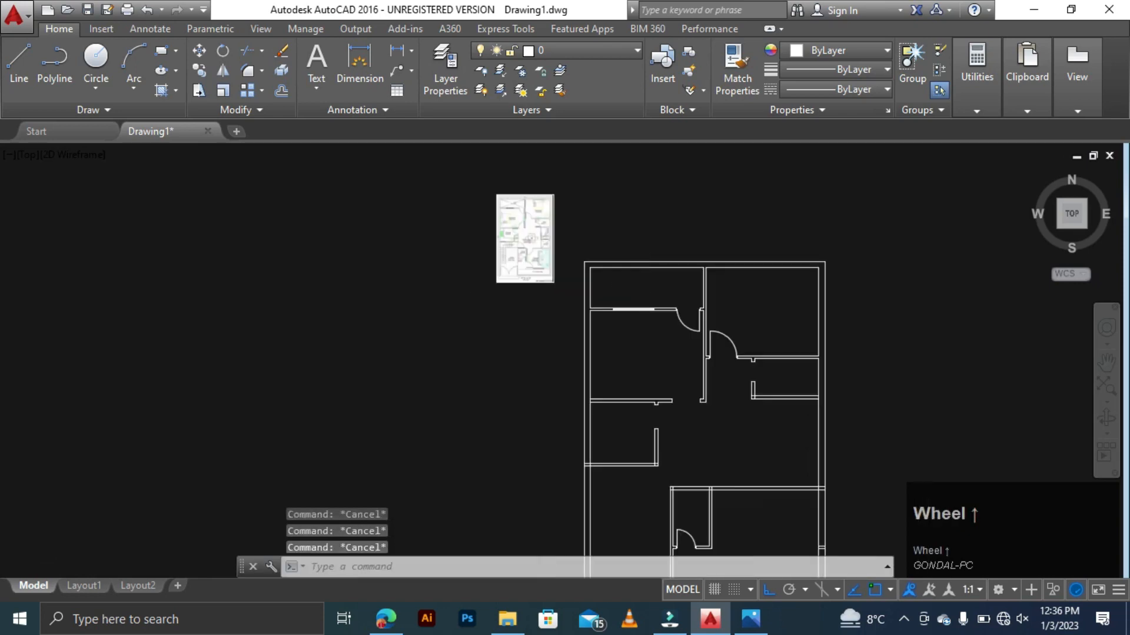
scroll(656, 272, "down", 3)
scroll(716, 387, "up", 4)
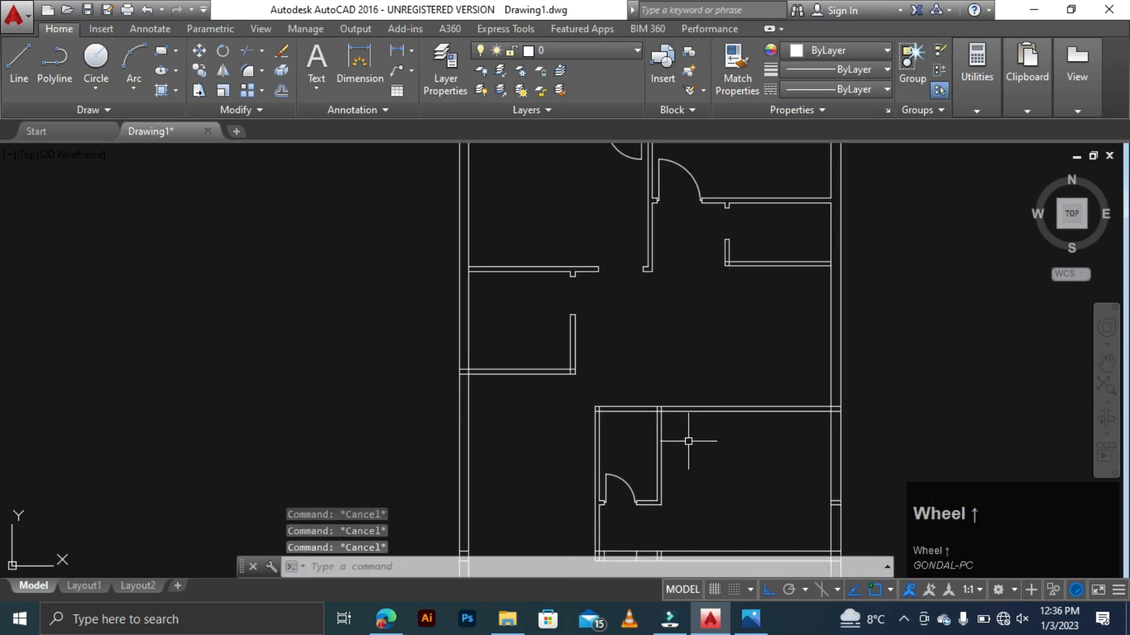
scroll(732, 395, "down", 4)
scroll(749, 405, "up", 4)
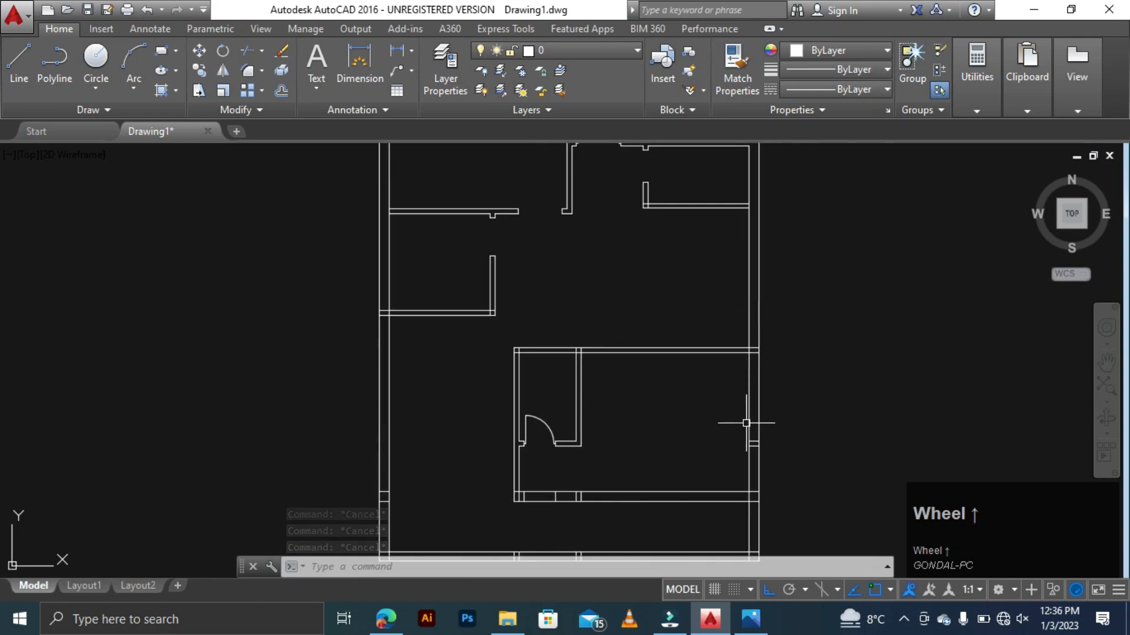
scroll(753, 404, "up", 2)
key("Escape")
type("tr")
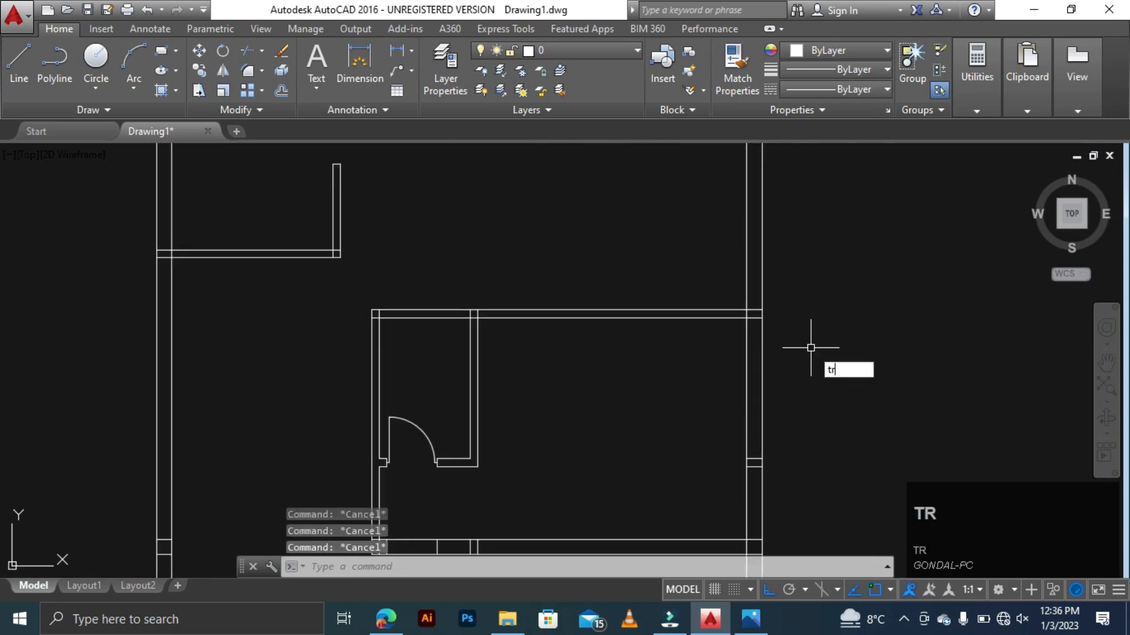
key("space")
key("space")
scroll(751, 310, "up", 2)
left_click(765, 312)
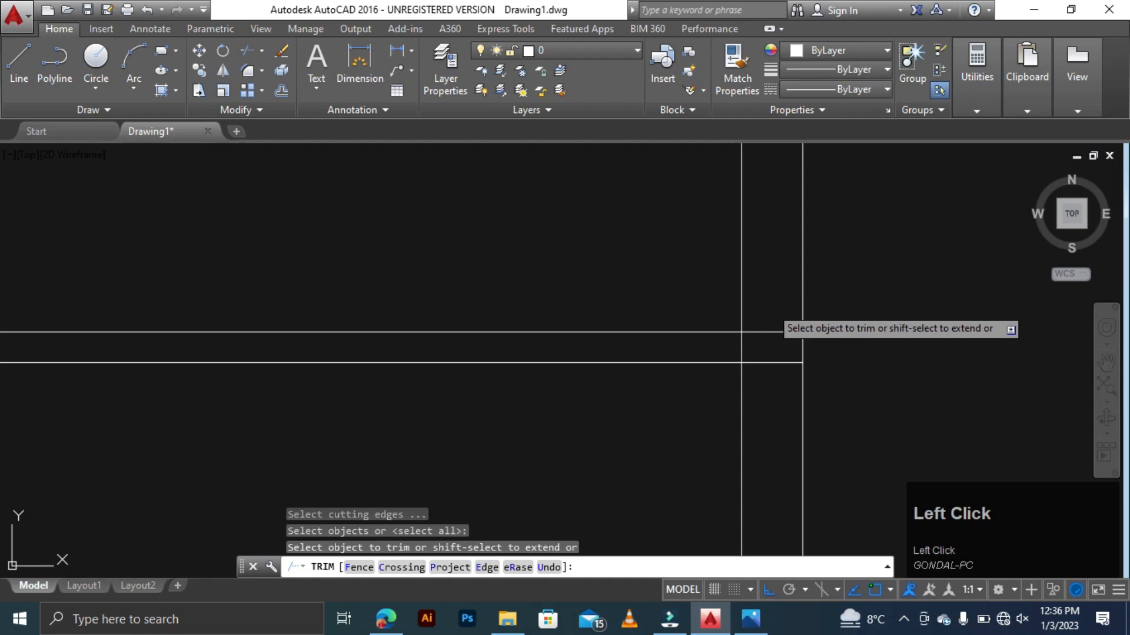
left_click(772, 390)
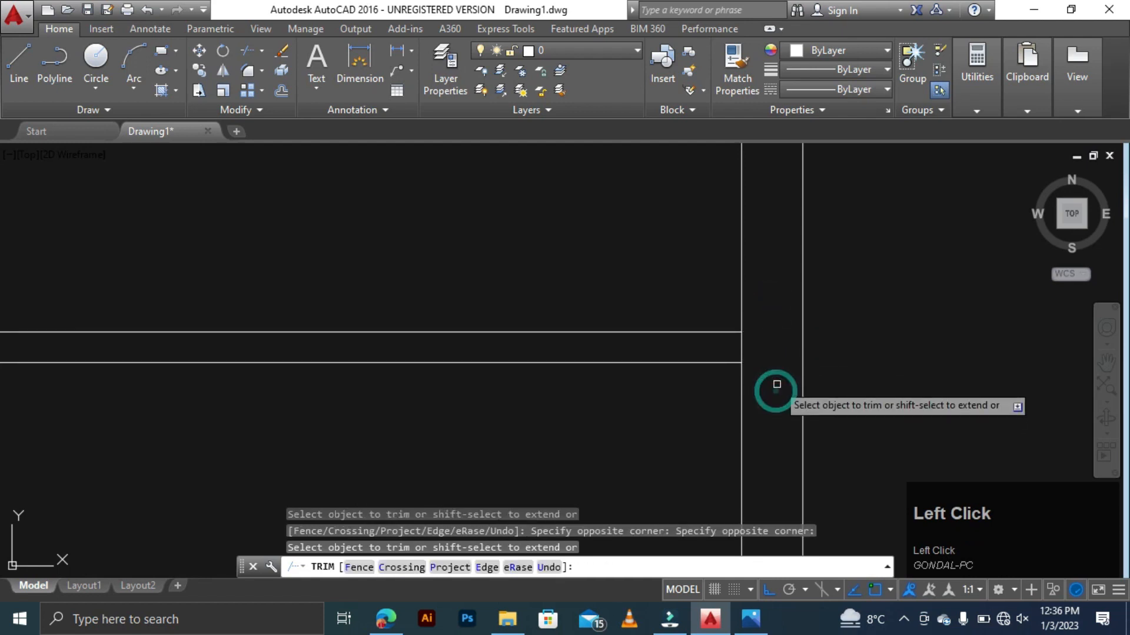
left_click(740, 348)
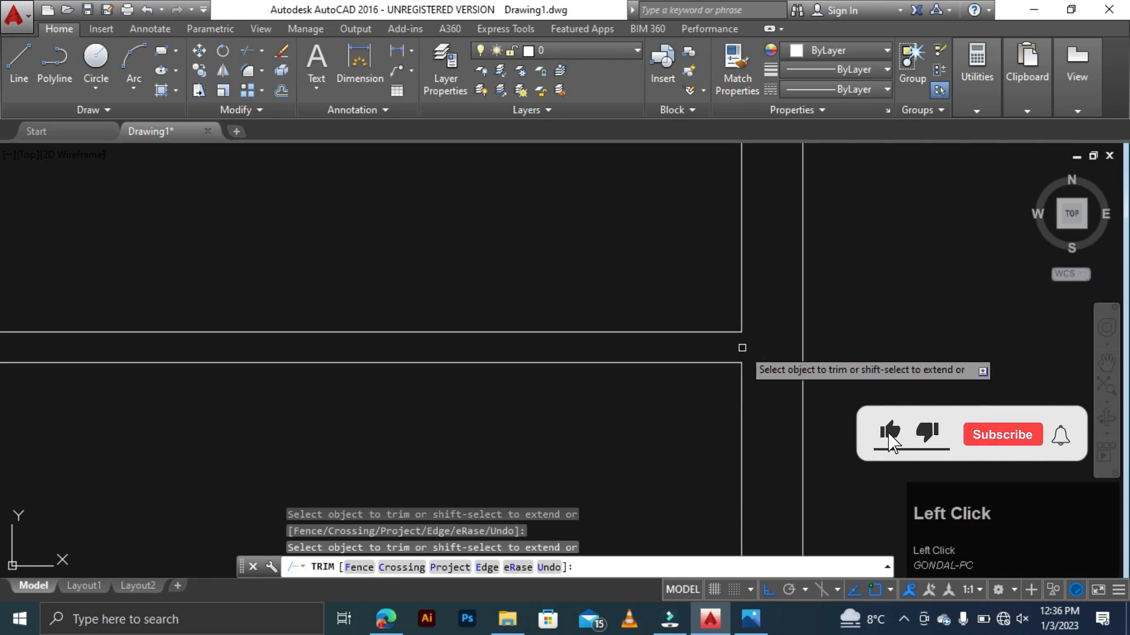
- Trim the outer right wall's inner line where the small right-hand room's lower wall meets it
scroll(742, 348, "down", 3)
scroll(738, 265, "up", 4)
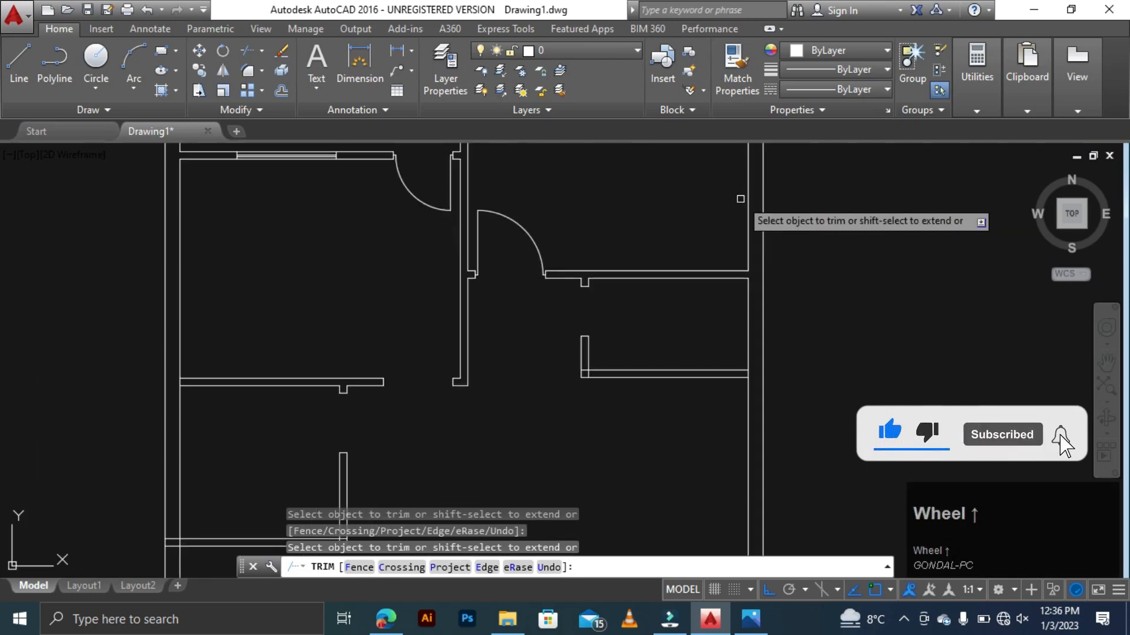
scroll(757, 477, "up", 2)
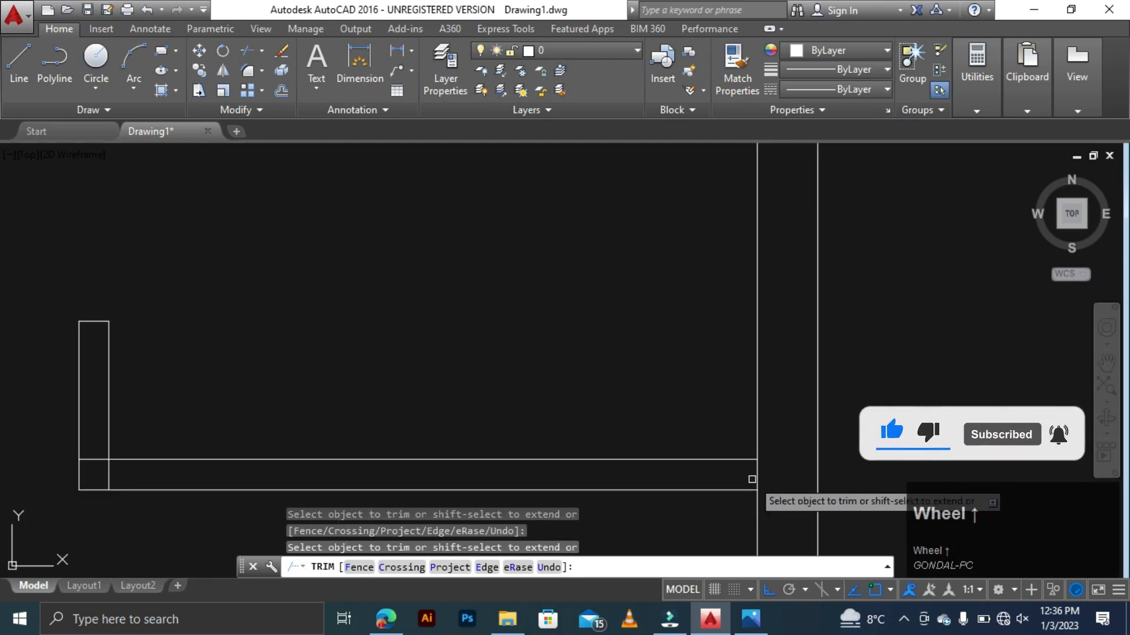
left_click(759, 480)
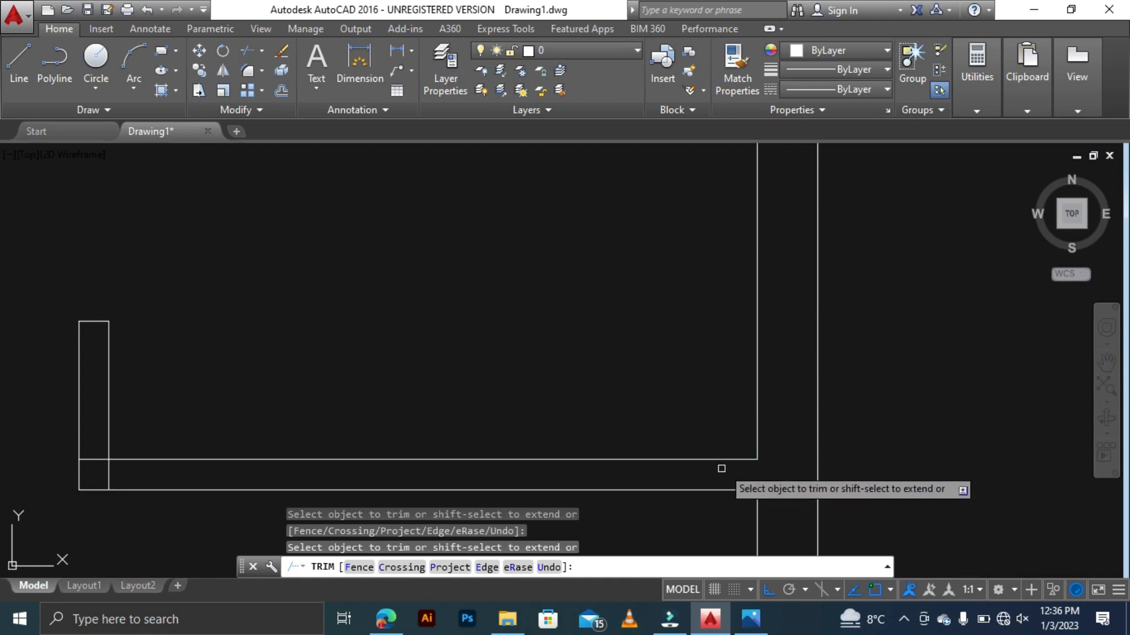
- Trim the overlapping lines at the lower-left corner of the small right-hand room to form a clean wall corner
scroll(585, 483, "down", 2)
scroll(585, 482, "up", 4)
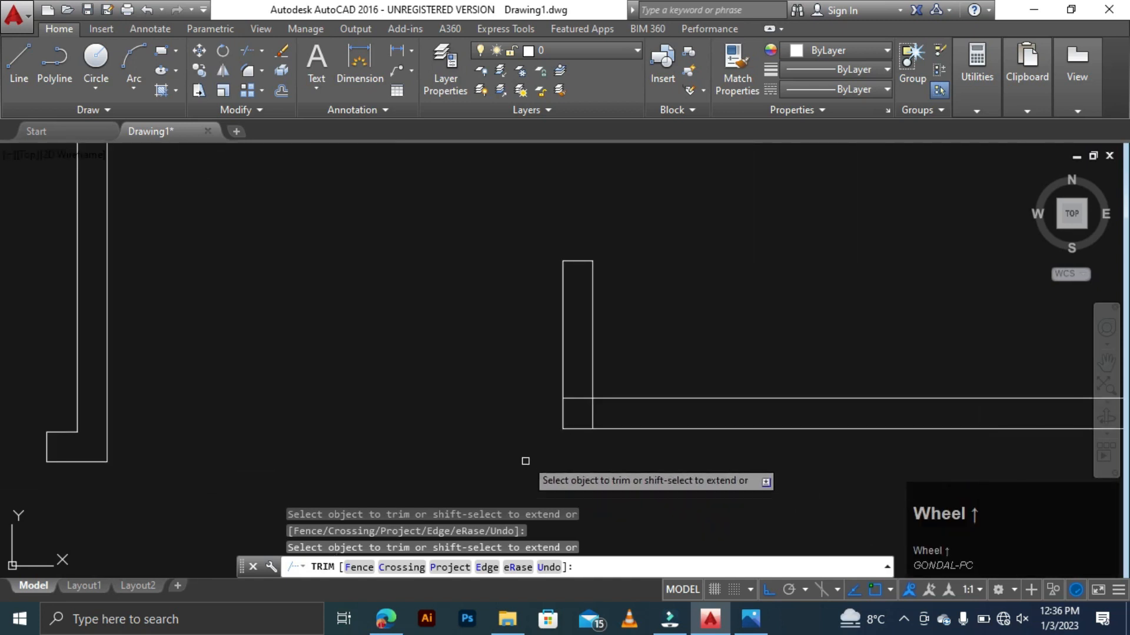
left_click(606, 412)
left_click(492, 464)
left_click(500, 345)
left_click(486, 400)
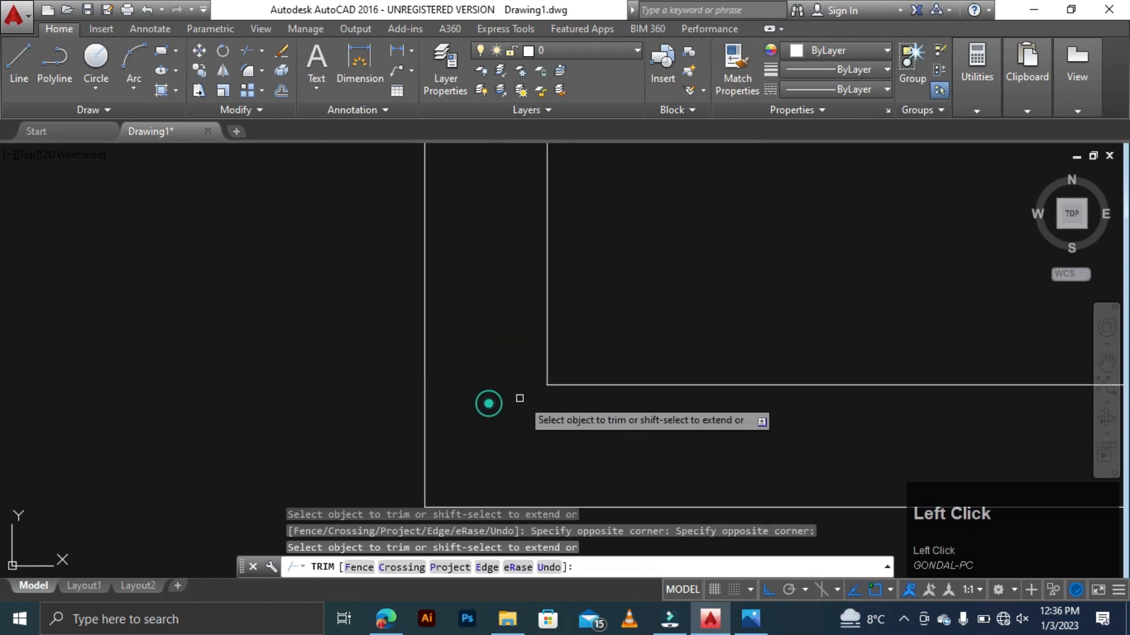
- Trim the outer left wall's inner line where the lower wall of the left room with the window meets it
scroll(577, 385, "down", 2)
scroll(582, 380, "down", 2)
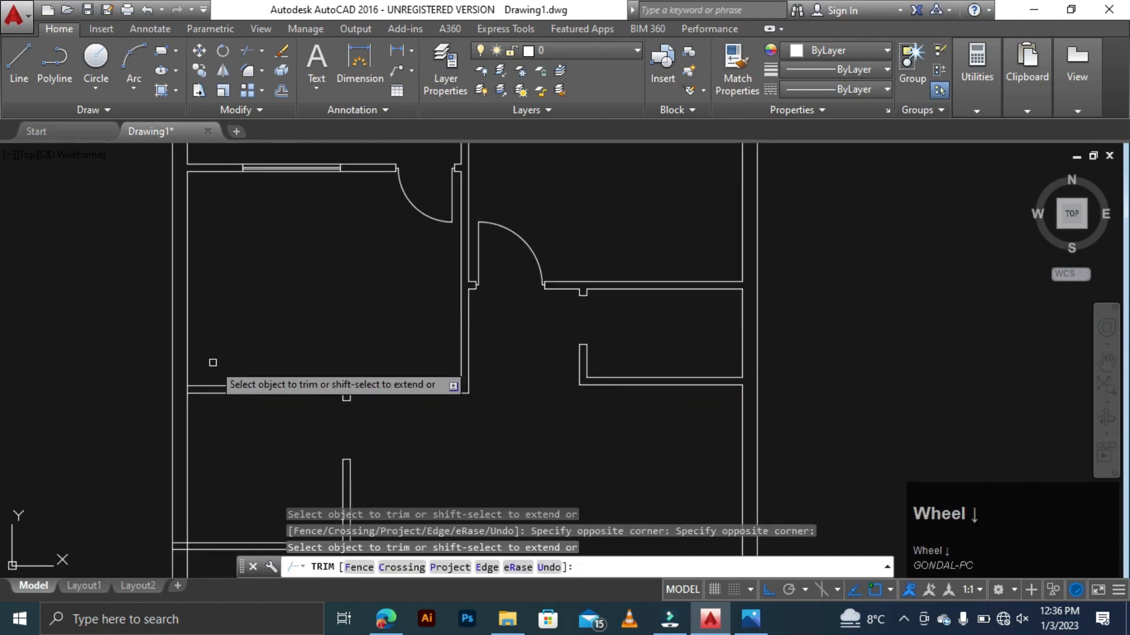
scroll(163, 409, "up", 4)
scroll(163, 409, "up", 4)
left_click(291, 328)
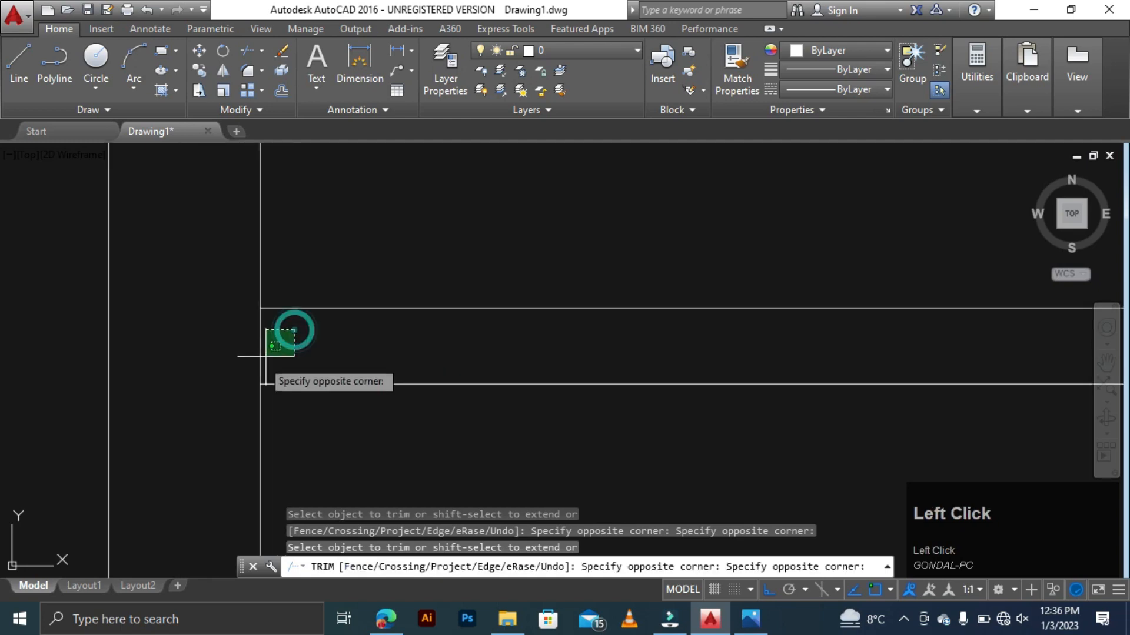
left_click(246, 364)
scroll(343, 405, "down", 3)
scroll(472, 286, "up", 3)
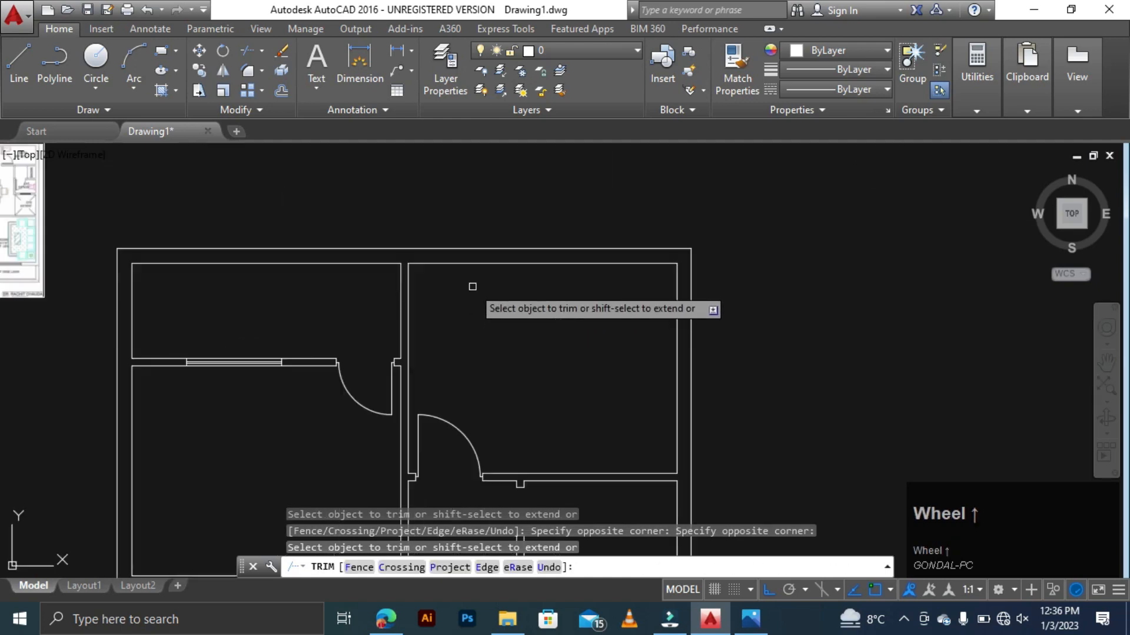
- Trim the small left room's lower wall lines inside the outer left wall, and cut the inner wall line between them
scroll(416, 264, "up", 4)
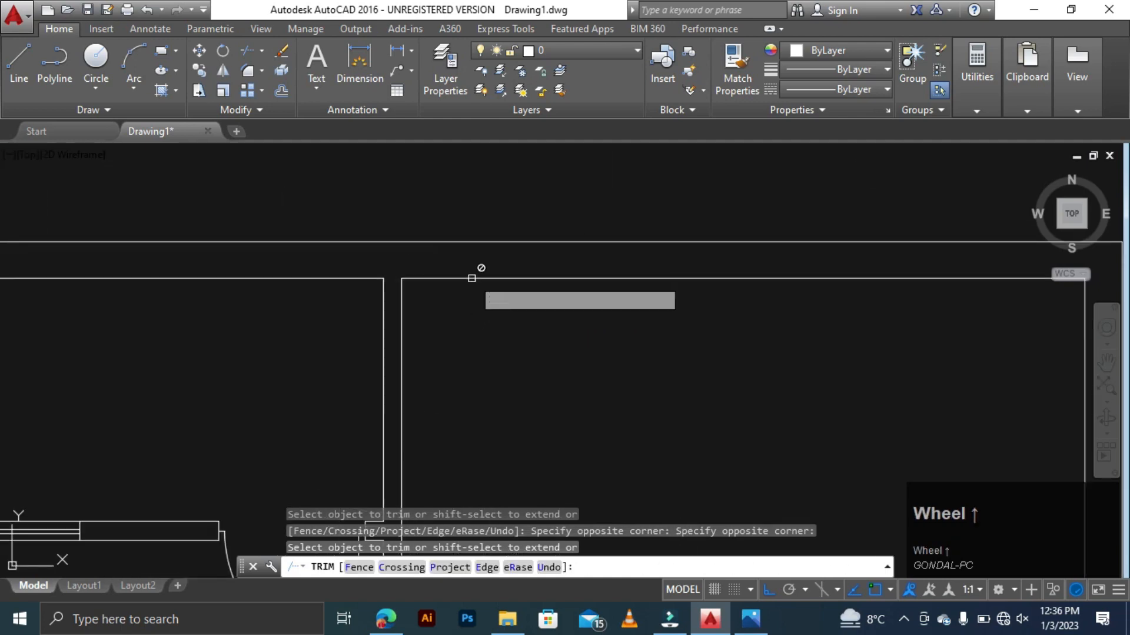
scroll(382, 268, "down", 3)
scroll(415, 303, "up", 4)
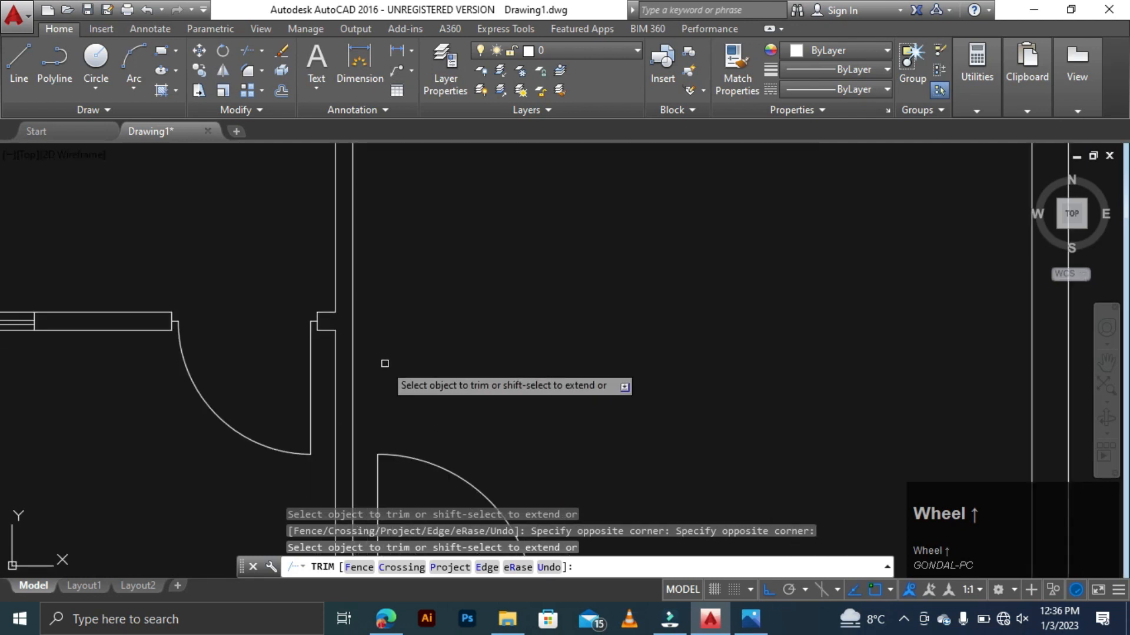
scroll(344, 323, "down", 4)
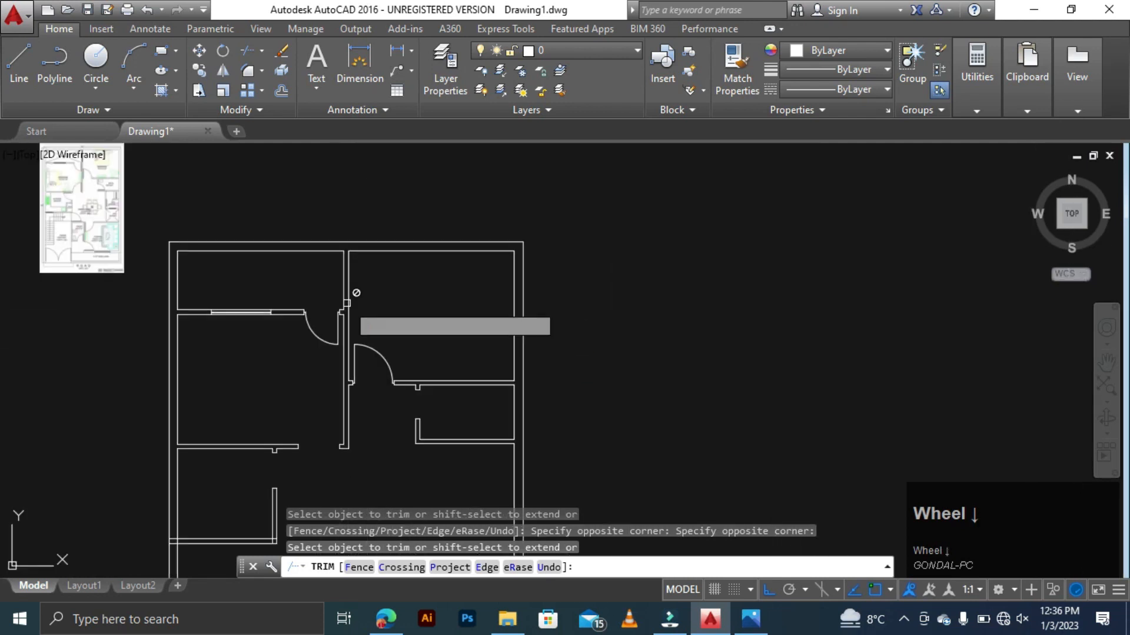
scroll(288, 415, "up", 5)
left_click(202, 392)
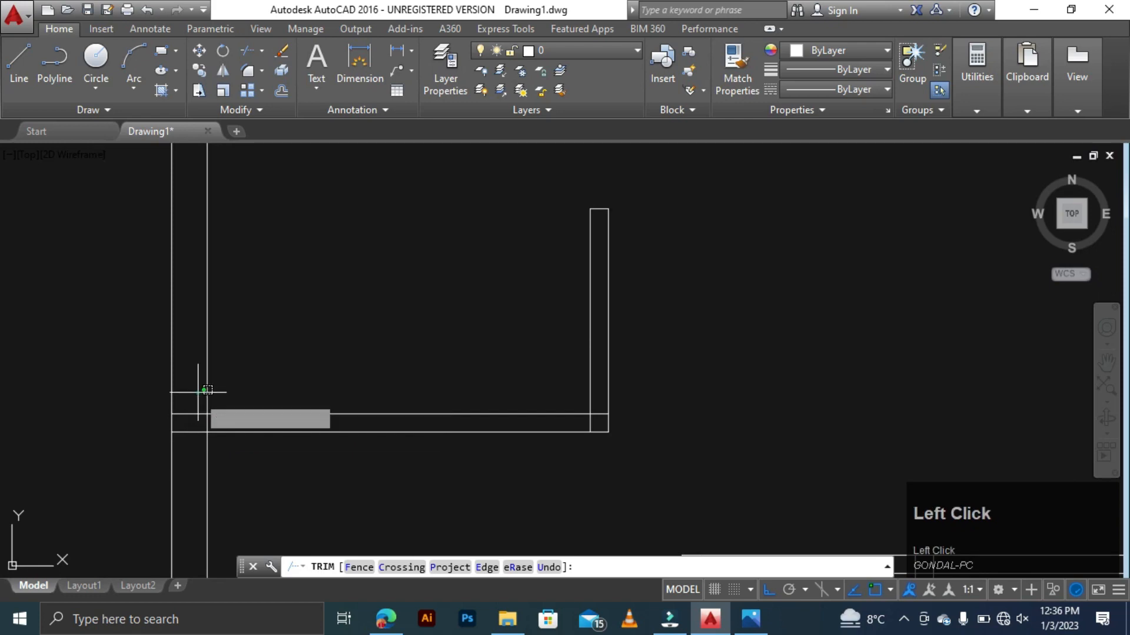
left_click(184, 467)
scroll(209, 432, "up", 3)
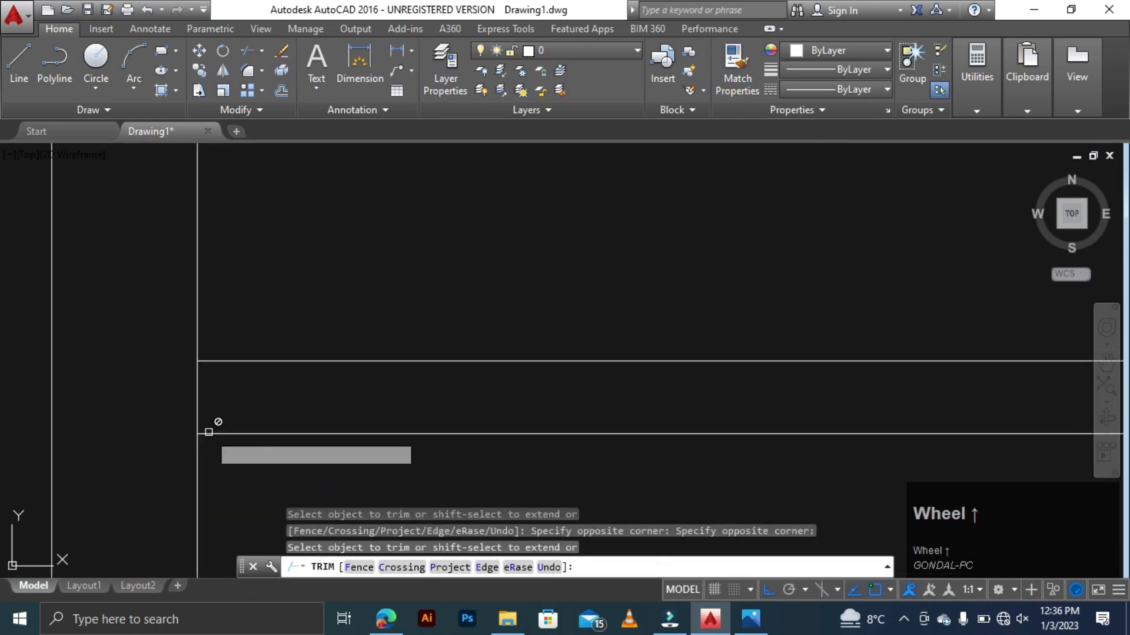
left_click(222, 394)
left_click(175, 398)
- Trim the overlapping lines at the lower-right corner of the small left room to form a clean wall corner
scroll(307, 374, "down", 4)
scroll(527, 396, "up", 3)
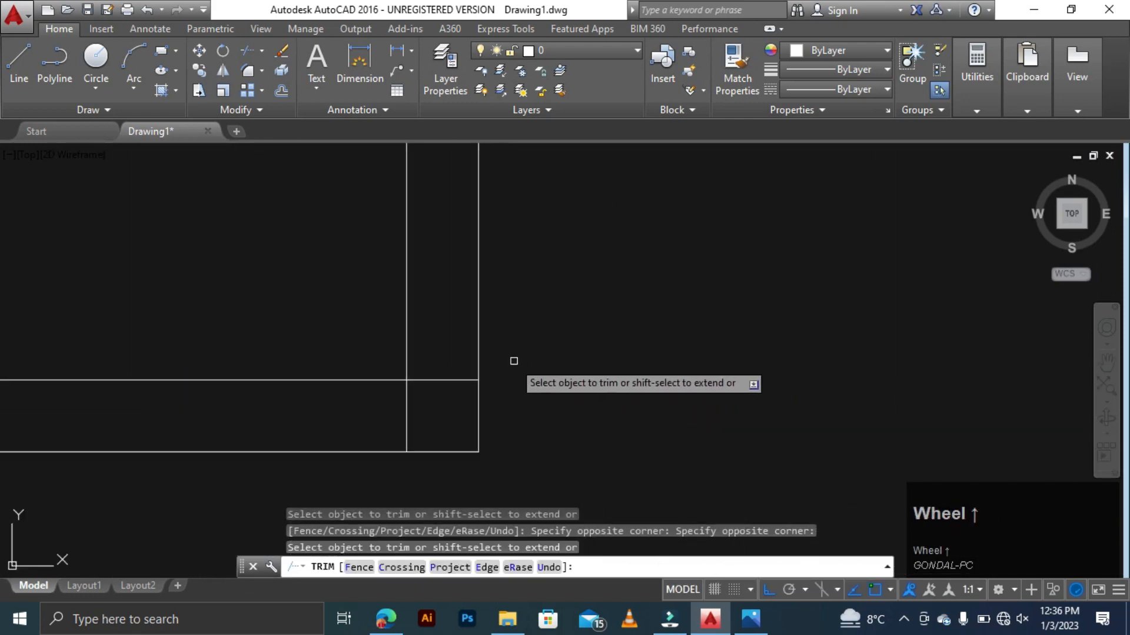
left_click(444, 368)
left_click(439, 403)
left_click(452, 397)
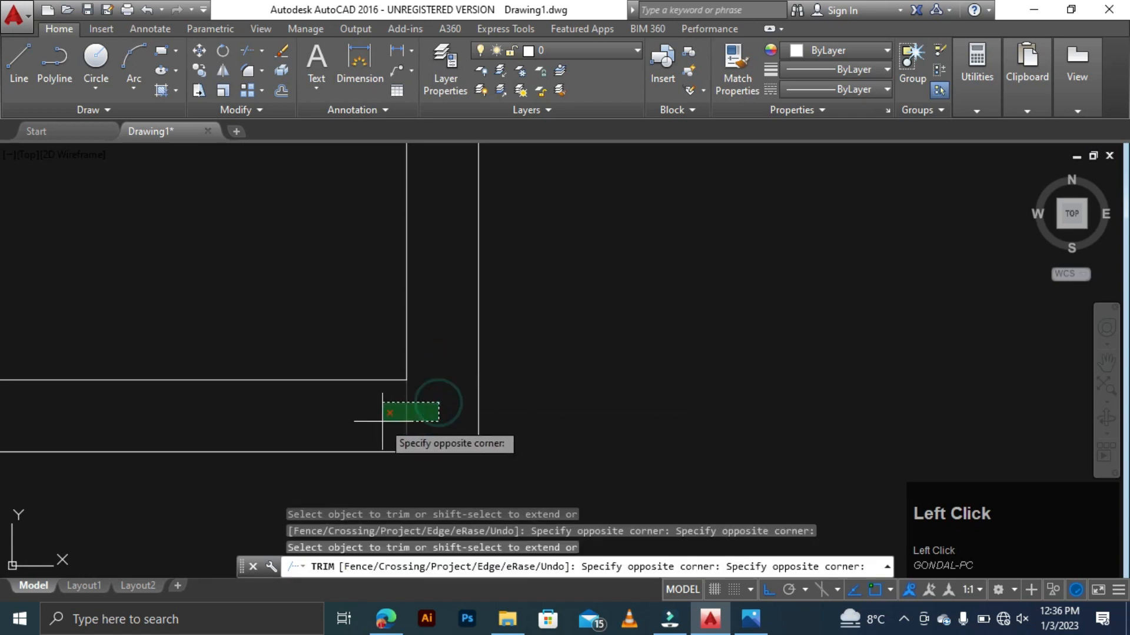
left_click(378, 421)
scroll(450, 409, "down", 4)
scroll(388, 342, "up", 3)
scroll(400, 335, "up", 5)
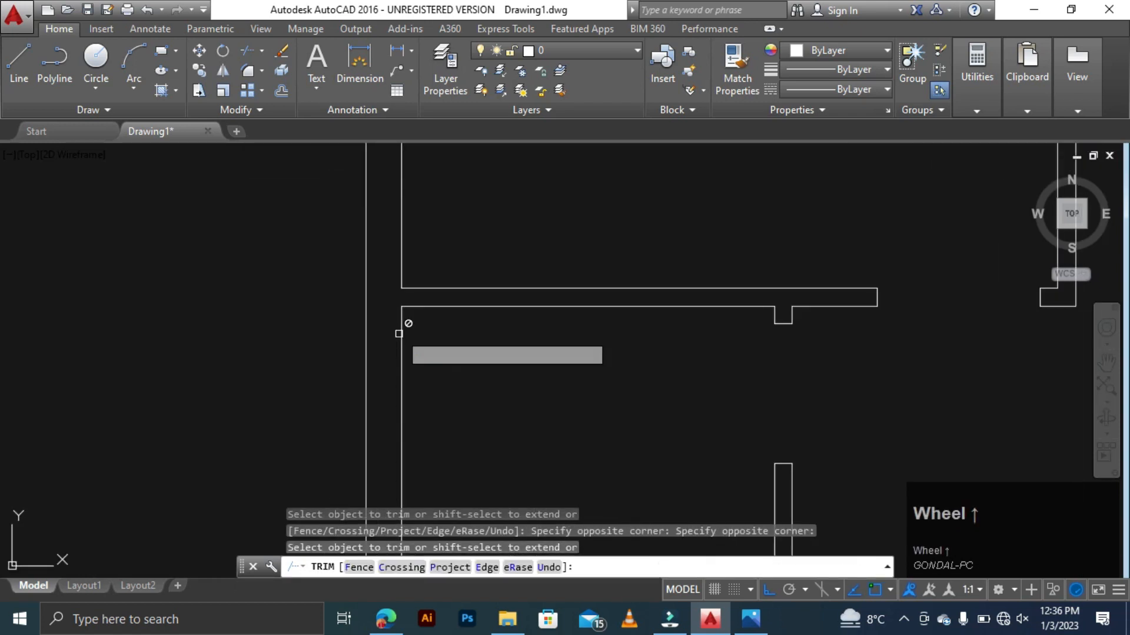
key("Escape")
key("Escape")
key("Escape")
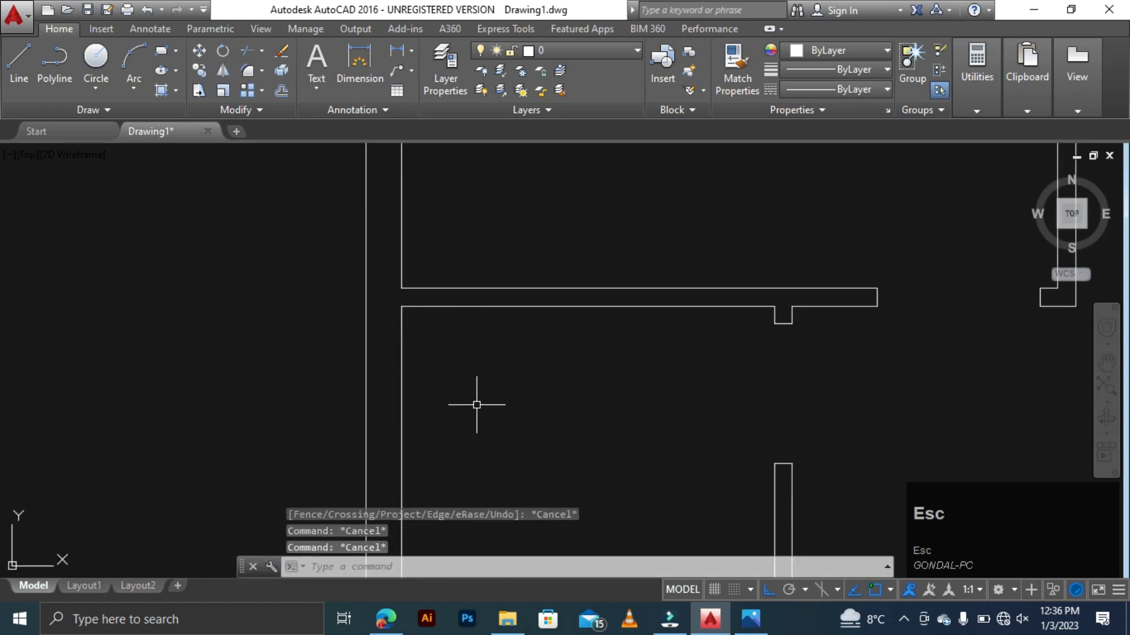
- Offset the small left room's left and lower inner wall lines 2' into the room
scroll(494, 374, "down", 1)
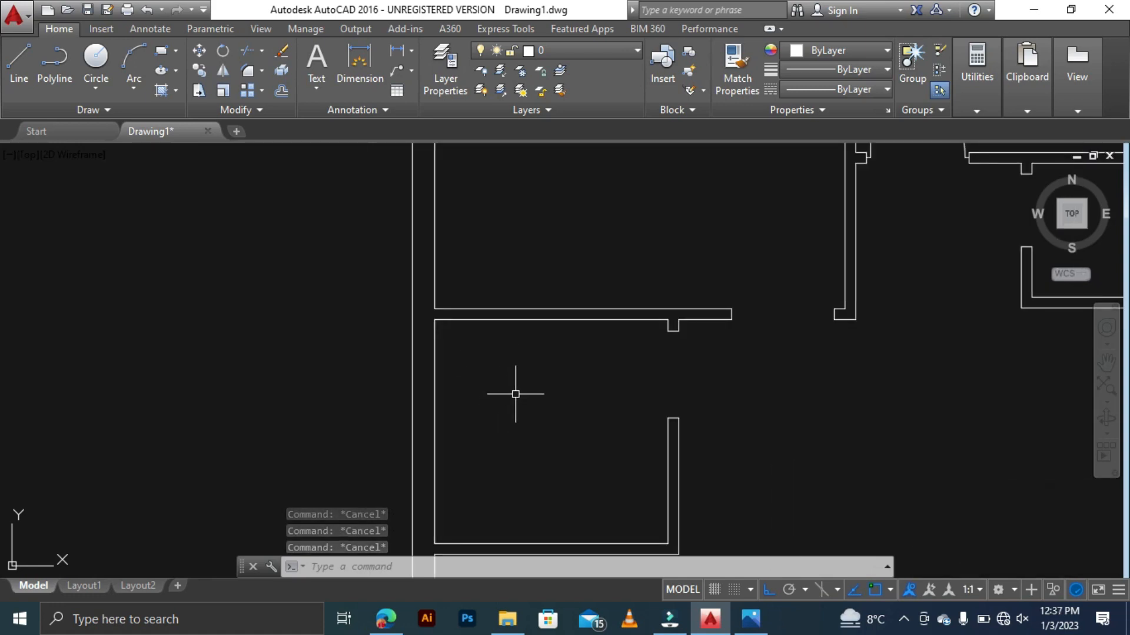
scroll(518, 388, "down", 1)
scroll(480, 454, "up", 3)
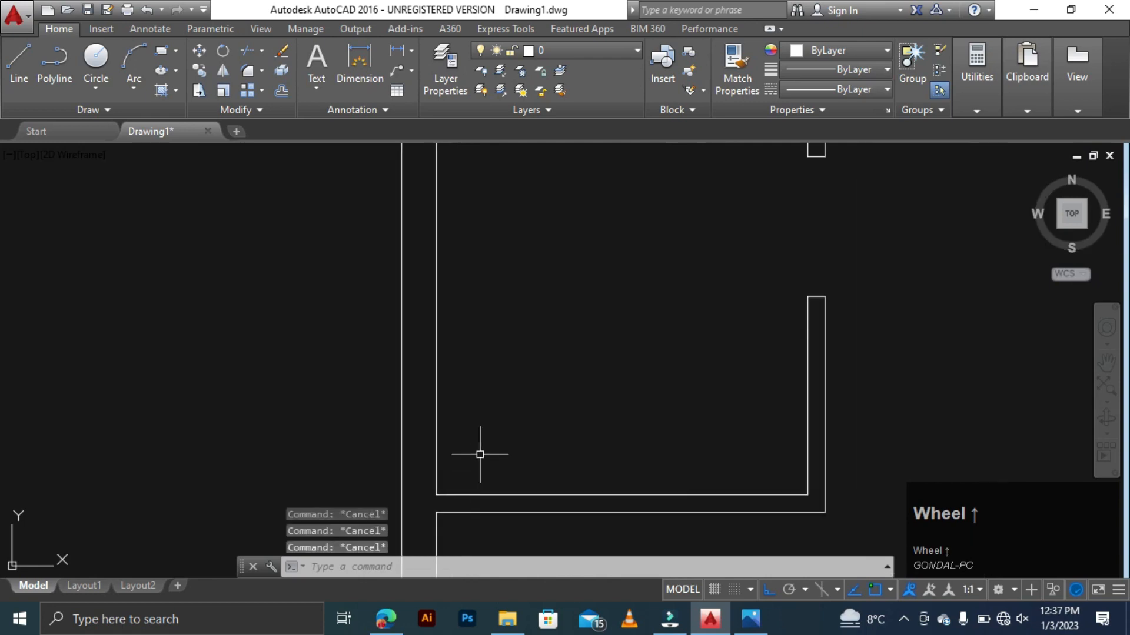
scroll(513, 368, "down", 2)
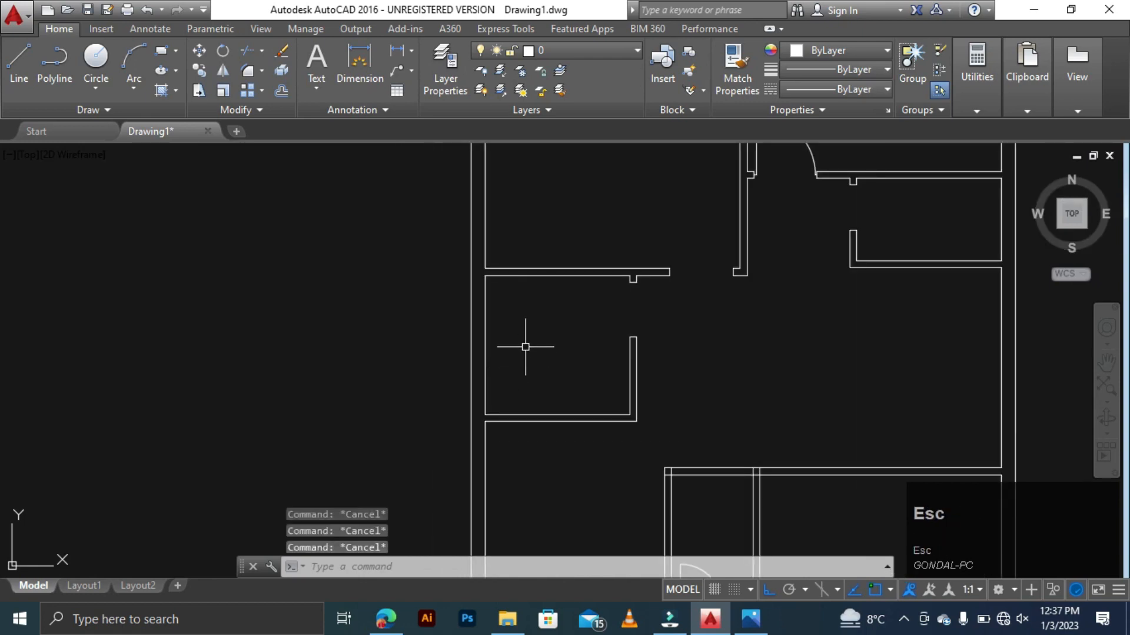
key("space")
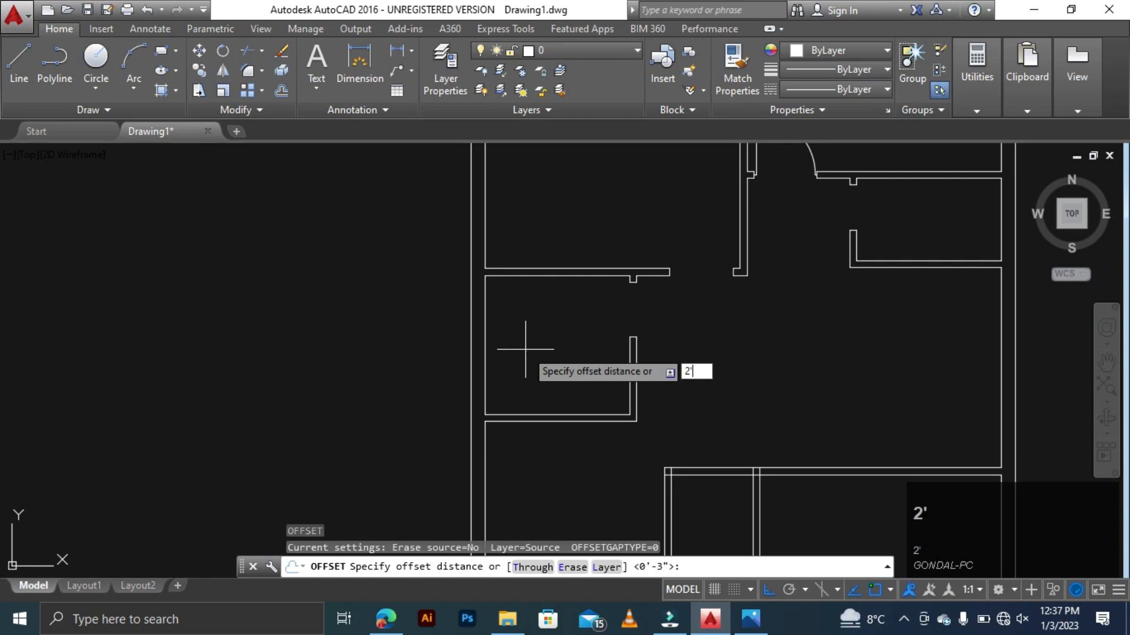
key("space")
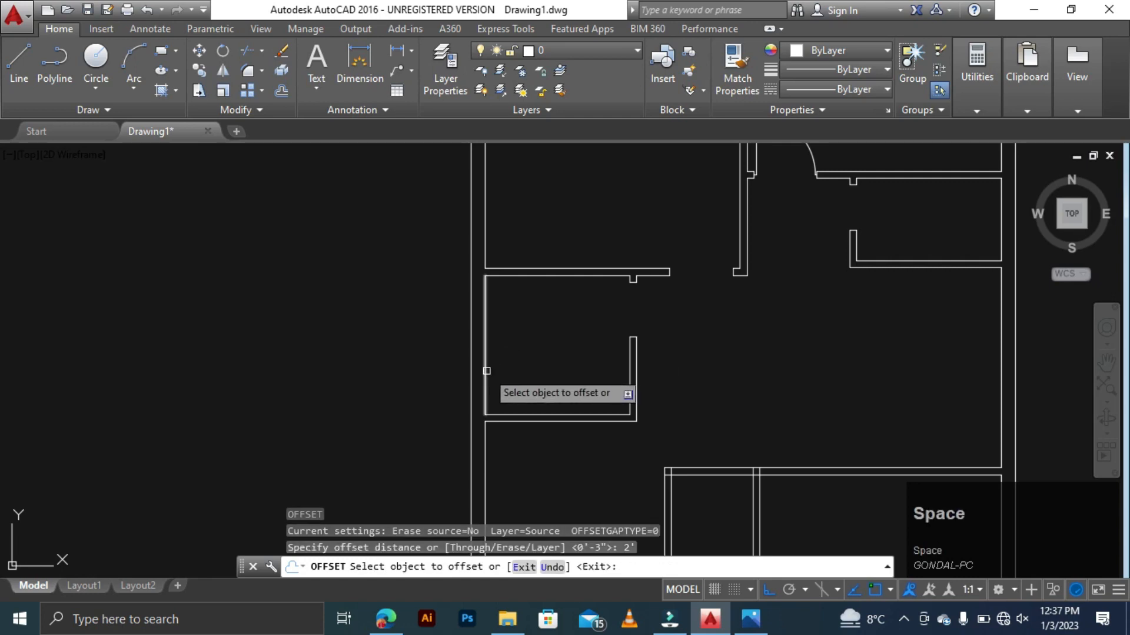
left_click(487, 371)
left_click(505, 366)
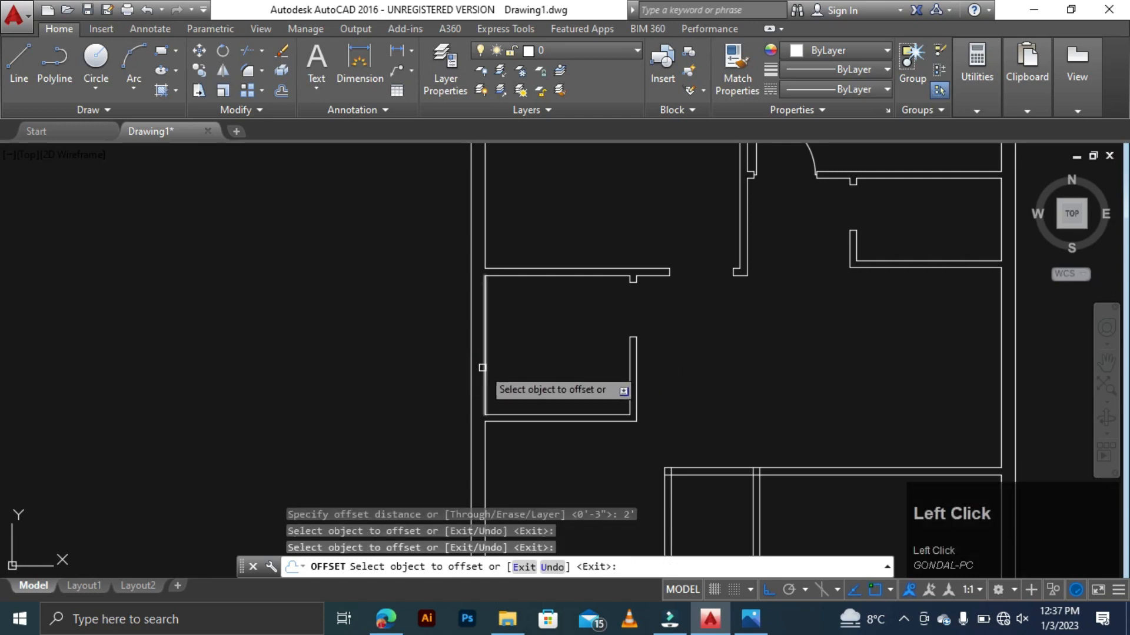
left_click(482, 368)
left_click(514, 370)
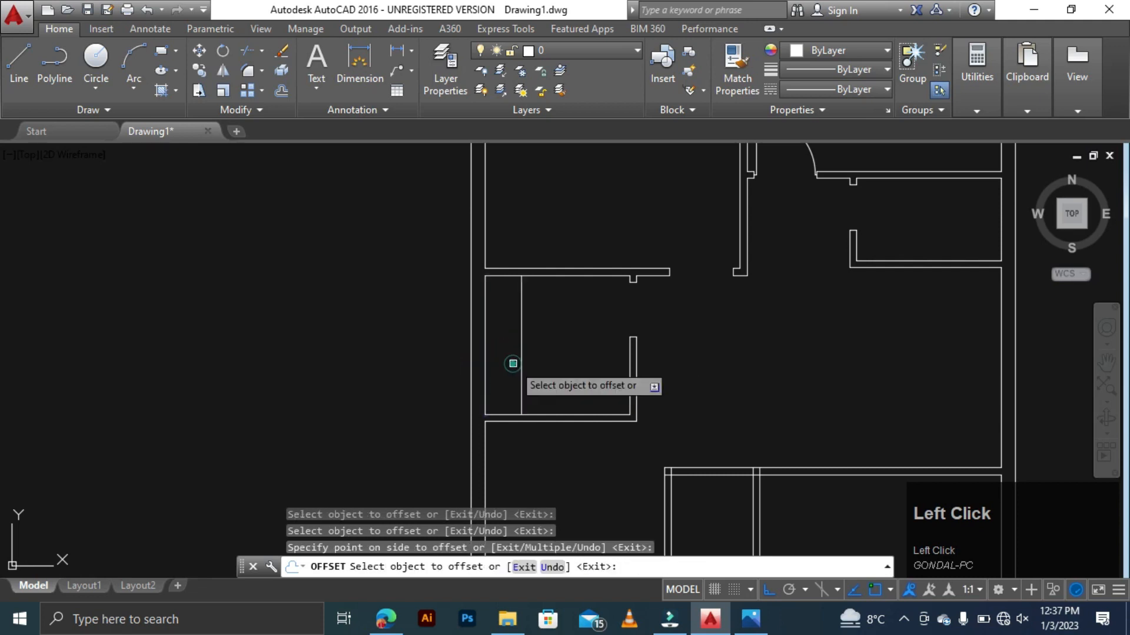
left_click(542, 415)
left_click(547, 332)
key("Escape")
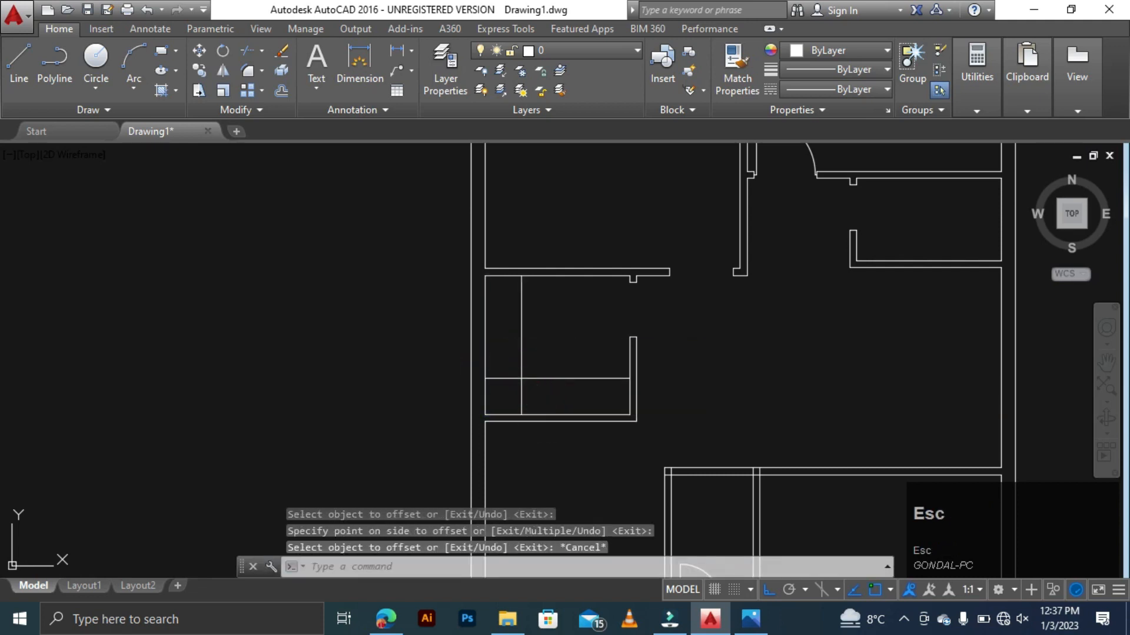
key("Escape")
key("Escape")
- Trim the crossing ends of the two offset lines in the small left room to form an L-shaped outline
key("space")
key("space")
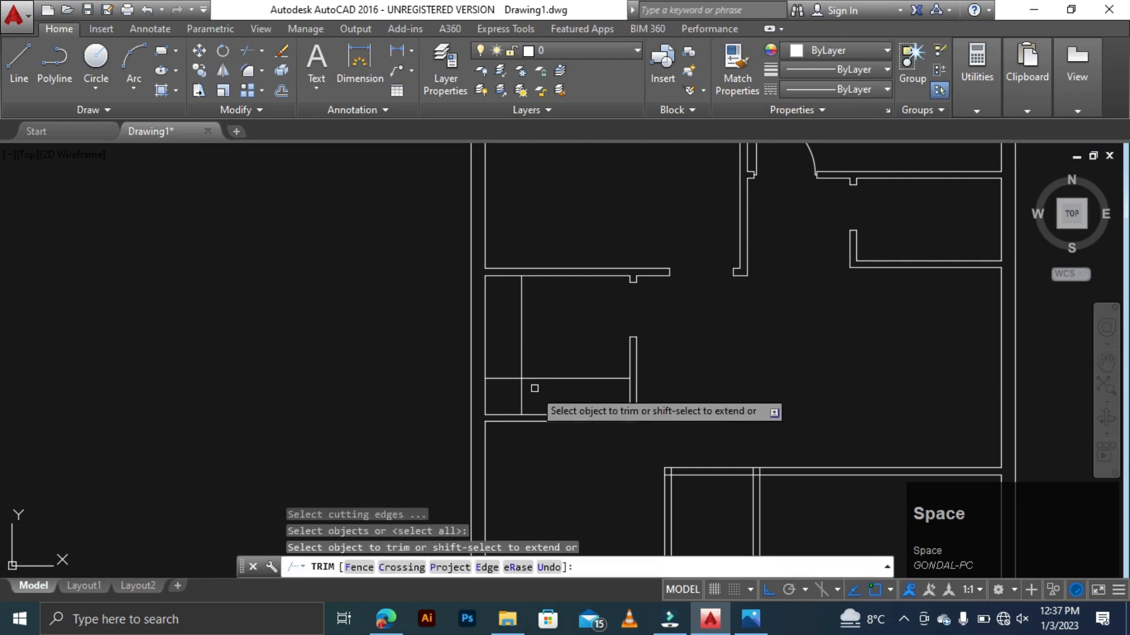
scroll(517, 398, "up", 4)
left_click(535, 382)
left_click(514, 394)
left_click(494, 313)
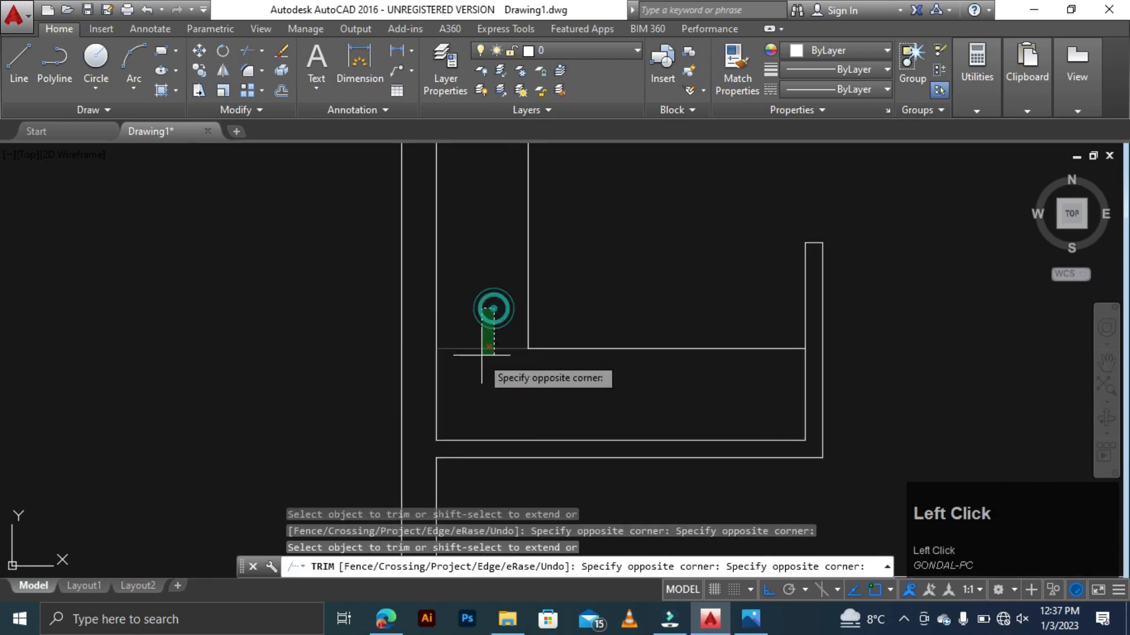
left_click(479, 353)
scroll(567, 311, "down", 5)
key("Escape")
key("Escape")
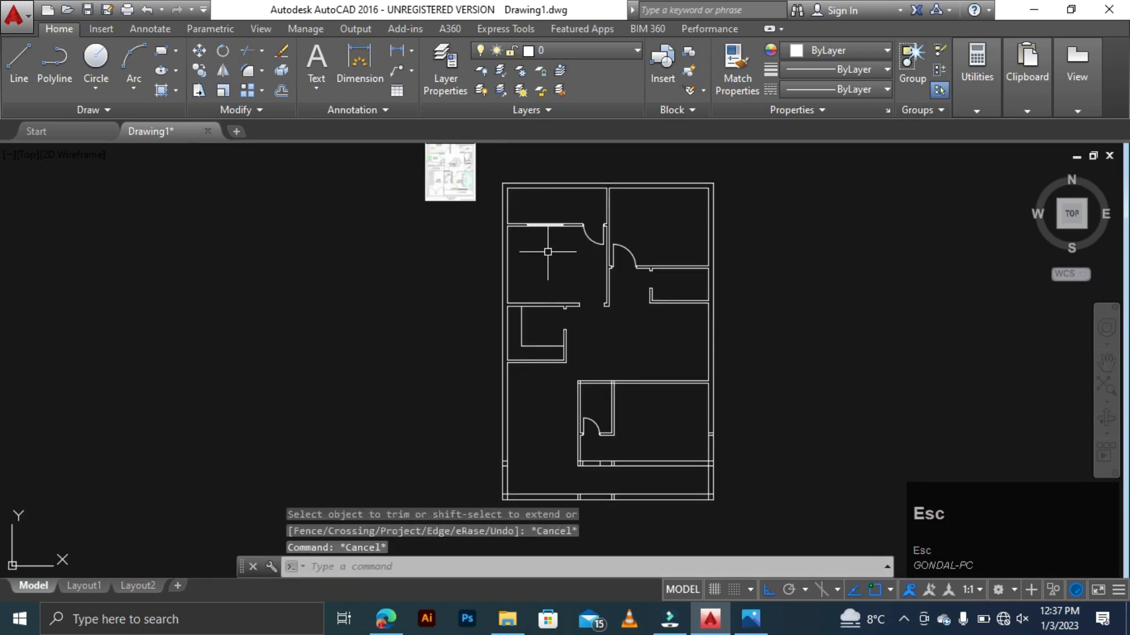
- Add a multiline text reading BED ROOM in the empty area to the left of the floor plan
scroll(547, 262, "up", 5)
key("Escape")
key("Escape")
scroll(579, 265, "down", 5)
scroll(554, 271, "up", 2)
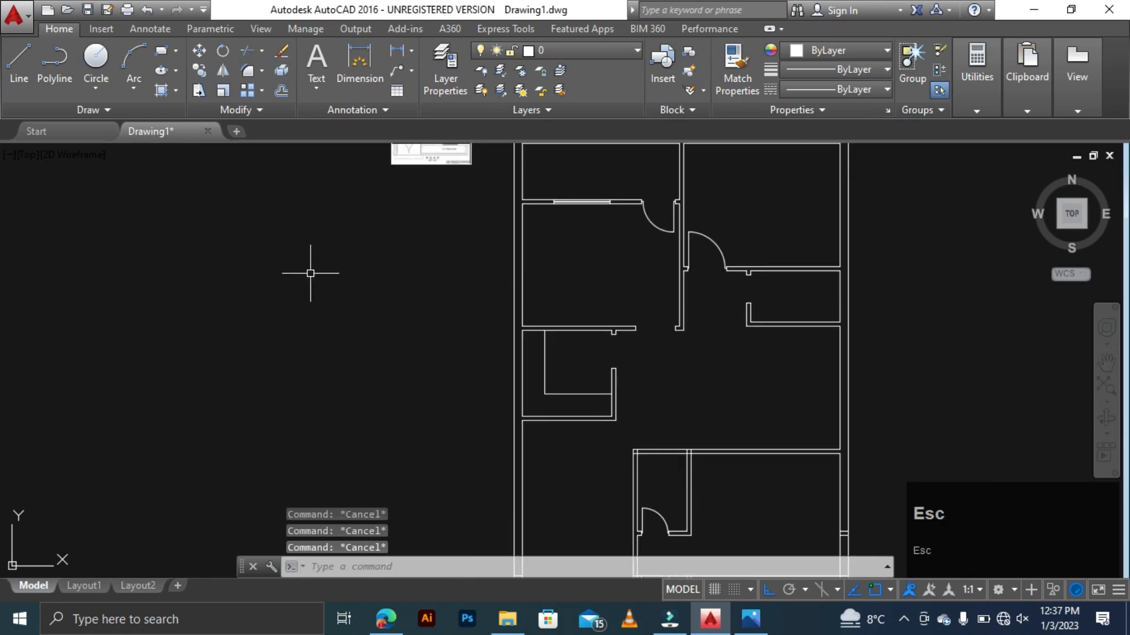
type("t")
key("space")
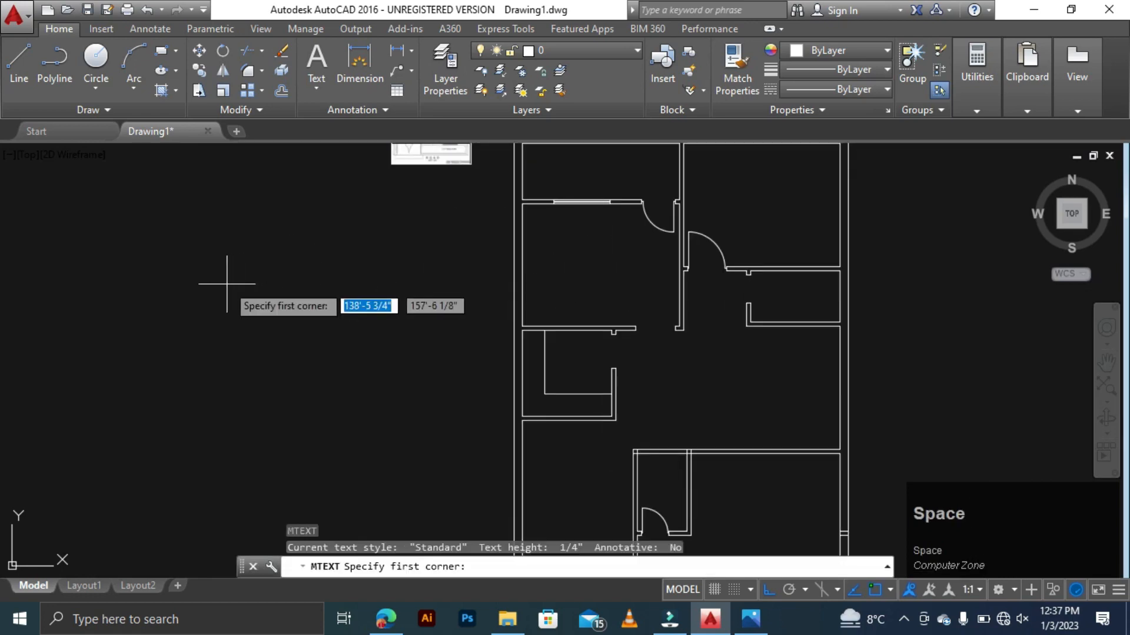
left_click(166, 263)
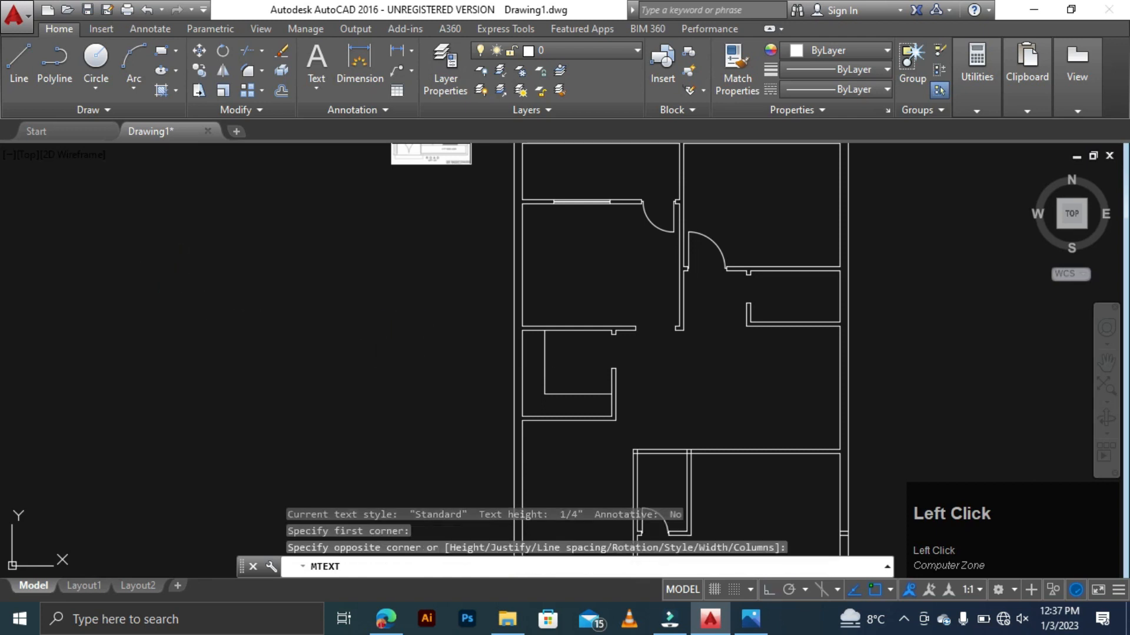
left_click(340, 306)
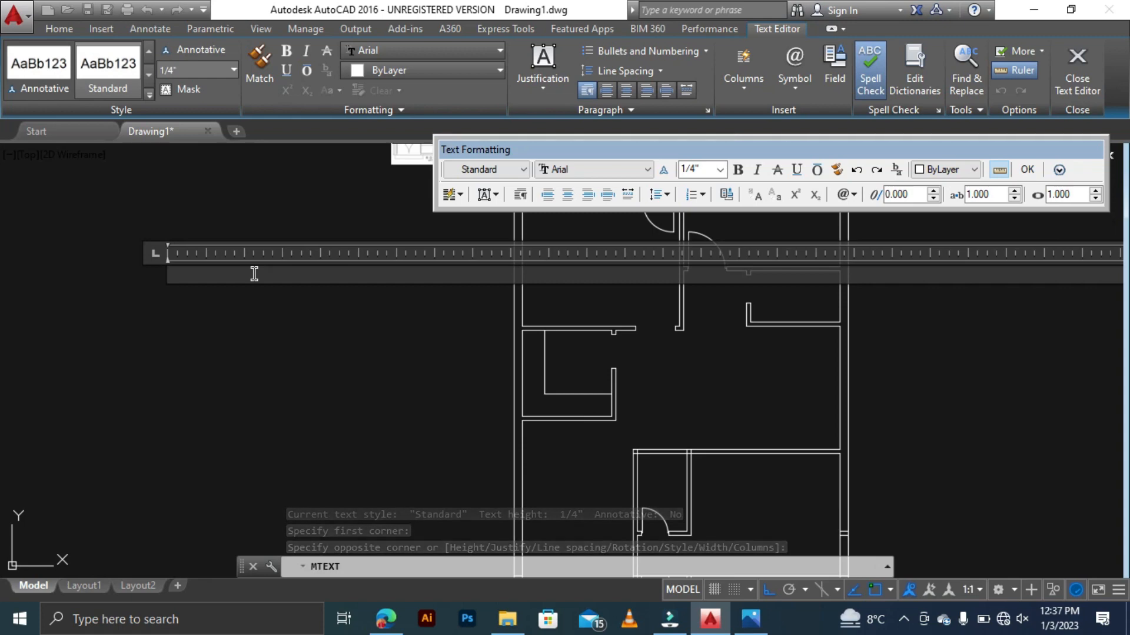
type("b")
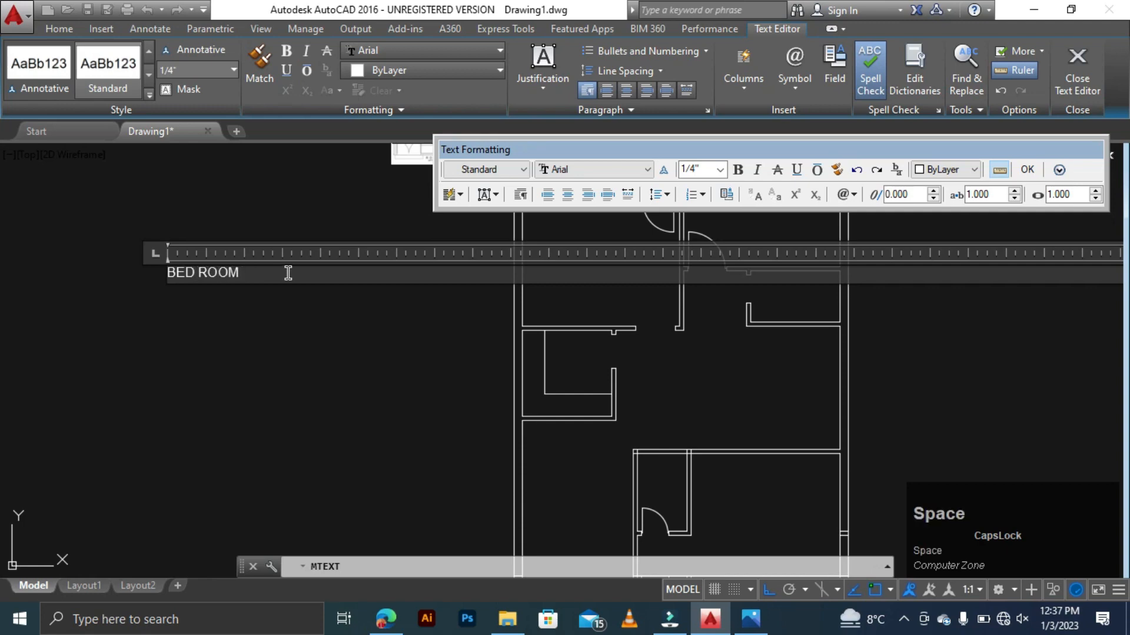
- Set the BED ROOM text height to 1' and finish editing the text
left_click_drag(242, 280, 143, 280)
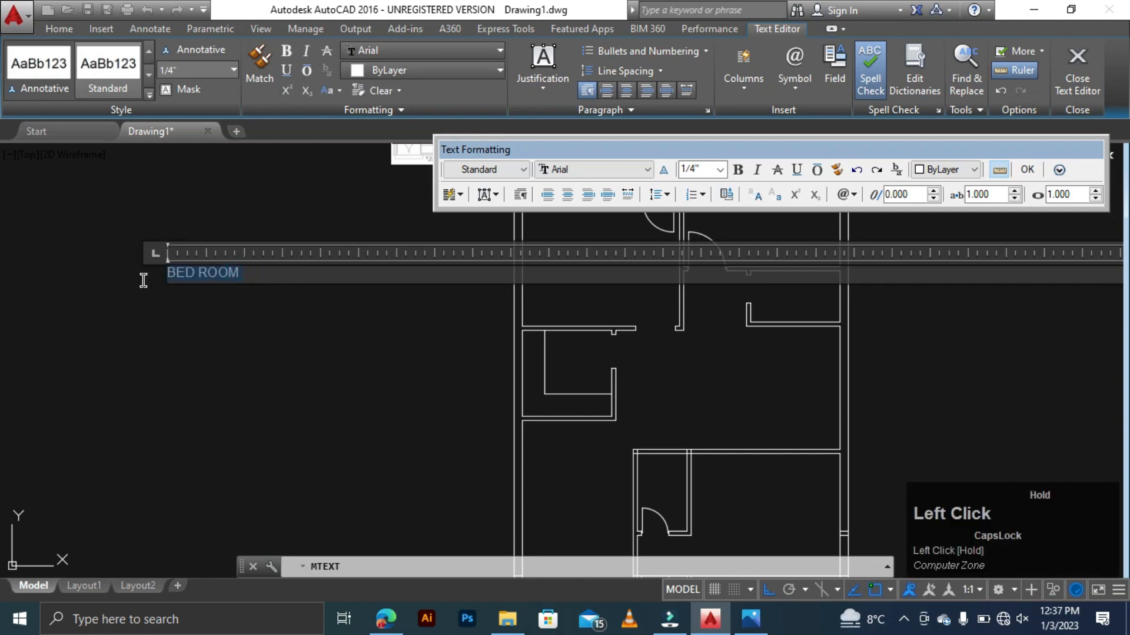
left_click(709, 164)
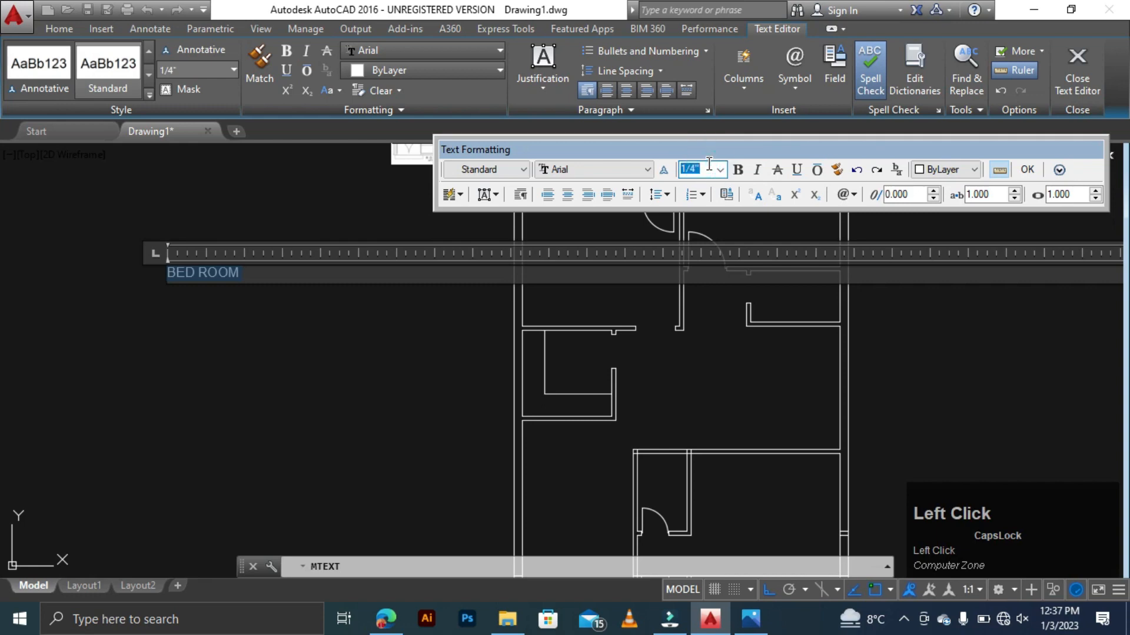
key("BackSpace")
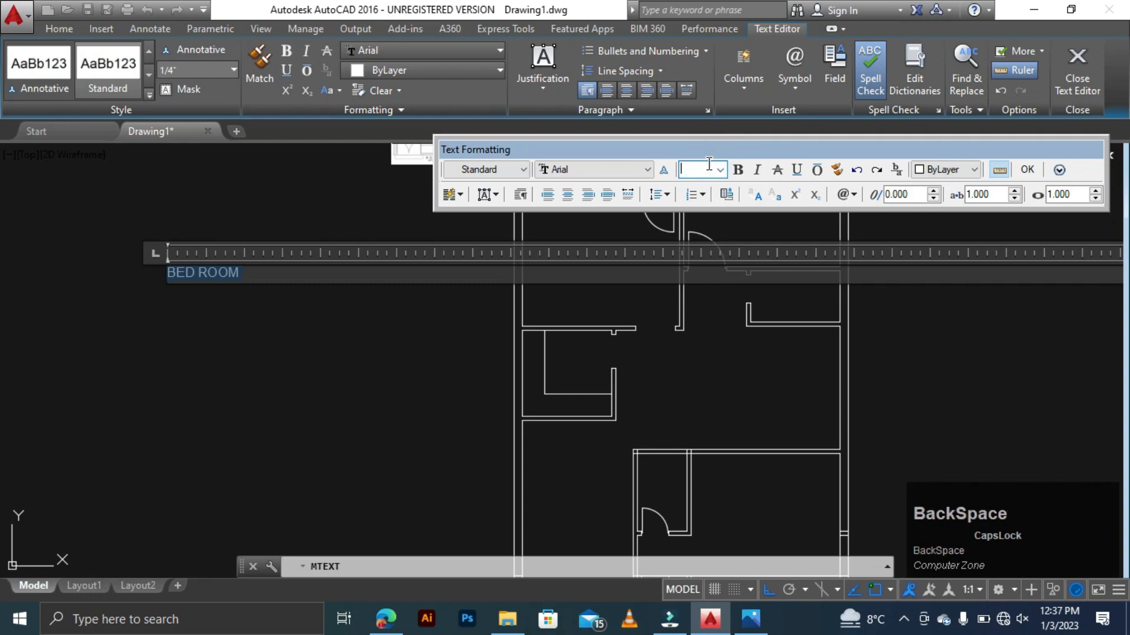
type("1")
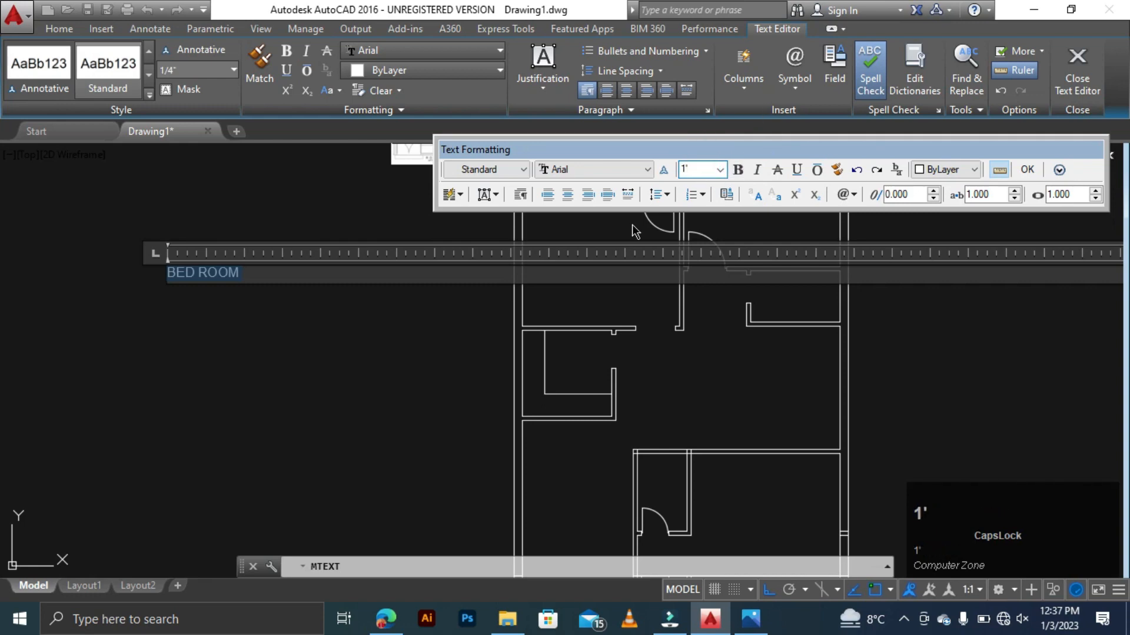
left_click(413, 381)
scroll(381, 292, "down", 3)
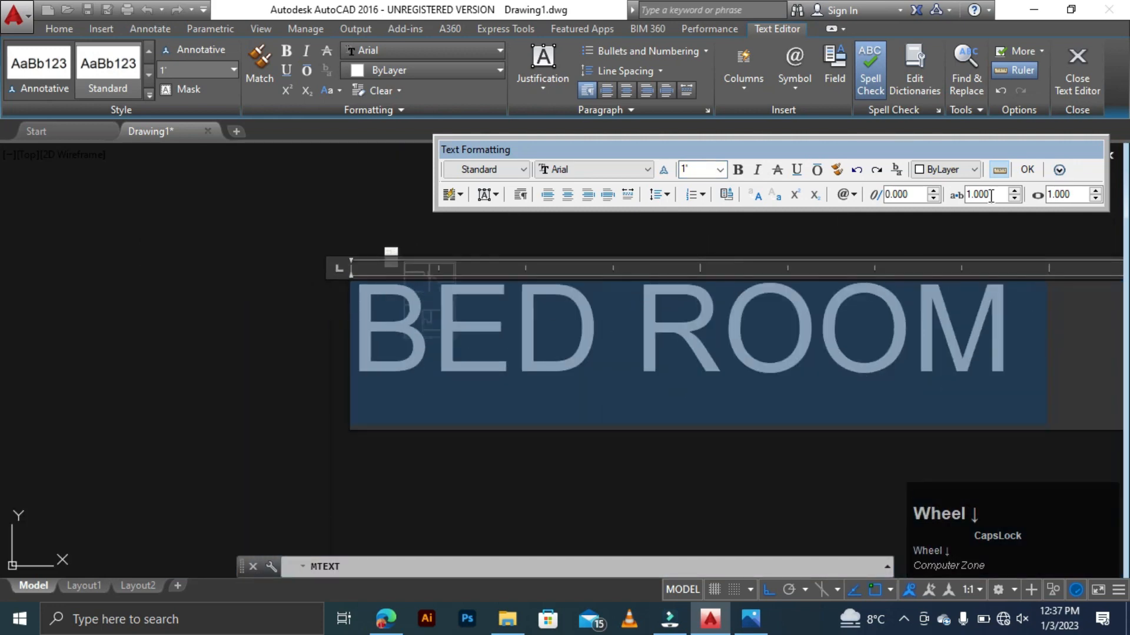
left_click(1028, 170)
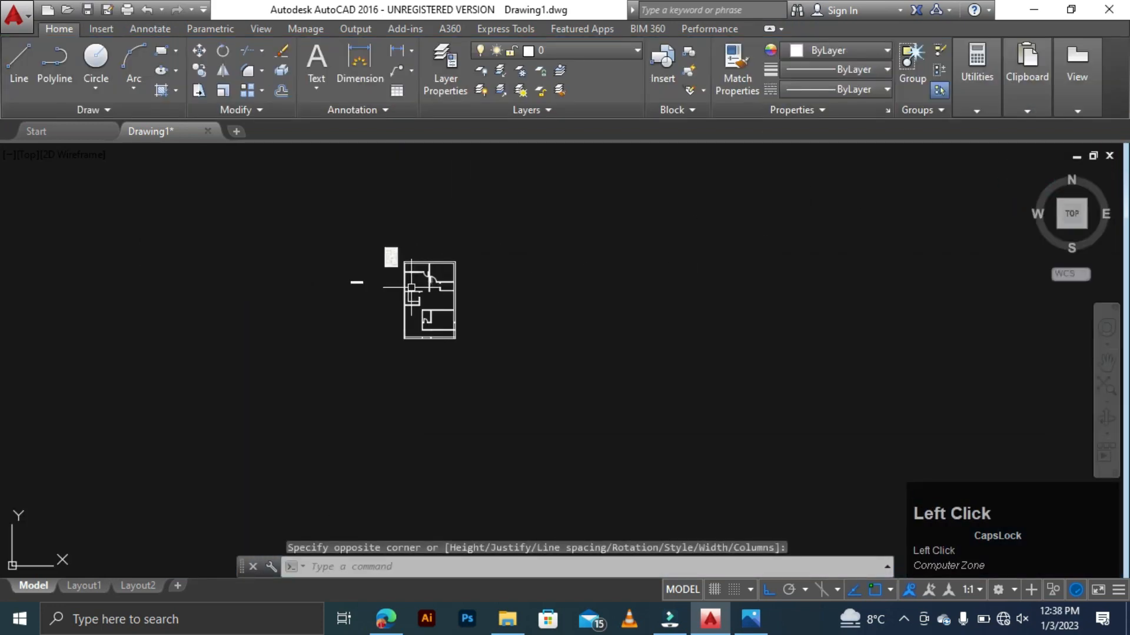
- Copy the BED ROOM text from beside the plan into the left bedroom below the windowed wall, with Ortho turned off
scroll(350, 291, "up", 4)
scroll(357, 248, "up", 2)
key("Escape")
key("Escape")
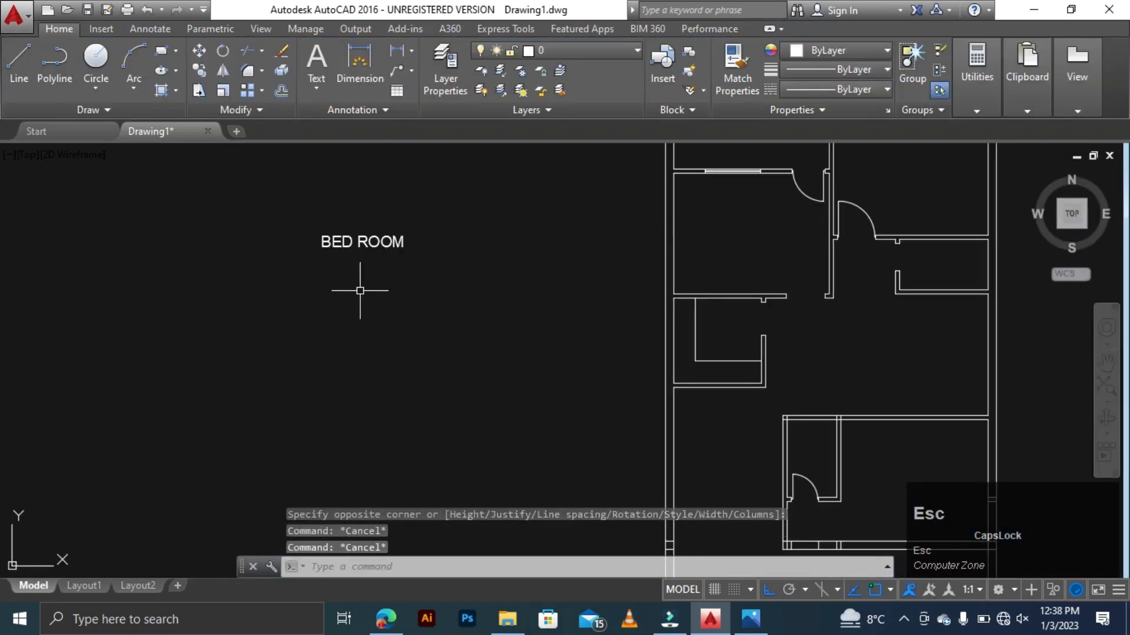
type("CO")
key("space")
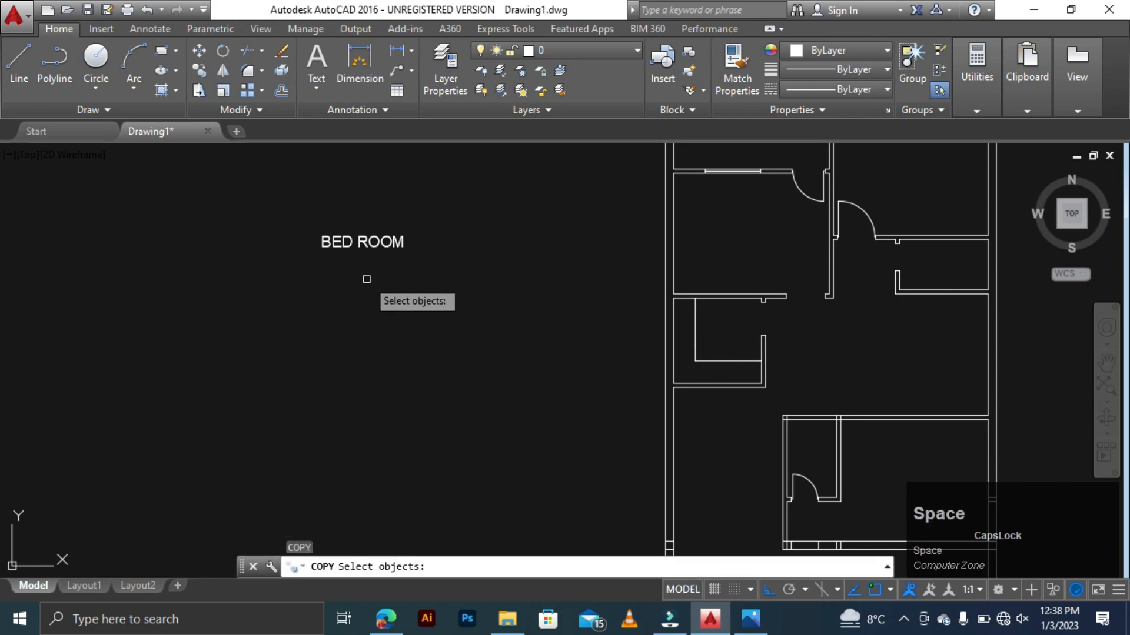
left_click(369, 252)
right_click(391, 259)
left_click(371, 241)
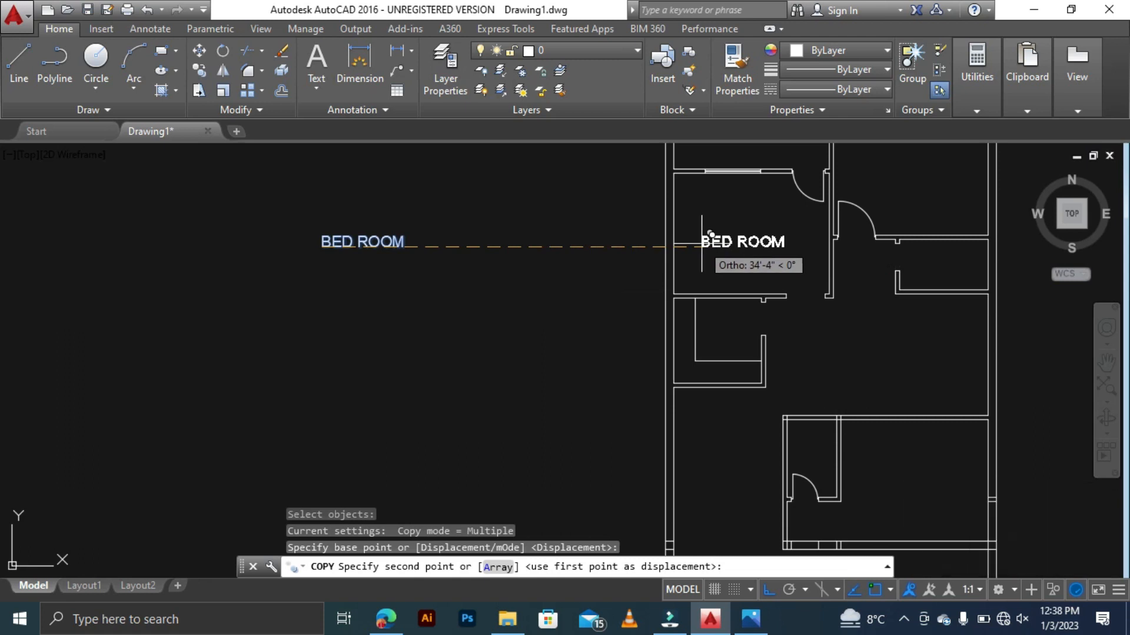
key("F8")
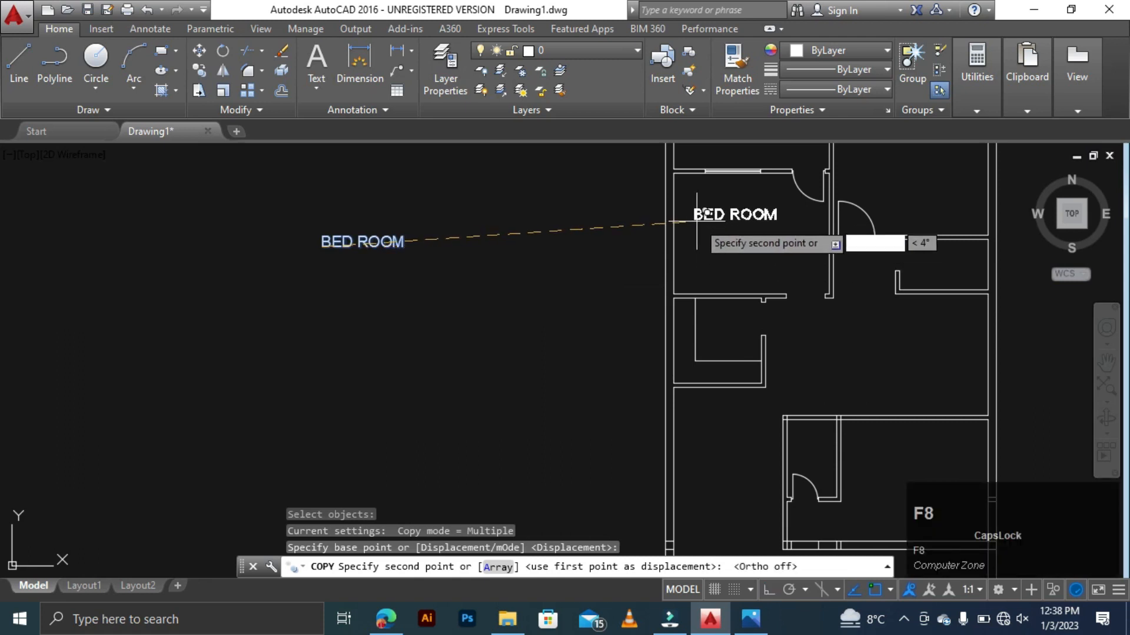
left_click(705, 219)
key("Escape")
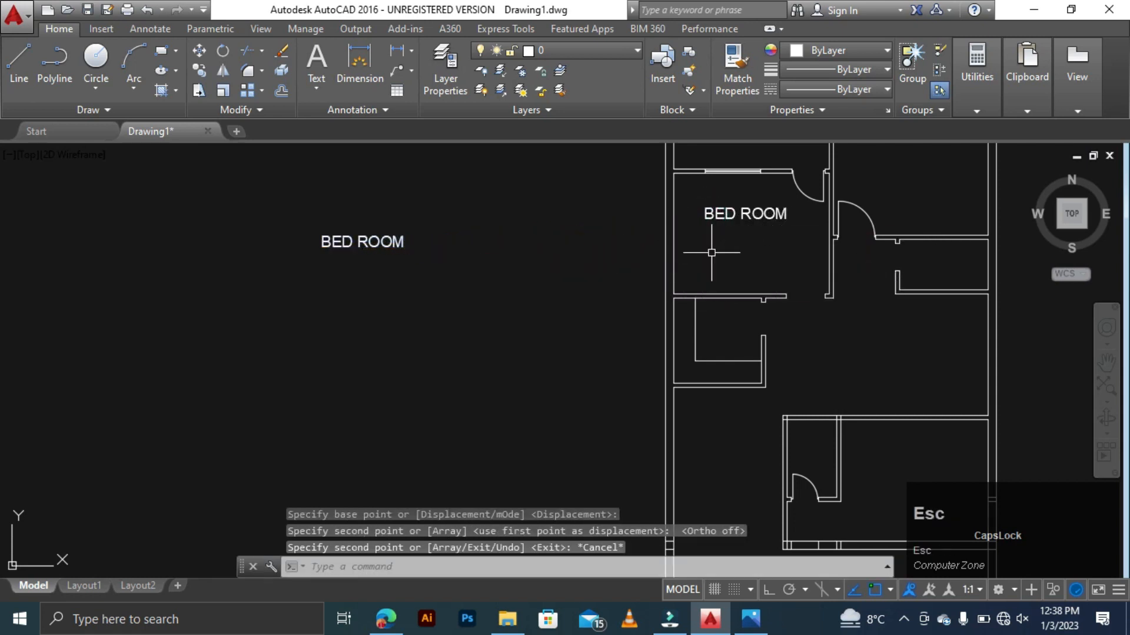
key("Escape")
key("Escape")
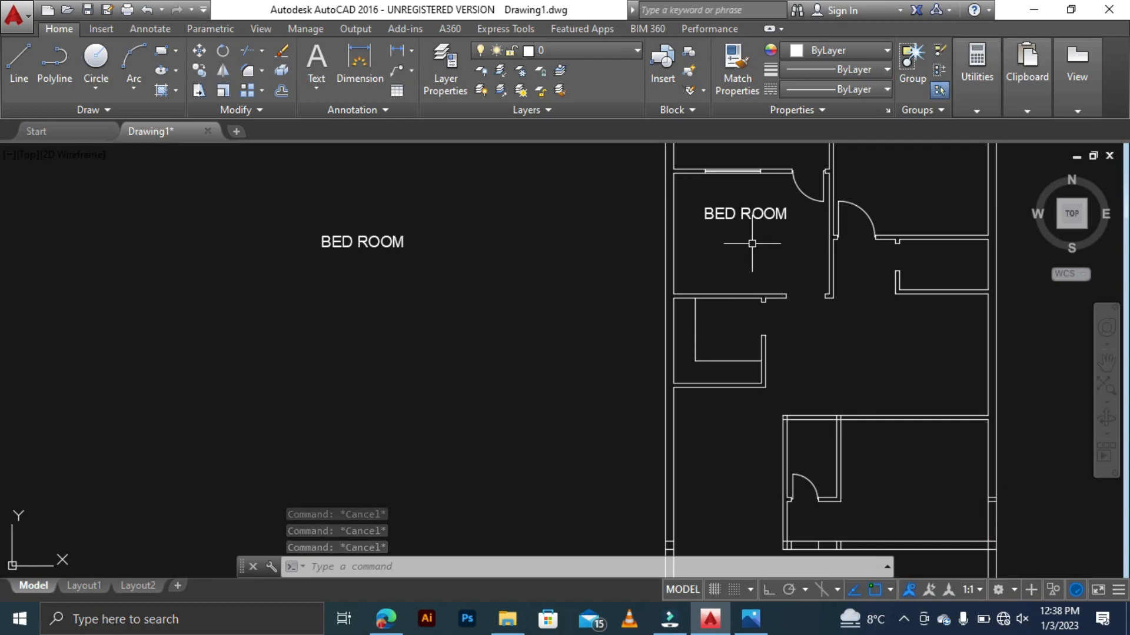
- Copy the BED ROOM label inside the left bedroom to about 2' directly below itself
key("Escape")
type("CO")
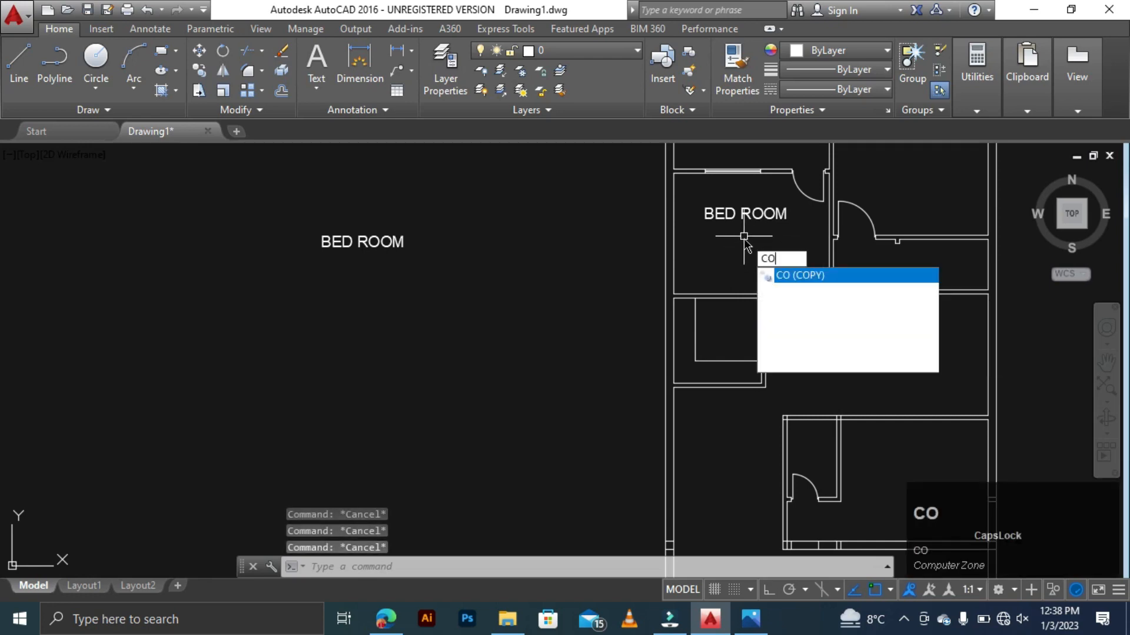
key("space")
left_click(745, 214)
right_click(744, 250)
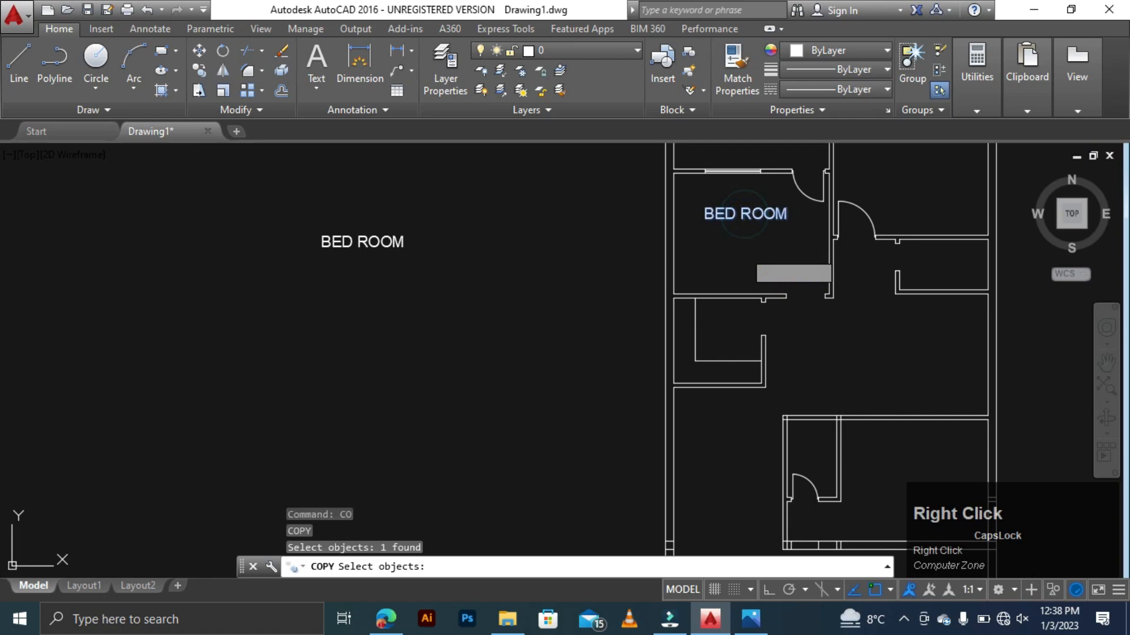
left_click(706, 219)
left_click(706, 240)
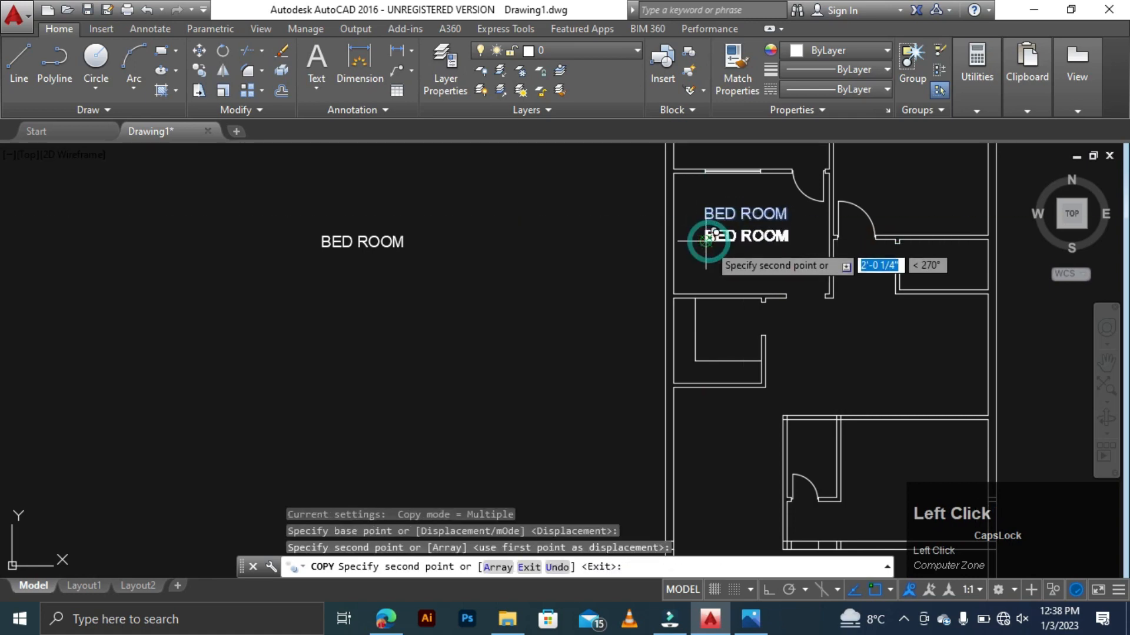
key("Escape")
- Replace the lower BED ROOM copy's text with the room size 14' 1"X11' and finish editing
left_click(730, 237)
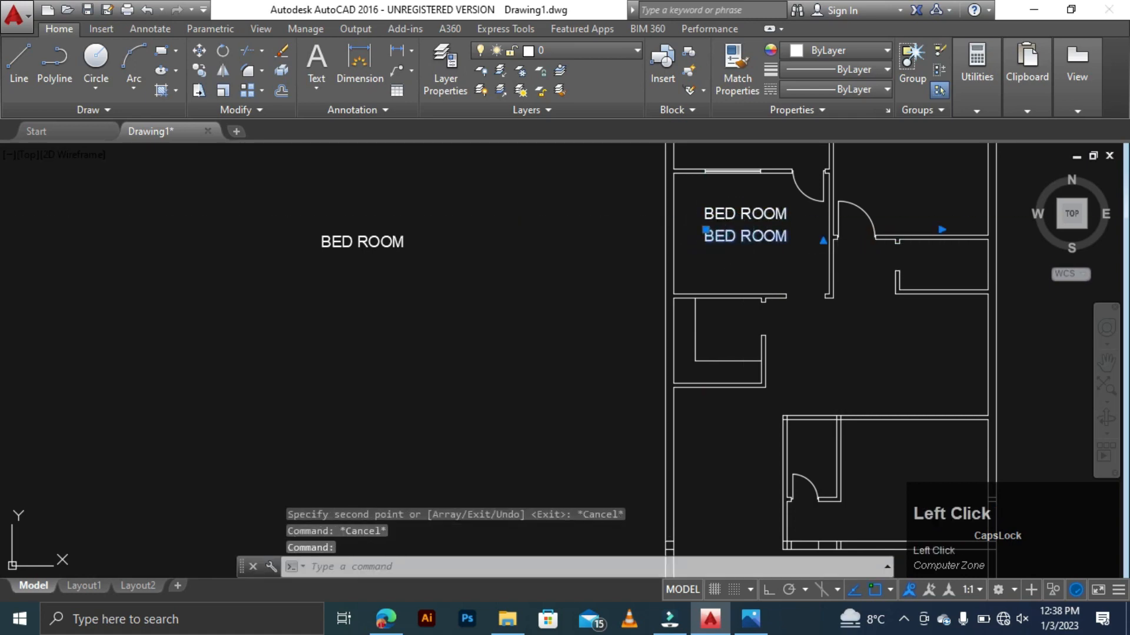
double_click(730, 236)
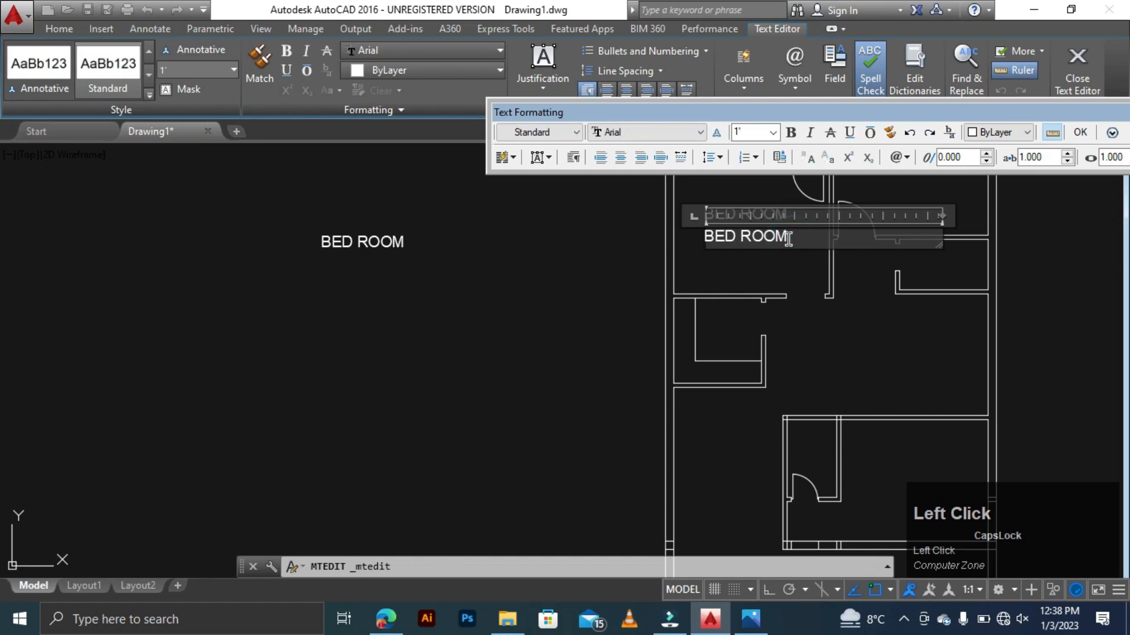
key("BackSpace")
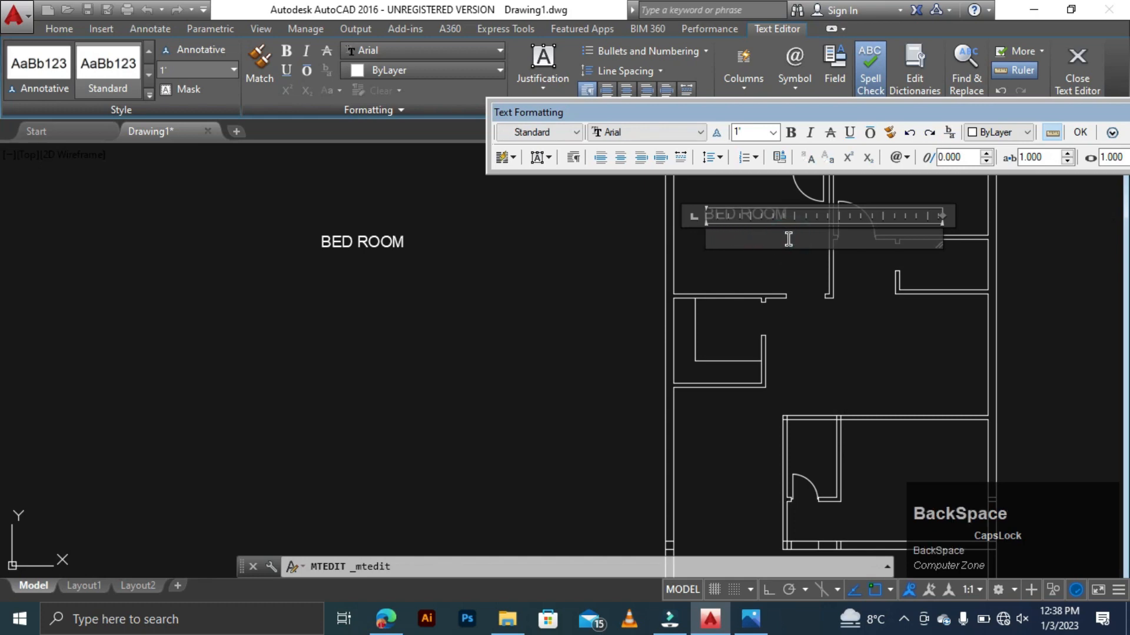
type("14' 1\"X")
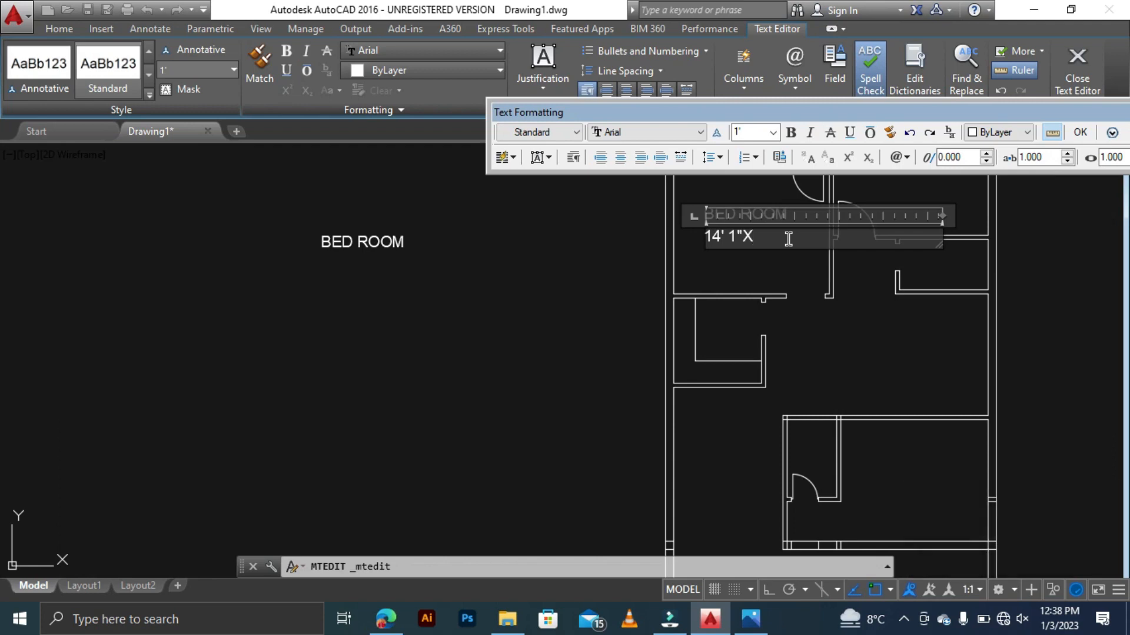
type("1")
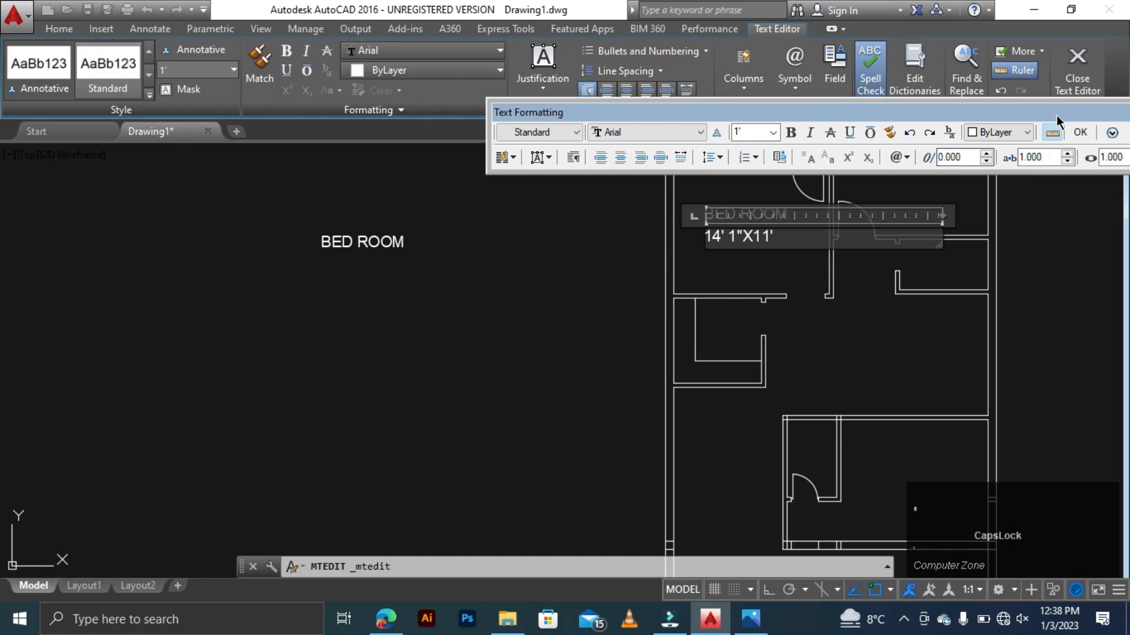
left_click(1080, 132)
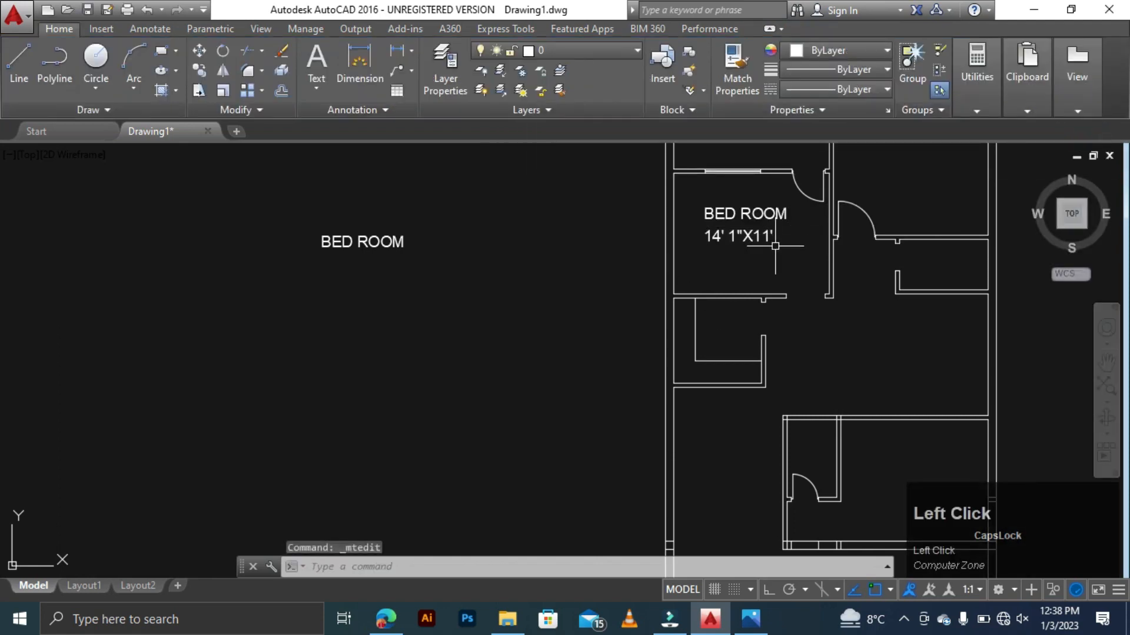
key("Escape")
key("Escape")
- Copy the BED ROOM label together with its 14' 1"X11' size line into the upper-right room
type("CO")
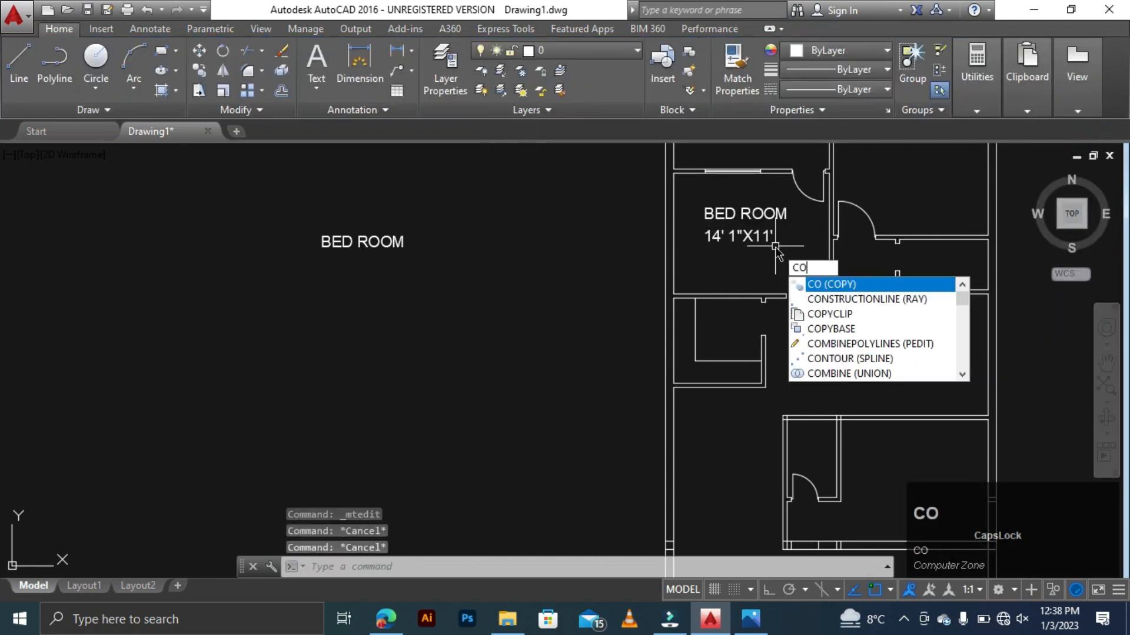
key("space")
left_click(780, 197)
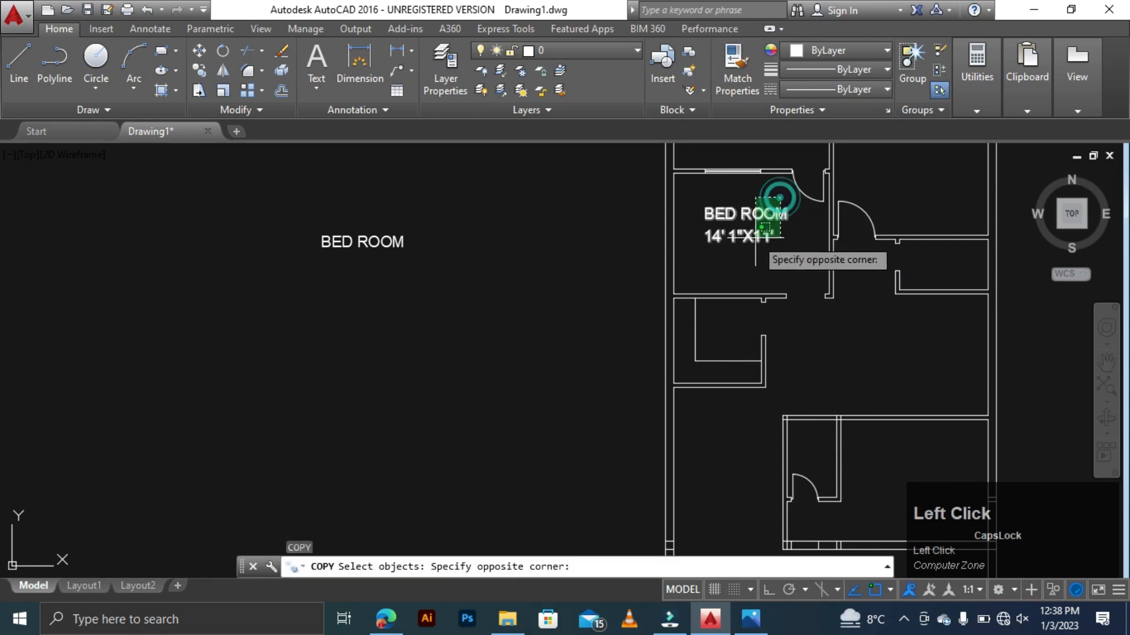
left_click(730, 254)
right_click(729, 253)
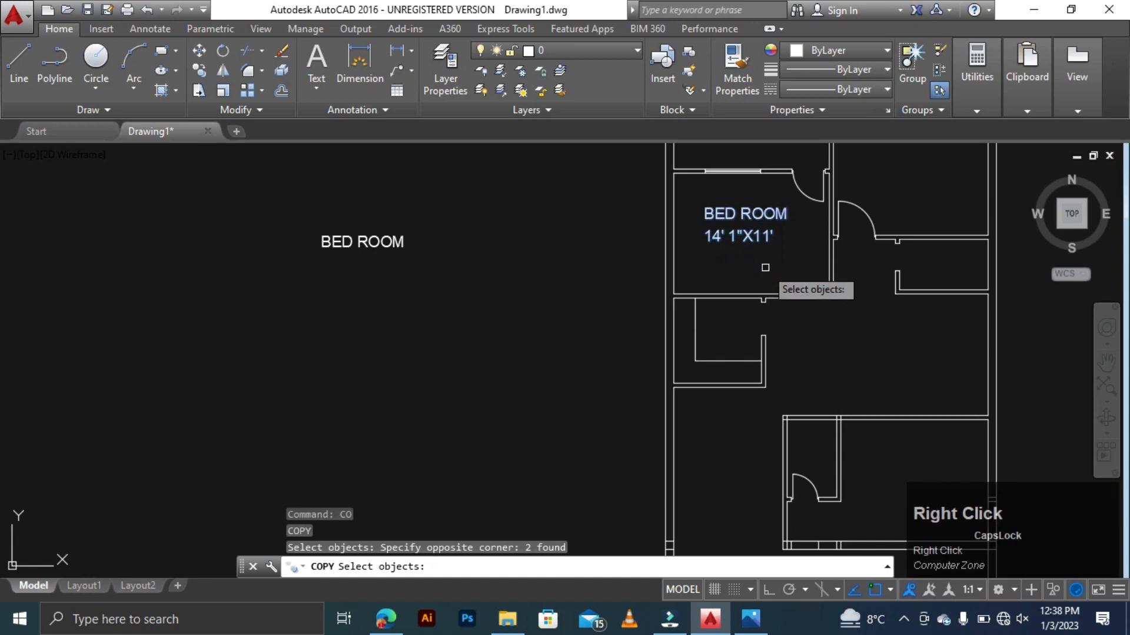
left_click(740, 232)
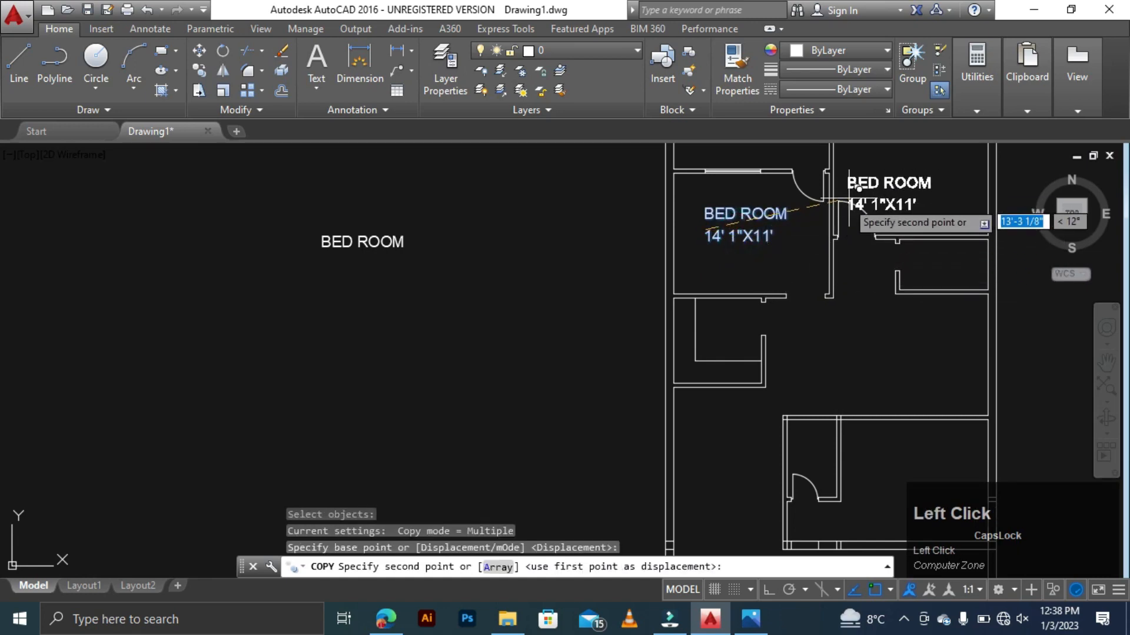
scroll(833, 230, "down", 4)
scroll(835, 233, "up", 5)
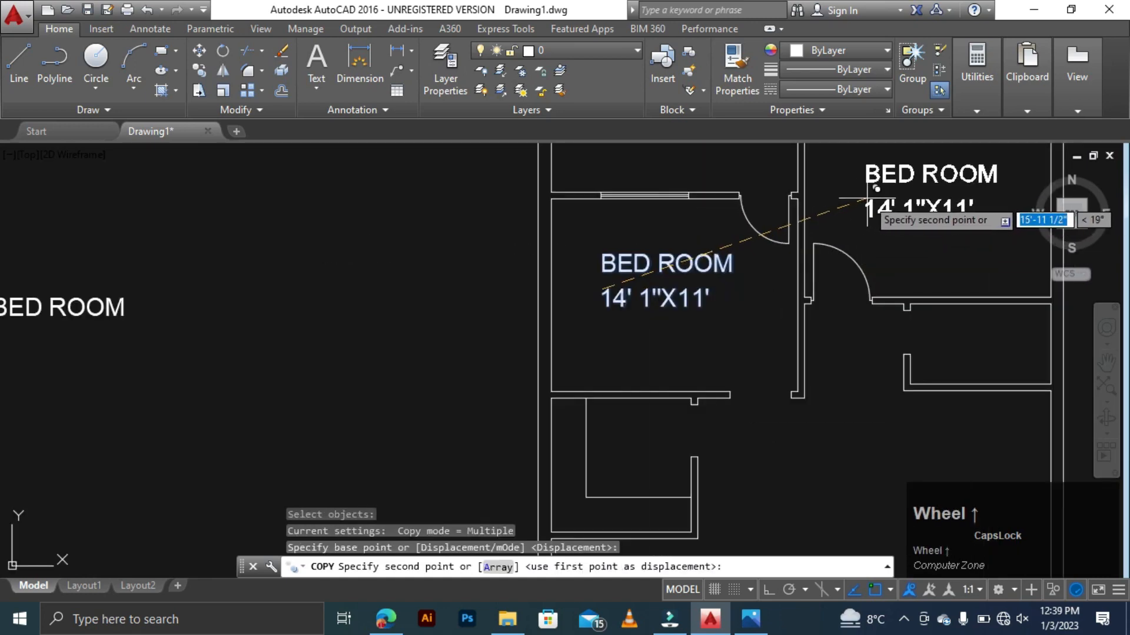
left_click(873, 190)
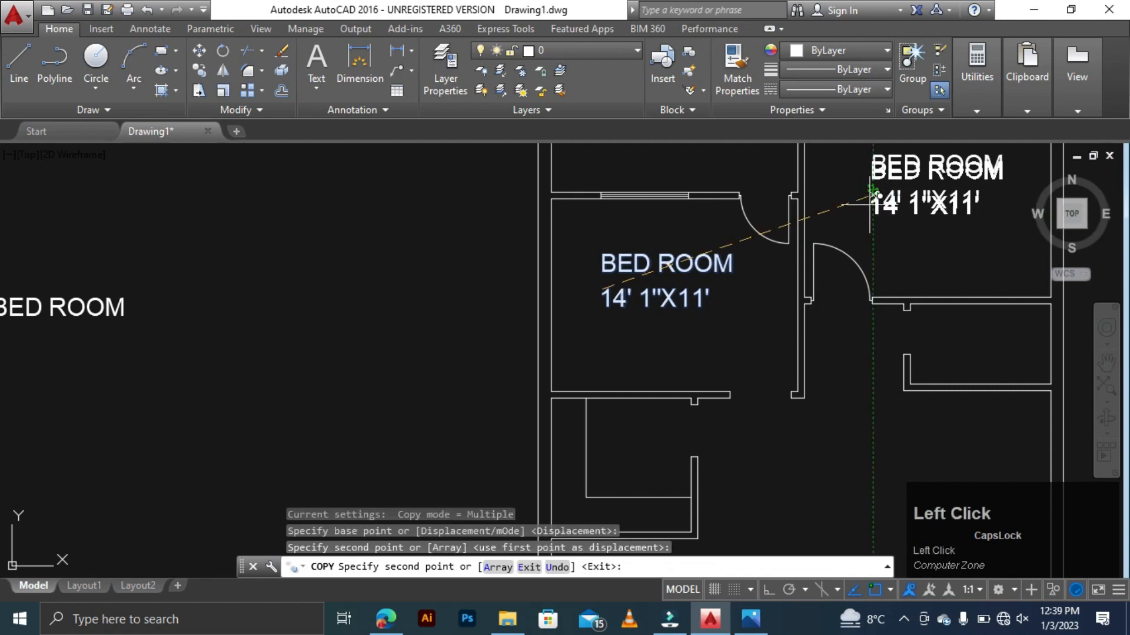
- Place another copy of the two-line label in the lower-right room and end the Copy command
scroll(847, 250, "down", 6)
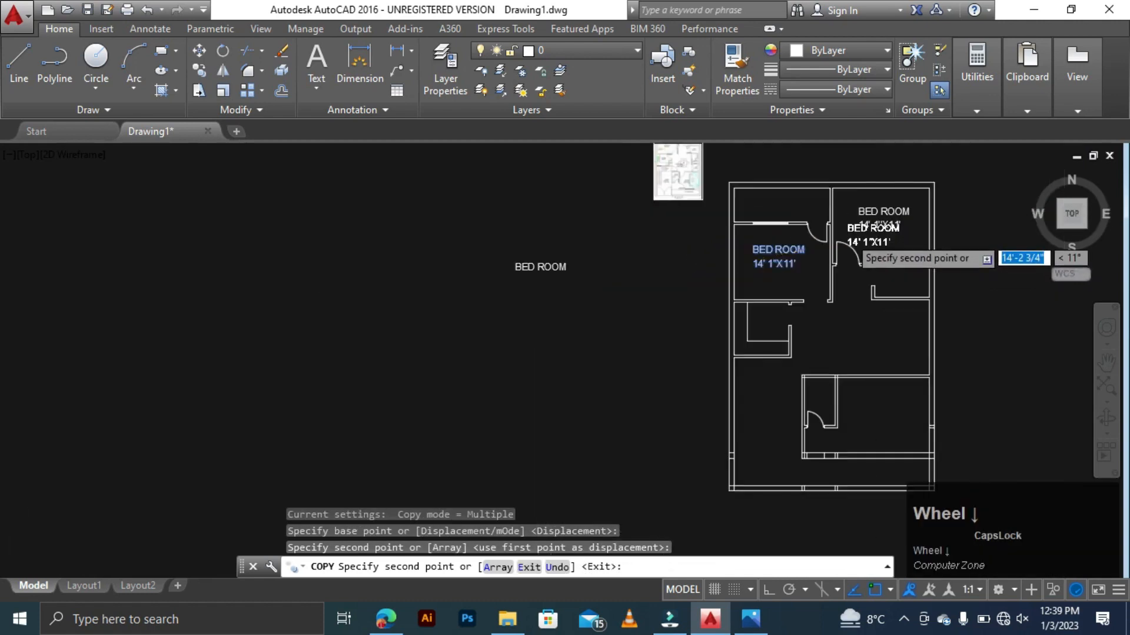
scroll(833, 272, "up", 3)
scroll(833, 271, "up", 4)
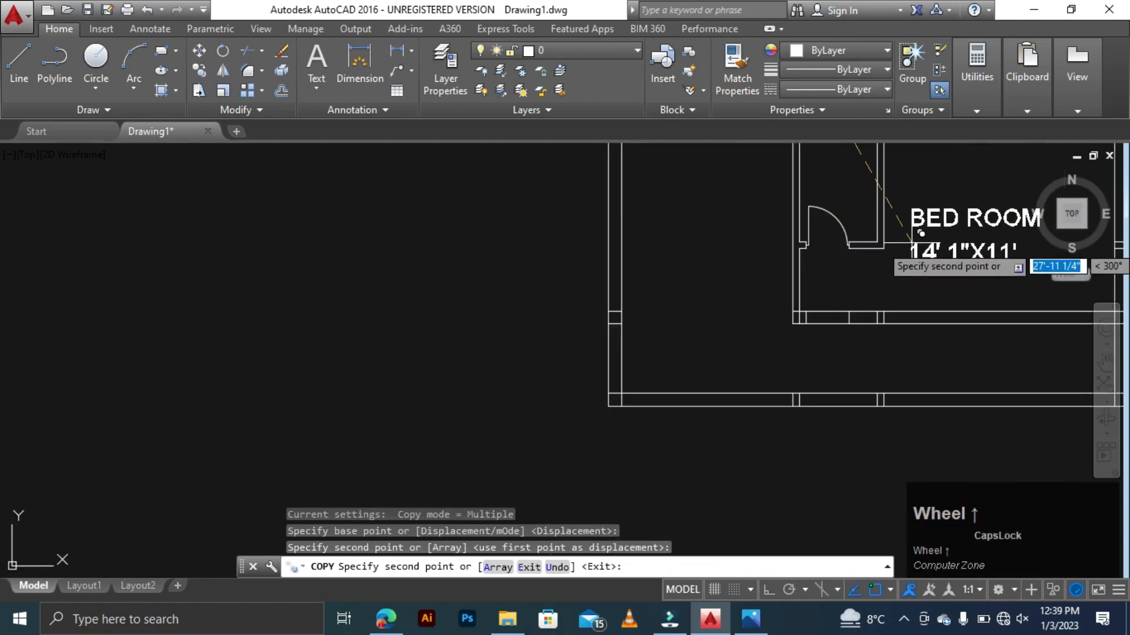
scroll(874, 236, "down", 5)
scroll(883, 242, "up", 4)
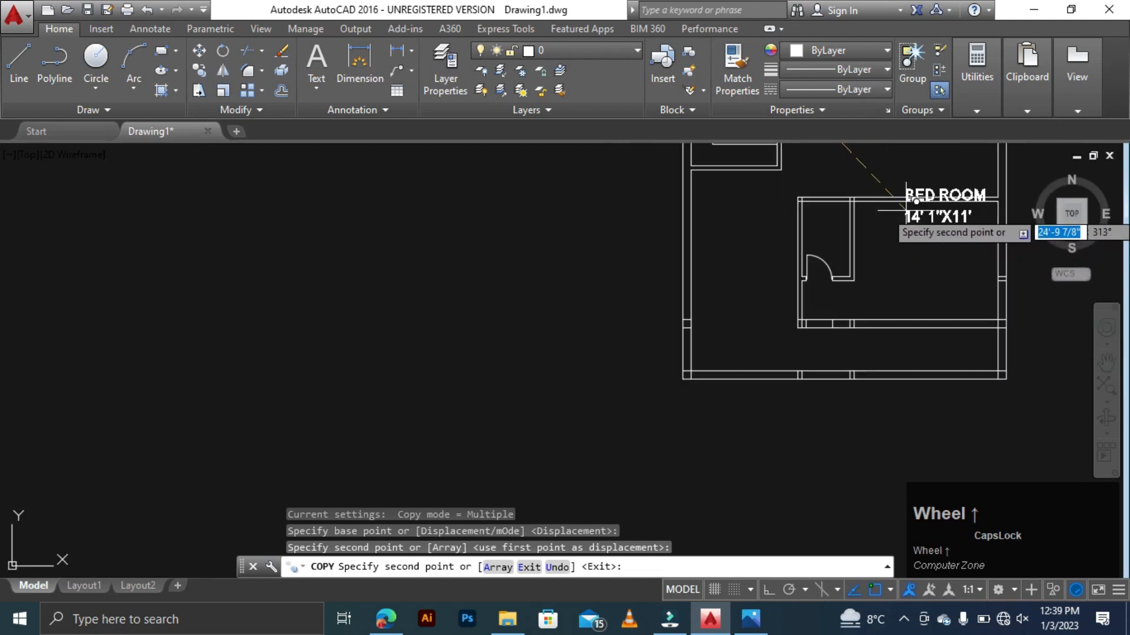
left_click(888, 249)
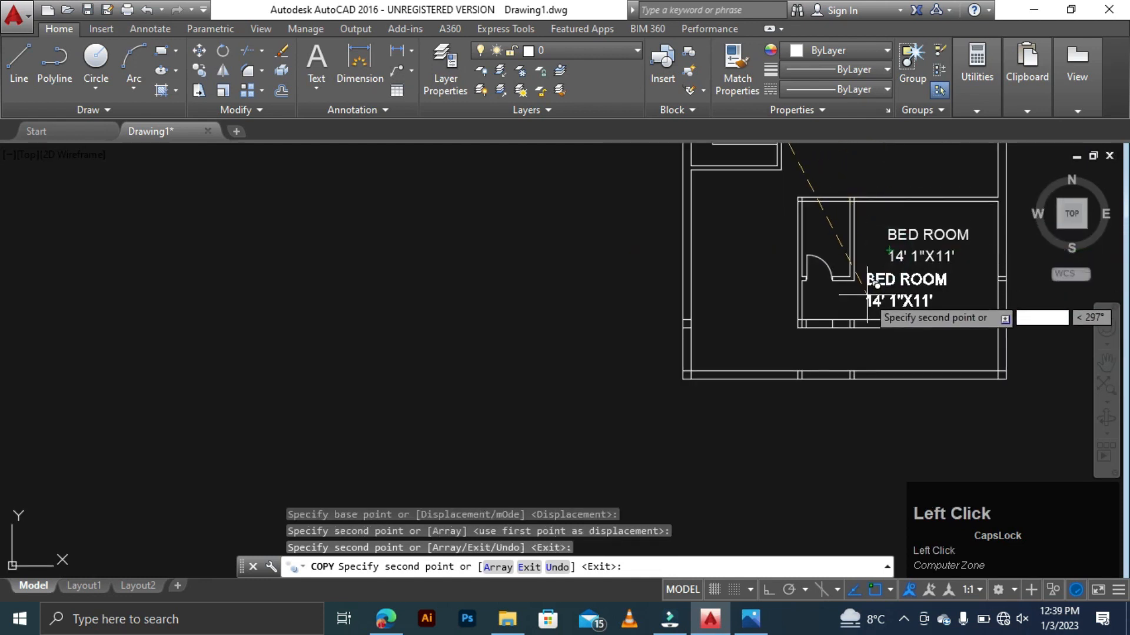
key("Escape")
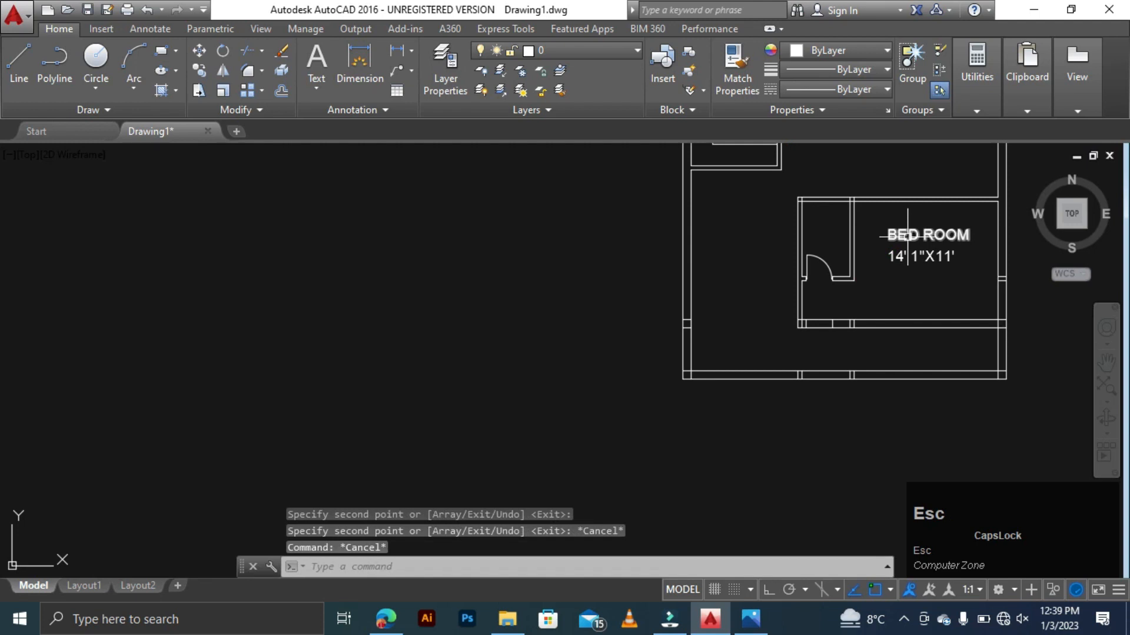
- Change the BED ROOM text in the lower-right room to DRAWING ROOM
double_click(907, 237)
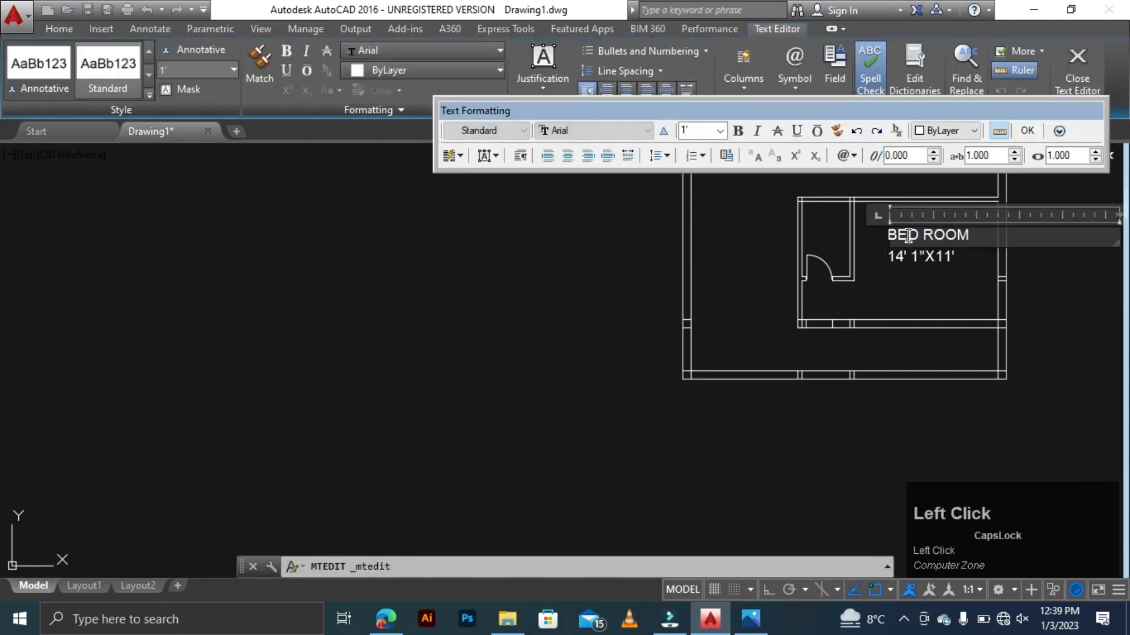
key("BackSpace")
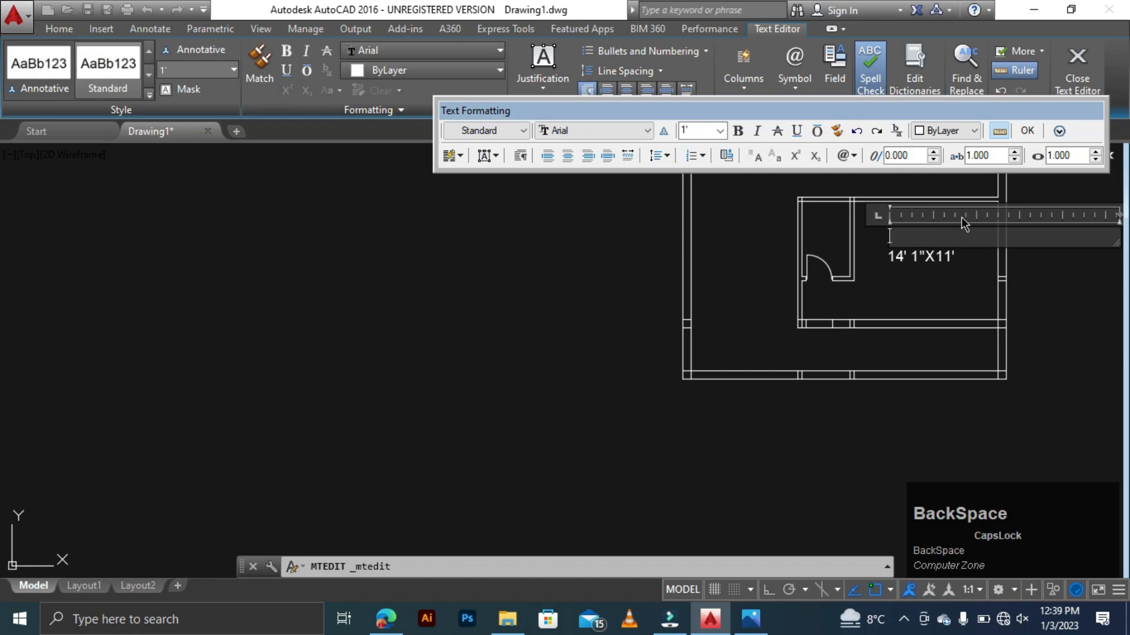
type("DRAW")
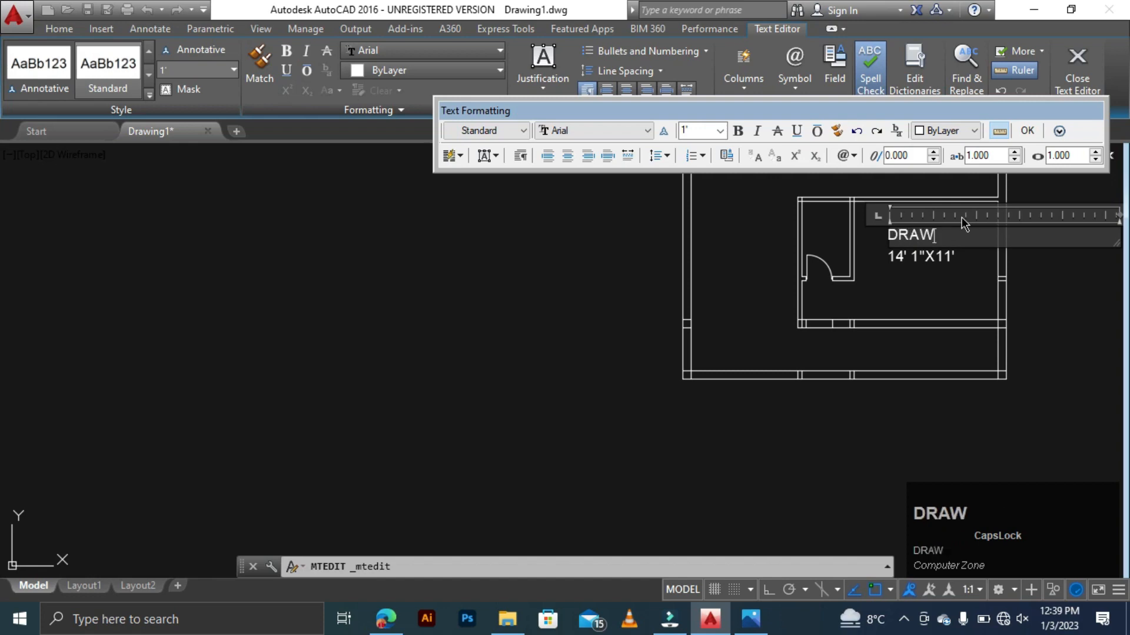
type("ING RO")
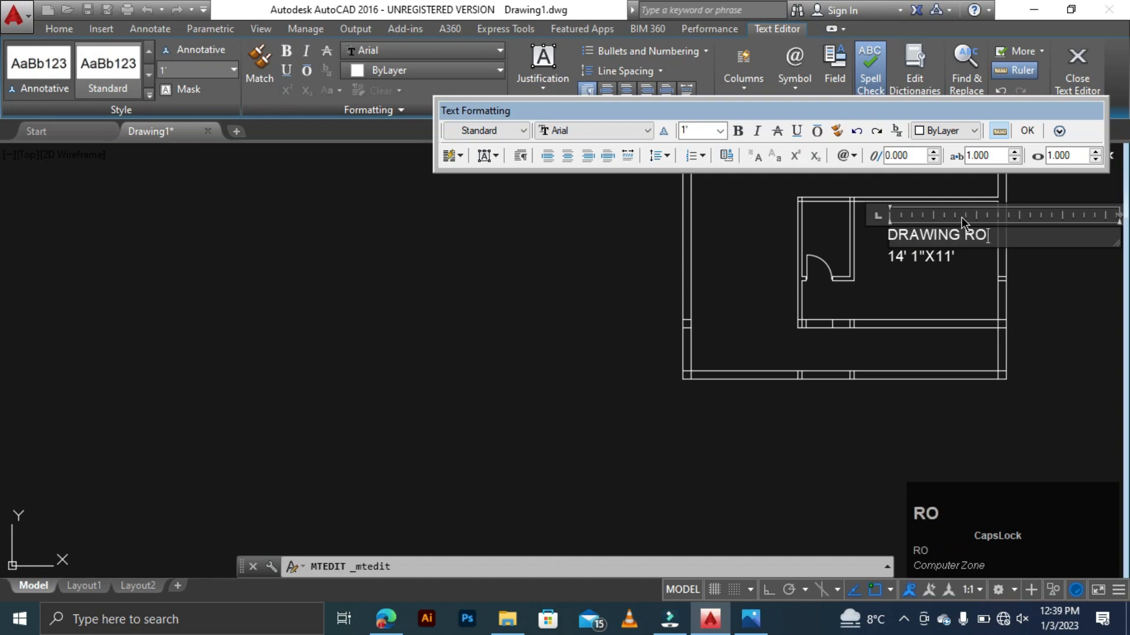
type("OM")
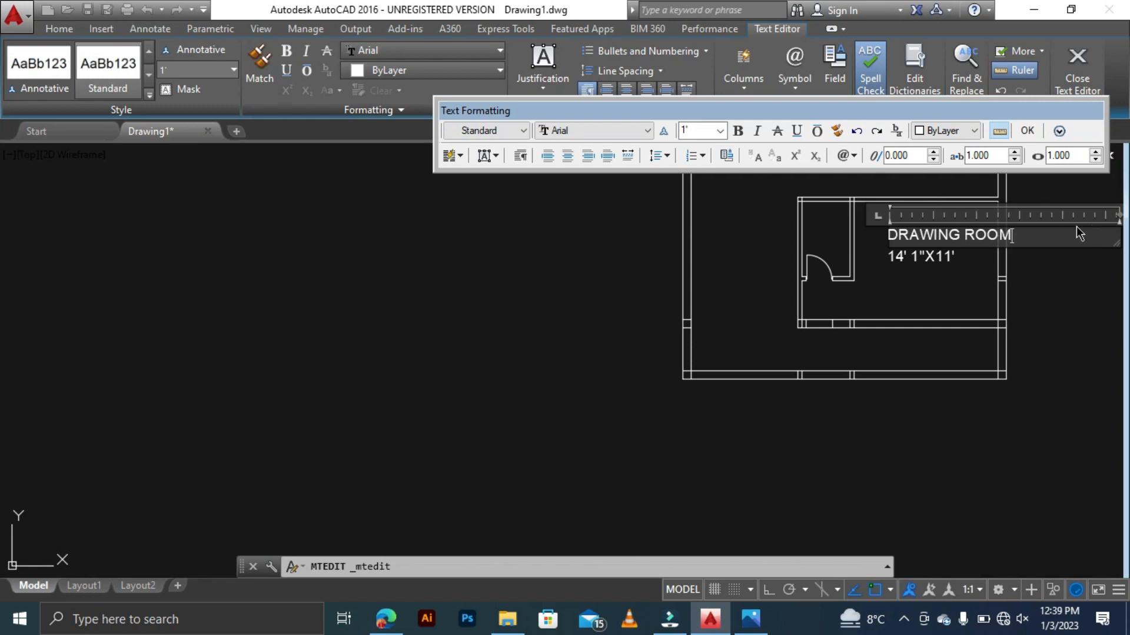
- Narrow the DRAWING ROOM text frame to just past the end of the words and finish editing
left_click_drag(1120, 217, 1029, 228)
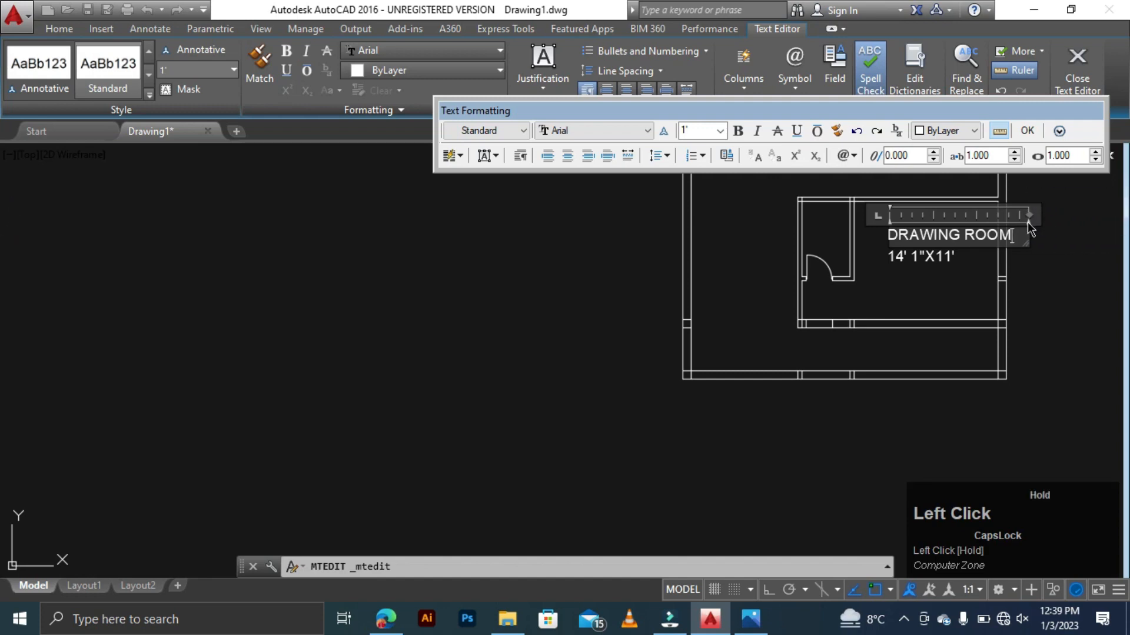
left_click(891, 238)
key("BackSpace")
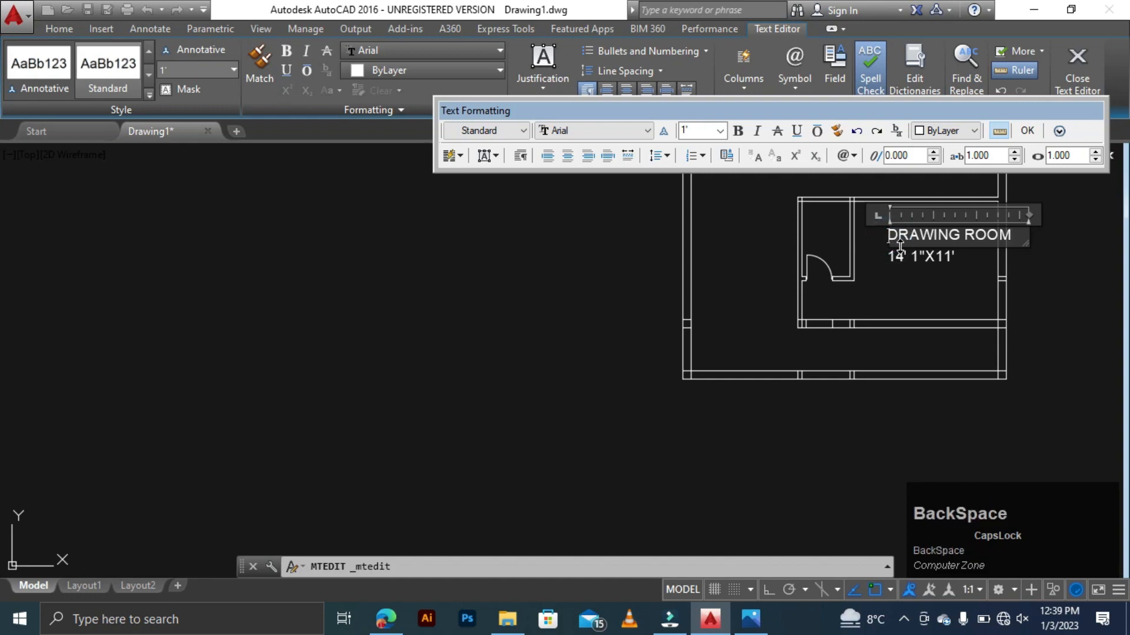
left_click(1072, 254)
key("Escape")
key("Escape")
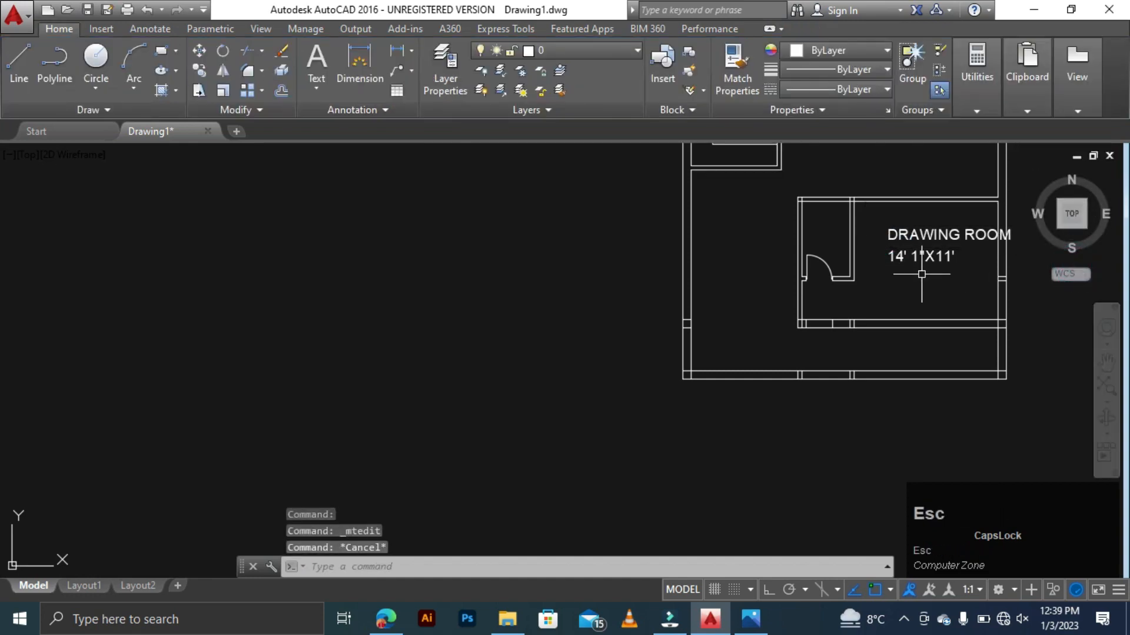
- Move the DRAWING ROOM text left so it sits centred above the 14' 1"X11' size line
type("M")
key("space")
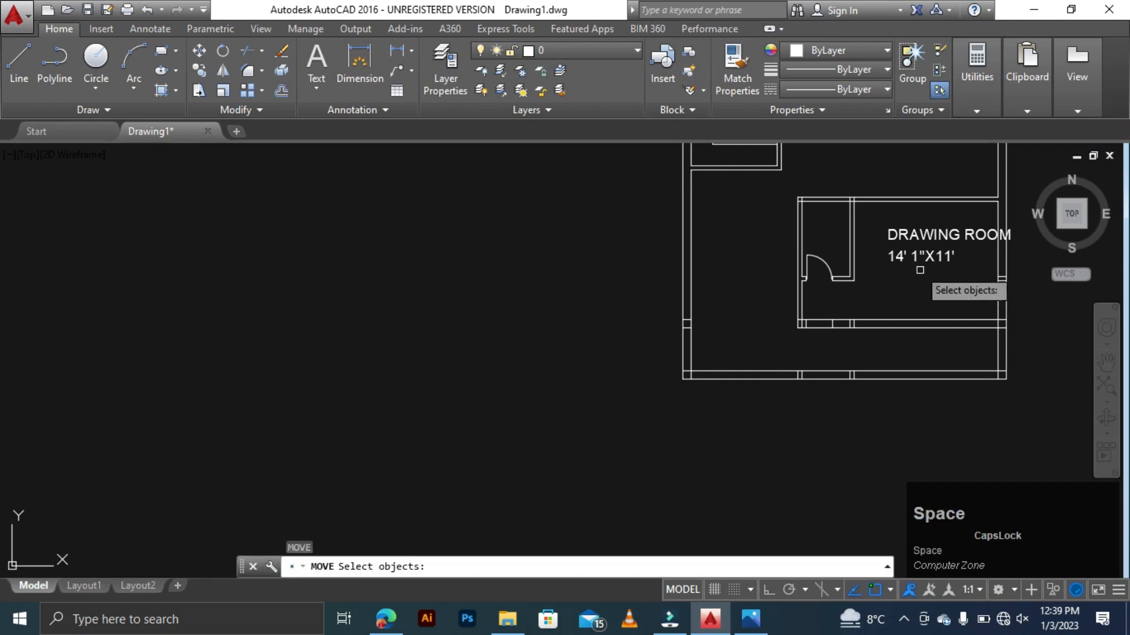
left_click(908, 234)
right_click(916, 304)
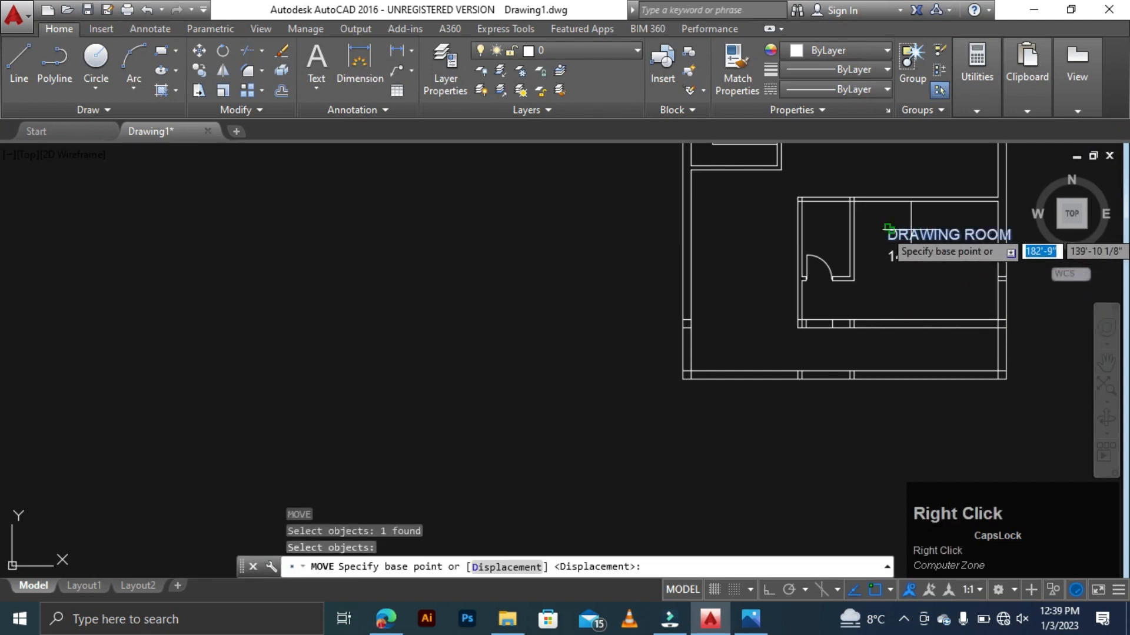
left_click(902, 211)
left_click(879, 214)
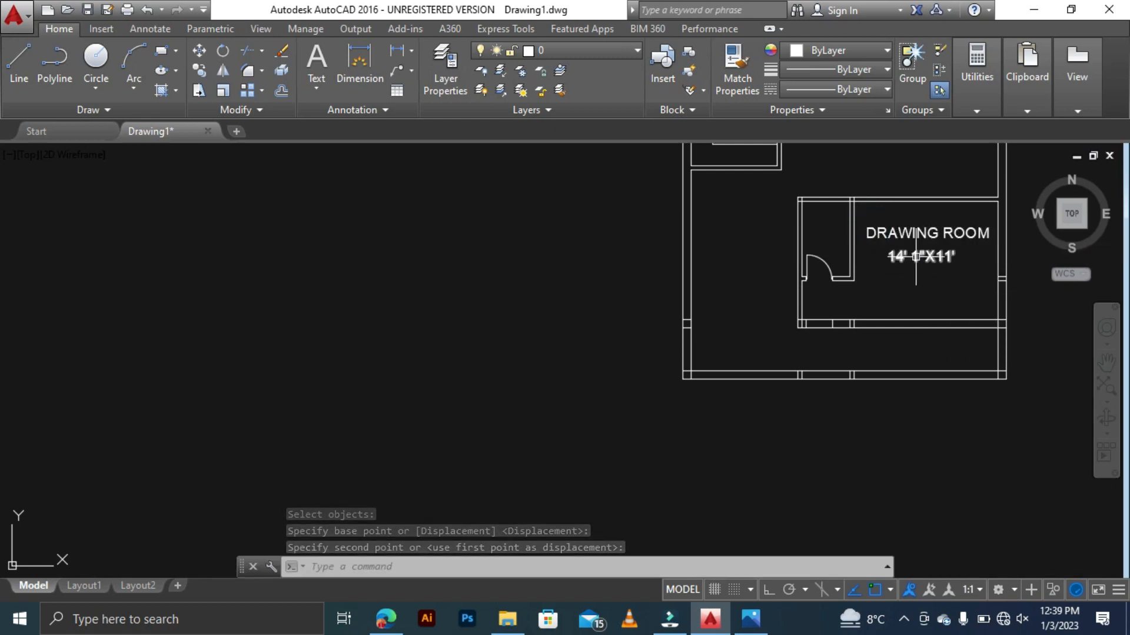
- Delete the four short cross lines inside the drawing room's lower wall, near its left end
scroll(846, 391, "up", 3)
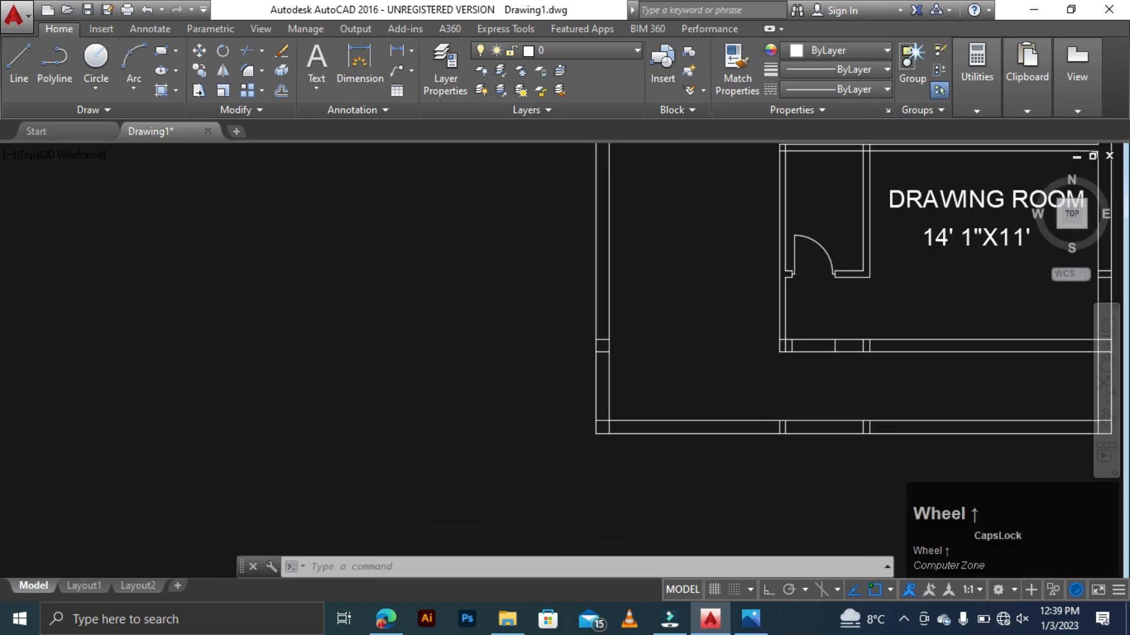
scroll(824, 347, "down", 2)
scroll(856, 379, "up", 3)
scroll(856, 379, "up", 2)
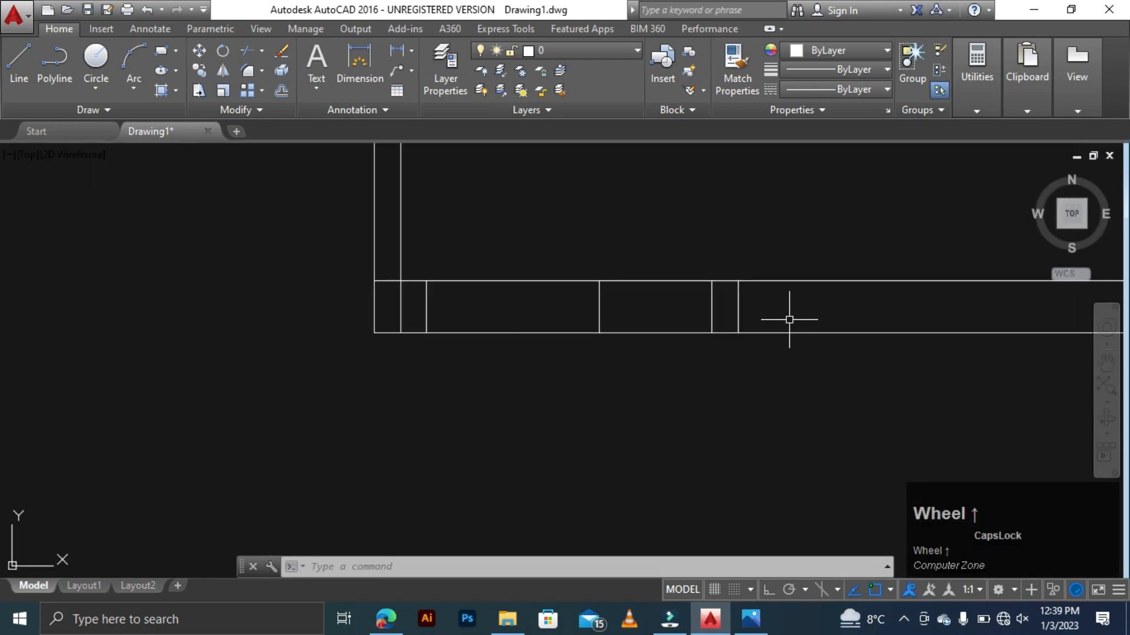
left_click(786, 308)
left_click(534, 311)
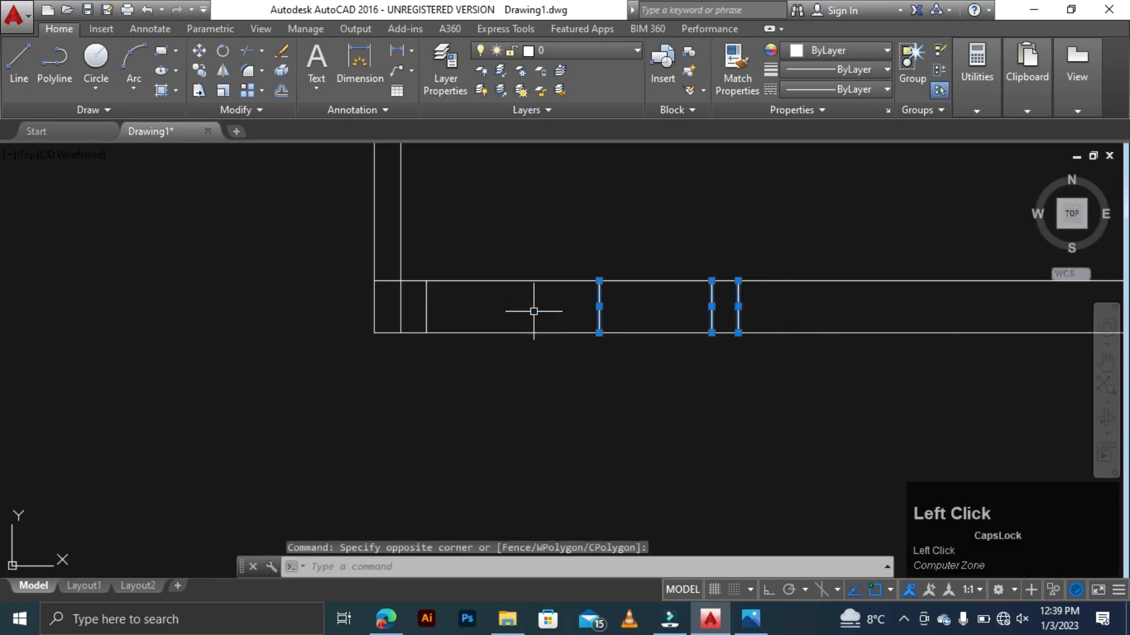
key("Delete")
left_click(451, 307)
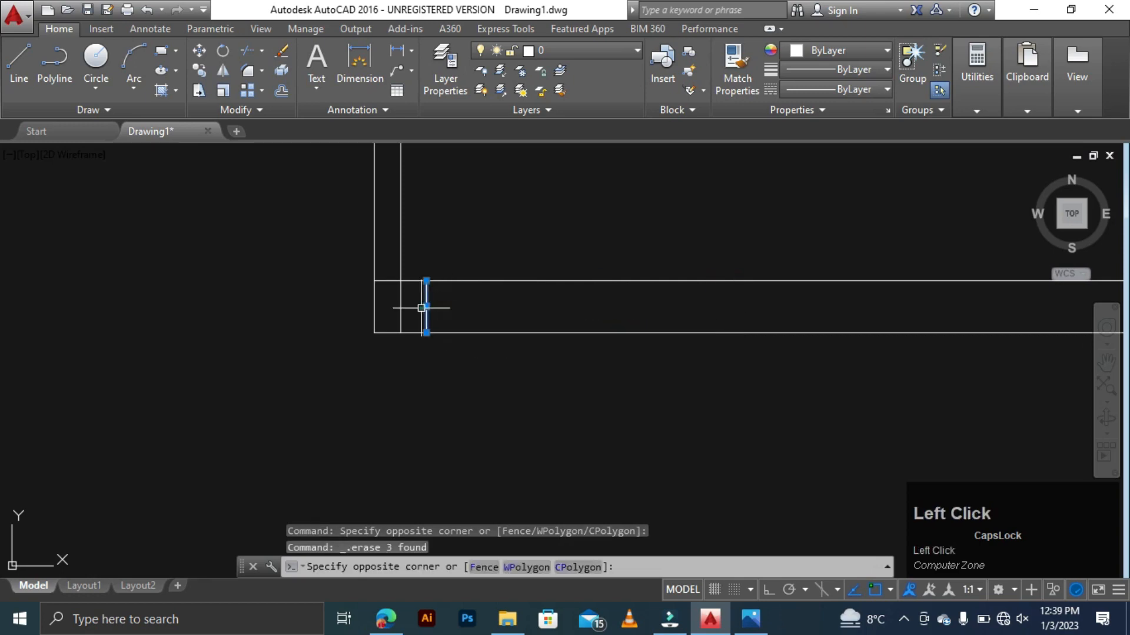
left_click(426, 308)
key("Delete")
- Trim the overlapping inner wall lines at the lower-left corner of the drawing room block
type("tr")
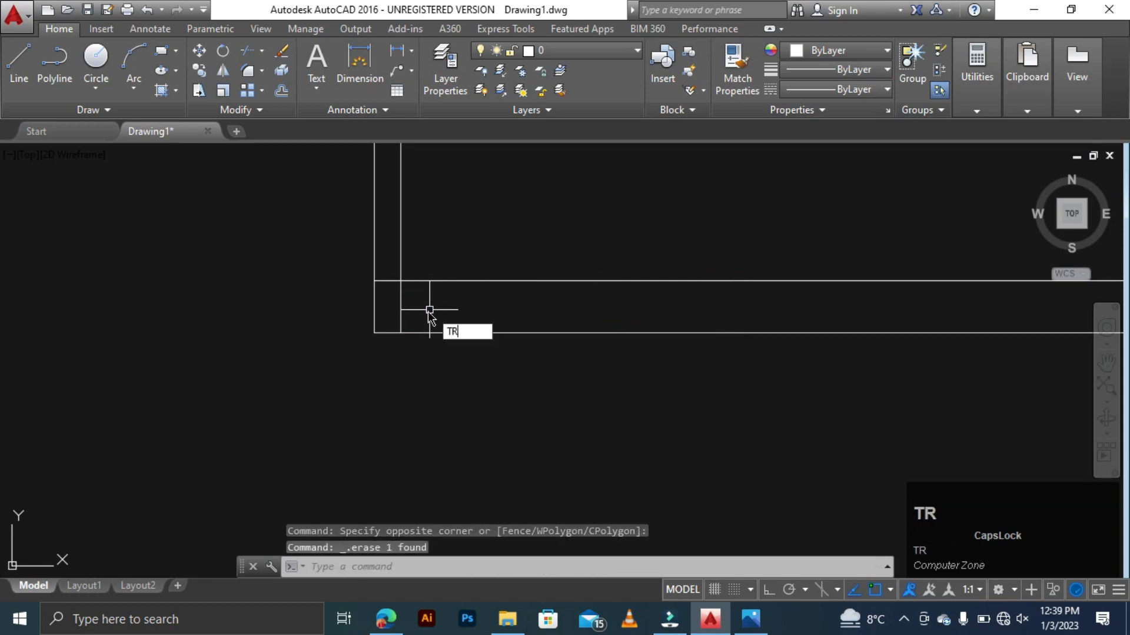
key("space")
key("space")
scroll(386, 262, "up", 2)
left_click(397, 239)
left_click(391, 304)
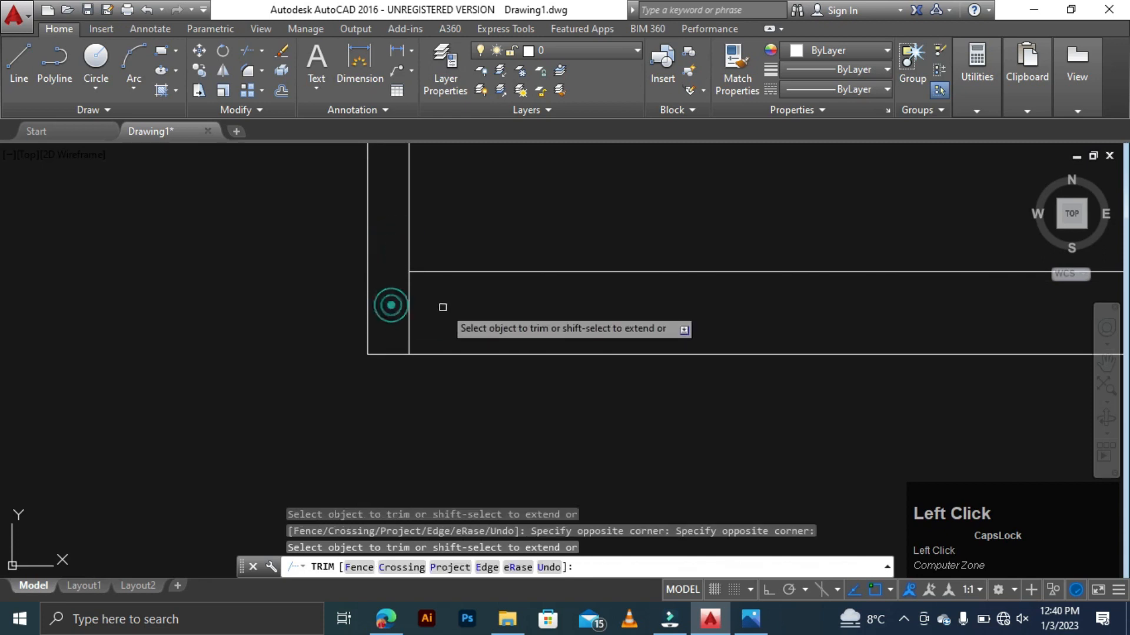
left_click(443, 303)
left_click(400, 323)
- Trim the crossing lines where the partition beside the DRAWING ROOM label meets the upper wall, opening the T-junction
scroll(446, 319, "down", 2)
scroll(456, 309, "down", 5)
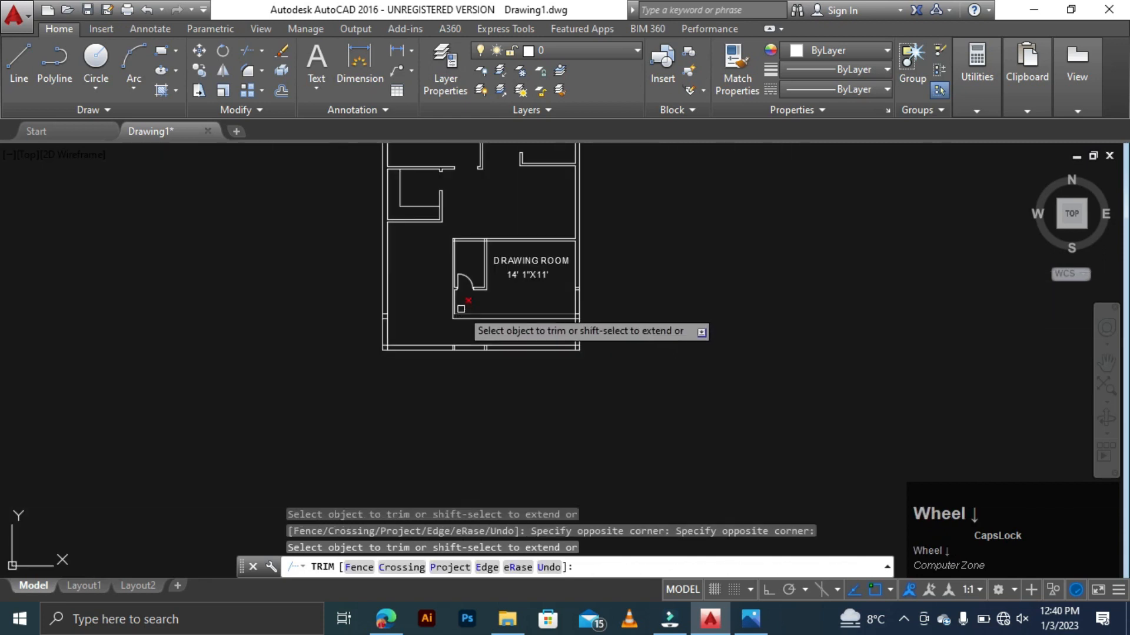
scroll(456, 282, "up", 4)
scroll(555, 202, "up", 3)
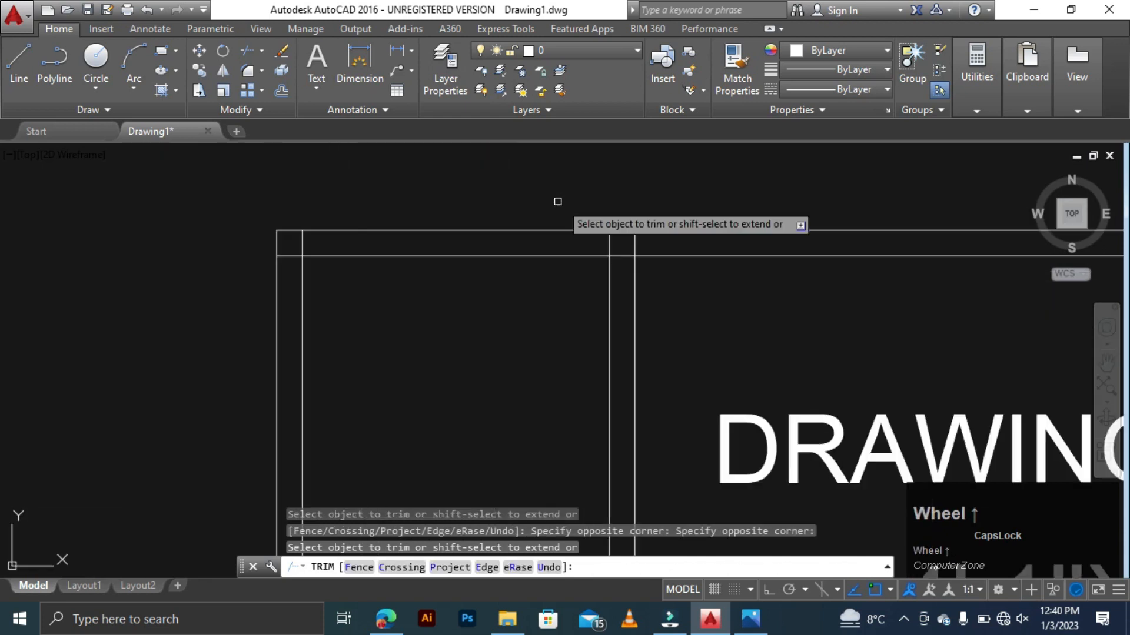
scroll(648, 247, "up", 2)
left_click(659, 255)
left_click(542, 273)
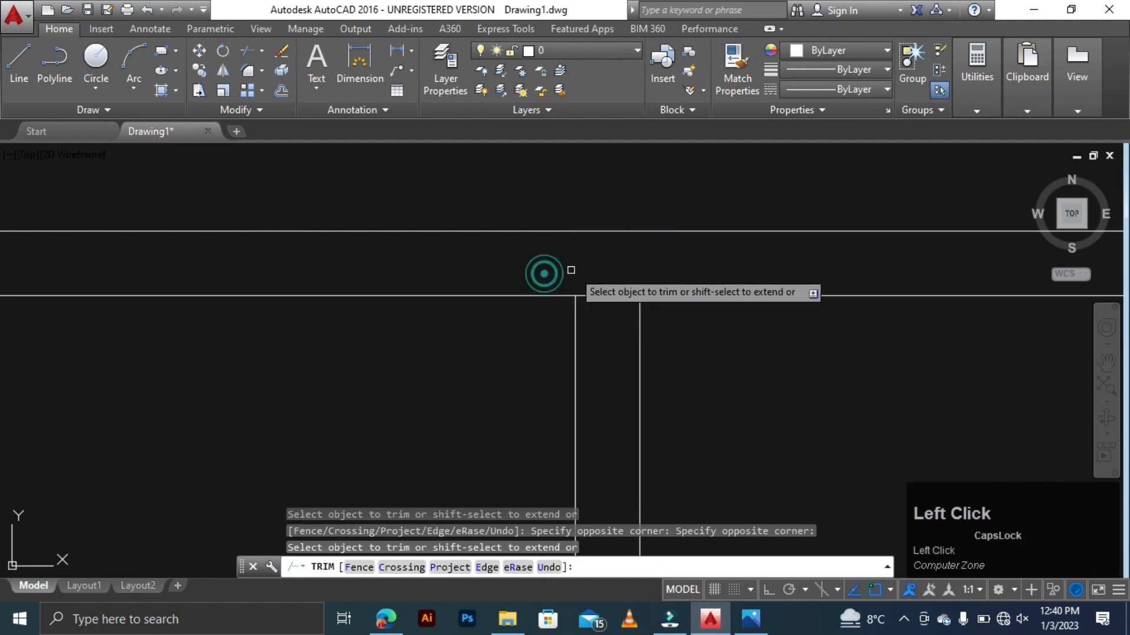
left_click(620, 267)
left_click(597, 303)
- Trim the overlapping inner wall lines at the upper-left corner of the drawing room block and end the Trim command
scroll(564, 270, "down", 5)
scroll(413, 270, "up", 3)
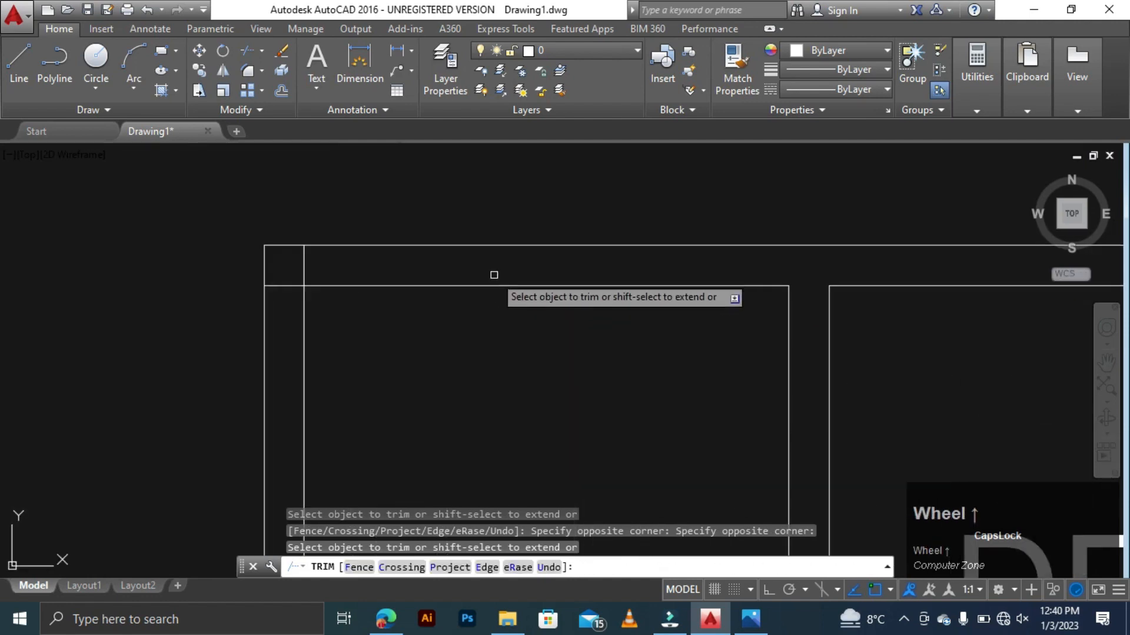
left_click(312, 256)
left_click(290, 312)
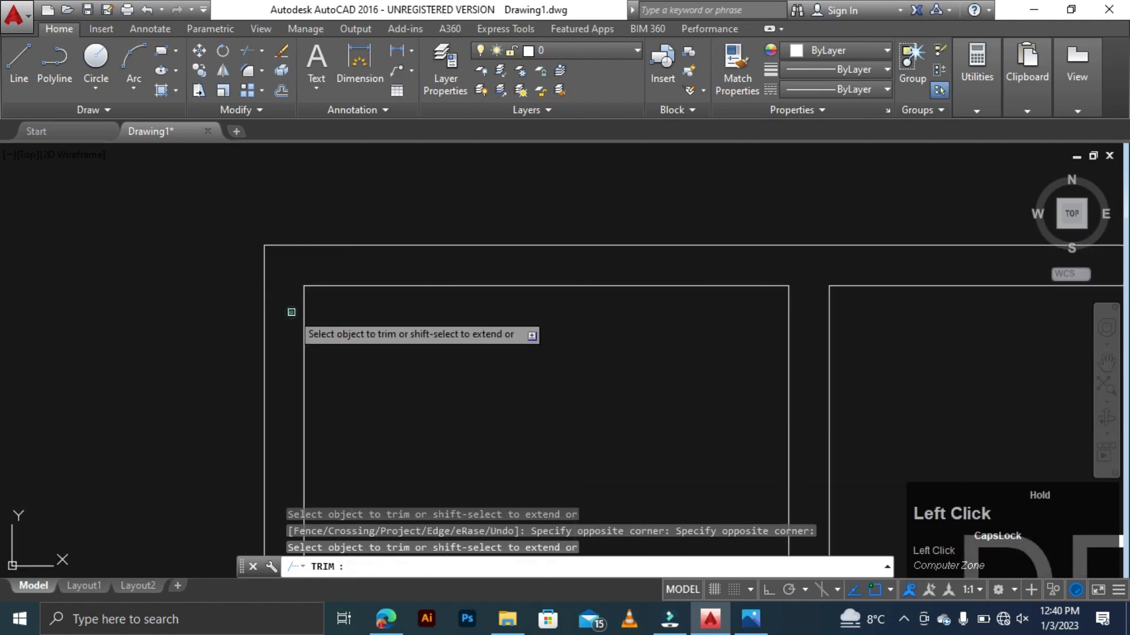
scroll(373, 267, "down", 5)
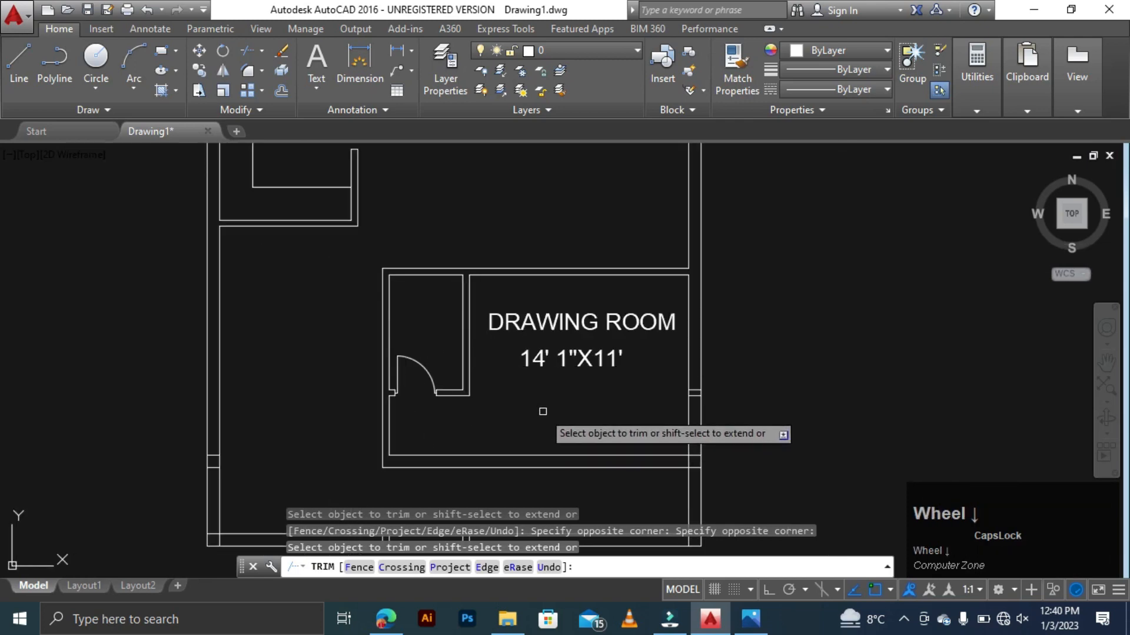
scroll(542, 408, "down", 4)
scroll(471, 330, "up", 4)
scroll(704, 312, "down", 2)
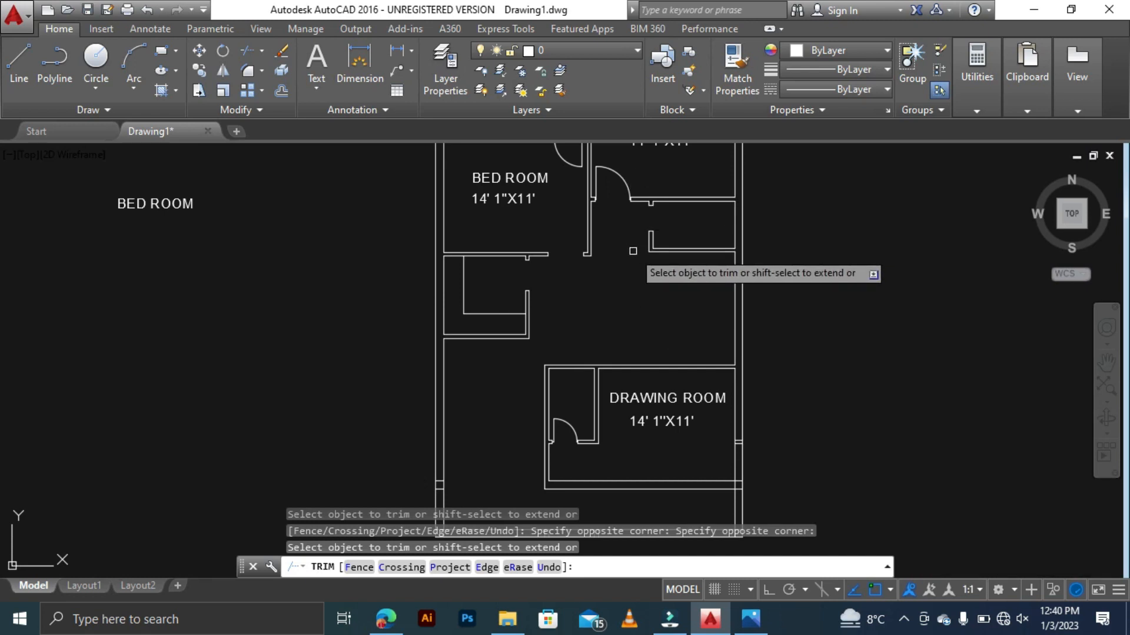
key("Escape")
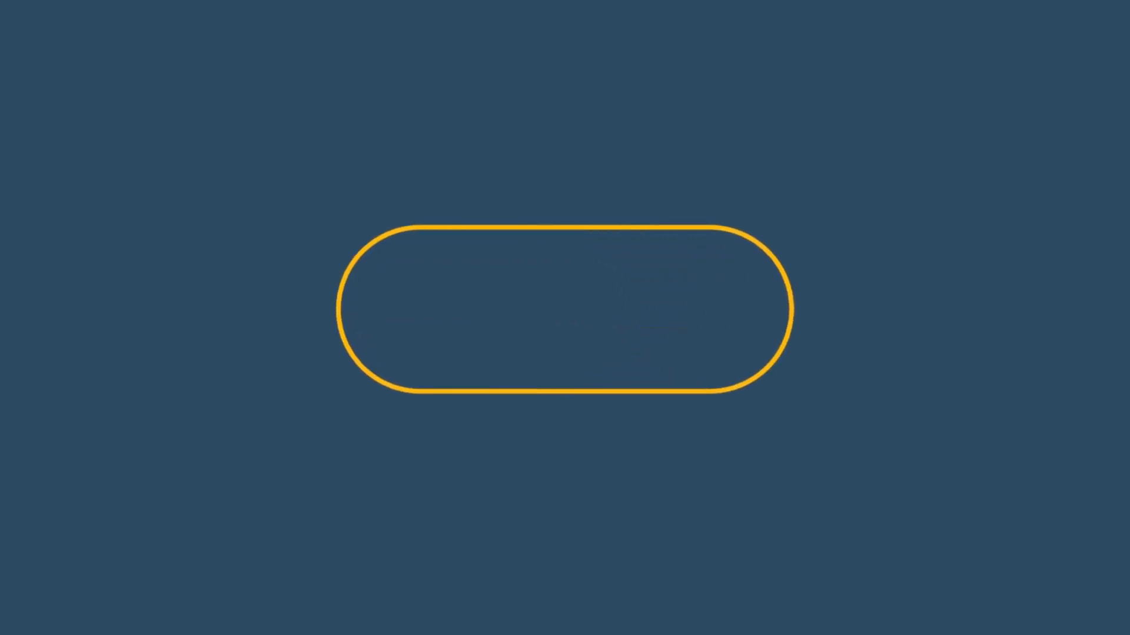